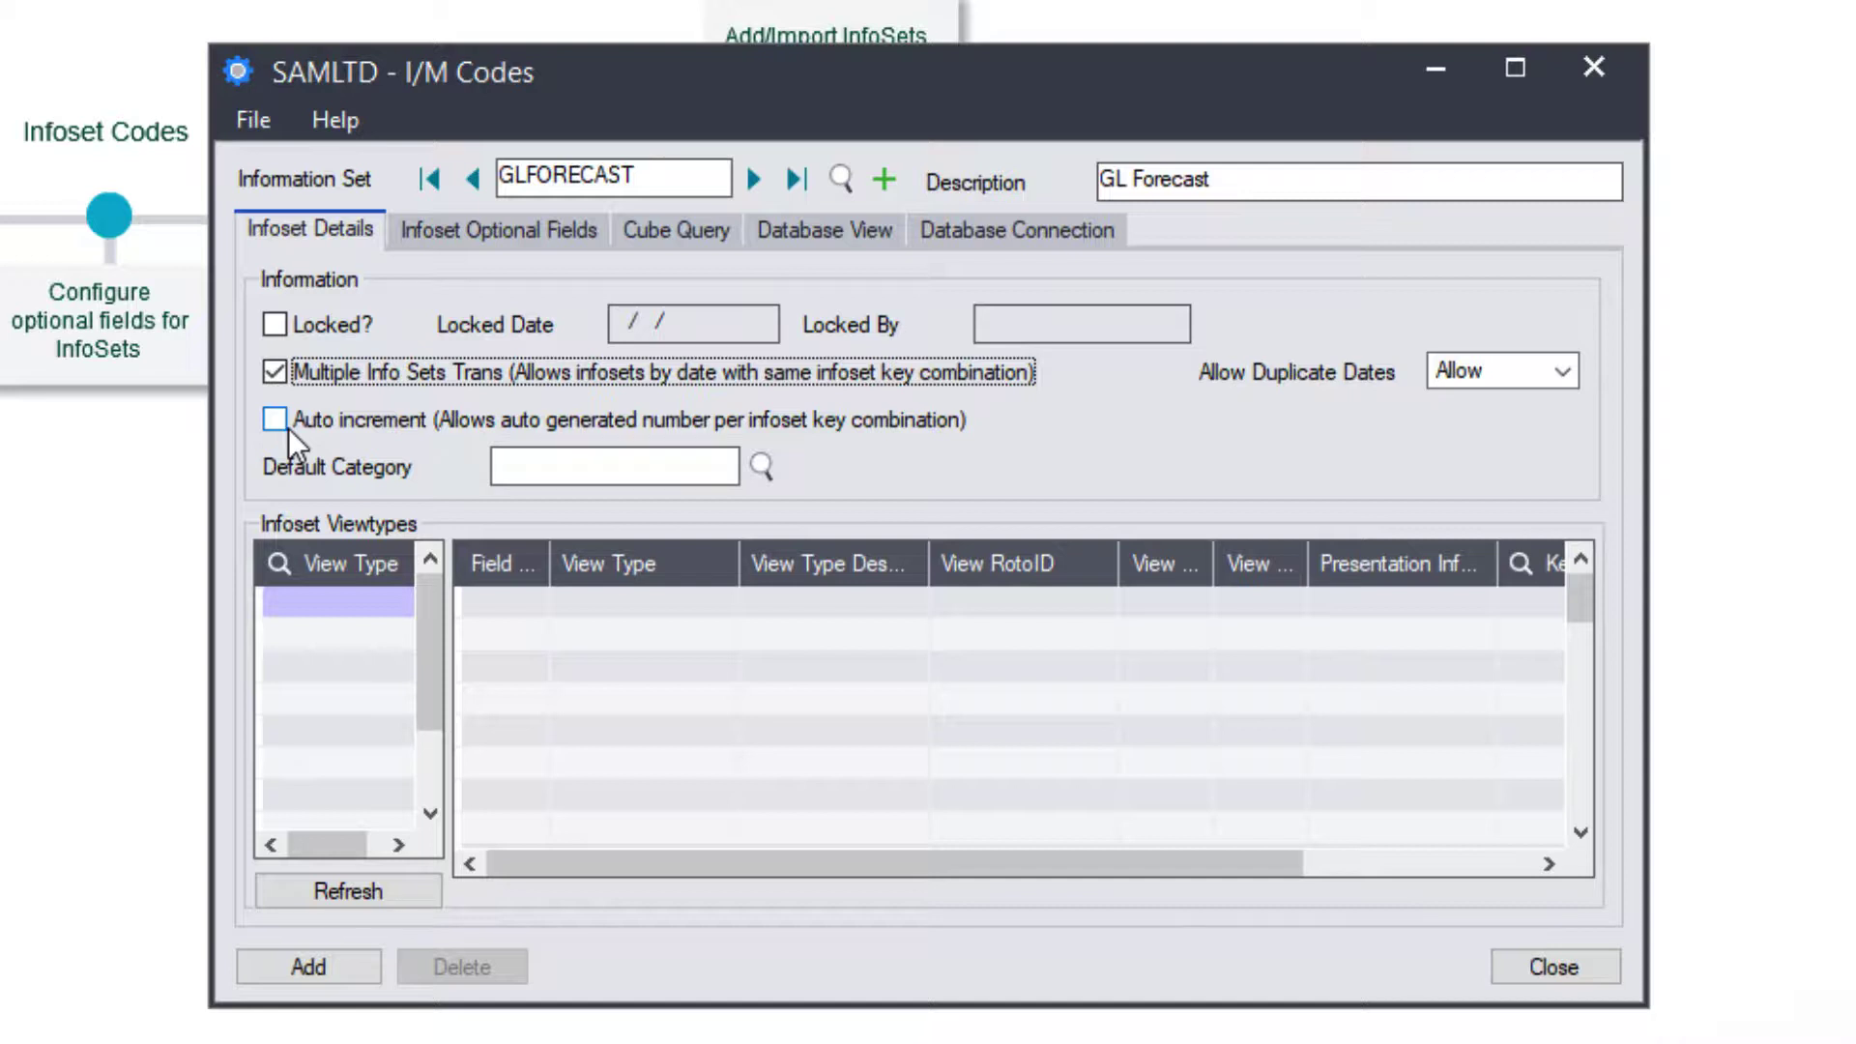
Assign the GLFMTACCT view type to the GLFORECAST information set and refresh the infoset view type details
{"action": "left_click", "coordinate": [316, 601]}
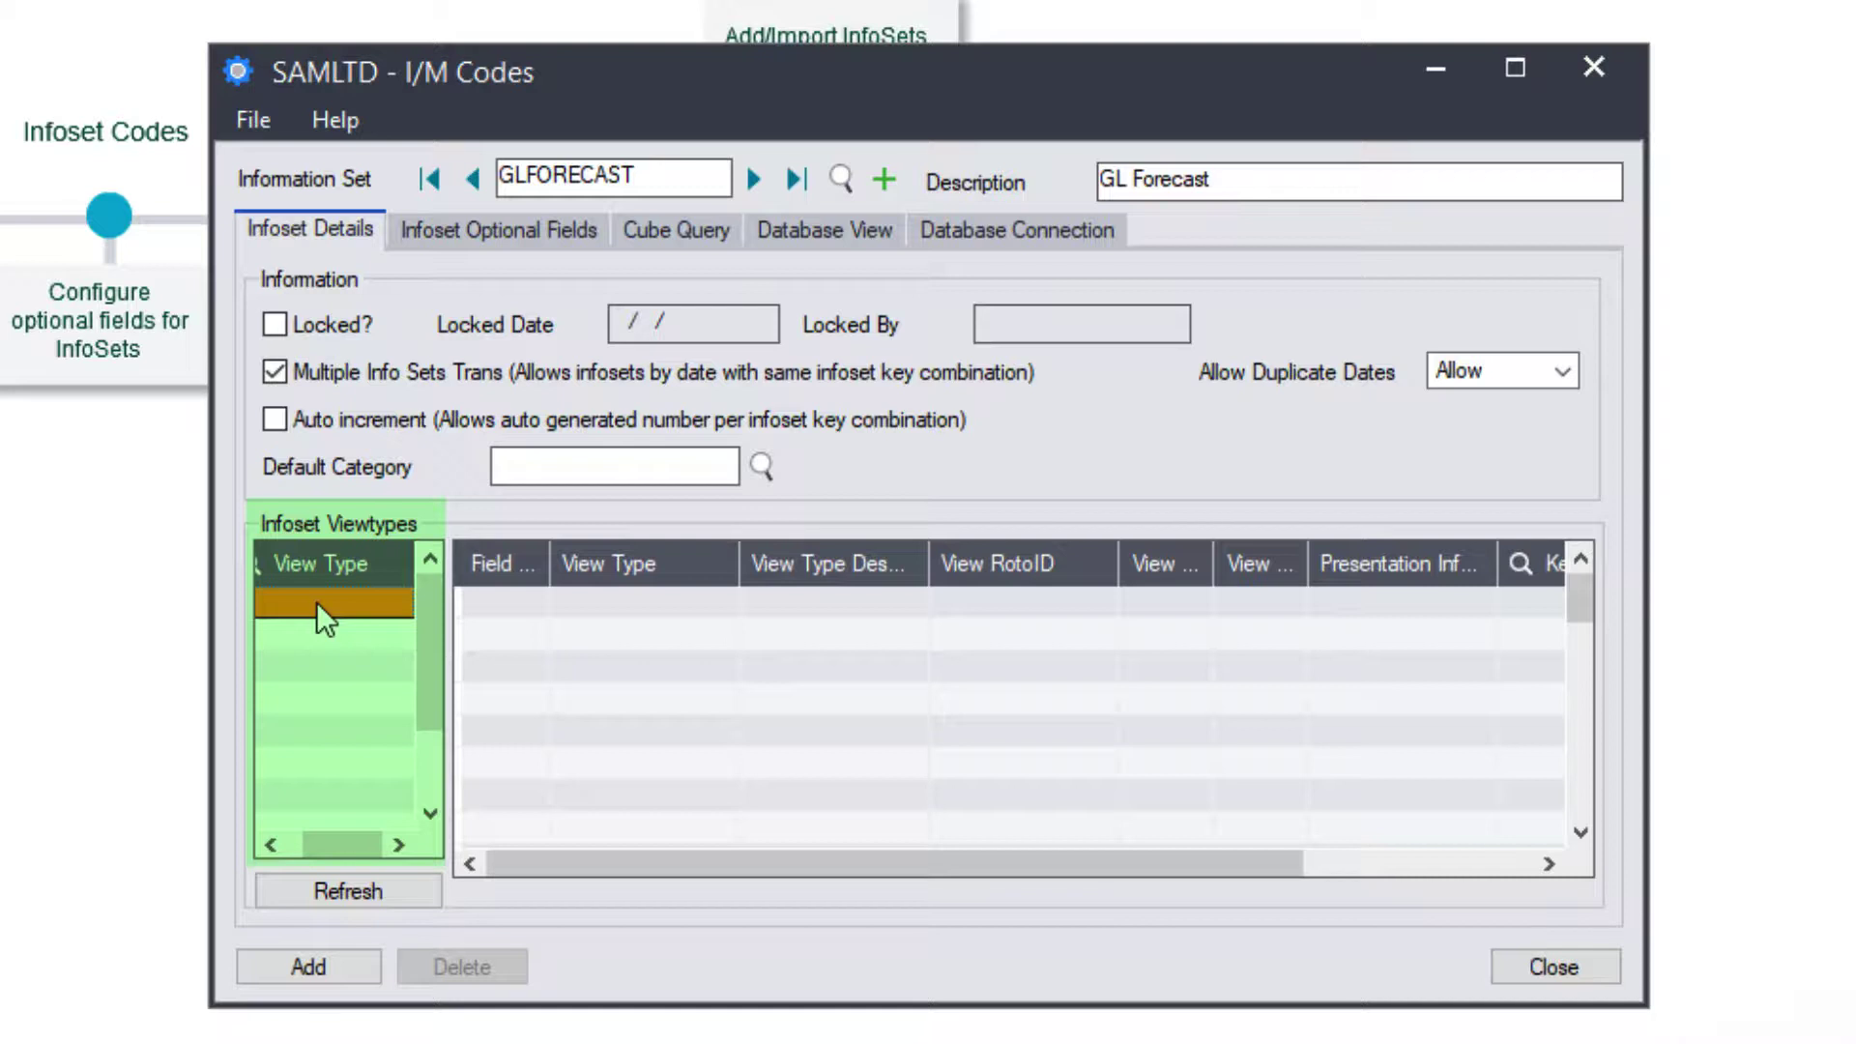
{"action": "left_click", "coordinate": [301, 563]}
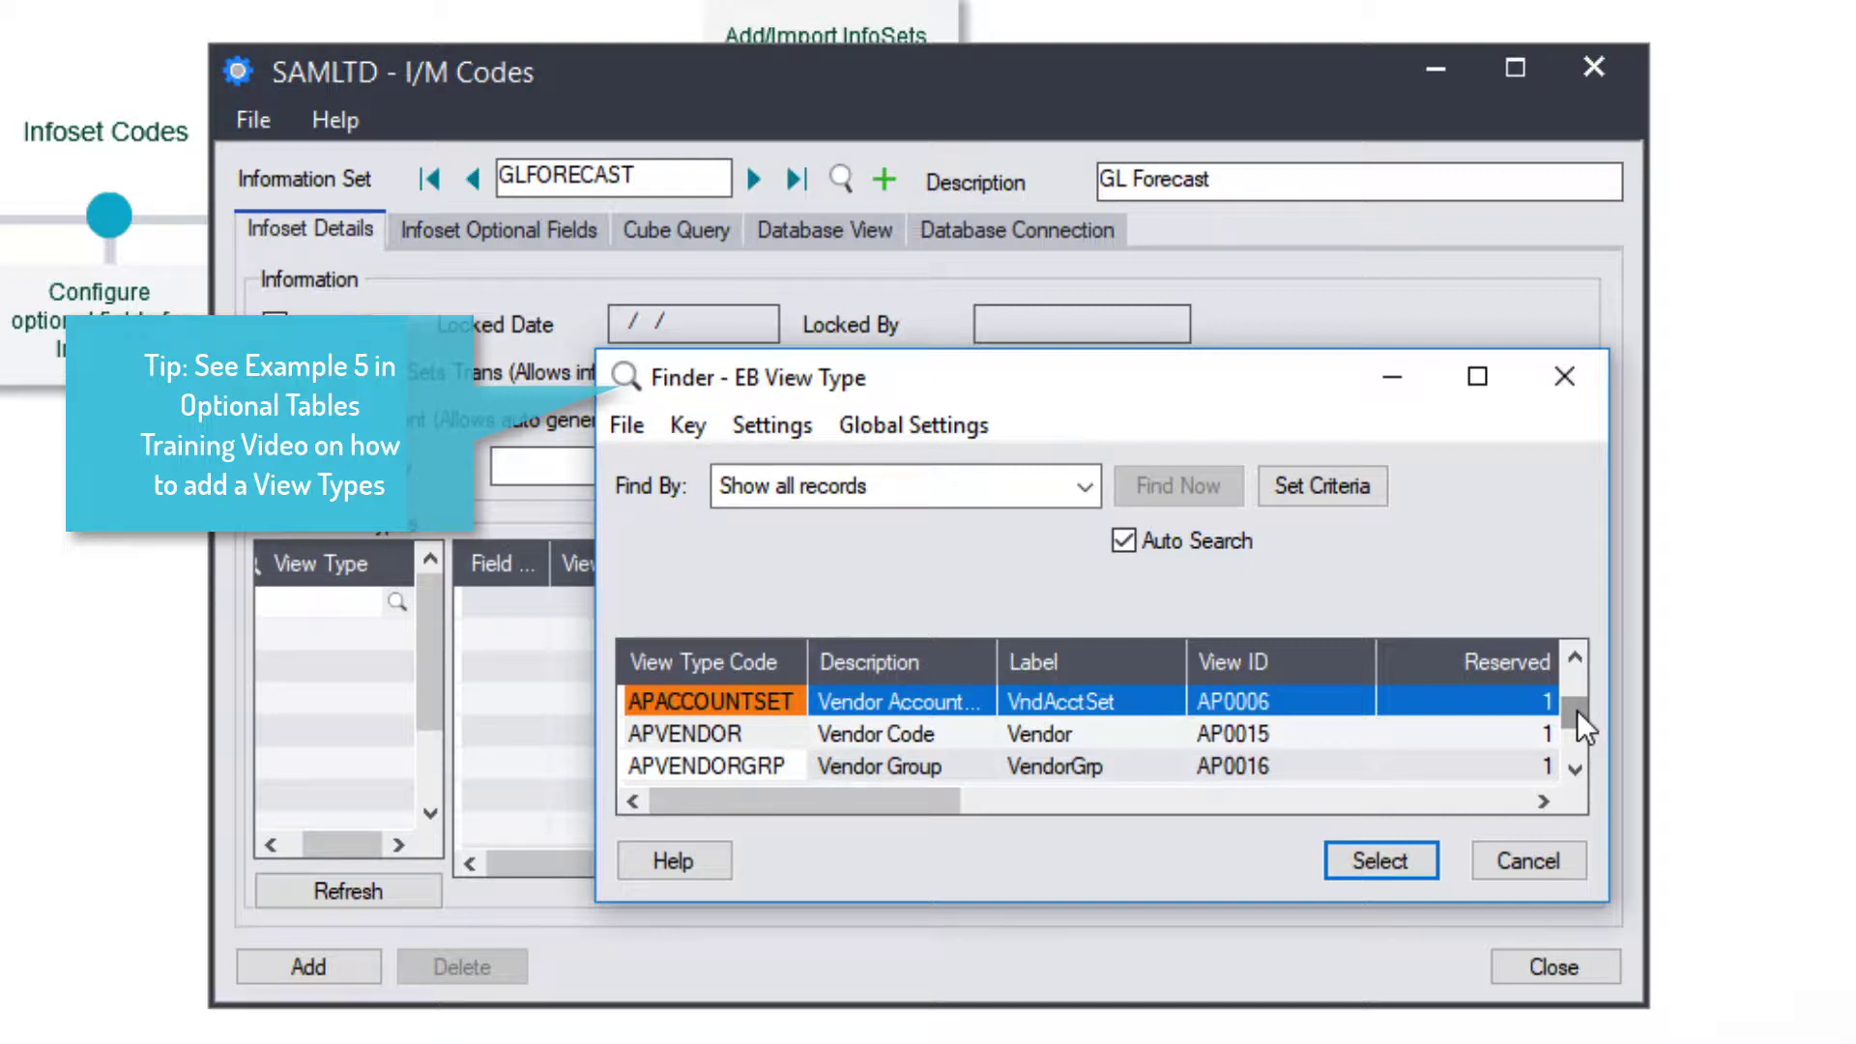
{"action": "left_click", "coordinate": [1575, 768]}
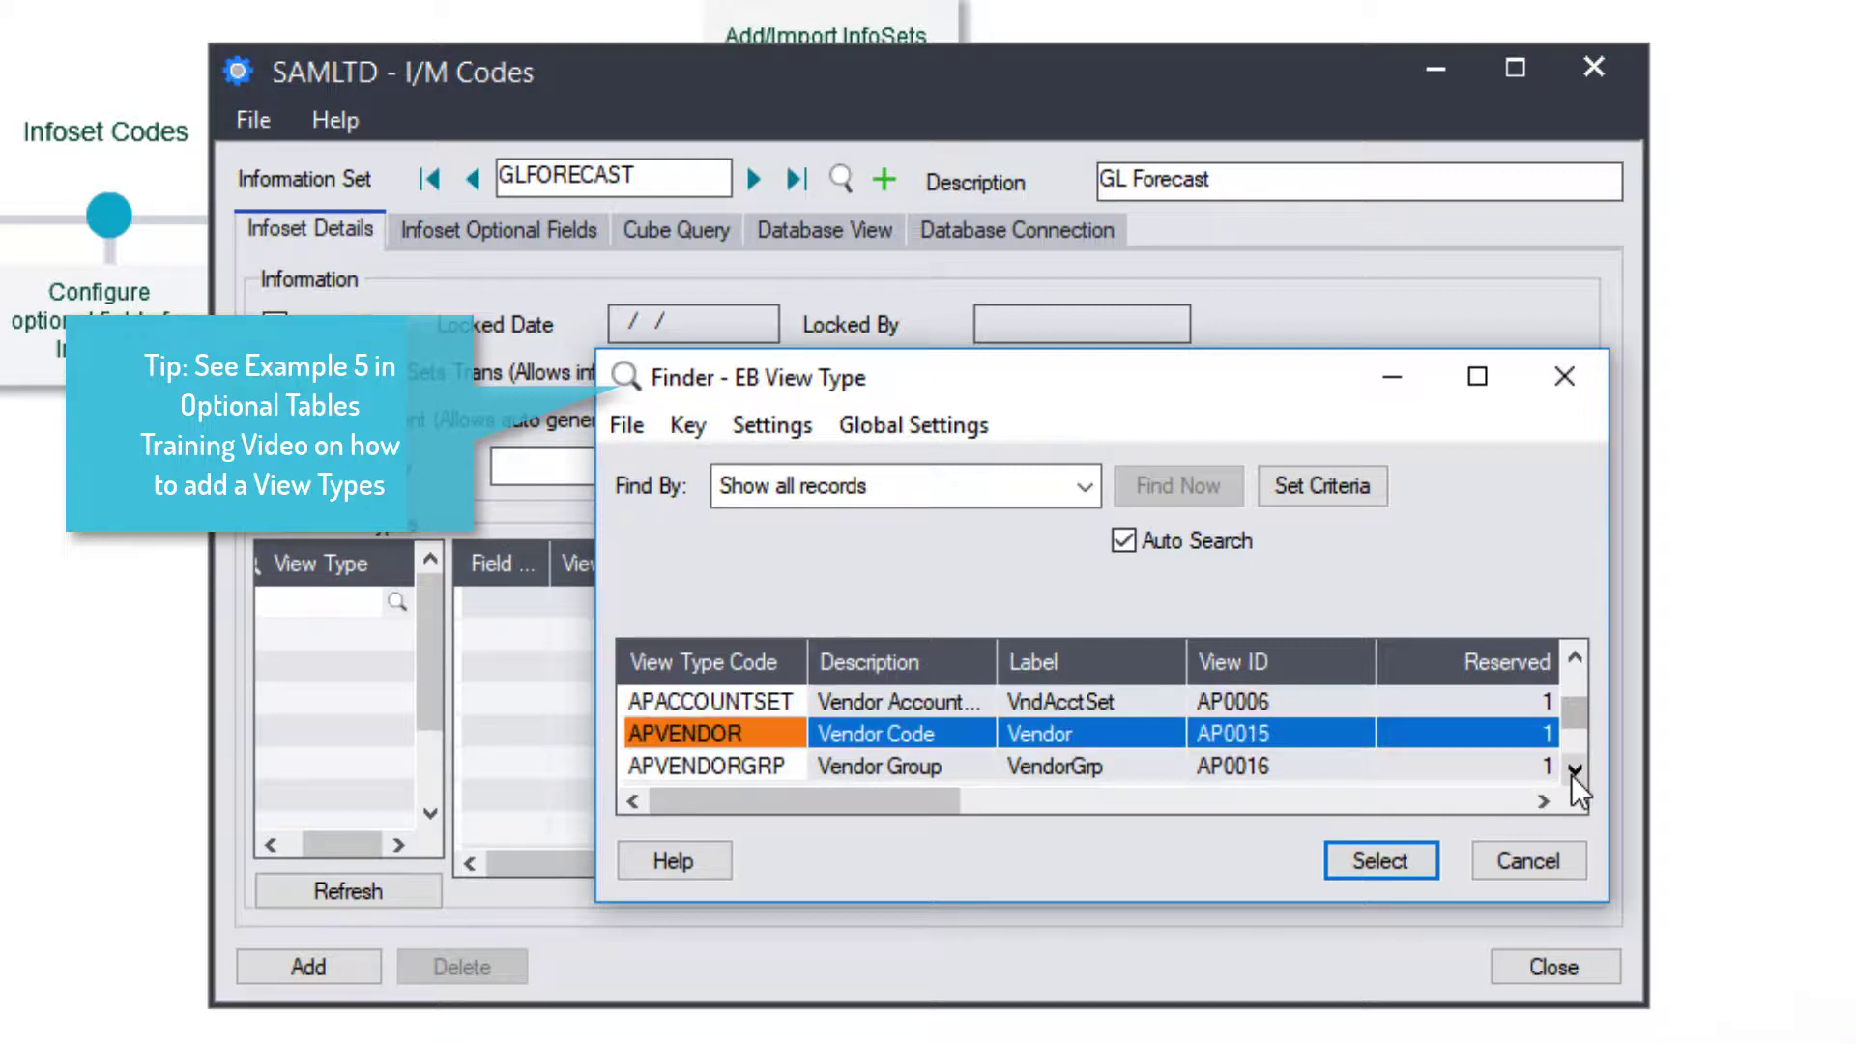
{"action": "left_click", "coordinate": [1575, 769]}
{"action": "left_click", "coordinate": [1575, 769]}
{"action": "left_click", "coordinate": [1575, 768]}
{"action": "left_click", "coordinate": [1575, 769]}
{"action": "left_click", "coordinate": [1575, 768]}
{"action": "left_click", "coordinate": [1575, 768]}
{"action": "left_click", "coordinate": [1575, 769]}
{"action": "left_click", "coordinate": [1575, 769]}
{"action": "left_click", "coordinate": [1575, 769]}
{"action": "left_click", "coordinate": [1574, 769]}
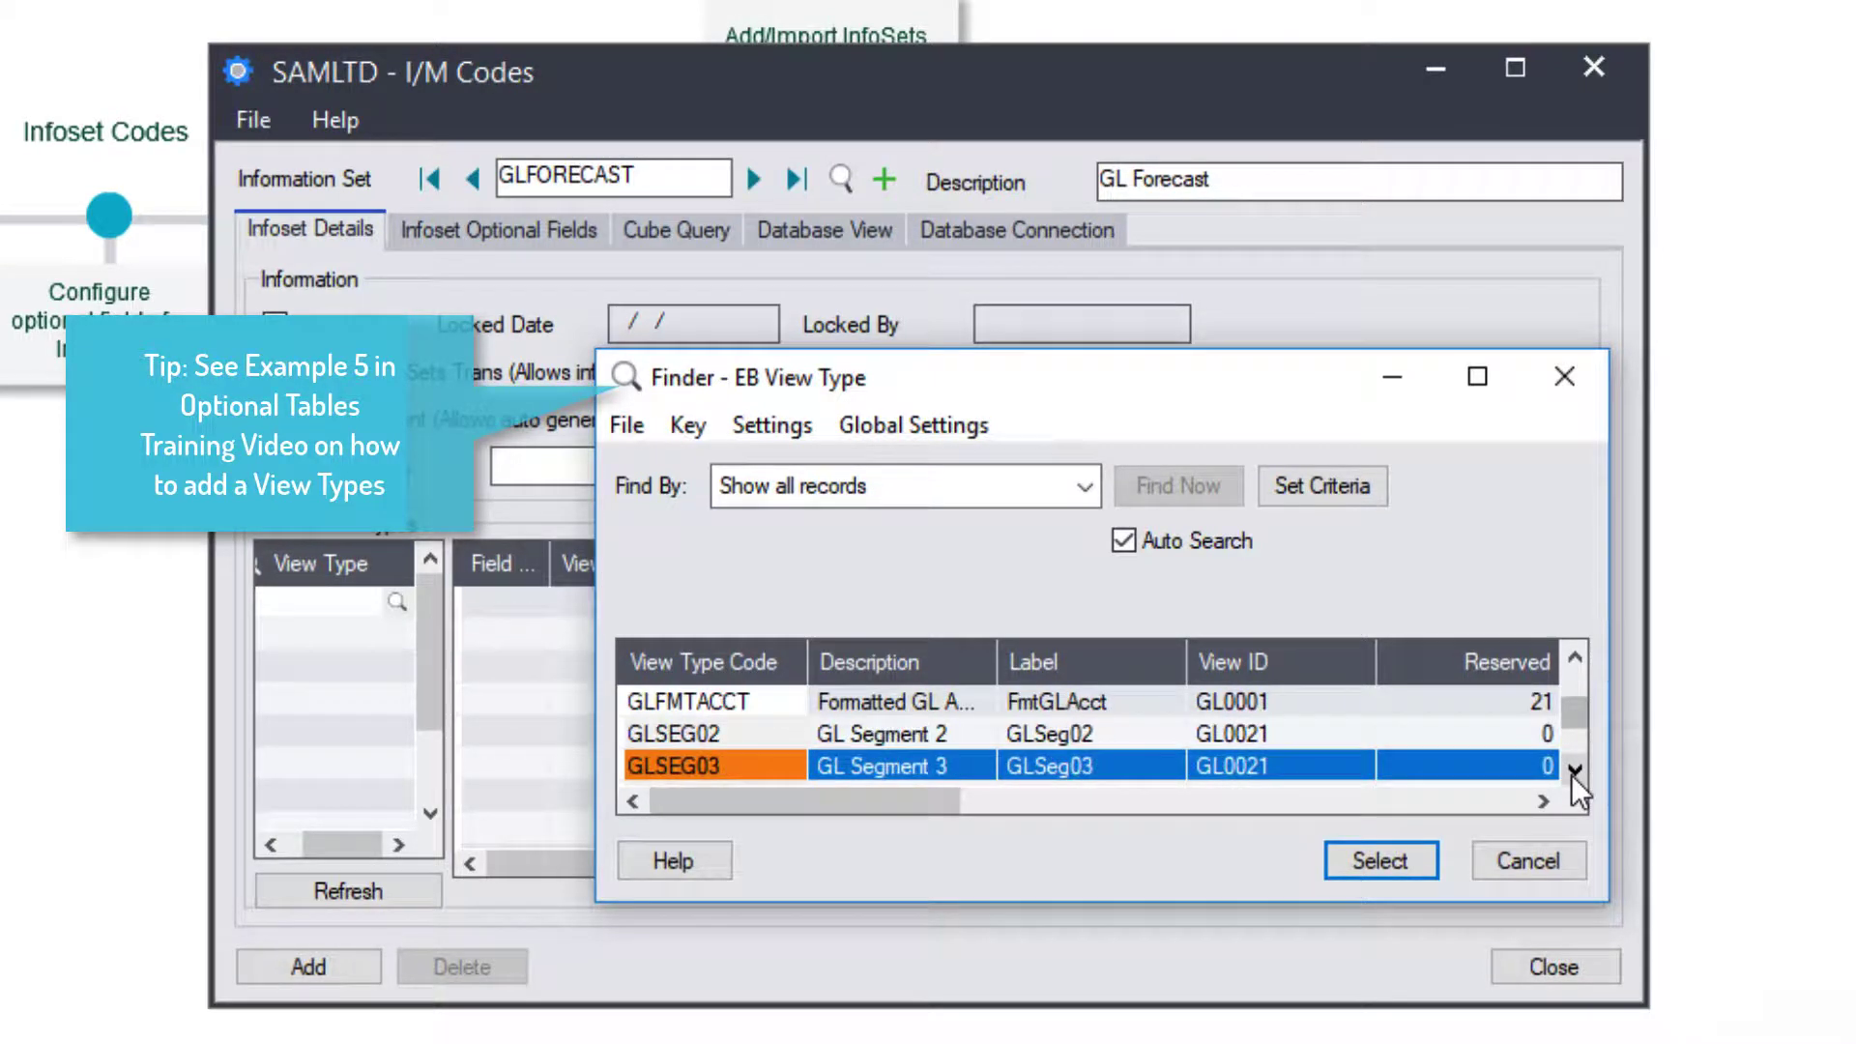
{"action": "left_click", "coordinate": [1575, 659]}
{"action": "left_click", "coordinate": [1575, 659]}
{"action": "left_click", "coordinate": [1575, 659]}
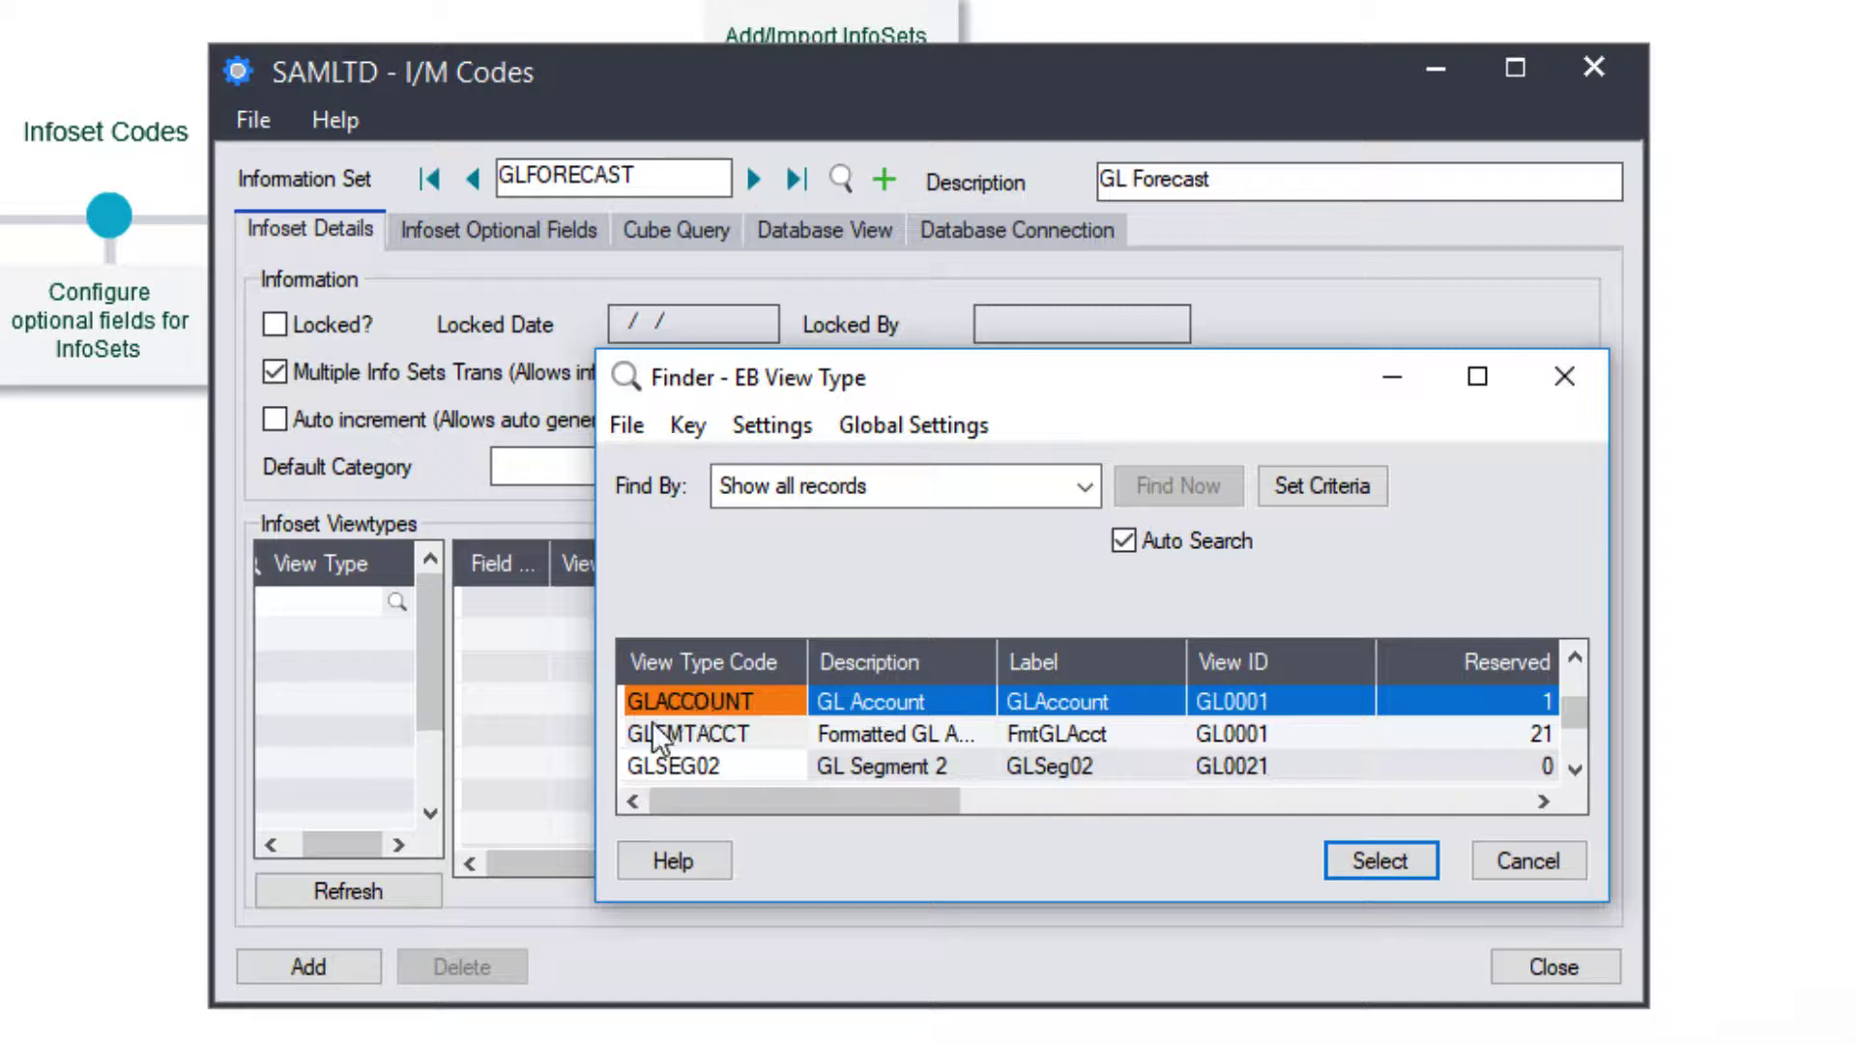
{"action": "left_click", "coordinate": [719, 733]}
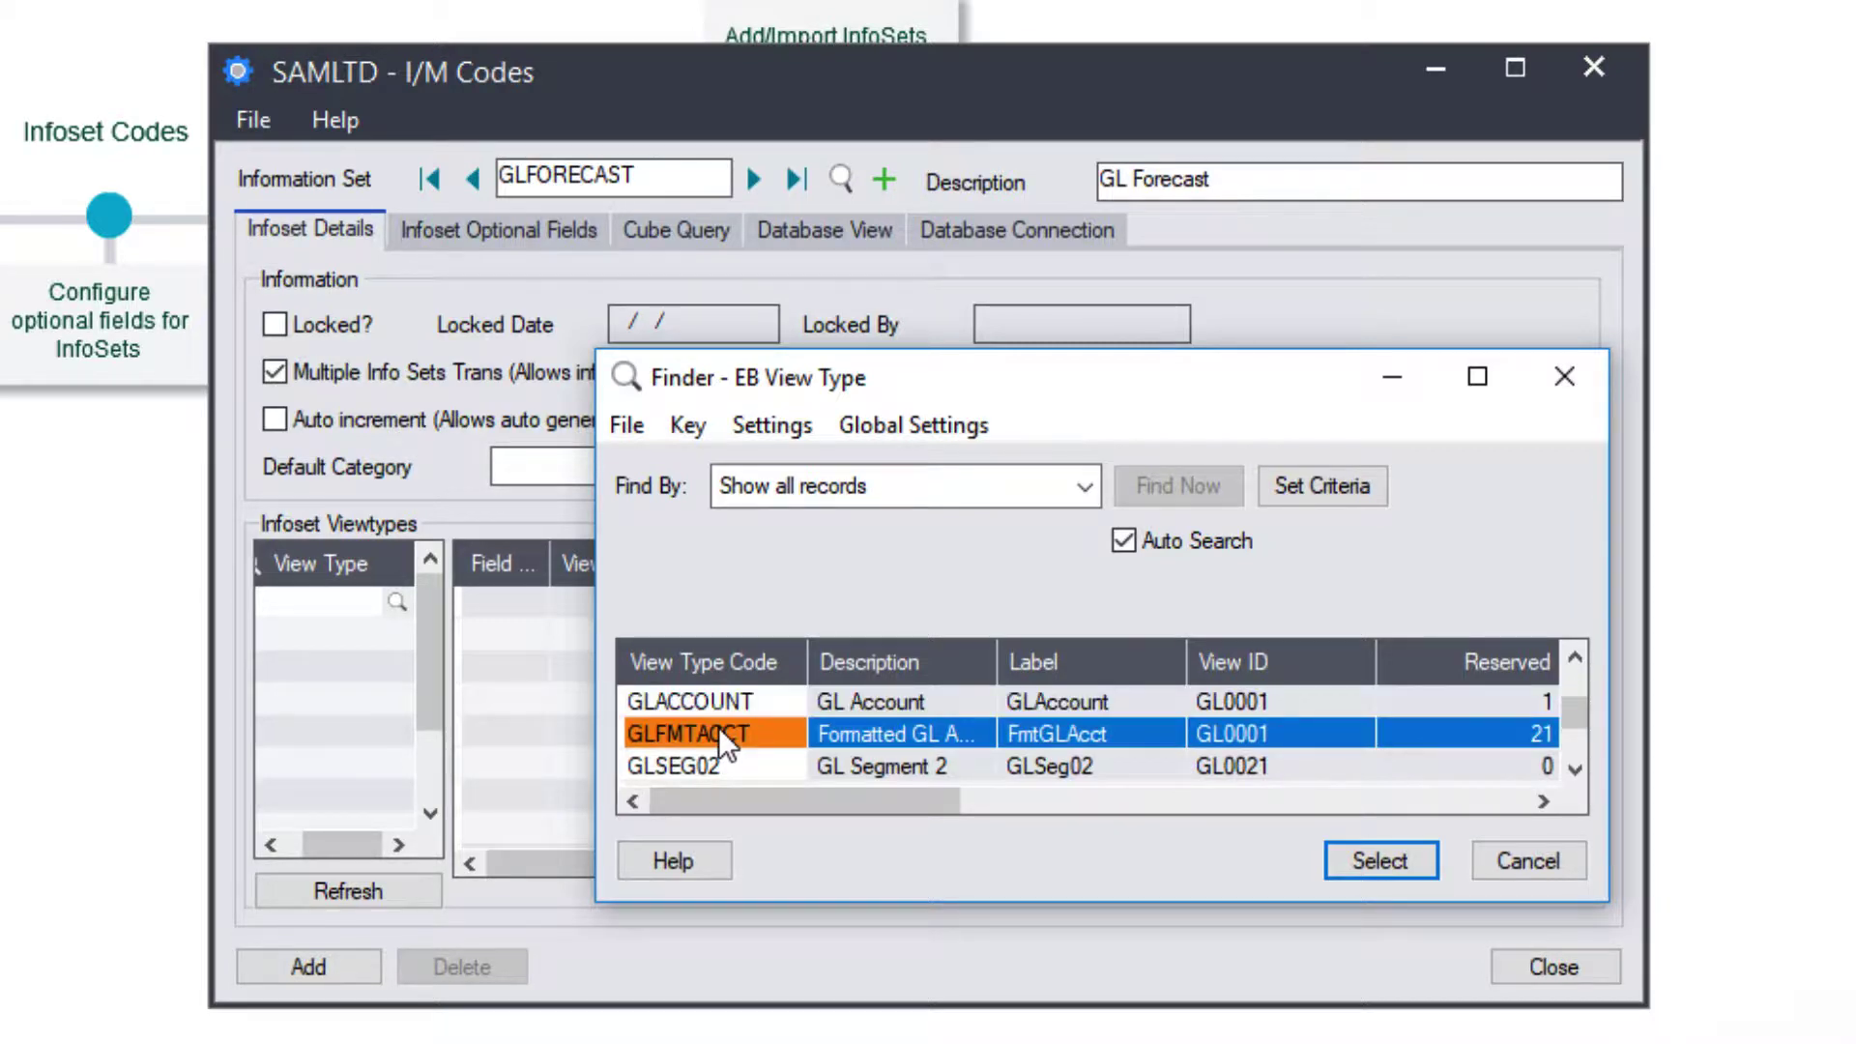
{"action": "left_click", "coordinate": [1357, 862]}
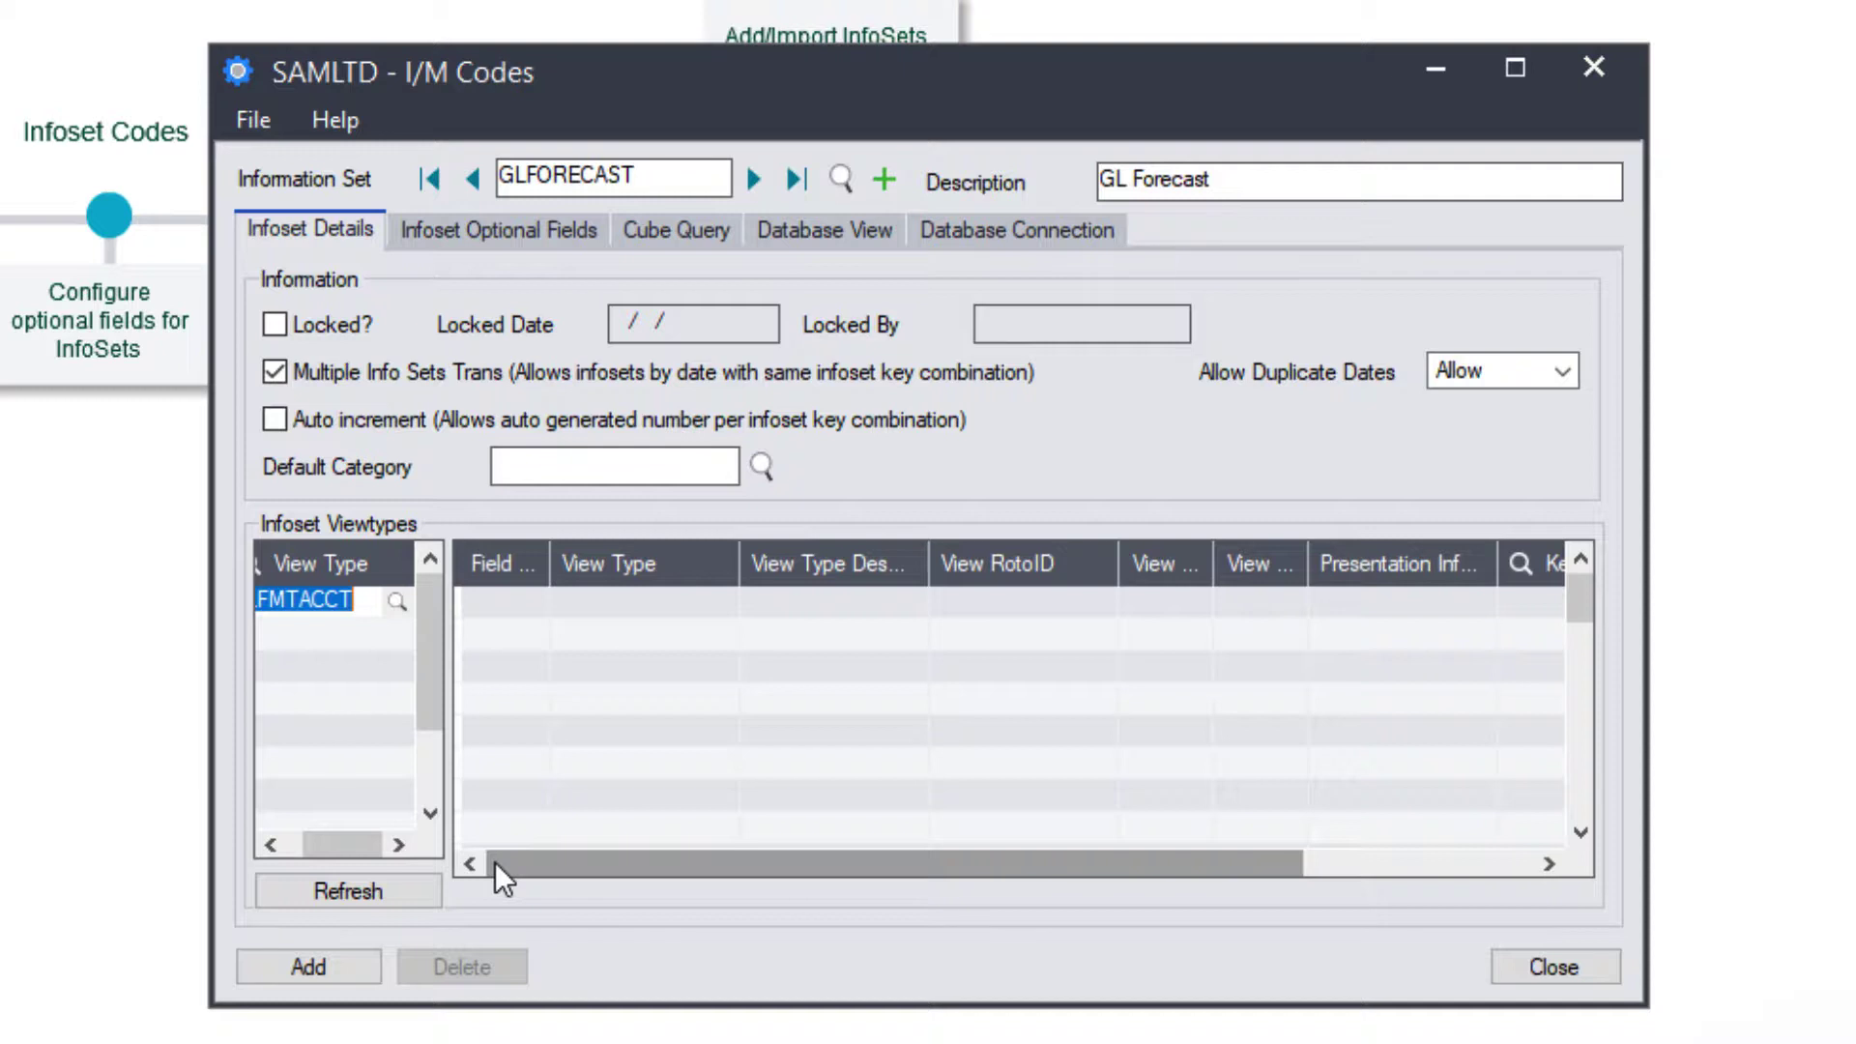
{"action": "key", "text": "Tab"}
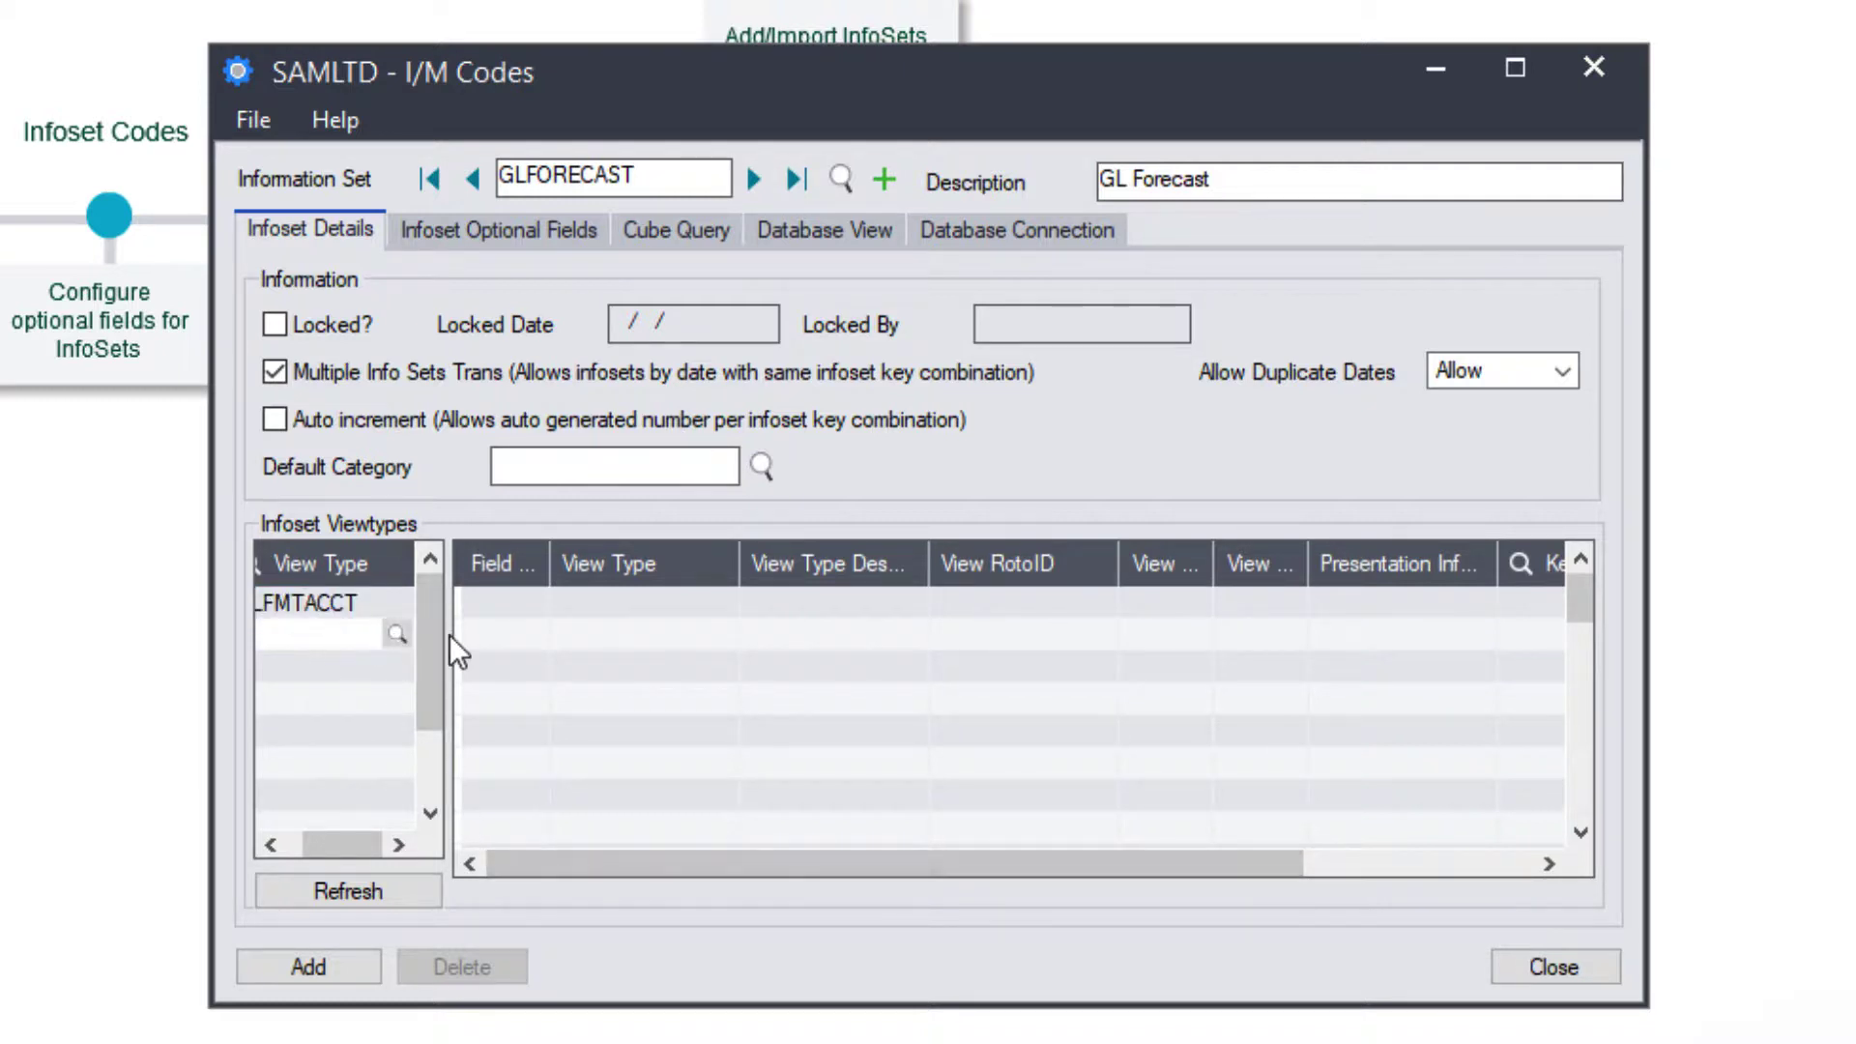
{"action": "left_click", "coordinate": [347, 885]}
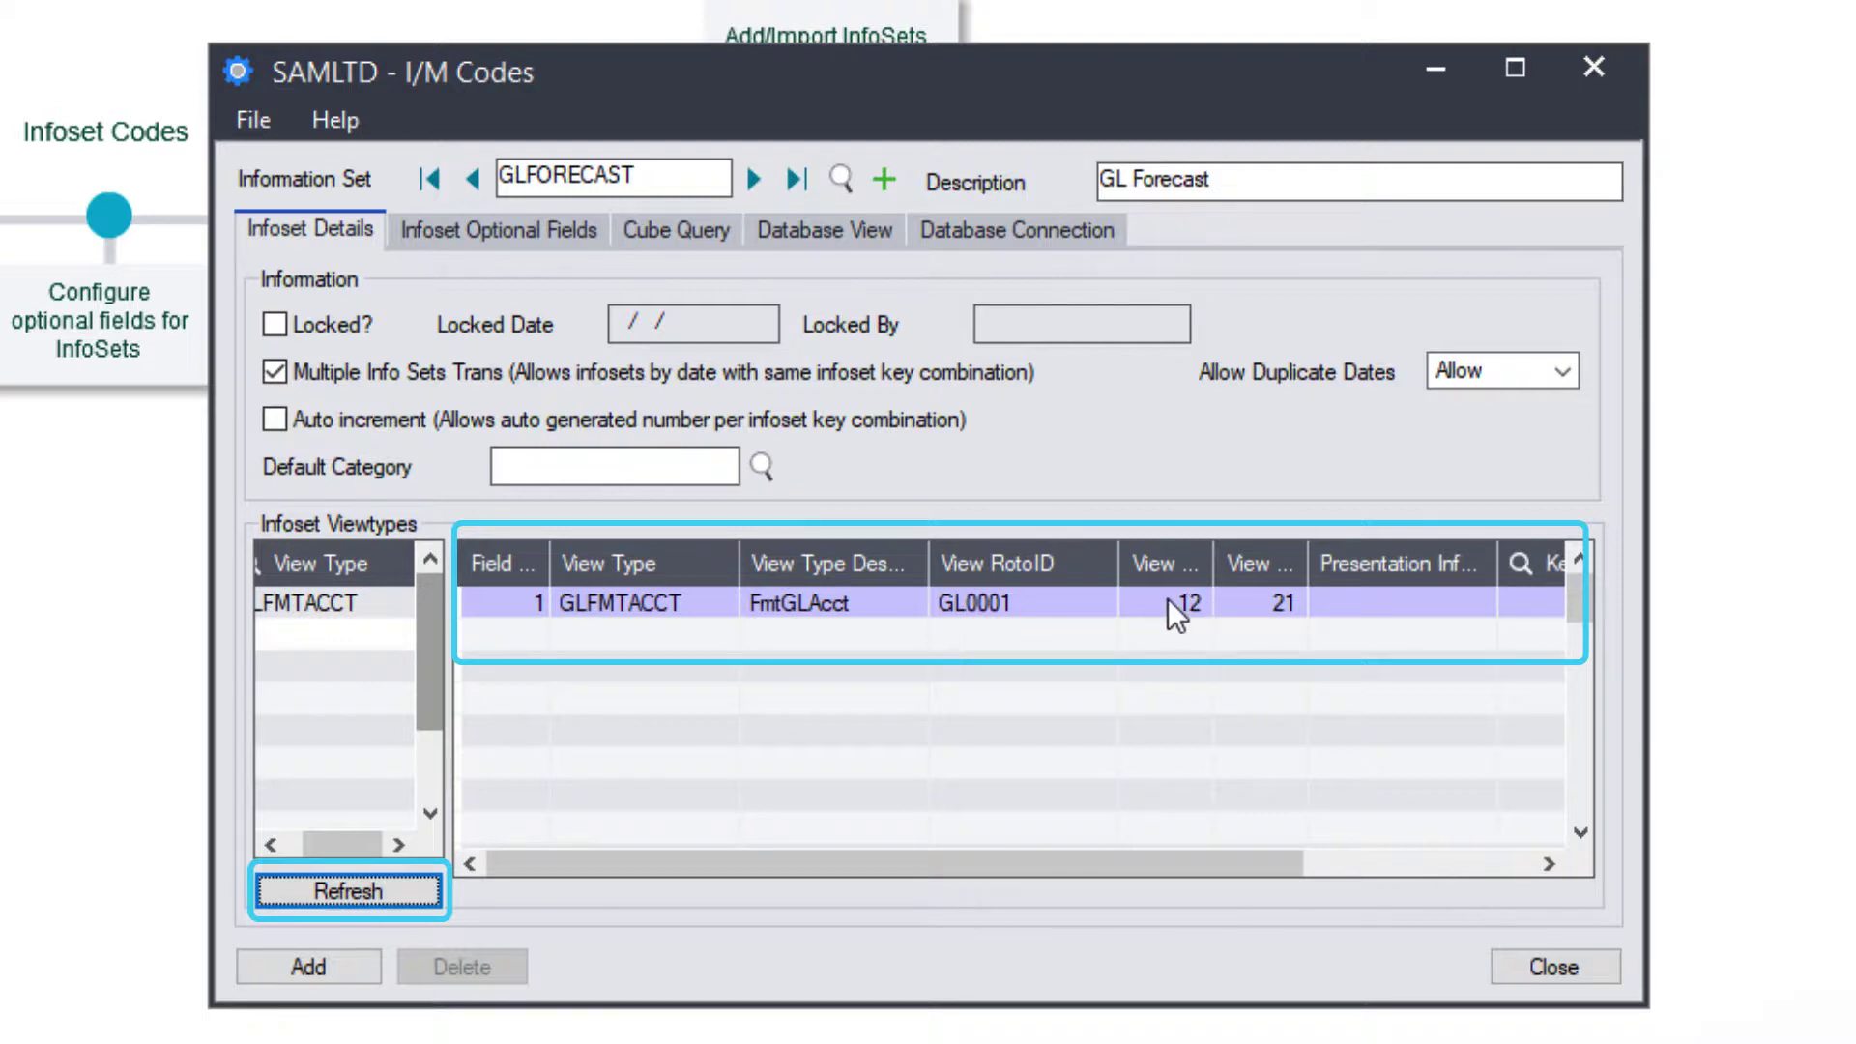
{"action": "left_click_drag", "start_coordinate": [1221, 855], "coordinate": [912, 877]}
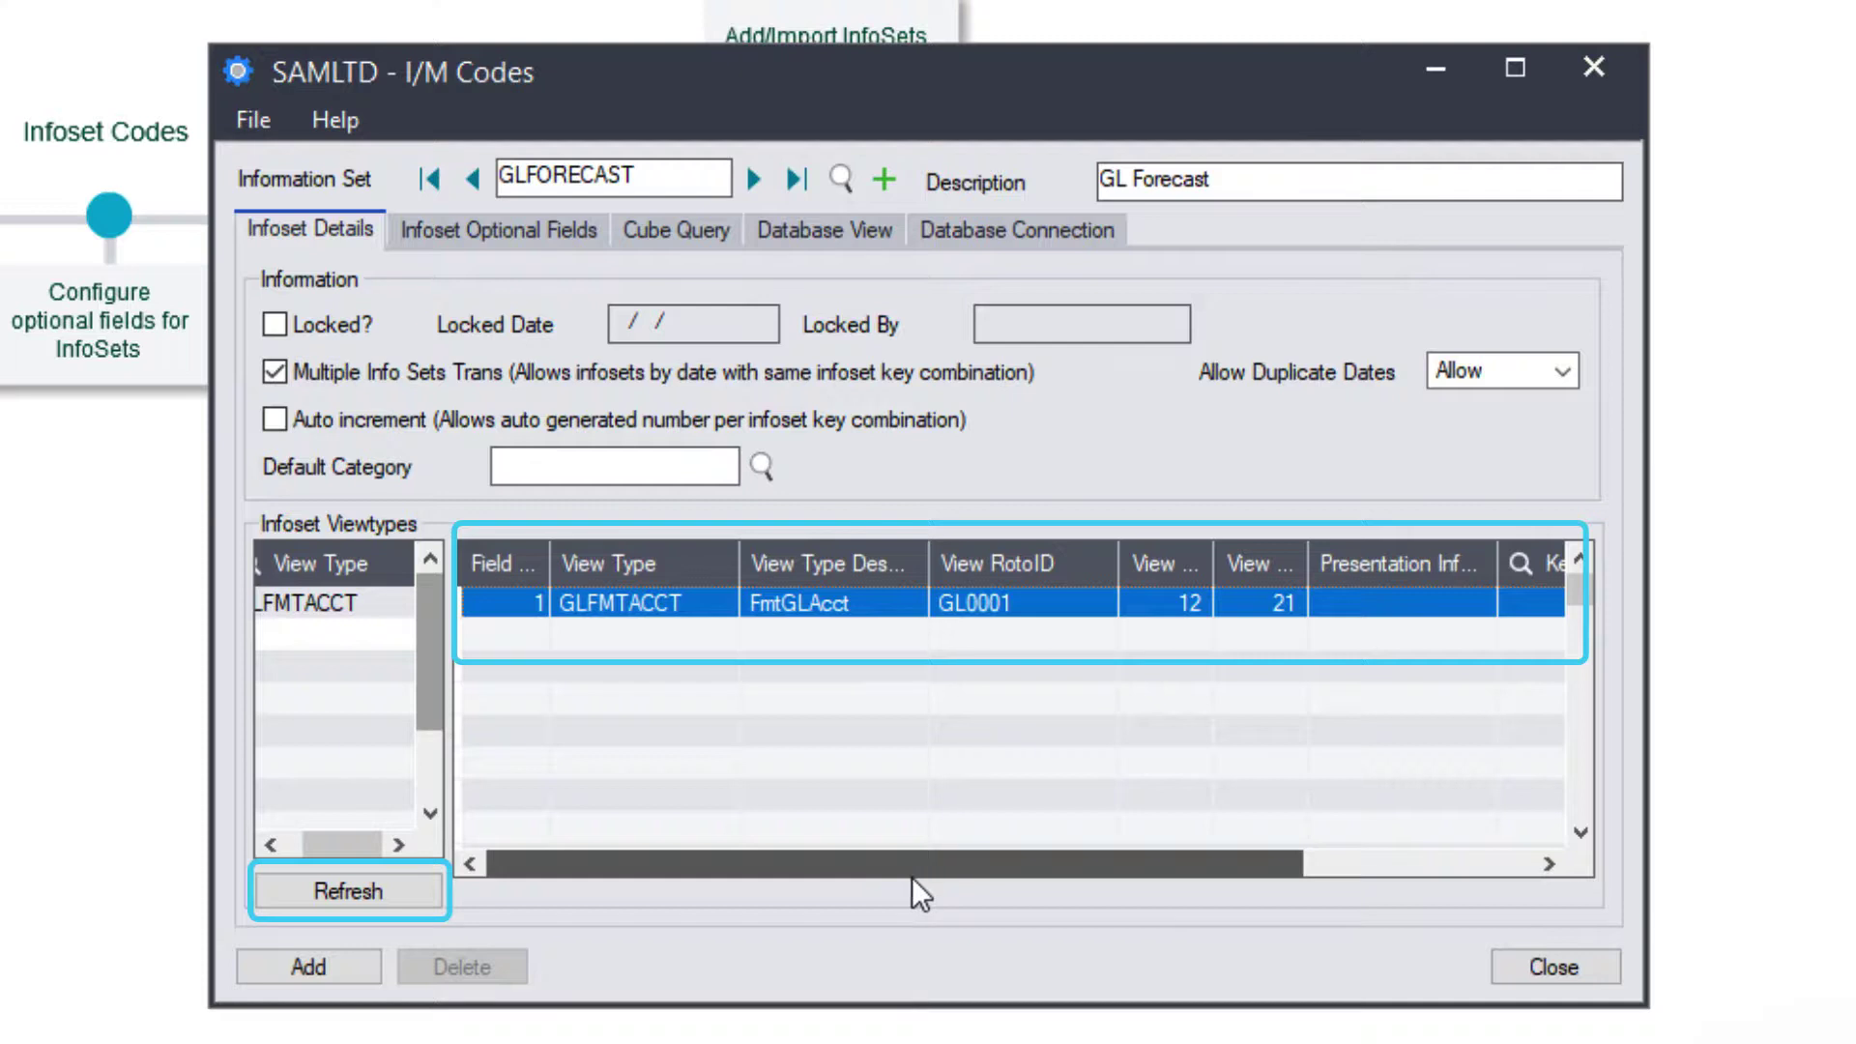
Add BUDVALUE as an optional field of the GLFORECAST information set
{"action": "left_click", "coordinate": [460, 224]}
{"action": "left_click", "coordinate": [325, 339]}
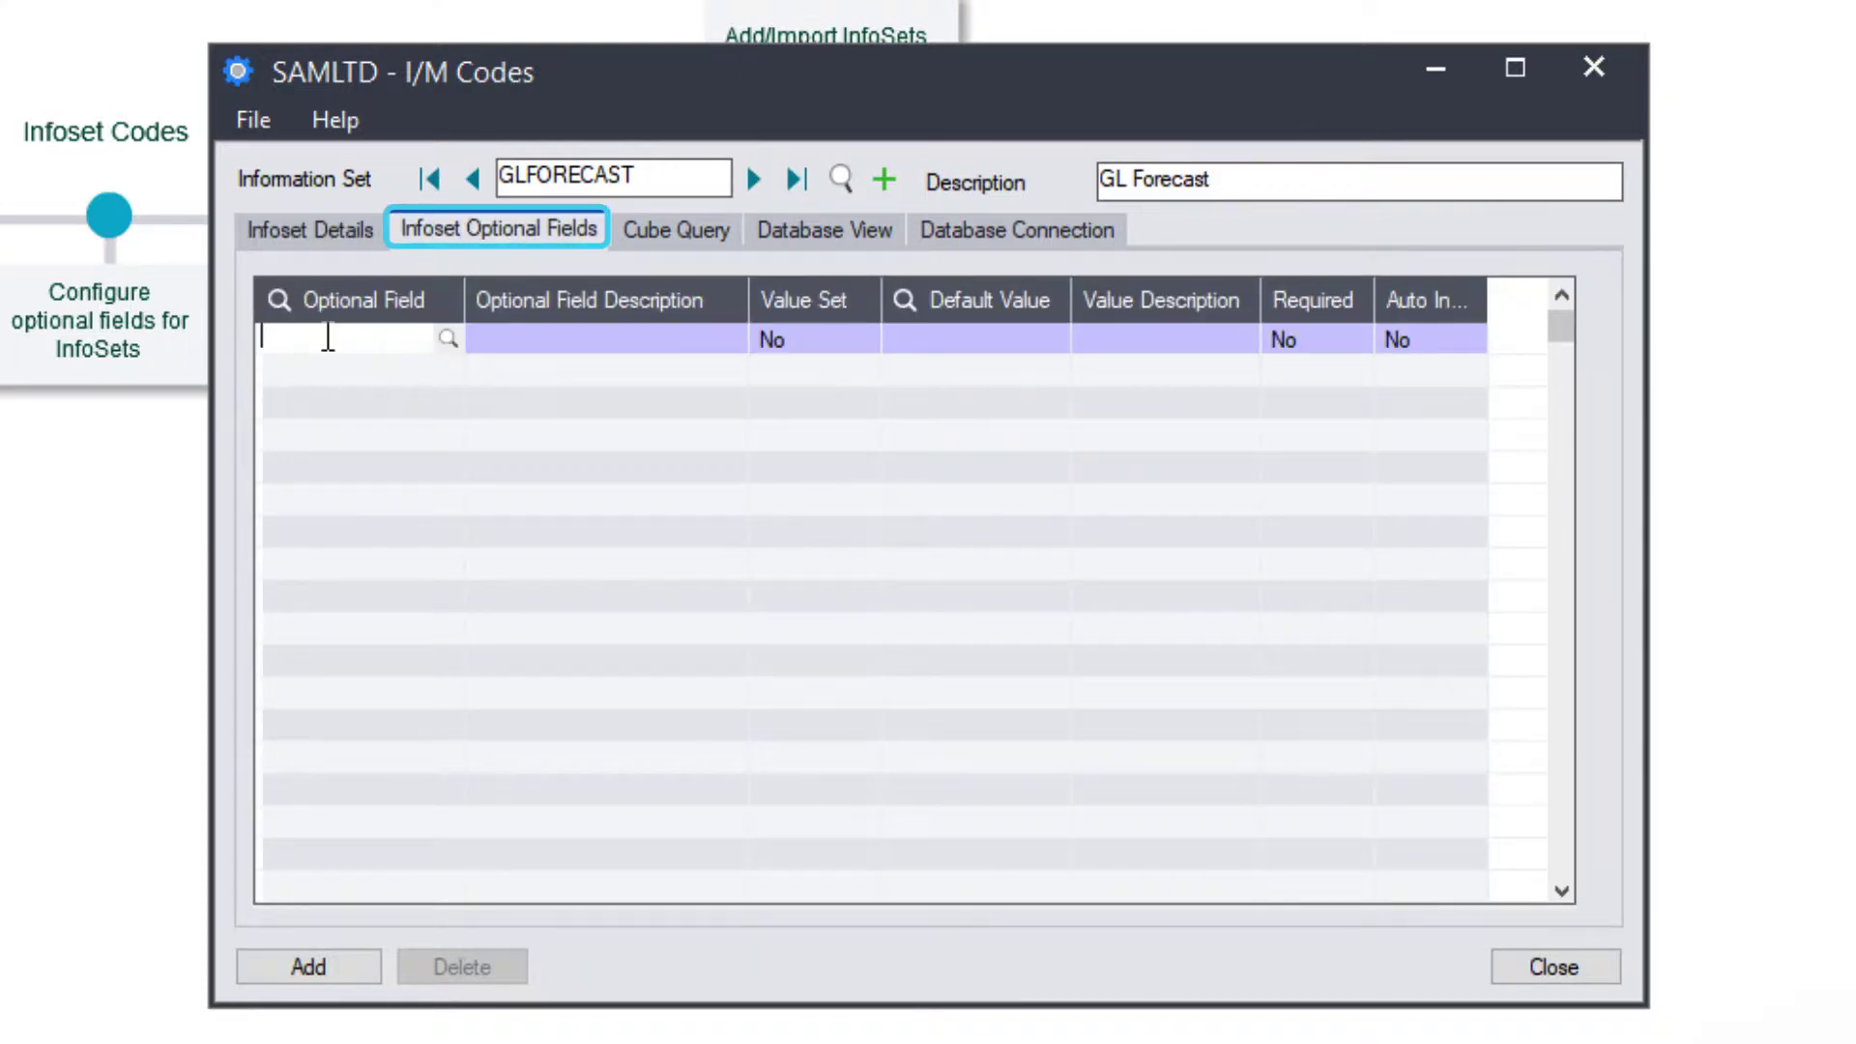
{"action": "left_click", "coordinate": [448, 340]}
{"action": "type", "text": "B"}
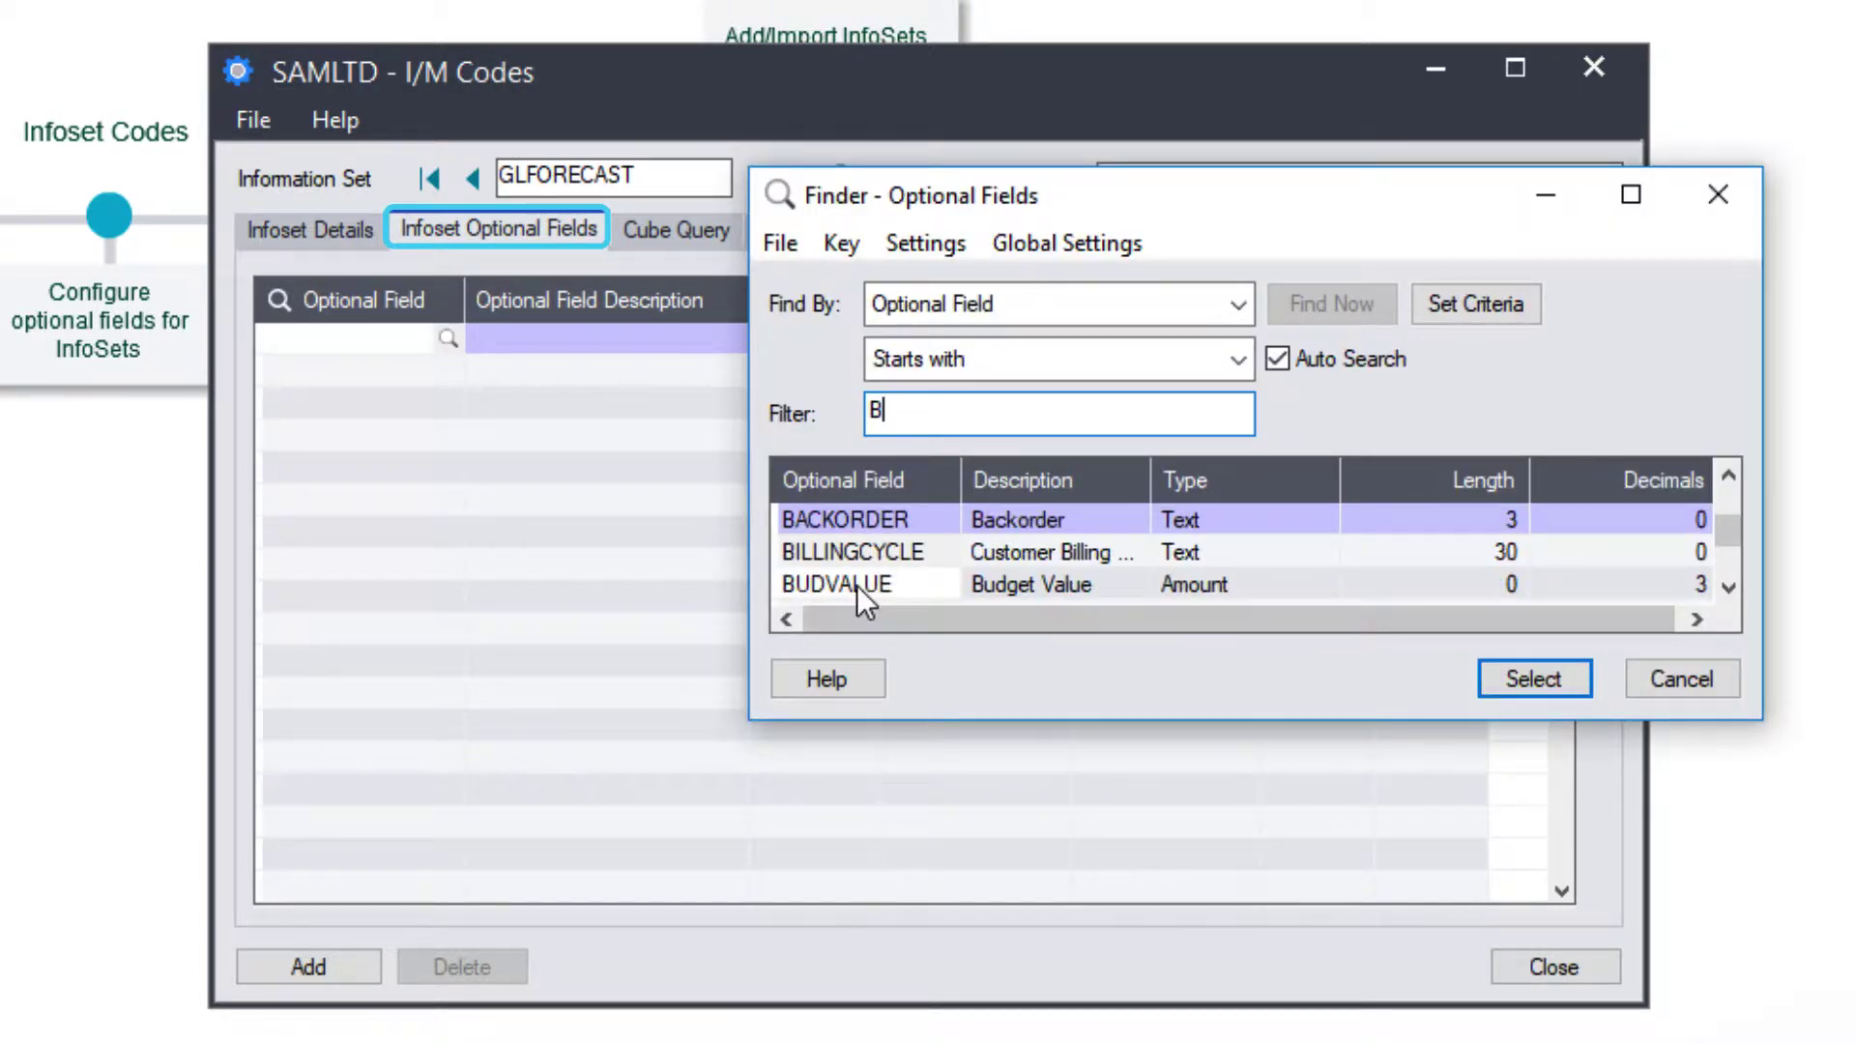
{"action": "double_click", "coordinate": [857, 584]}
{"action": "key", "text": "Tab"}
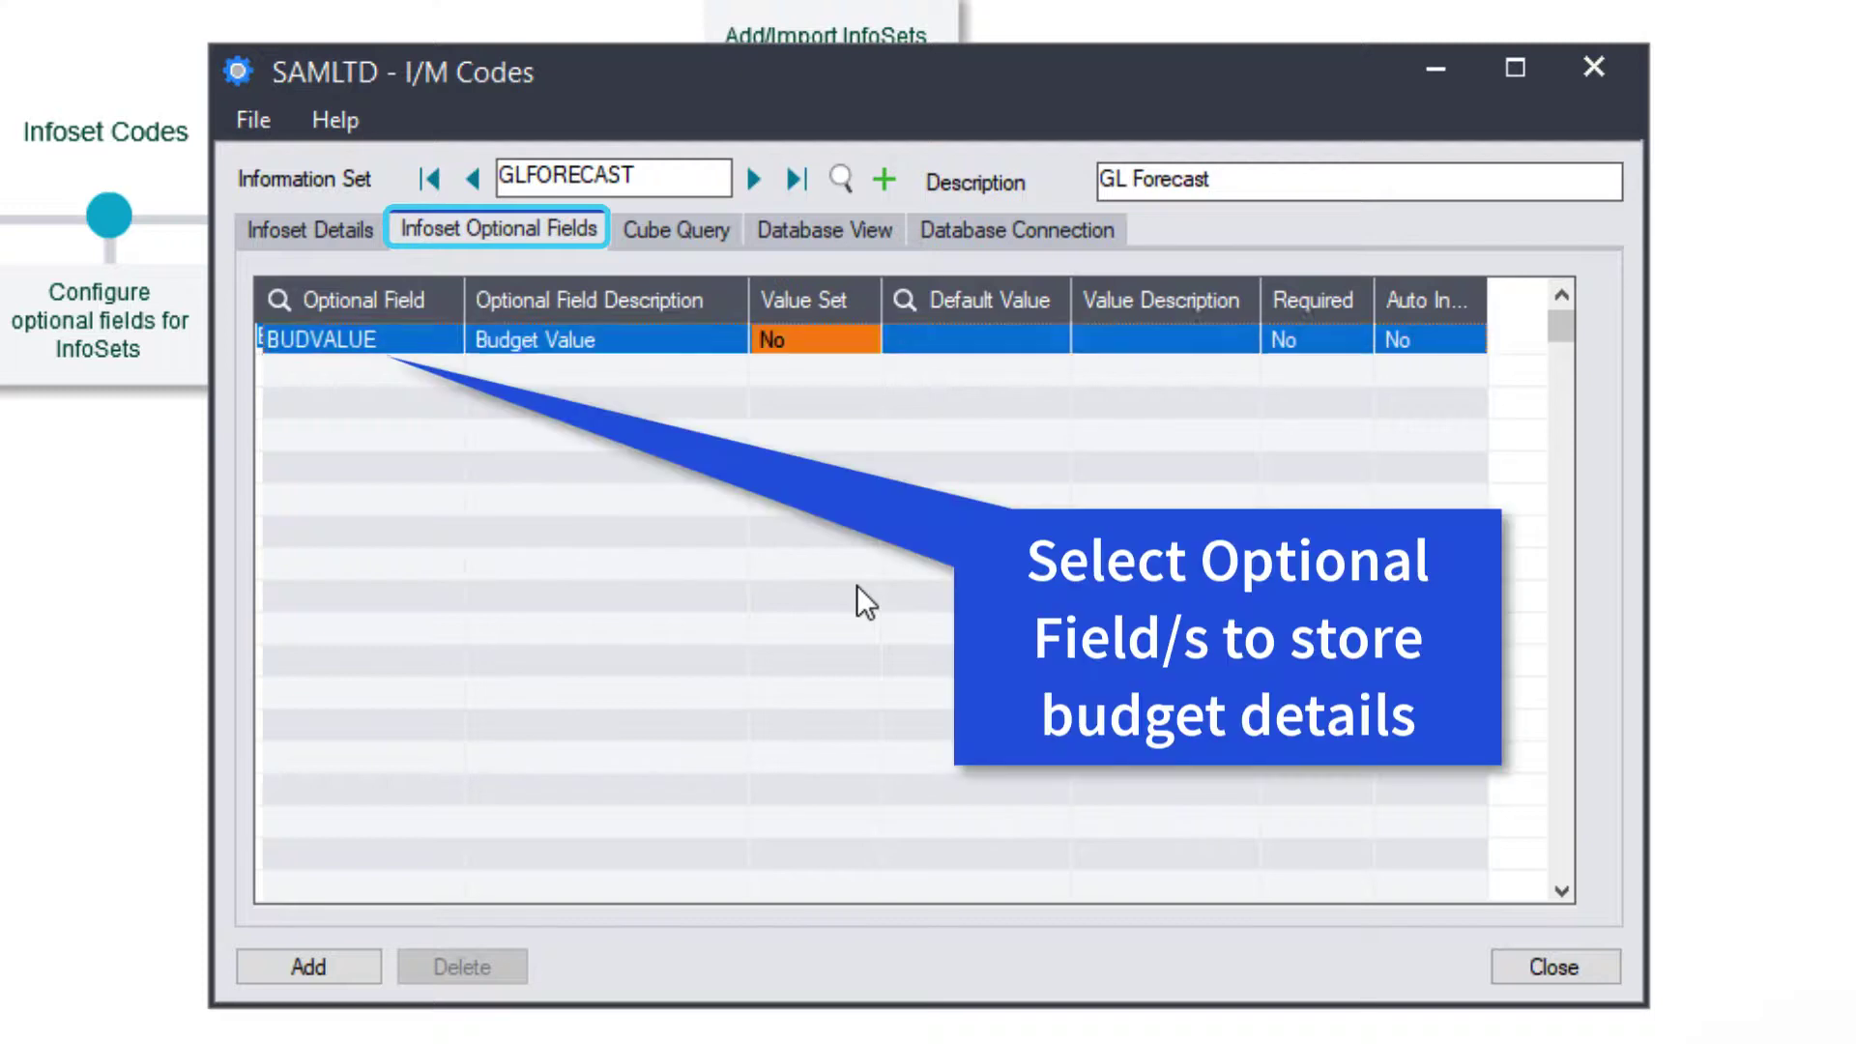
Set Value Set and Auto Insert to Yes for BUDVALUE, and add the GLFORECAST information set
{"action": "double_click", "coordinate": [785, 338]}
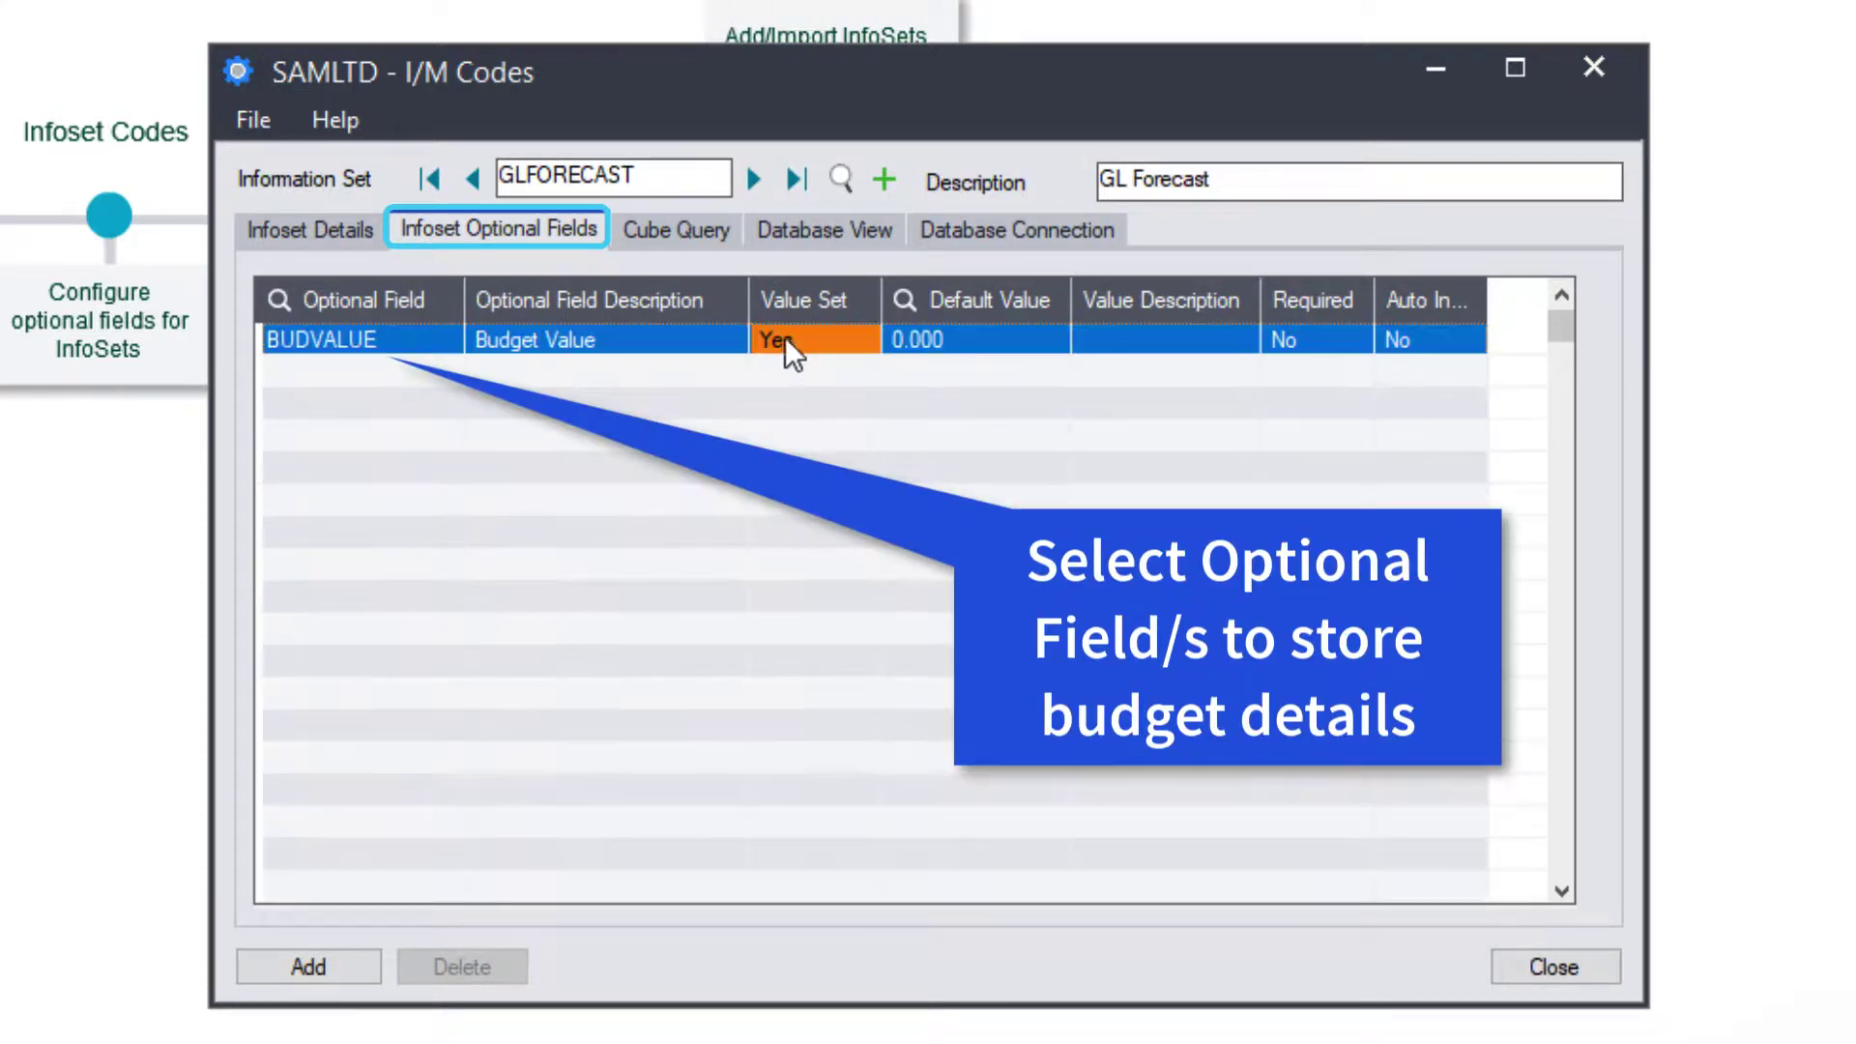
{"action": "double_click", "coordinate": [1402, 348]}
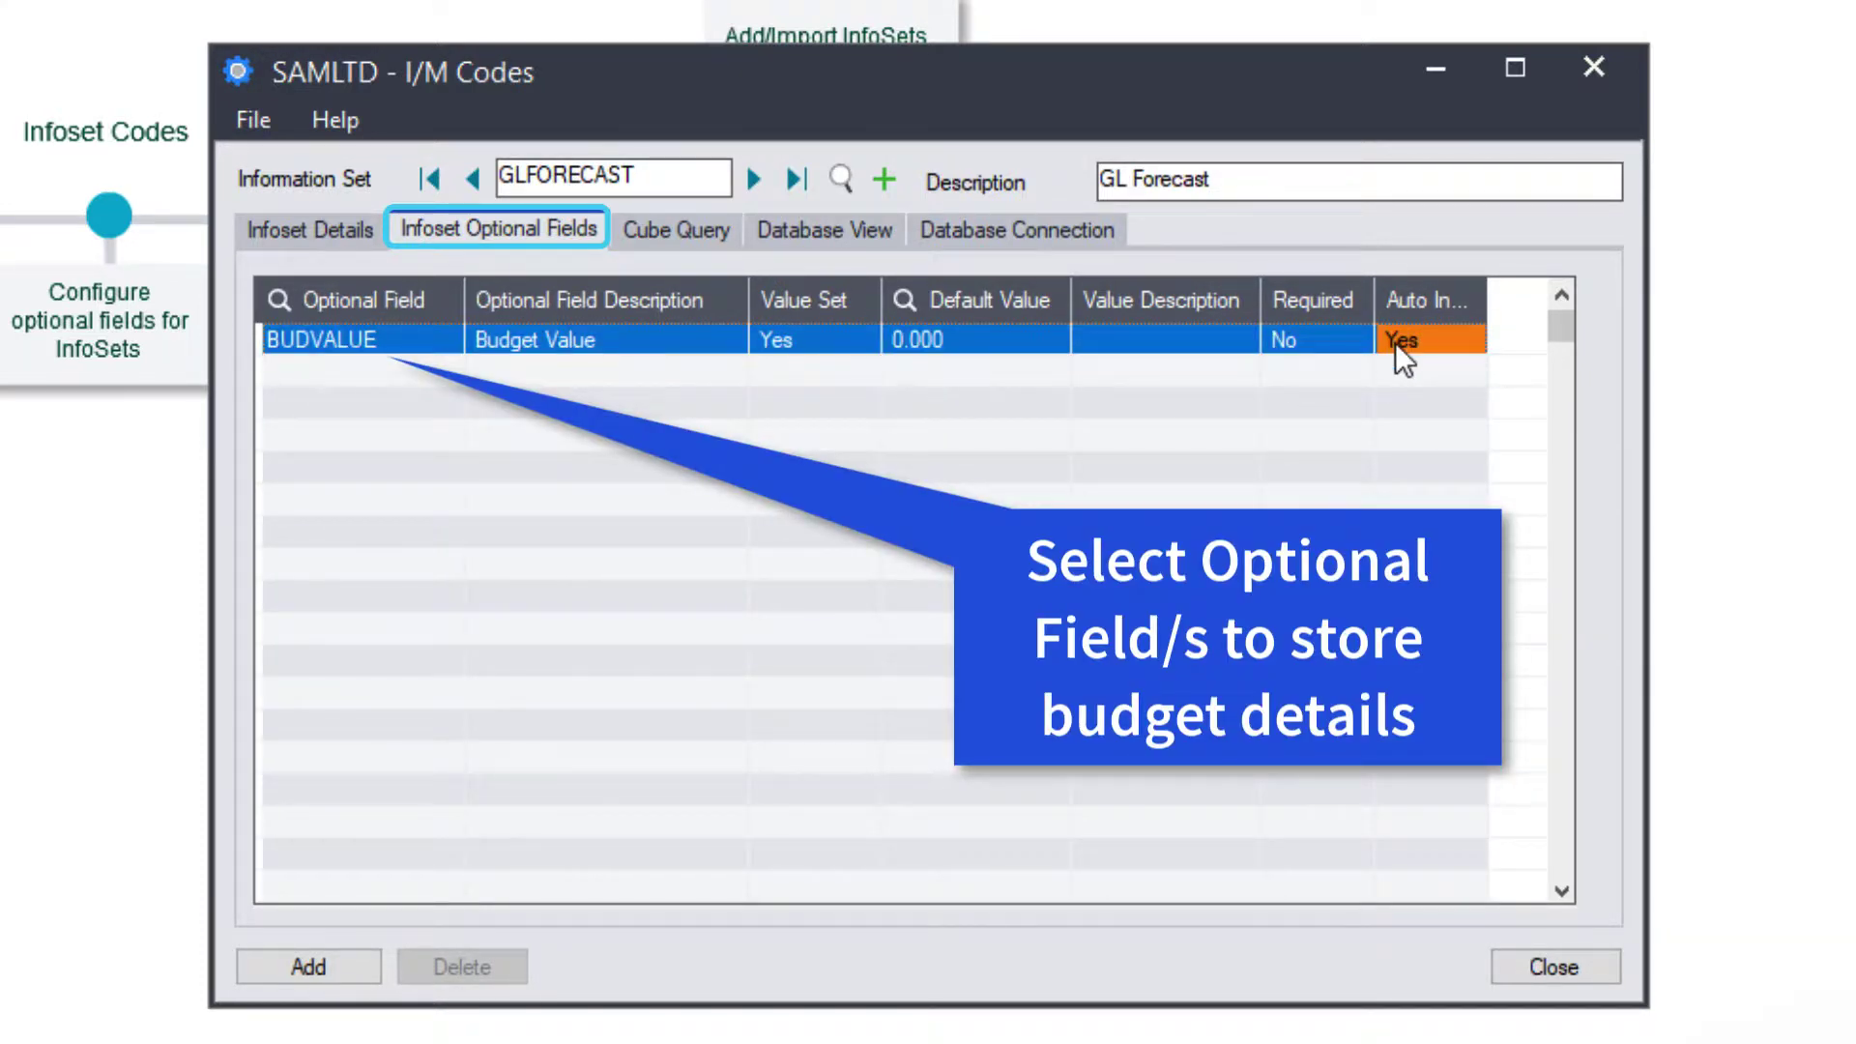
{"action": "left_click", "coordinate": [258, 961]}
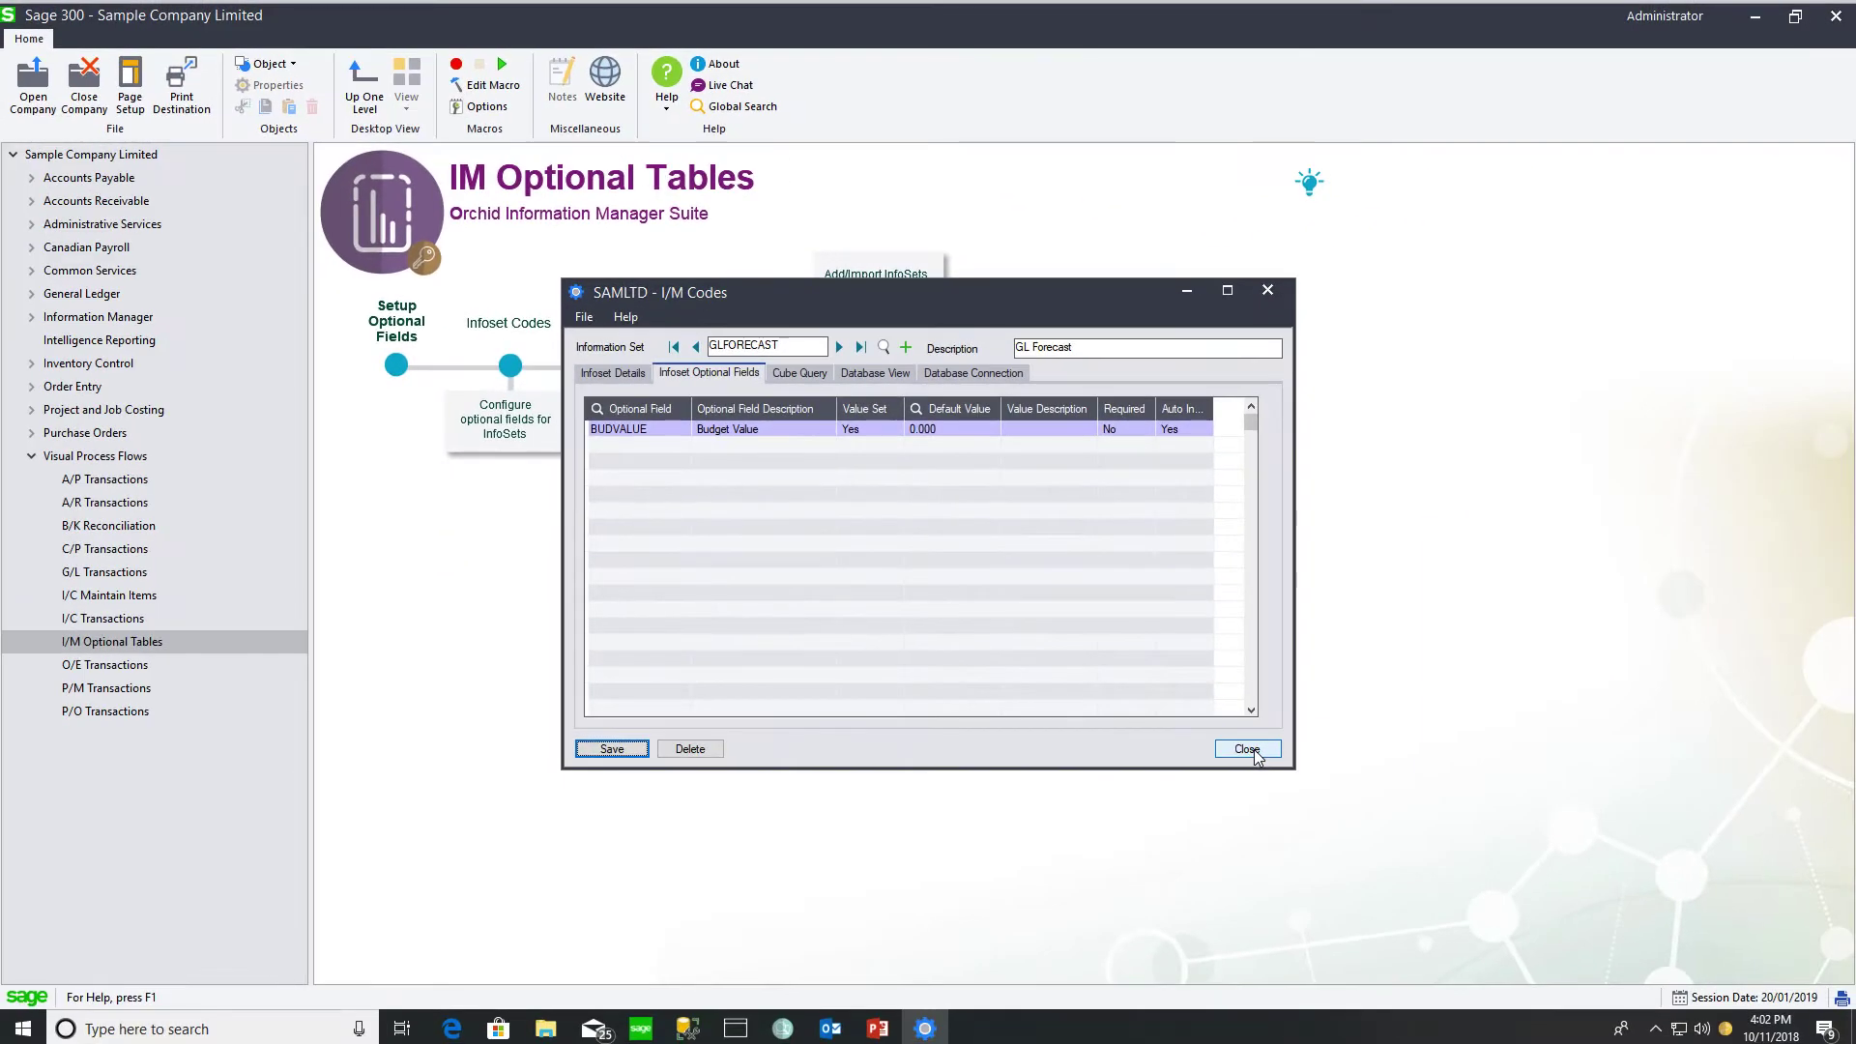
{"action": "left_click", "coordinate": [1566, 968]}
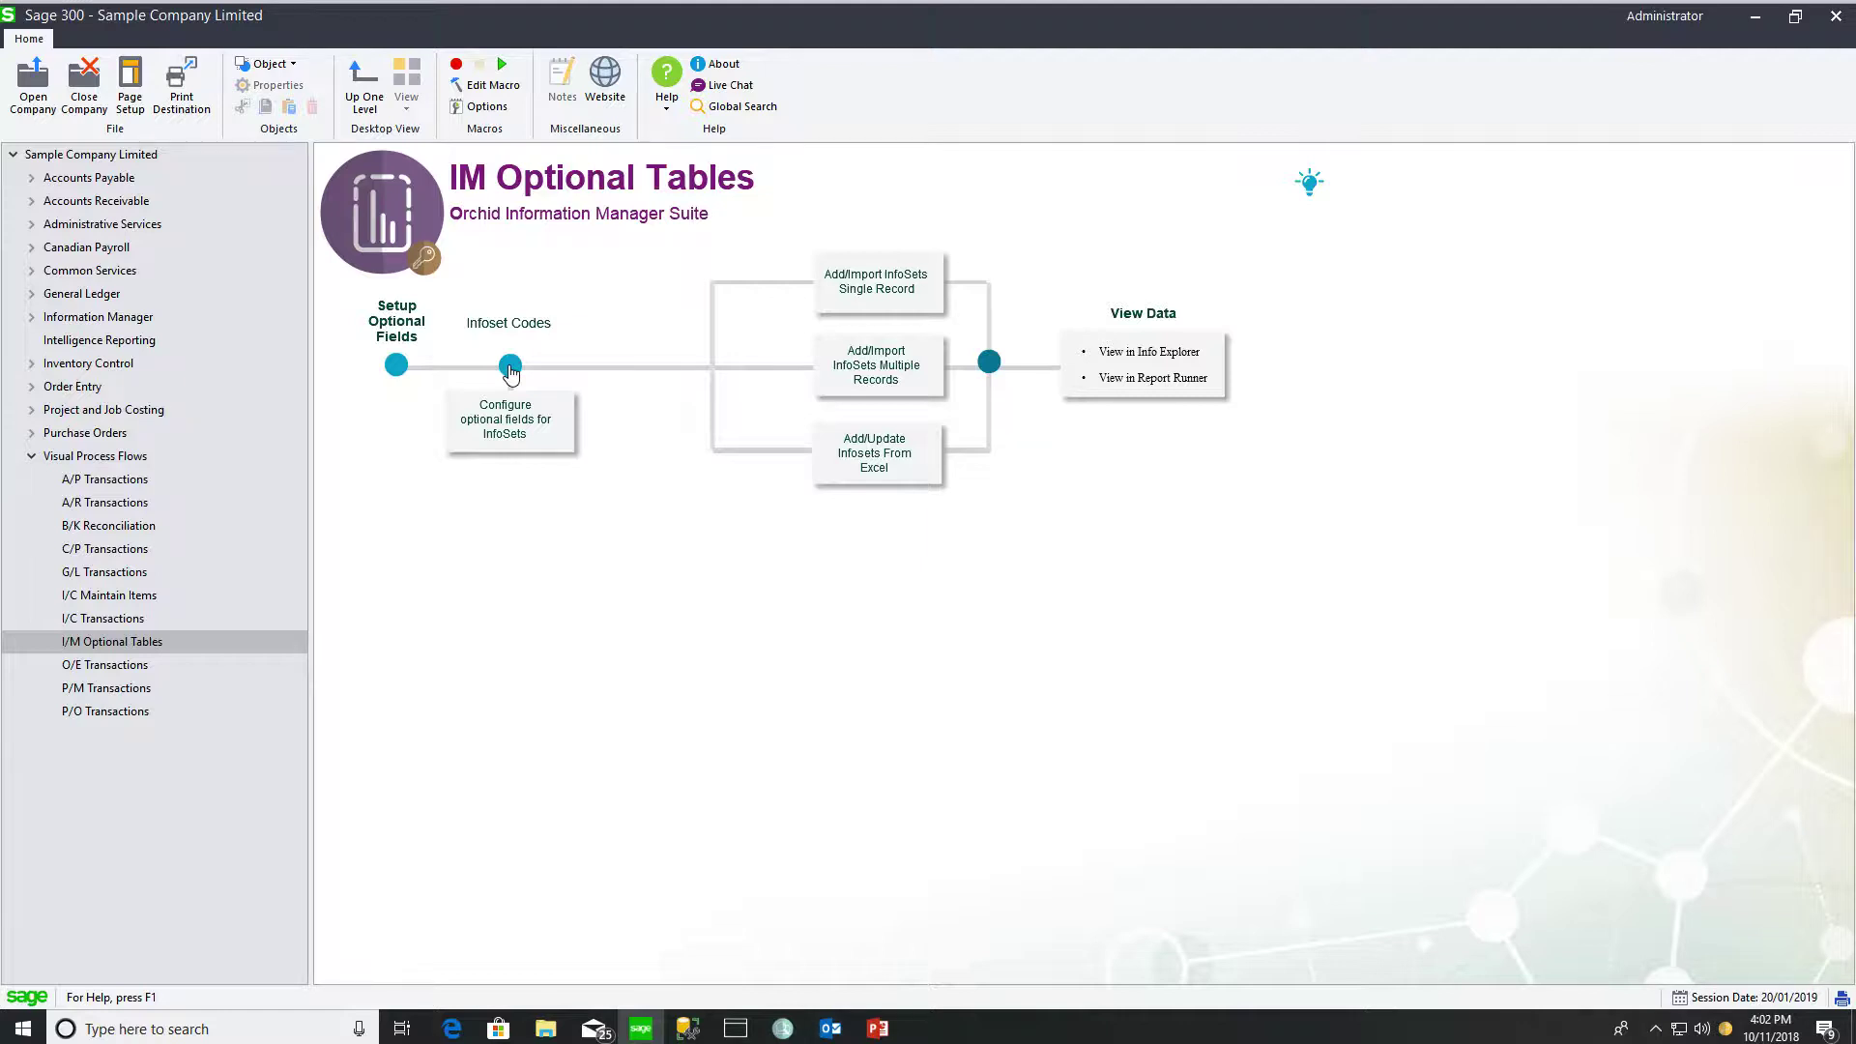
Open information entry for adding multiple infoset records and choose GLFORECAST as the information set code
{"action": "left_click", "coordinate": [868, 372]}
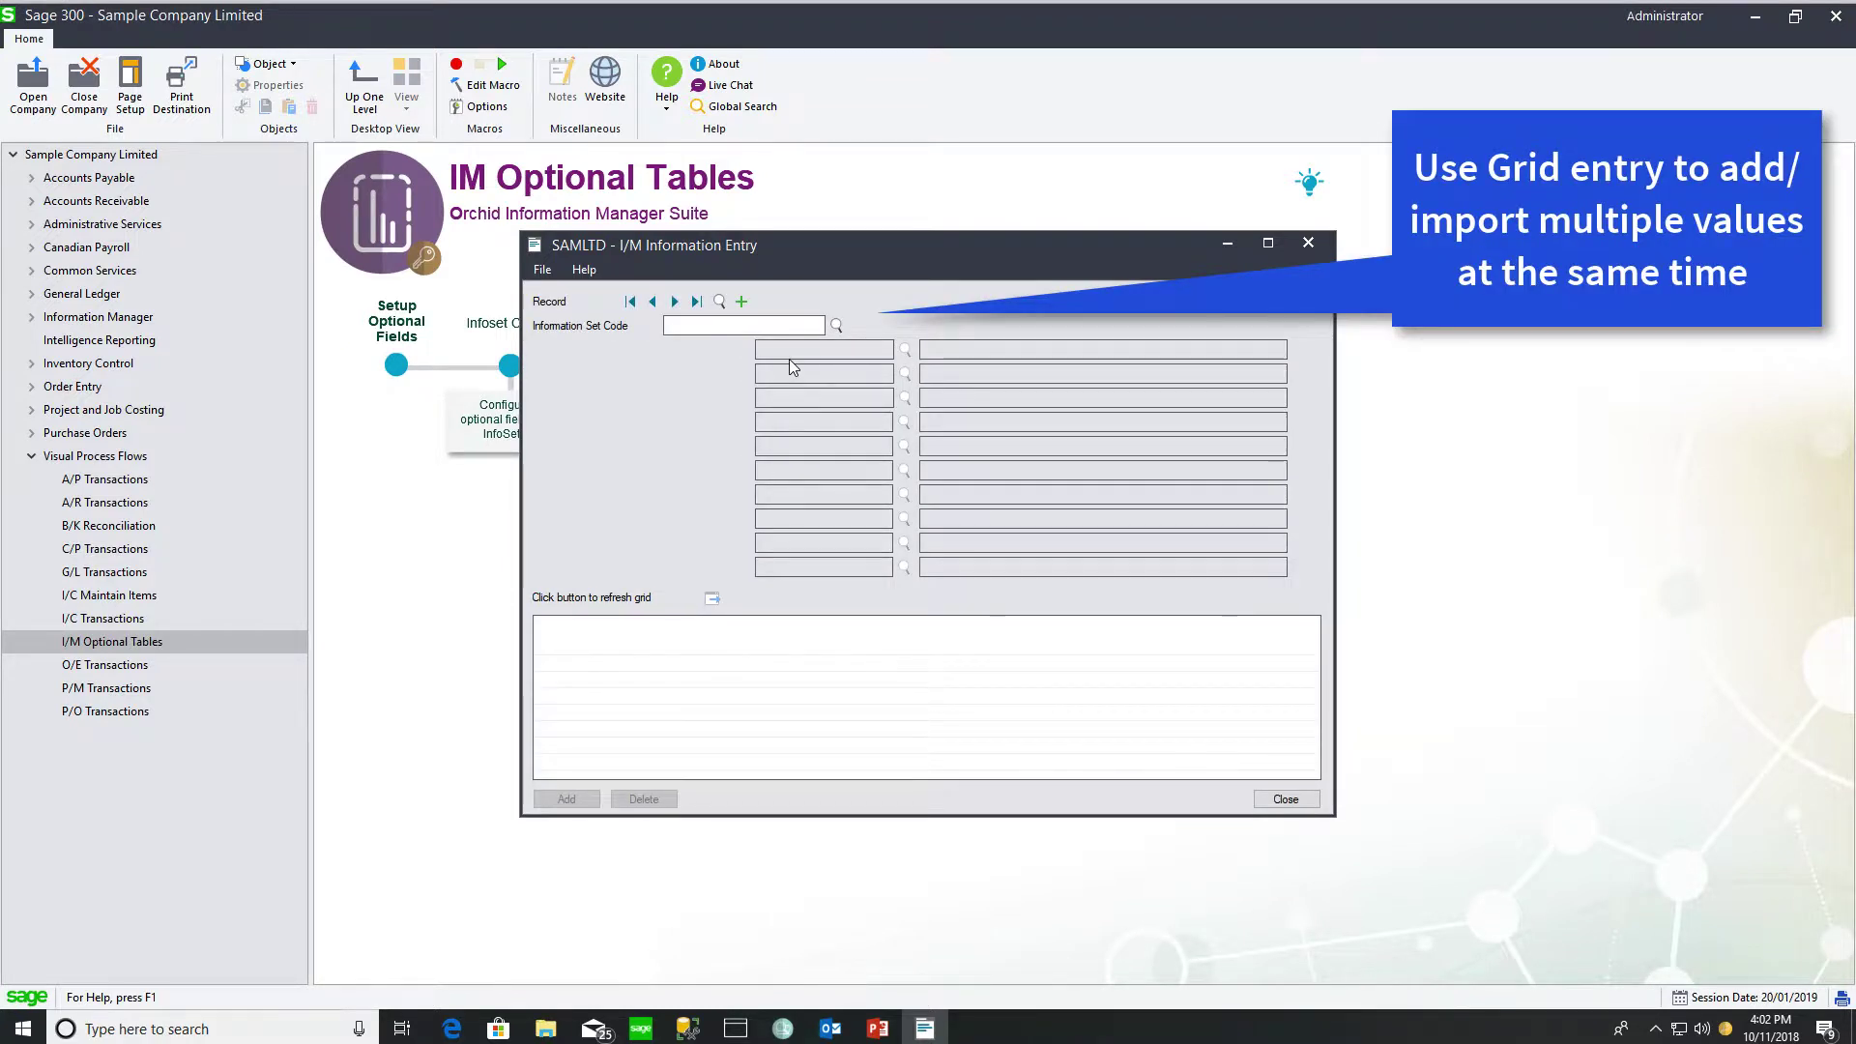
{"action": "left_click", "coordinate": [837, 325]}
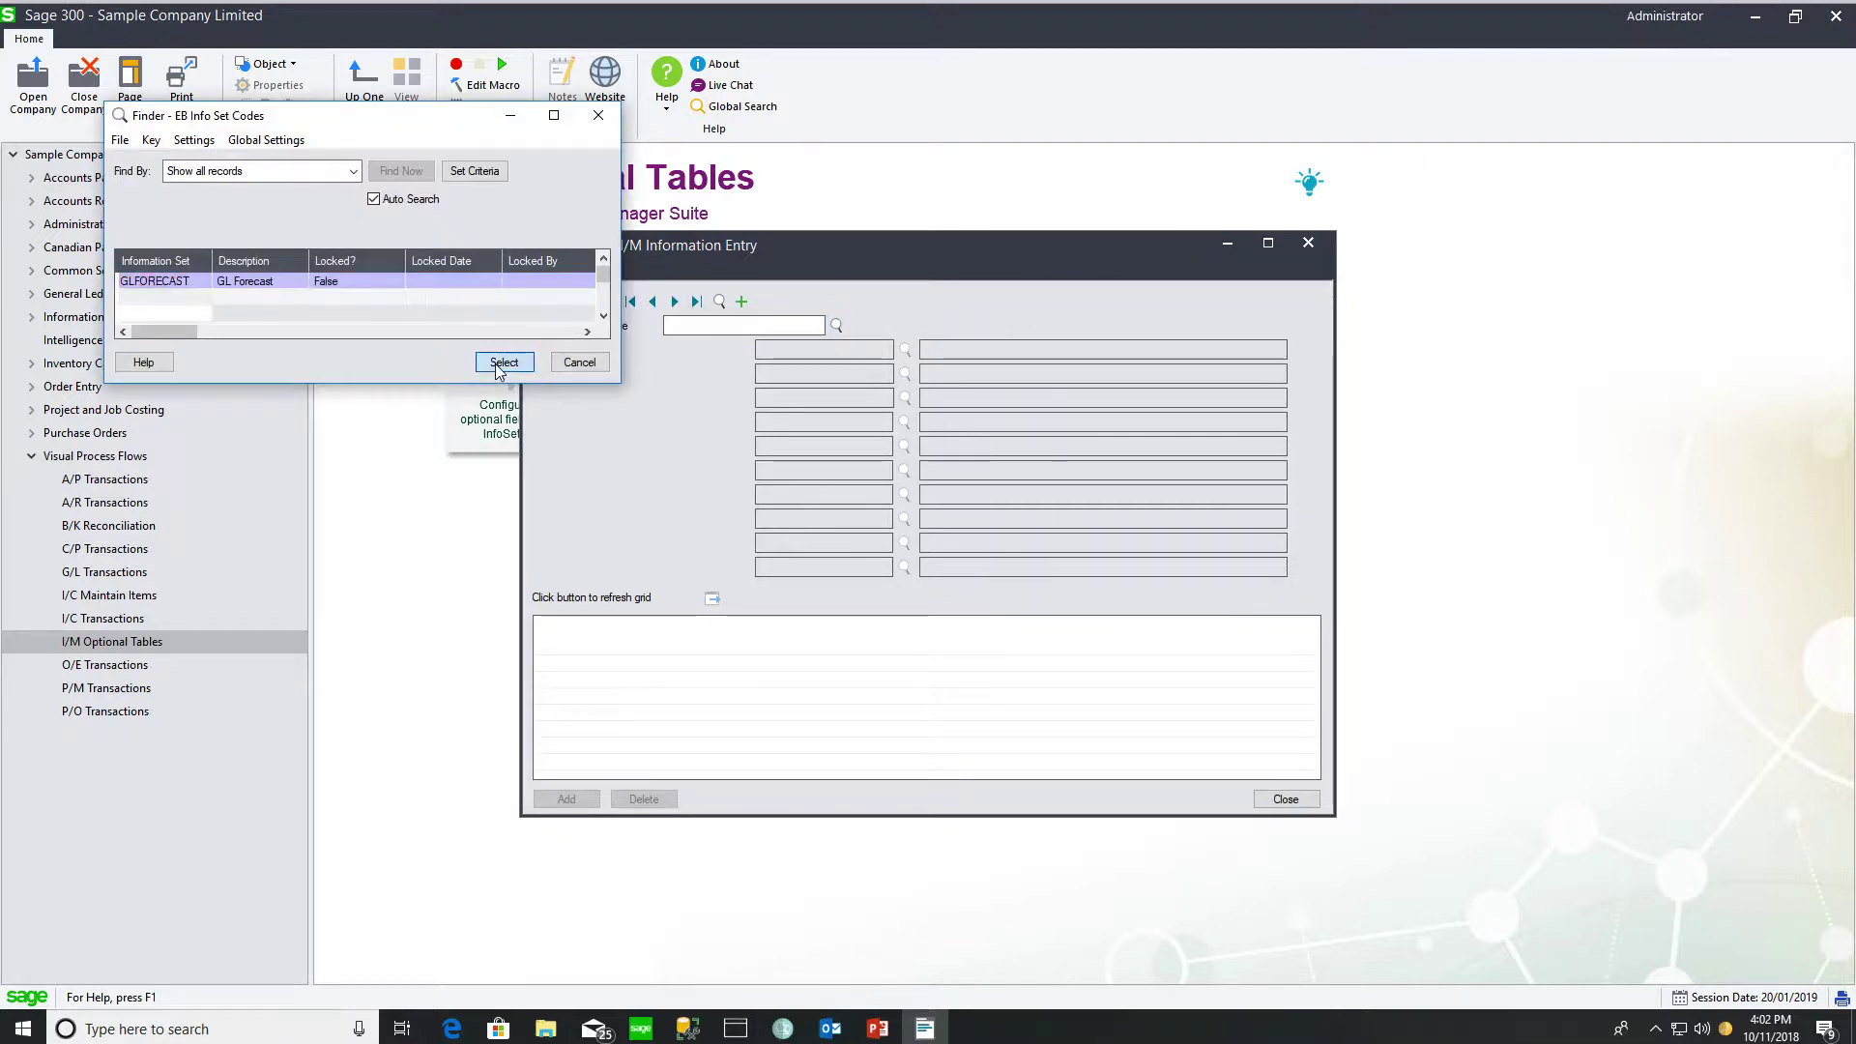
{"action": "left_click", "coordinate": [615, 361]}
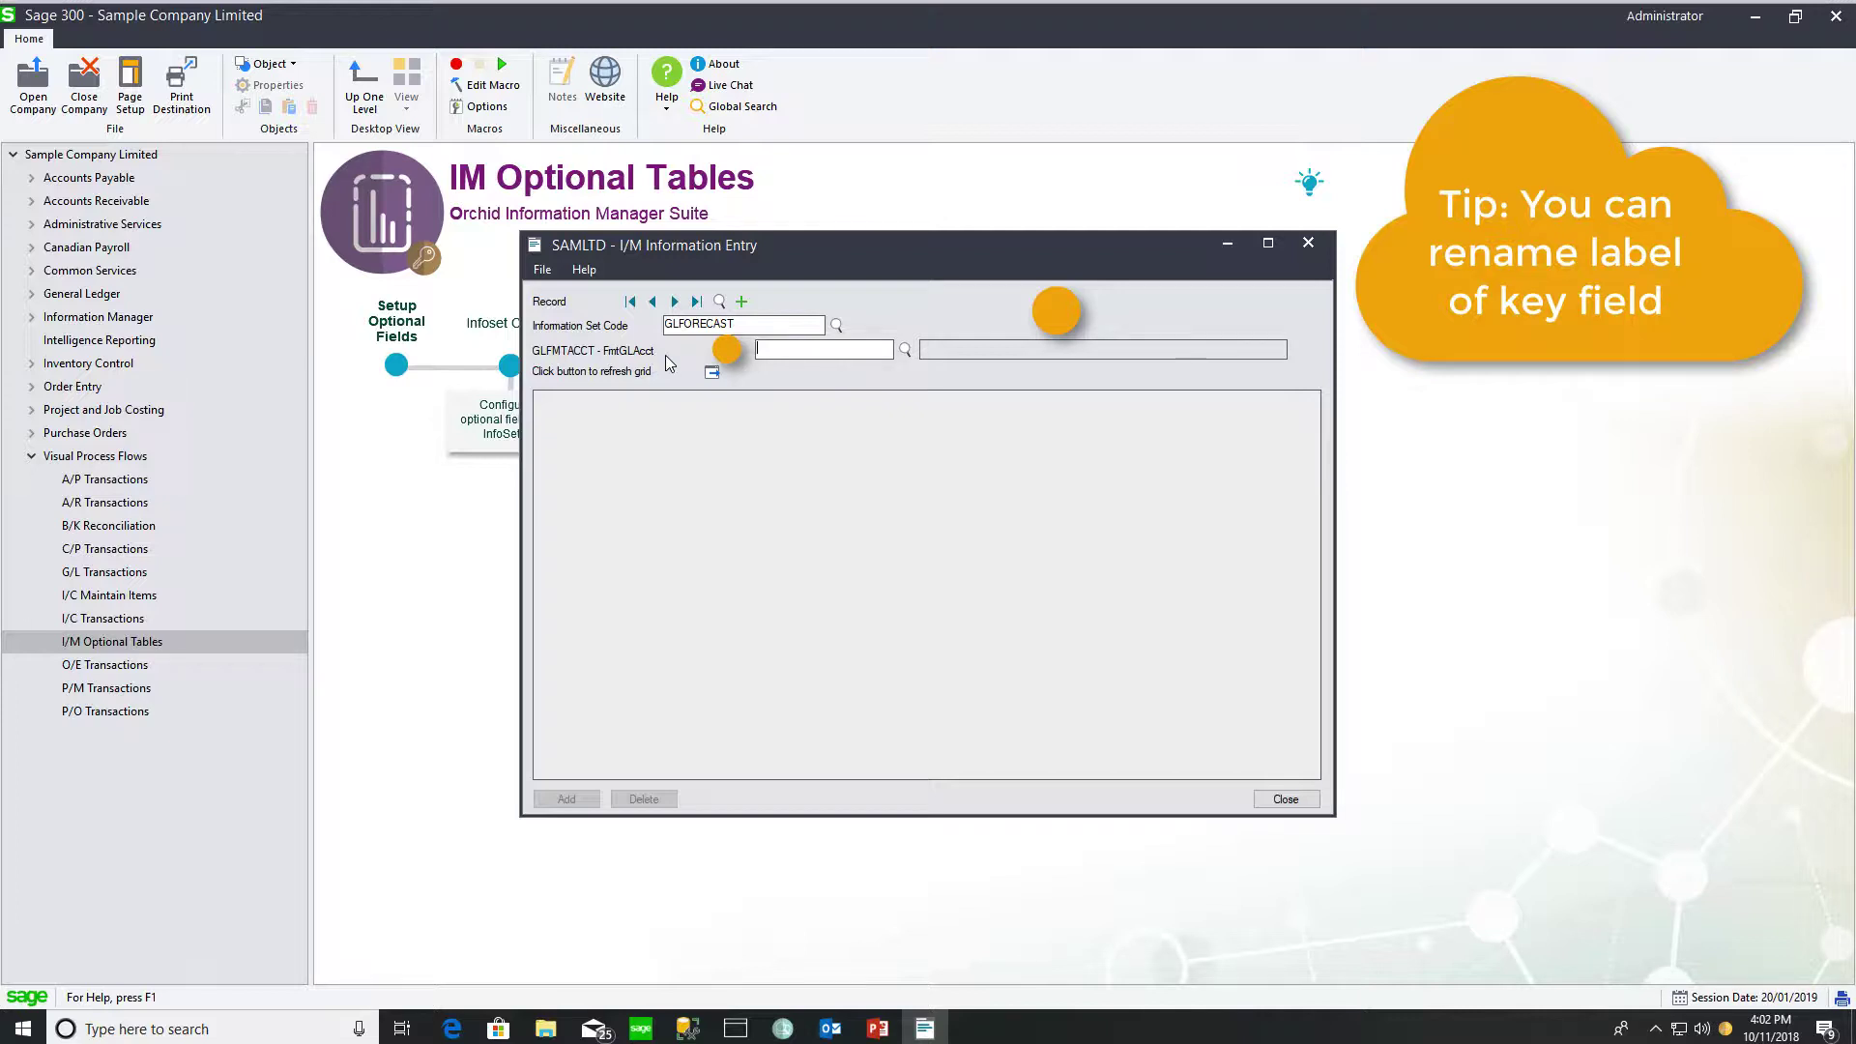
Find unformatted accounts starting with 4, choose Sales account 4000-100-10 as the key, and refresh the grid
{"action": "left_click", "coordinate": [905, 349]}
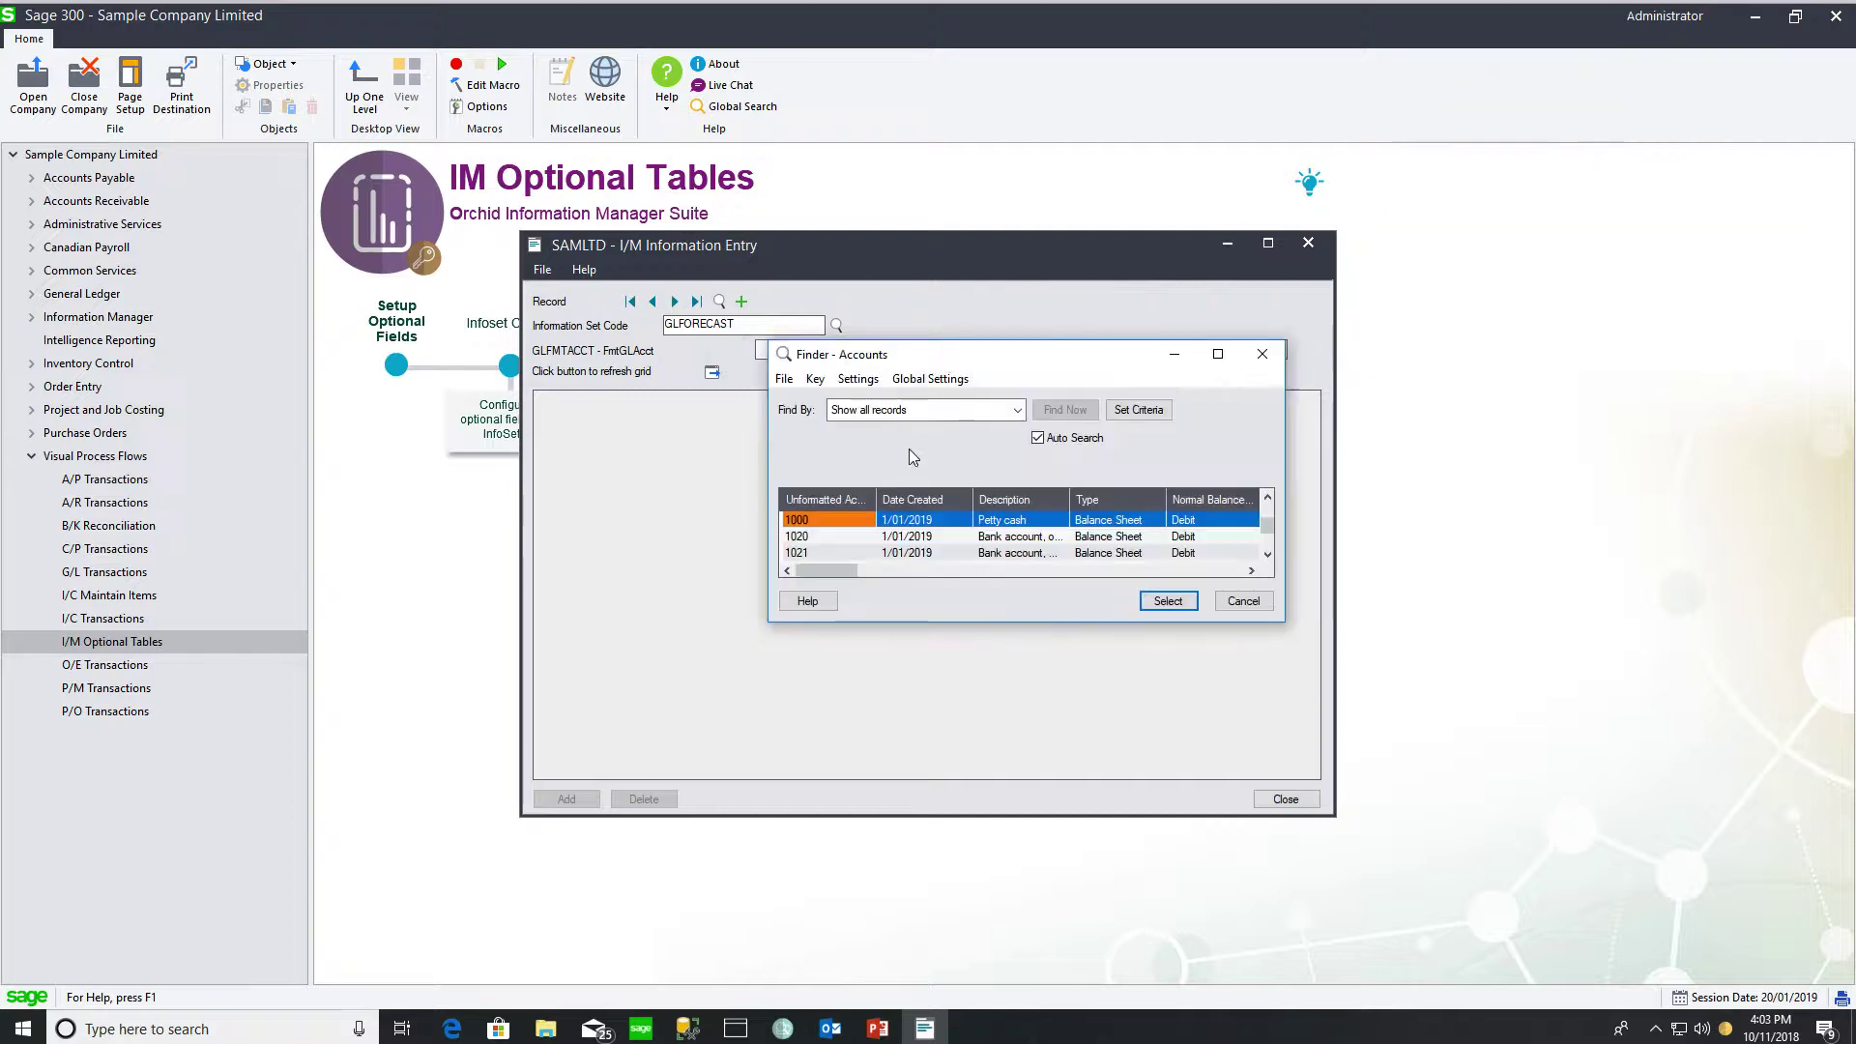
{"action": "left_click", "coordinate": [918, 410]}
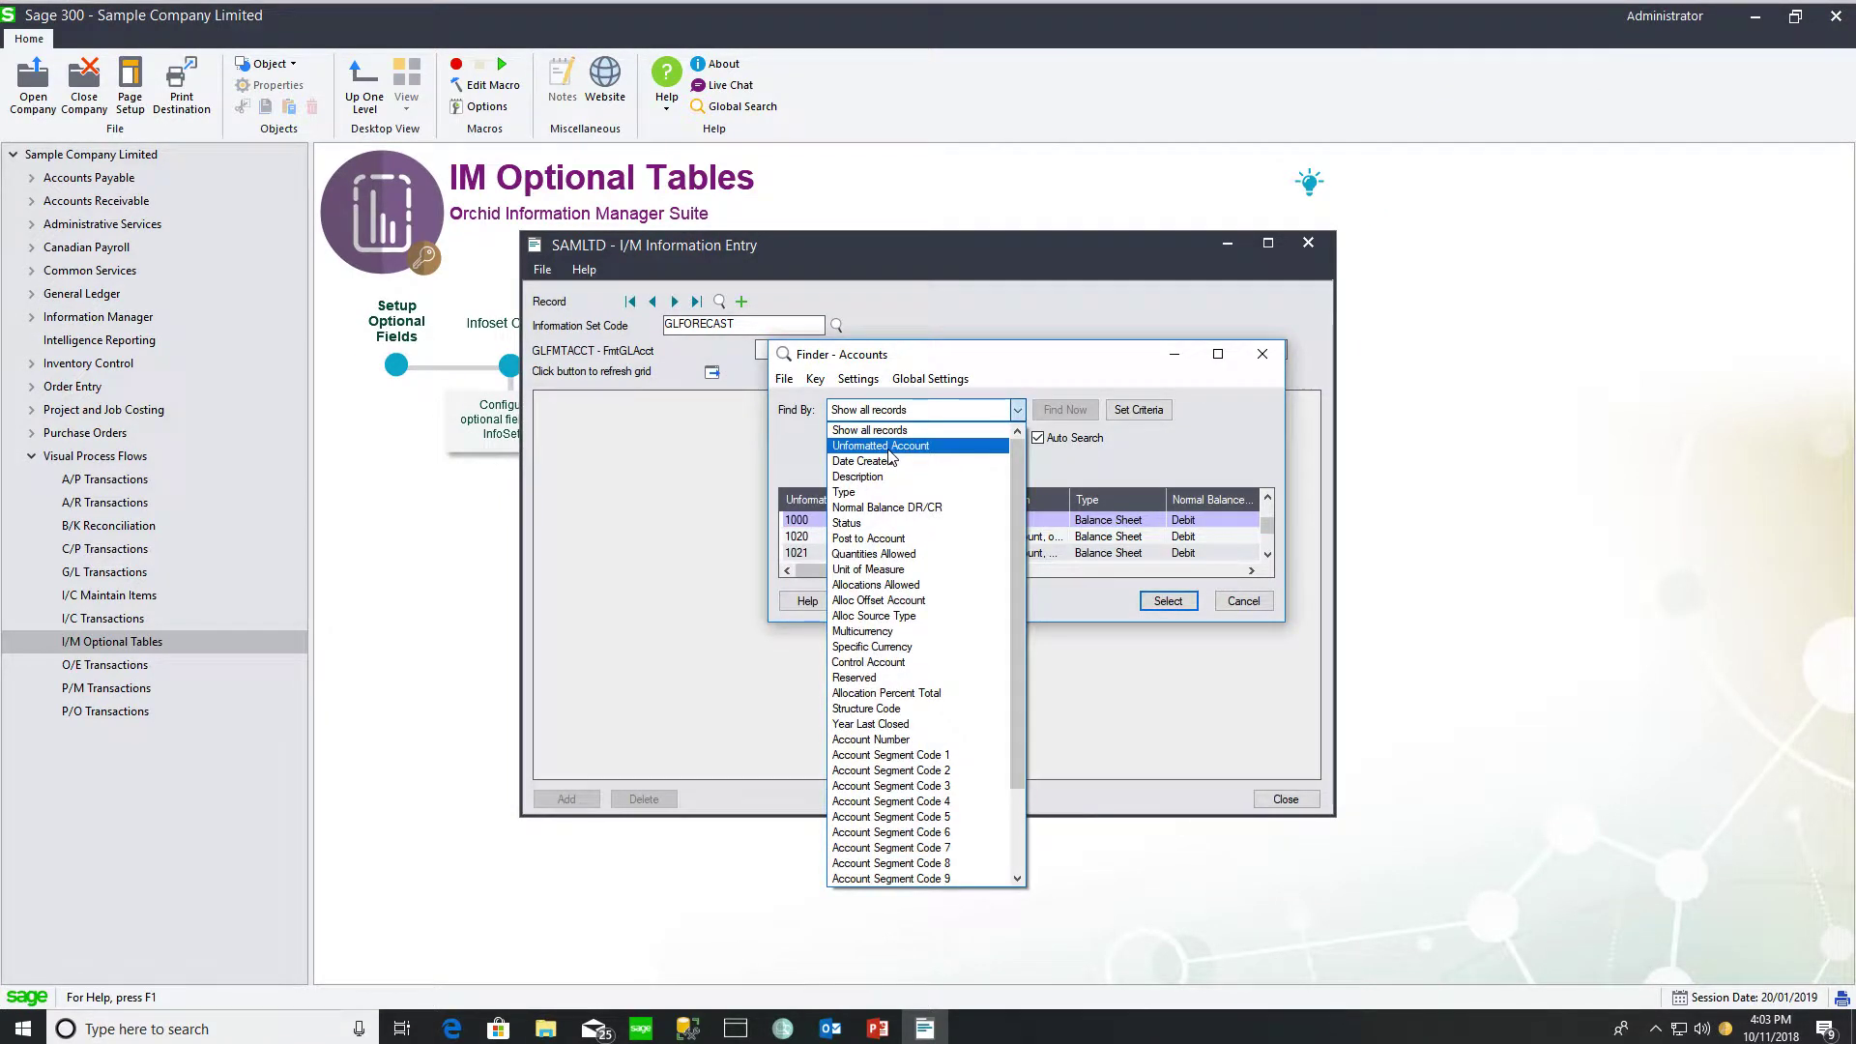
{"action": "left_click", "coordinate": [888, 446]}
{"action": "left_click", "coordinate": [850, 467]}
{"action": "type", "text": "4"}
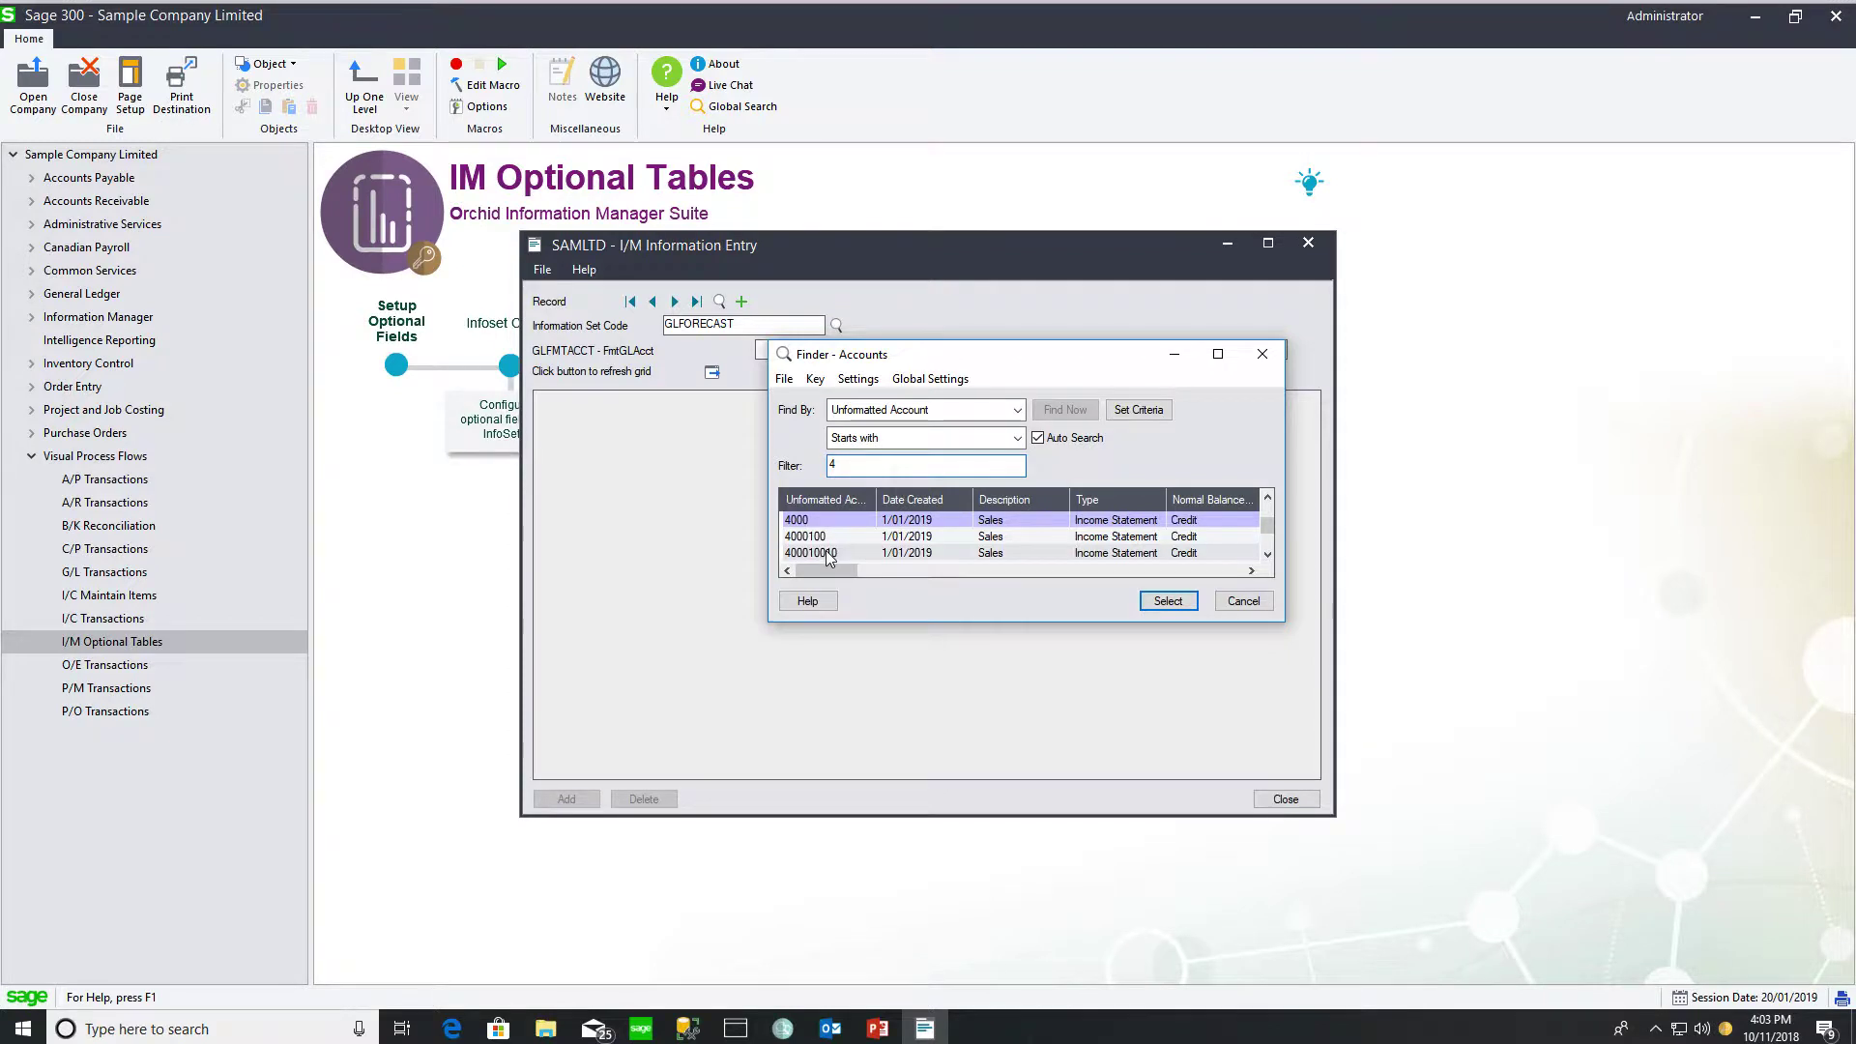
{"action": "double_click", "coordinate": [812, 553]}
{"action": "left_click", "coordinate": [713, 375]}
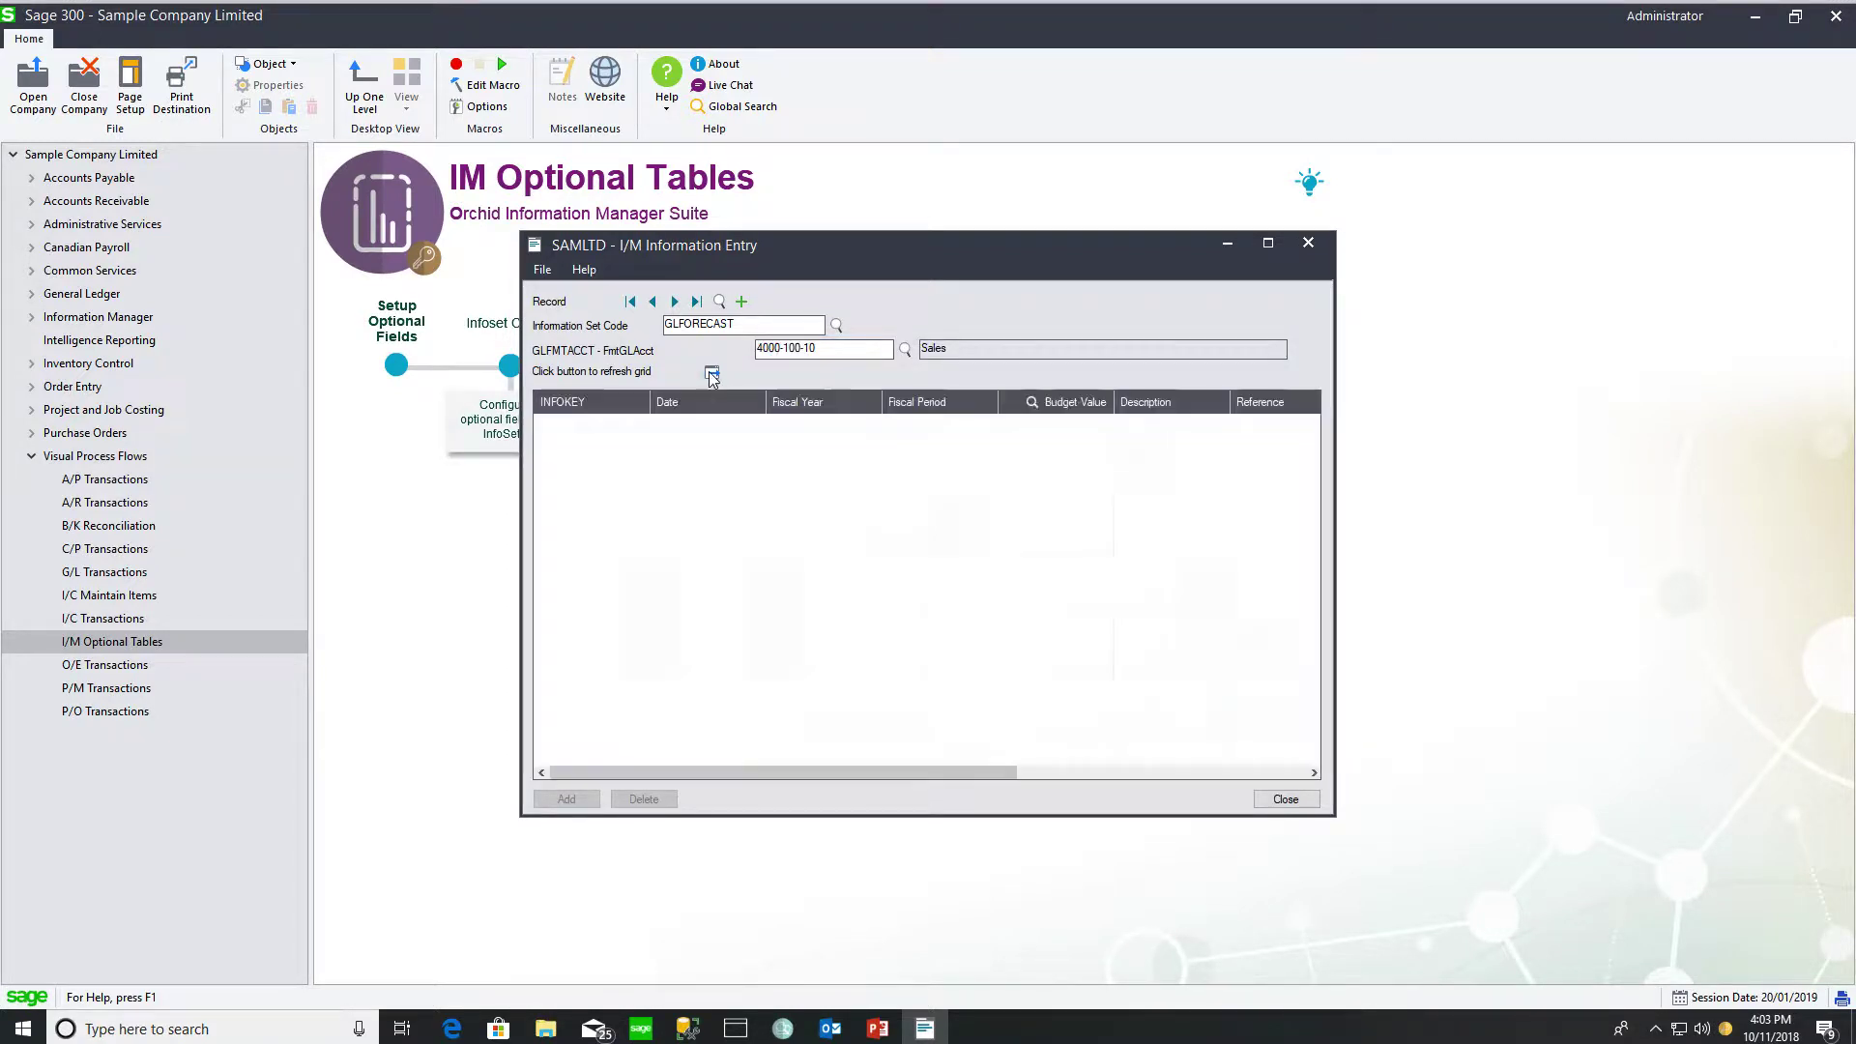
Enter 1/01/2020 as the date of the first forecast line in the grid
{"action": "left_click", "coordinate": [597, 429]}
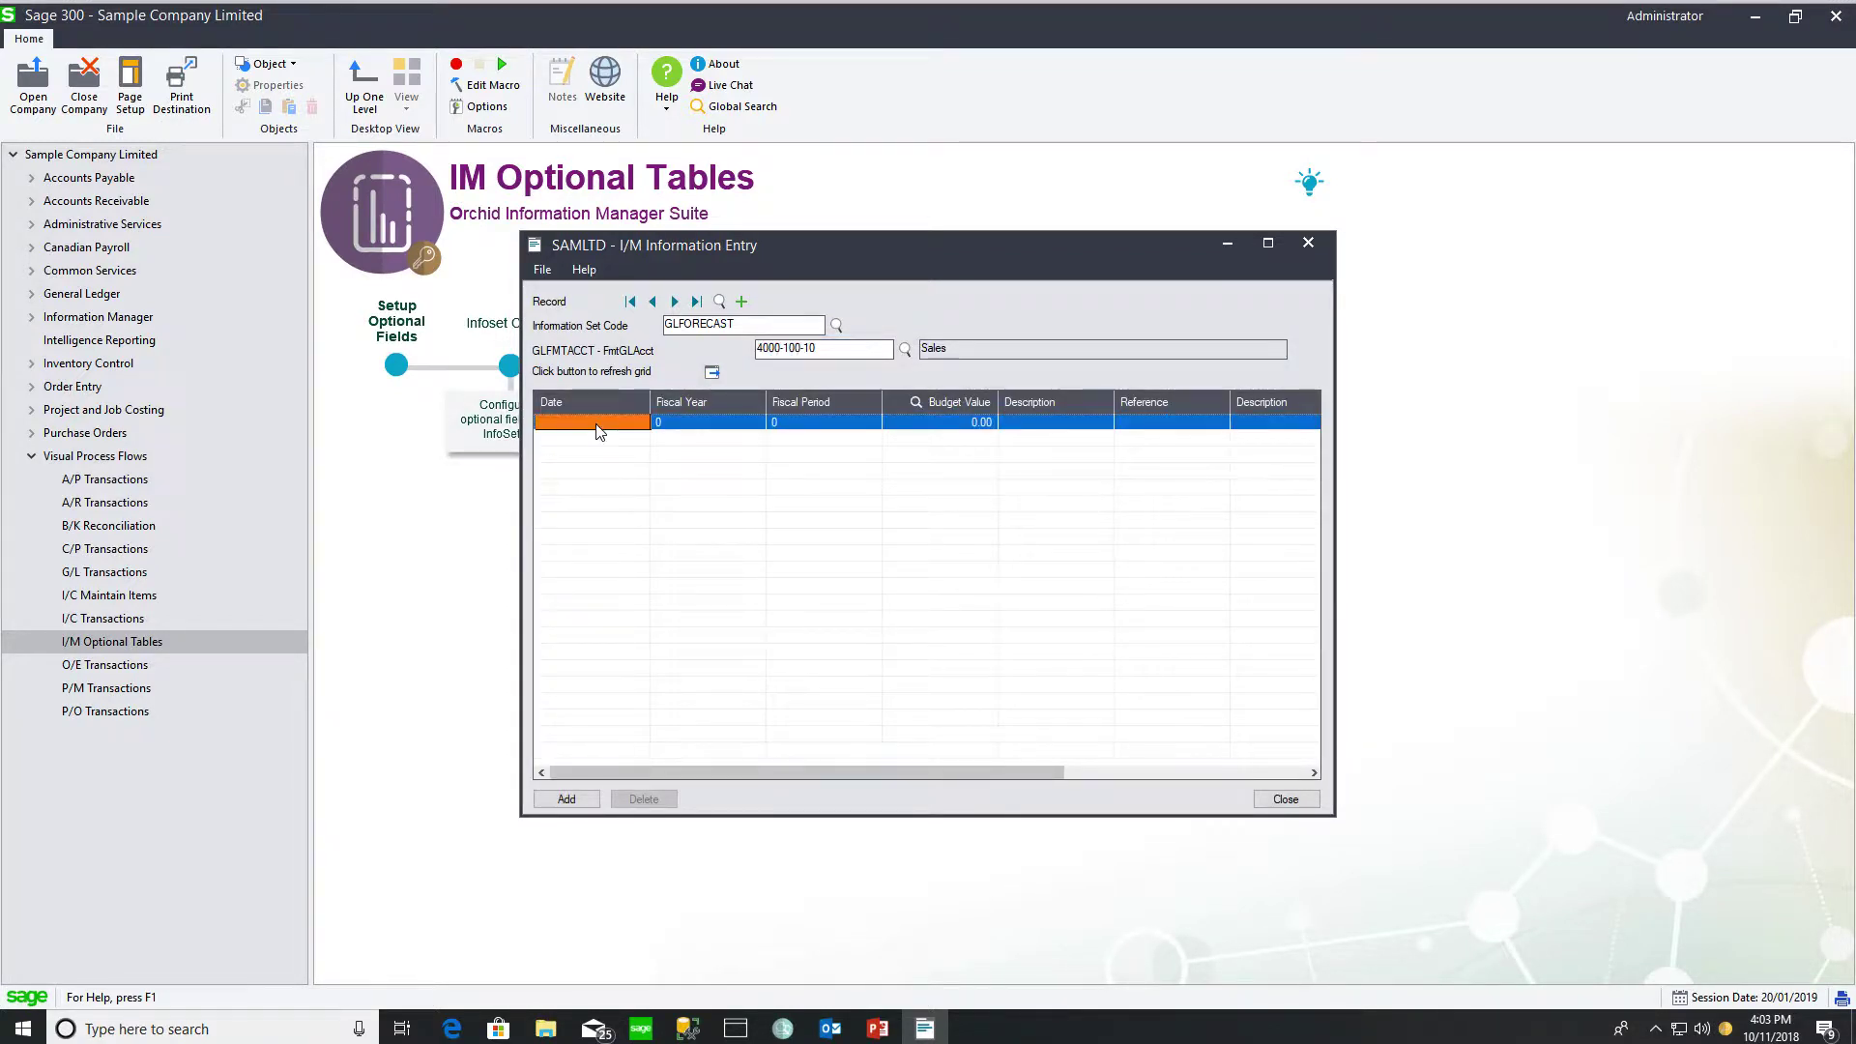
{"action": "type", "text": "01012020"}
{"action": "key", "text": "Tab"}
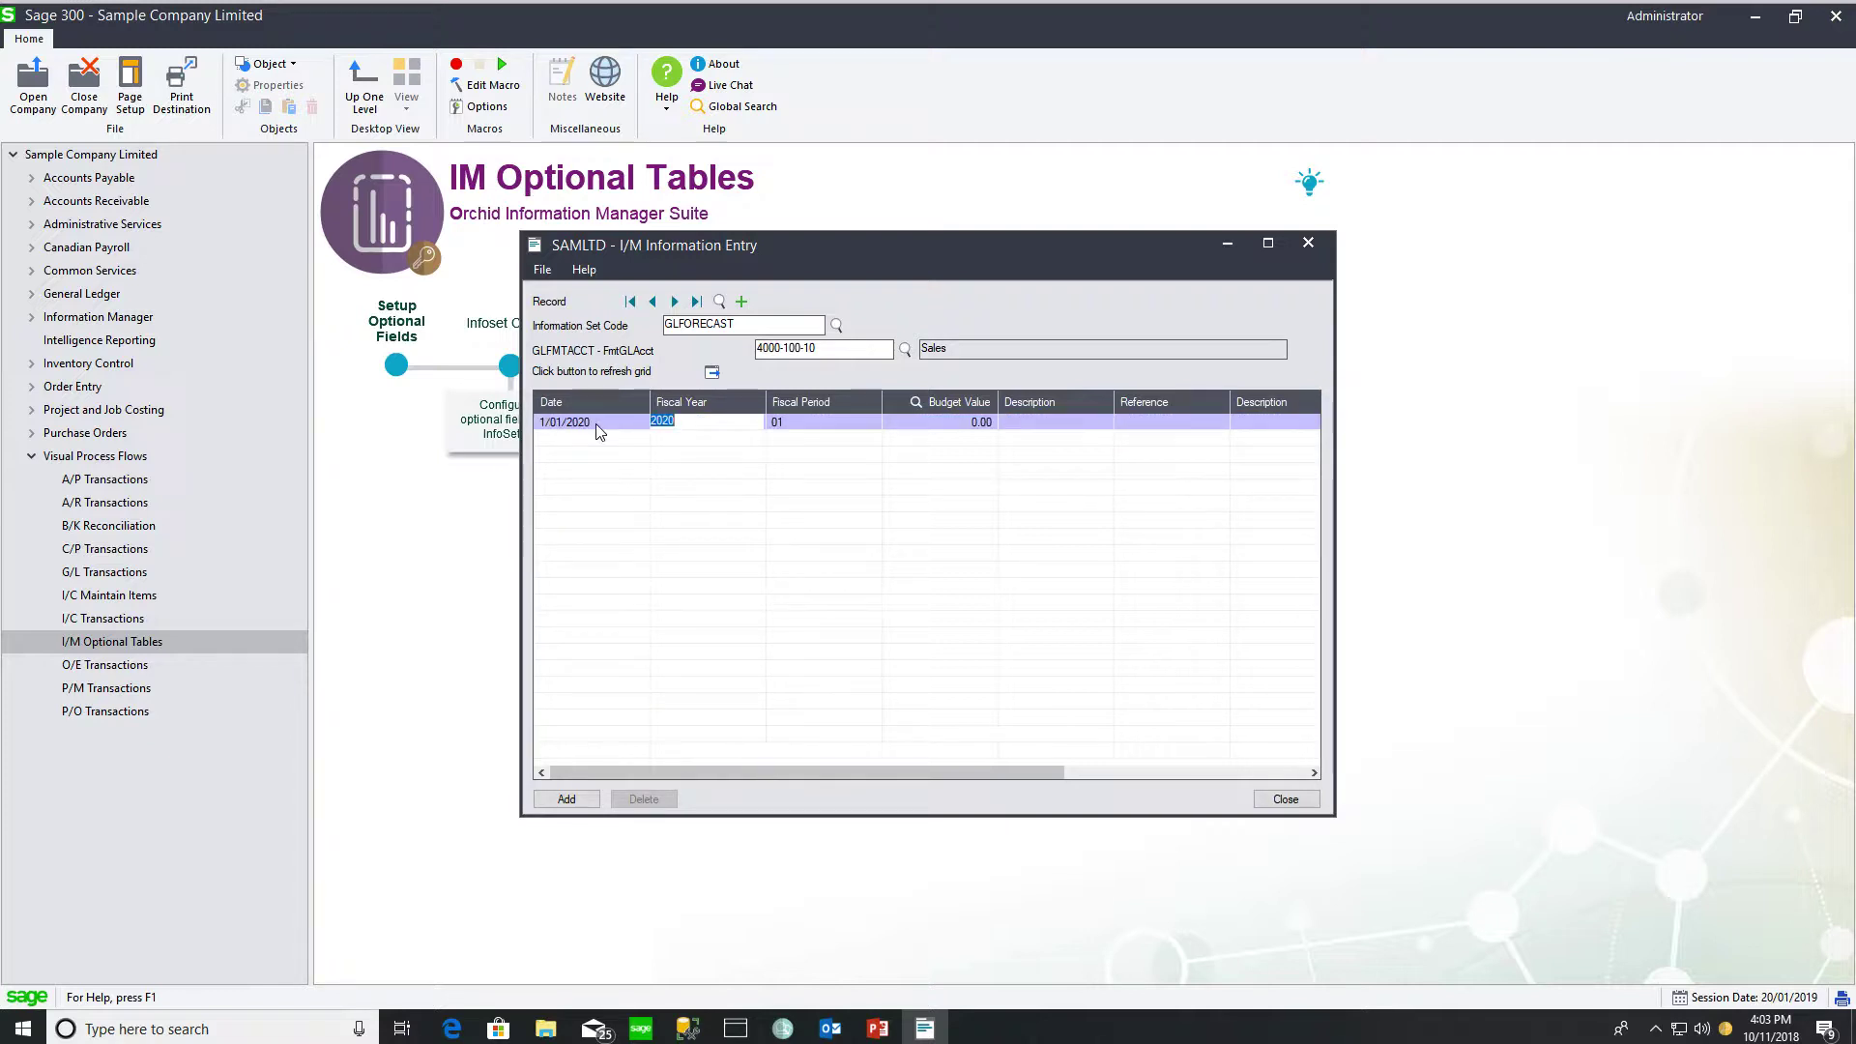
{"action": "key", "text": "Tab"}
{"action": "key", "text": "Tab"}
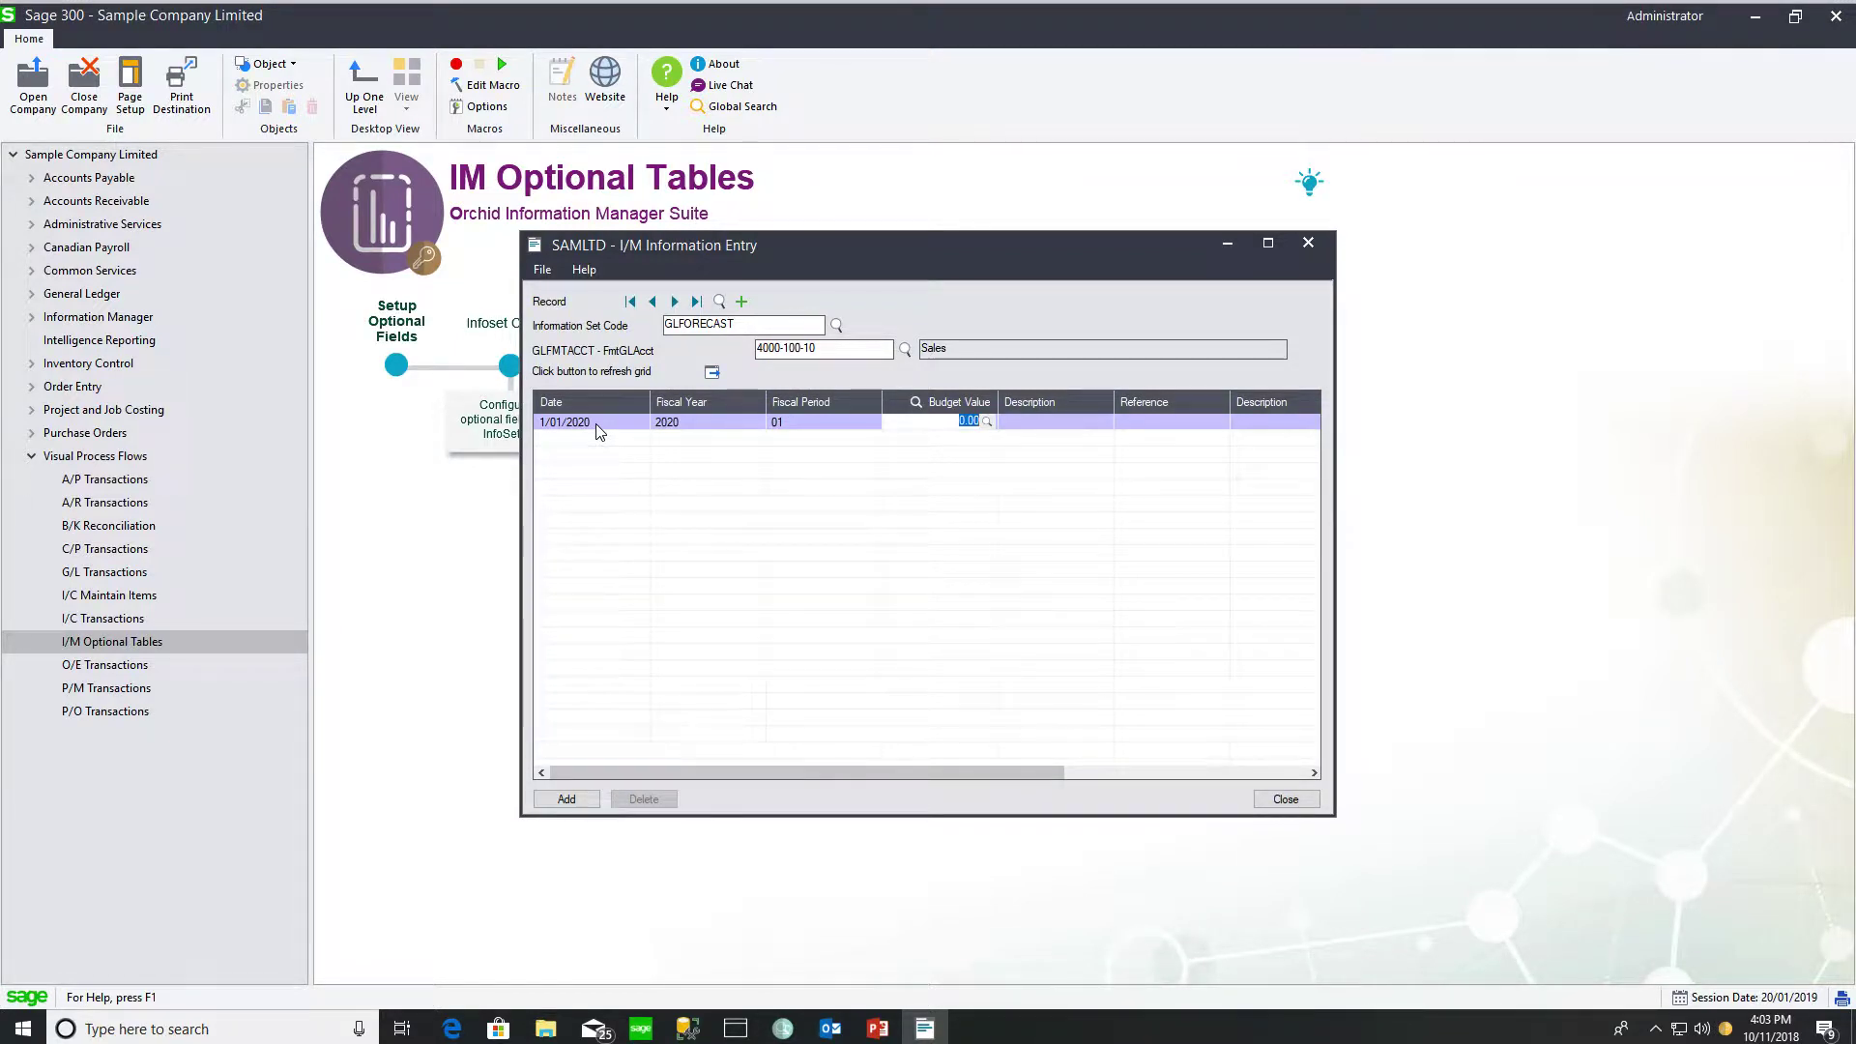
Set the forecast line's budget value to 1000, leave the supporting detail fields blank, and add the record
{"action": "type", "text": "1000"}
{"action": "key", "text": "Tab"}
{"action": "key", "text": "Tab"}
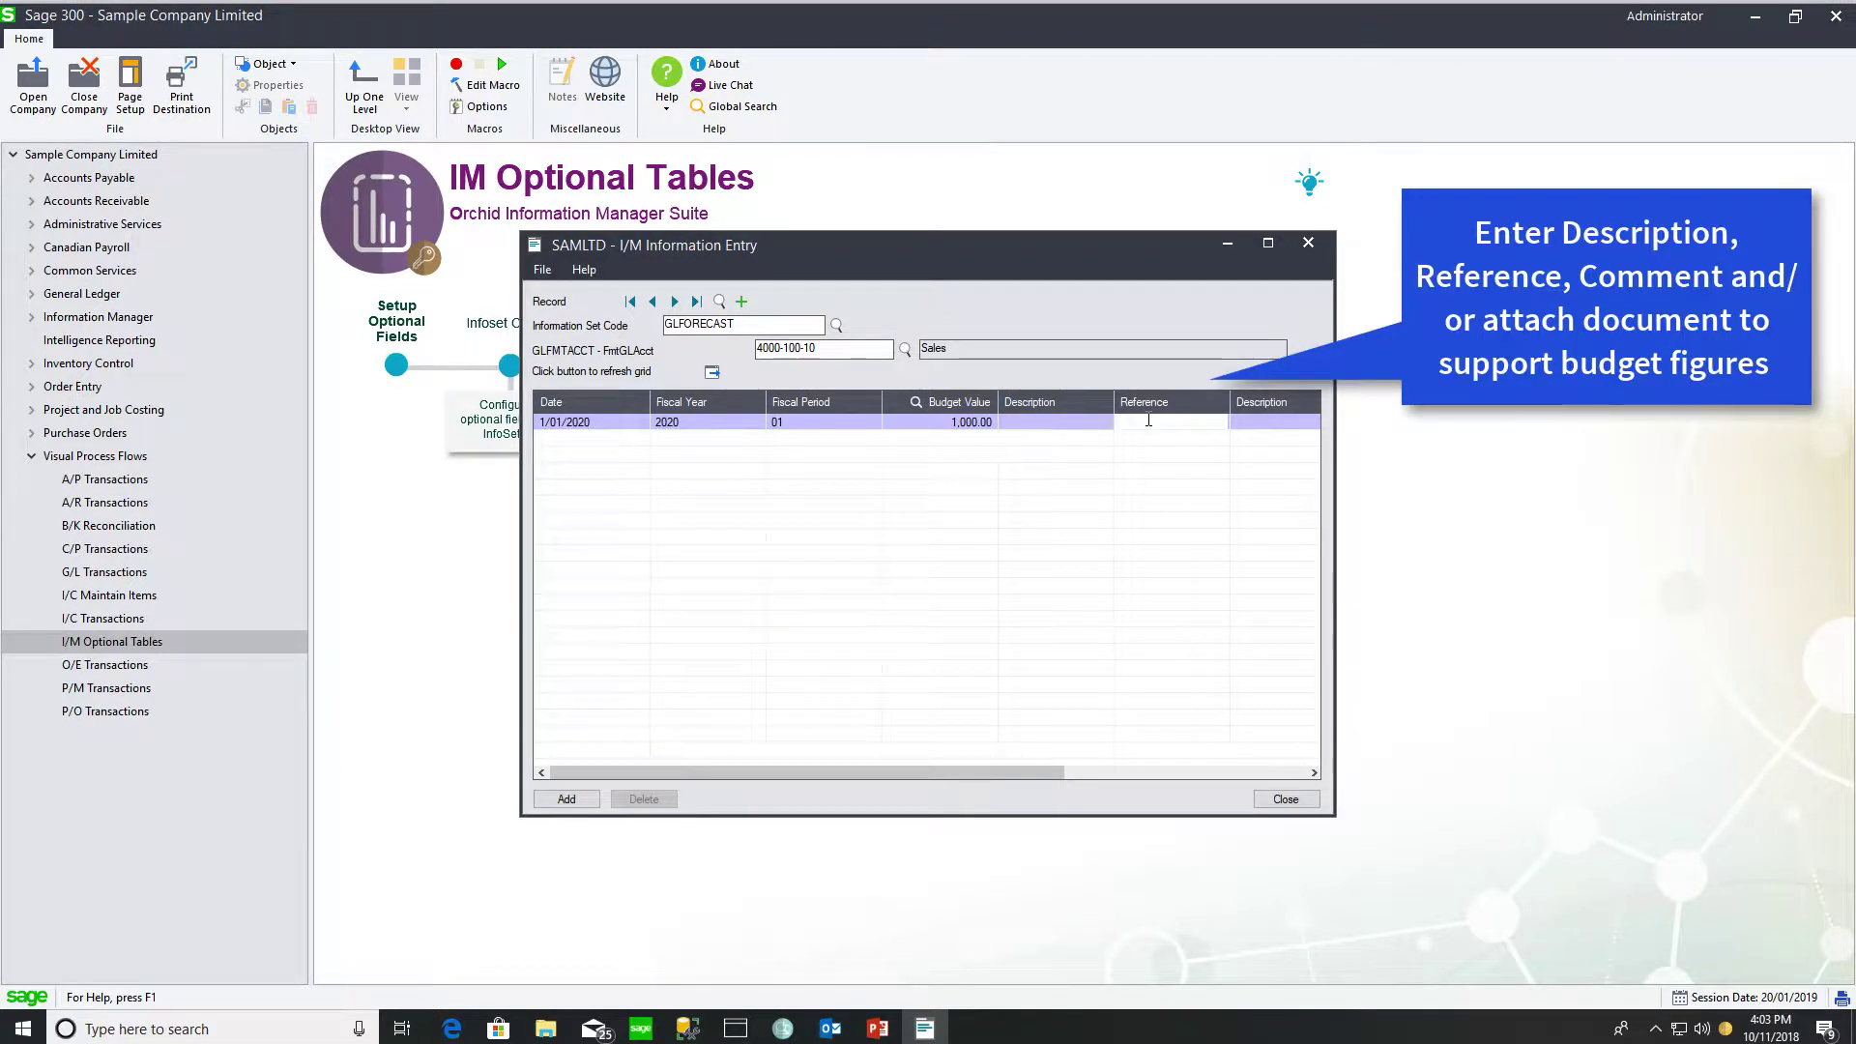
{"action": "key", "text": "Tab"}
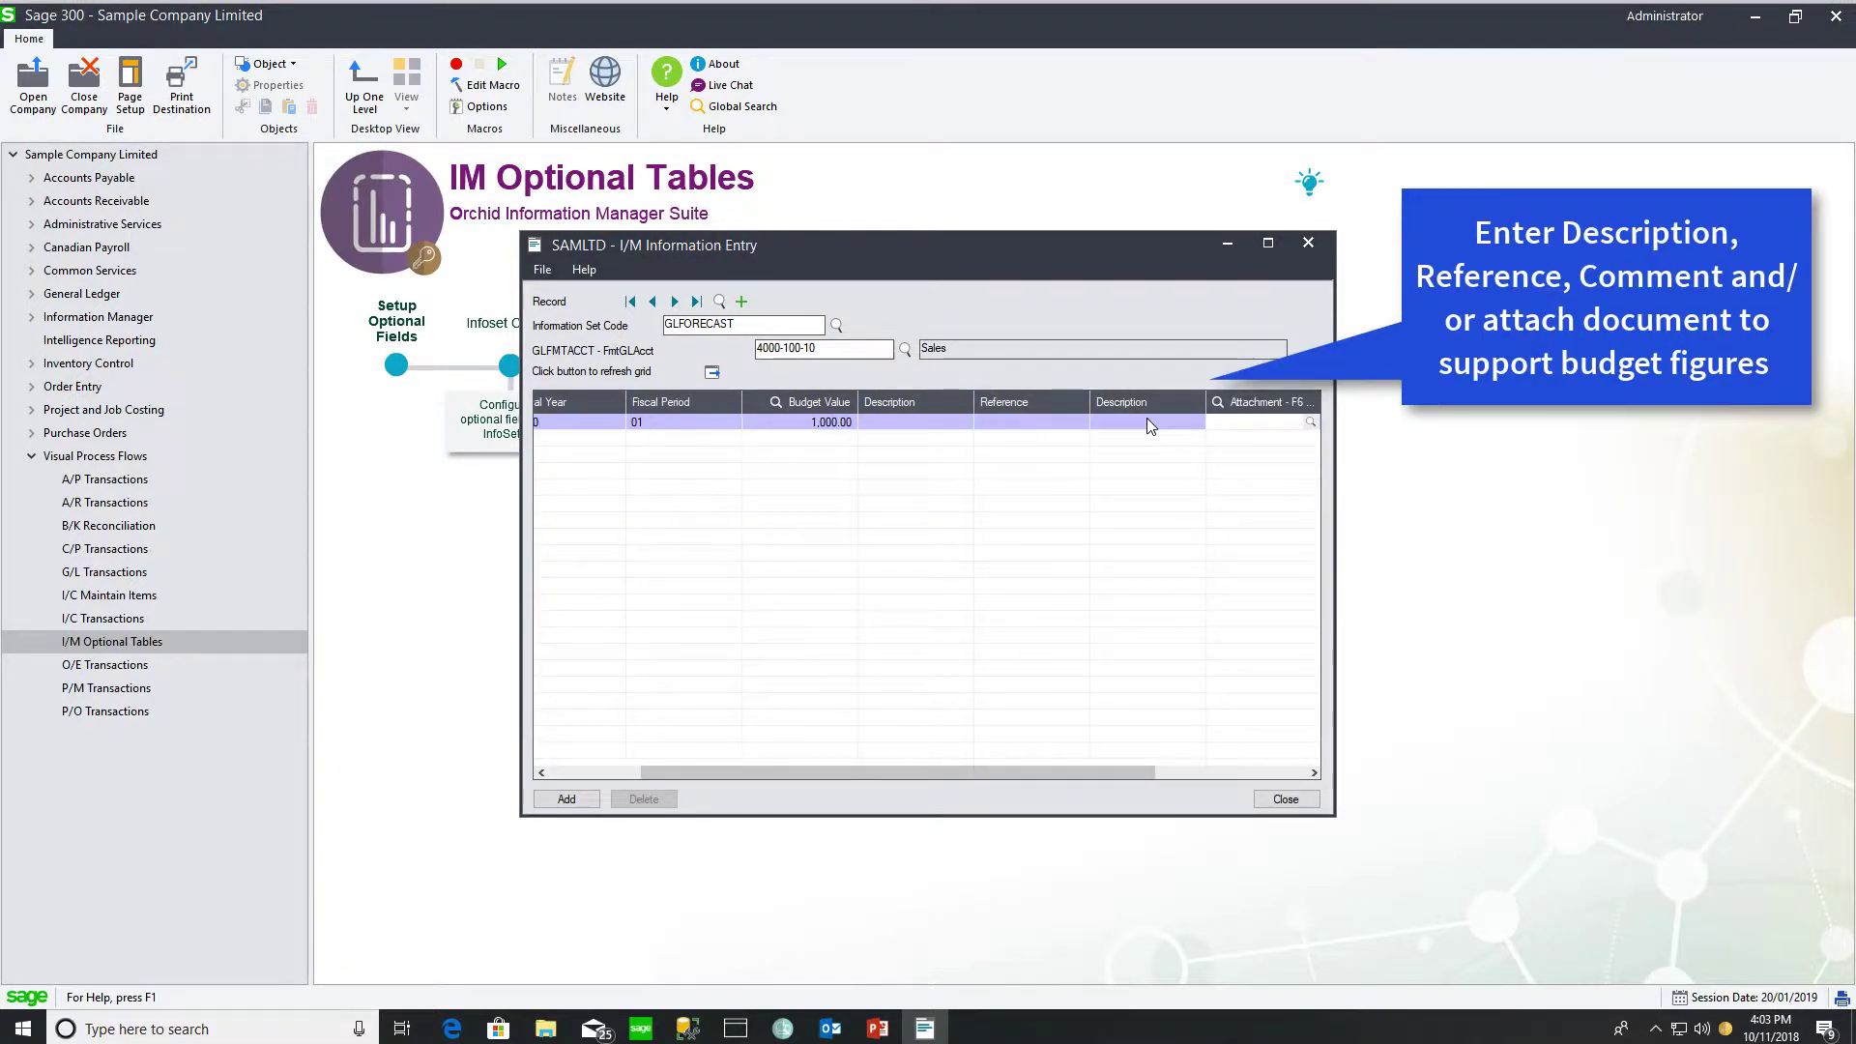
{"action": "key", "text": "Tab"}
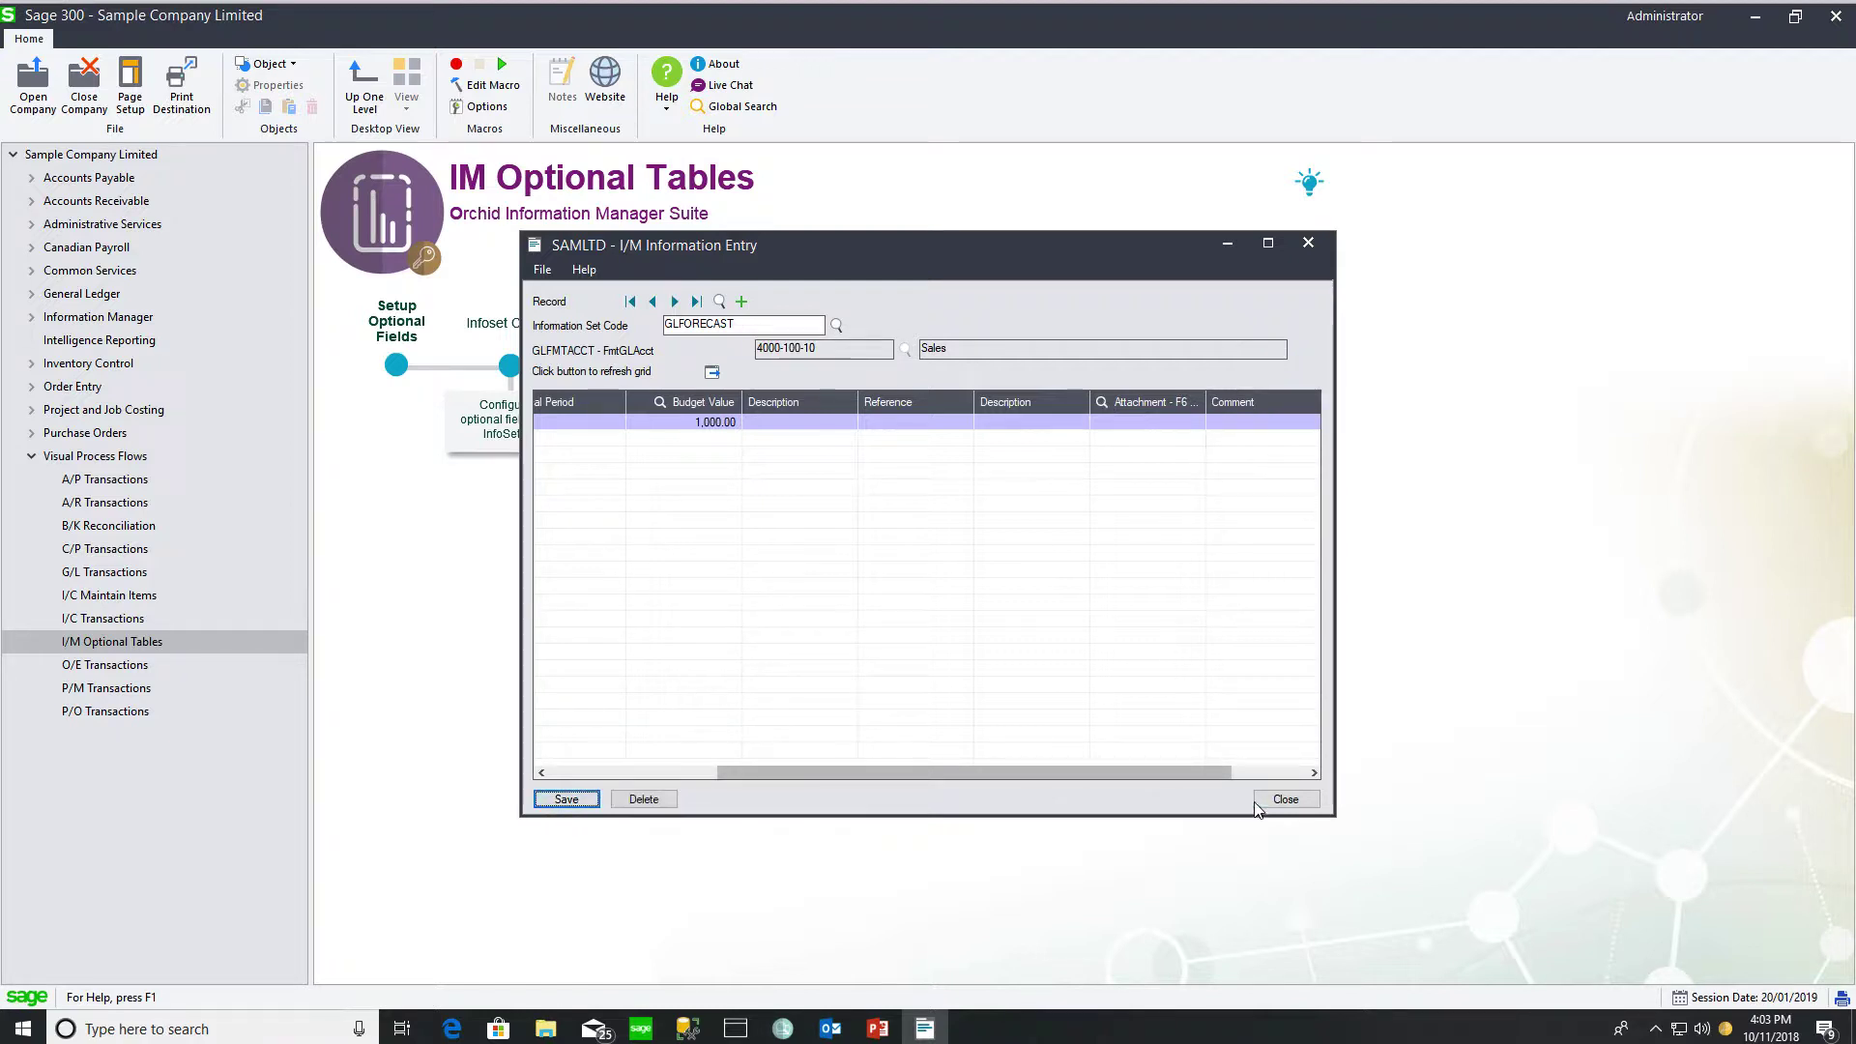
{"action": "left_click", "coordinate": [1285, 799]}
Change the view type description of GLFMTACCT in the GLFORECAST infoset to "Formatted Acco" and save it
{"action": "left_click", "coordinate": [510, 367]}
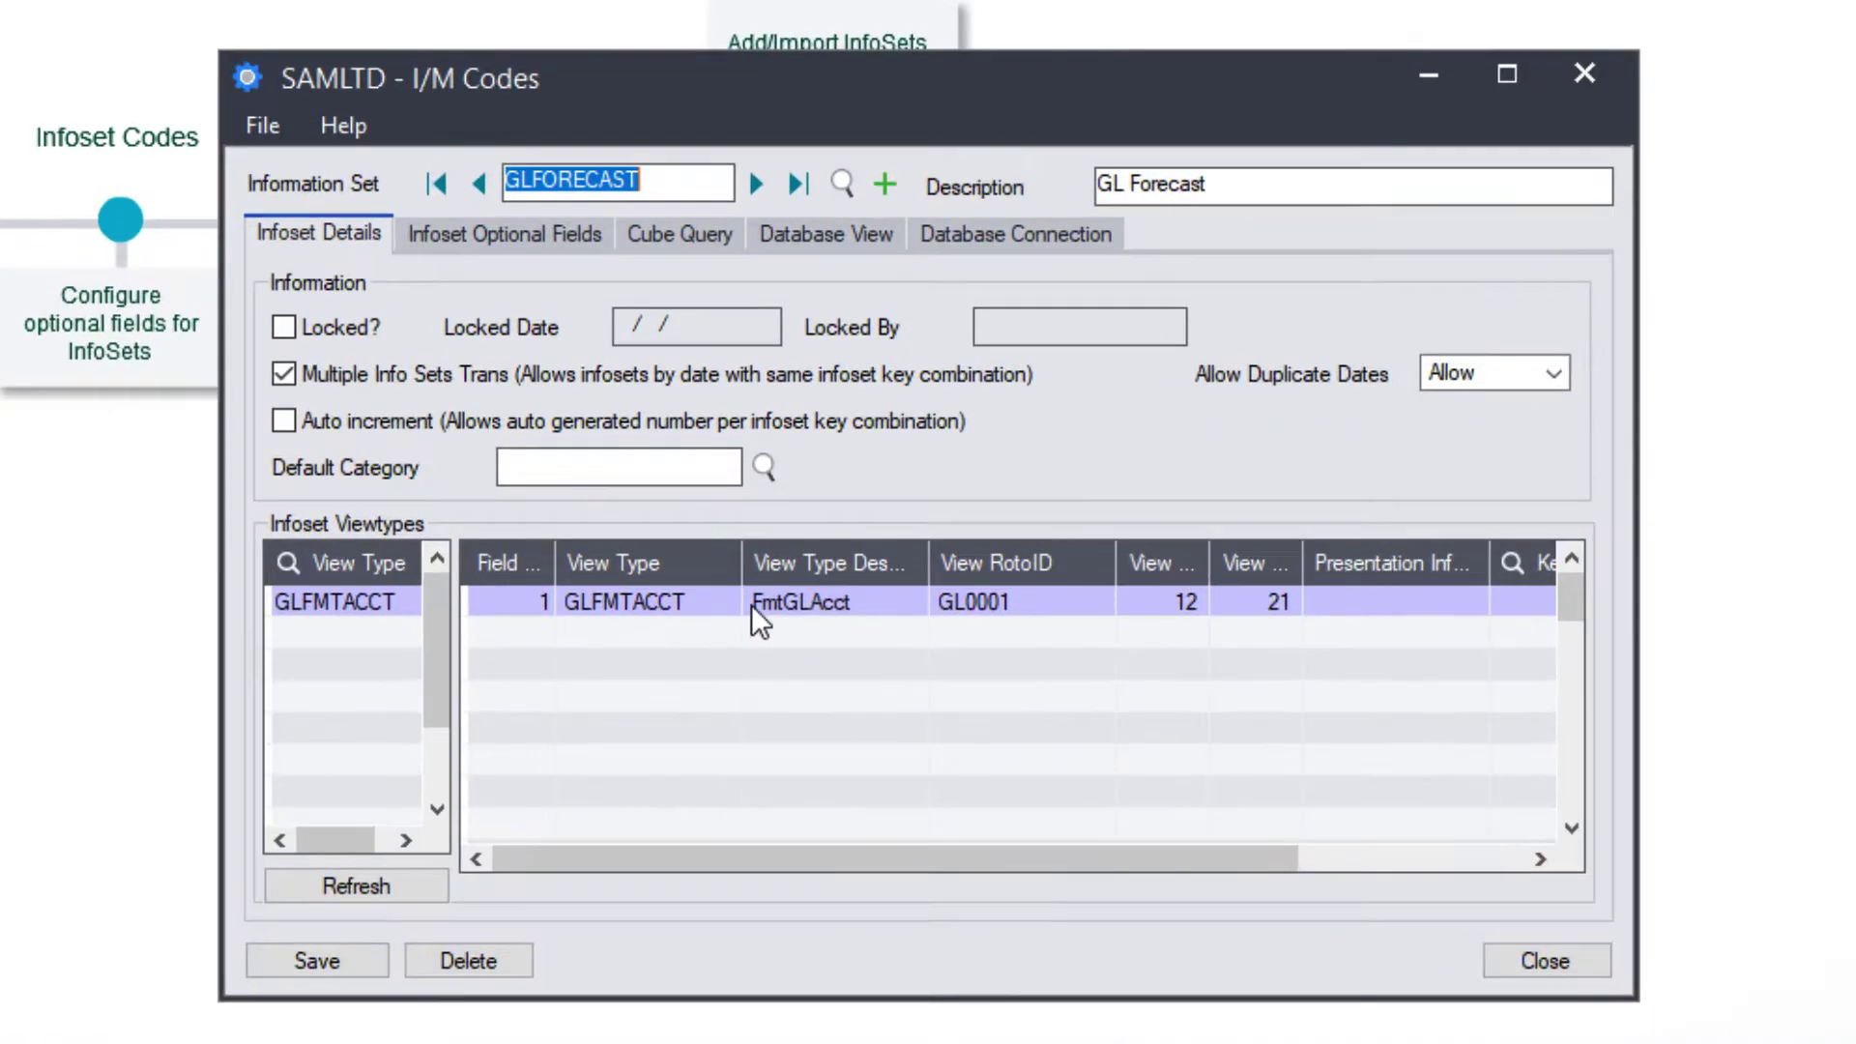
{"action": "left_click", "coordinate": [904, 563]}
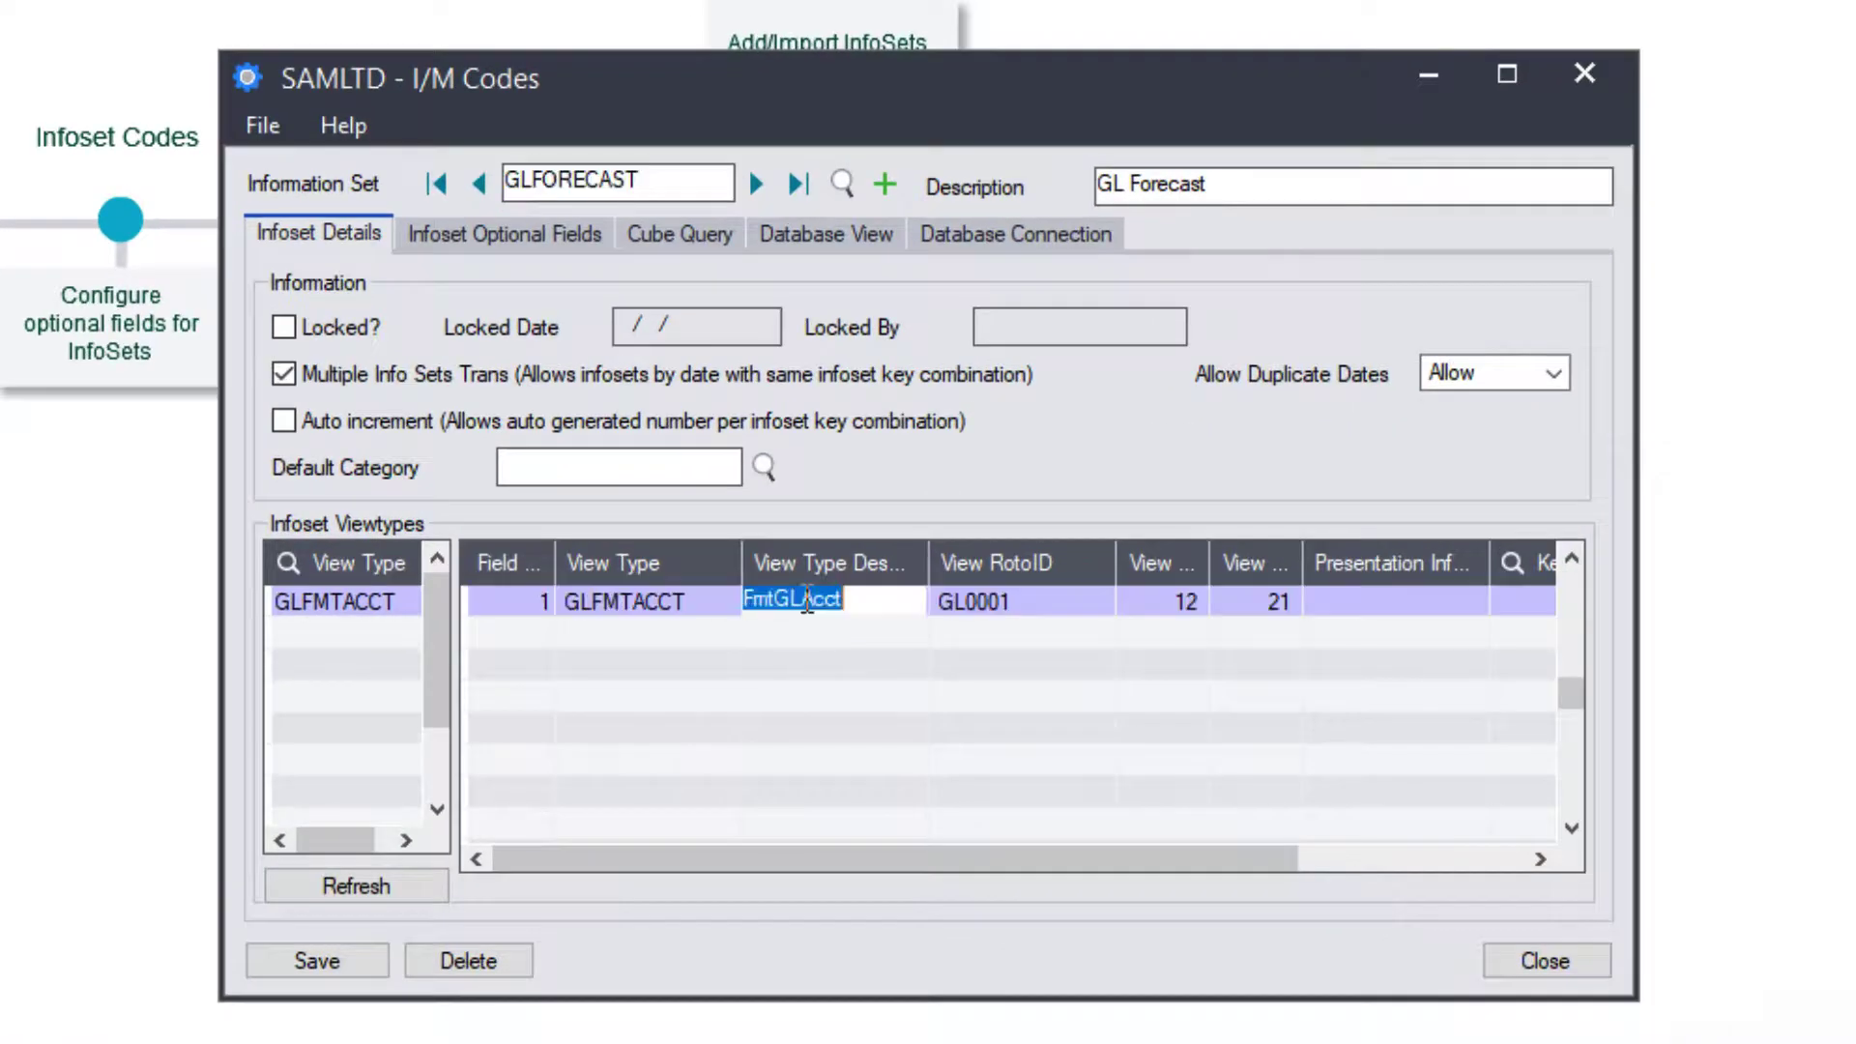
{"action": "type", "text": "Formatted Account"}
{"action": "key", "text": "Tab"}
{"action": "left_click", "coordinate": [296, 962]}
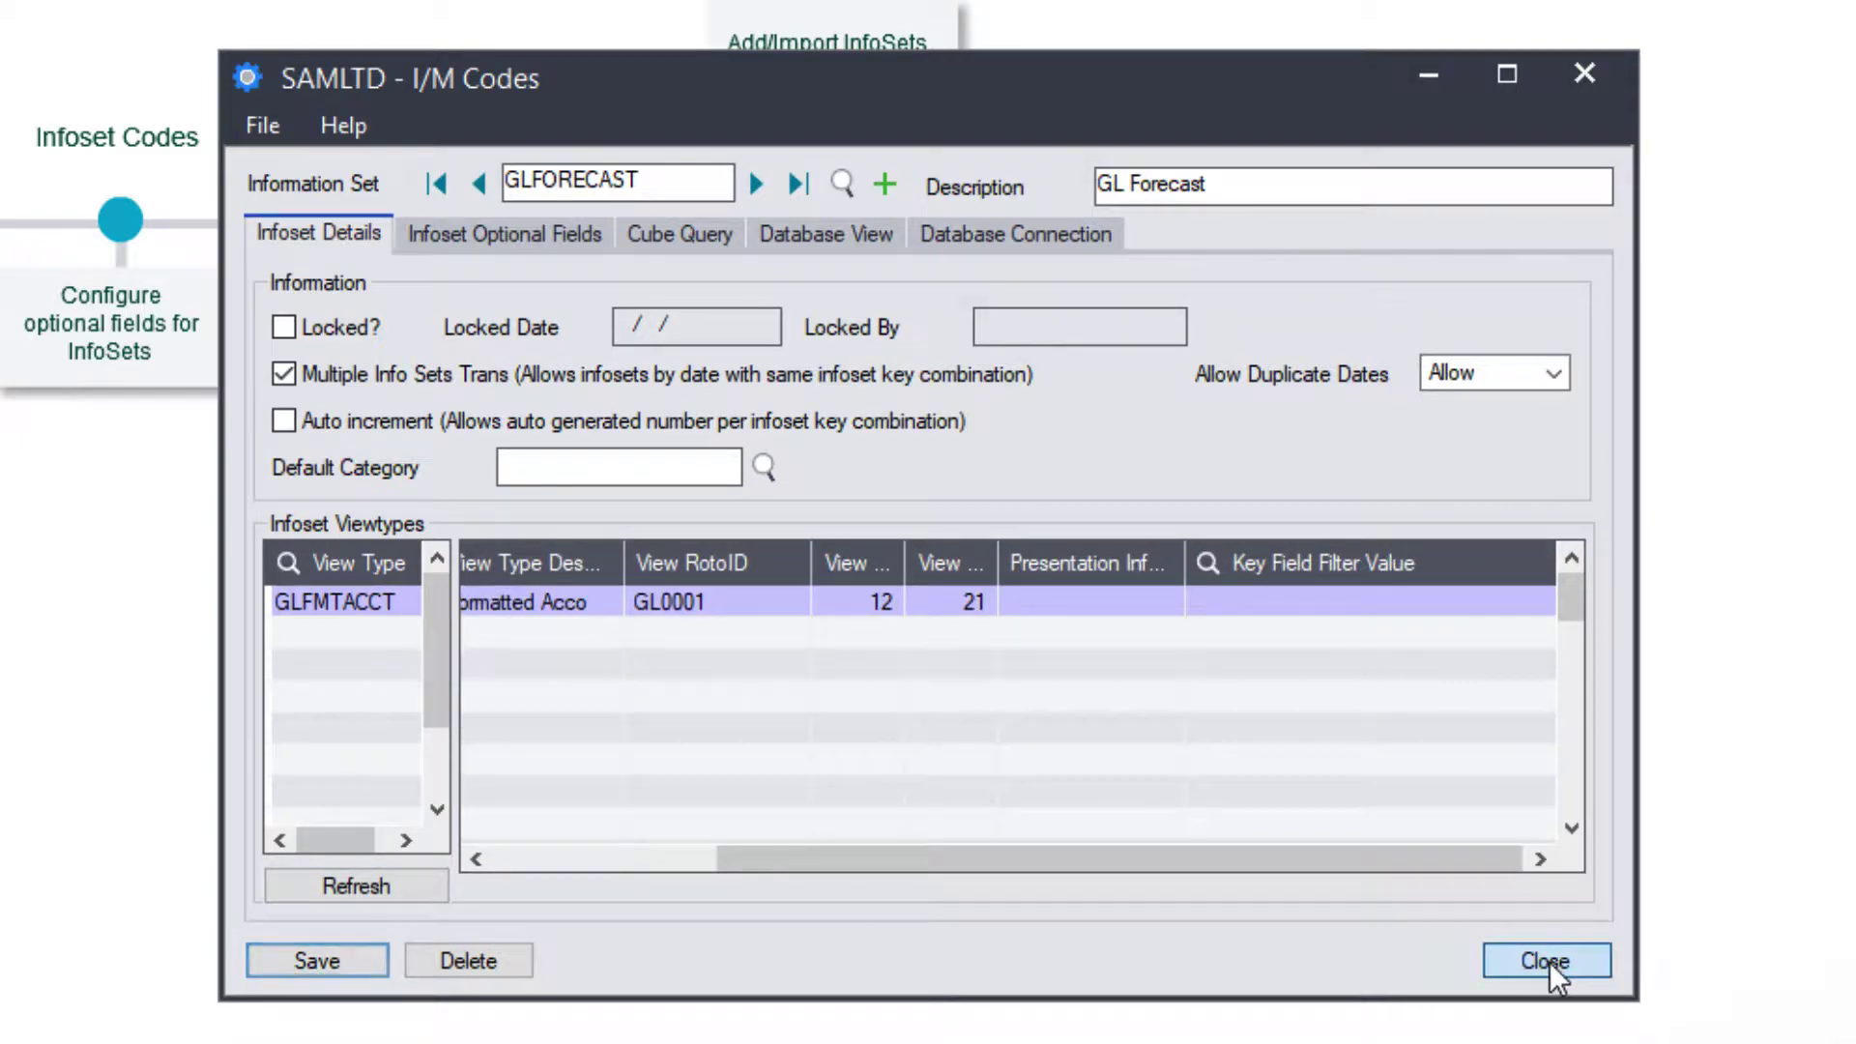
{"action": "left_click", "coordinate": [1545, 961]}
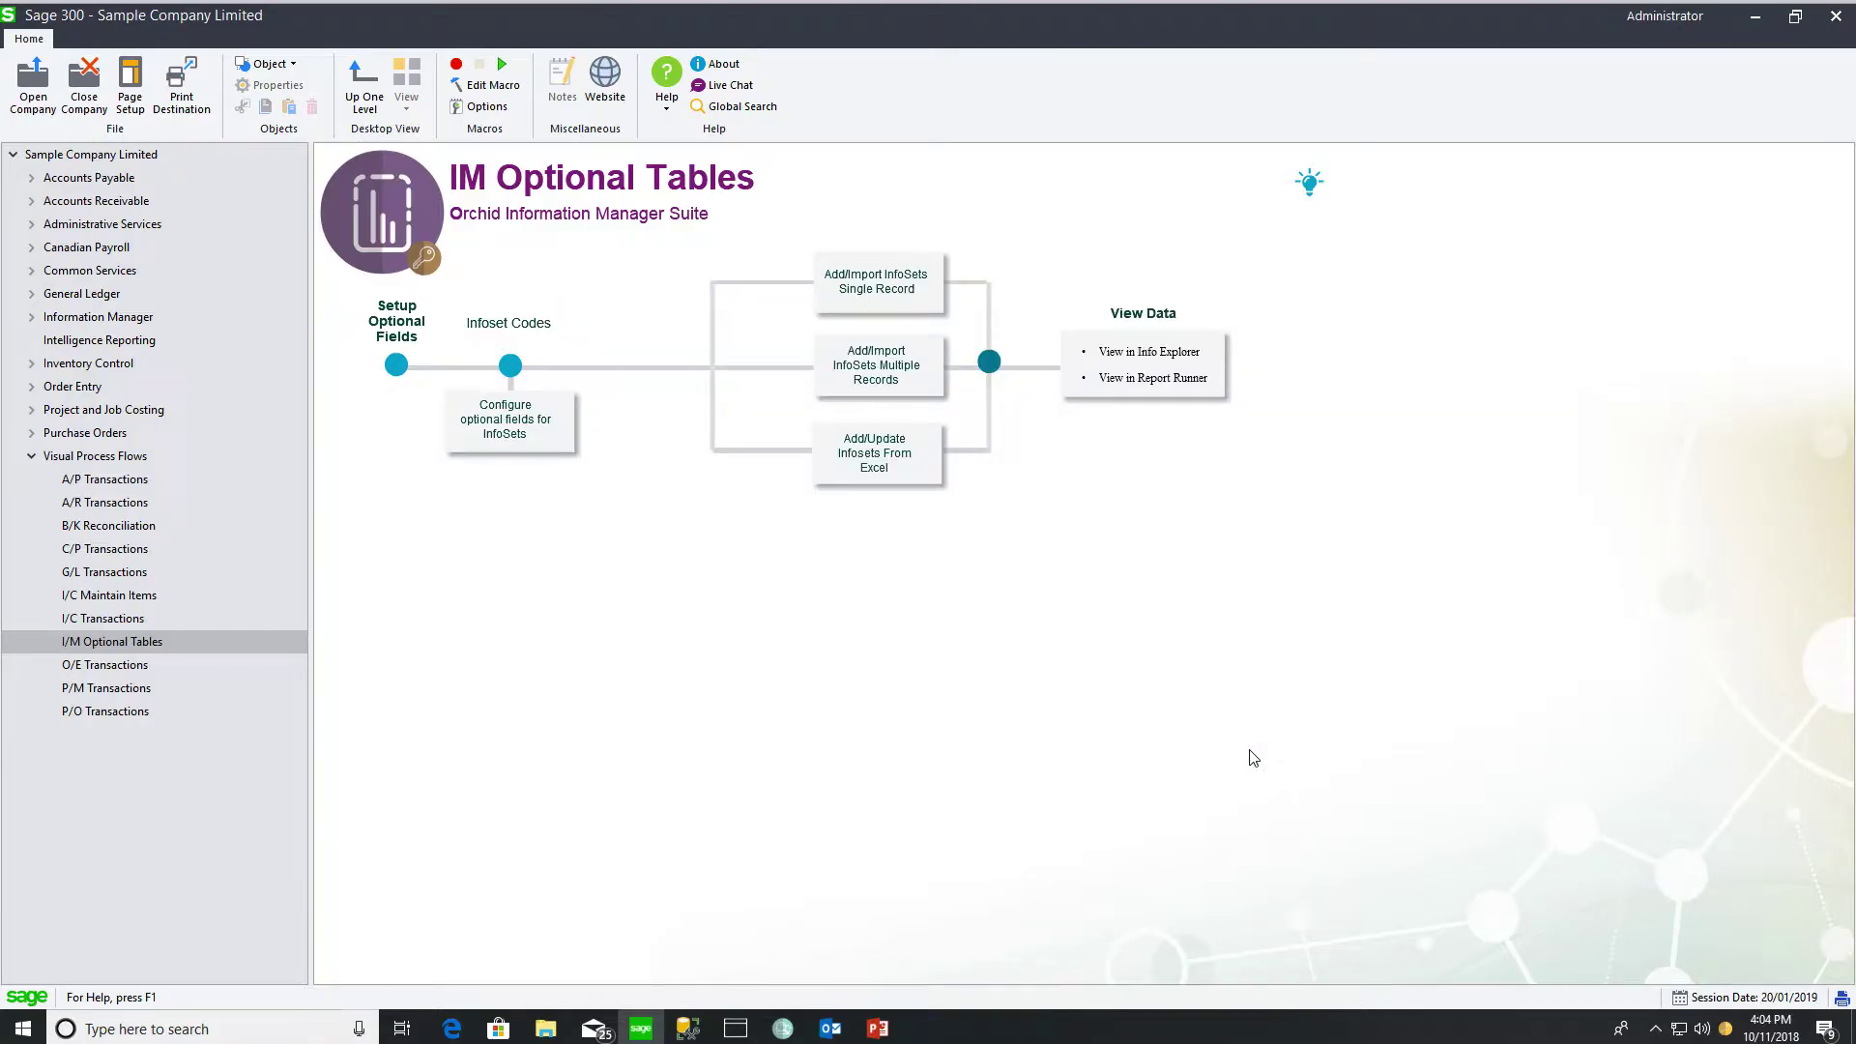
Open the multiple-record infoset entry and bring up the GLFORECAST record for account 4000-100-10
{"action": "left_click", "coordinate": [877, 361]}
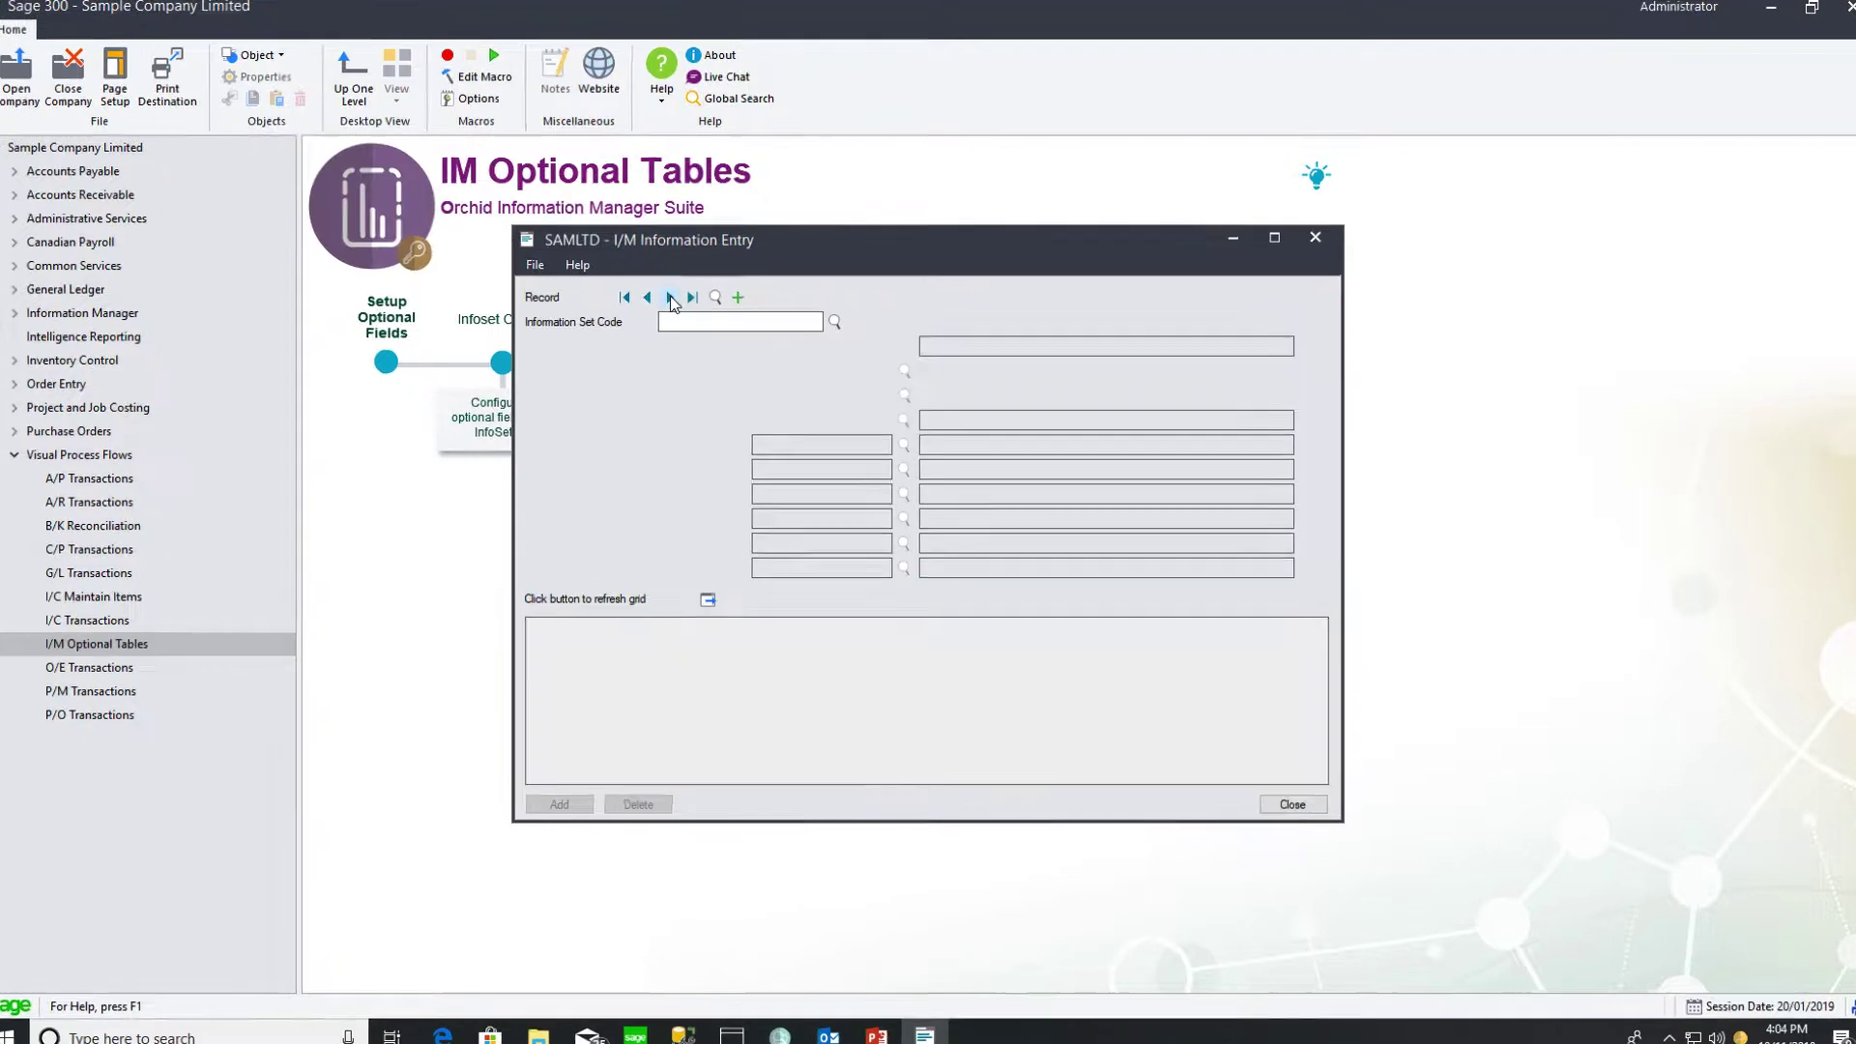
{"action": "left_click", "coordinate": [673, 300]}
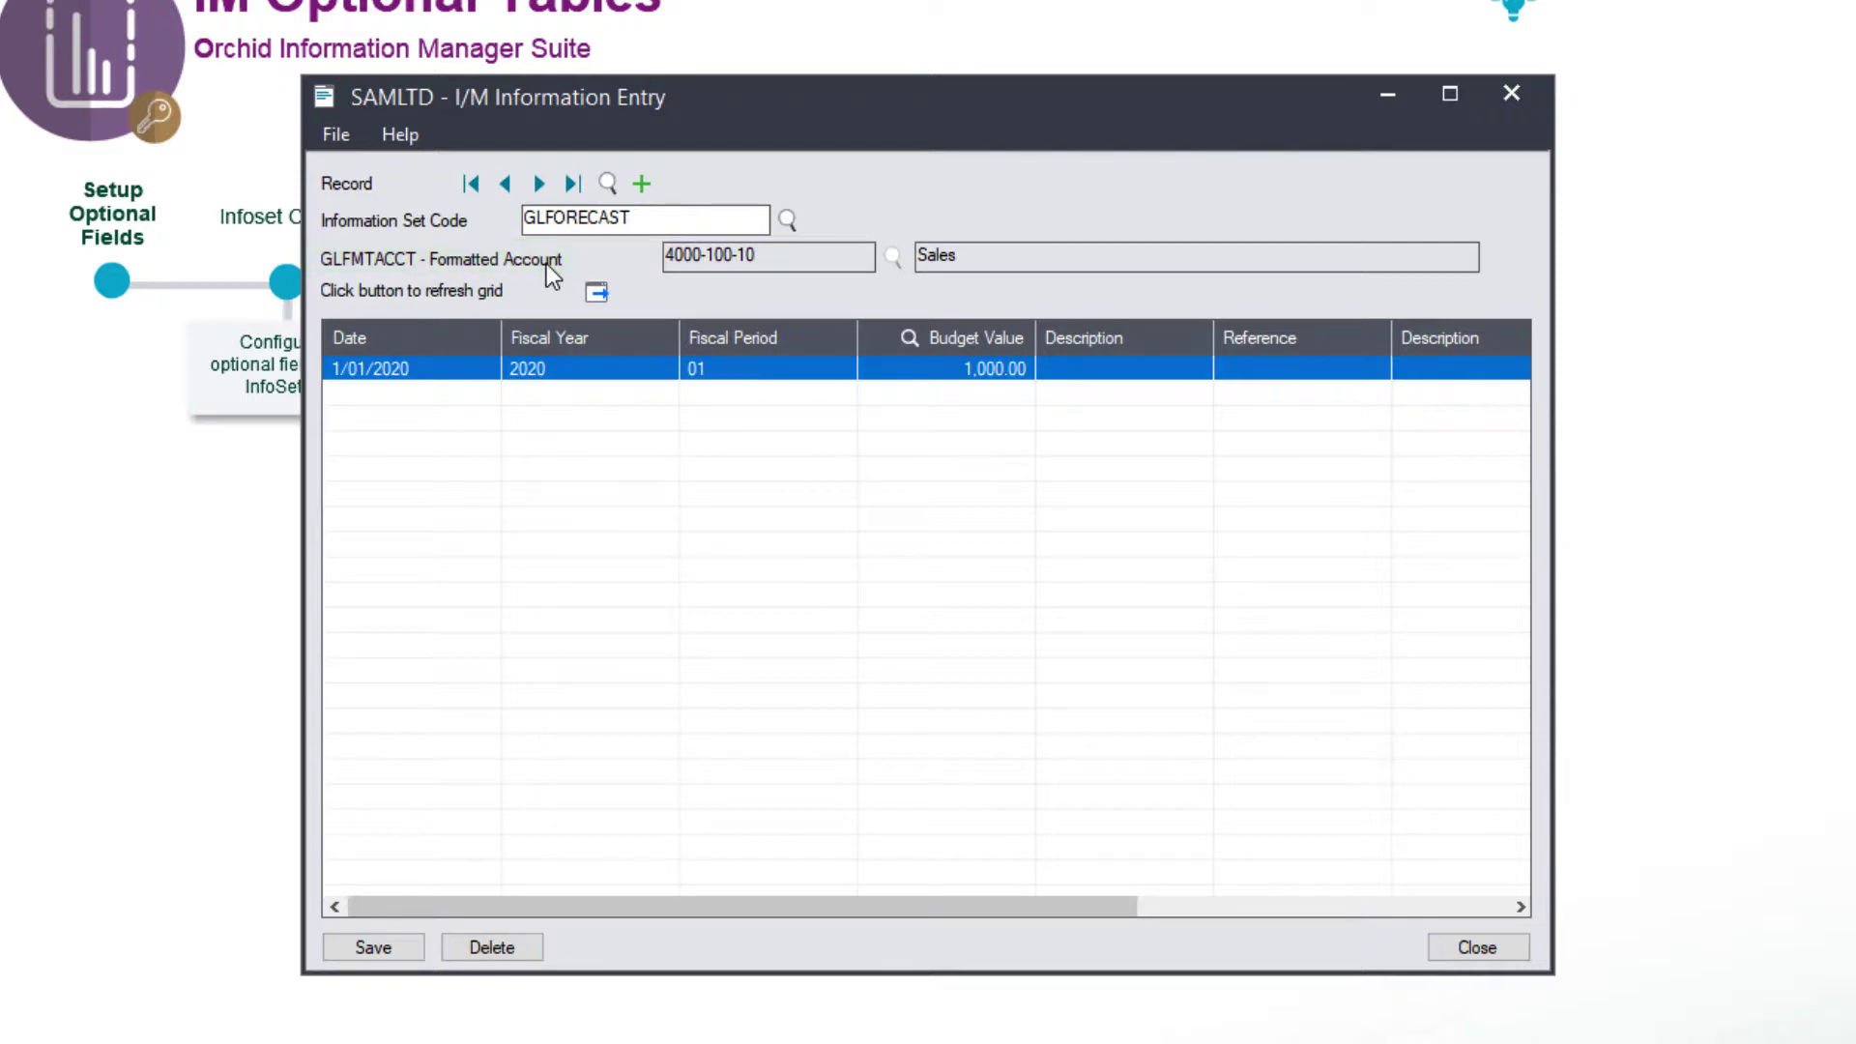
{"action": "left_click", "coordinate": [343, 133]}
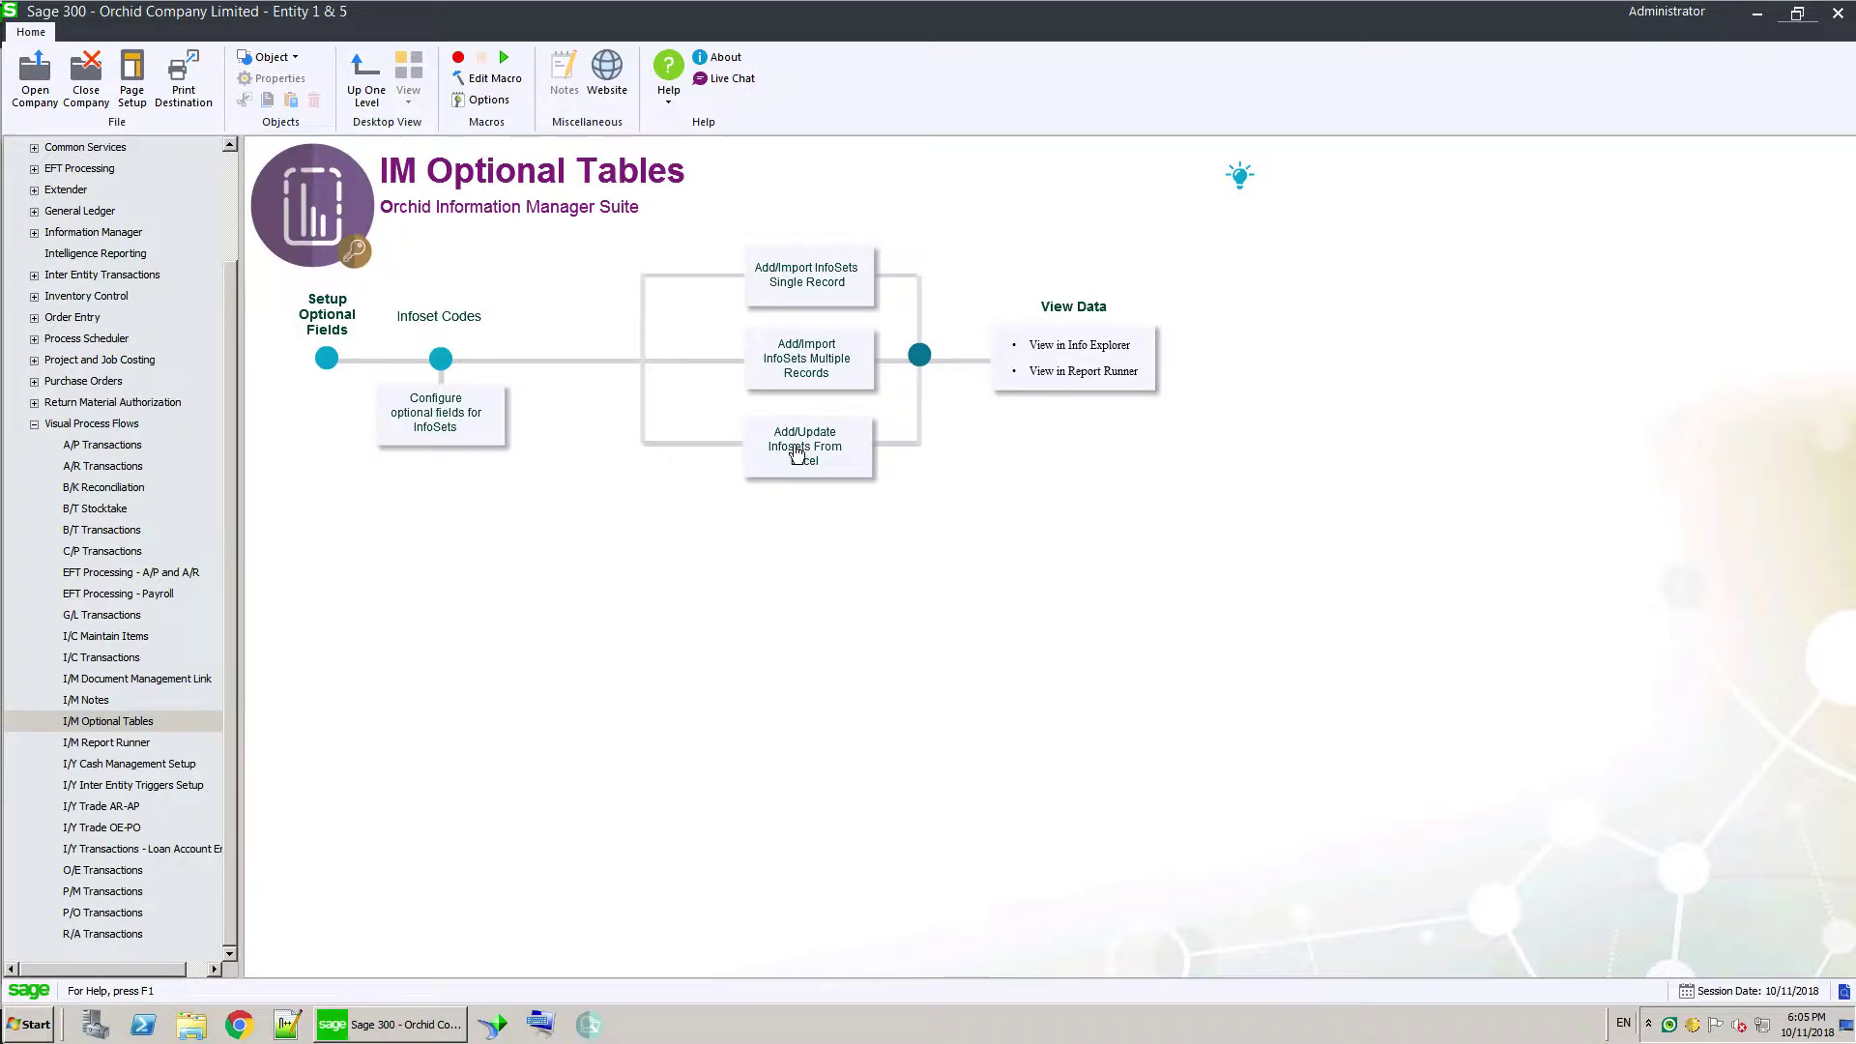
Launch the Excel add/update of infosets, allow the ActiveX controls, maximize the blank workbook and show its Information Manager add-in commands
{"action": "left_click", "coordinate": [795, 455]}
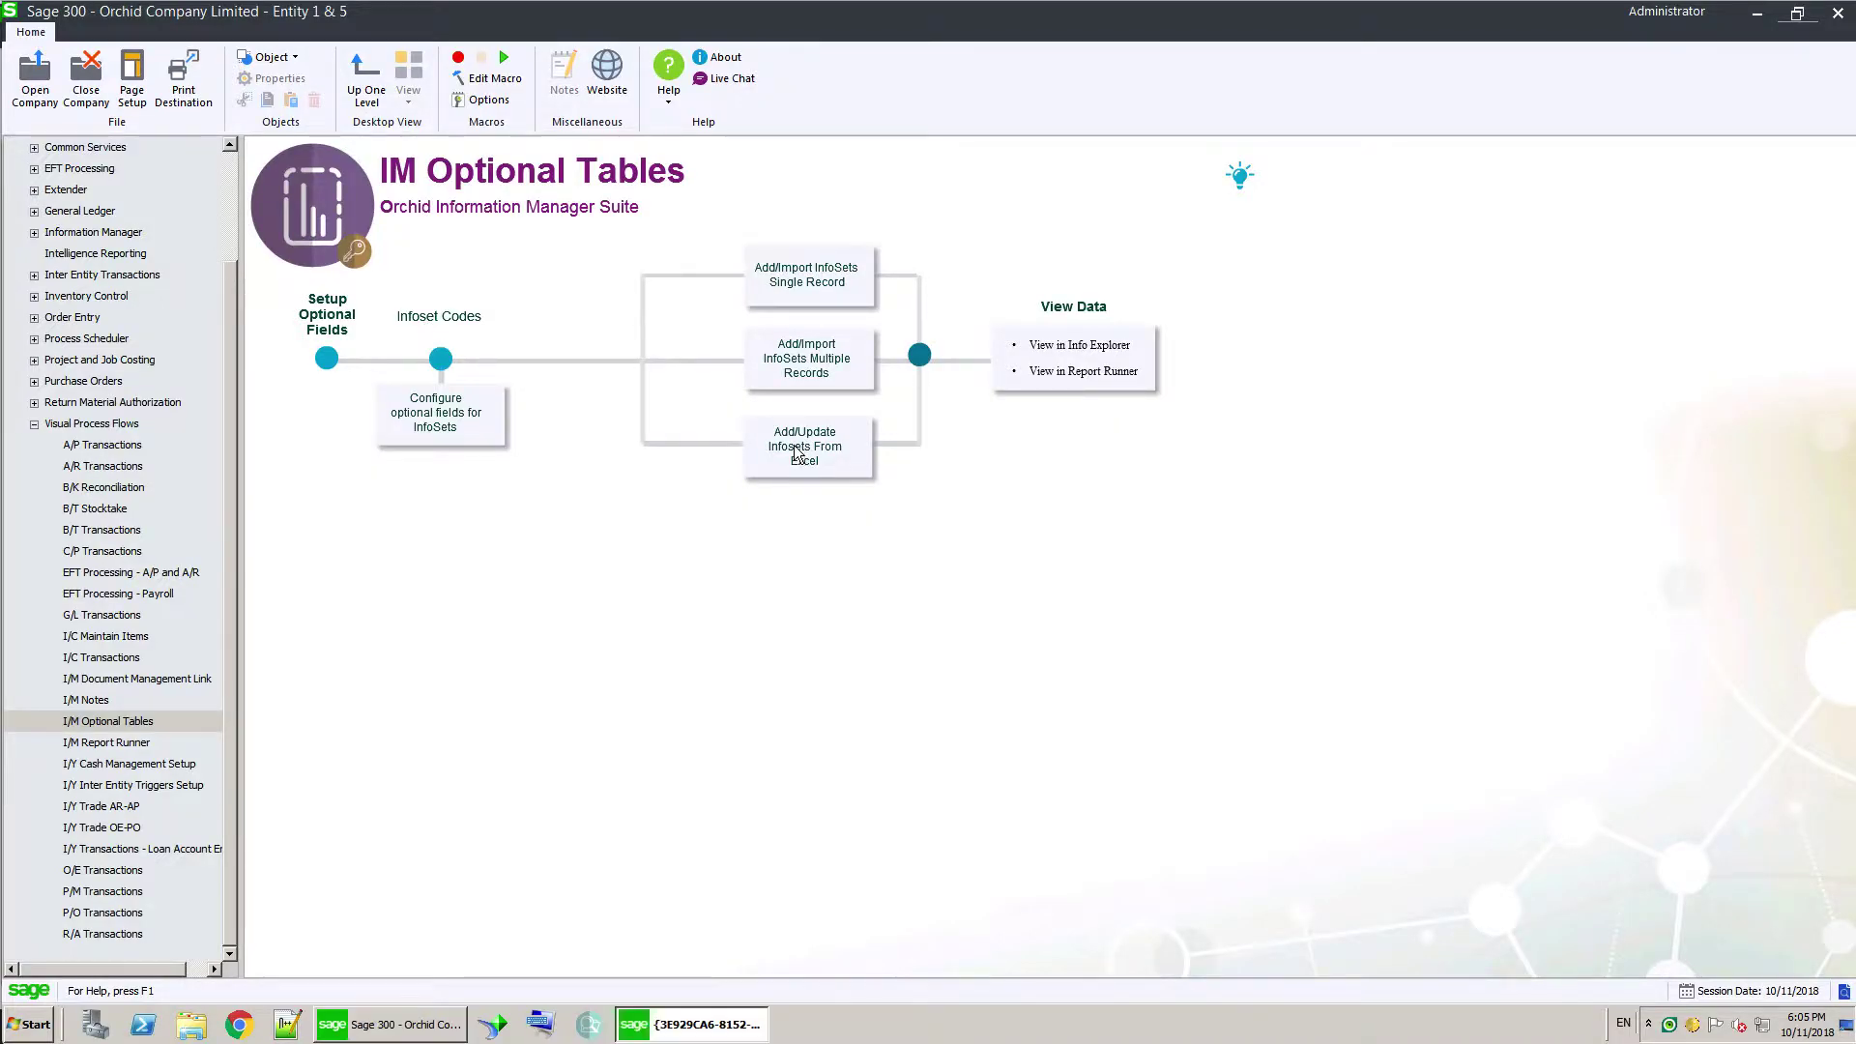
{"action": "left_click", "coordinate": [782, 561]}
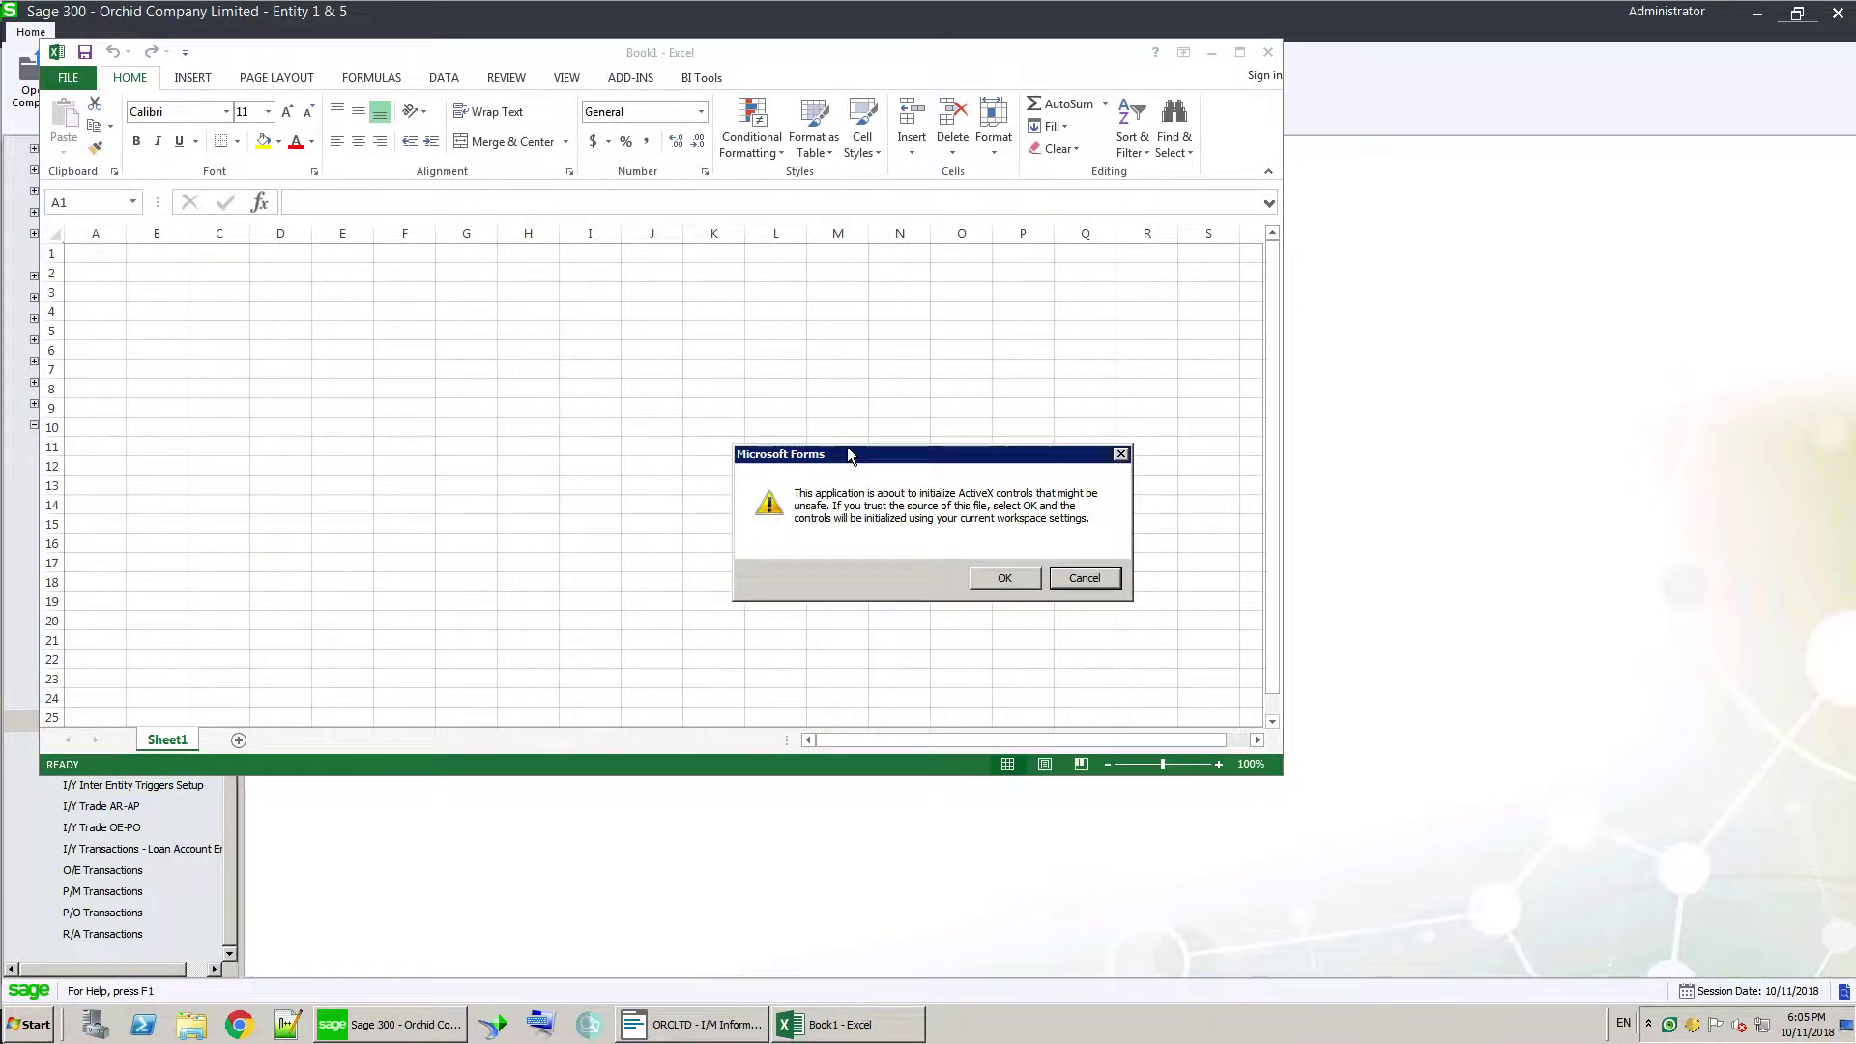
{"action": "left_click", "coordinate": [1001, 578]}
{"action": "left_click", "coordinate": [1241, 52]}
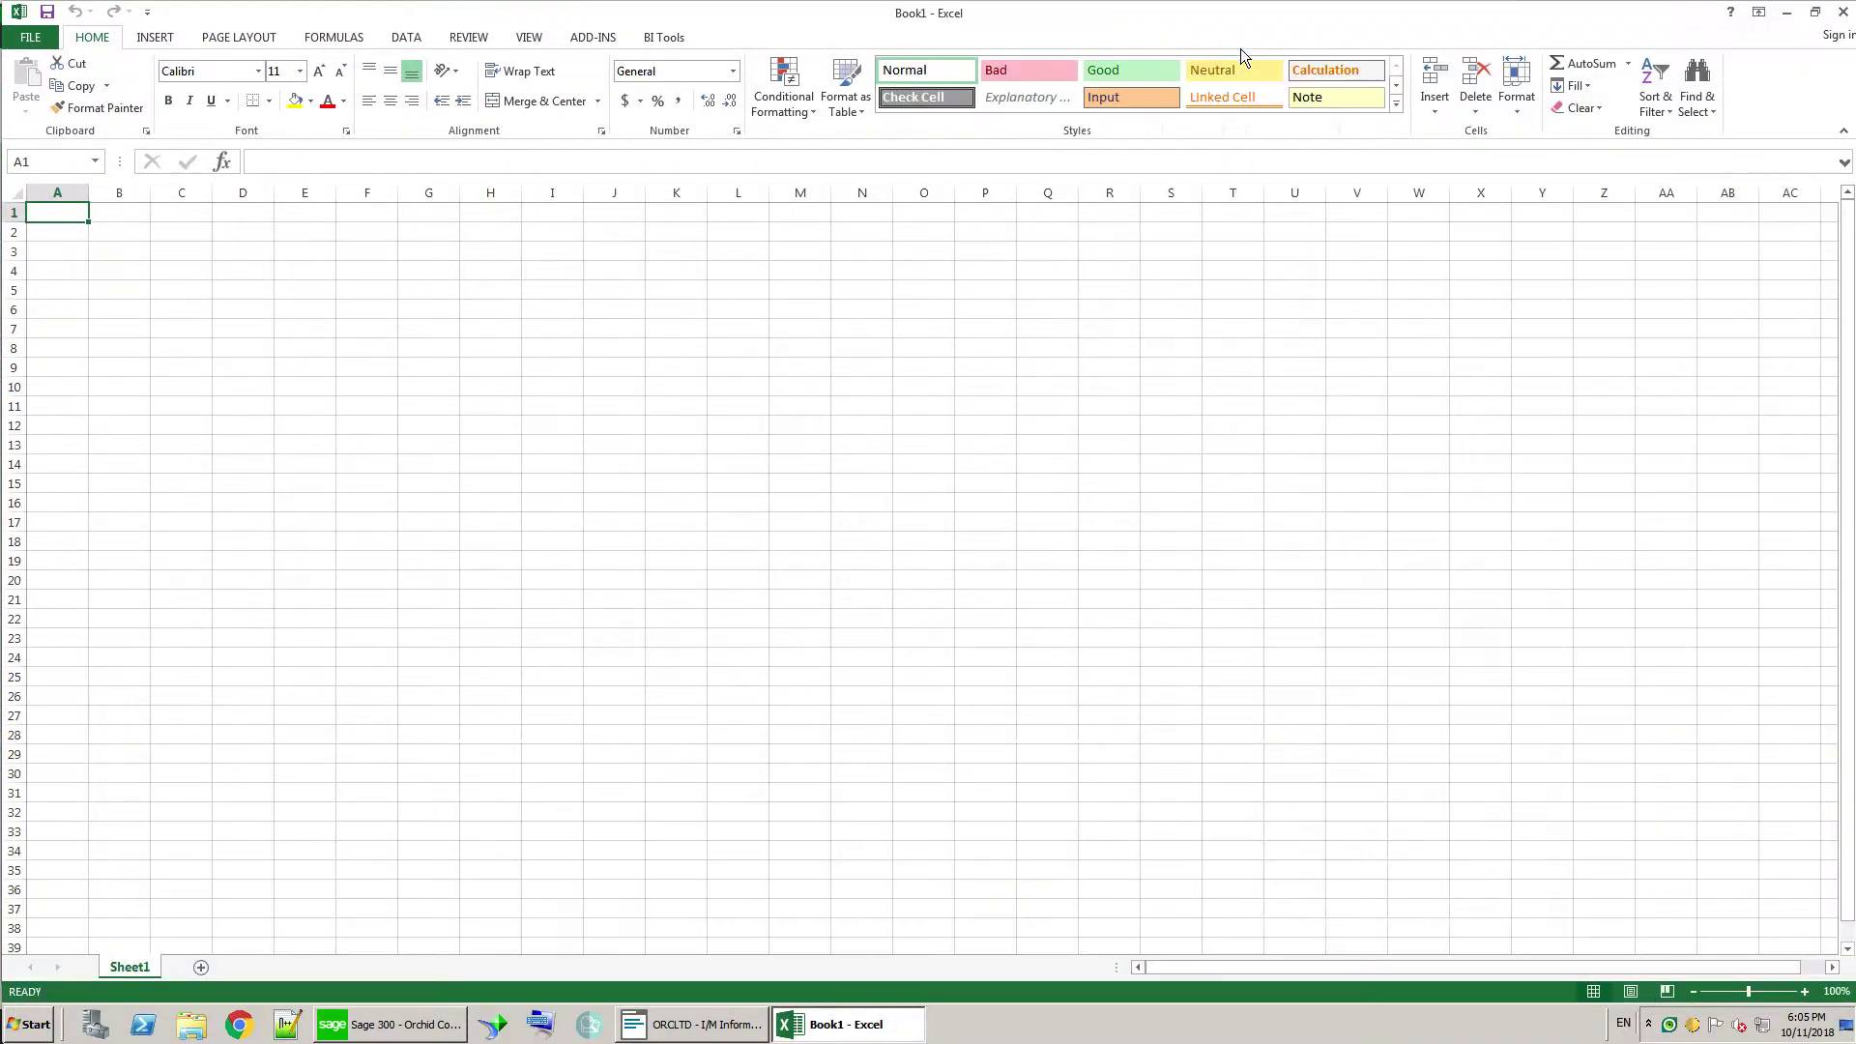
{"action": "left_click", "coordinate": [592, 39]}
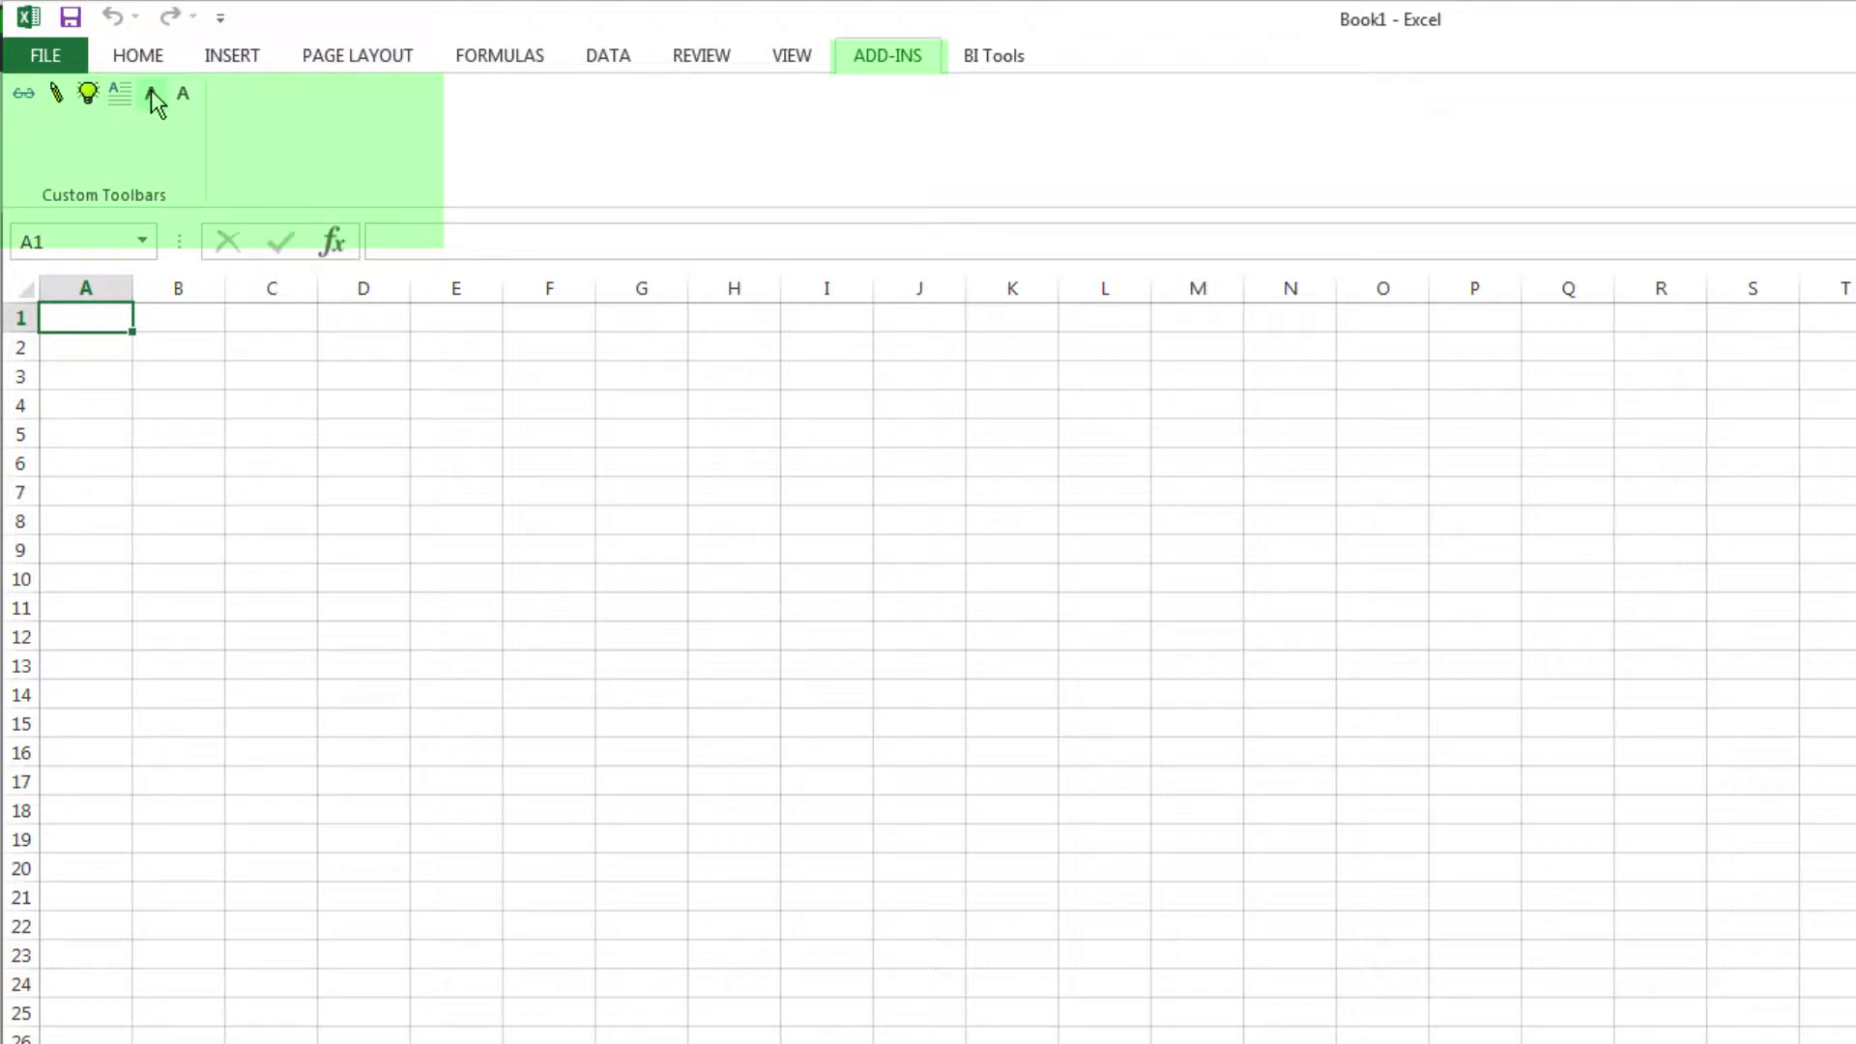
{"action": "left_click", "coordinate": [166, 377]}
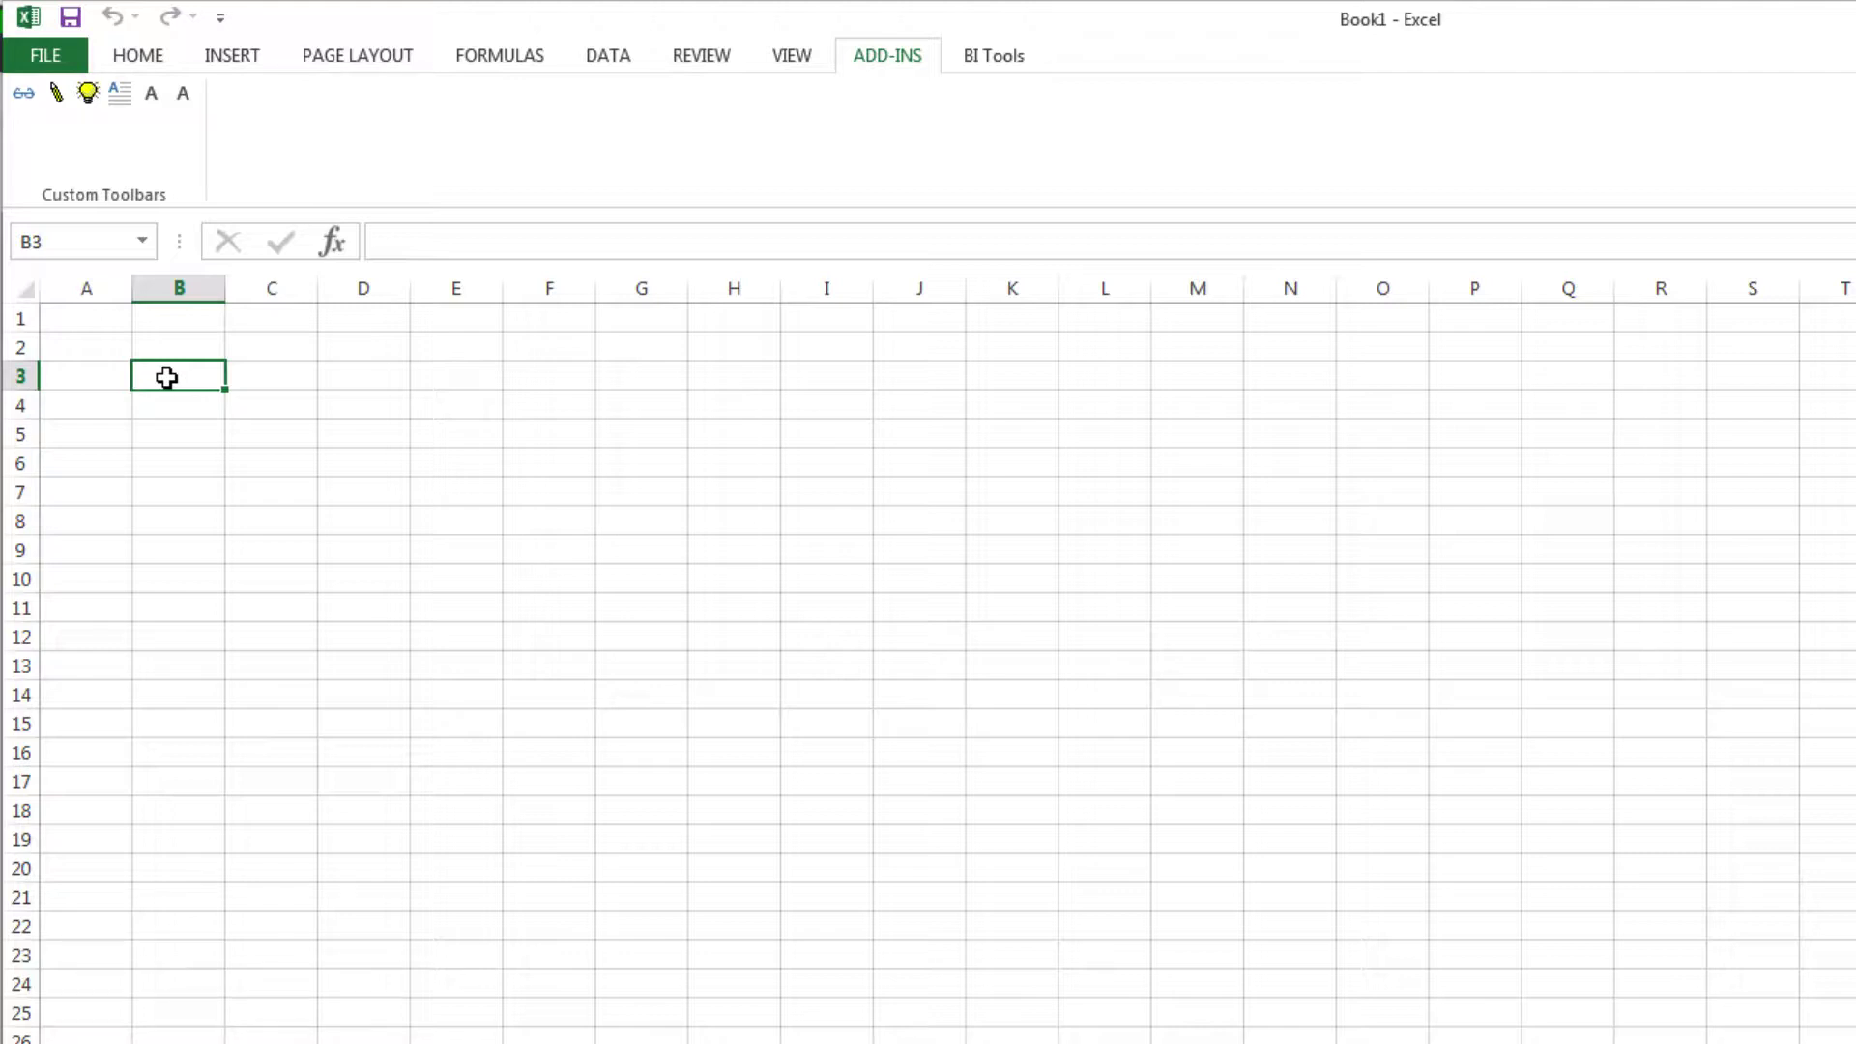
{"action": "left_click", "coordinate": [165, 436]}
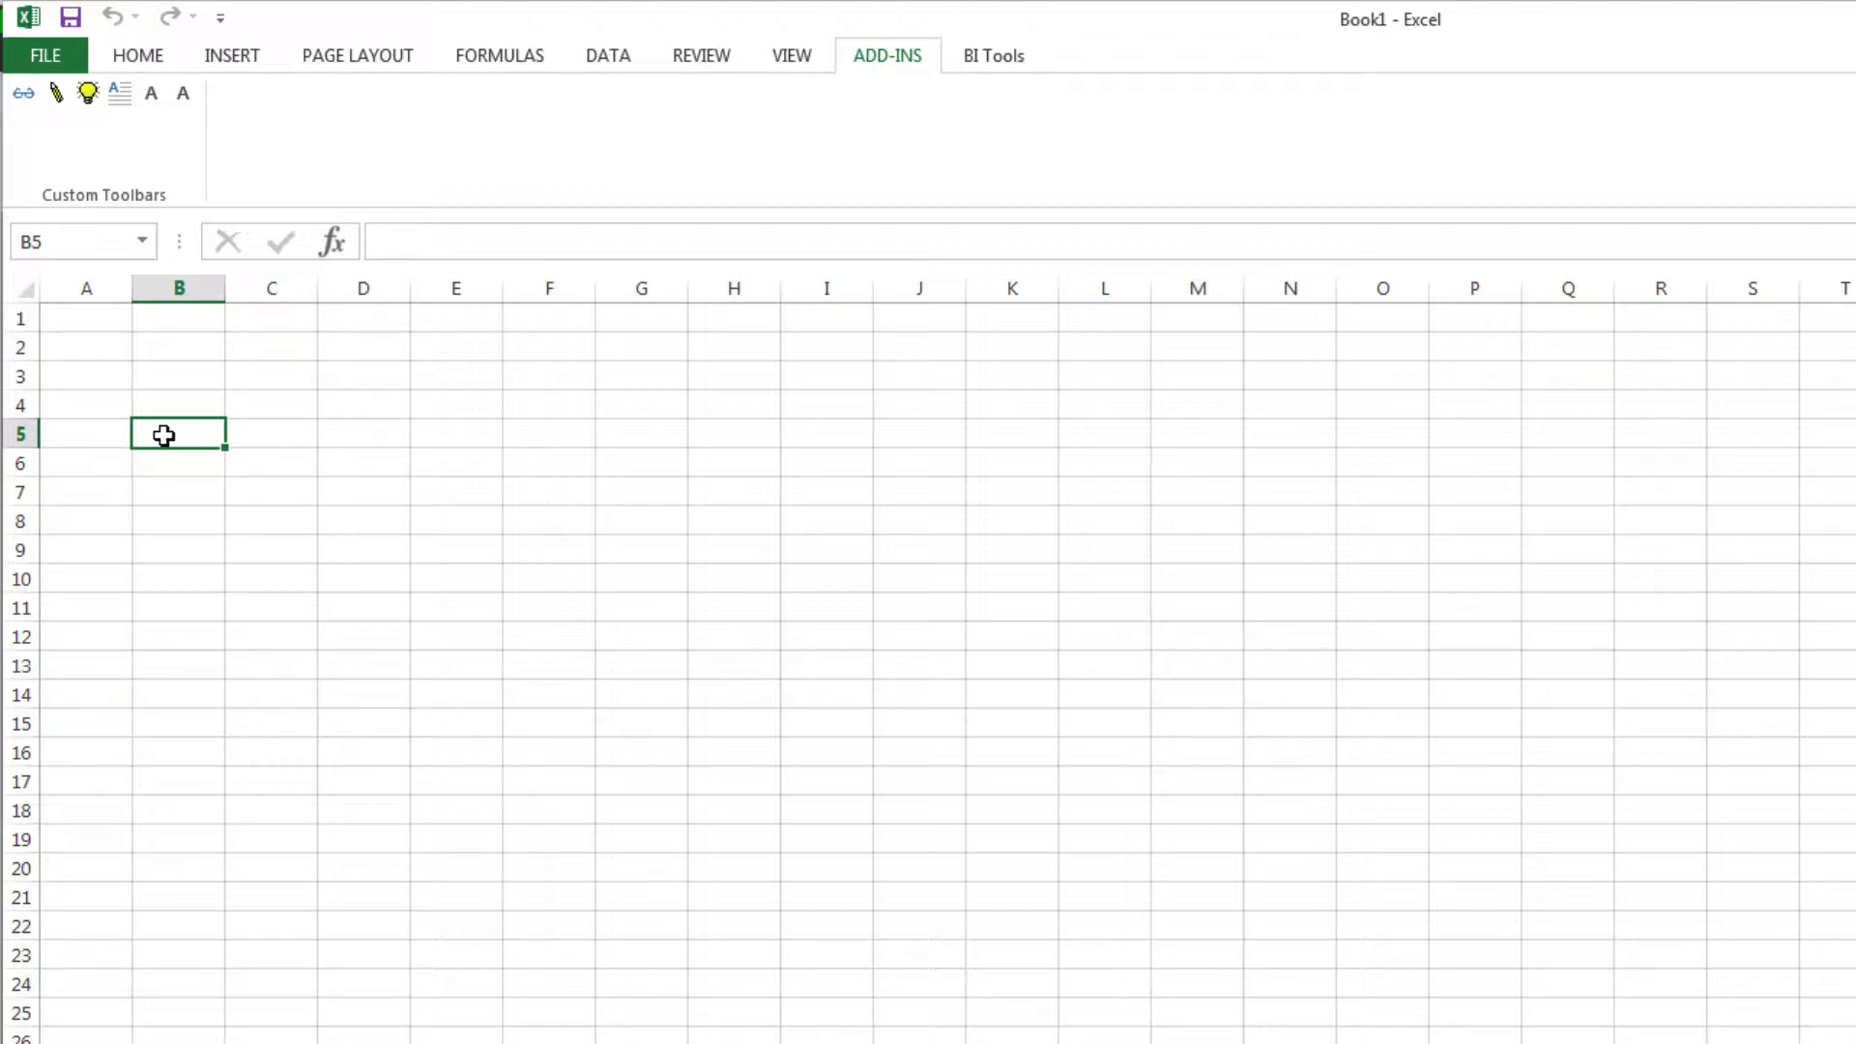
{"action": "left_click", "coordinate": [291, 438]}
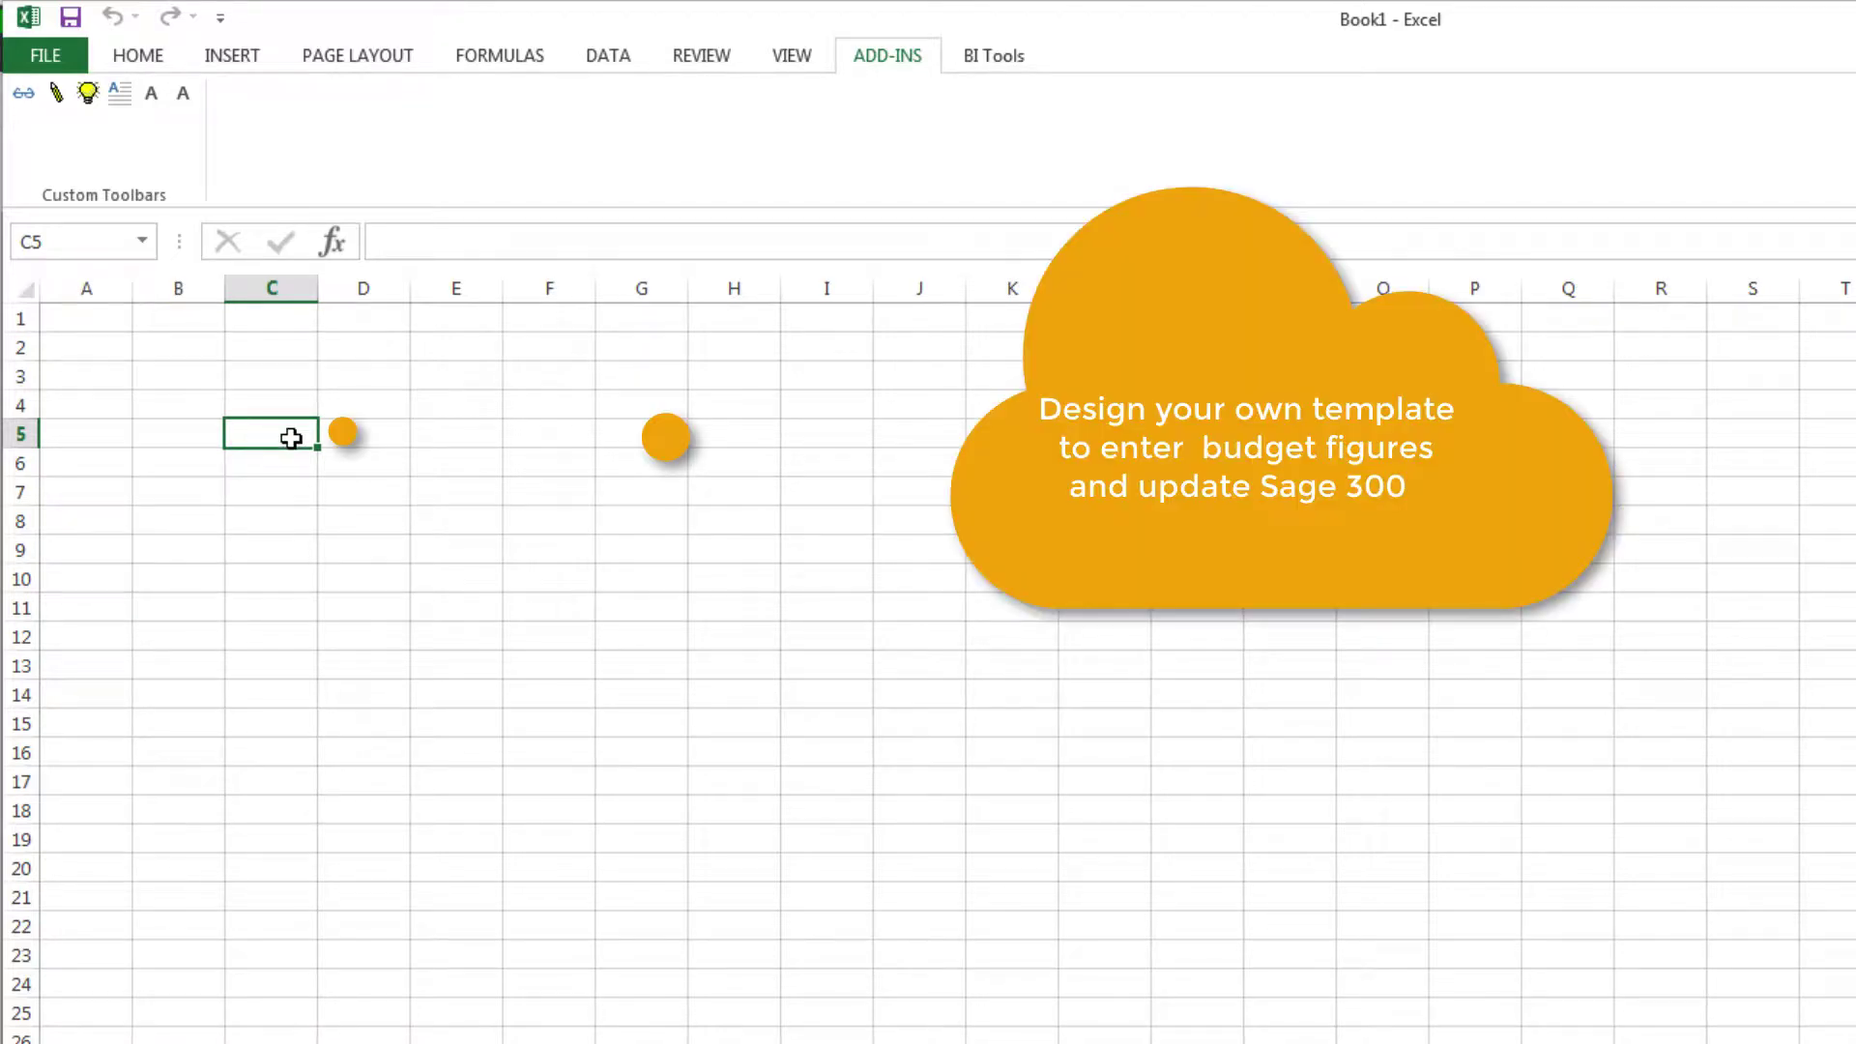
{"action": "left_click", "coordinate": [453, 399]}
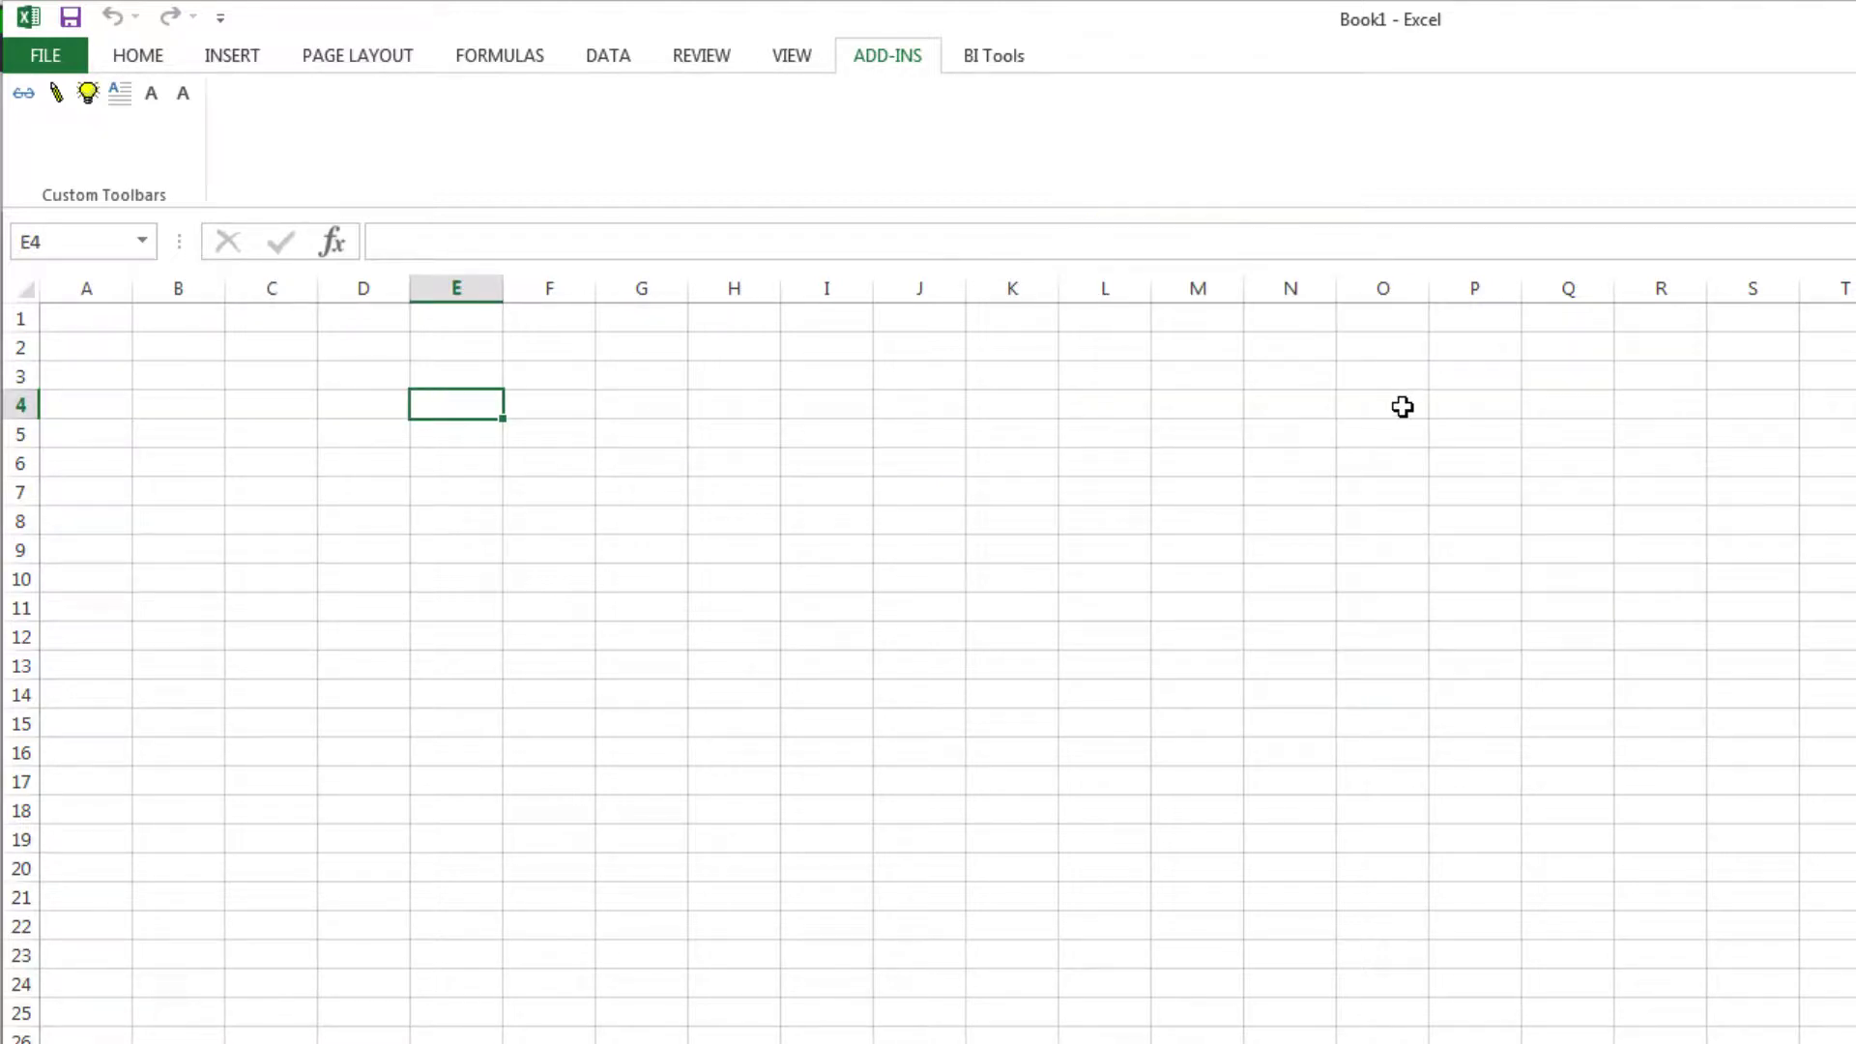
{"action": "left_click", "coordinate": [1584, 405]}
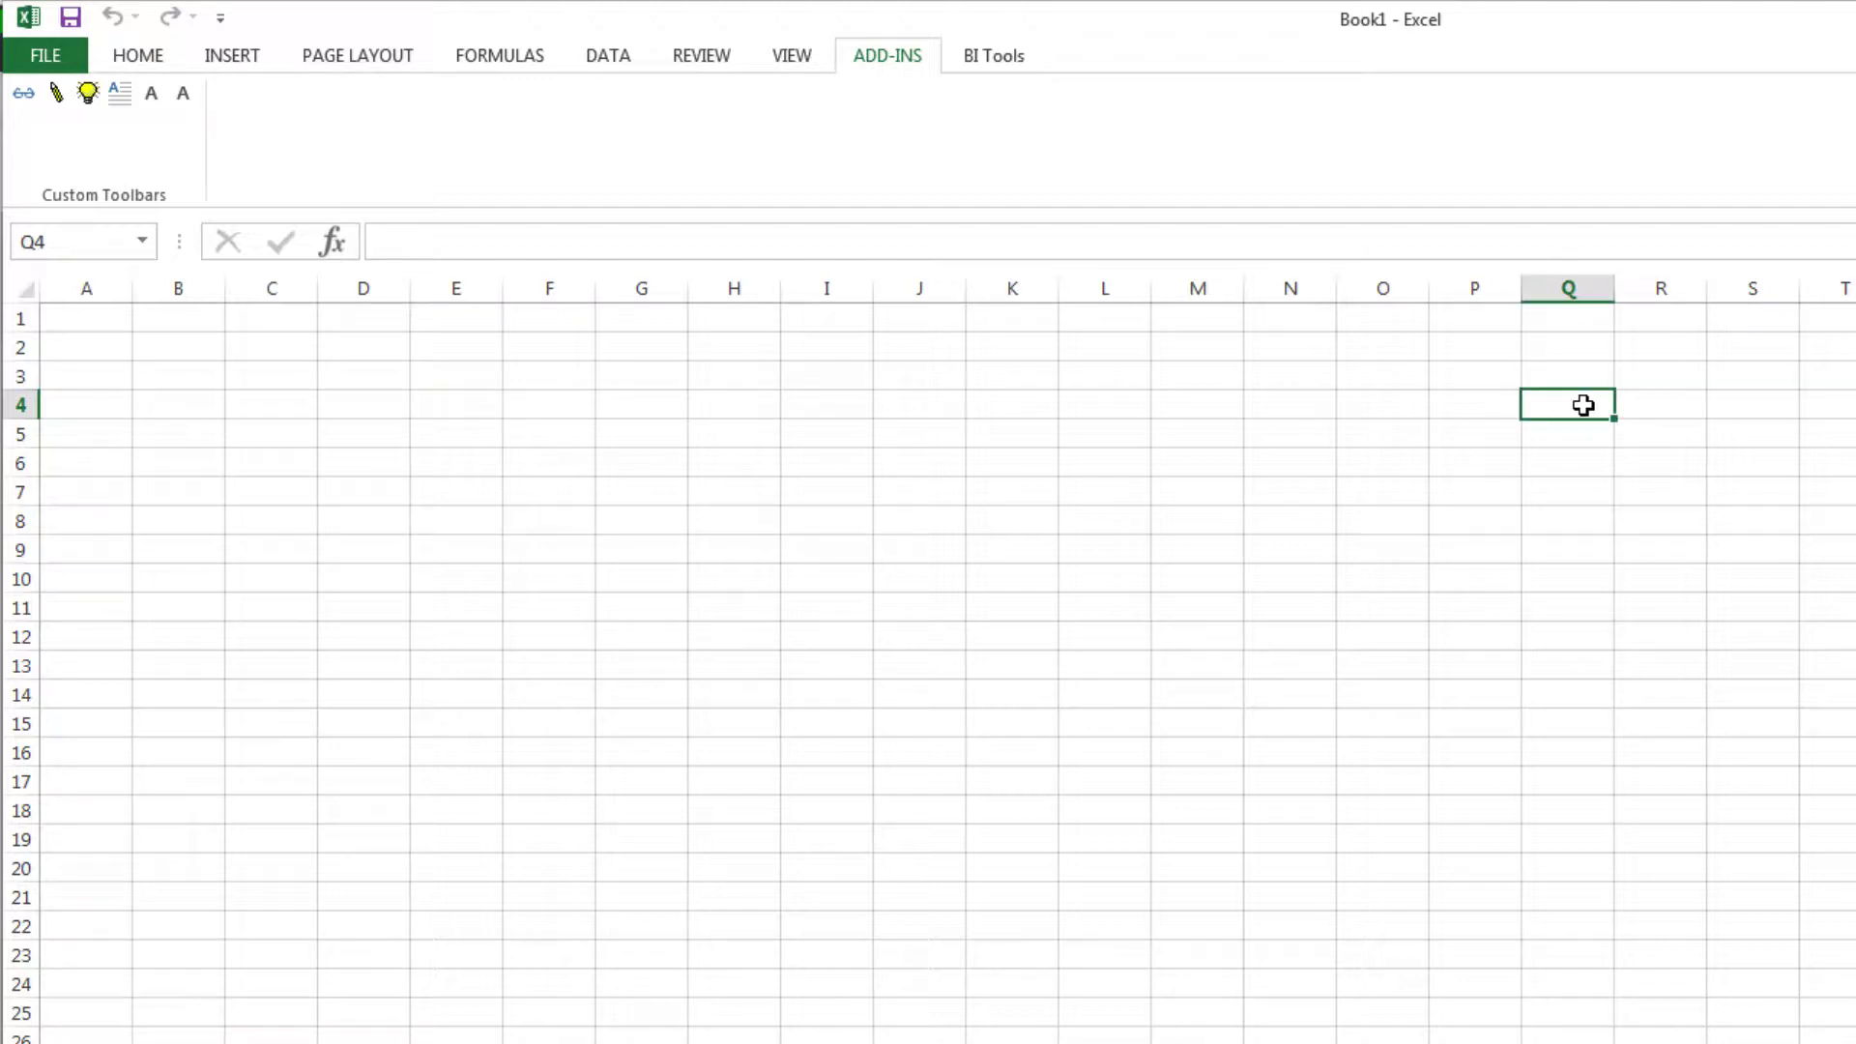
Enter the column heading Account in cell B4 of the budget template
{"action": "left_click", "coordinate": [172, 399]}
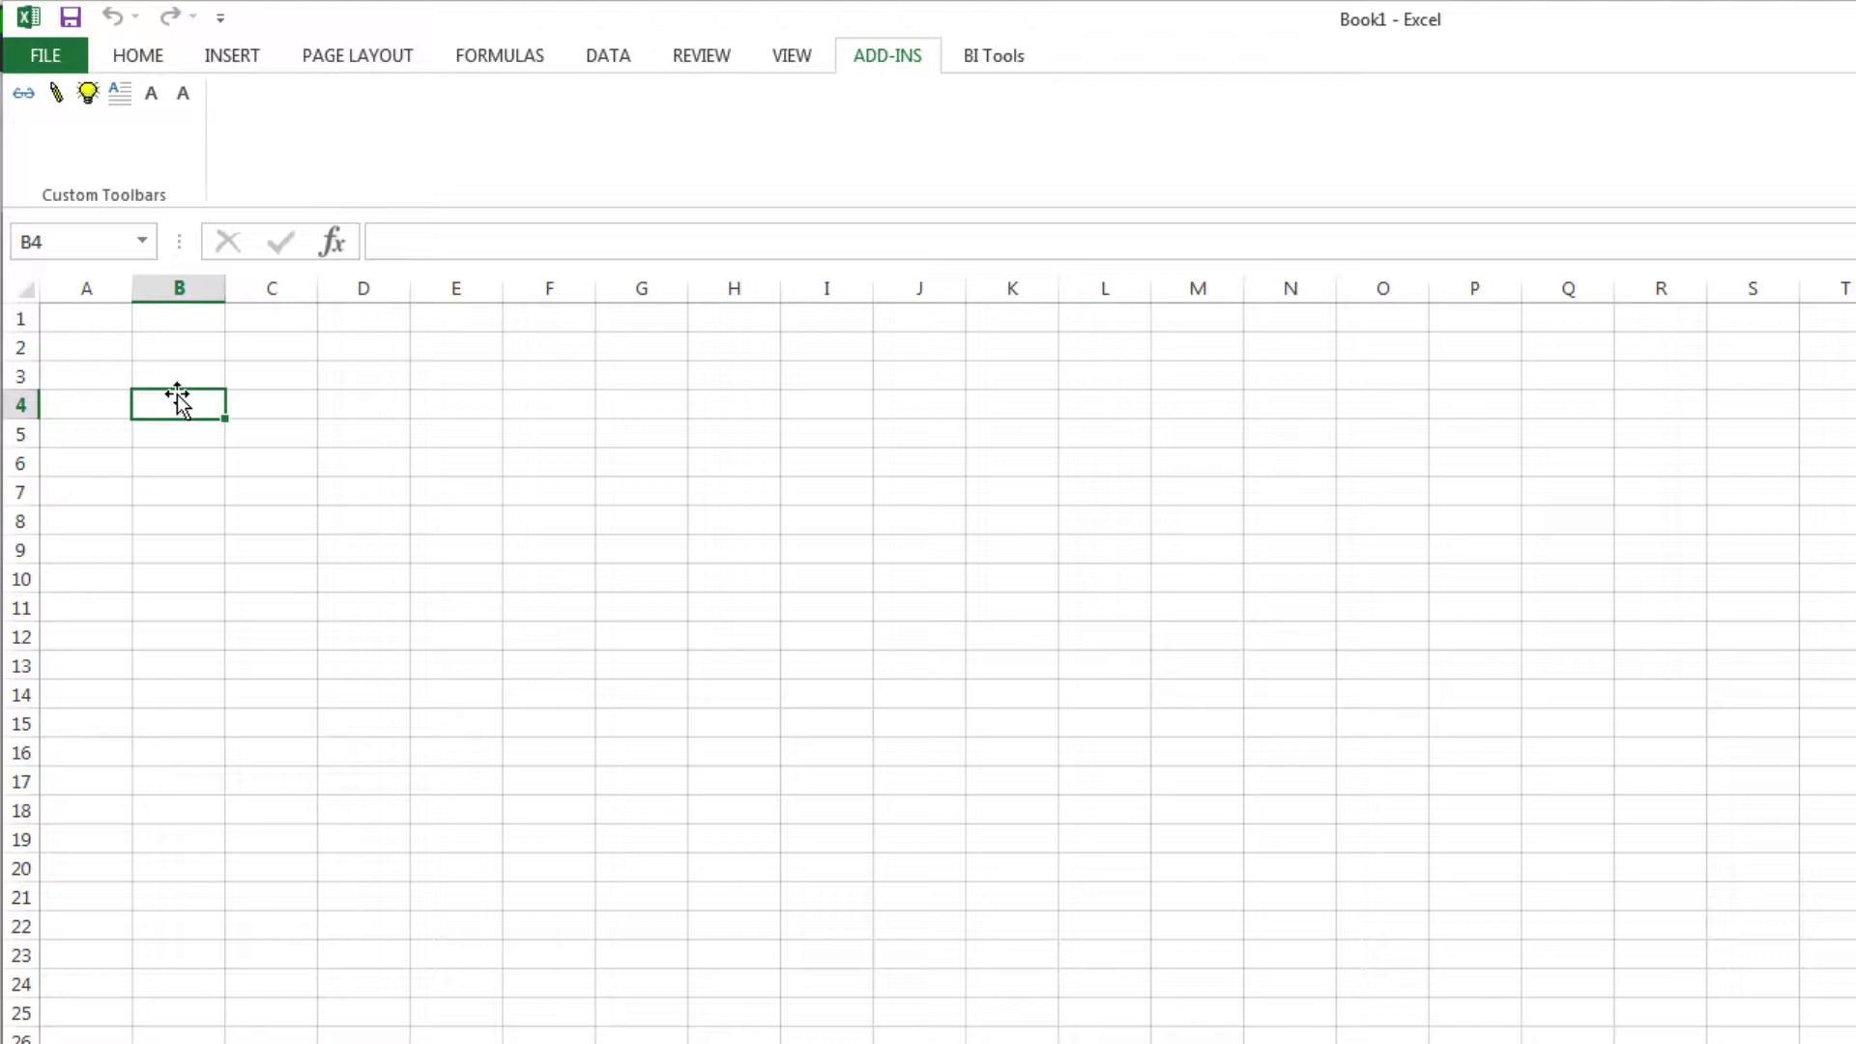
{"action": "type", "text": "Account"}
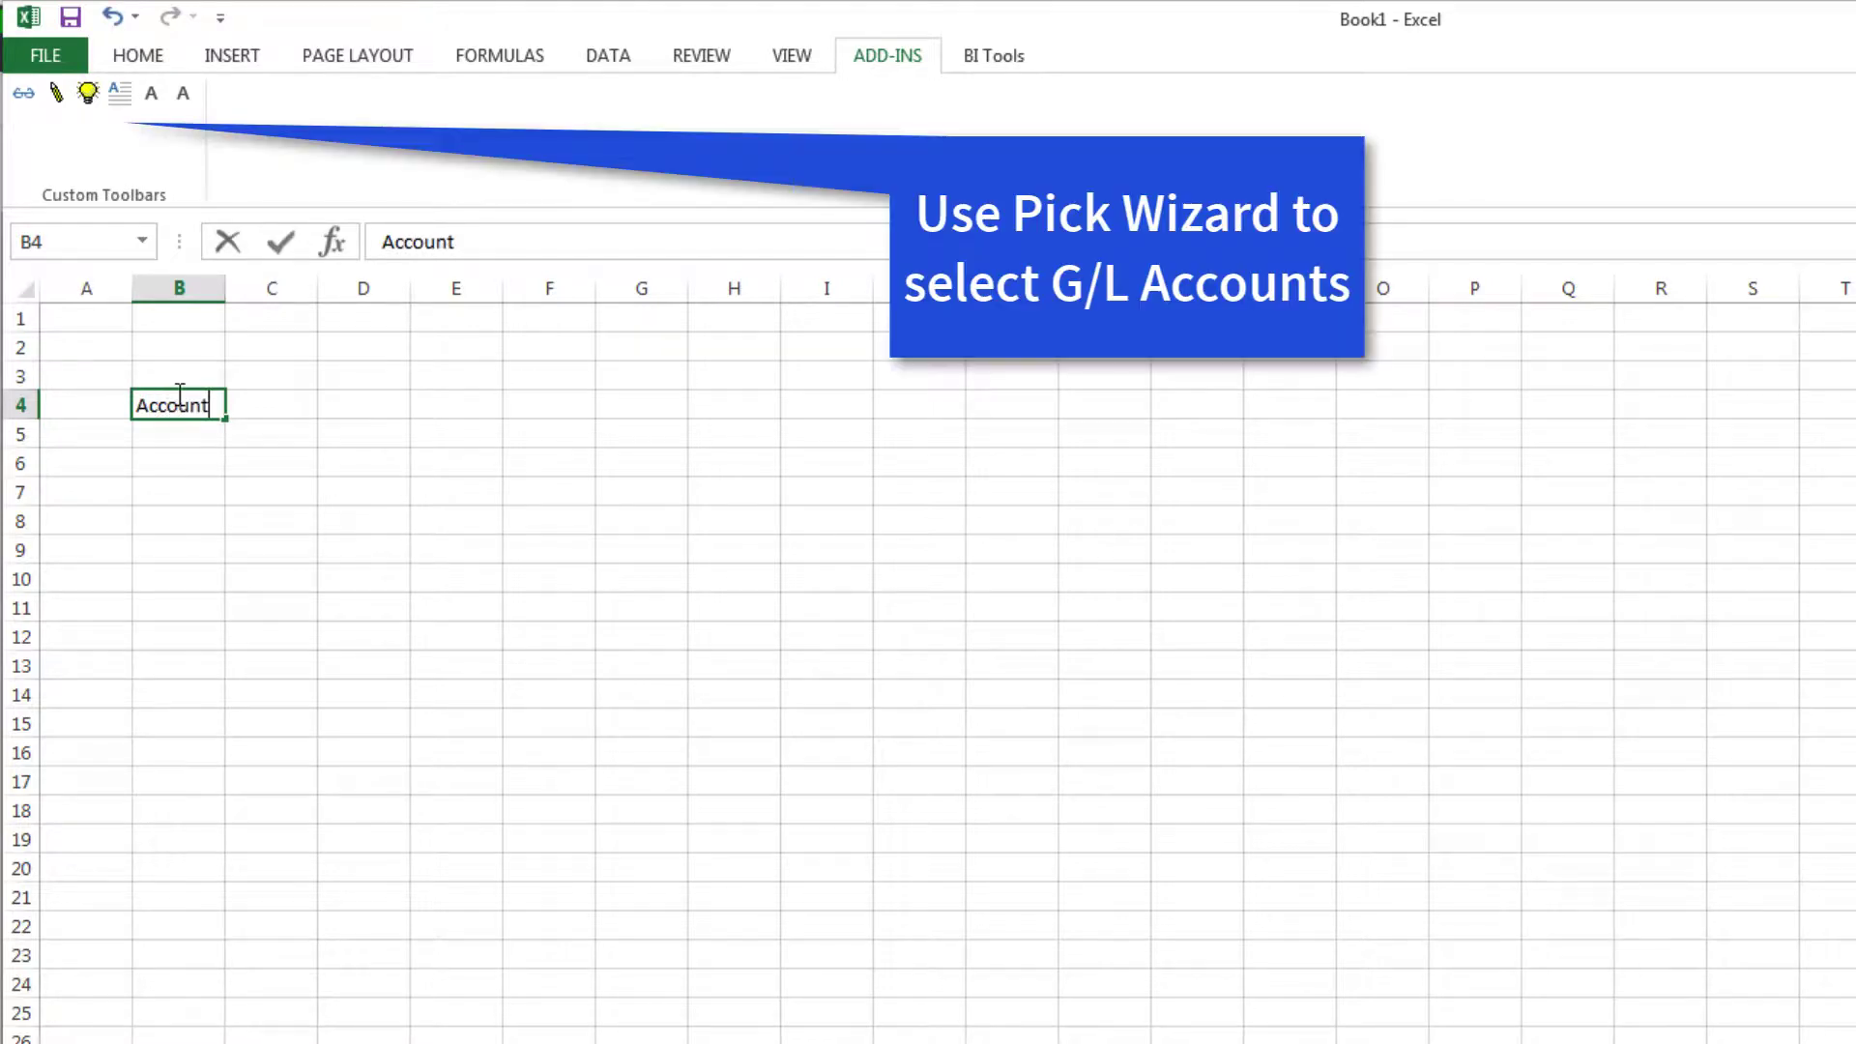
{"action": "key", "text": "Return"}
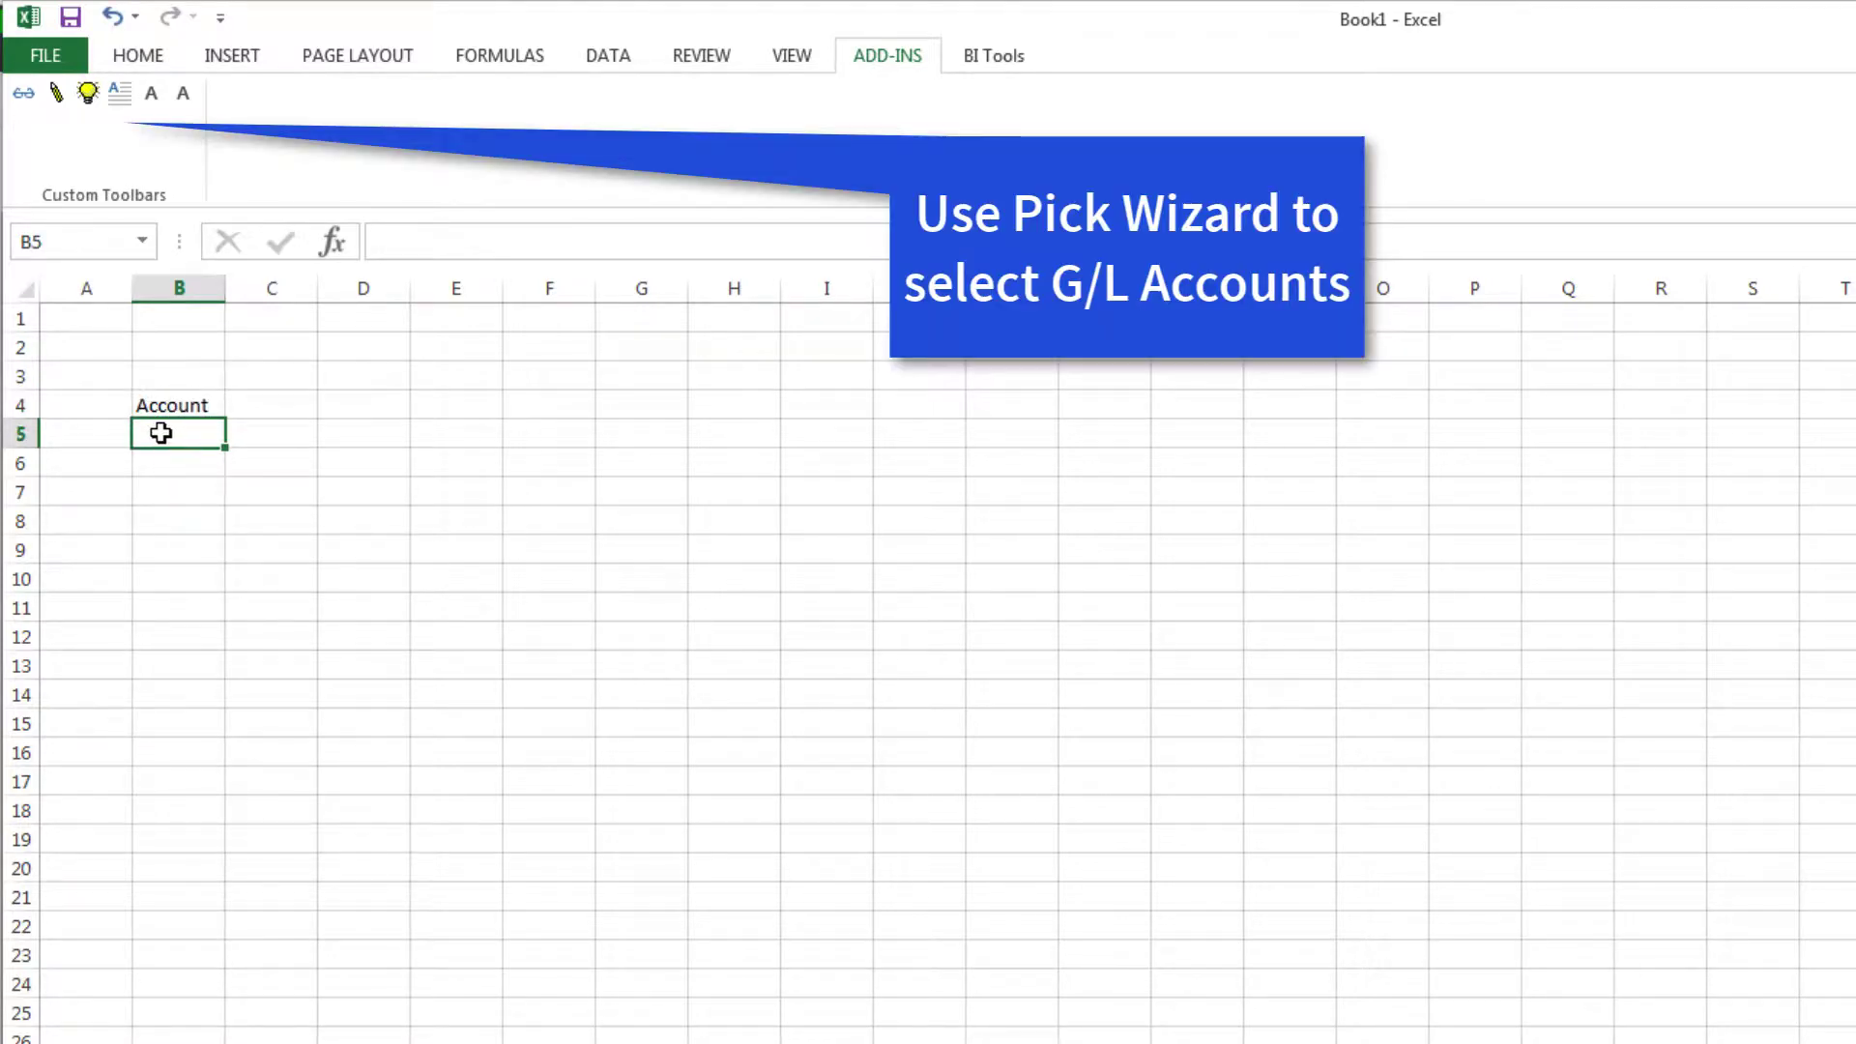
Paste the formatted G/L accounts (GLFMTACCT) from 1000-1 to 9999-1 vertically from cell B5 with the Pick Codes wizard
{"action": "left_click", "coordinate": [121, 97]}
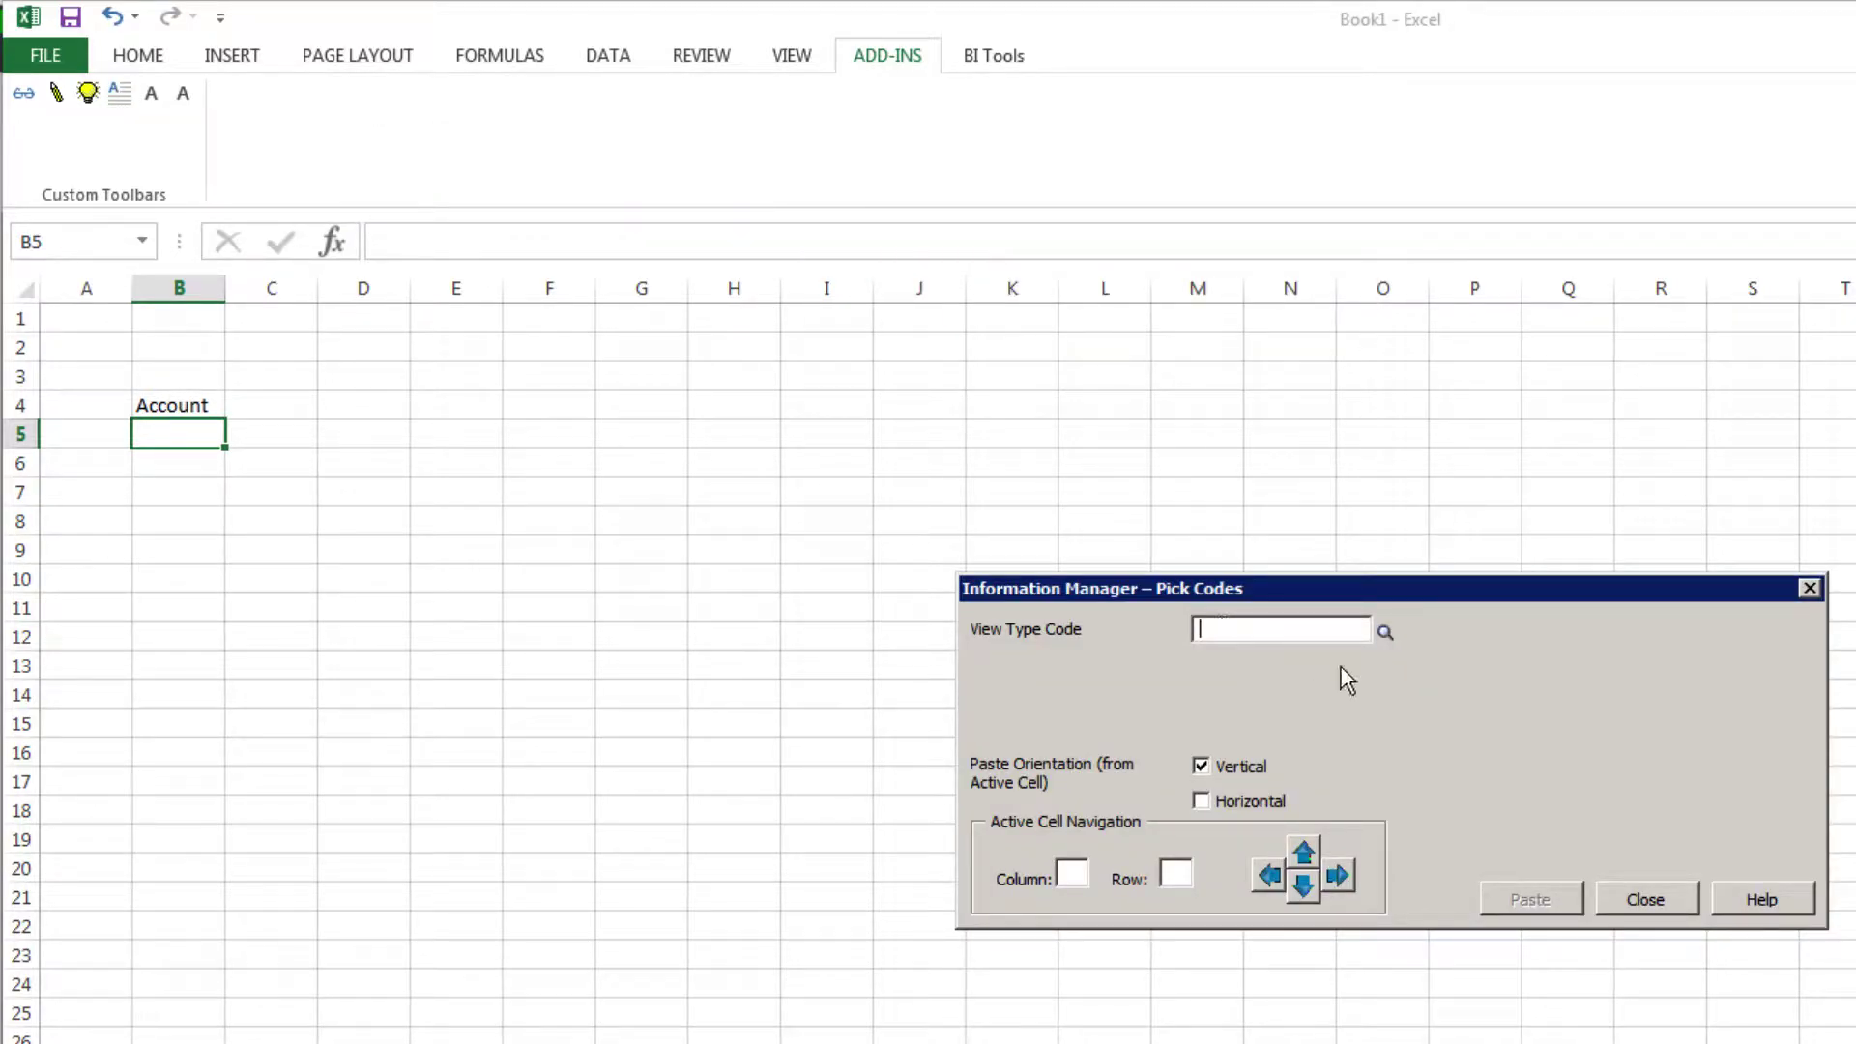
{"action": "left_click", "coordinate": [1385, 632]}
{"action": "left_click", "coordinate": [375, 236]}
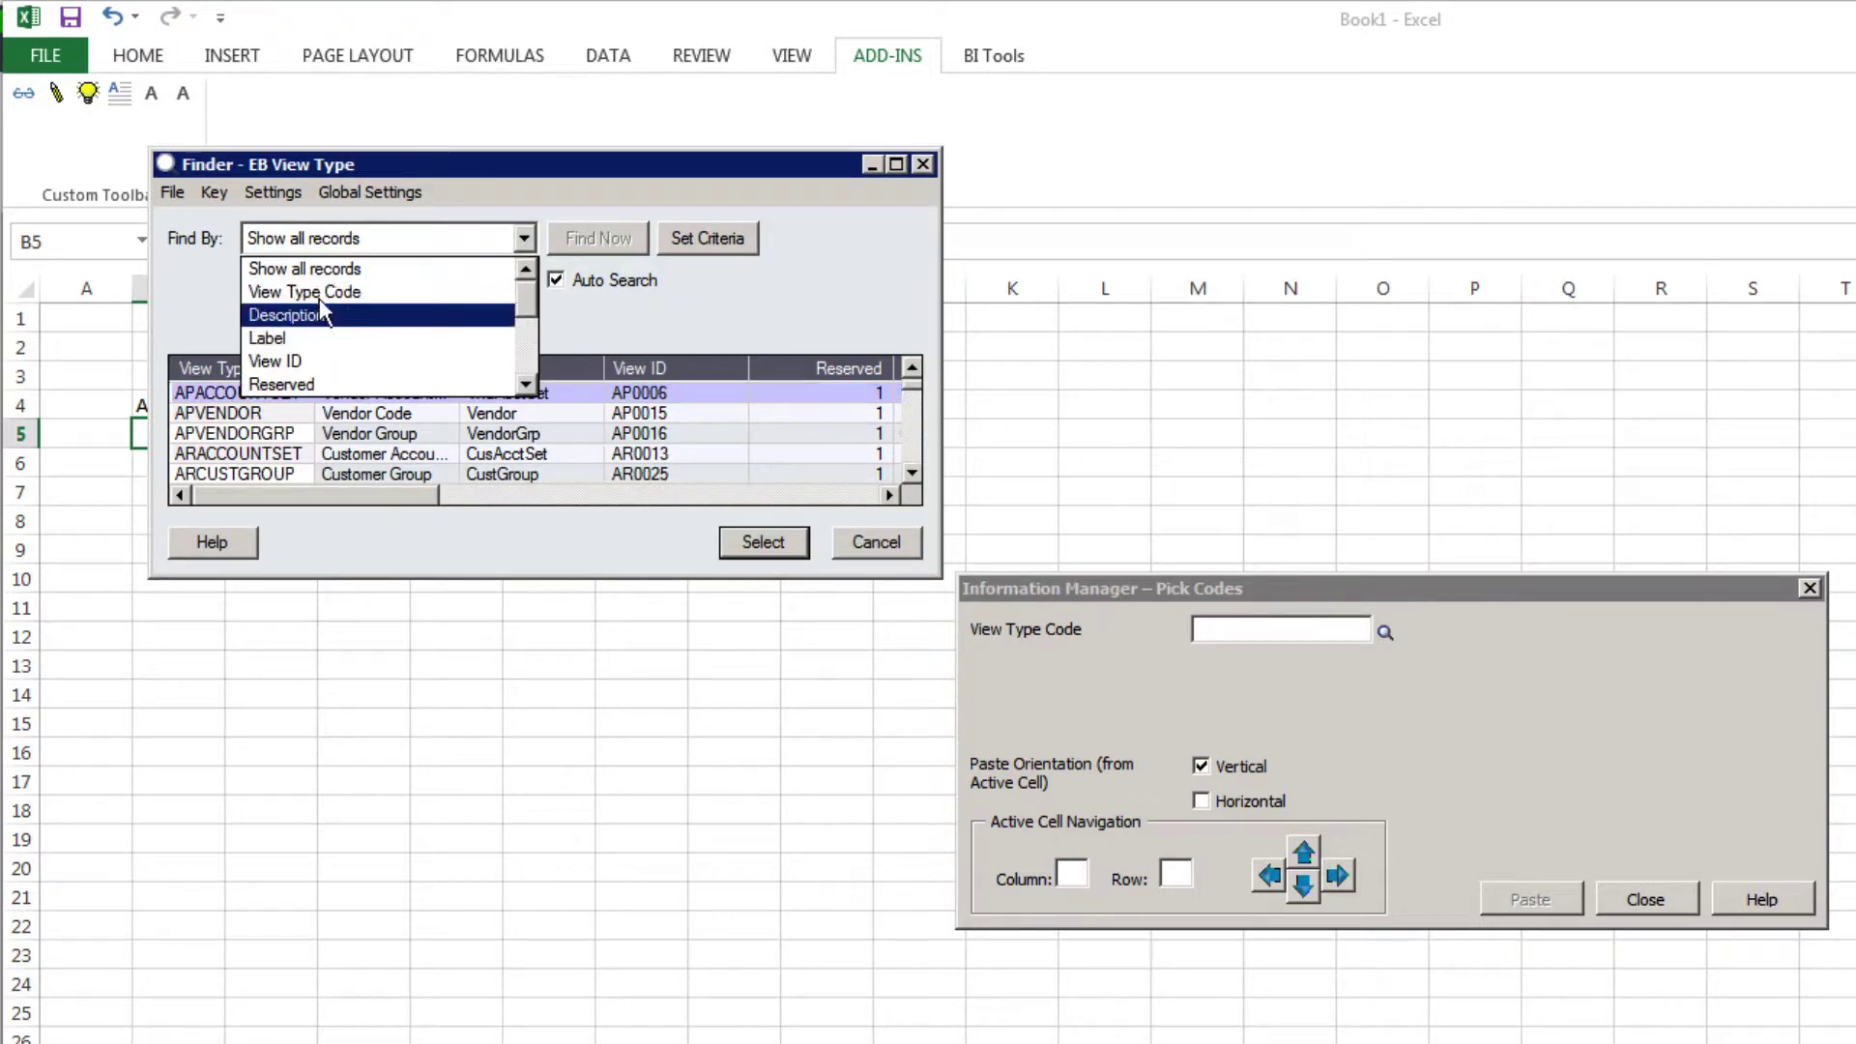
{"action": "left_click", "coordinate": [319, 285]}
{"action": "type", "text": "GL"}
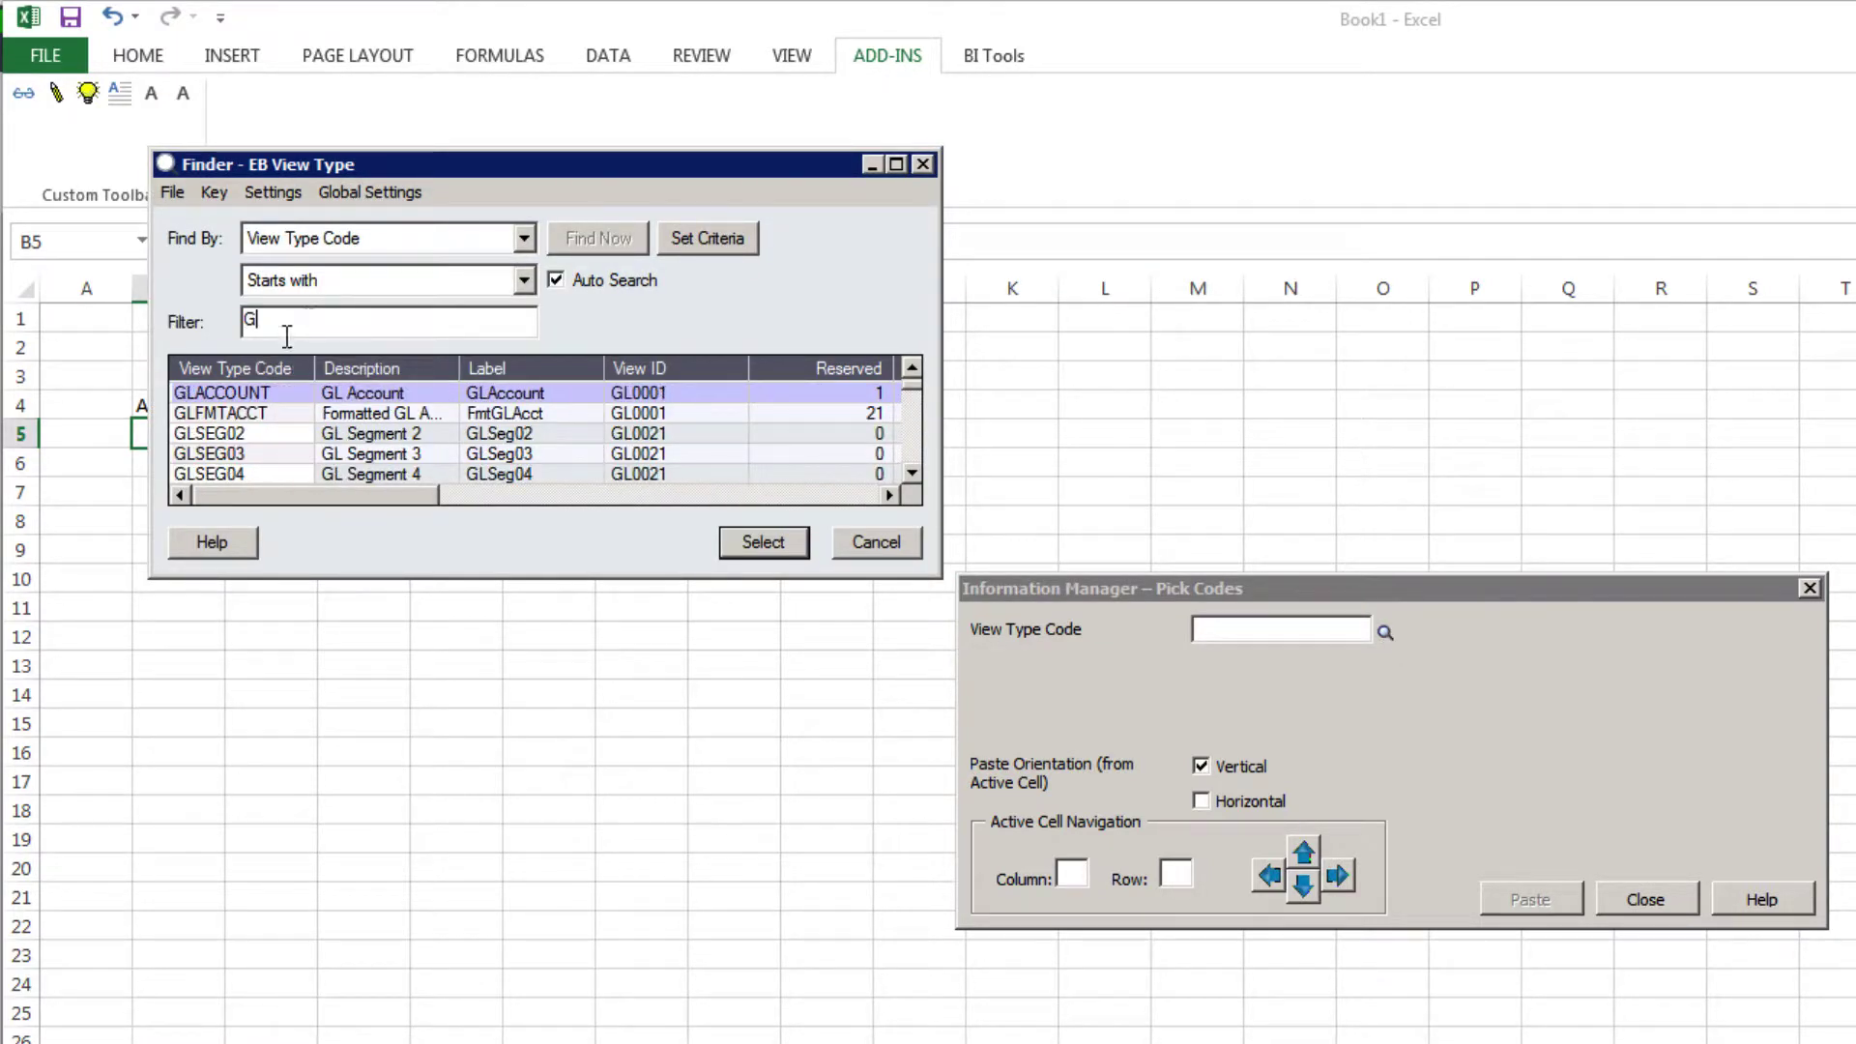
{"action": "left_click", "coordinate": [253, 416]}
{"action": "left_click", "coordinate": [748, 538]}
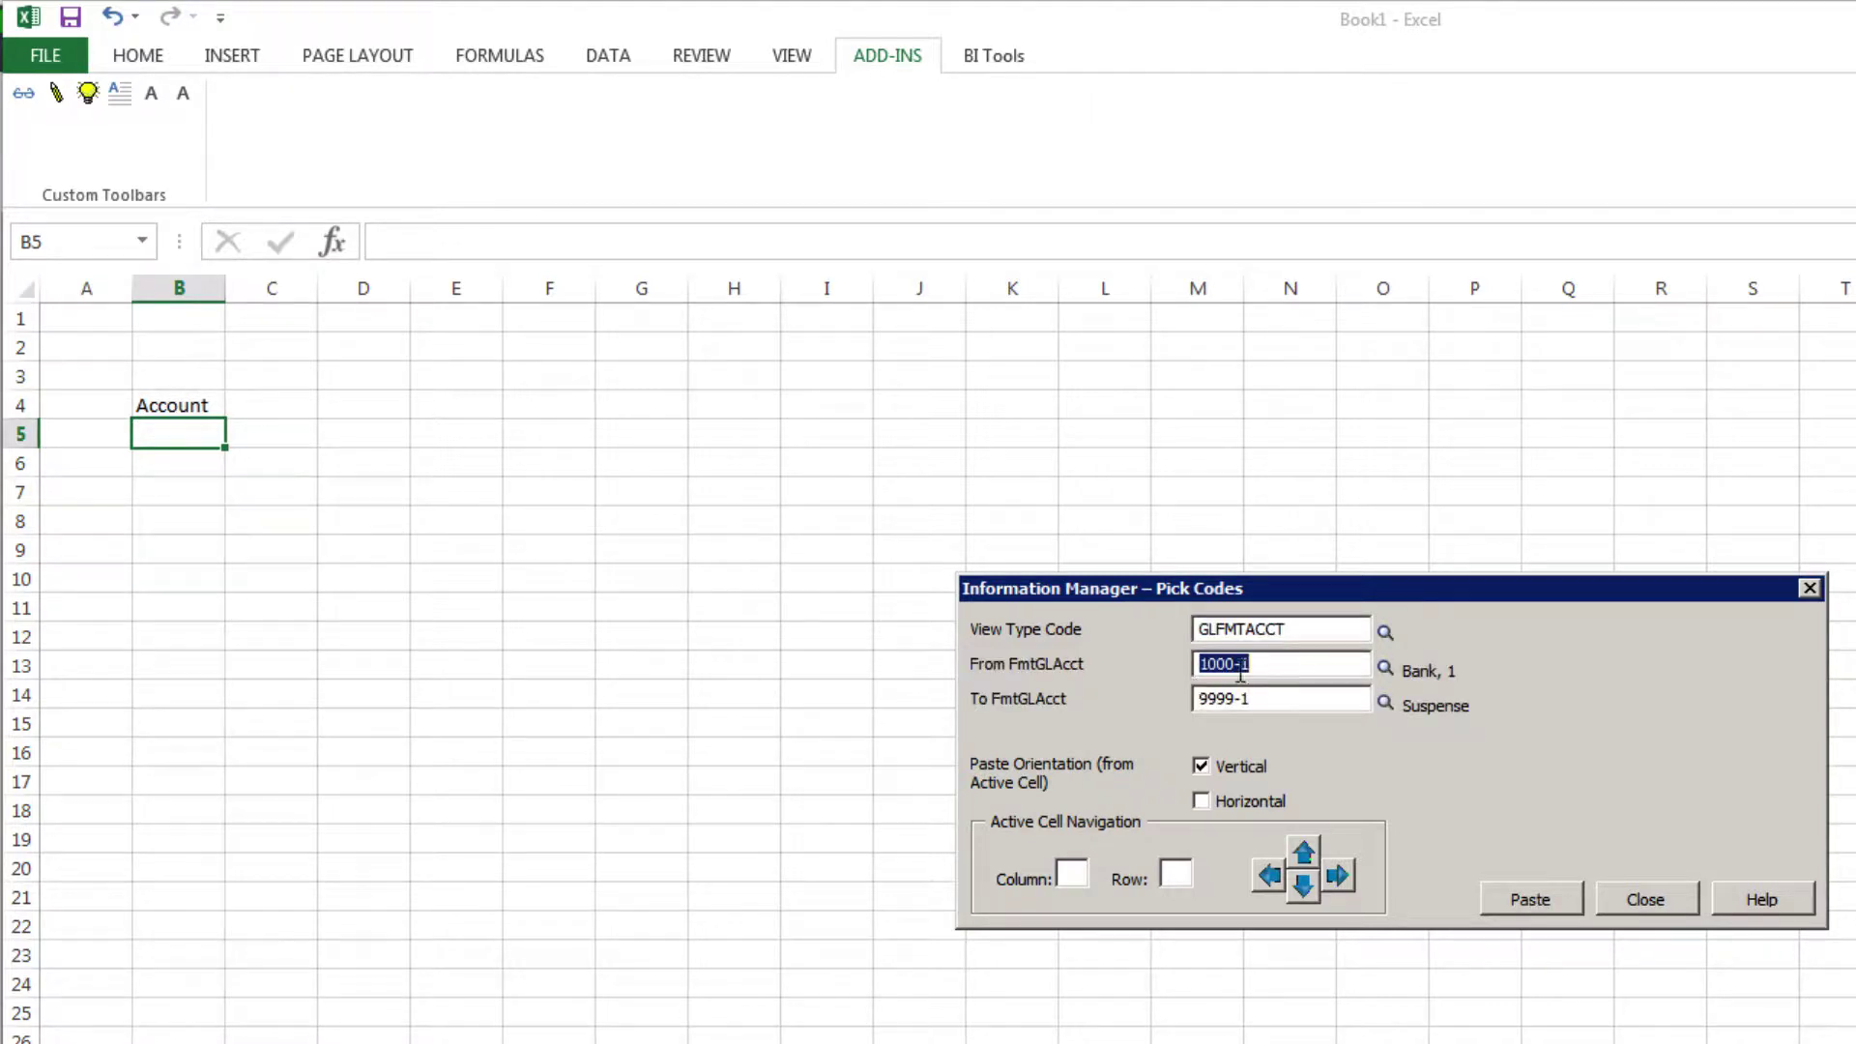
{"action": "left_click", "coordinate": [1529, 897]}
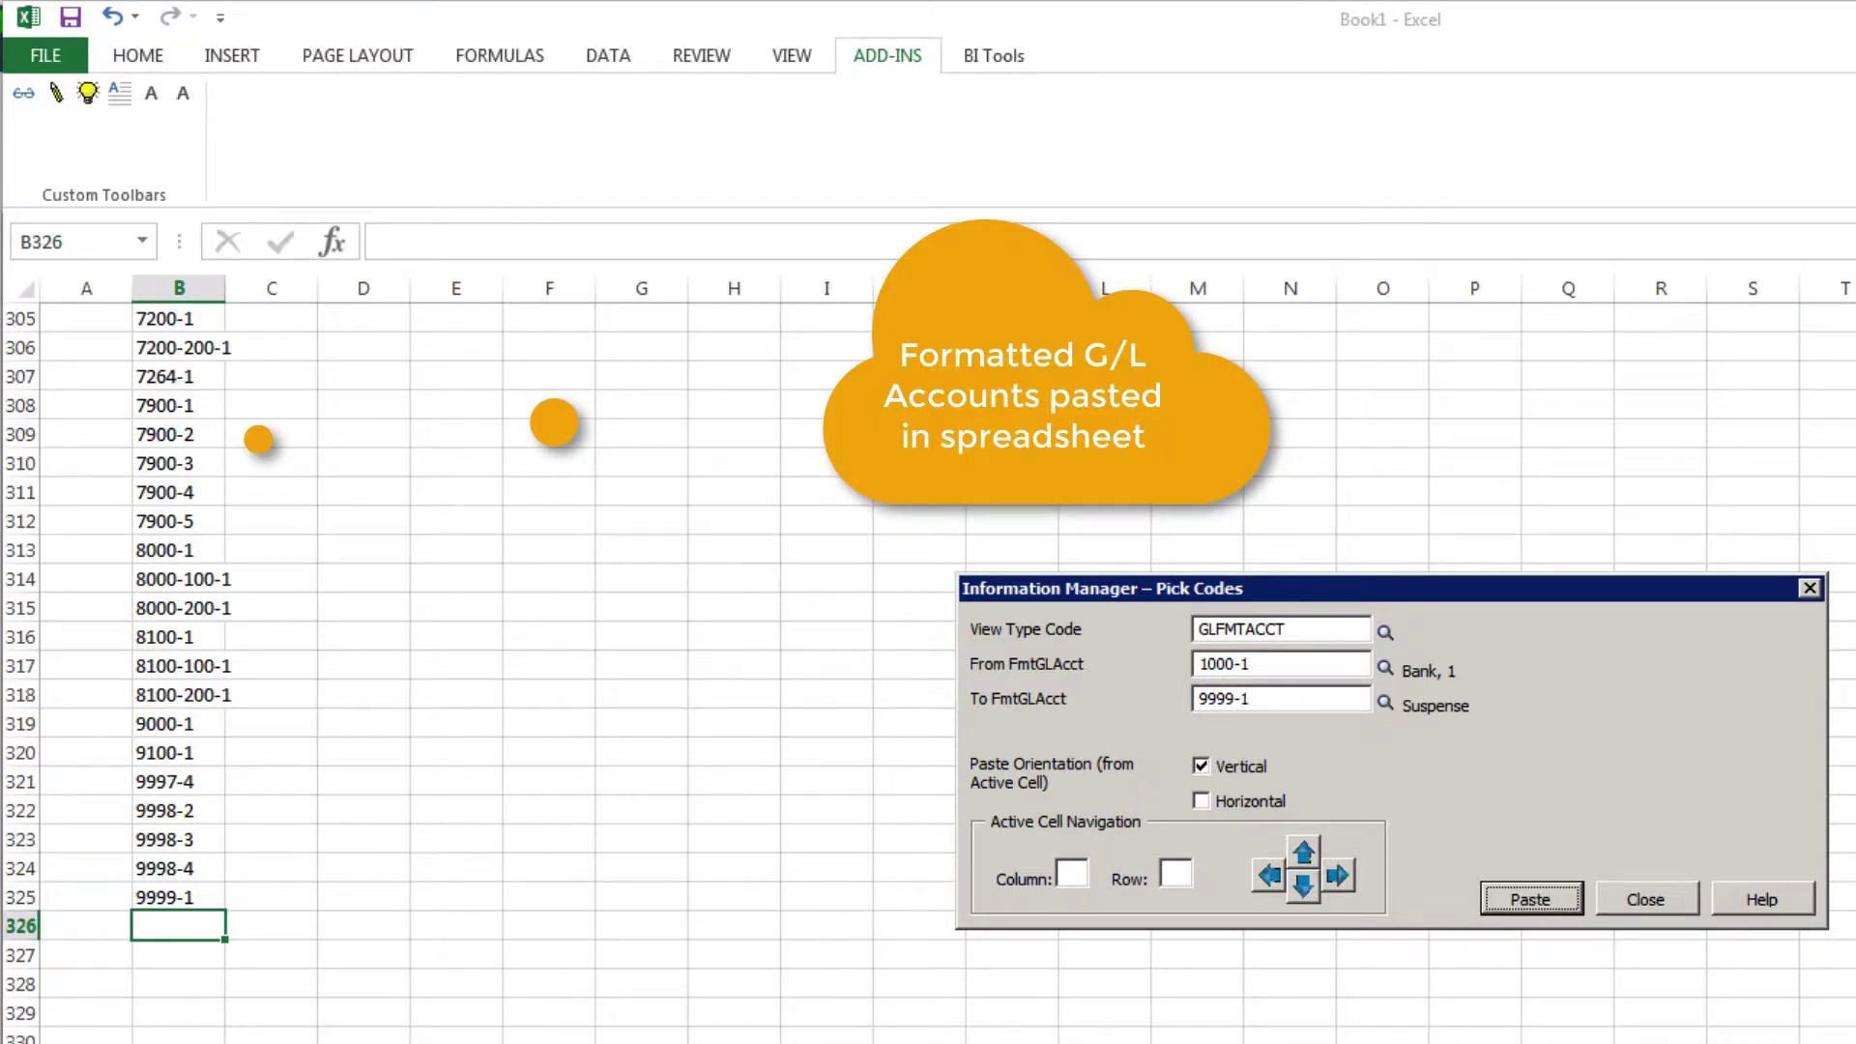
{"action": "left_click", "coordinate": [1676, 906]}
Start the Description Wizard for cell C5 and set its source/destination to D5
{"action": "scroll", "coordinate": [468, 658], "scroll_direction": "up", "scroll_amount": 20}
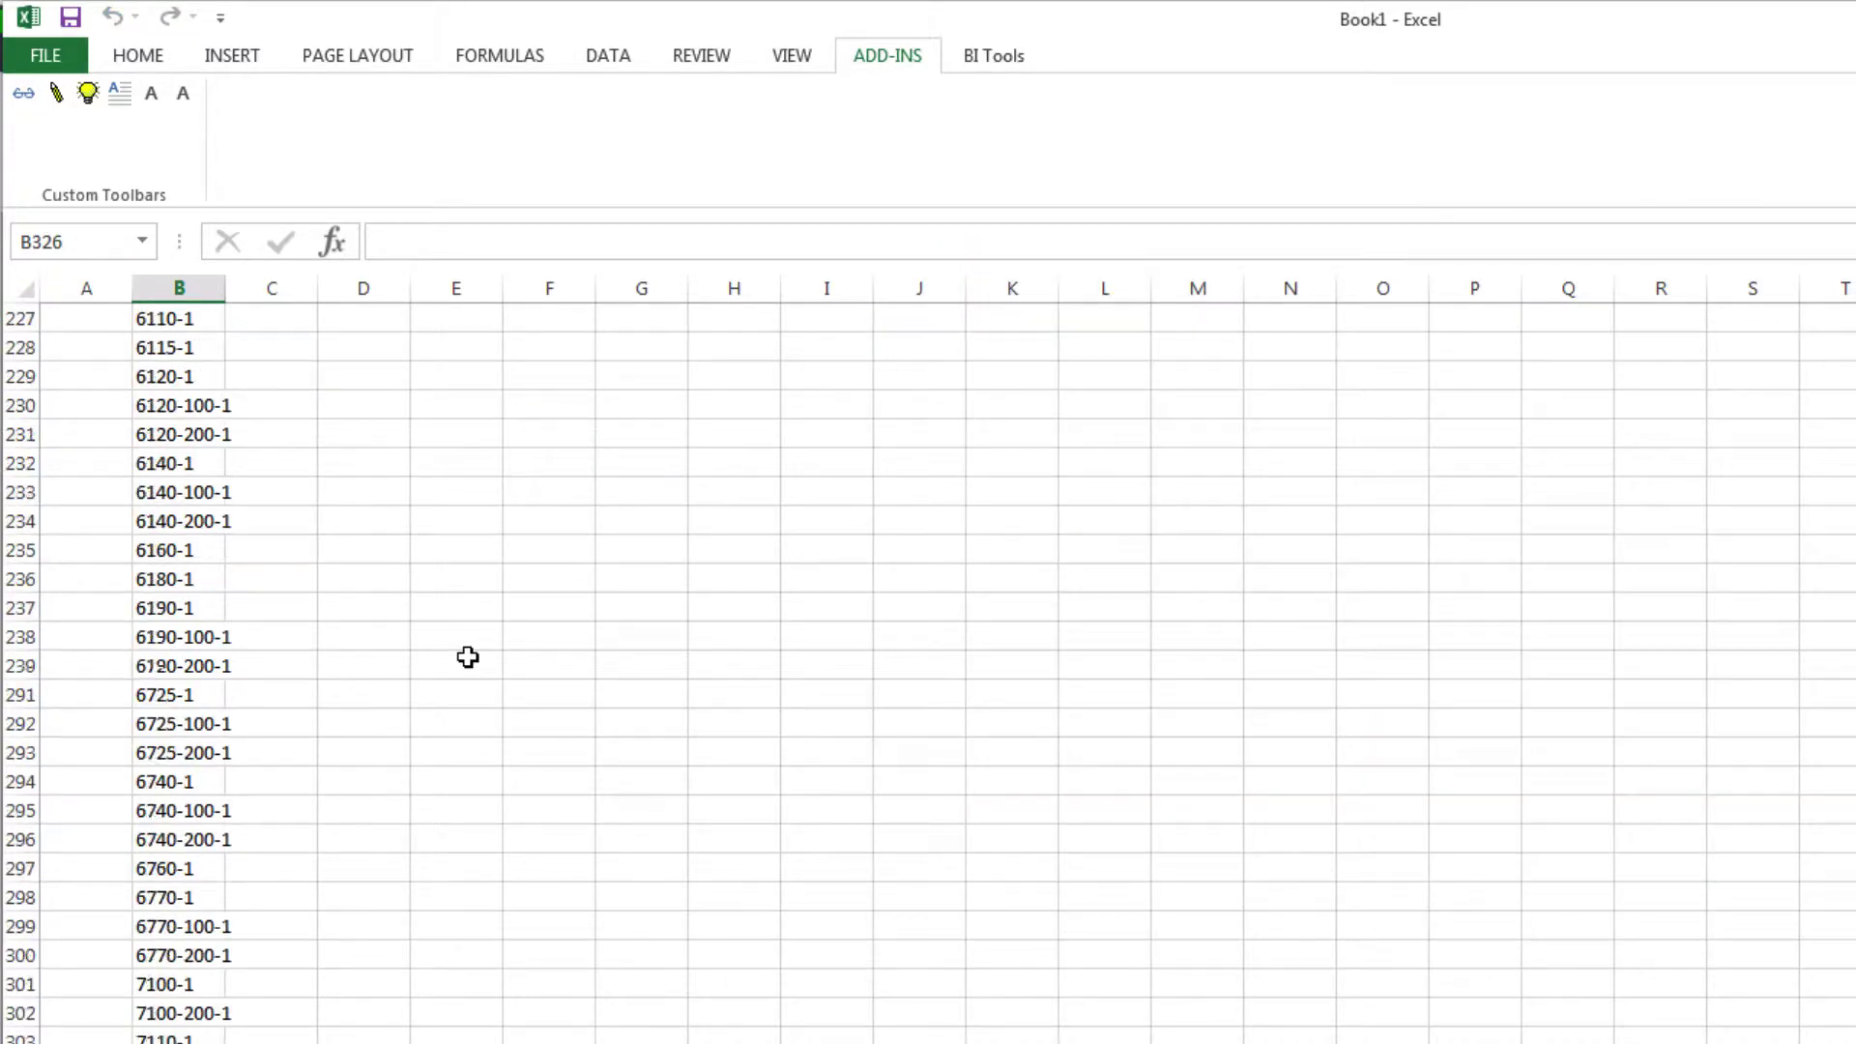
{"action": "scroll", "coordinate": [468, 658], "scroll_direction": "up", "scroll_amount": 20}
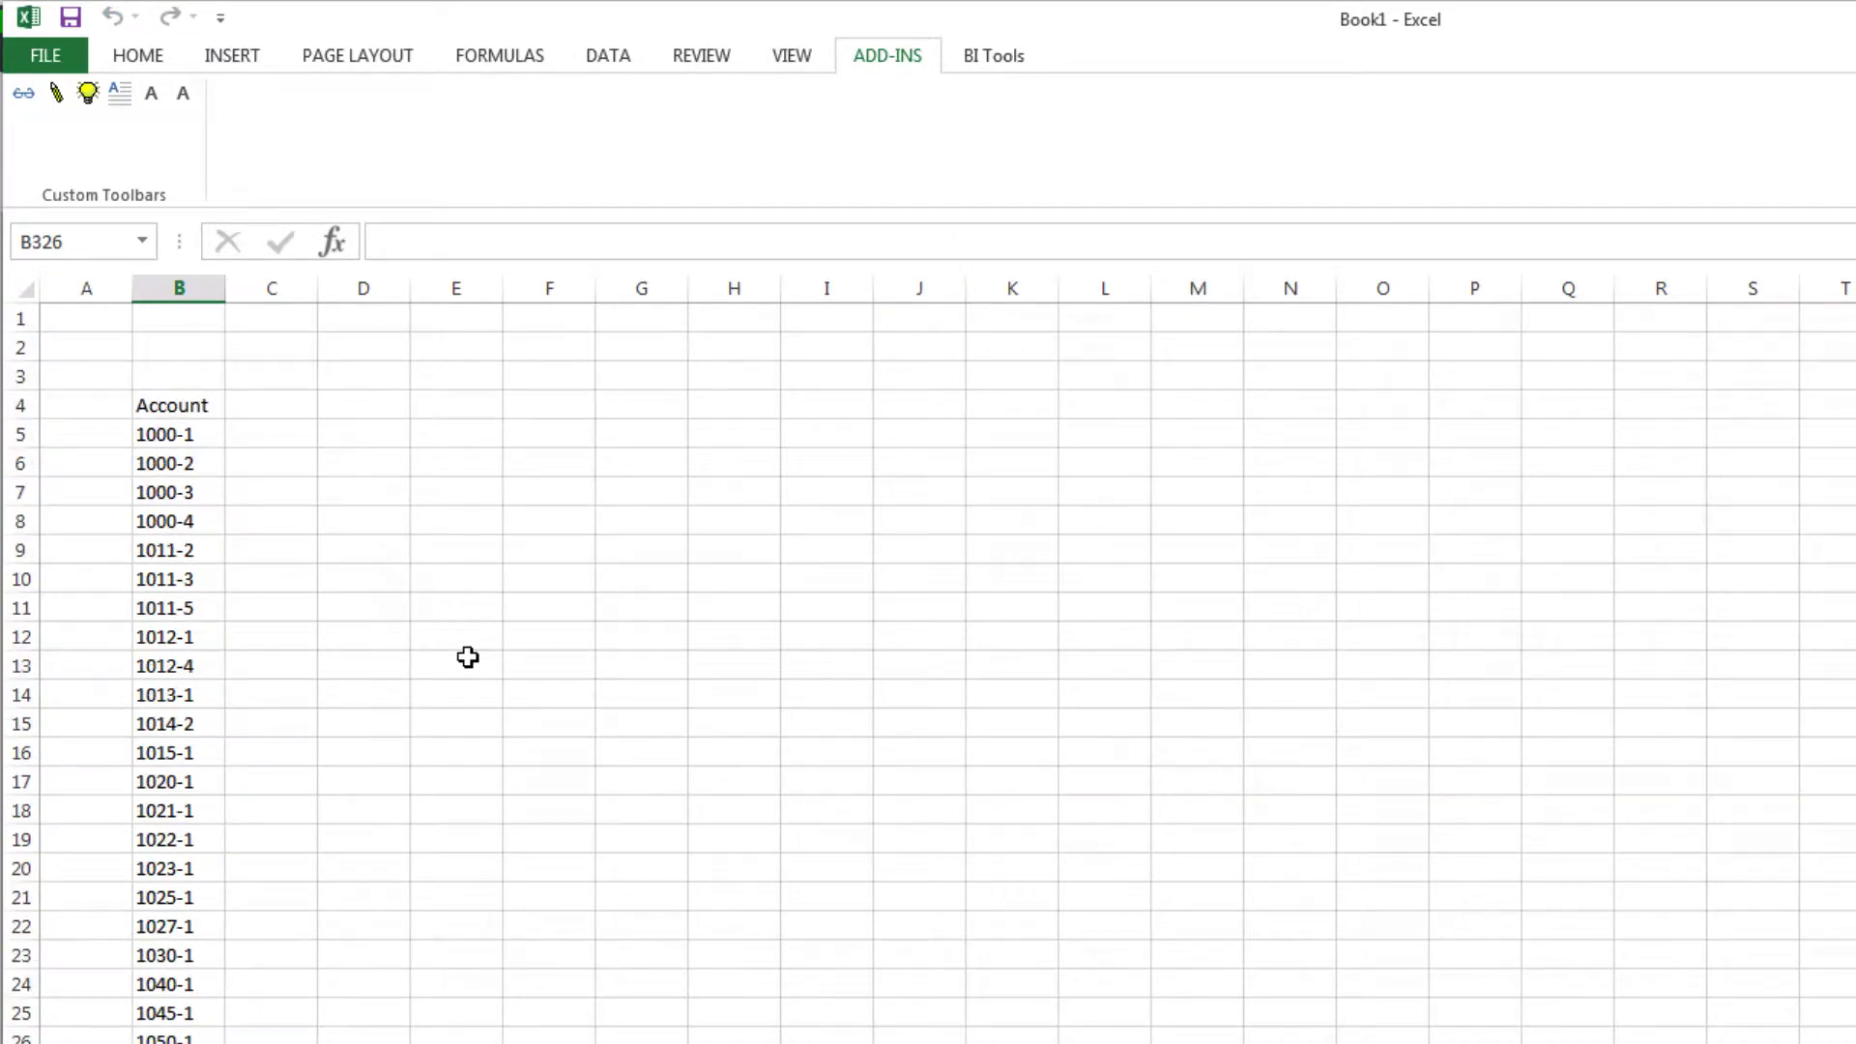
{"action": "left_click", "coordinate": [279, 431]}
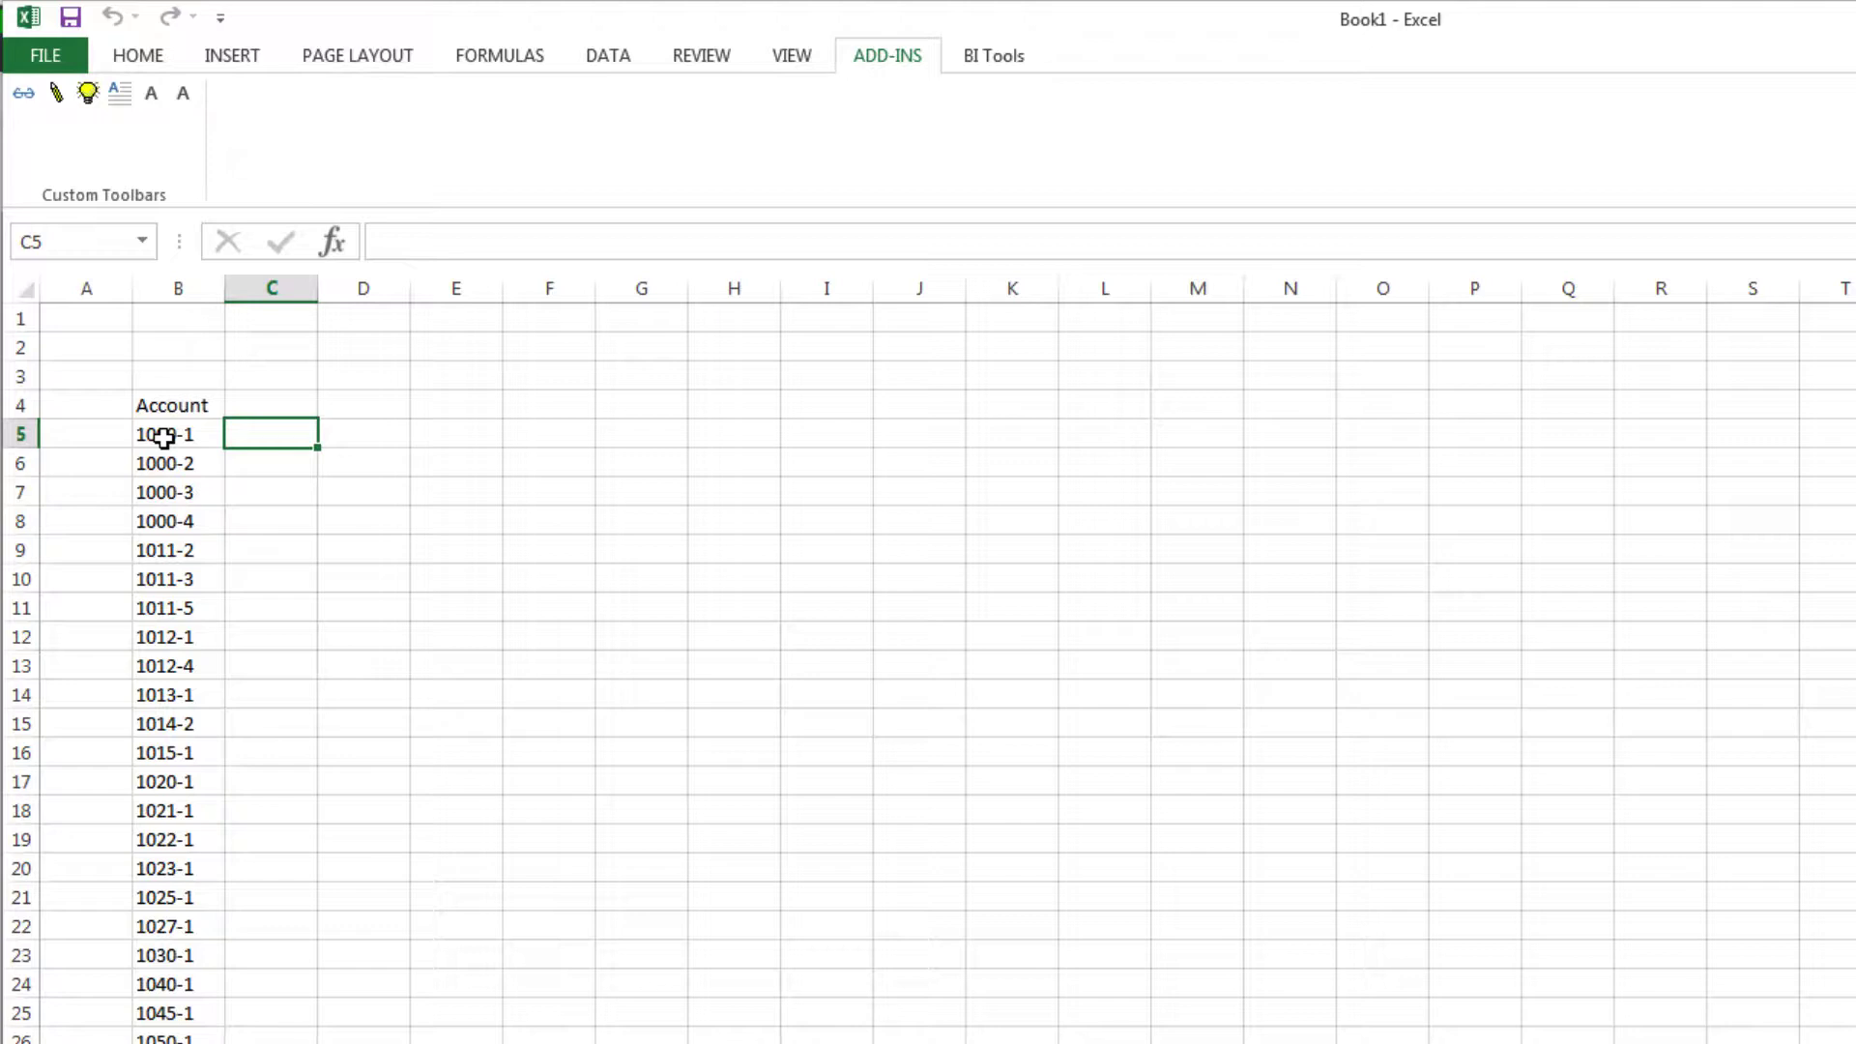
{"action": "left_click", "coordinate": [151, 97]}
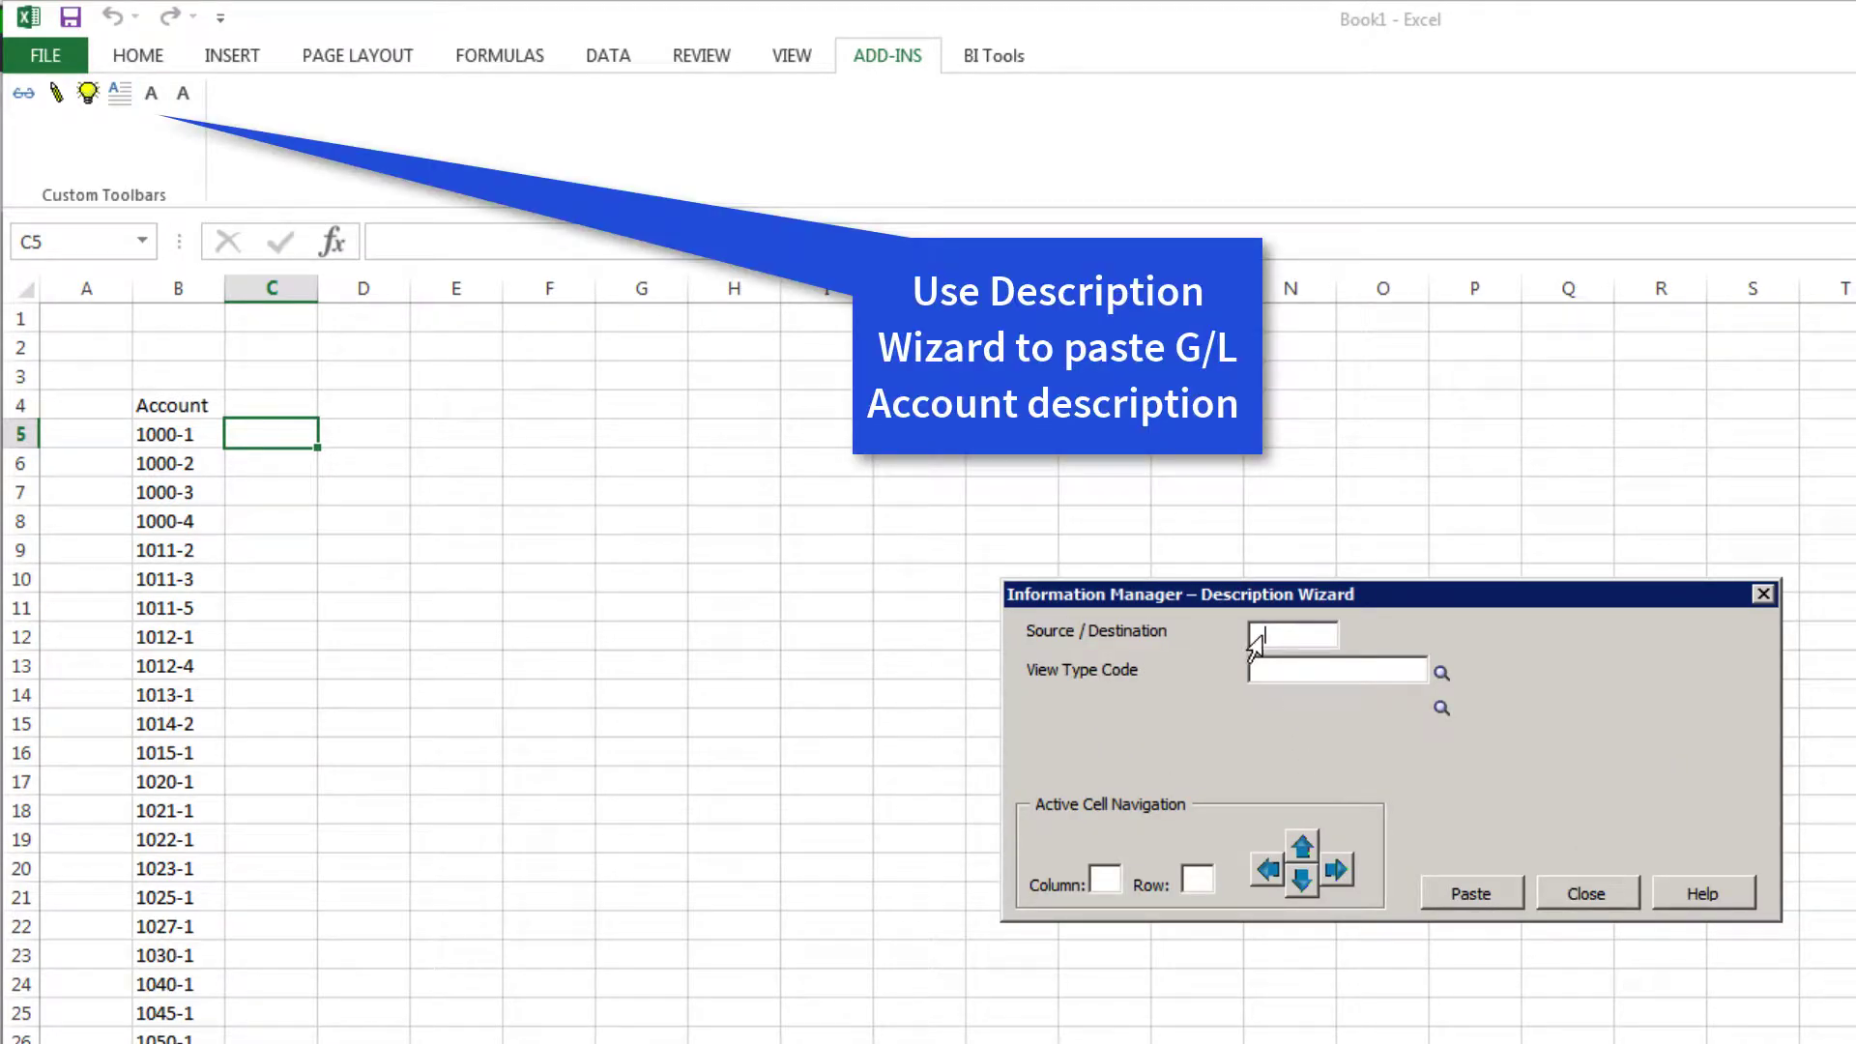
{"action": "type", "text": "G"}
{"action": "type", "text": "5"}
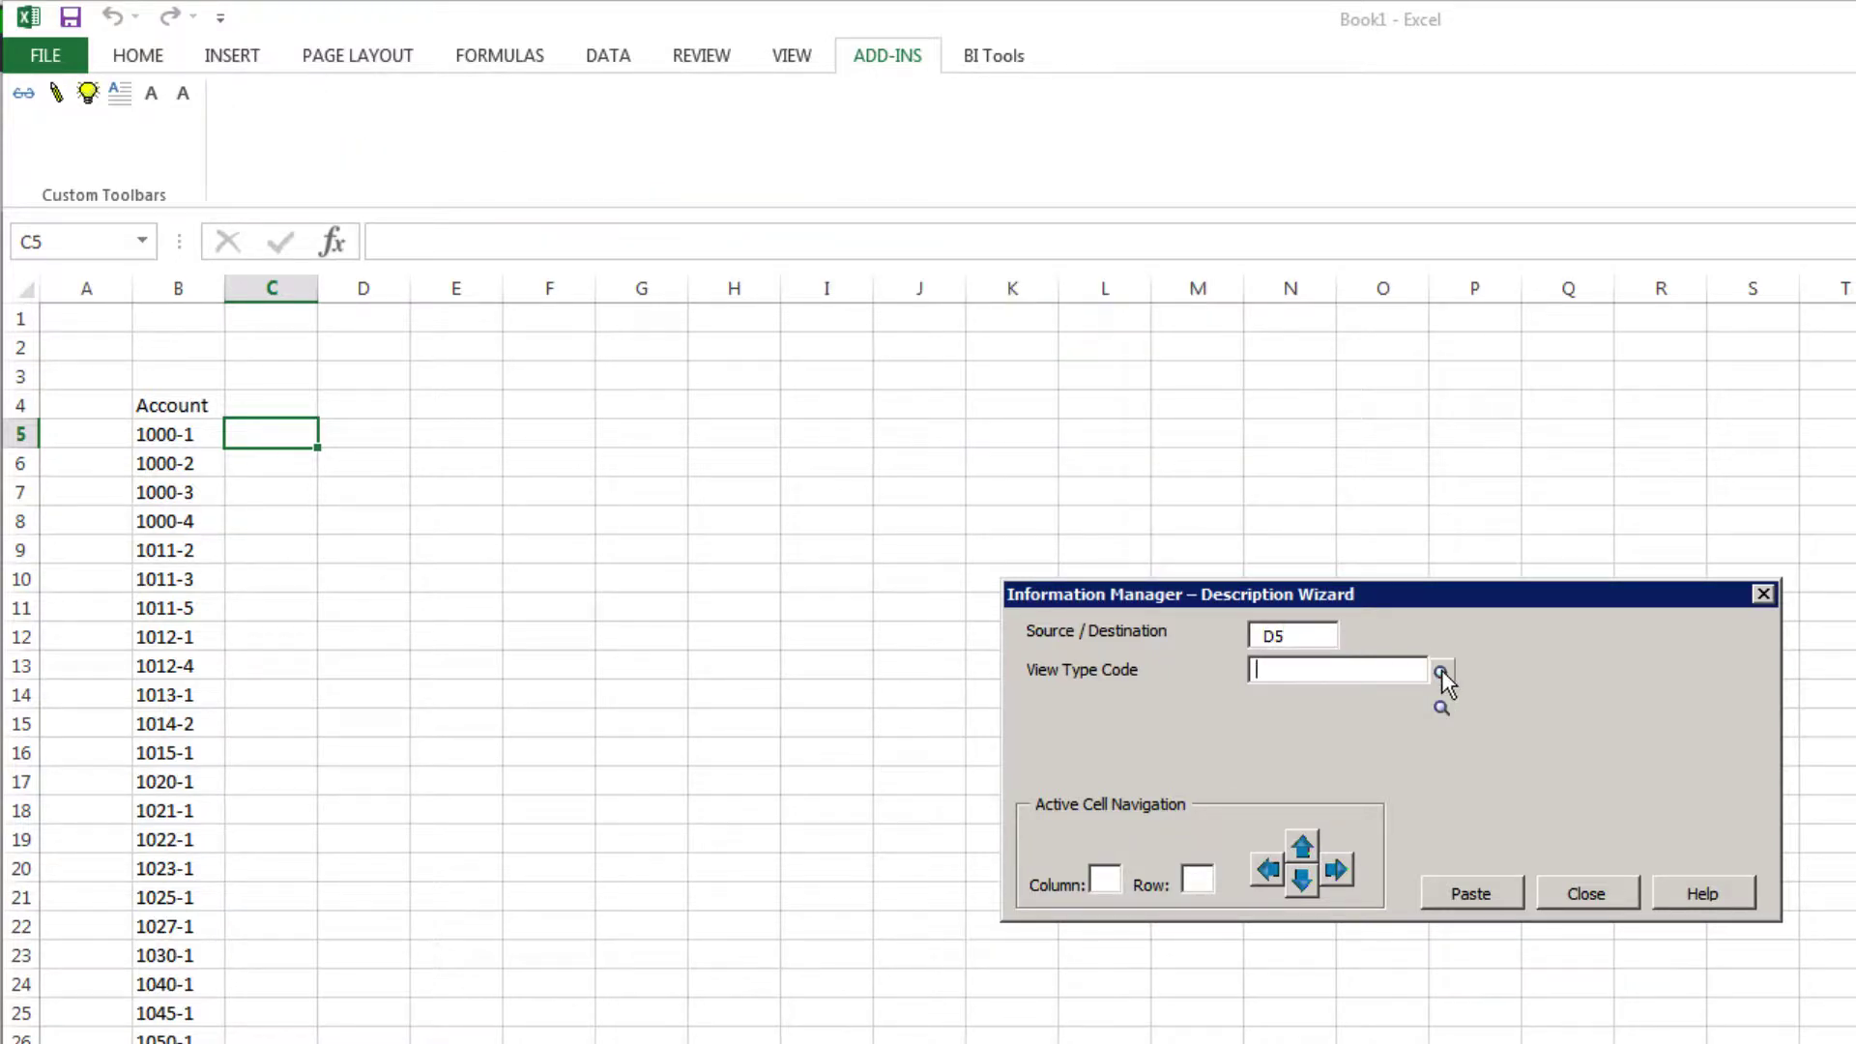
Choose view type GLFMTACCT and account 1000-1 for the description formula and paste it into C5
{"action": "left_click", "coordinate": [1441, 671]}
{"action": "left_click", "coordinate": [303, 323]}
{"action": "type", "text": "G"}
{"action": "left_click", "coordinate": [249, 413]}
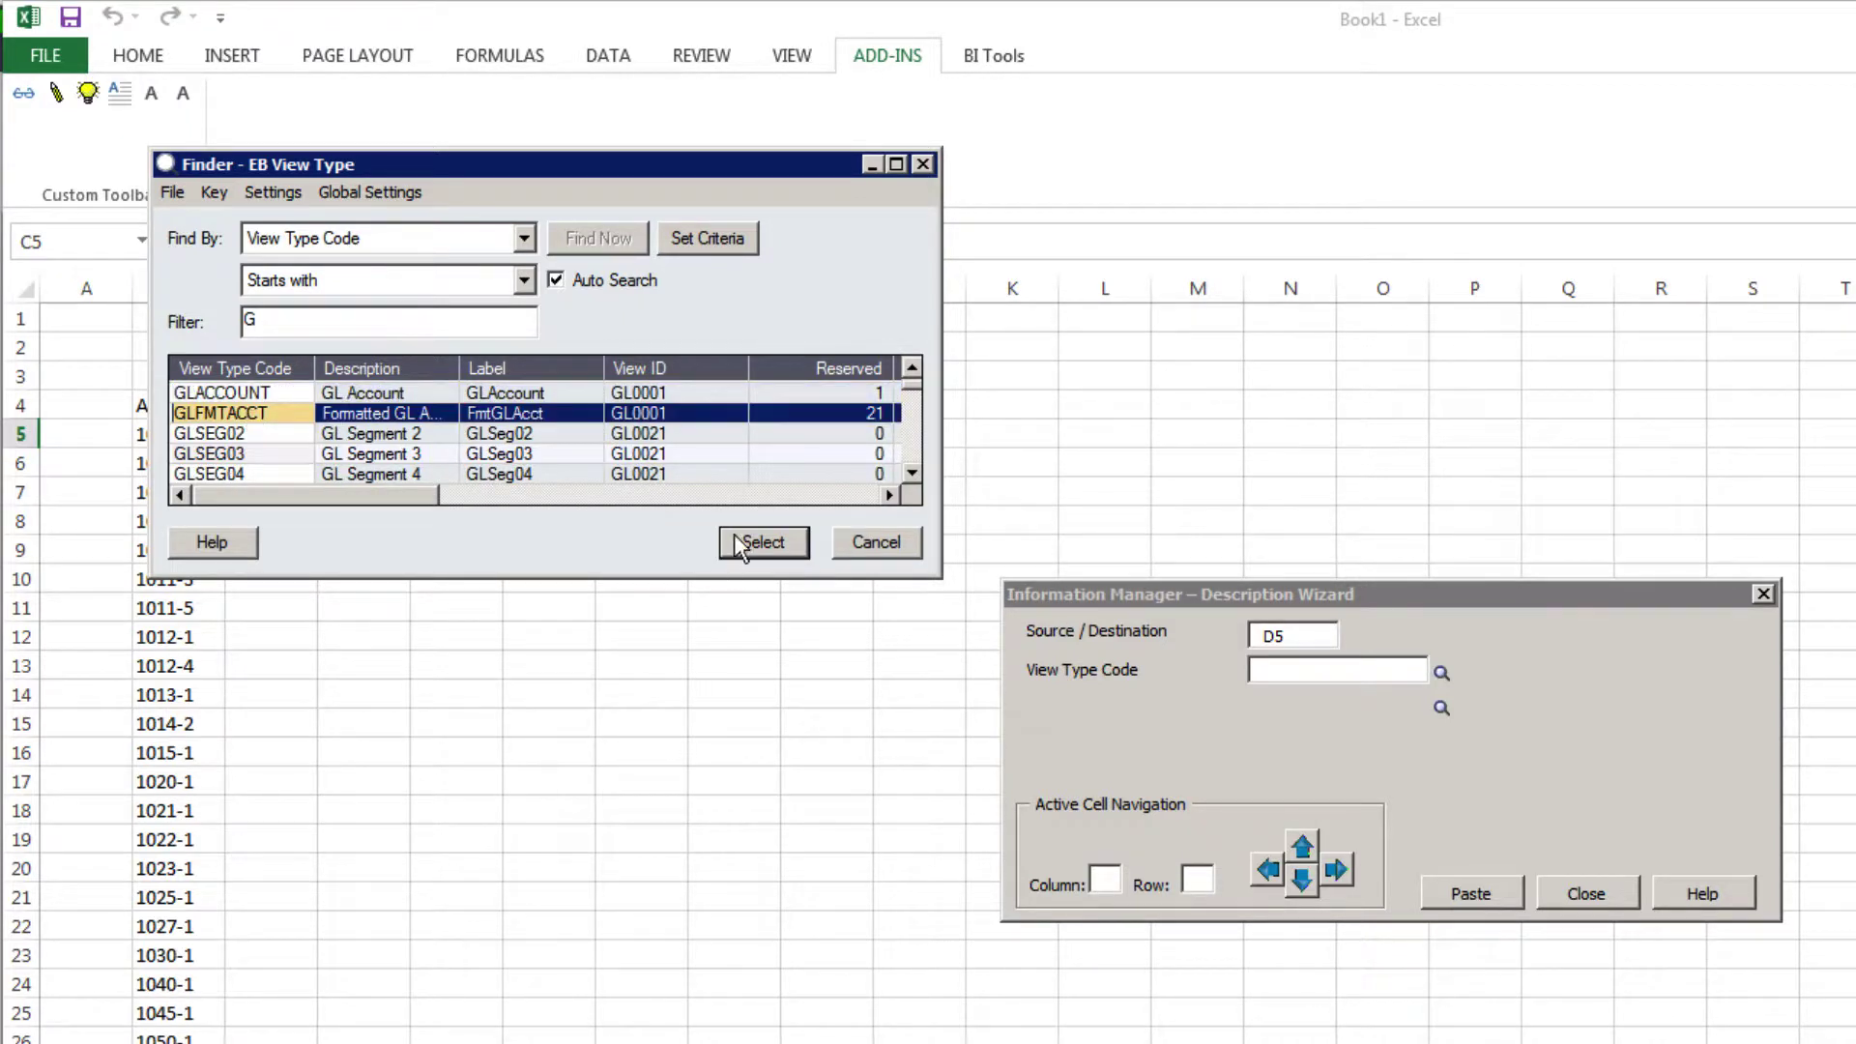
{"action": "left_click", "coordinate": [763, 541]}
{"action": "left_click", "coordinate": [1442, 707]}
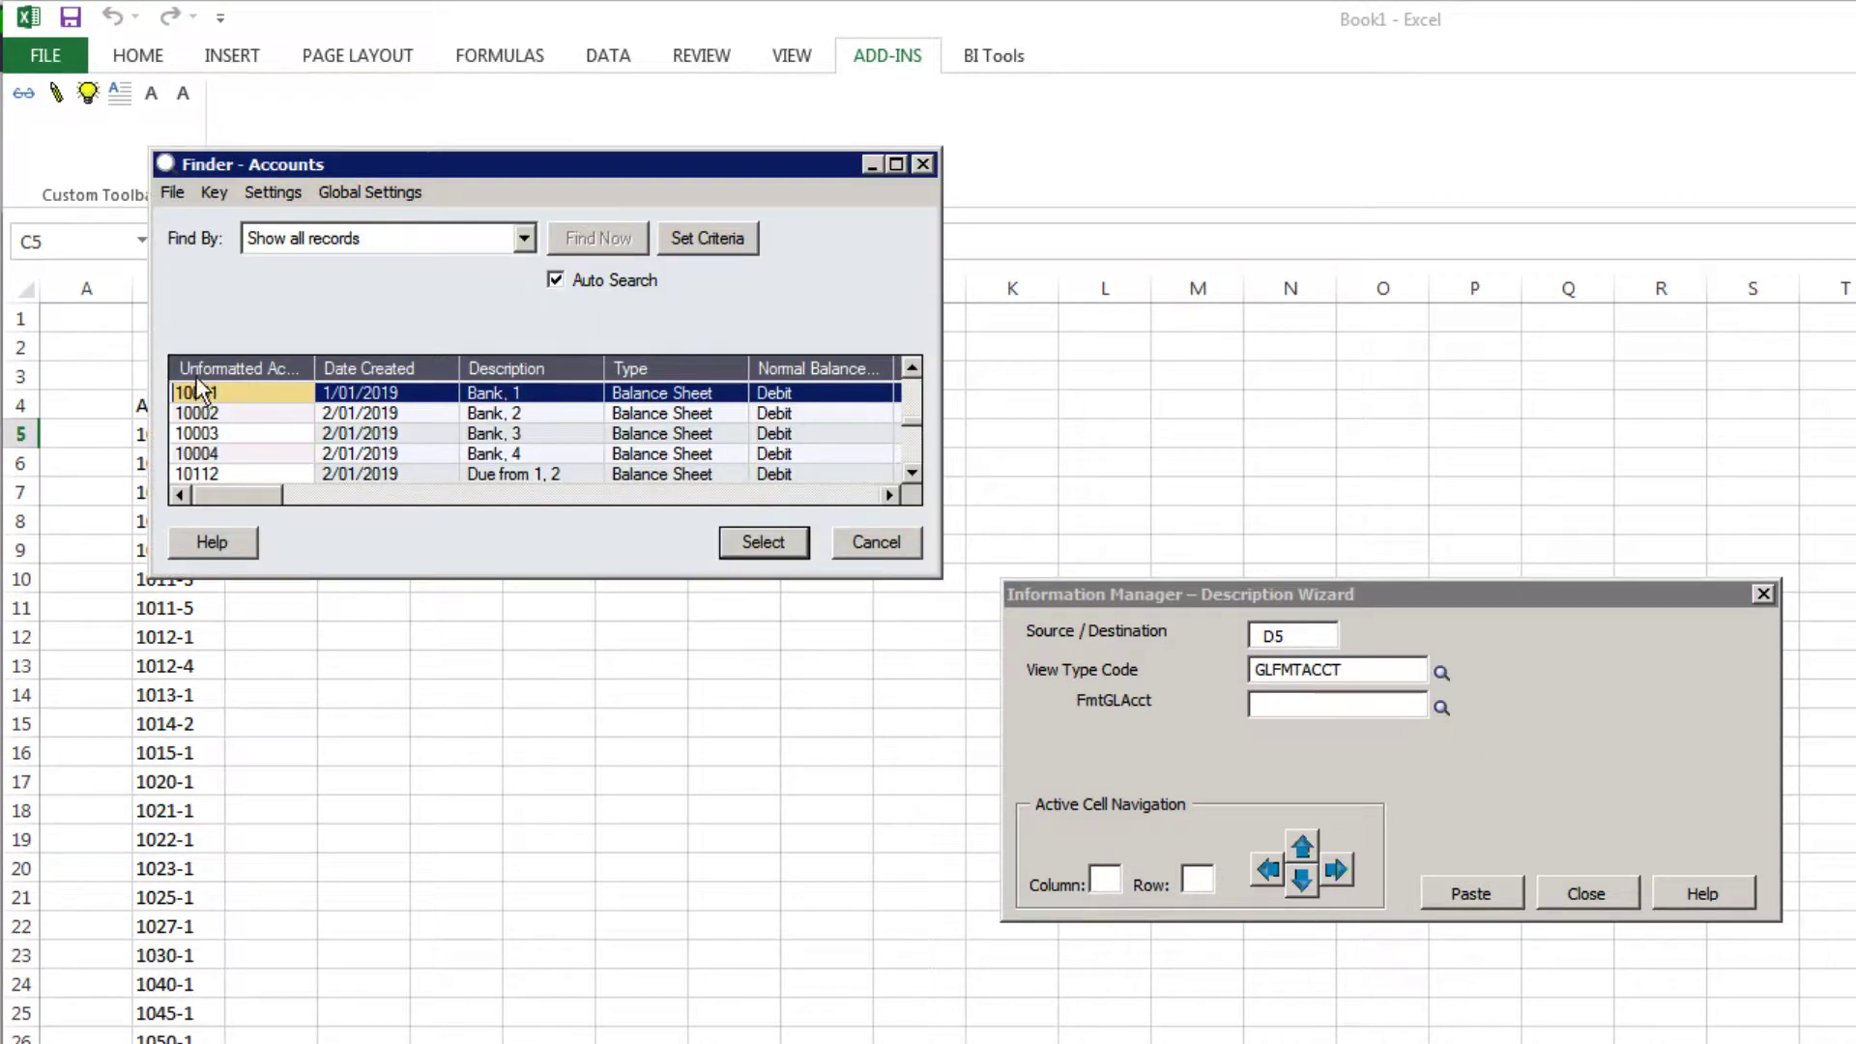
{"action": "left_click", "coordinate": [763, 541]}
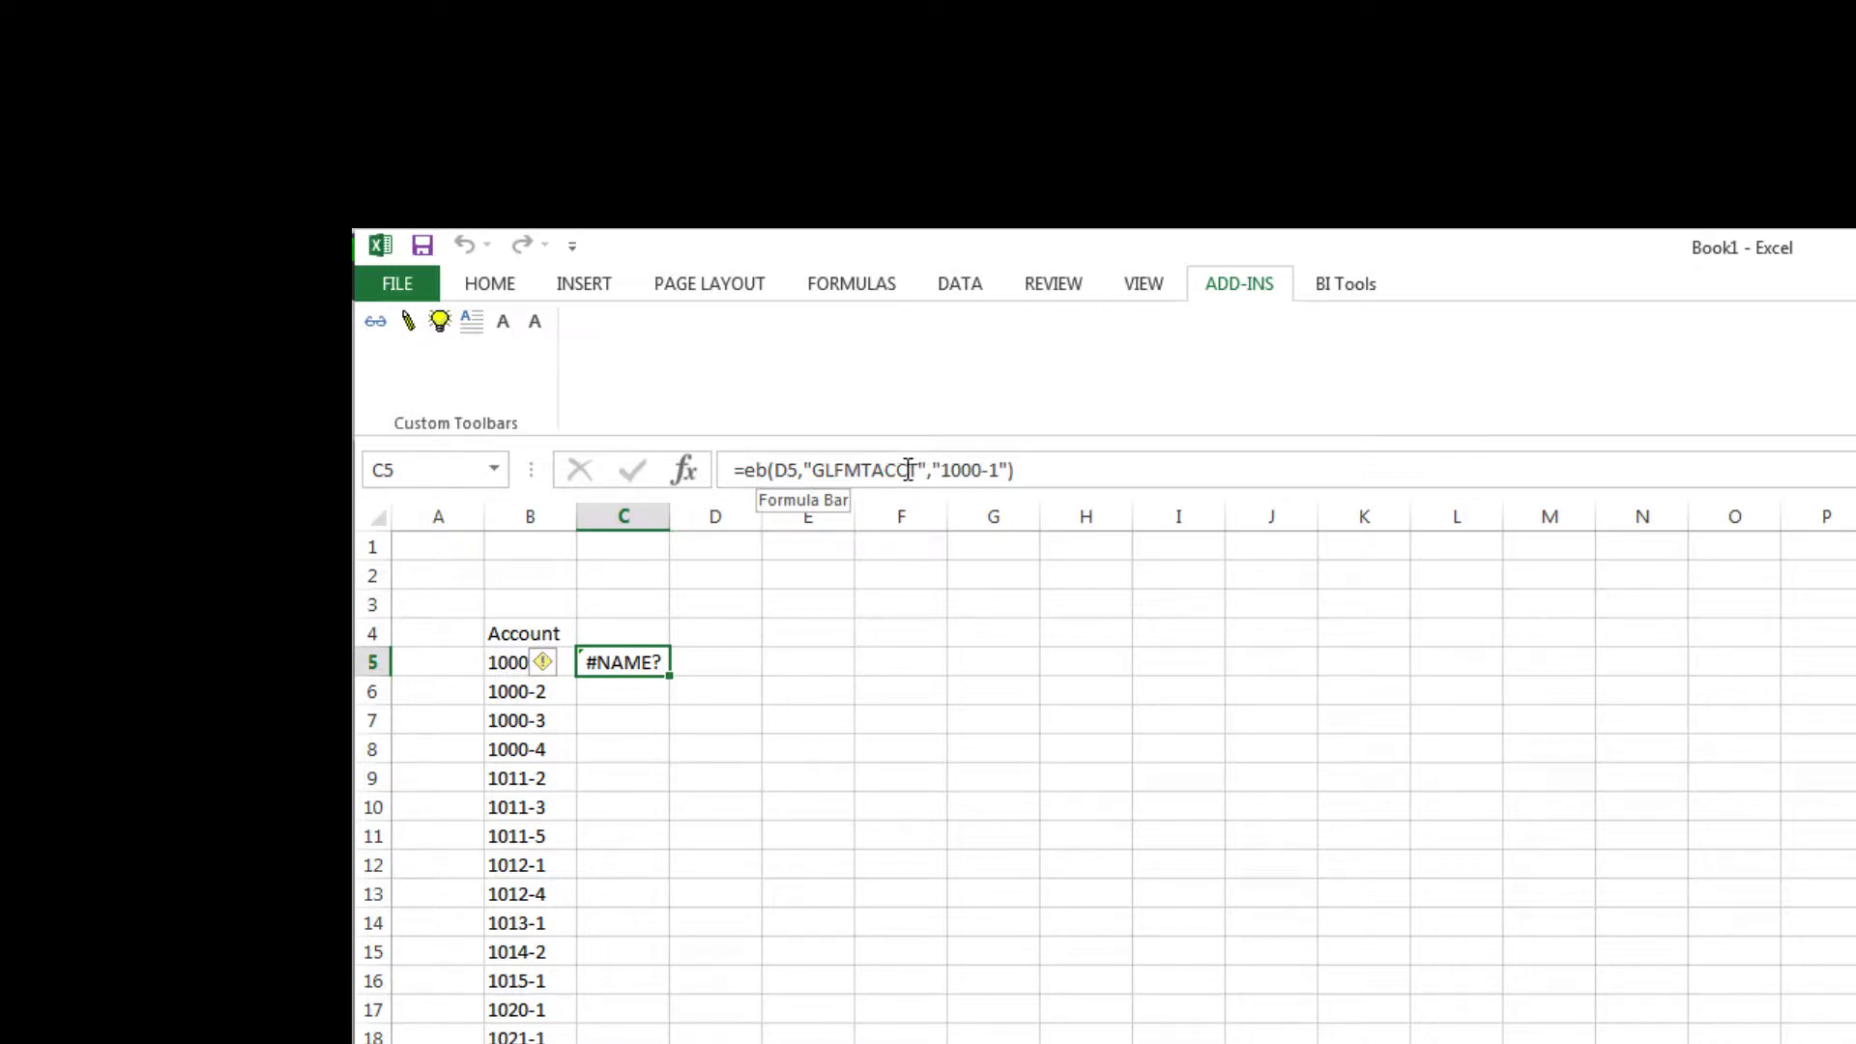
Replace the fixed account number in the C5 description formula with a reference to cell B5
{"action": "left_click_drag", "start_coordinate": [934, 469], "coordinate": [1009, 471]}
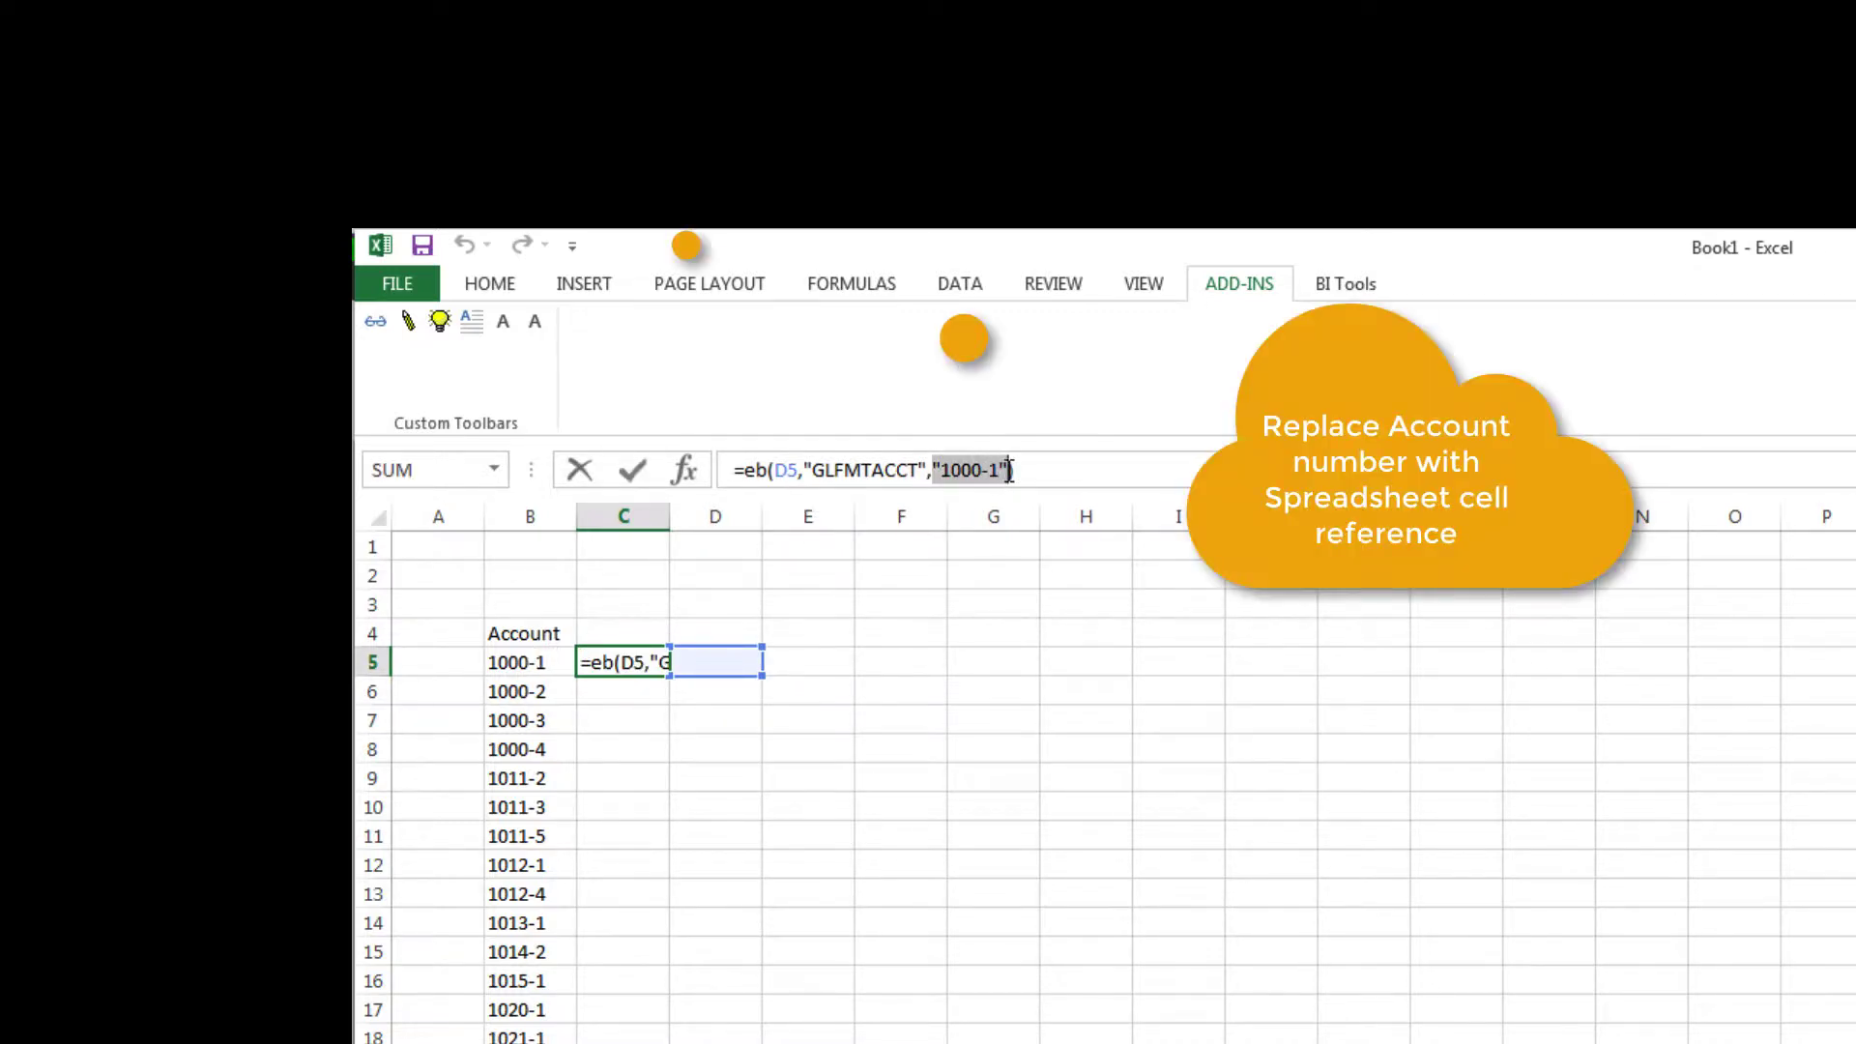
{"action": "key", "text": "Delete"}
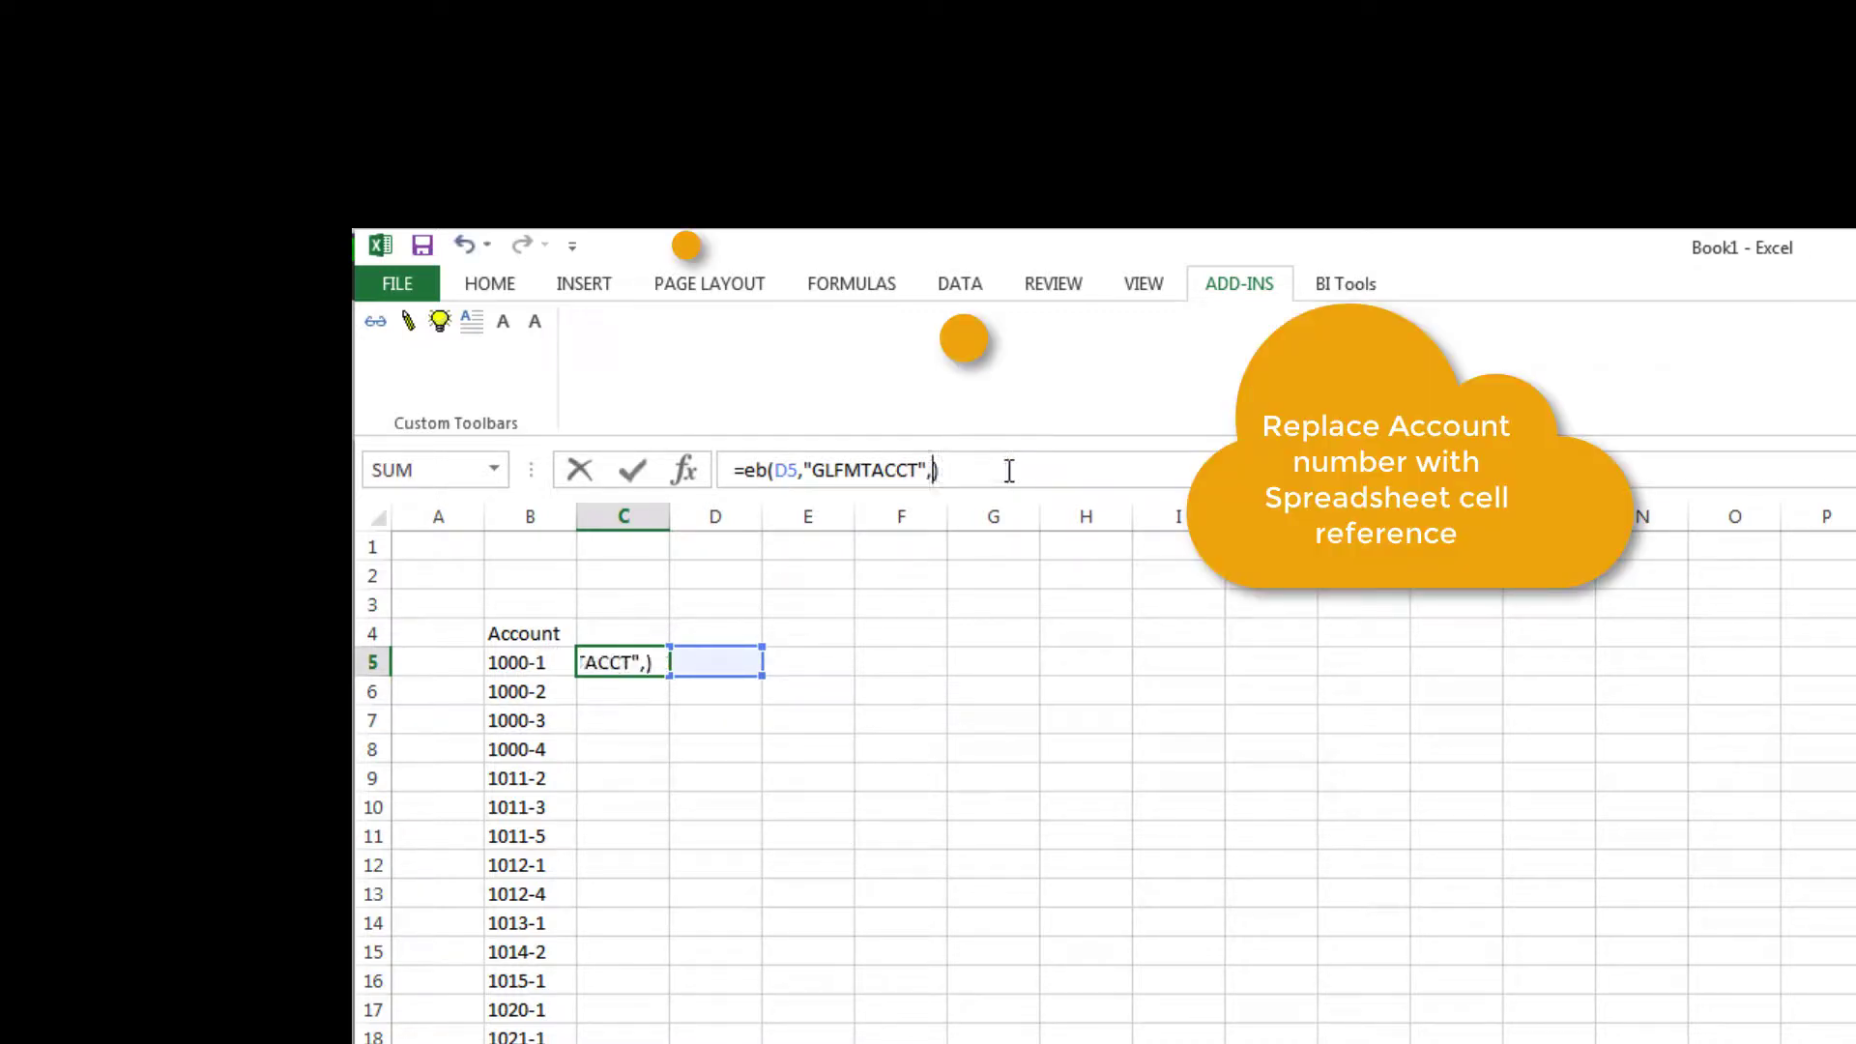
{"action": "left_click", "coordinate": [513, 660]}
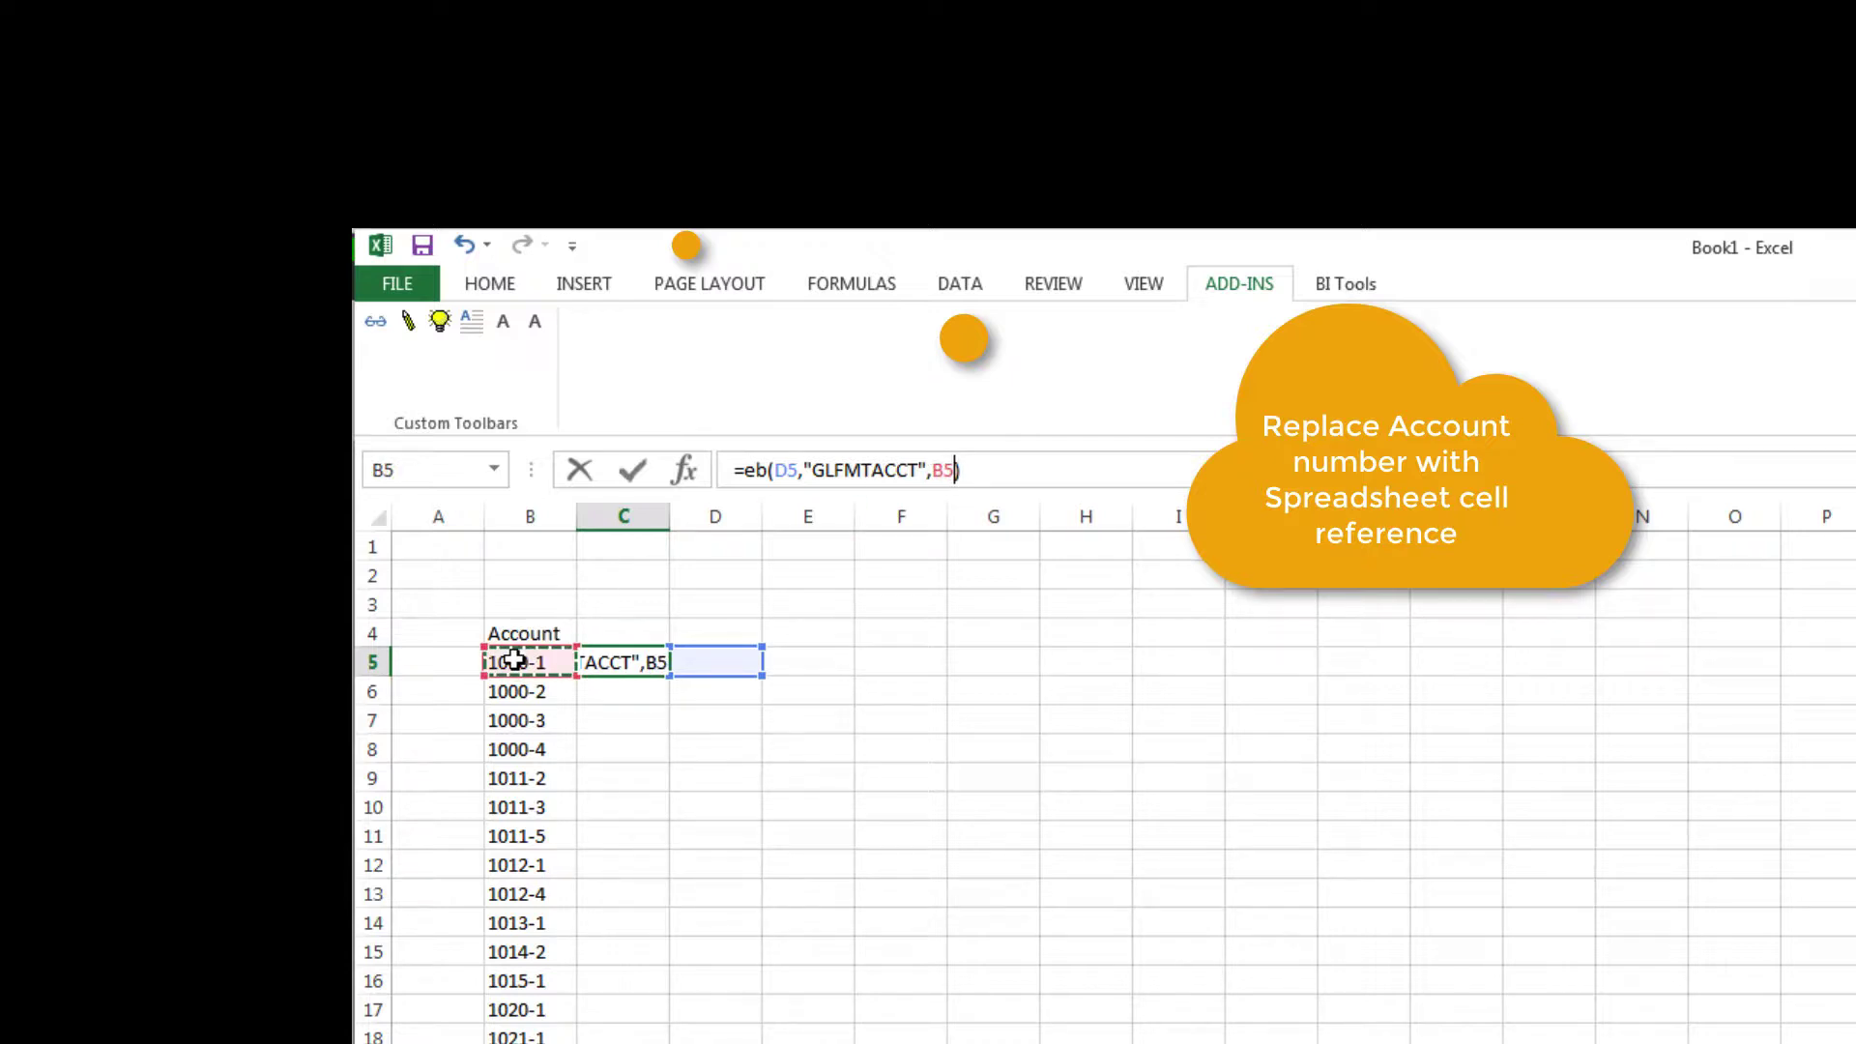
{"action": "key", "text": "Return"}
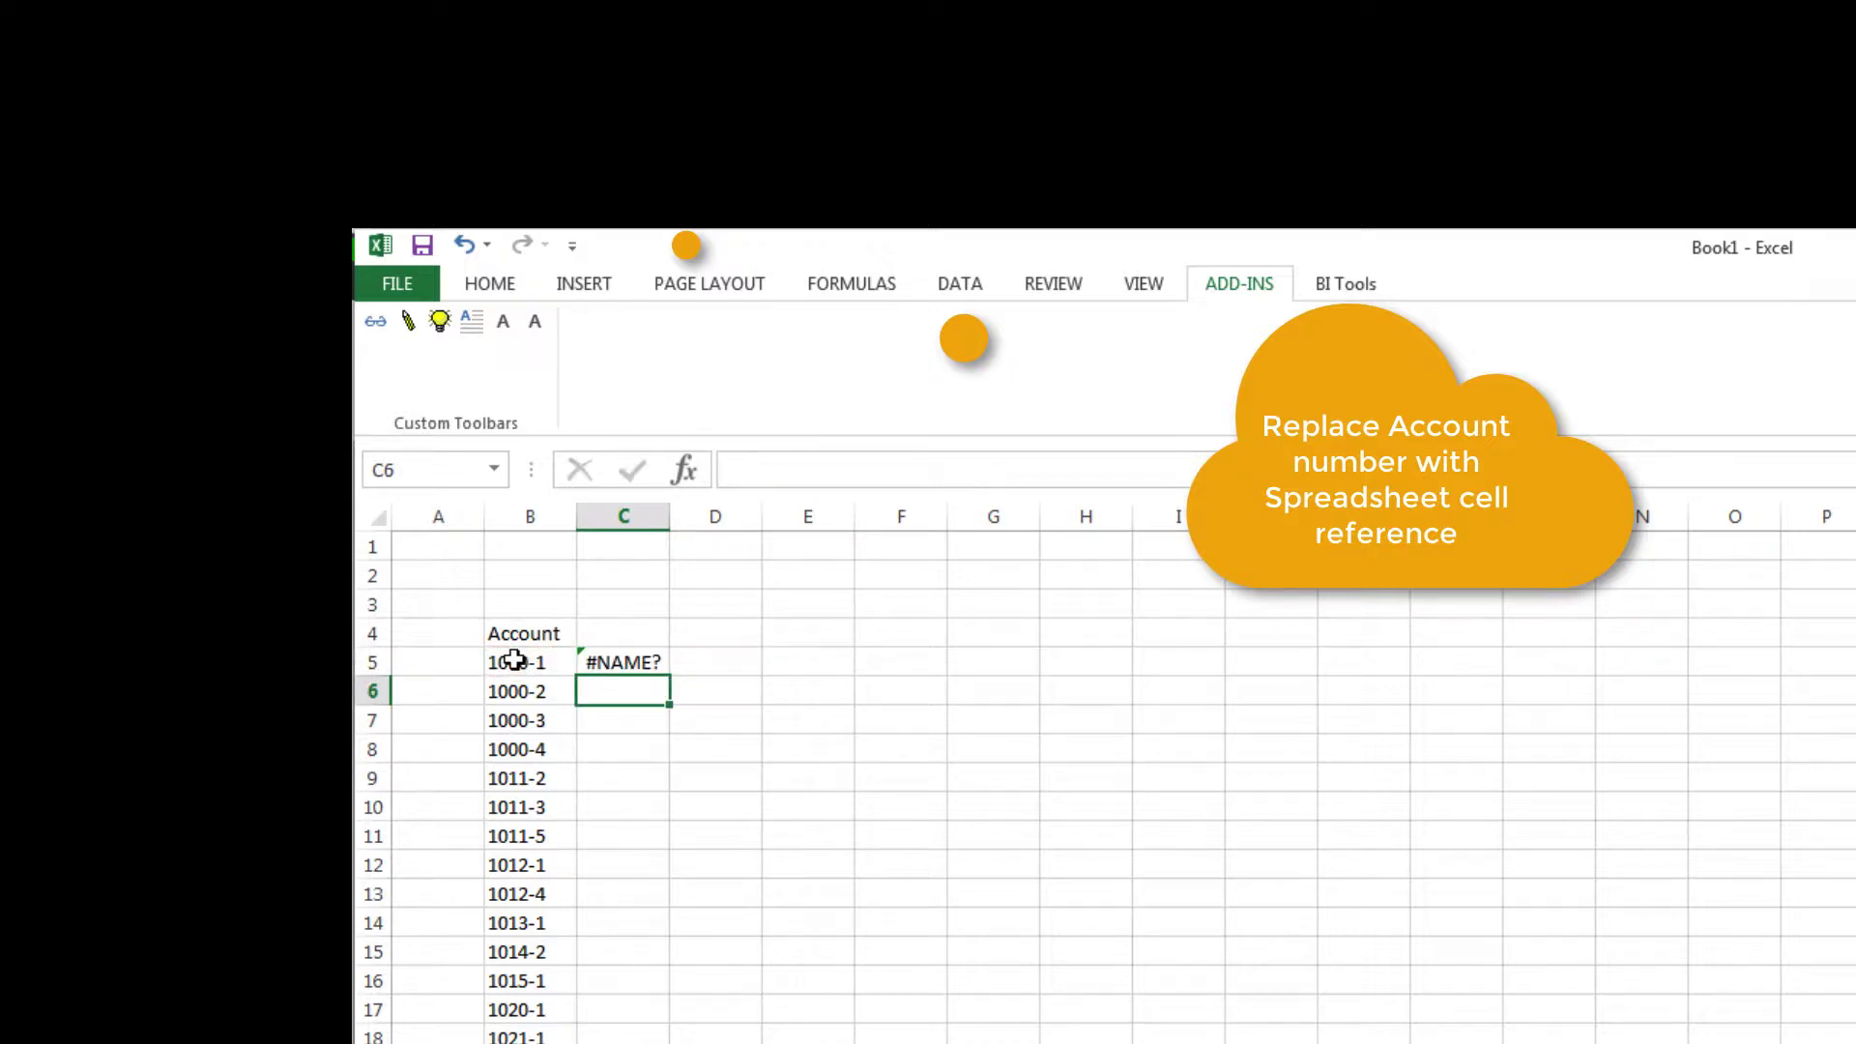
Copy the C5 formula down column C for all listed accounts and read the account descriptions from Sage 300 into the sheet
{"action": "left_click", "coordinate": [619, 658]}
{"action": "left_click_drag", "start_coordinate": [670, 675], "coordinate": [671, 1043]}
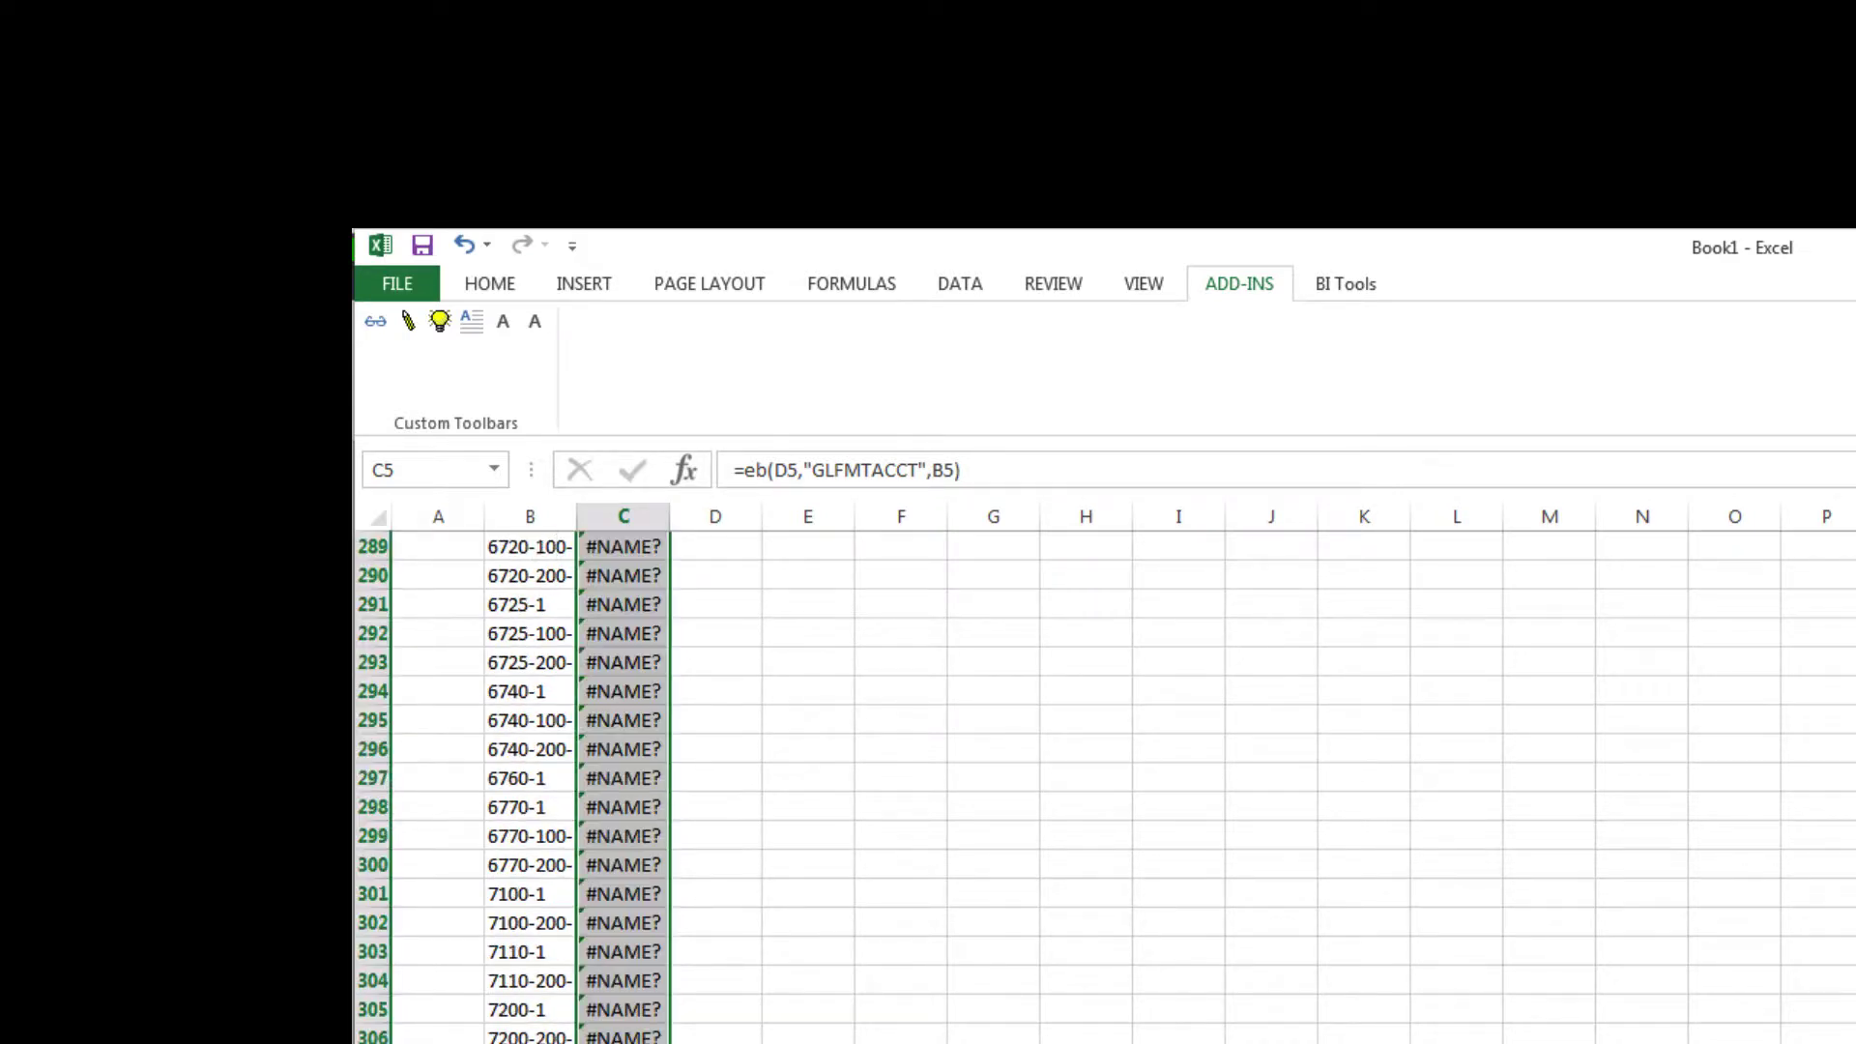
{"action": "left_click", "coordinate": [375, 322]}
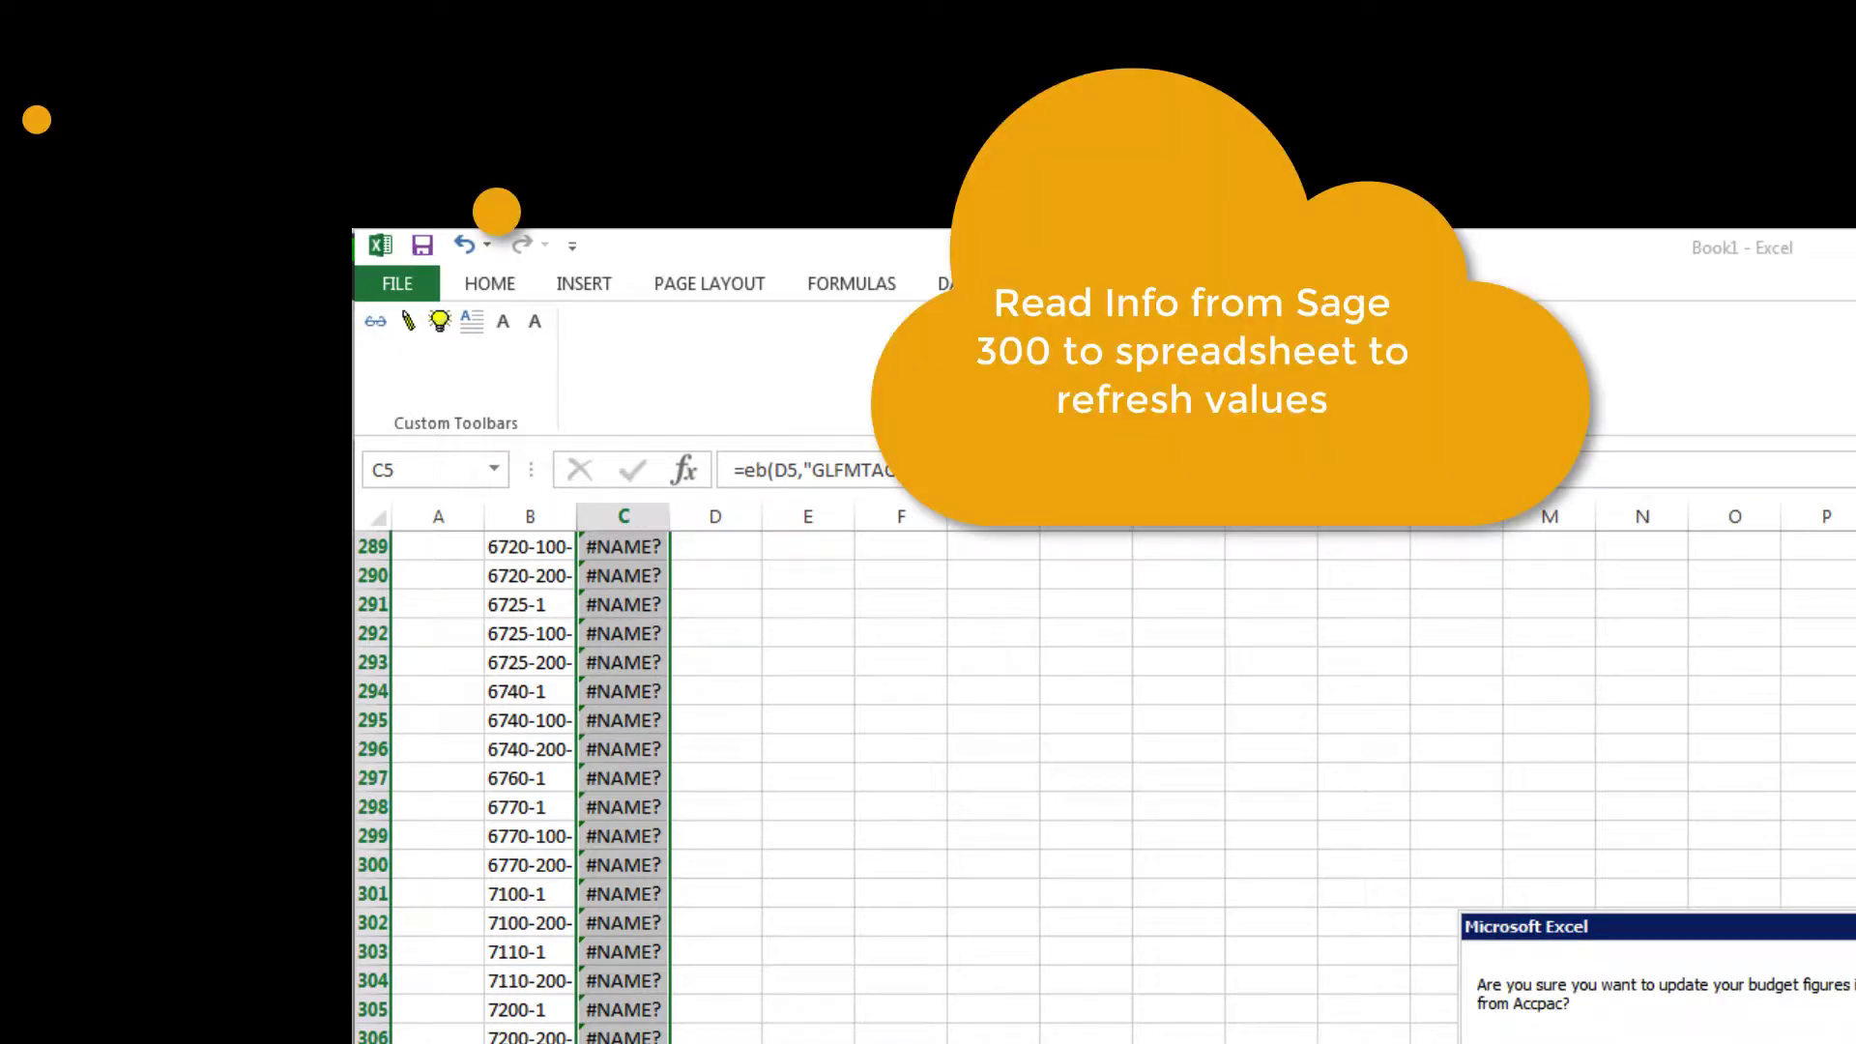
{"action": "key", "text": "Return"}
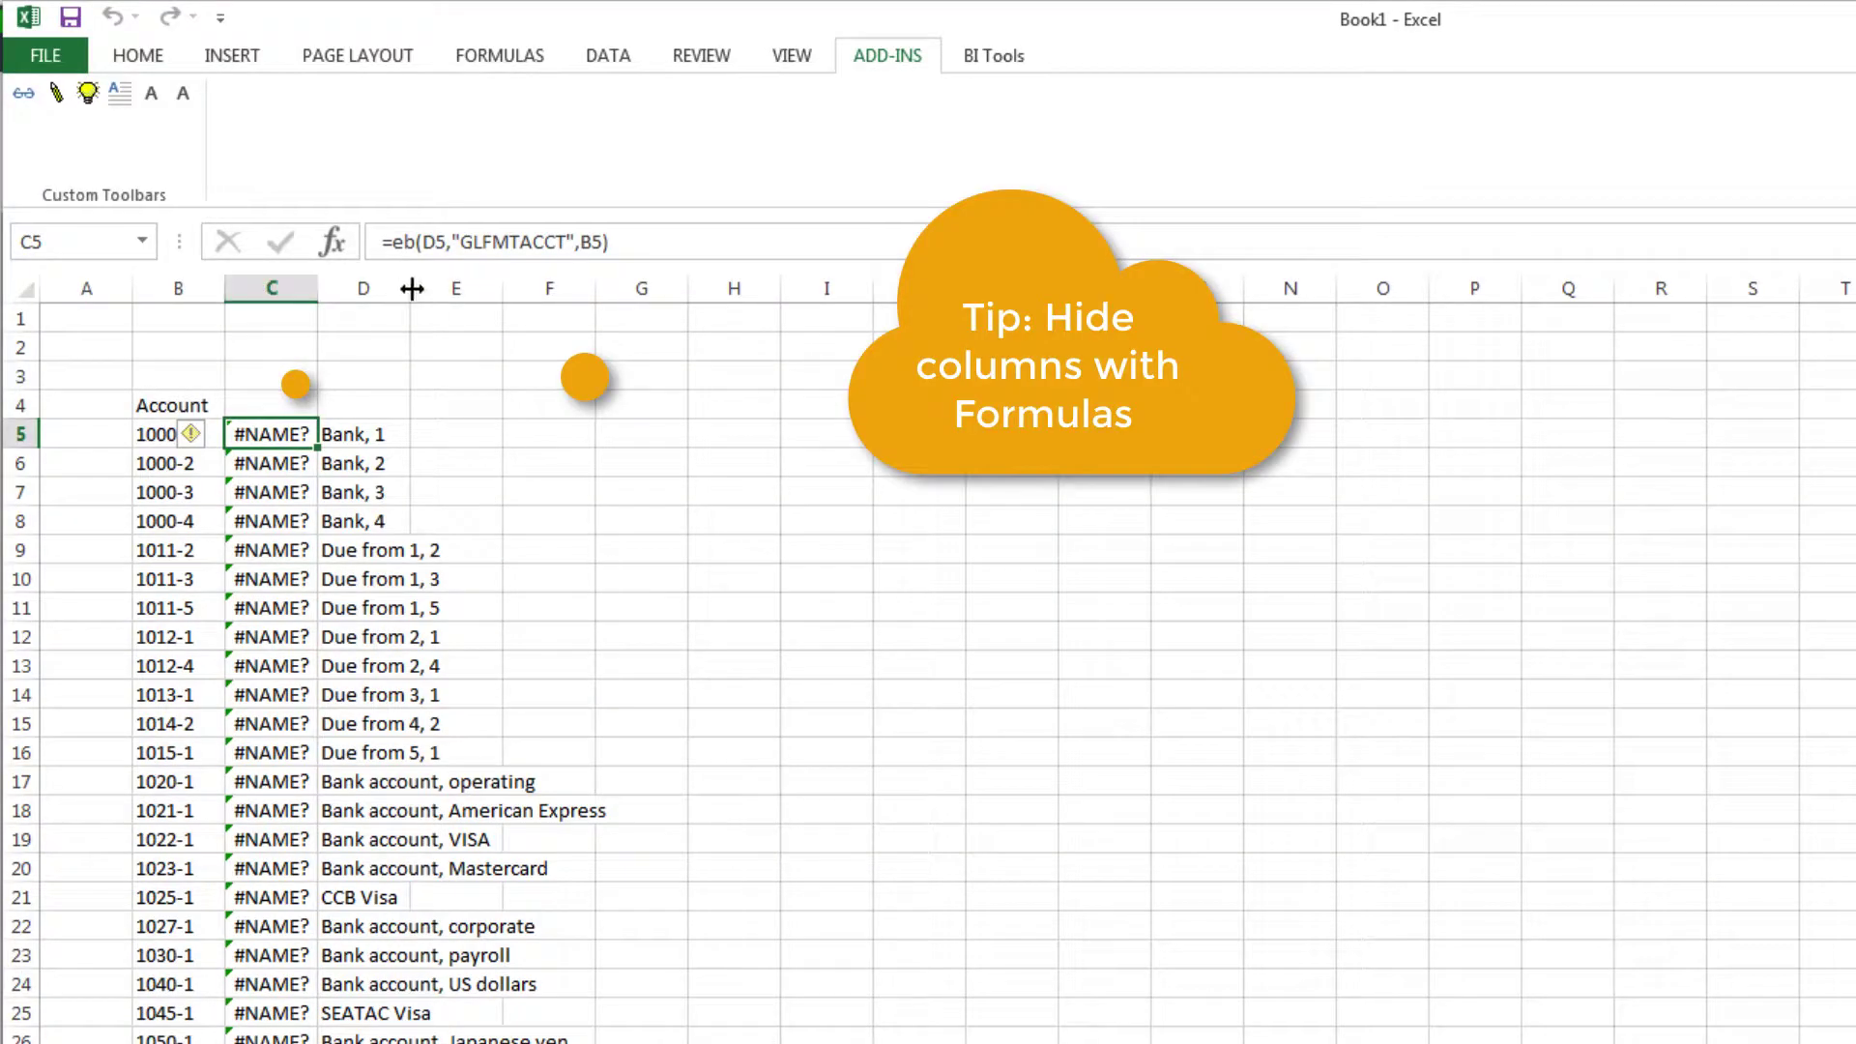
Widen column D to fit the account descriptions and enter the budget dates 20200101 in E1 and 20200201 in F1
{"action": "double_click", "coordinate": [409, 288]}
{"action": "left_click", "coordinate": [815, 338]}
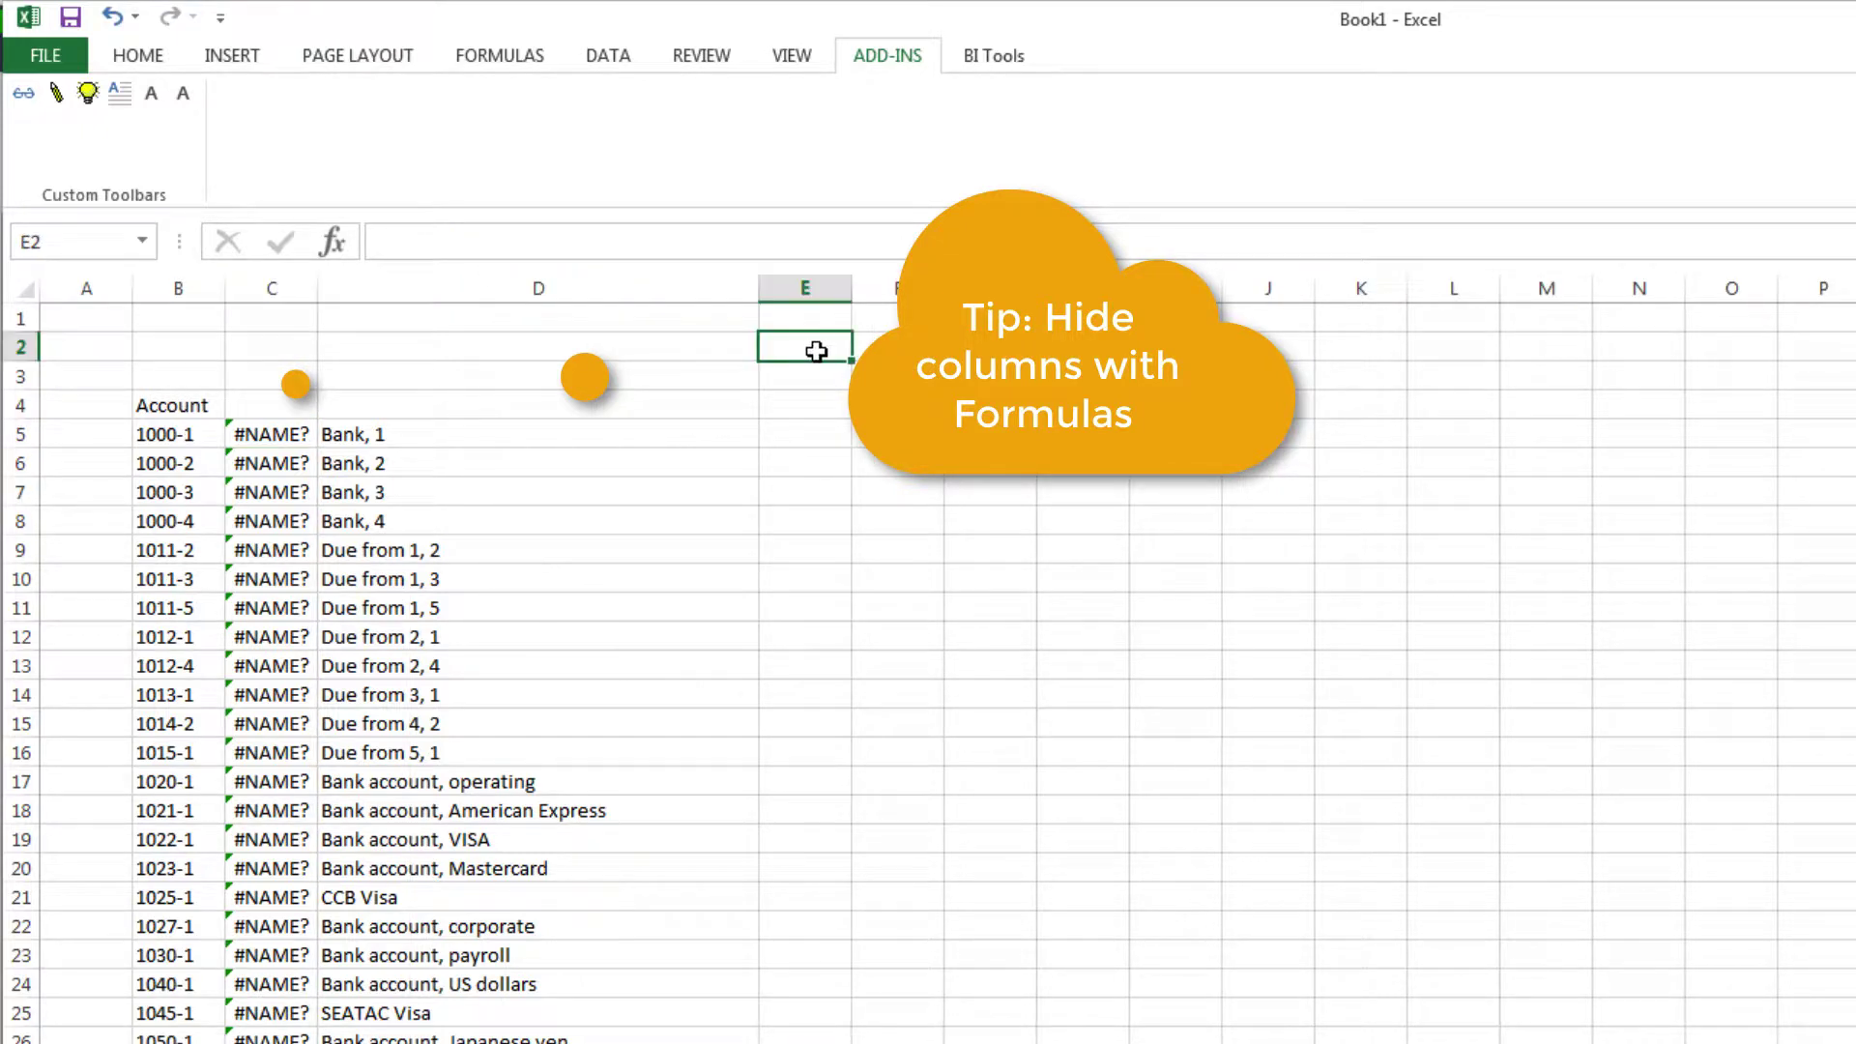
{"action": "left_click", "coordinate": [809, 319]}
{"action": "type", "text": "20200101"}
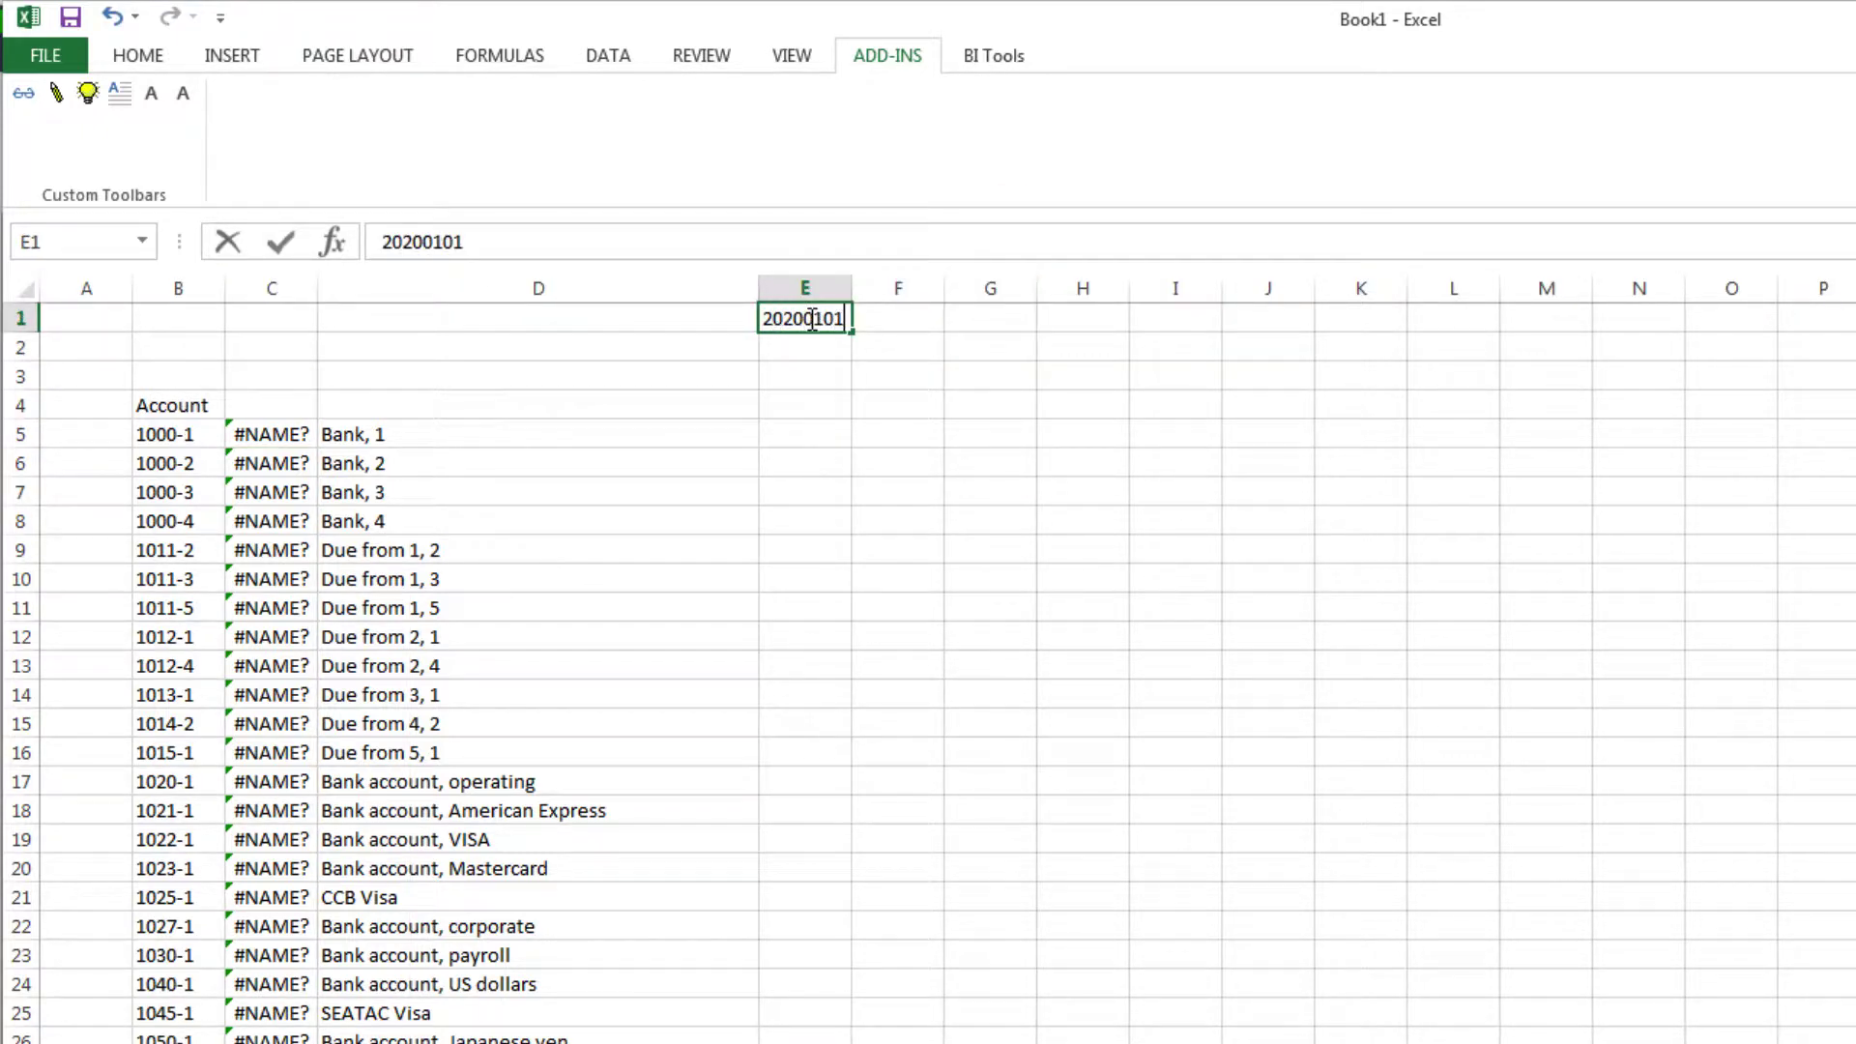
{"action": "key", "text": "Tab"}
{"action": "type", "text": "20200201"}
{"action": "key", "text": "Return"}
Enter year 2020 and periods 01 and 02 as text below the two dates, and extend the three header rows through period 12 in column P
{"action": "type", "text": "2020"}
{"action": "key", "text": "Tab"}
{"action": "type", "text": "'2020"}
{"action": "key", "text": "Return"}
{"action": "type", "text": "'01"}
{"action": "key", "text": "Return"}
{"action": "key", "text": "Right"}
{"action": "key", "text": "Up"}
{"action": "type", "text": "'02"}
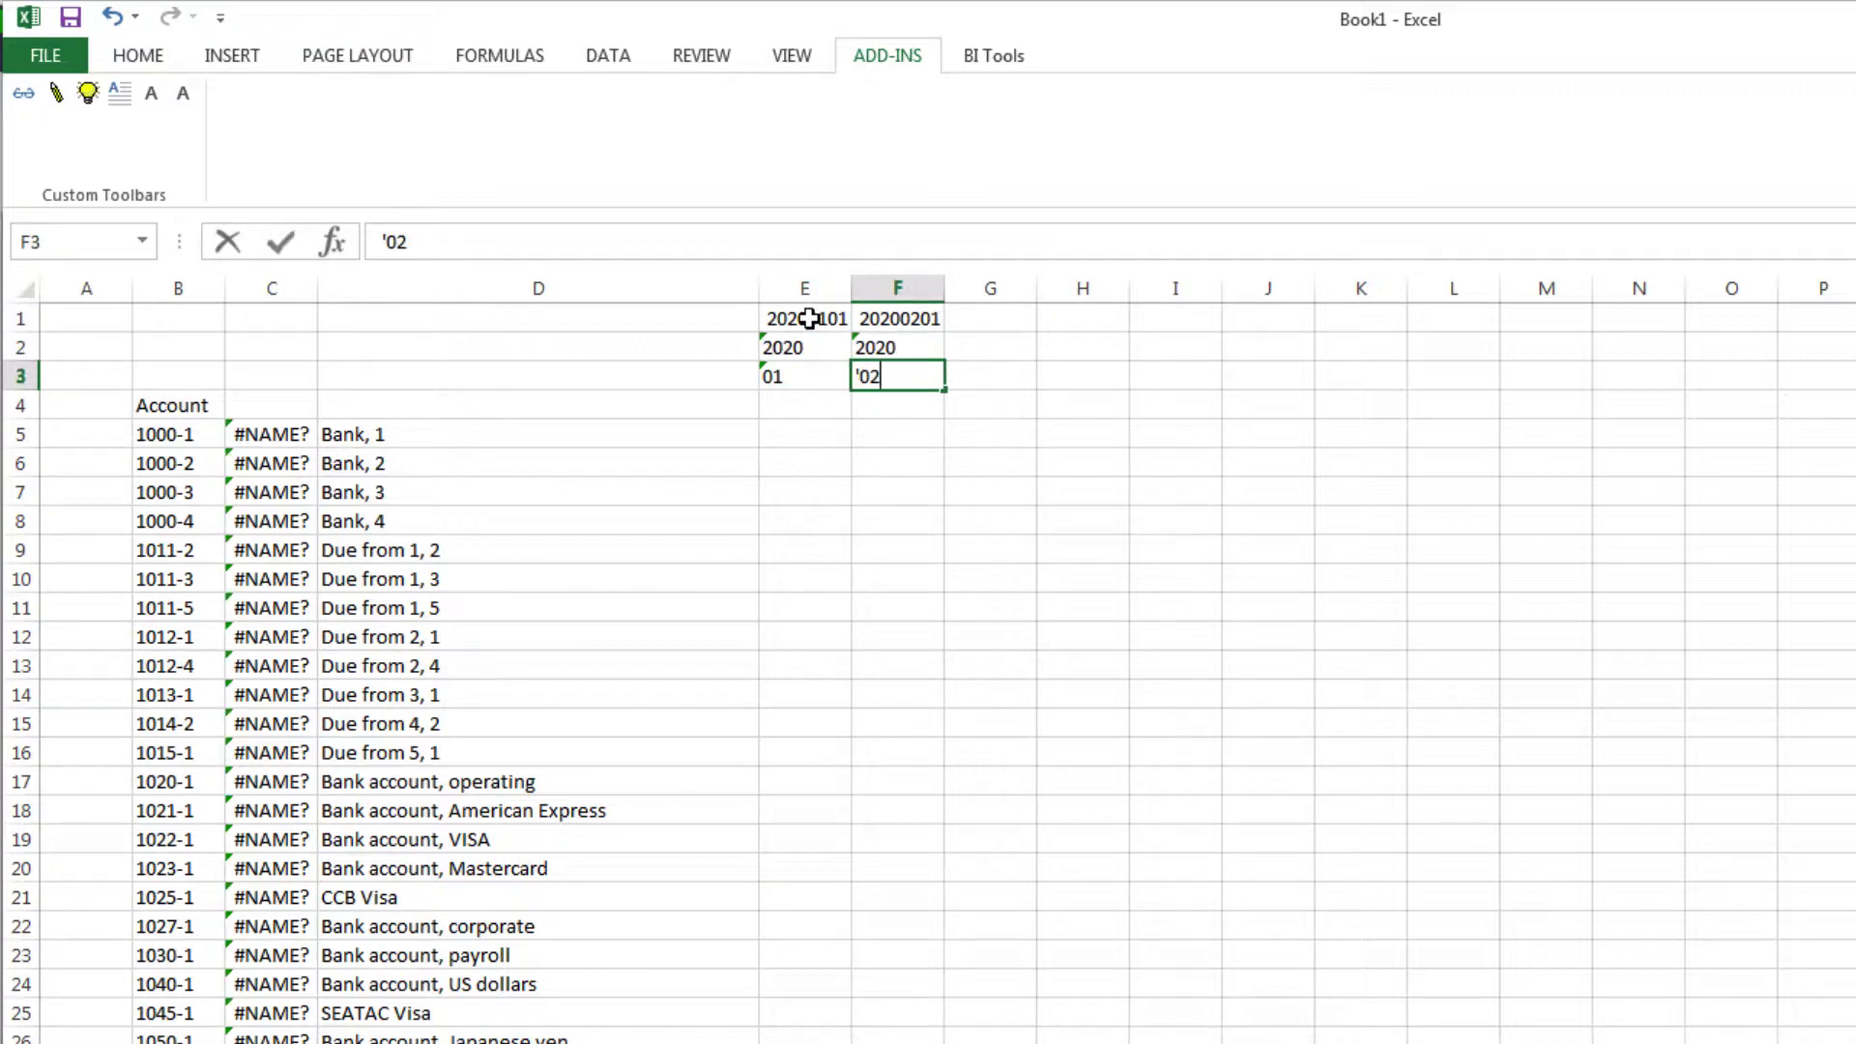
{"action": "key", "text": "Return"}
{"action": "left_click_drag", "start_coordinate": [797, 313], "coordinate": [1844, 343]}
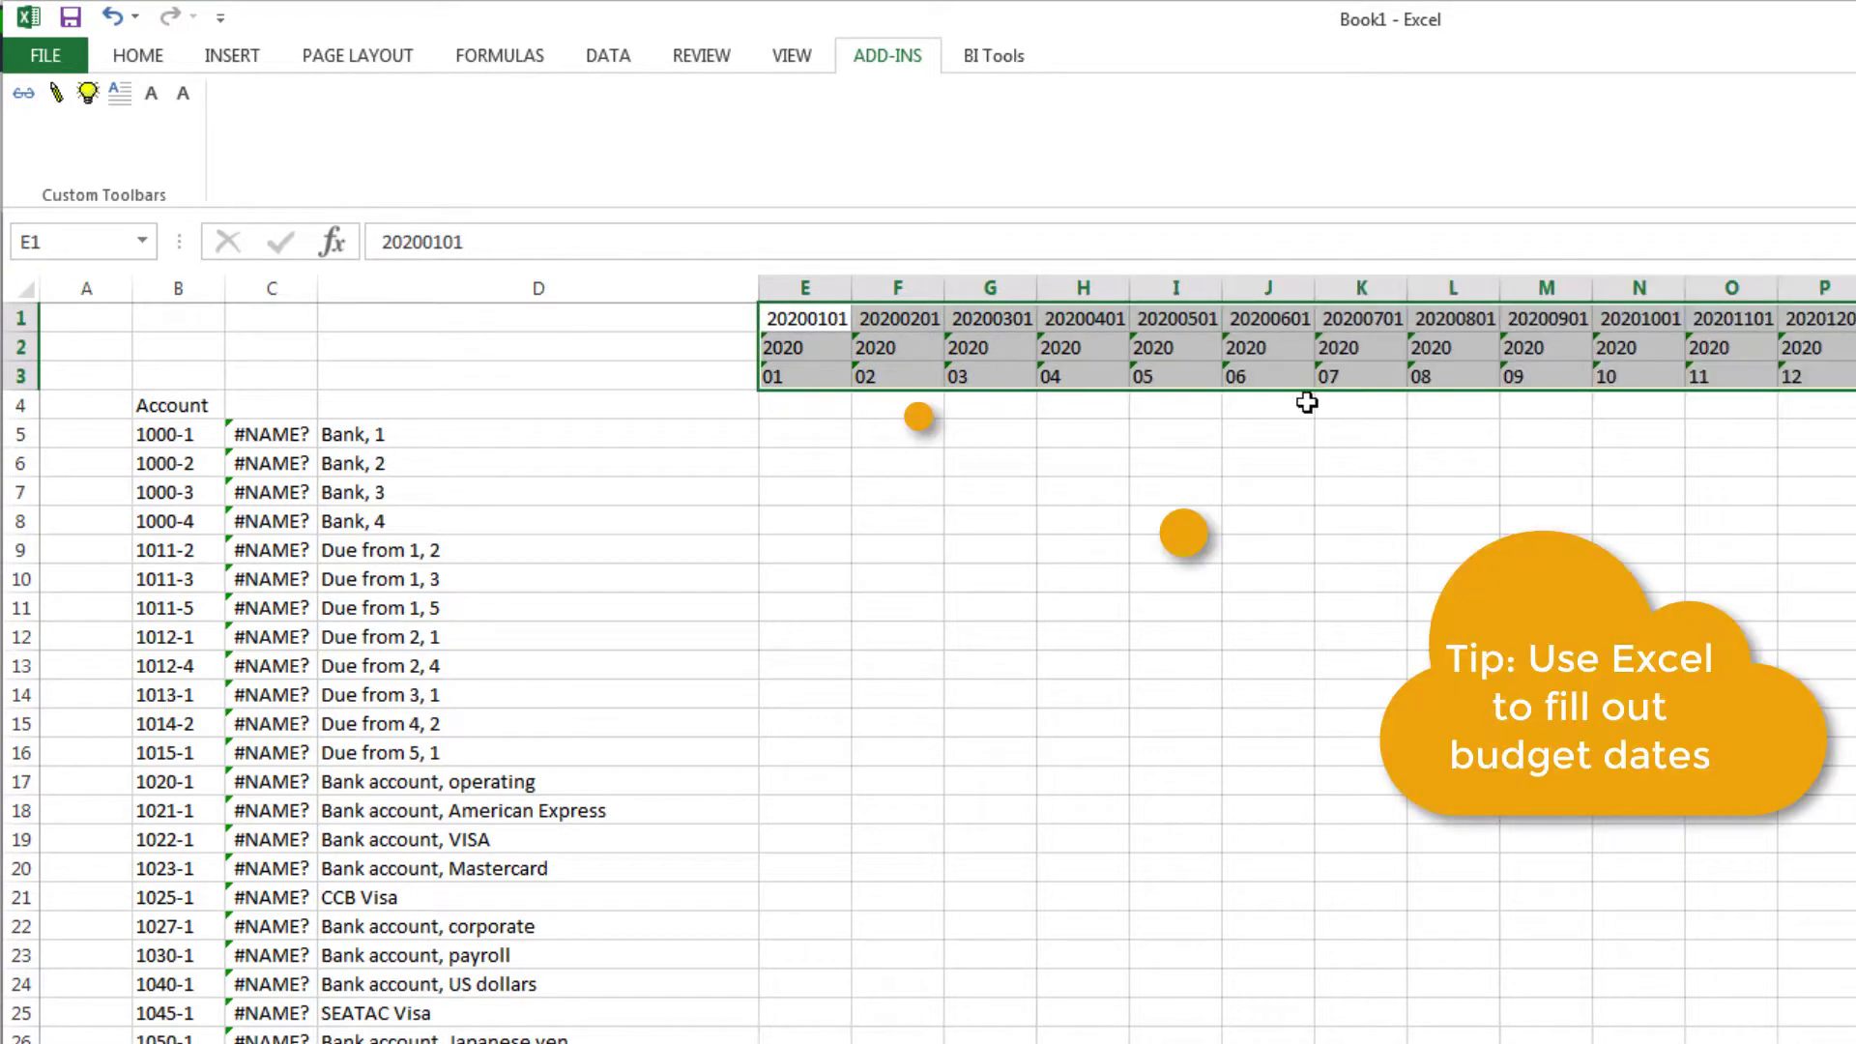
Enter a forecast budget of 1000 in E5 for the first account and period
{"action": "left_click", "coordinate": [803, 440]}
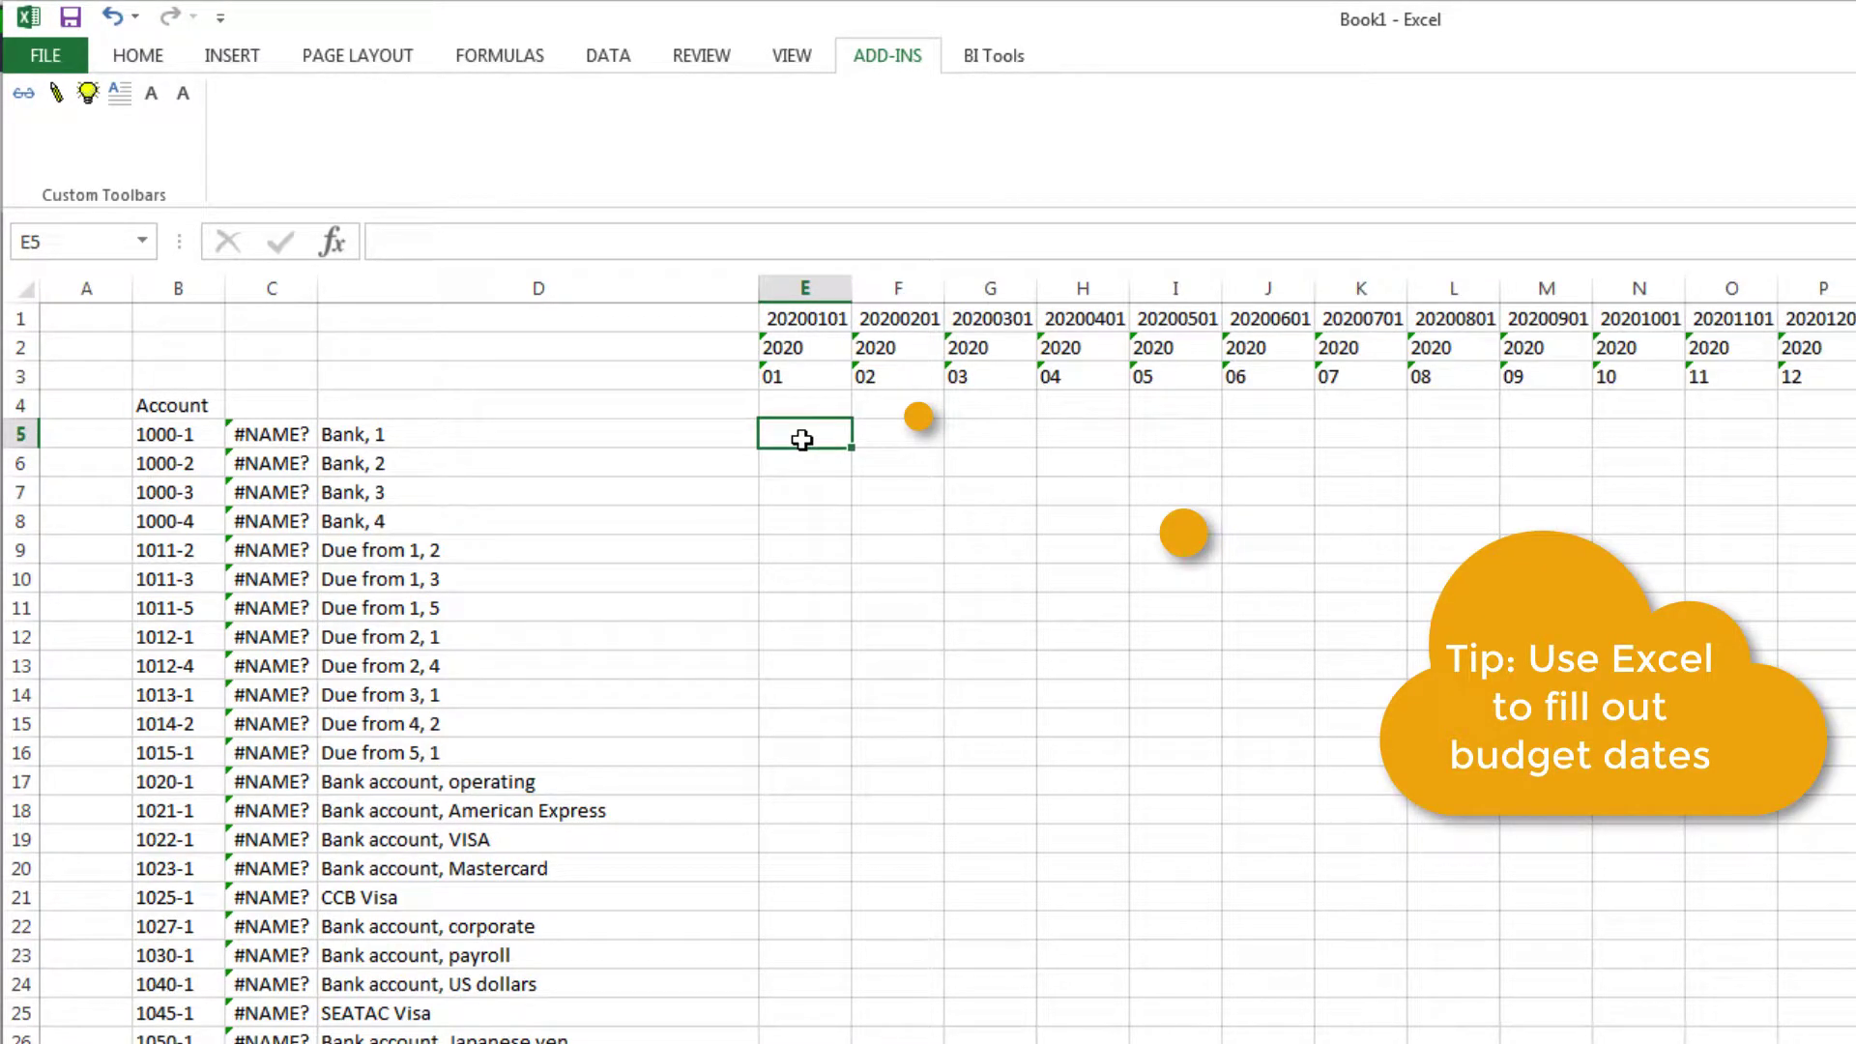
{"action": "type", "text": "1000"}
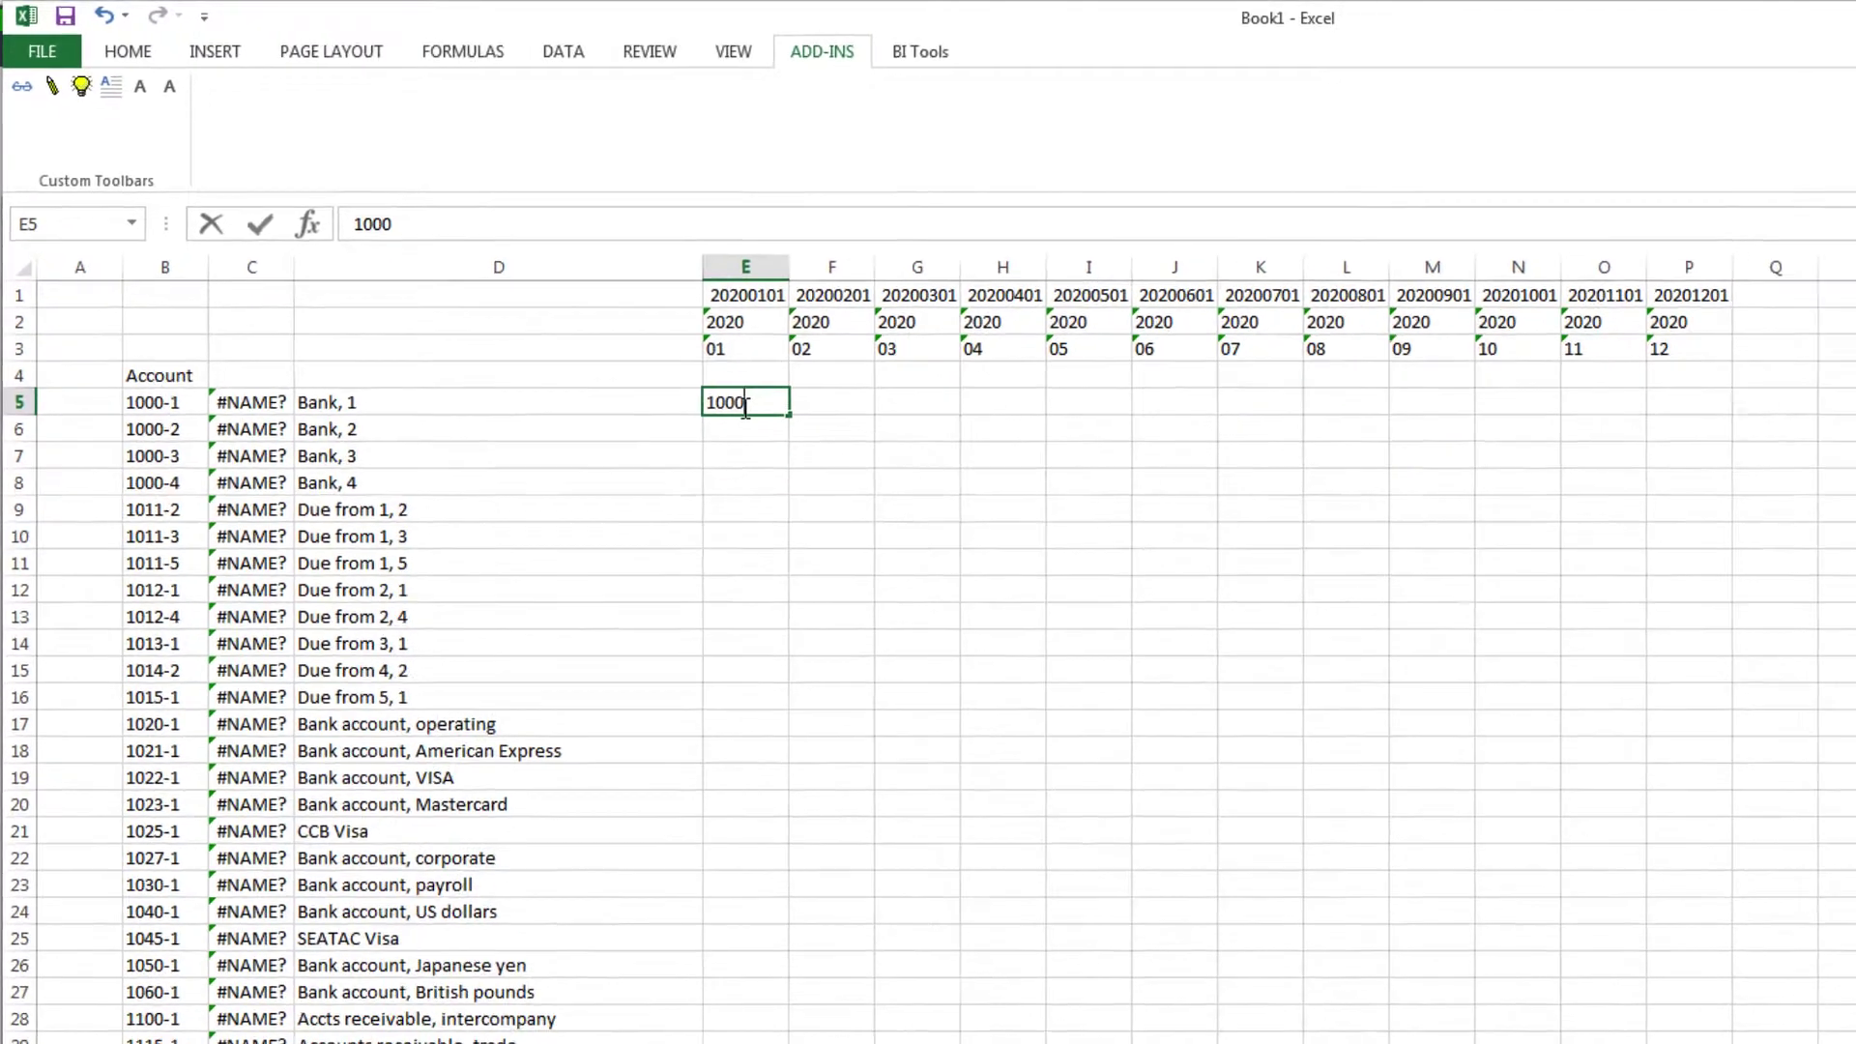
{"action": "key", "text": "Return"}
Copy the date, year and period headers in E1:P3 to the block starting at R1
{"action": "left_click_drag", "start_coordinate": [541, 218], "coordinate": [1257, 251]}
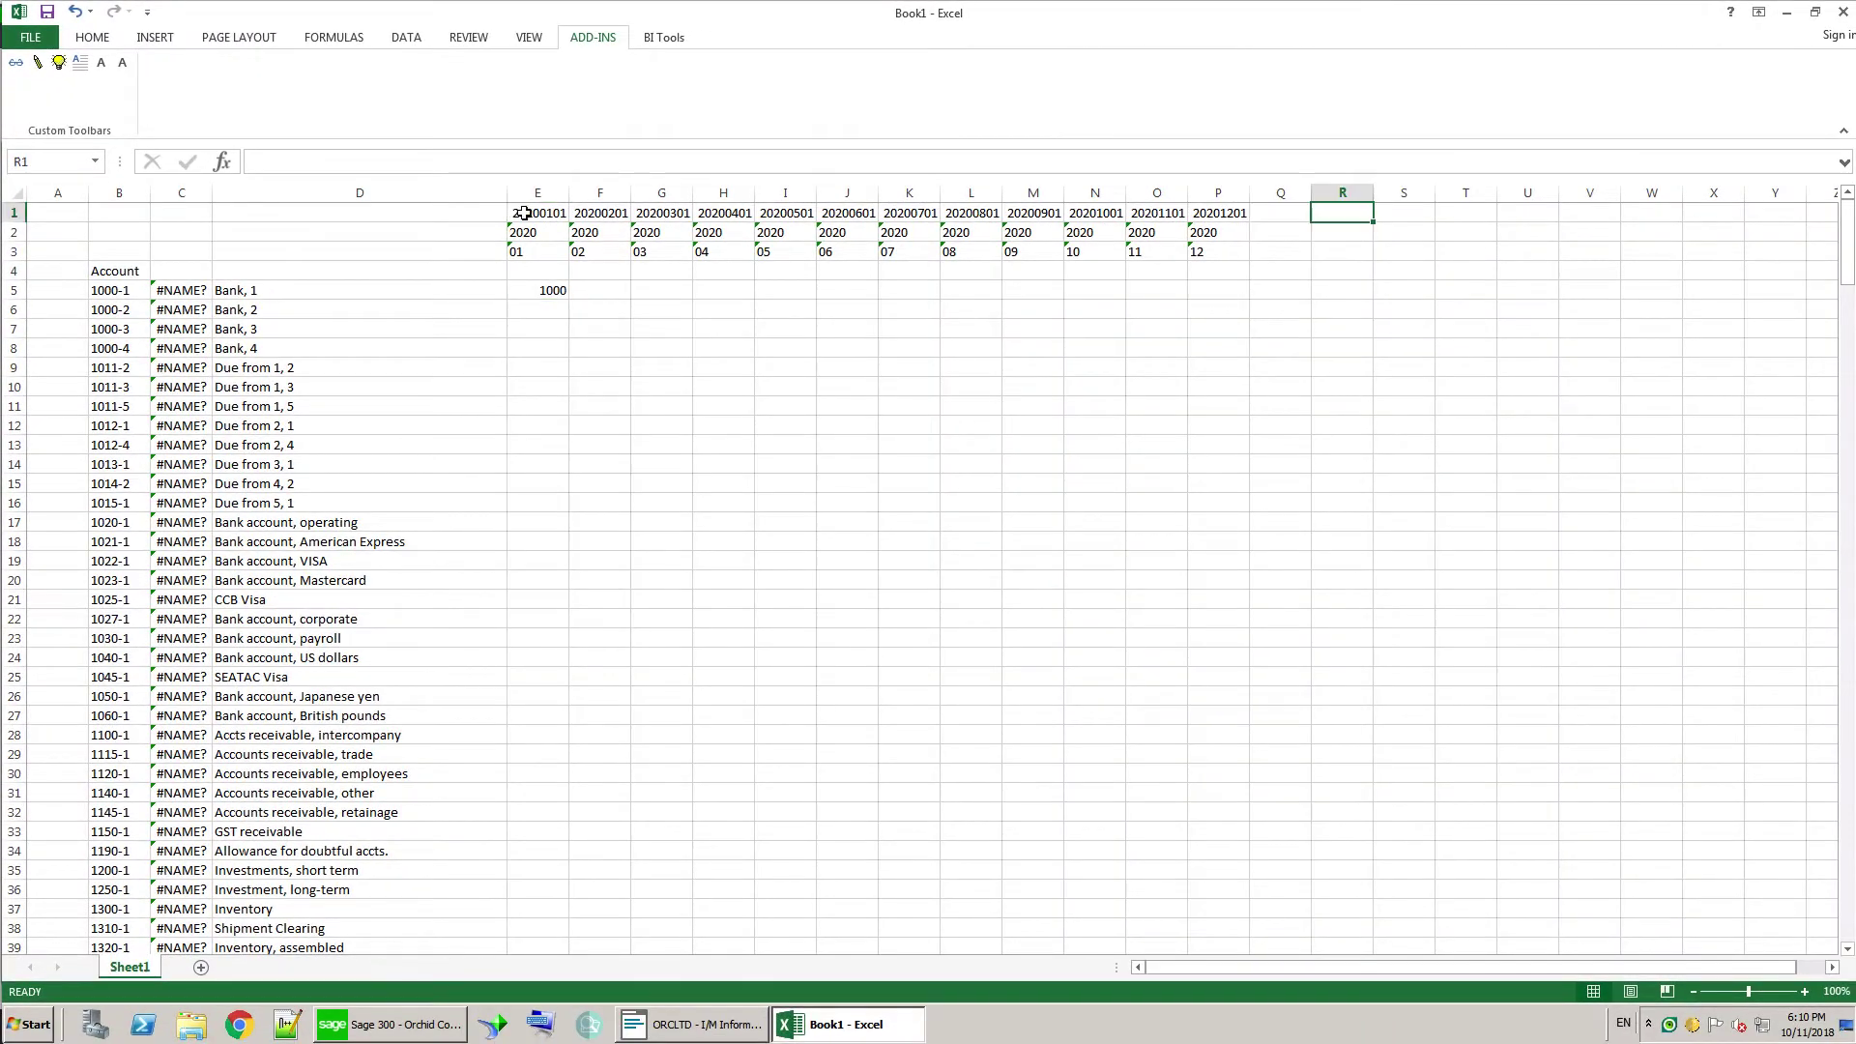
{"action": "key", "text": "ctrl+c"}
{"action": "left_click", "coordinate": [1334, 211]}
{"action": "key", "text": "ctrl+v"}
Start the Formula Wizard for cell R5 with source E5, information set GLFORECAST and formatted account 1000-1
{"action": "left_click", "coordinate": [1332, 290]}
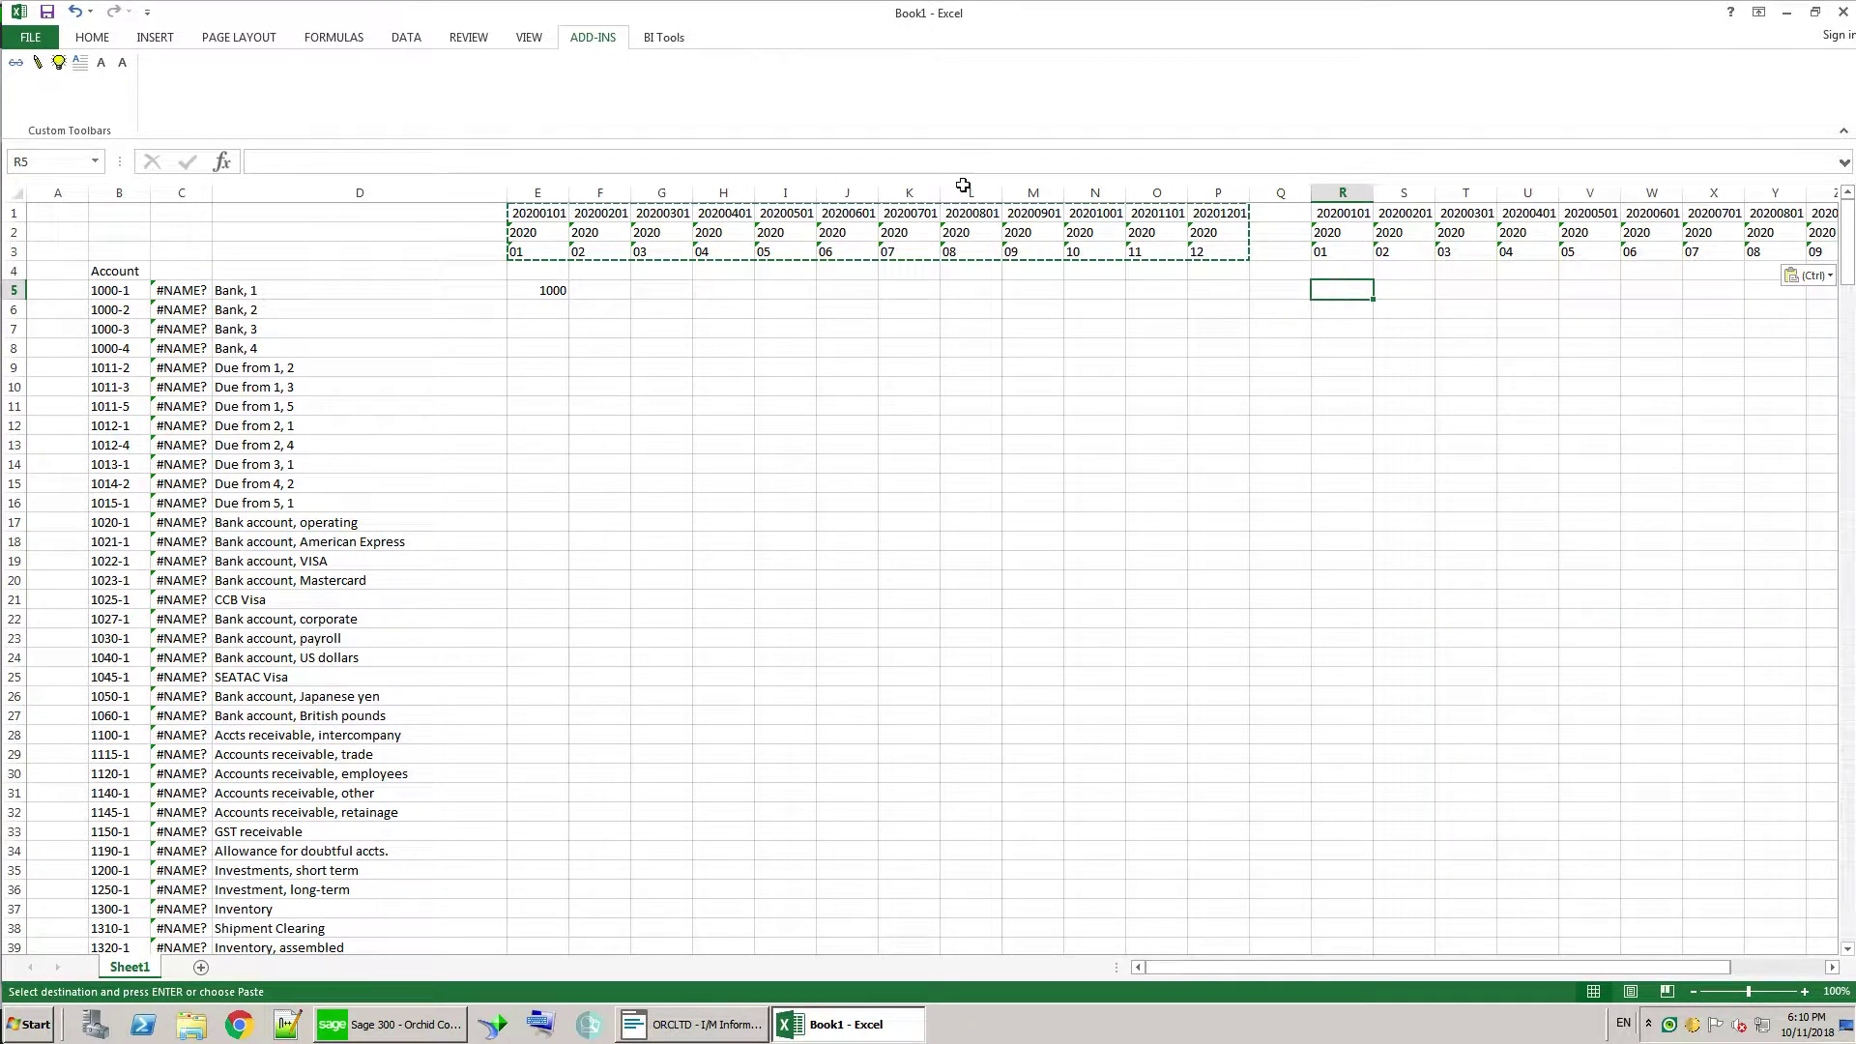
{"action": "left_click", "coordinate": [58, 63]}
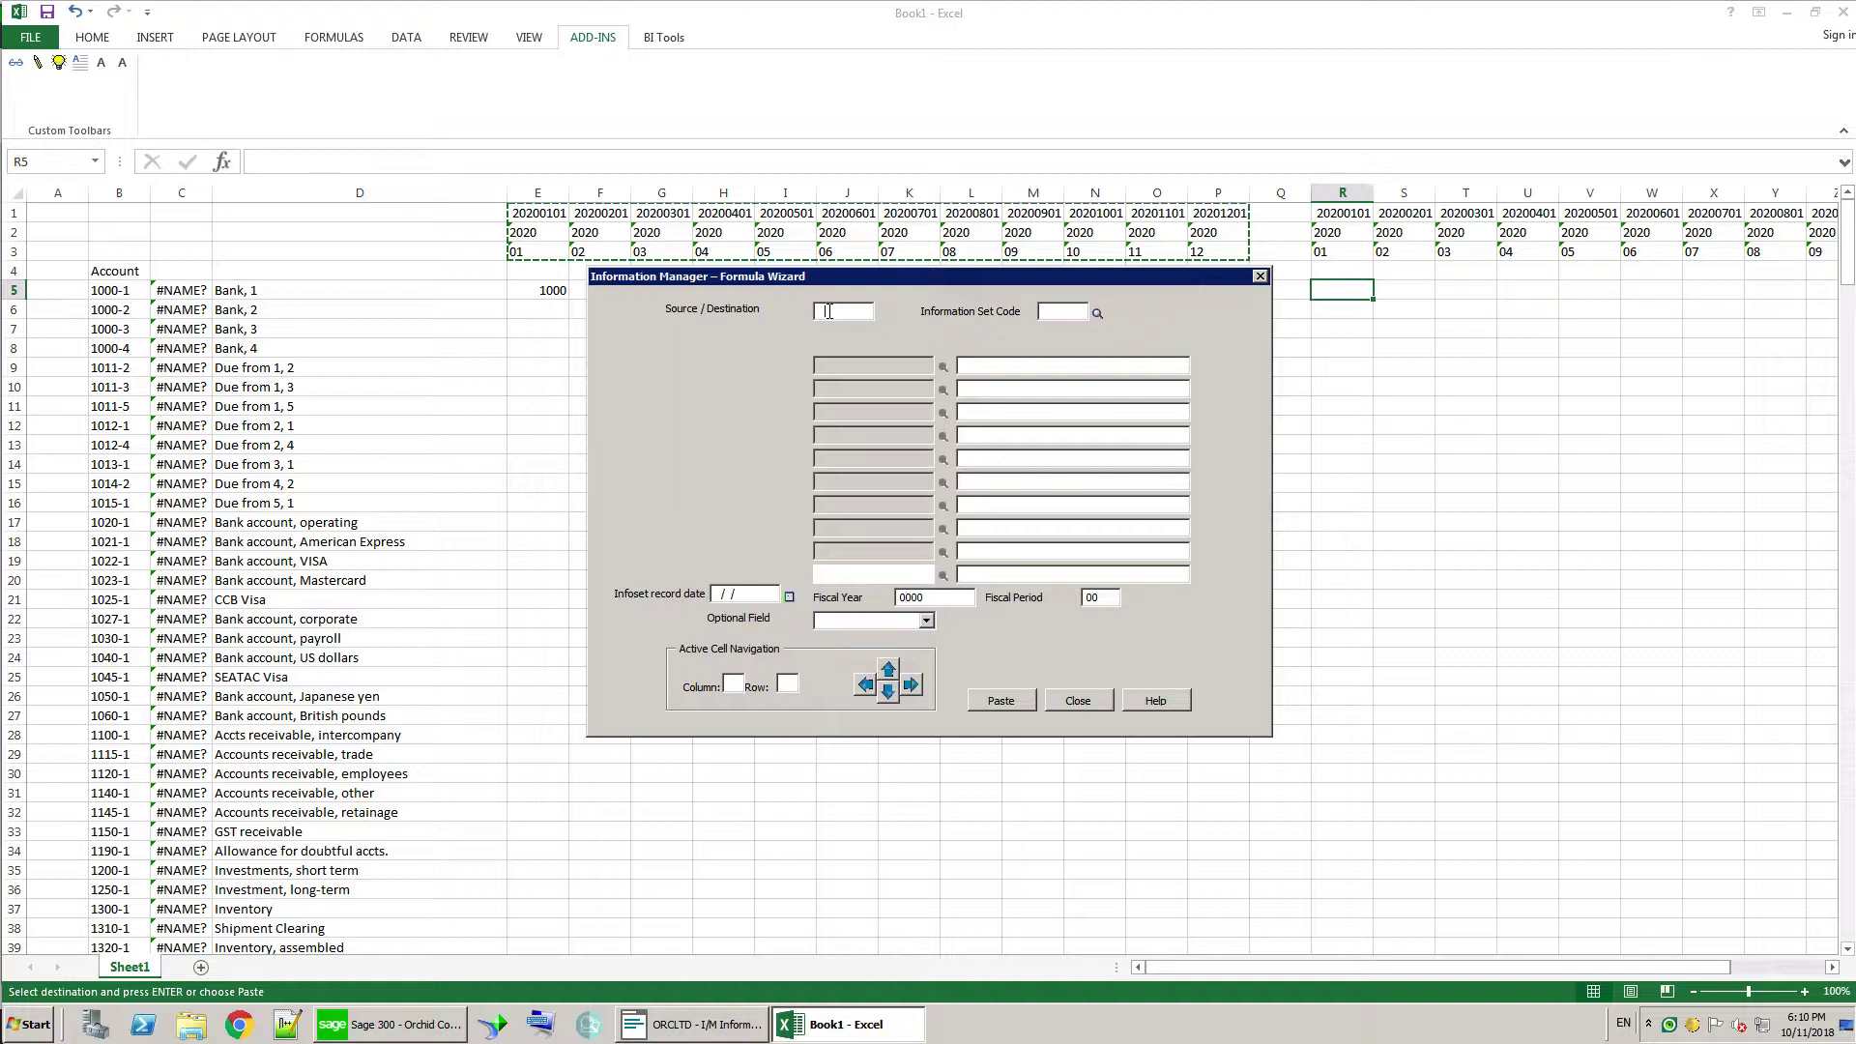
{"action": "type", "text": "E5"}
{"action": "key", "text": "Tab"}
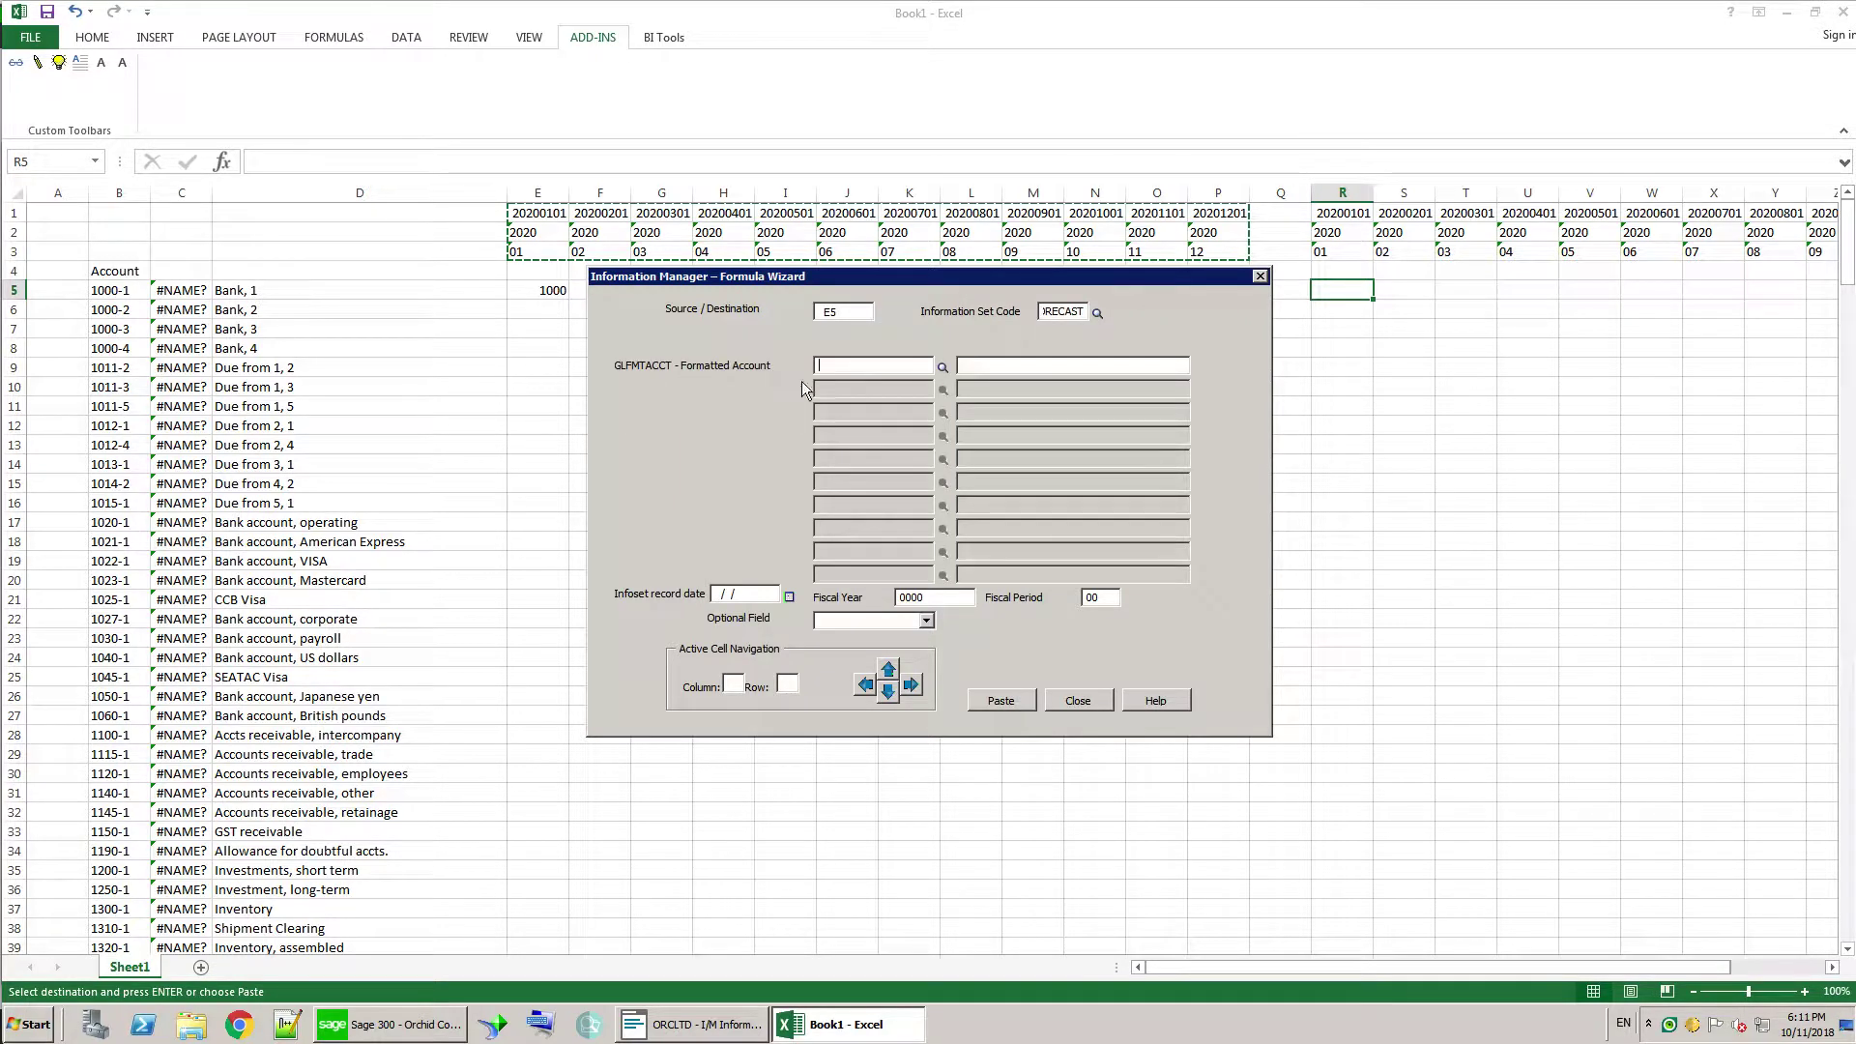
{"action": "left_click", "coordinate": [943, 367]}
{"action": "left_click", "coordinate": [510, 362]}
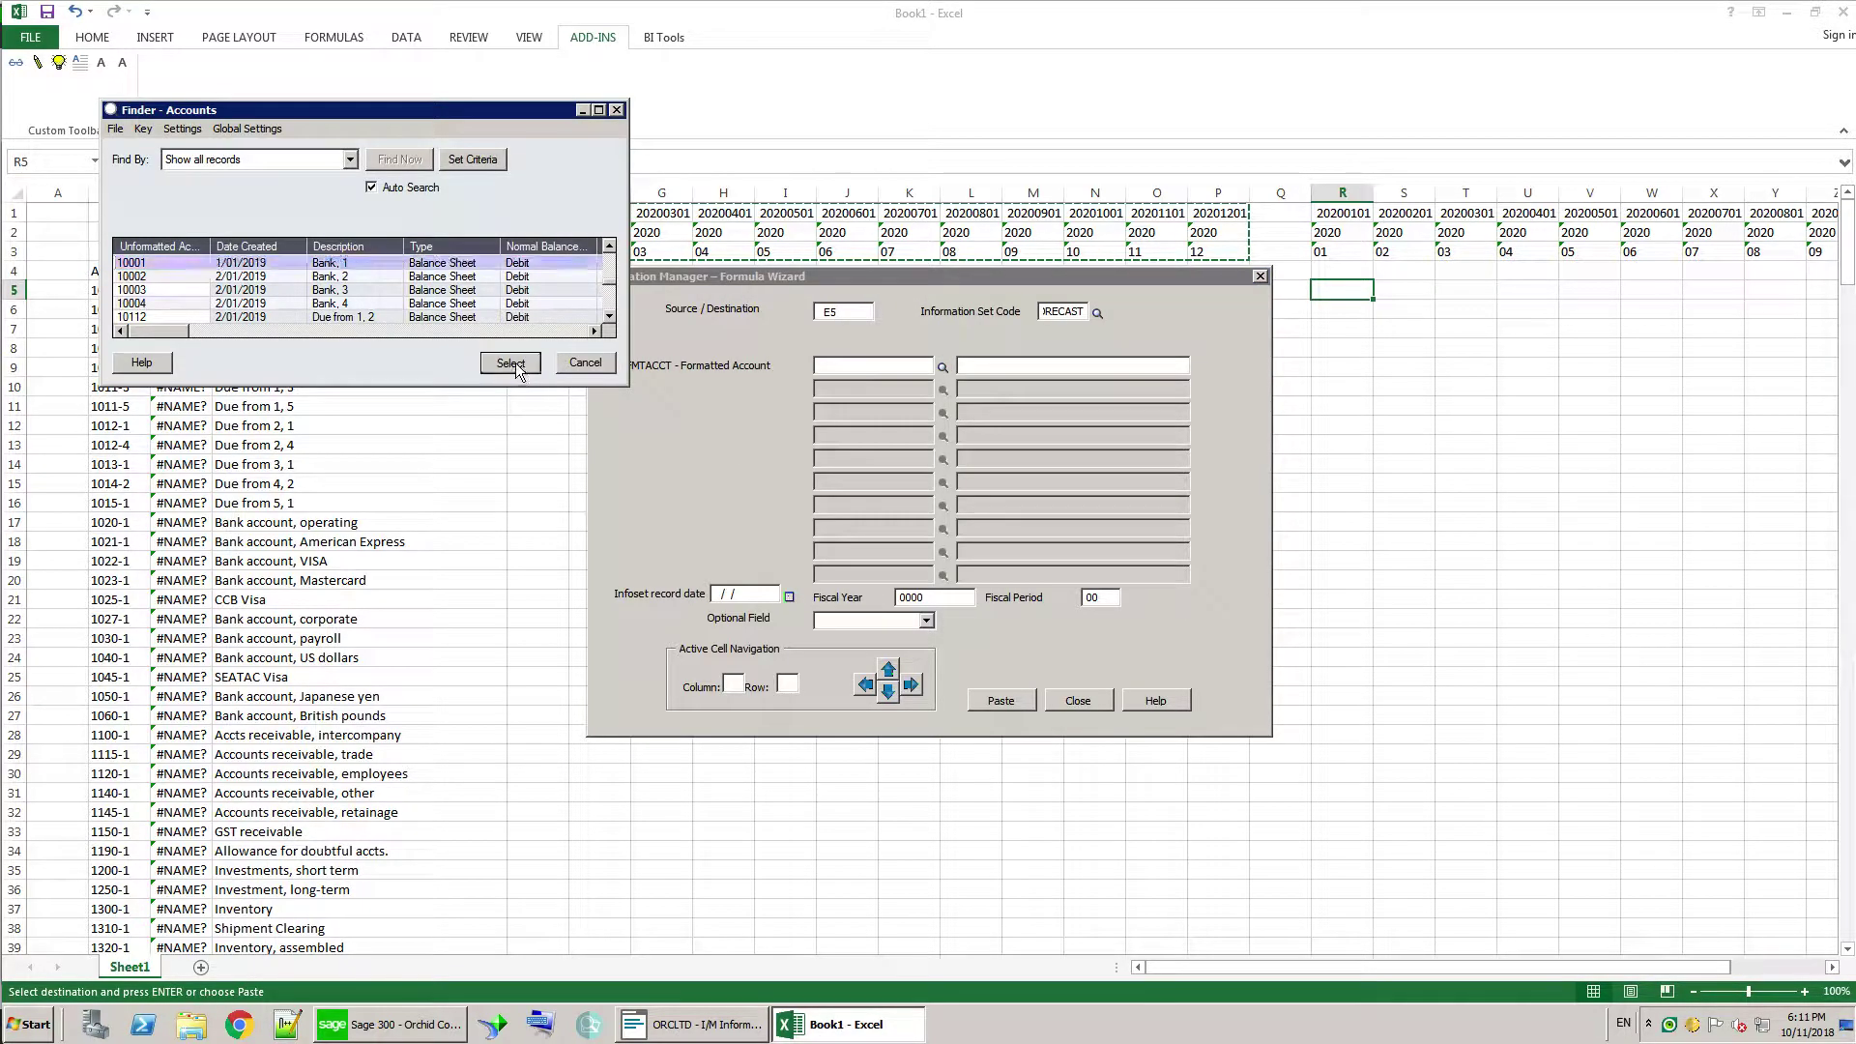
Set the infoset record date to 01/11/2020 and the optional field to BUDVALUE, and paste the formula into R5
{"action": "left_click", "coordinate": [790, 597]}
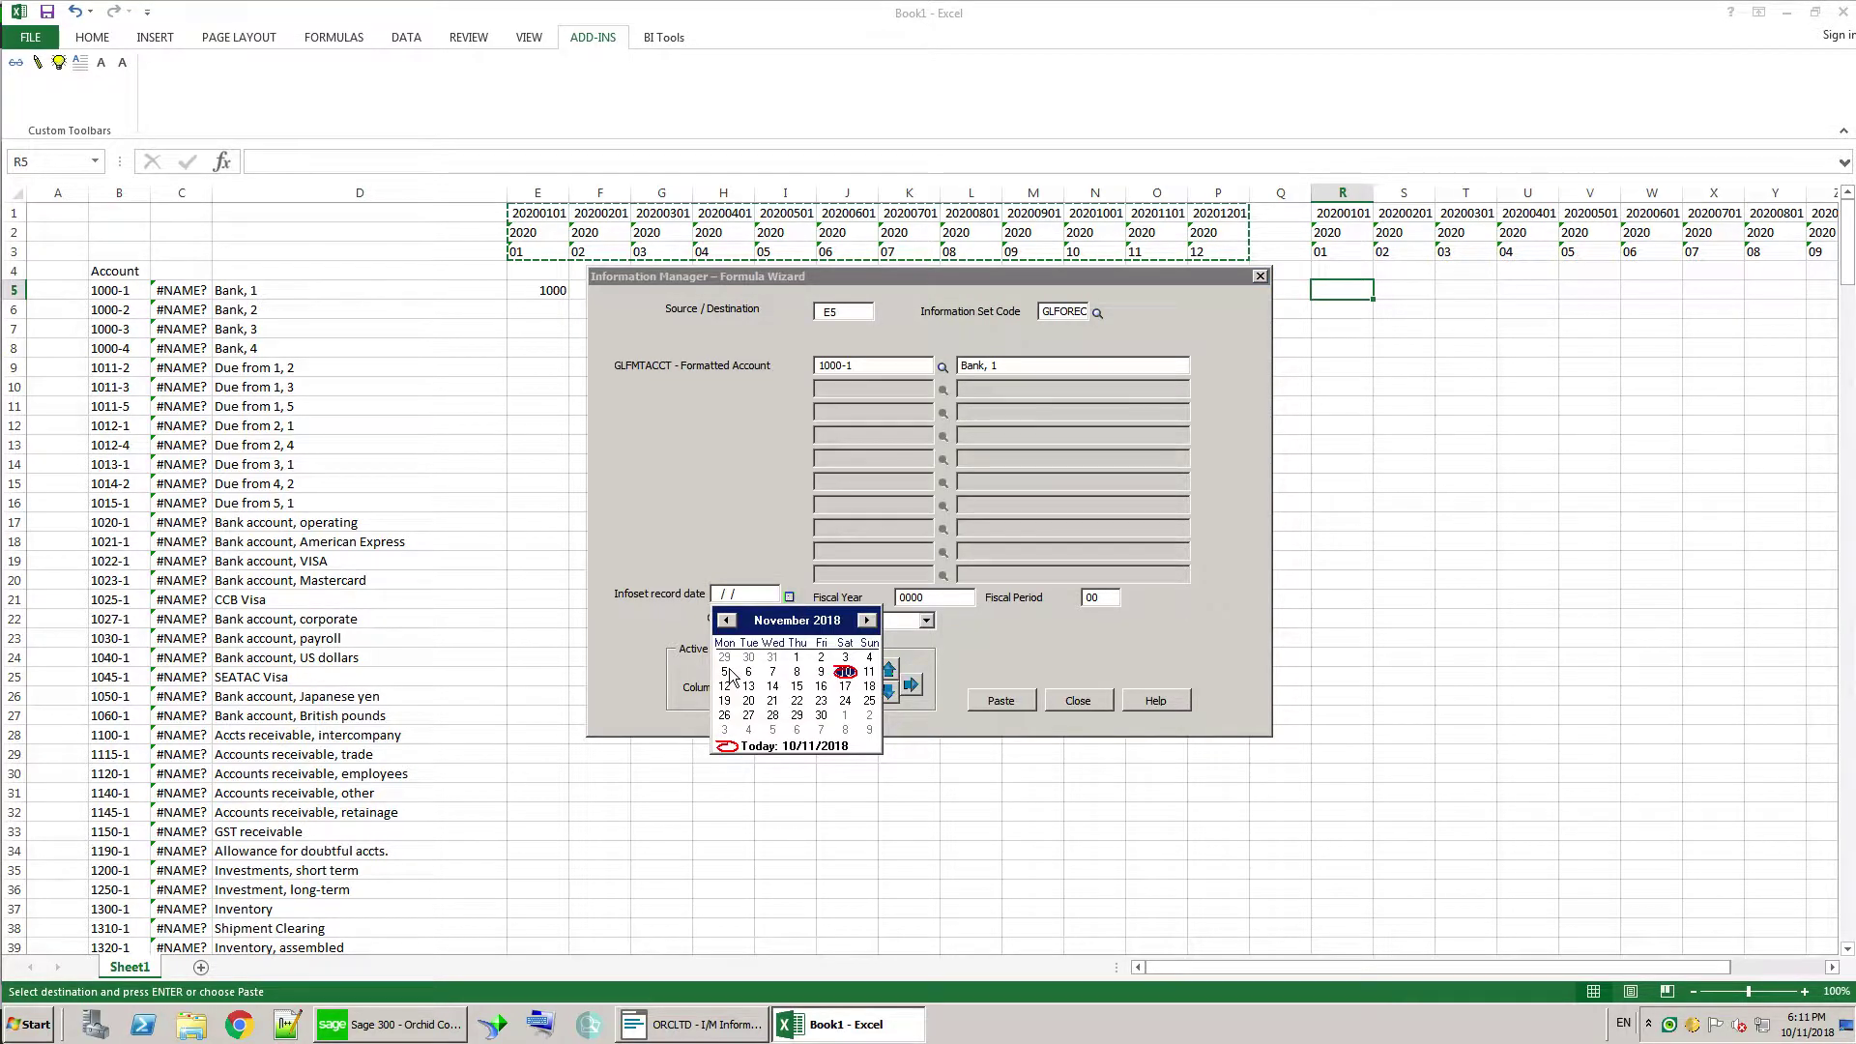
{"action": "left_click", "coordinate": [797, 658]}
{"action": "left_click", "coordinate": [861, 620]}
{"action": "left_click", "coordinate": [864, 639]}
{"action": "left_click", "coordinate": [1003, 702]}
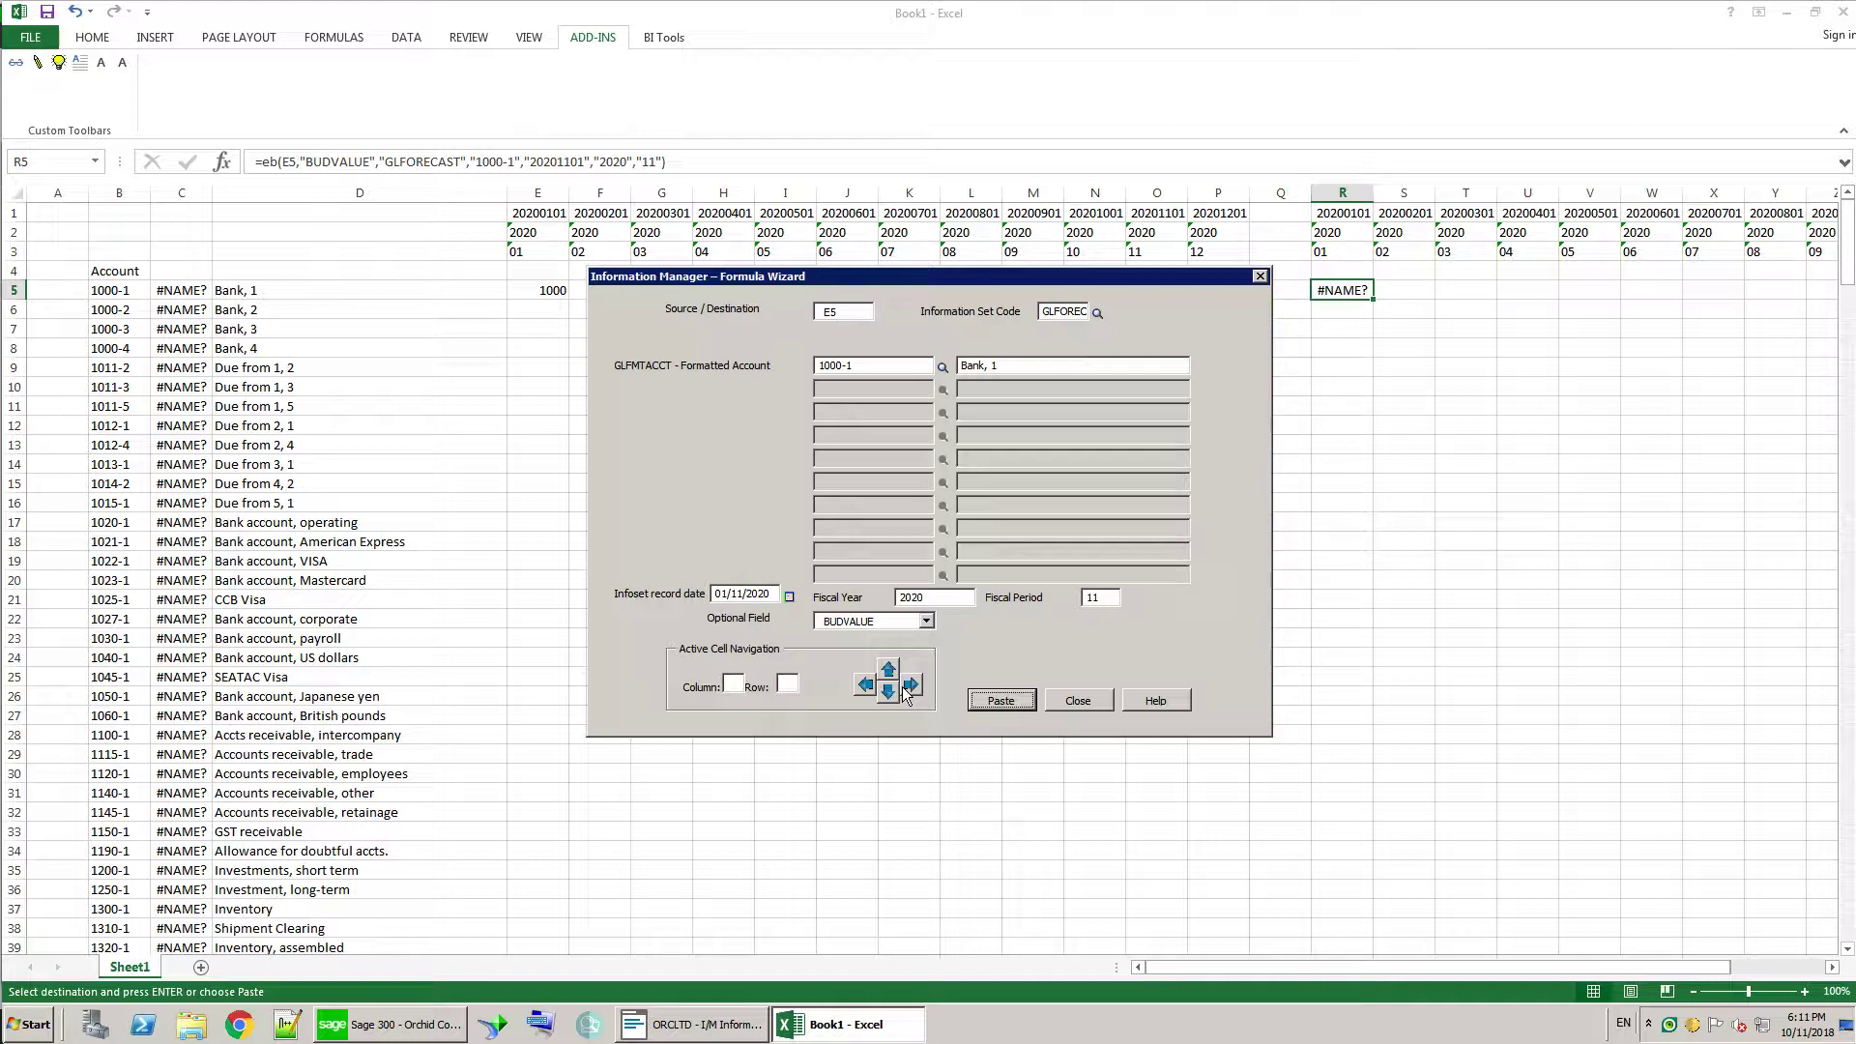
{"action": "left_click", "coordinate": [1080, 702]}
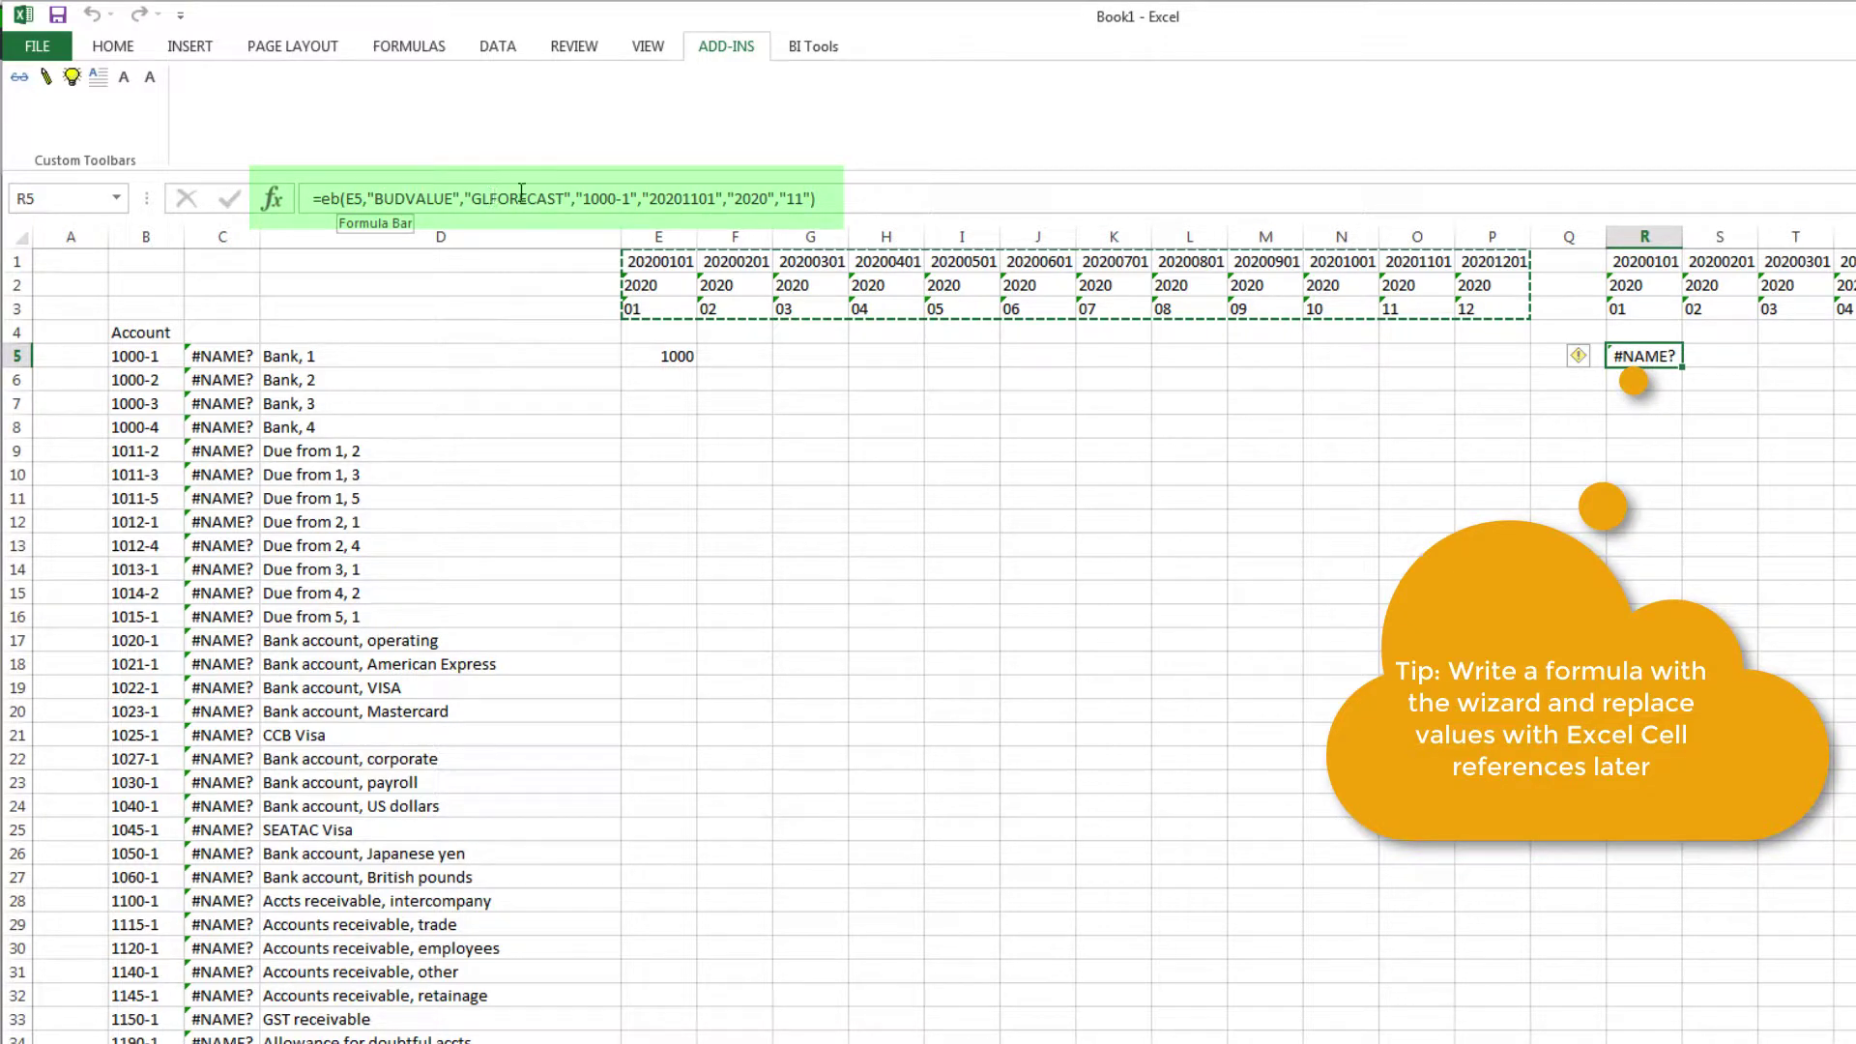
Replace the fixed account number in the R5 formula with the column-locked reference $B5
{"action": "left_click", "coordinate": [573, 196]}
{"action": "left_click_drag", "start_coordinate": [573, 197], "coordinate": [639, 199]}
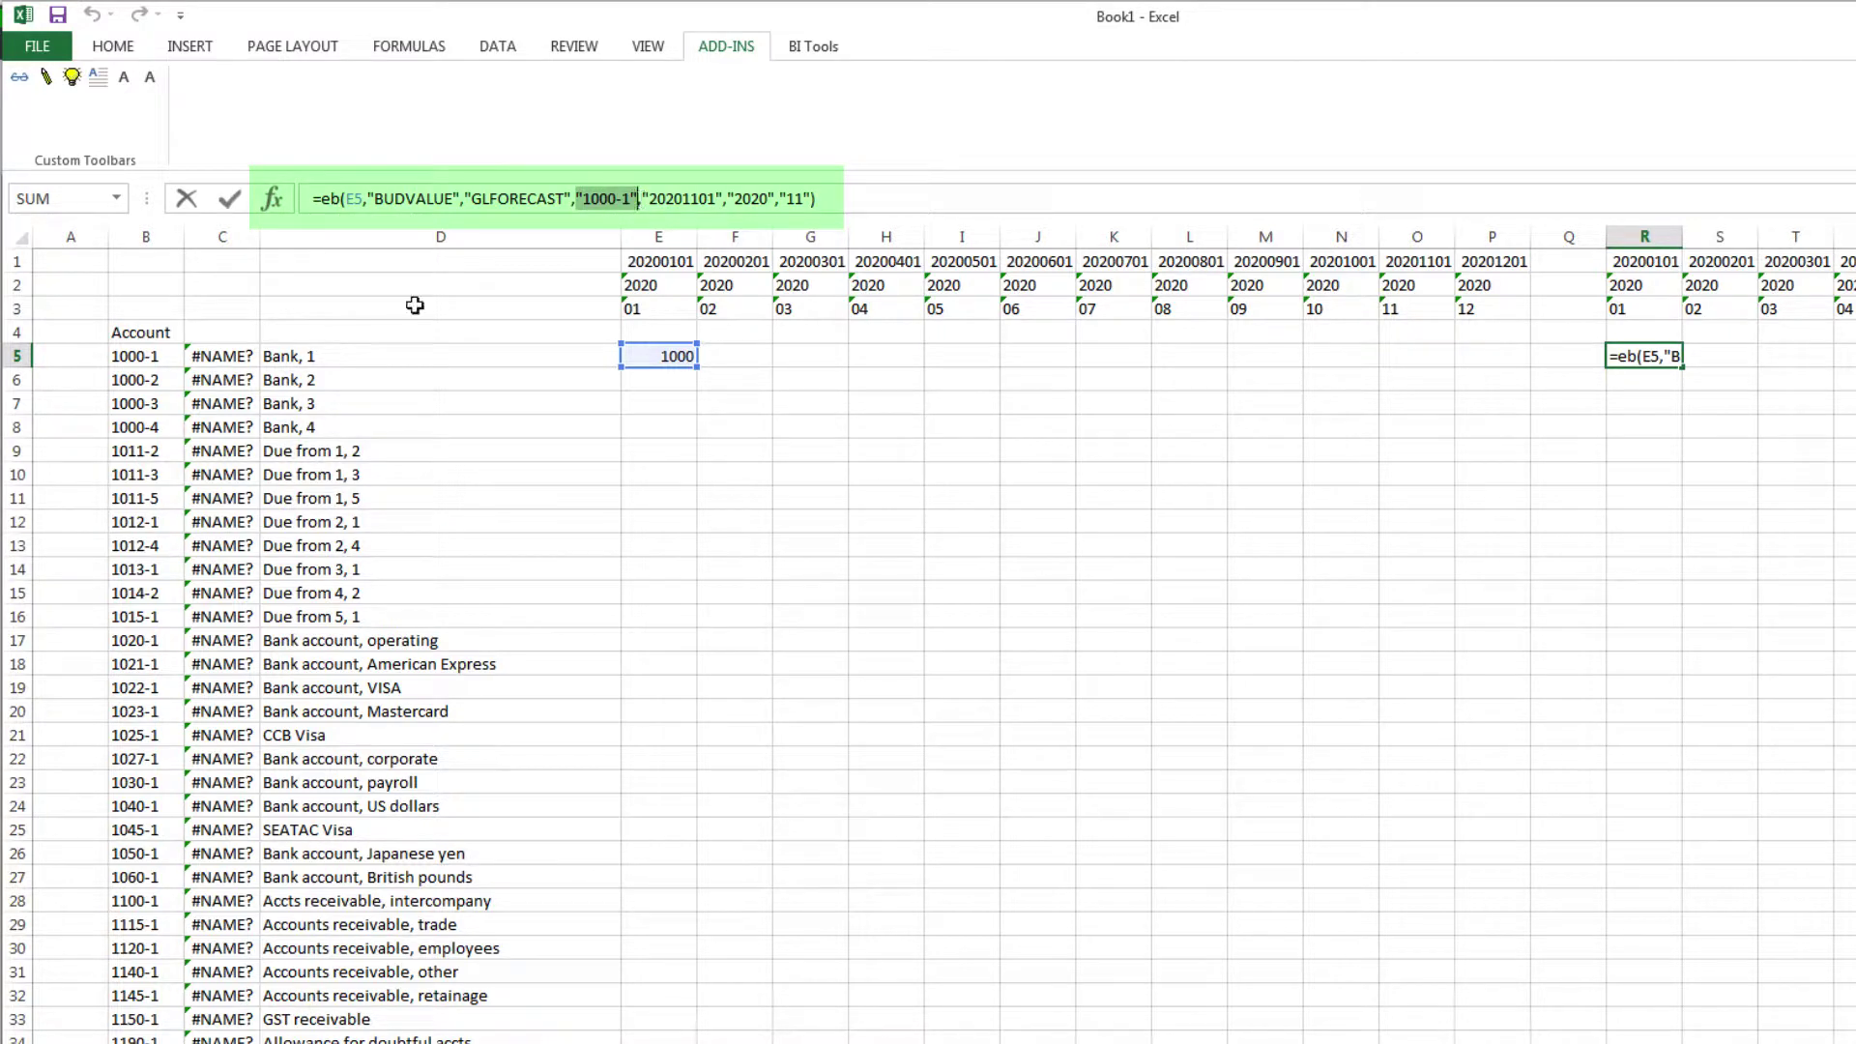
{"action": "left_click", "coordinate": [163, 356]}
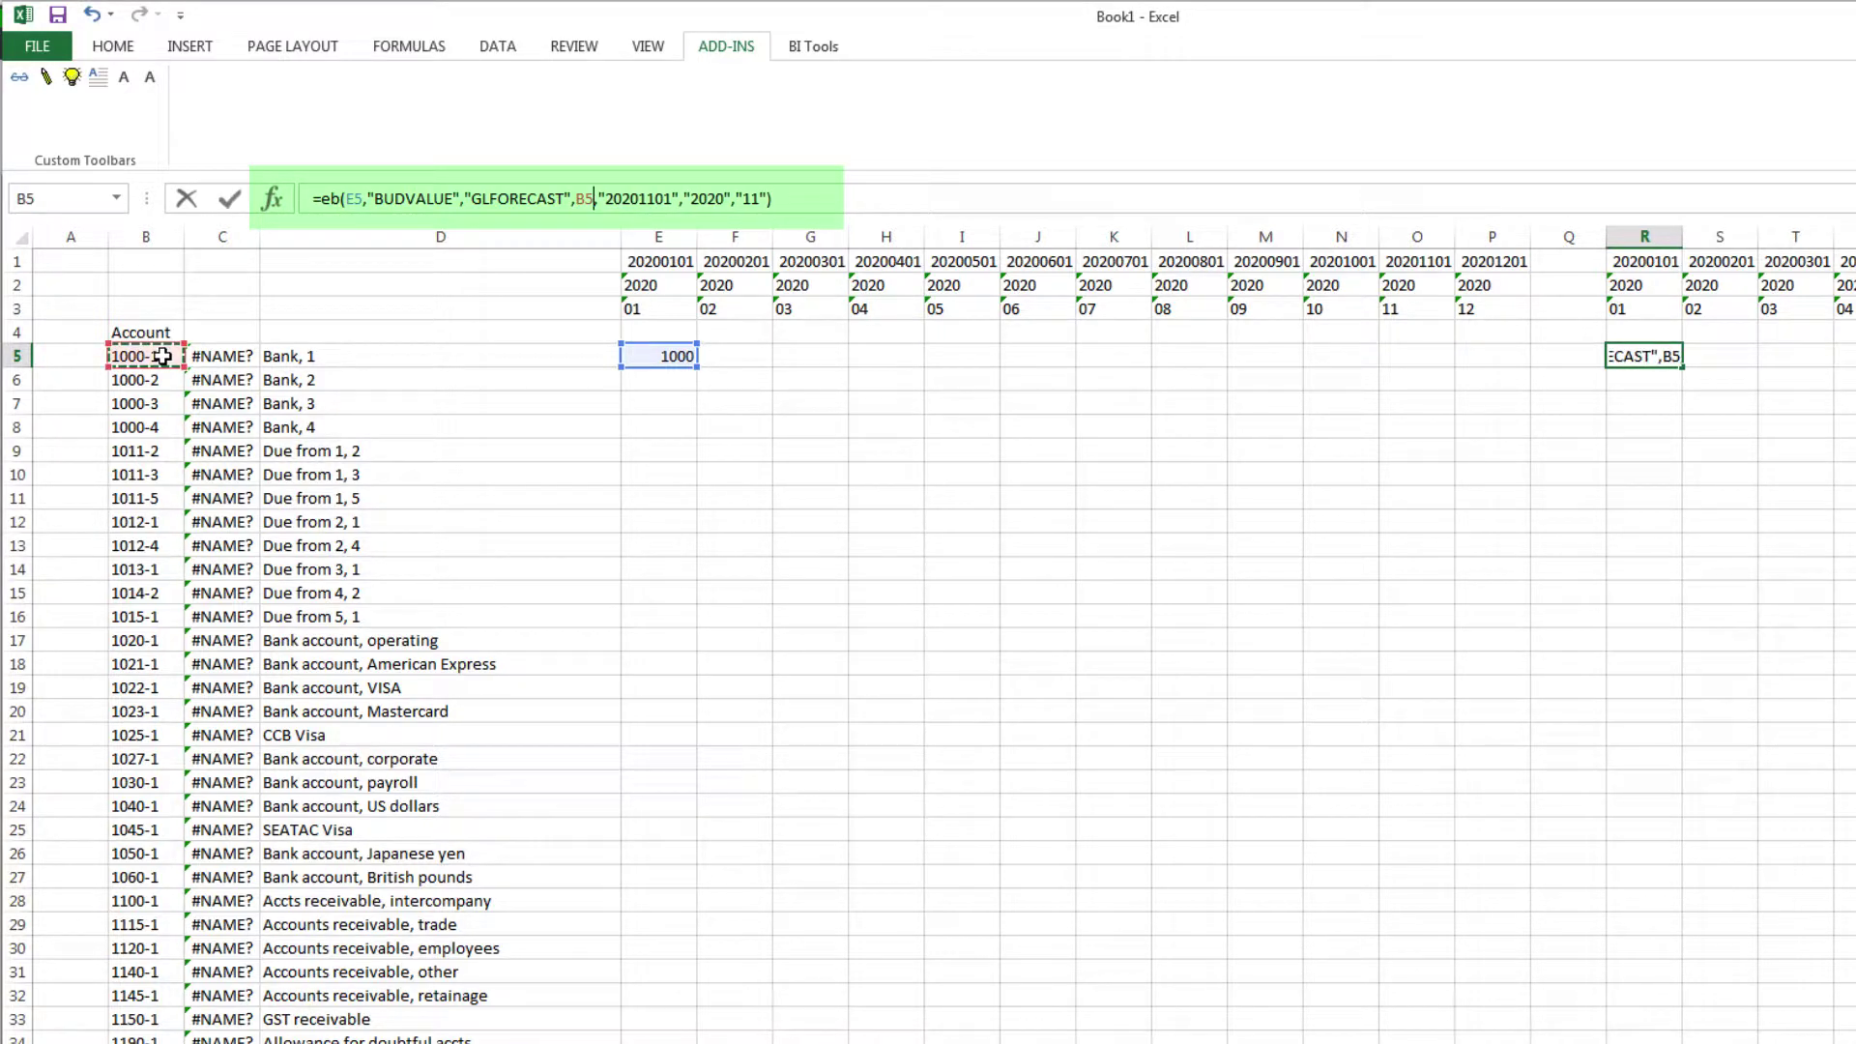
{"action": "left_click", "coordinate": [577, 198]}
{"action": "type", "text": "$"}
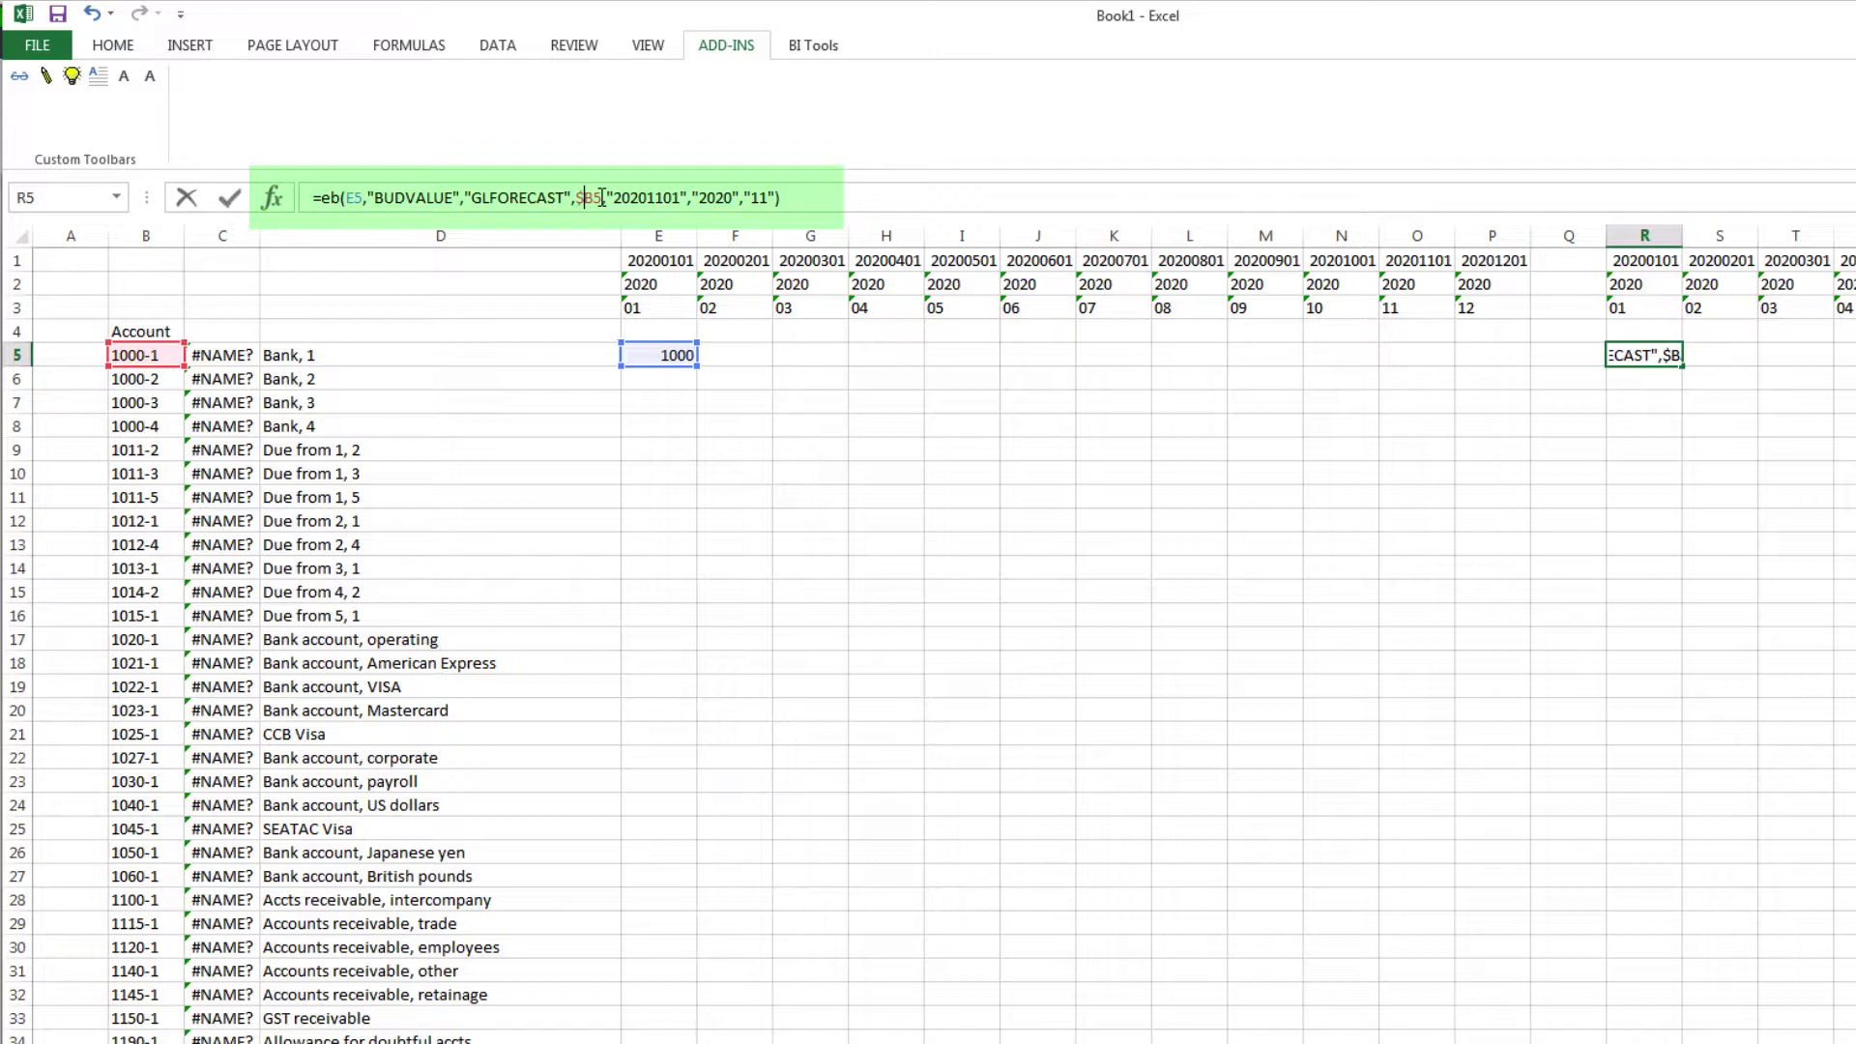
Replace the fixed record date in the R5 formula with the row-locked reference R$1
{"action": "left_click_drag", "start_coordinate": [607, 198], "coordinate": [689, 198]}
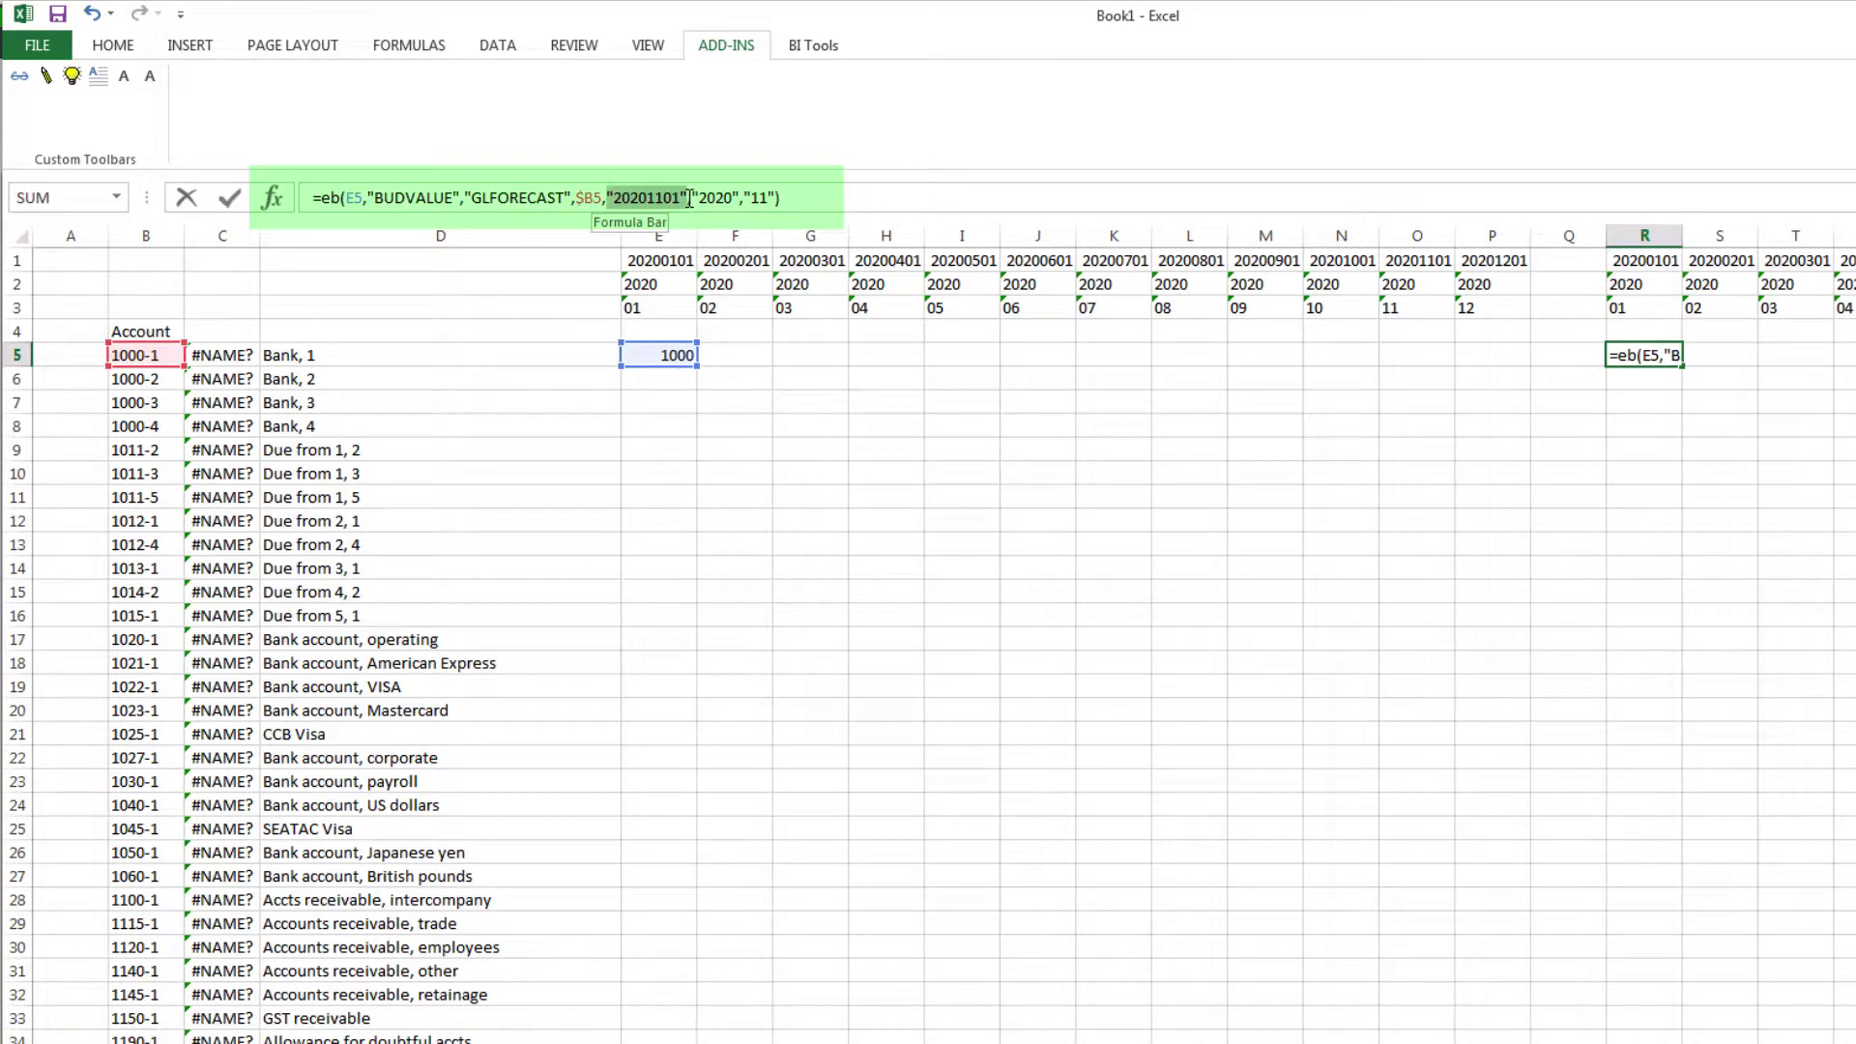
{"action": "left_click", "coordinate": [1638, 261]}
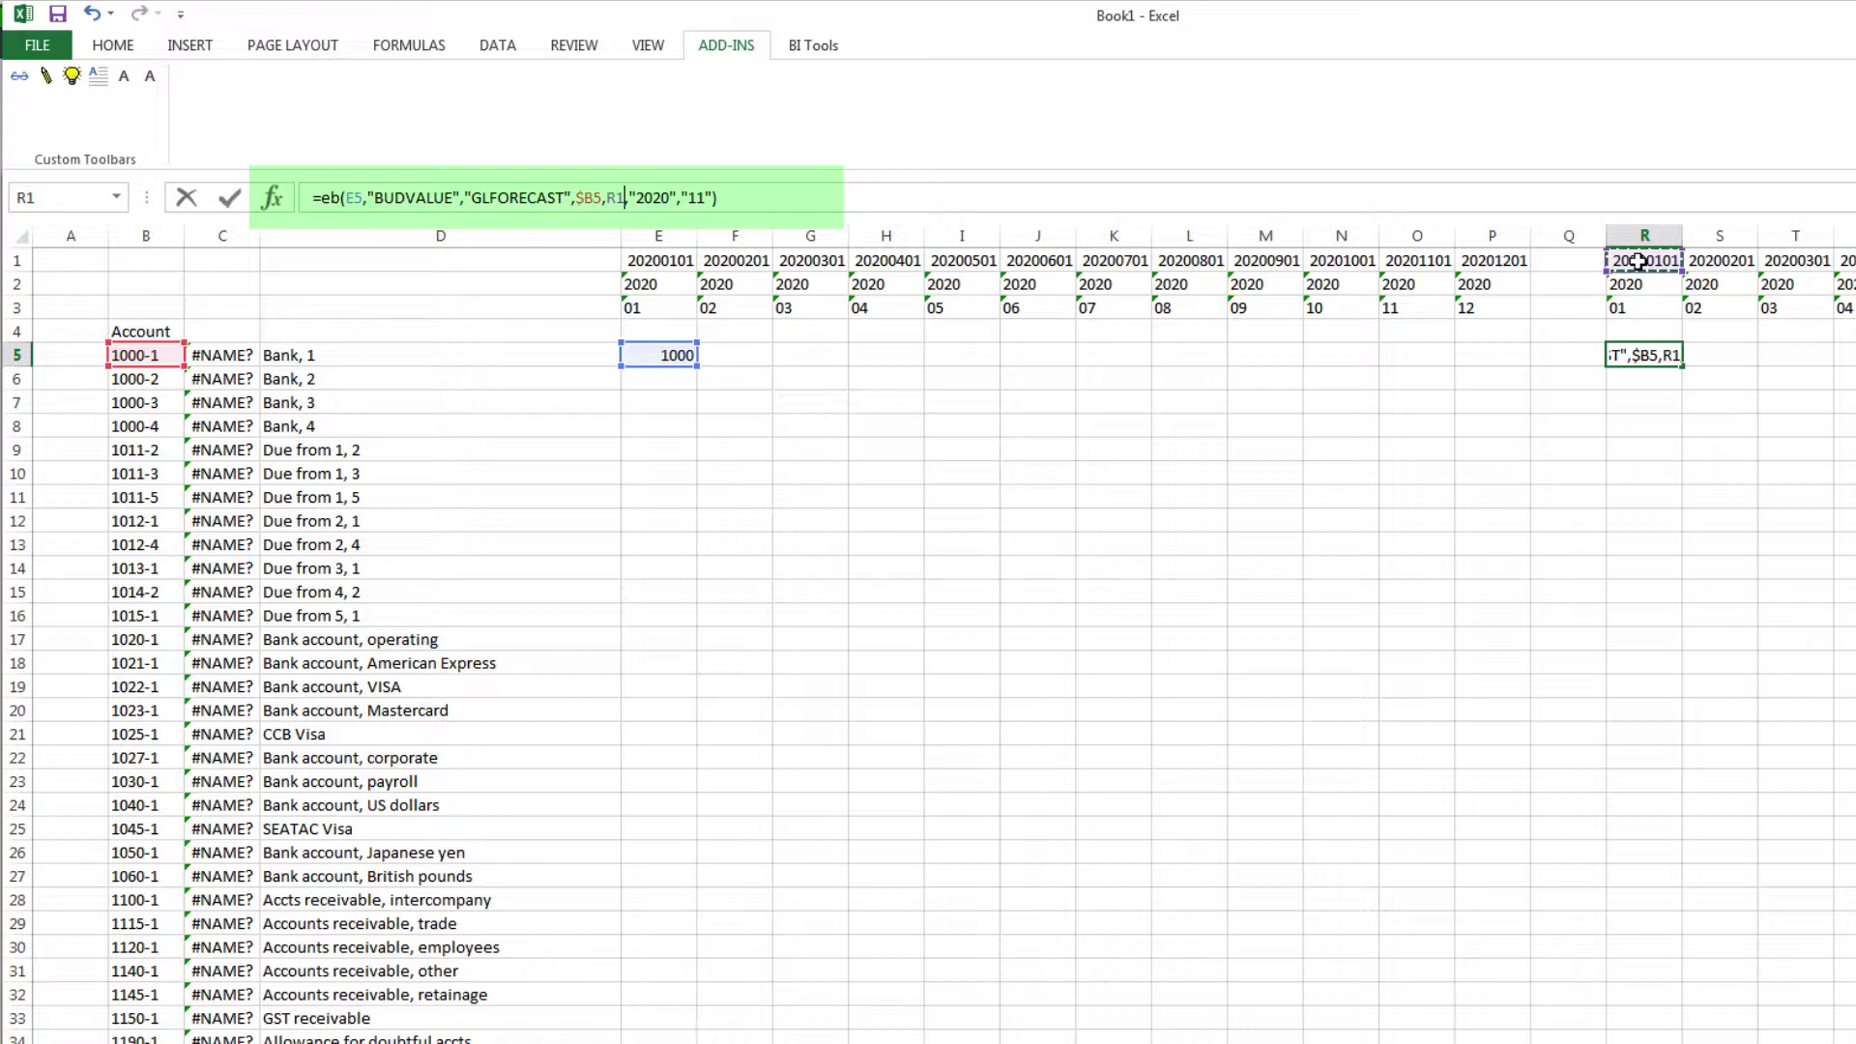
{"action": "left_click", "coordinate": [619, 198]}
{"action": "type", "text": "$"}
Replace the fixed fiscal year and period in the R5 formula with references R$2 and R$3
{"action": "left_click_drag", "start_coordinate": [635, 198], "coordinate": [687, 199]}
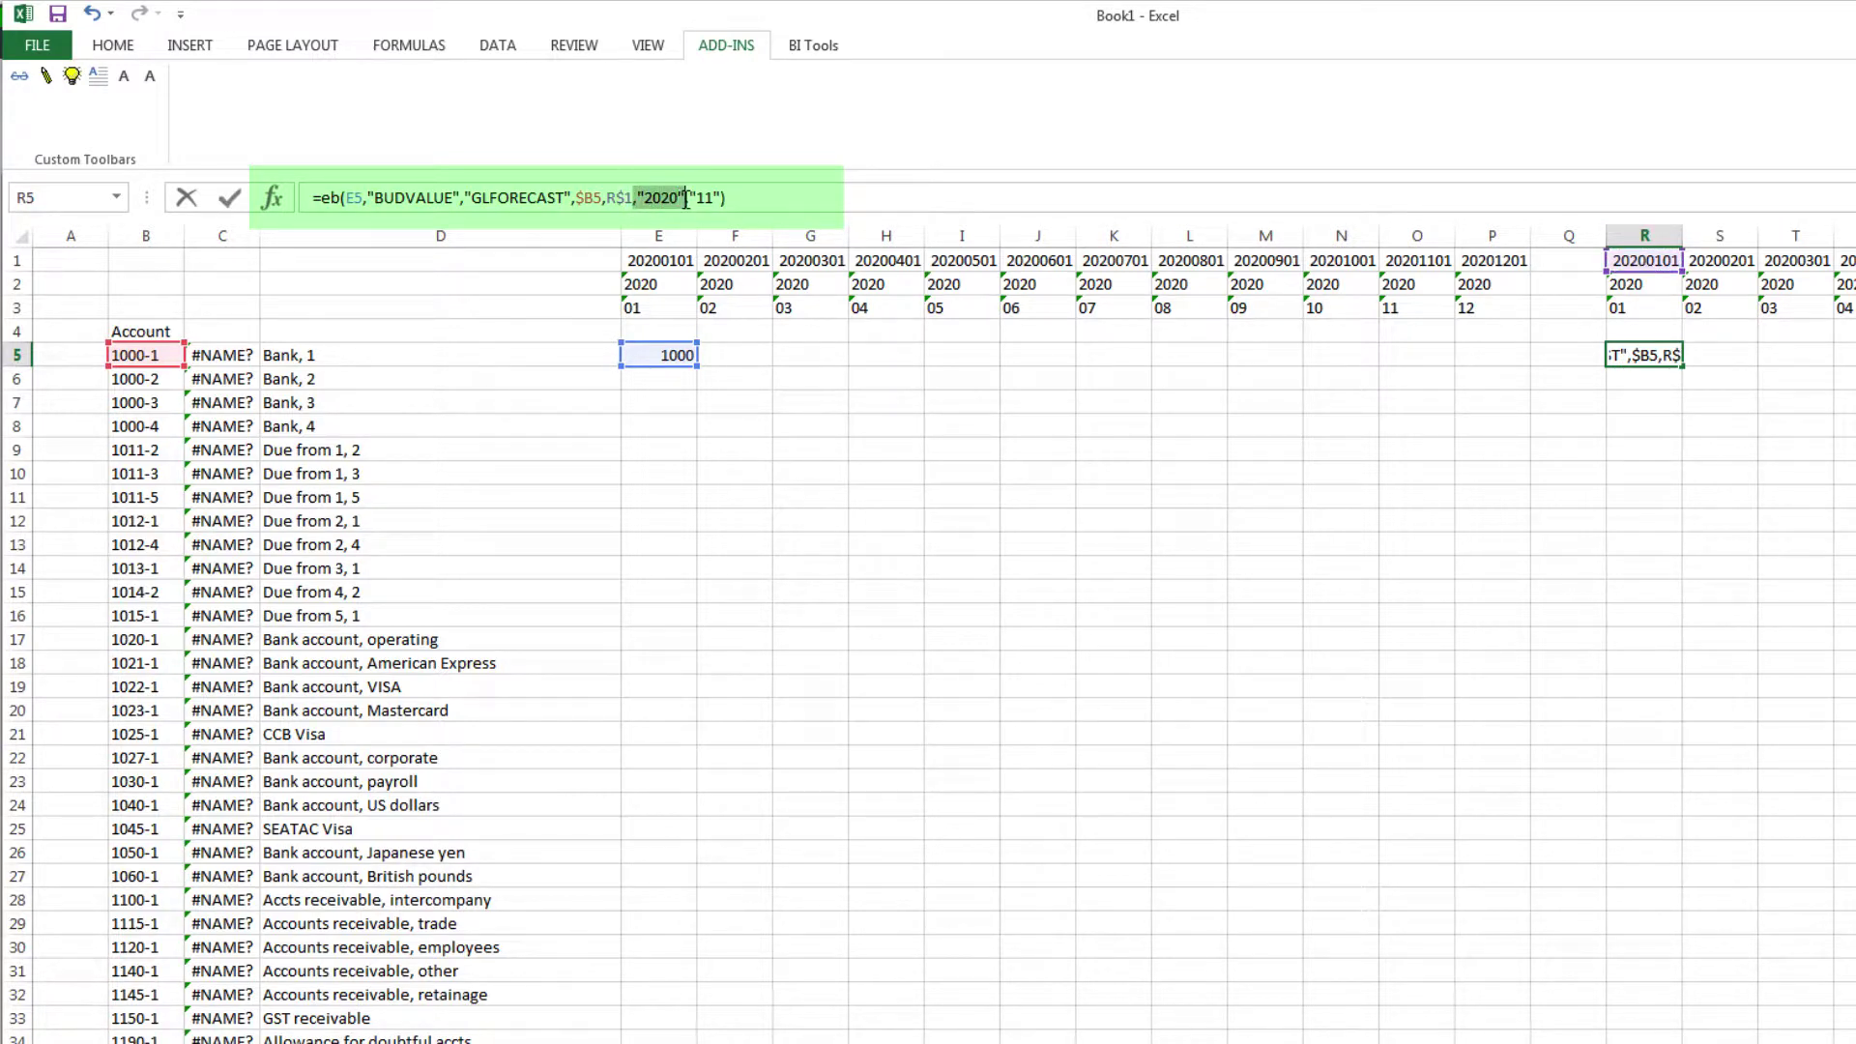
{"action": "type", "text": "R$2"}
{"action": "left_click_drag", "start_coordinate": [665, 198], "coordinate": [709, 199]}
{"action": "left_click", "coordinate": [1641, 306]}
{"action": "key", "text": "F4"}
{"action": "key", "text": "F4"}
{"action": "key", "text": "Return"}
Copy the R5 update formula across the remaining month columns and down the rows of the listed accounts
{"action": "left_click", "coordinate": [1637, 355]}
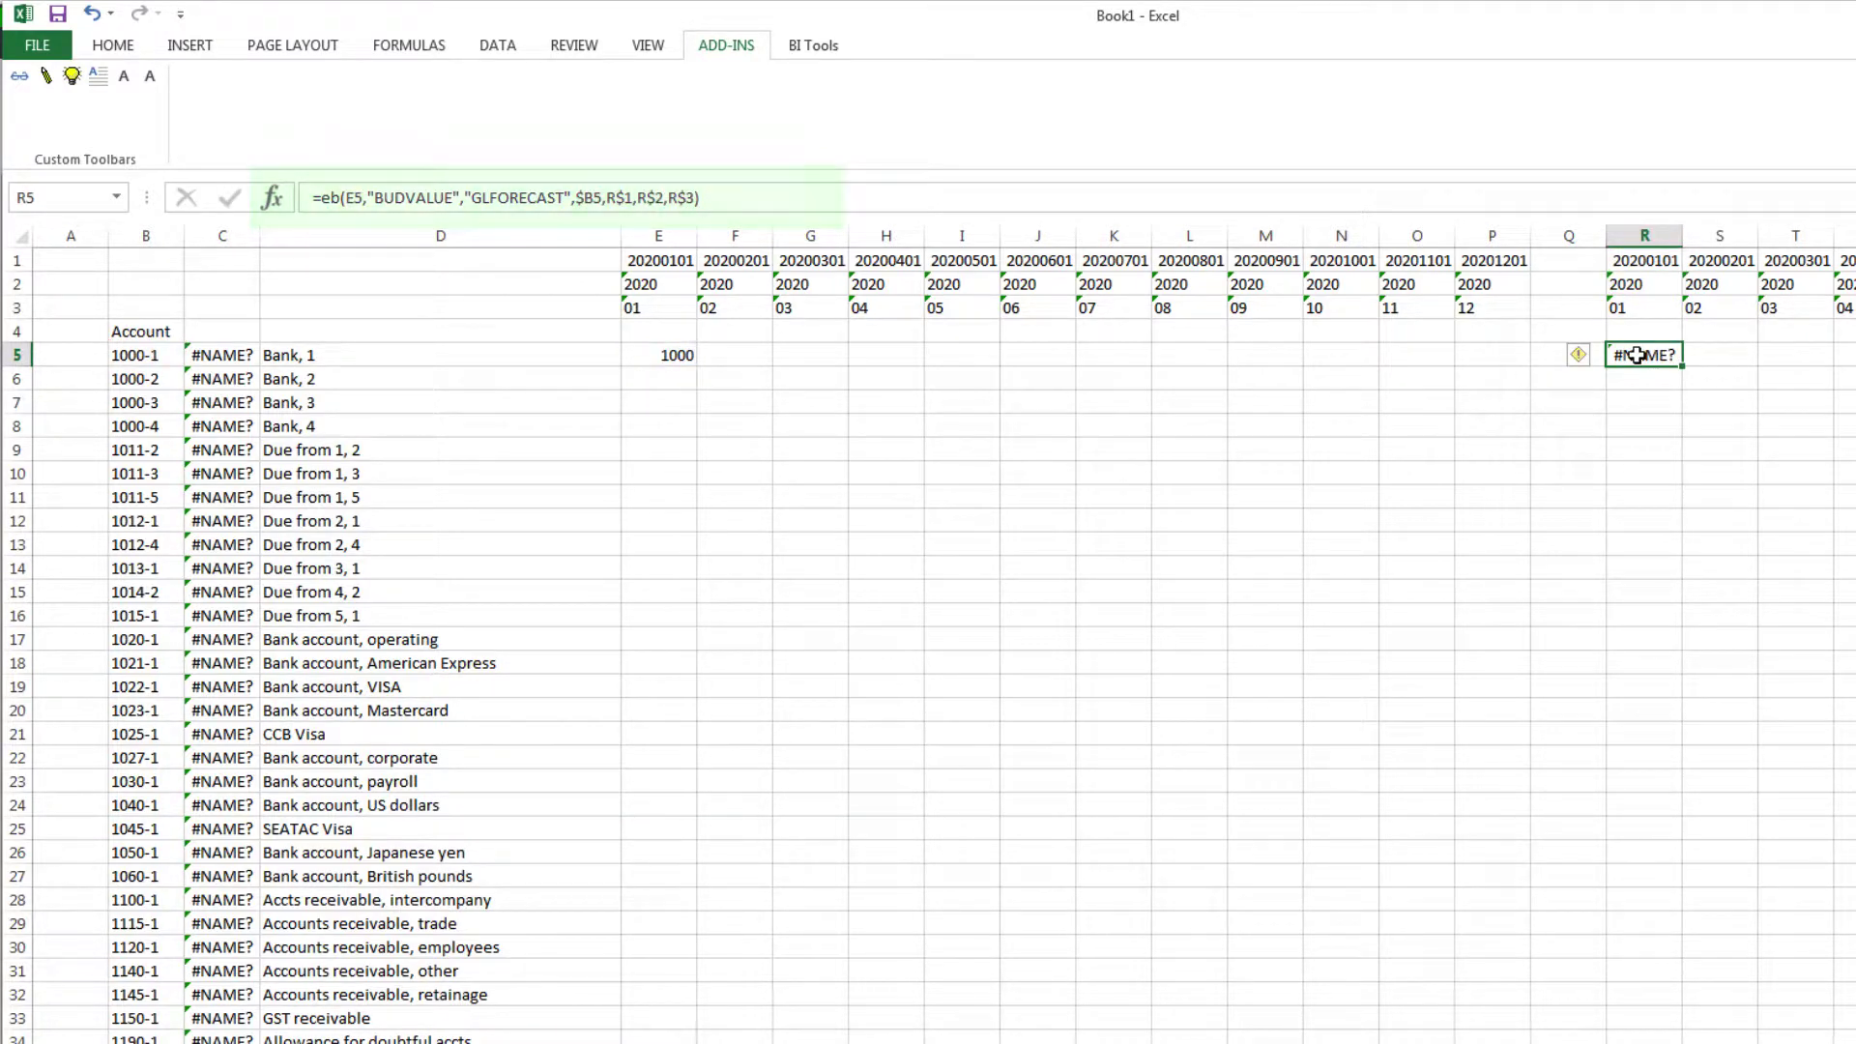
{"action": "key", "text": "ctrl+c"}
{"action": "scroll", "coordinate": [1119, 356], "scroll_direction": "right", "scroll_amount": 2}
{"action": "left_click_drag", "start_coordinate": [1118, 355], "coordinate": [1852, 355]}
{"action": "key", "text": "ctrl+v"}
{"action": "key", "text": "ctrl+c"}
{"action": "left_click_drag", "start_coordinate": [1048, 380], "coordinate": [1085, 826]}
{"action": "key", "text": "ctrl+v"}
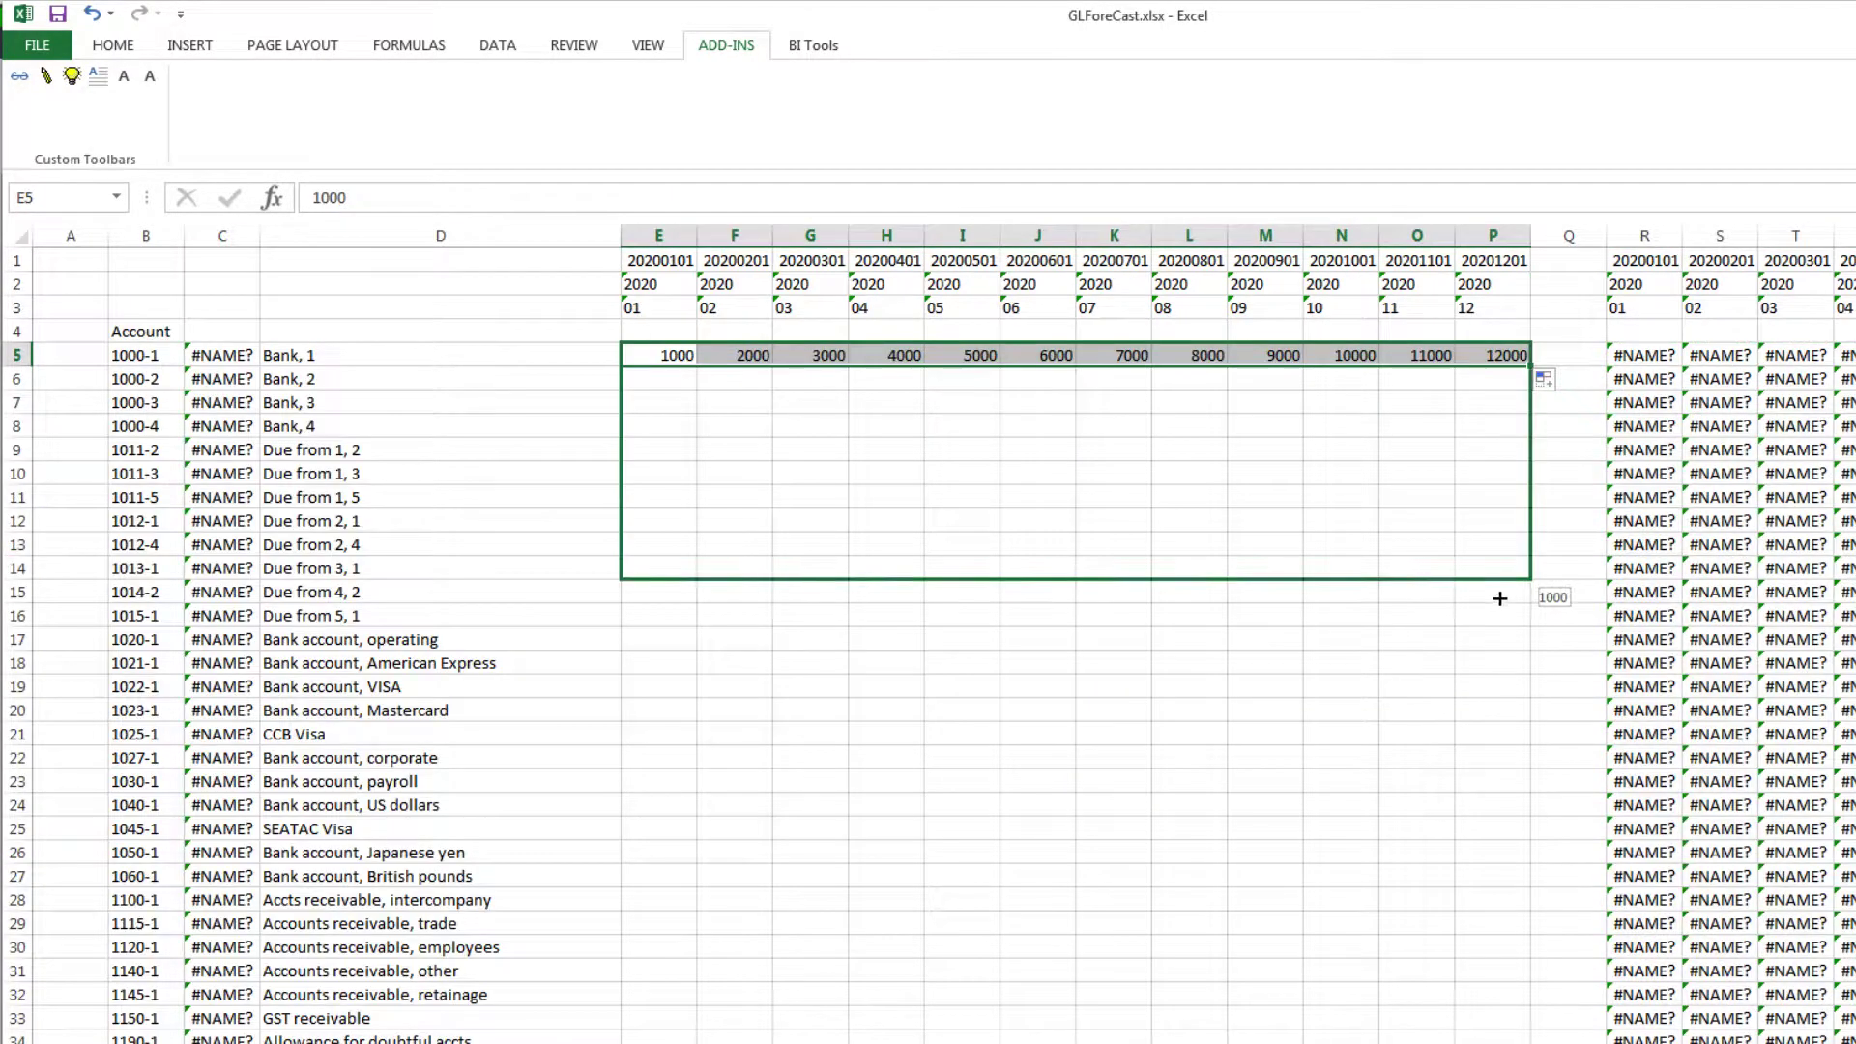
Fill the monthly budgets of row 5 down to row 26 and write the budget figures to Sage 300
{"action": "left_click_drag", "start_coordinate": [1500, 598], "coordinate": [1547, 878]}
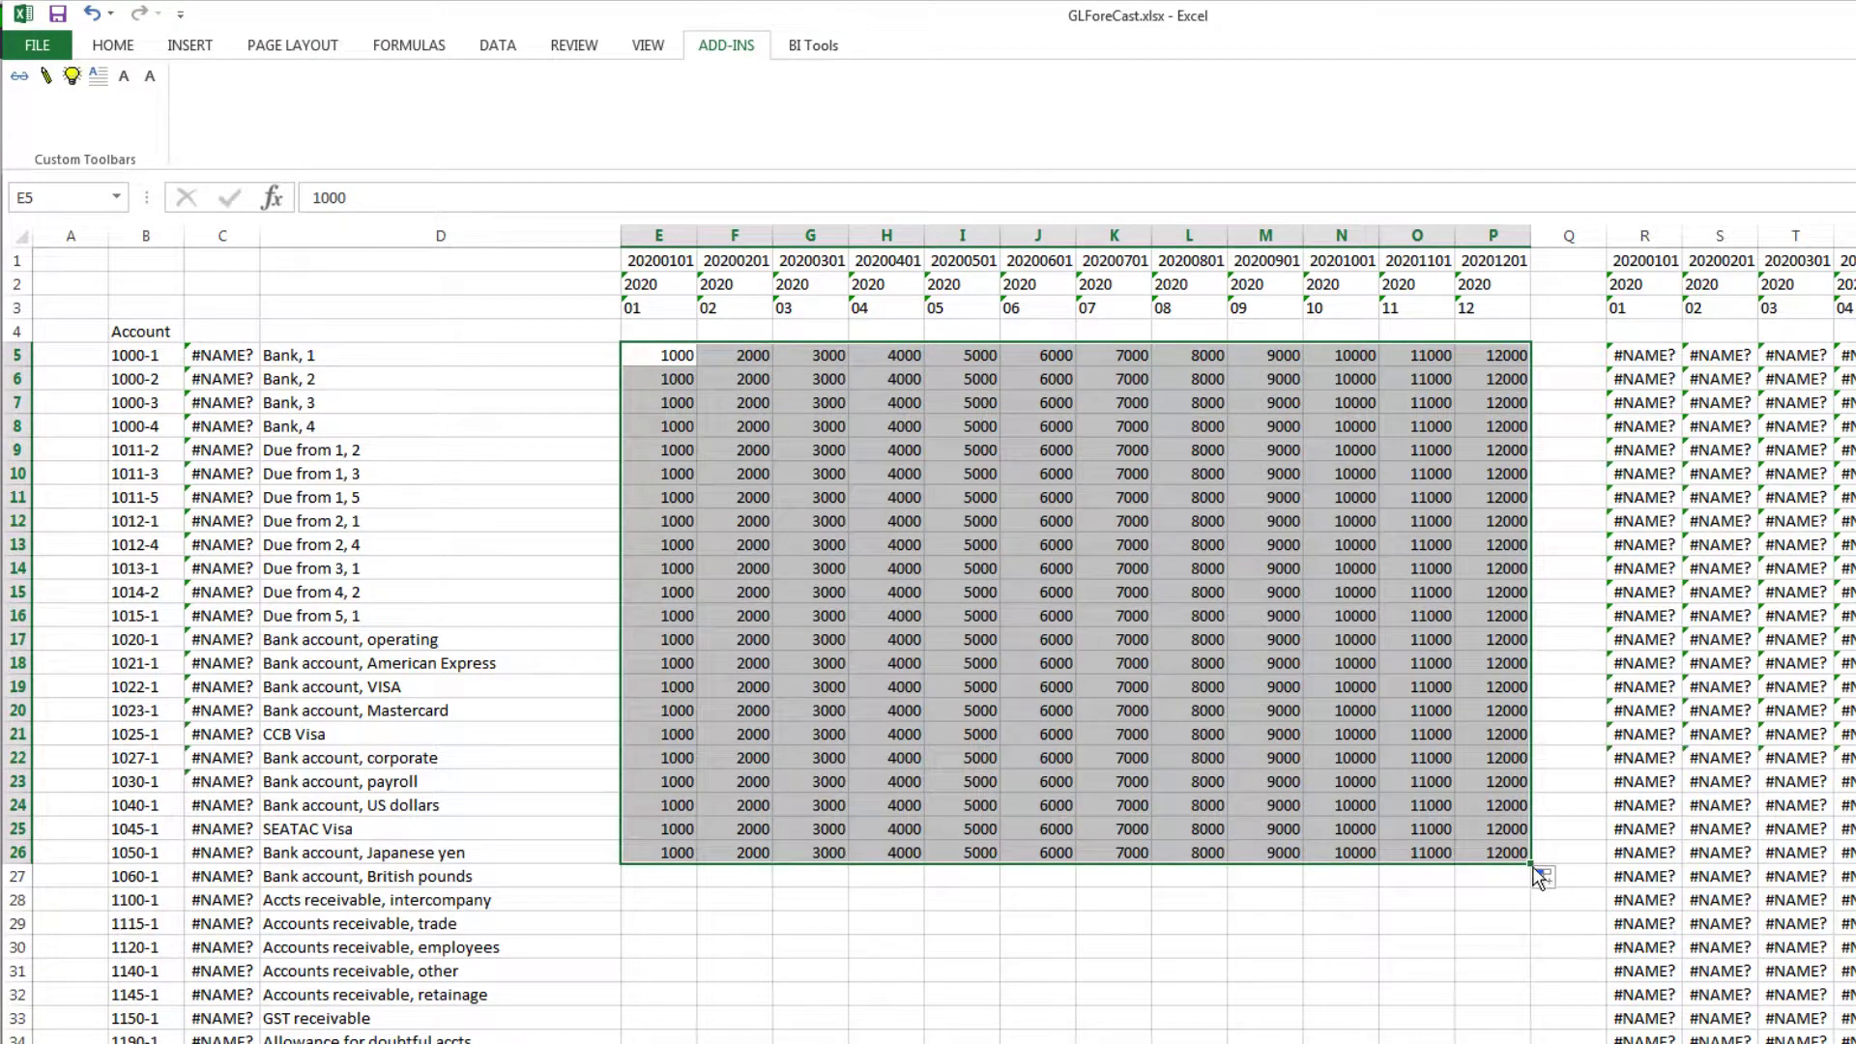
{"action": "left_click", "coordinate": [416, 402]}
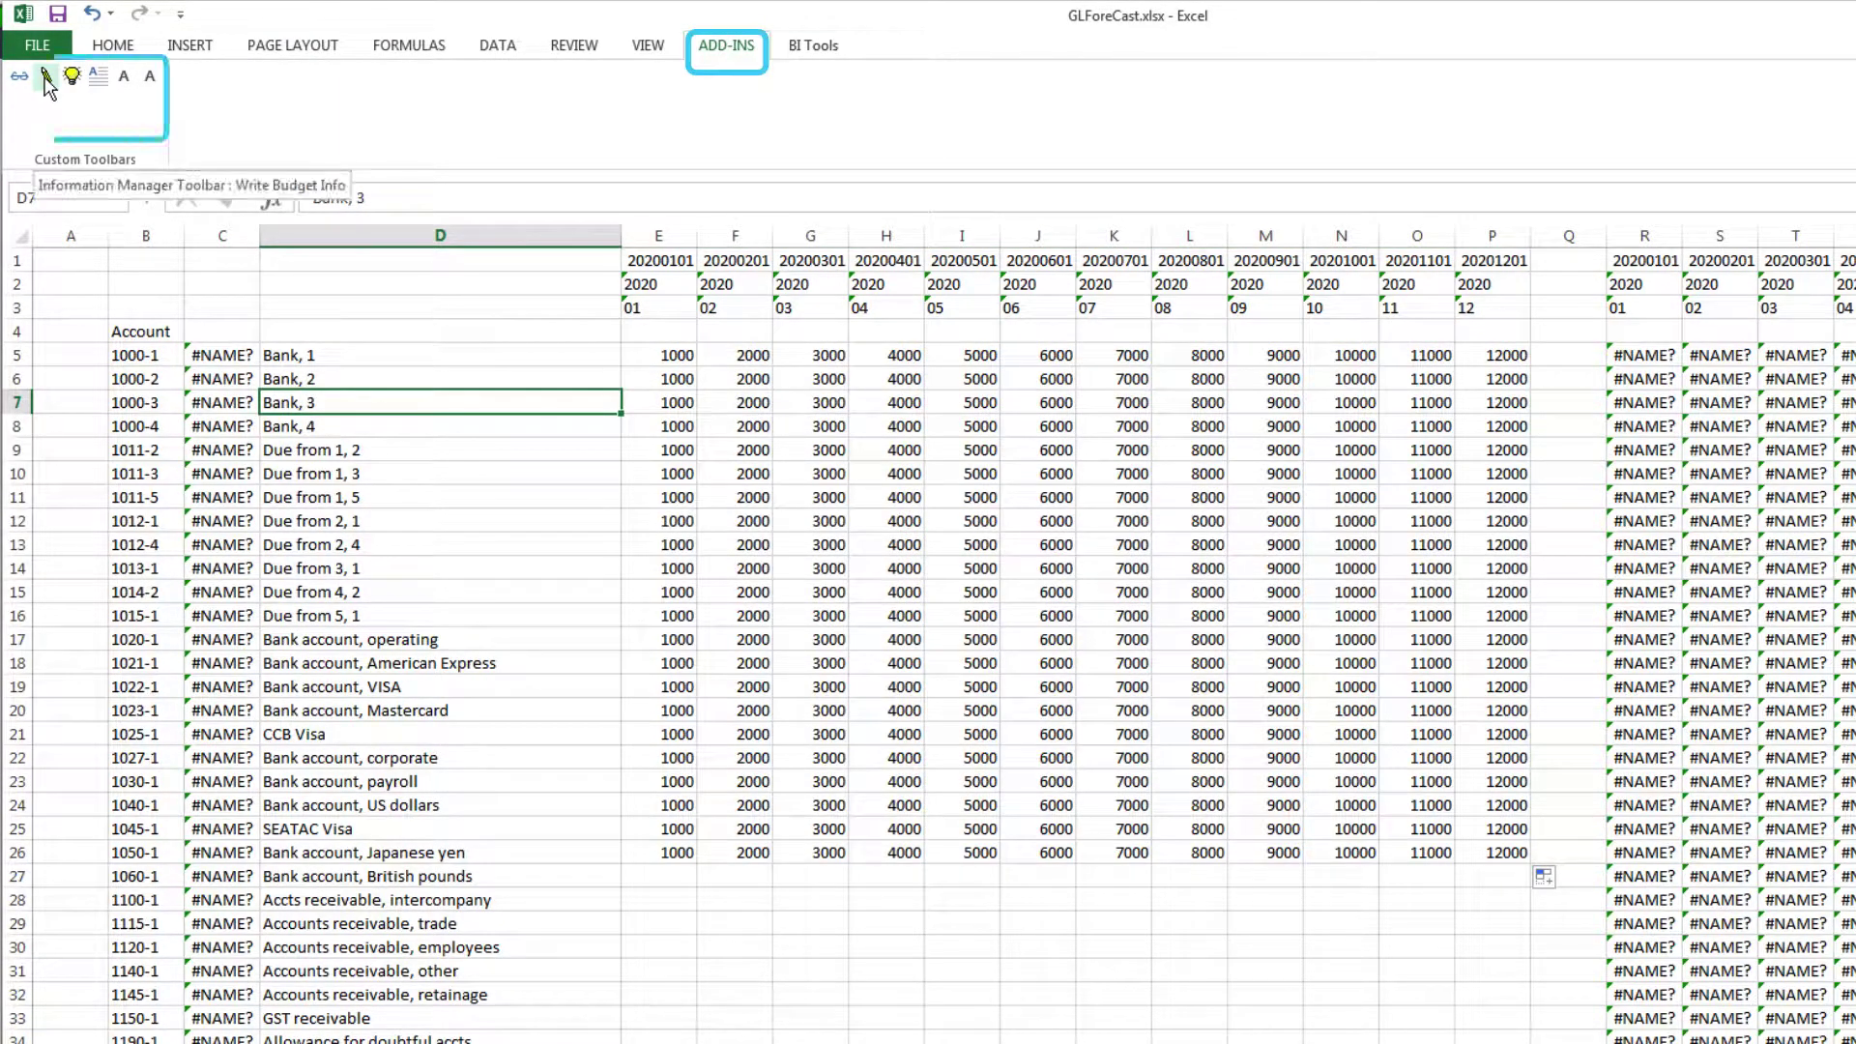
{"action": "left_click", "coordinate": [46, 79]}
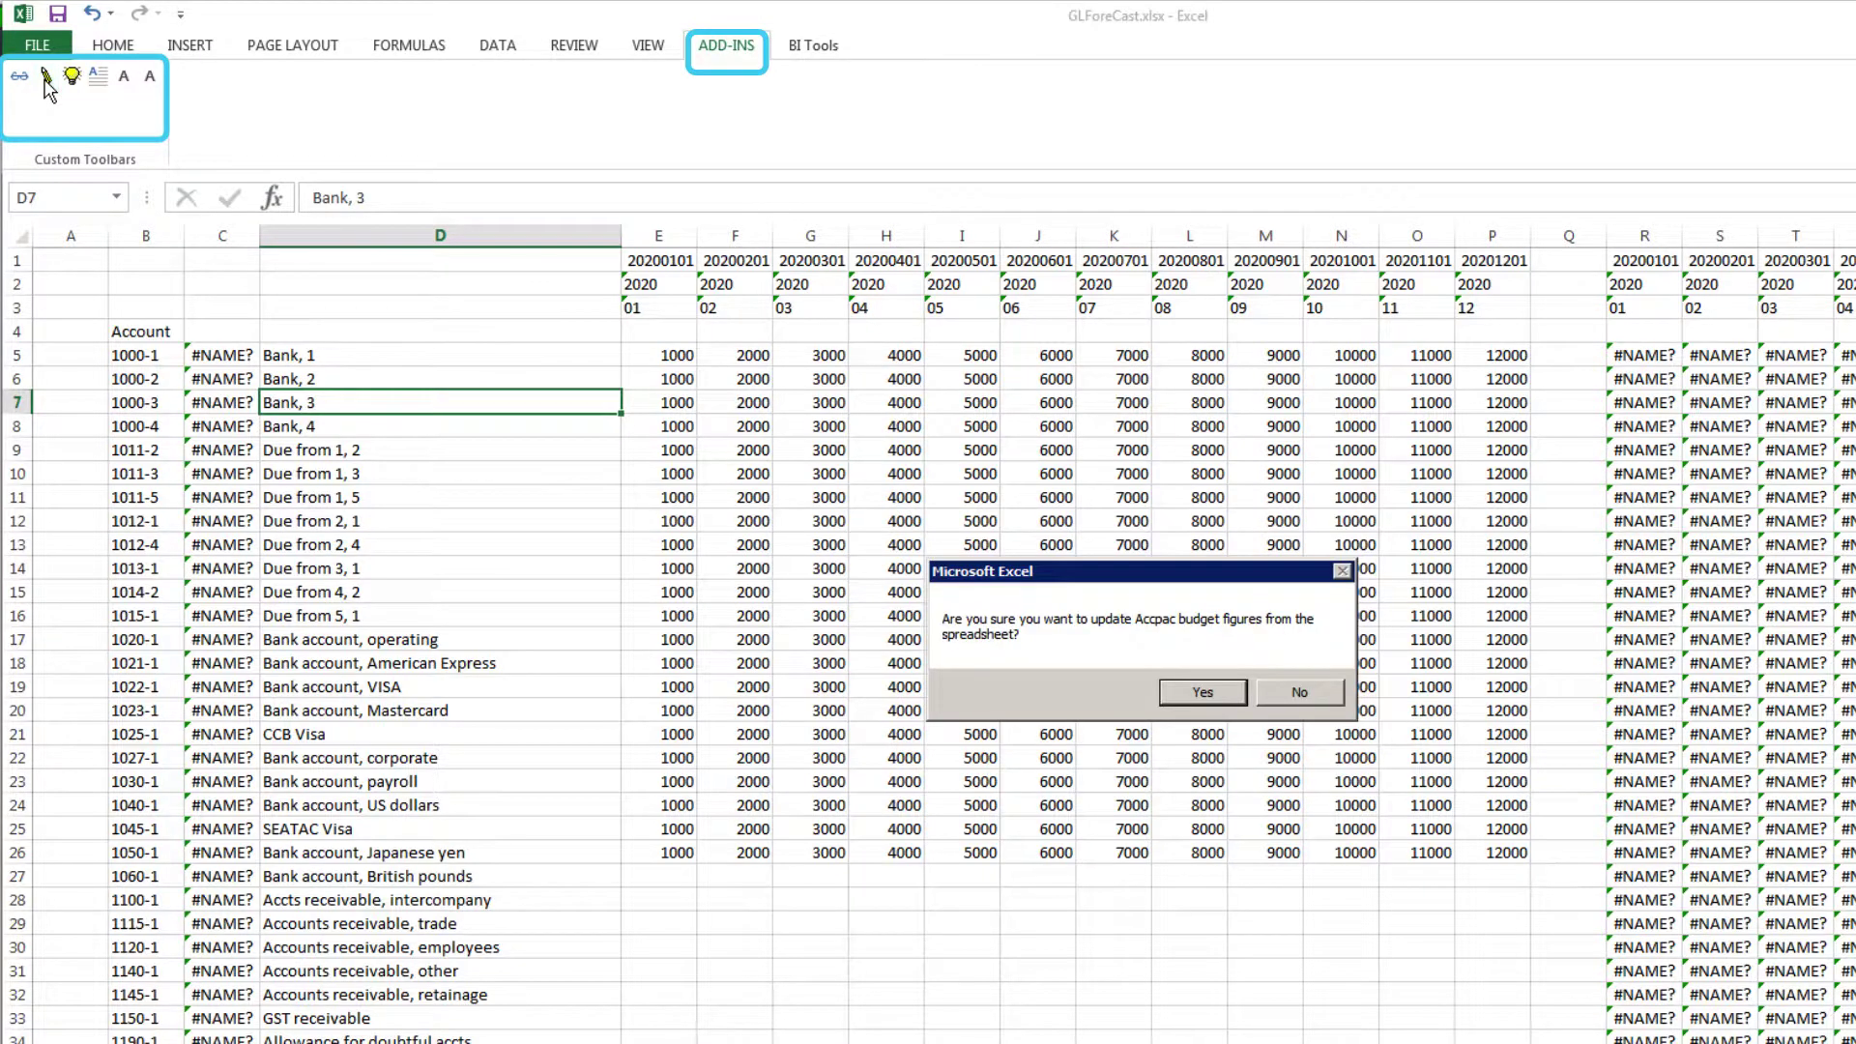
{"action": "left_click", "coordinate": [1187, 693]}
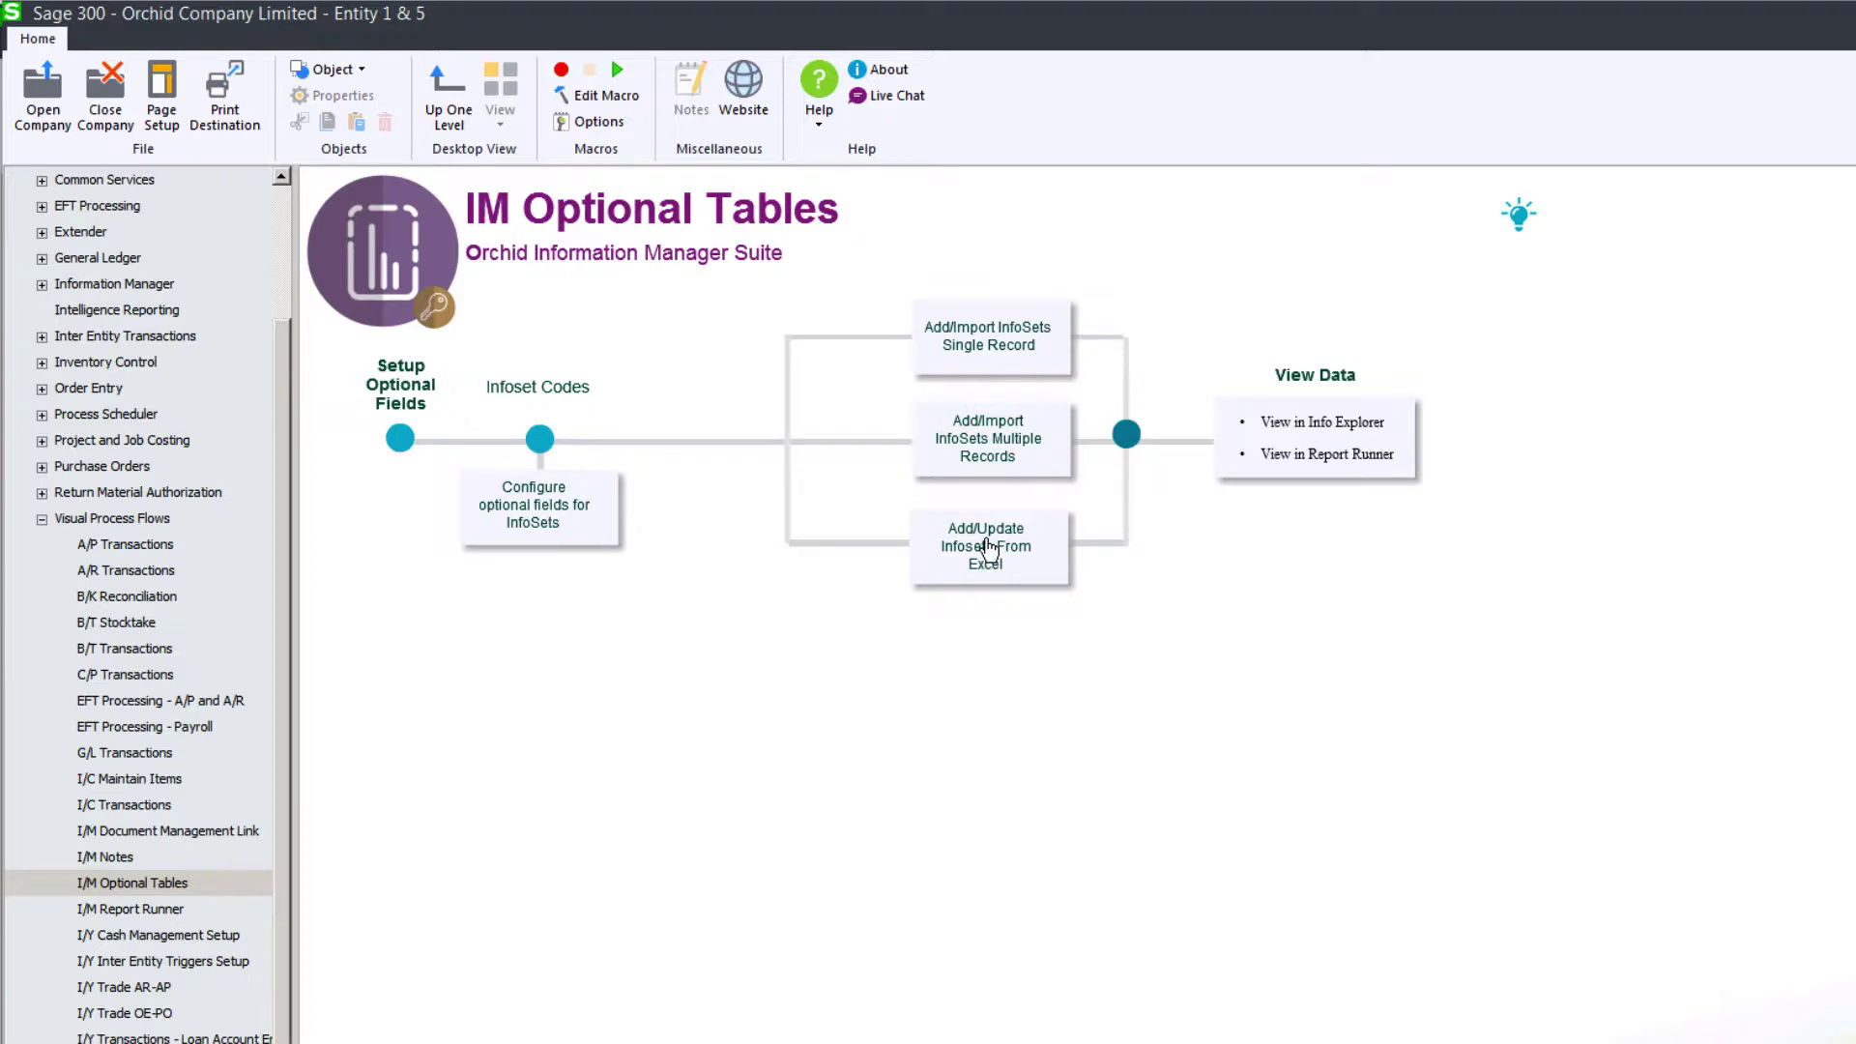
Choose the Add/Update Infosets From Excel task in Sage 300's IM Optional Tables flow and select budget cell E27 in the GLForeCast workbook
{"action": "left_click", "coordinate": [986, 546]}
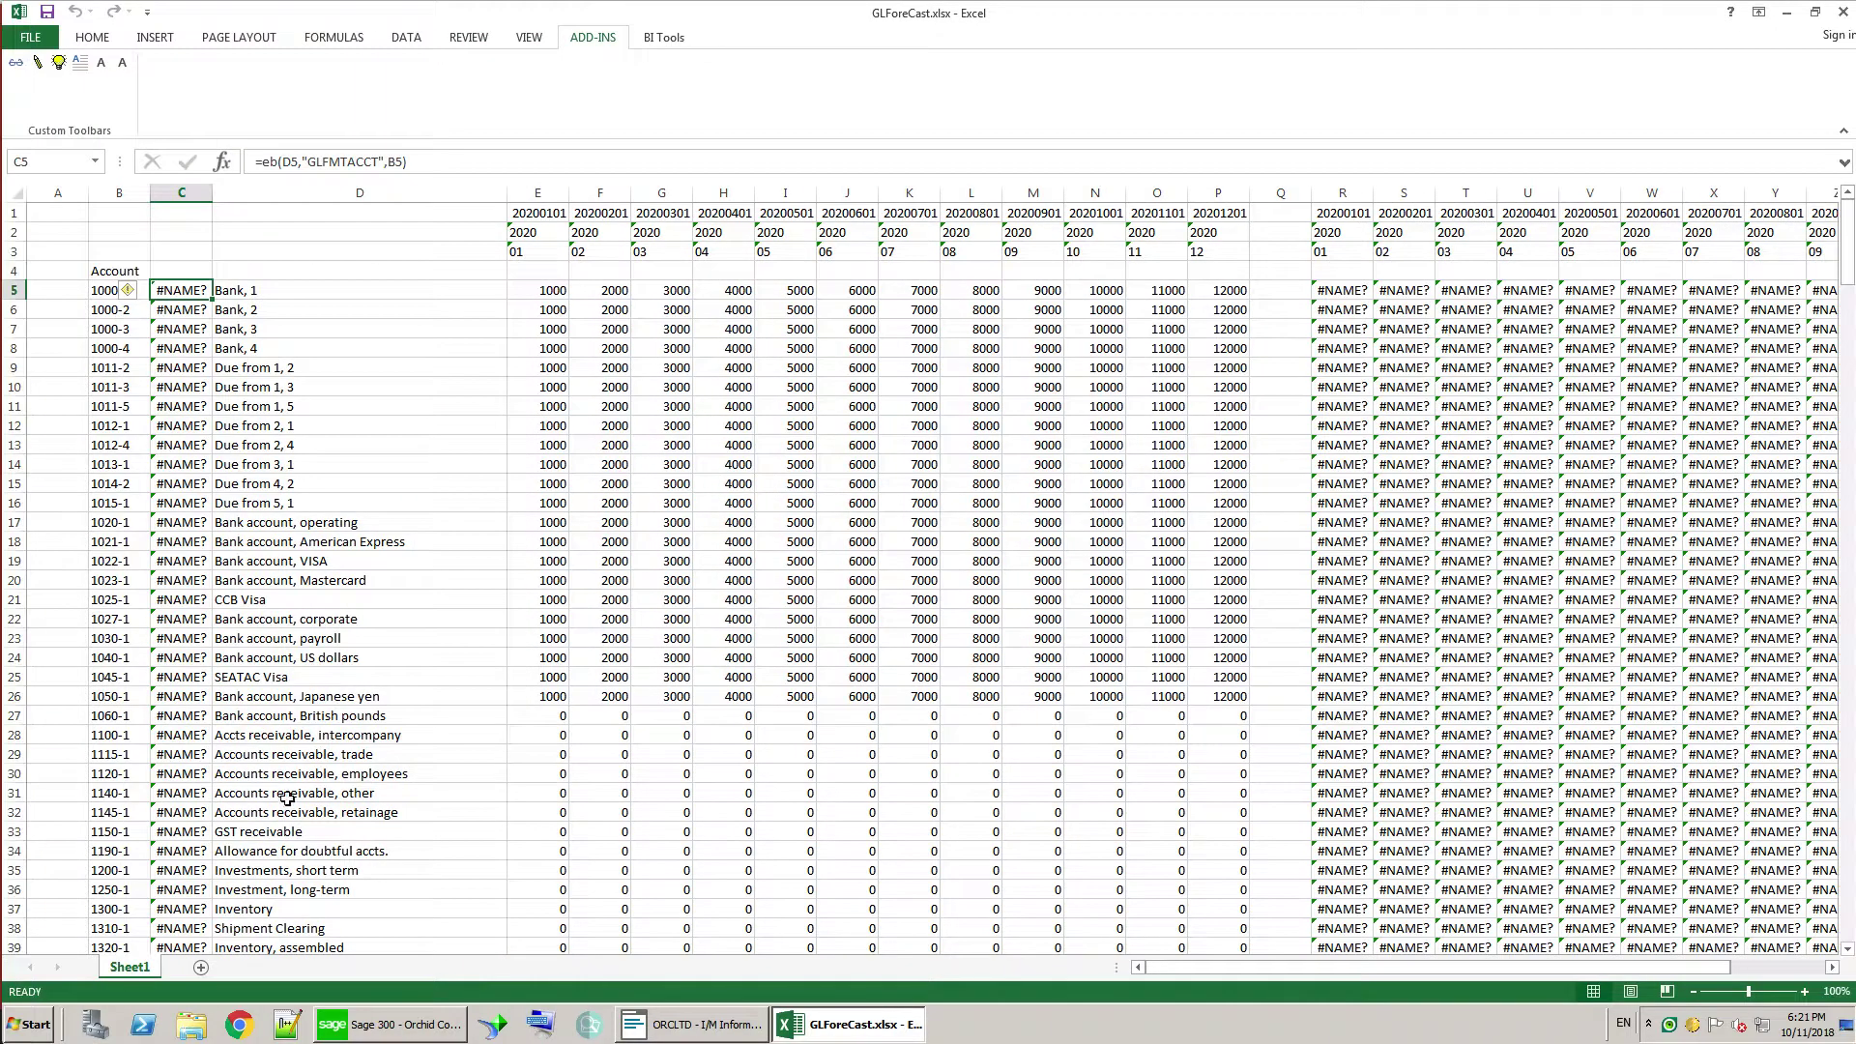
{"action": "left_click", "coordinate": [541, 716]}
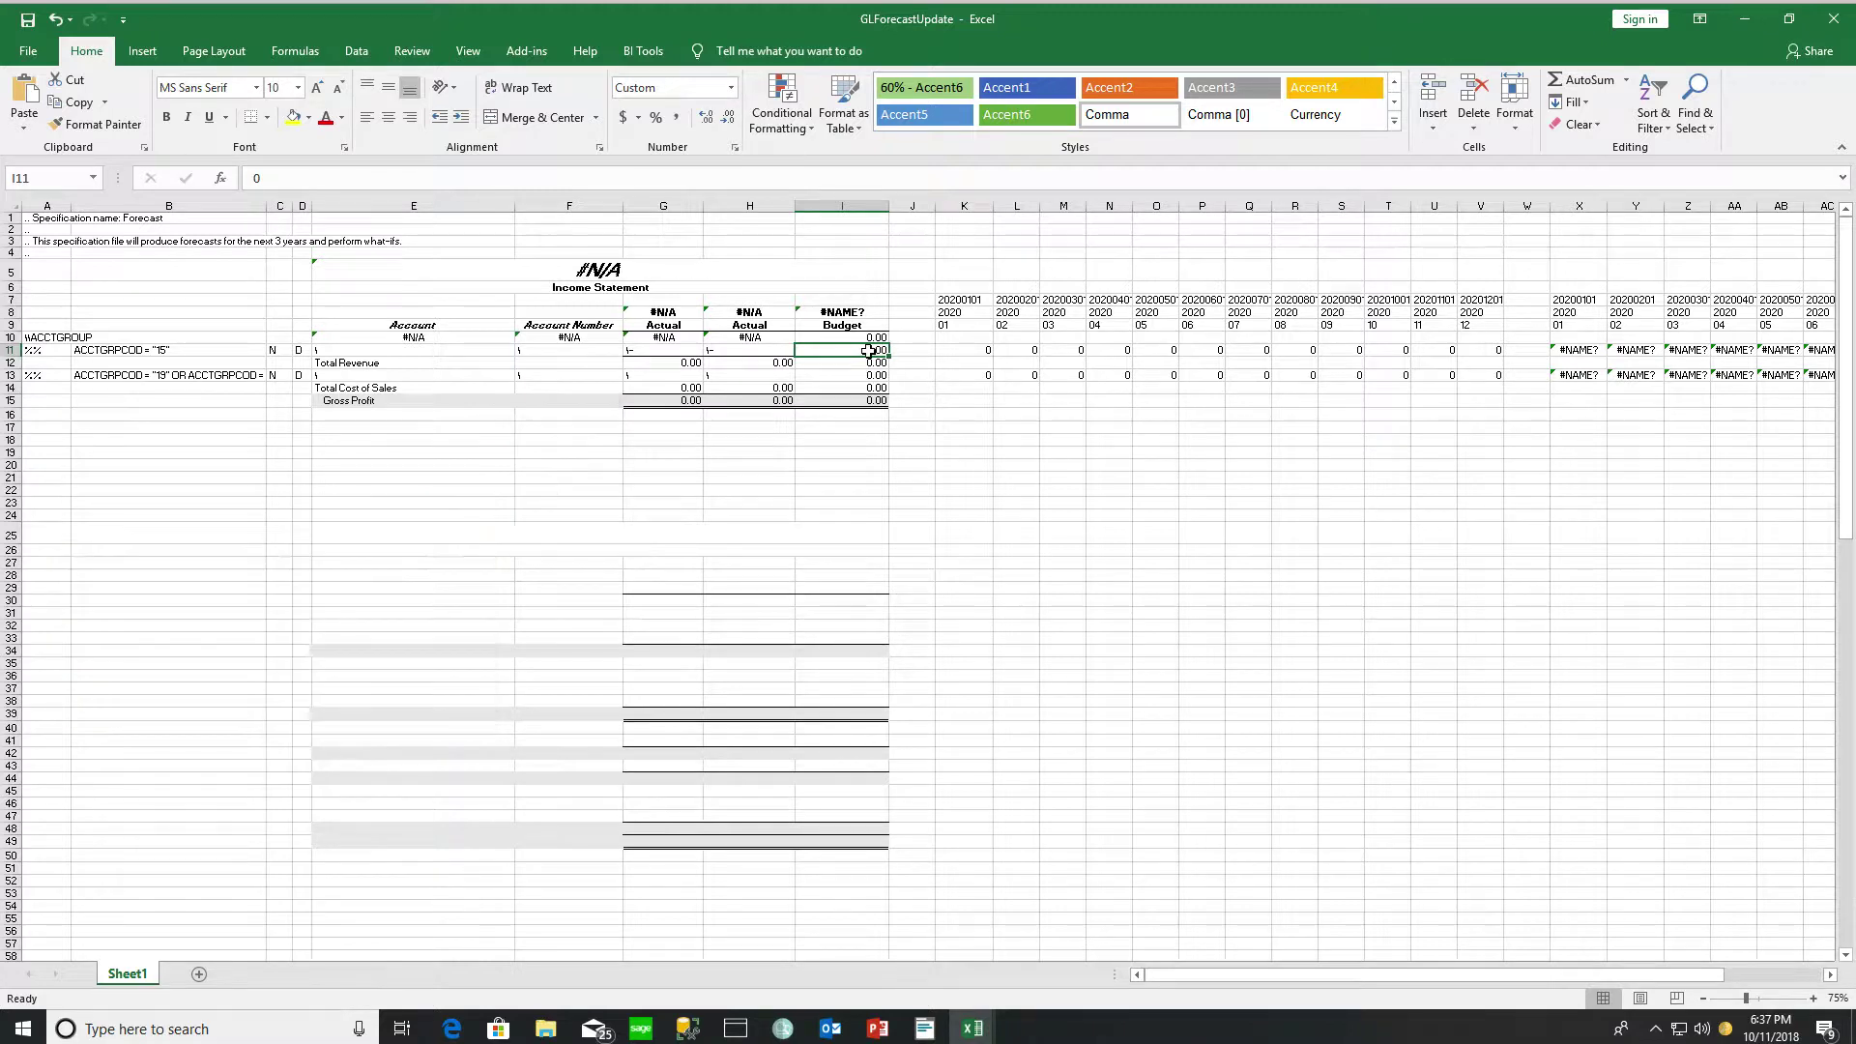
In the GLForecastUpdate workbook, examine the monthly budget formula in K11 and the GLFORECAST update formula in X11
{"action": "left_click", "coordinate": [982, 354]}
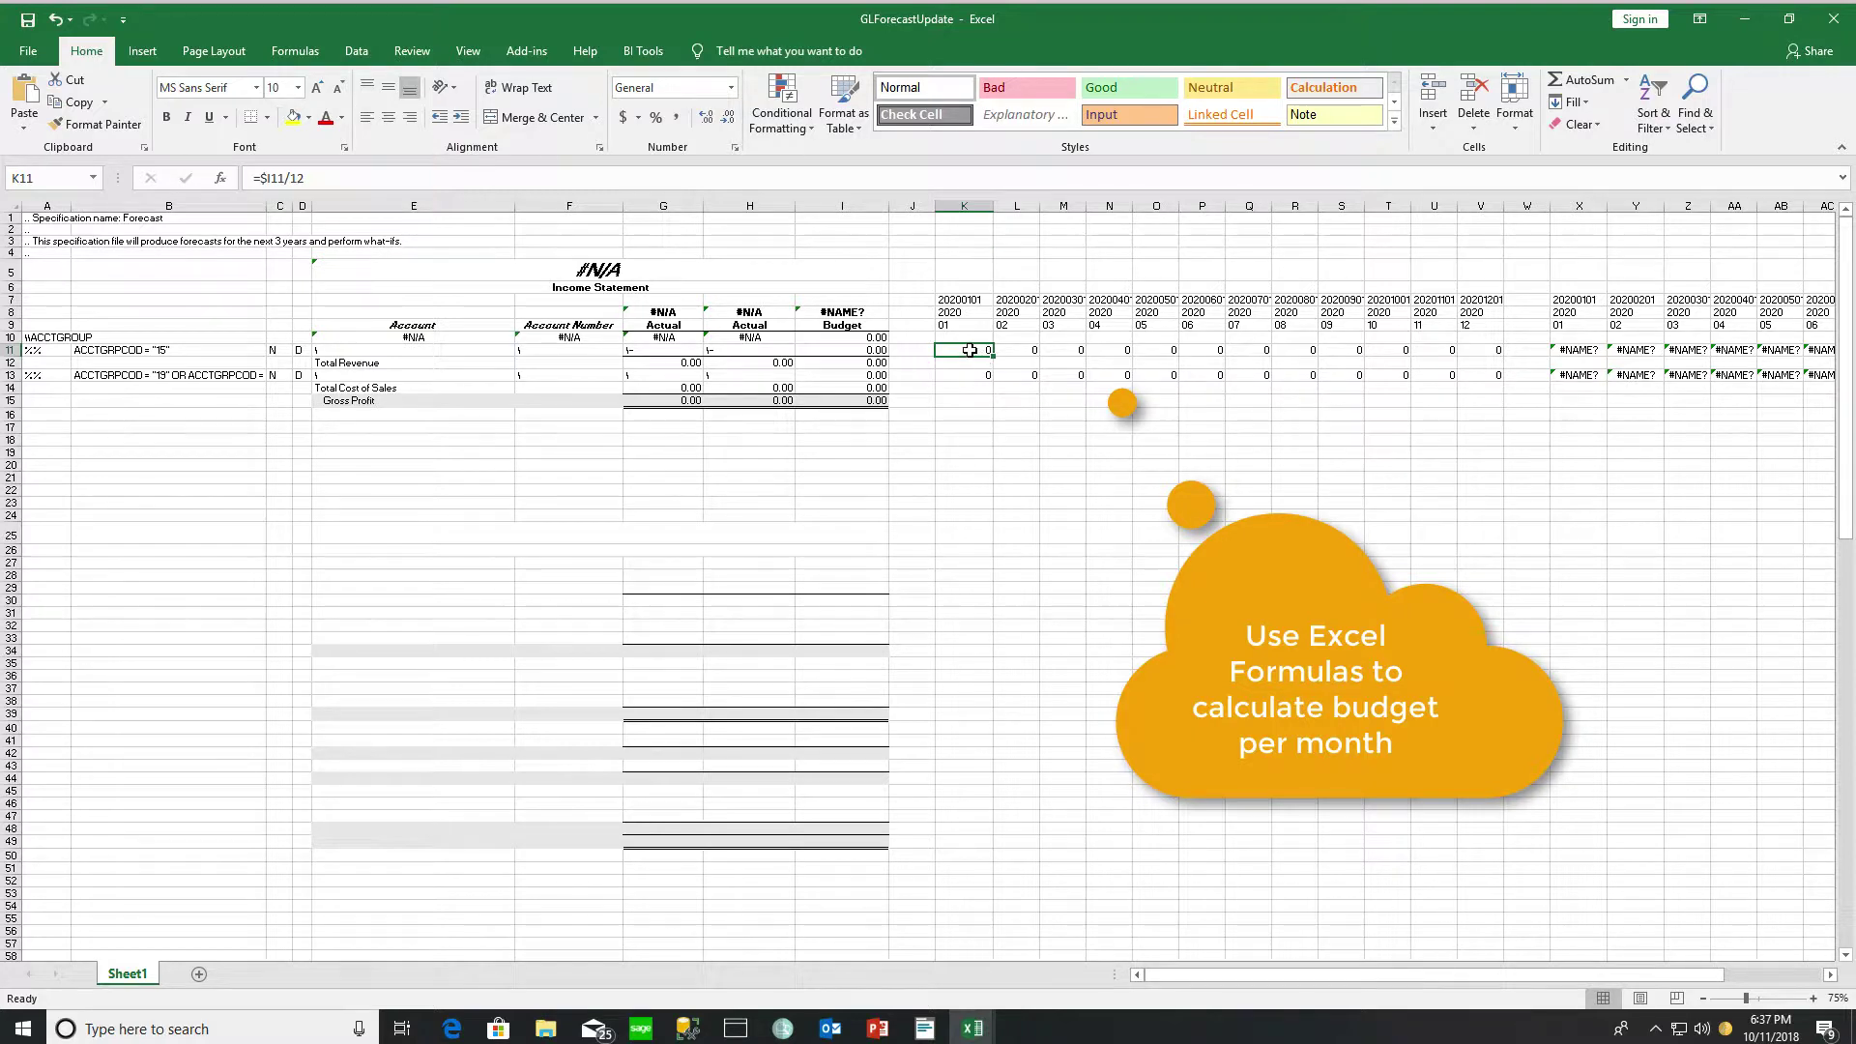
{"action": "left_click", "coordinate": [1593, 351]}
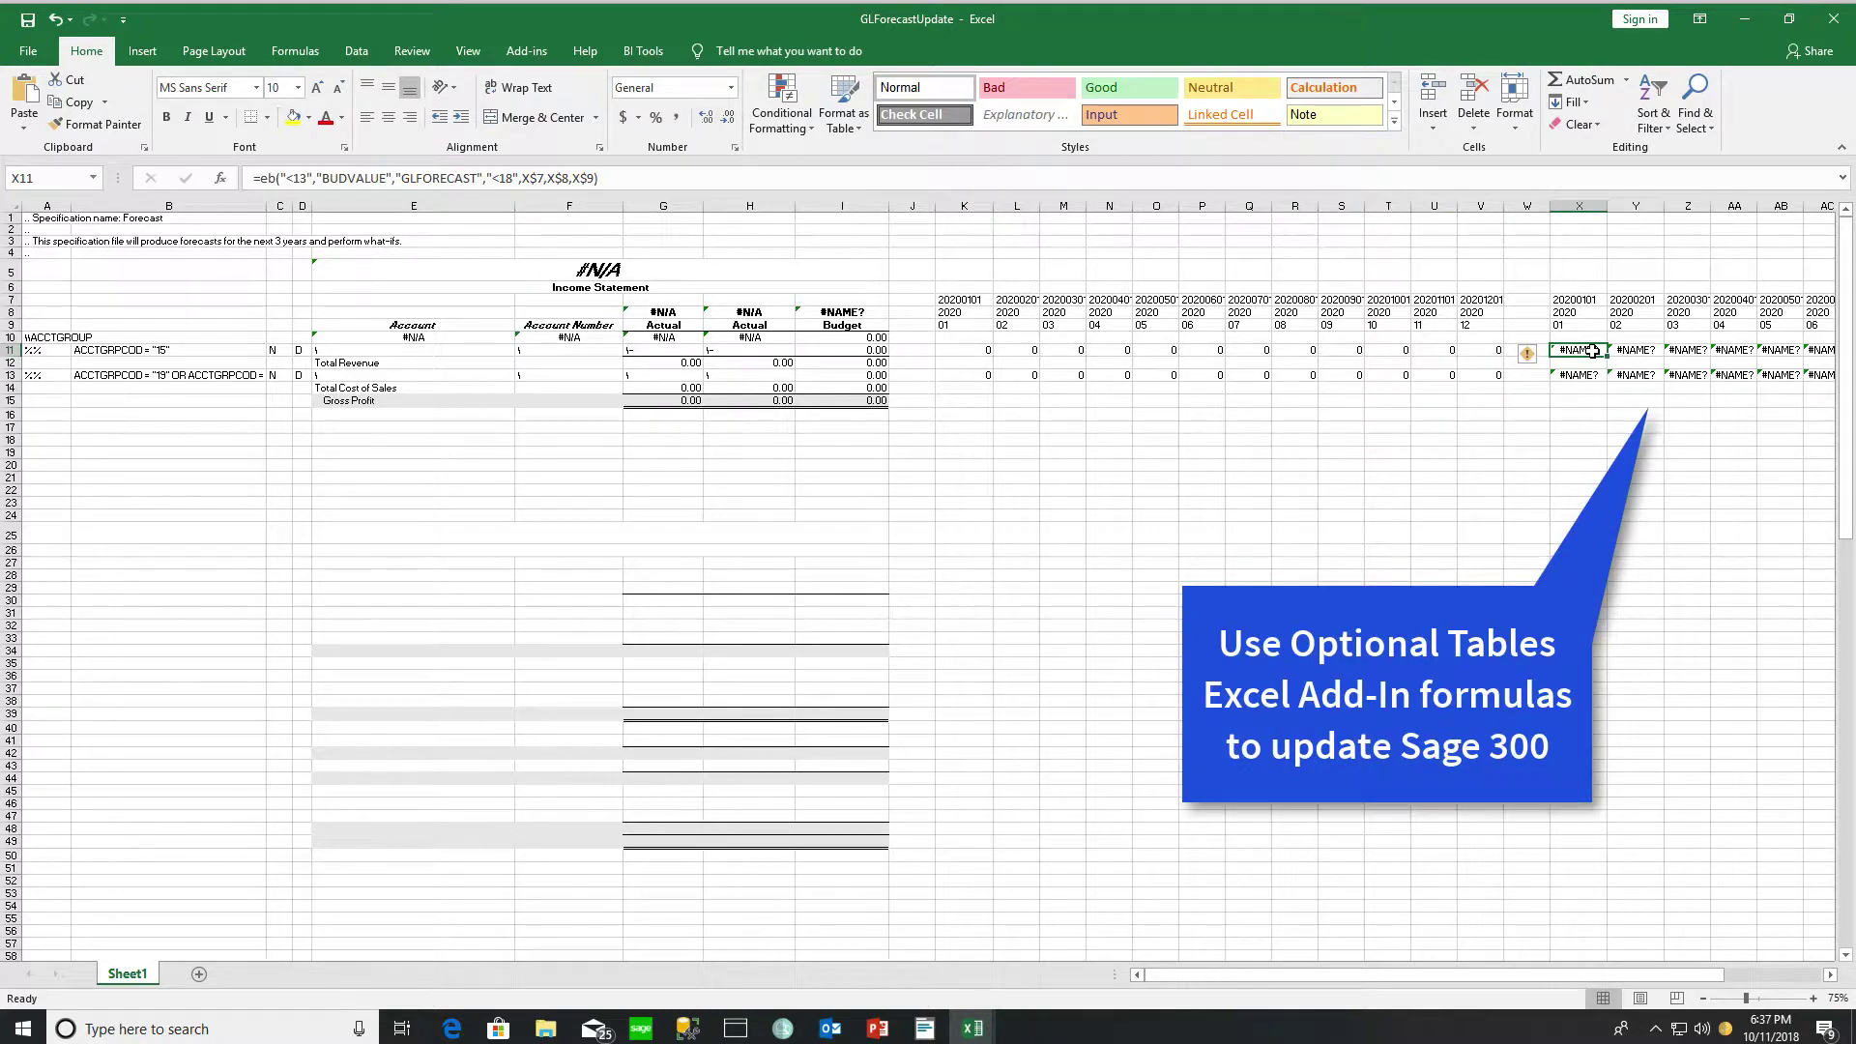
{"action": "left_click", "coordinate": [650, 177]}
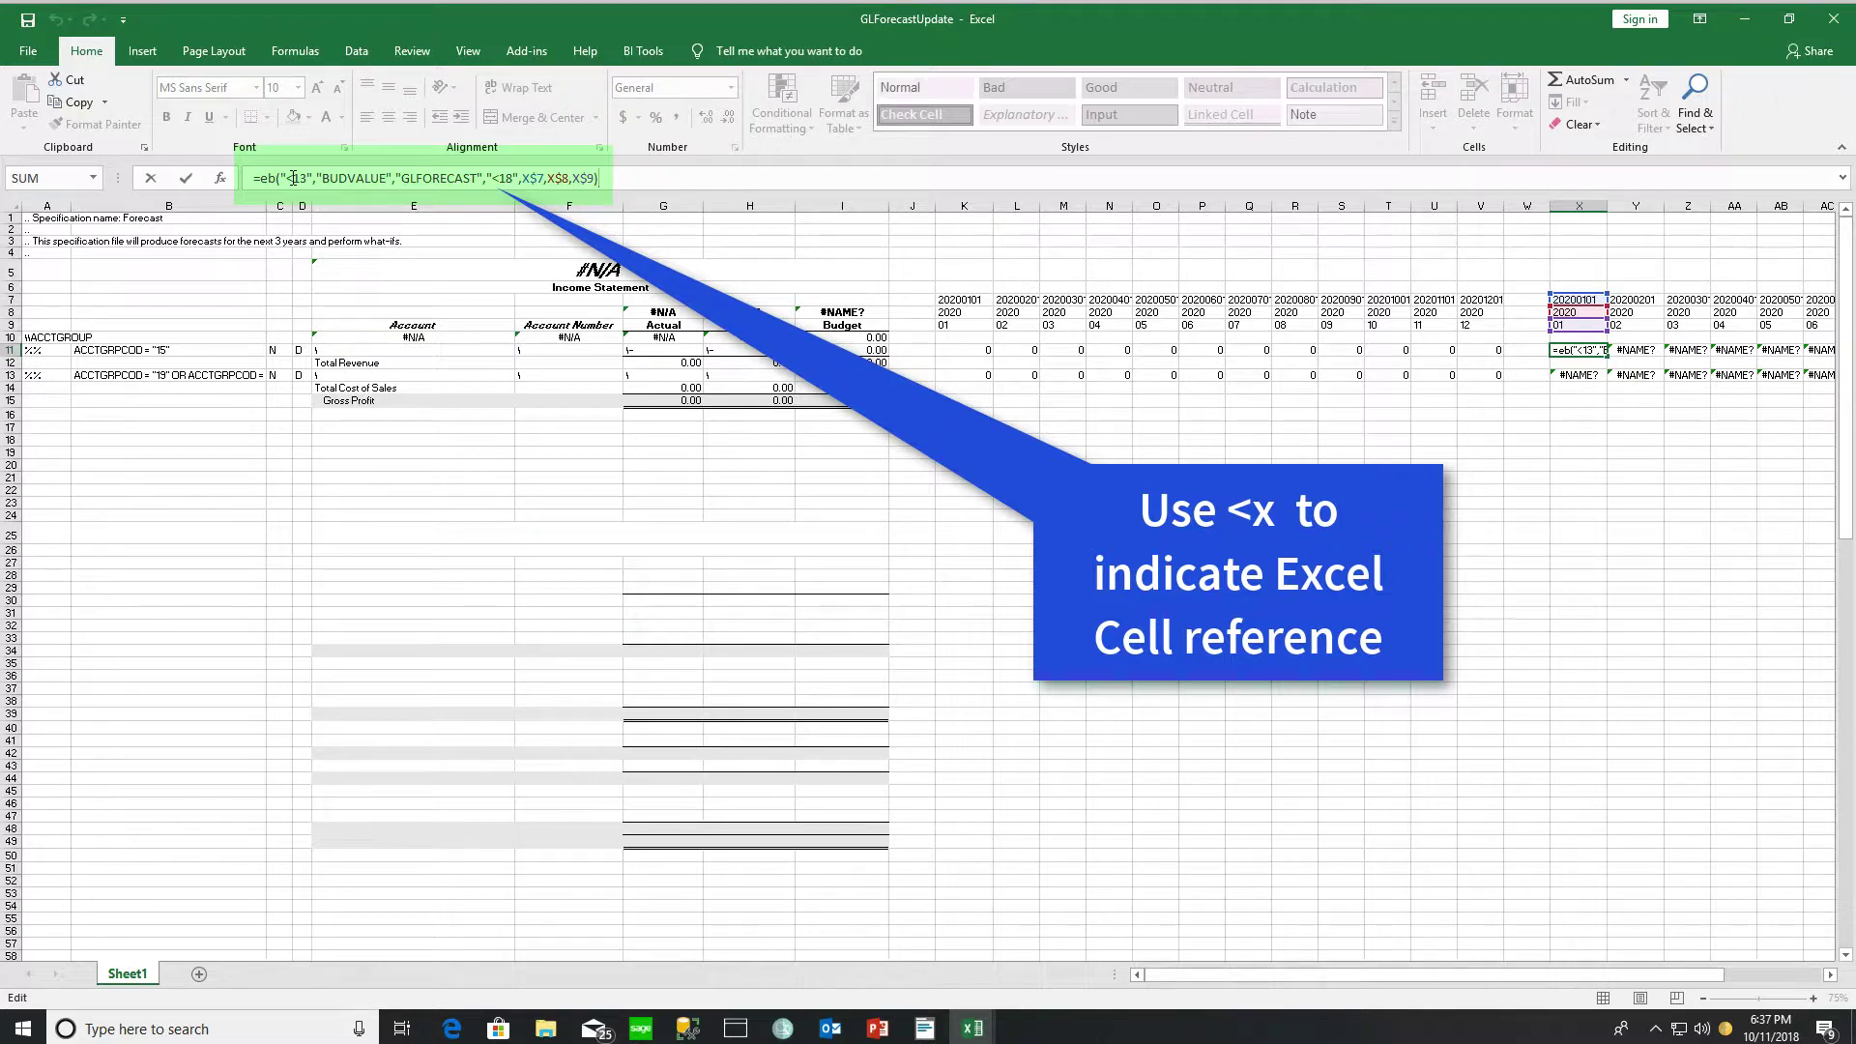
{"action": "left_click", "coordinate": [1577, 351]}
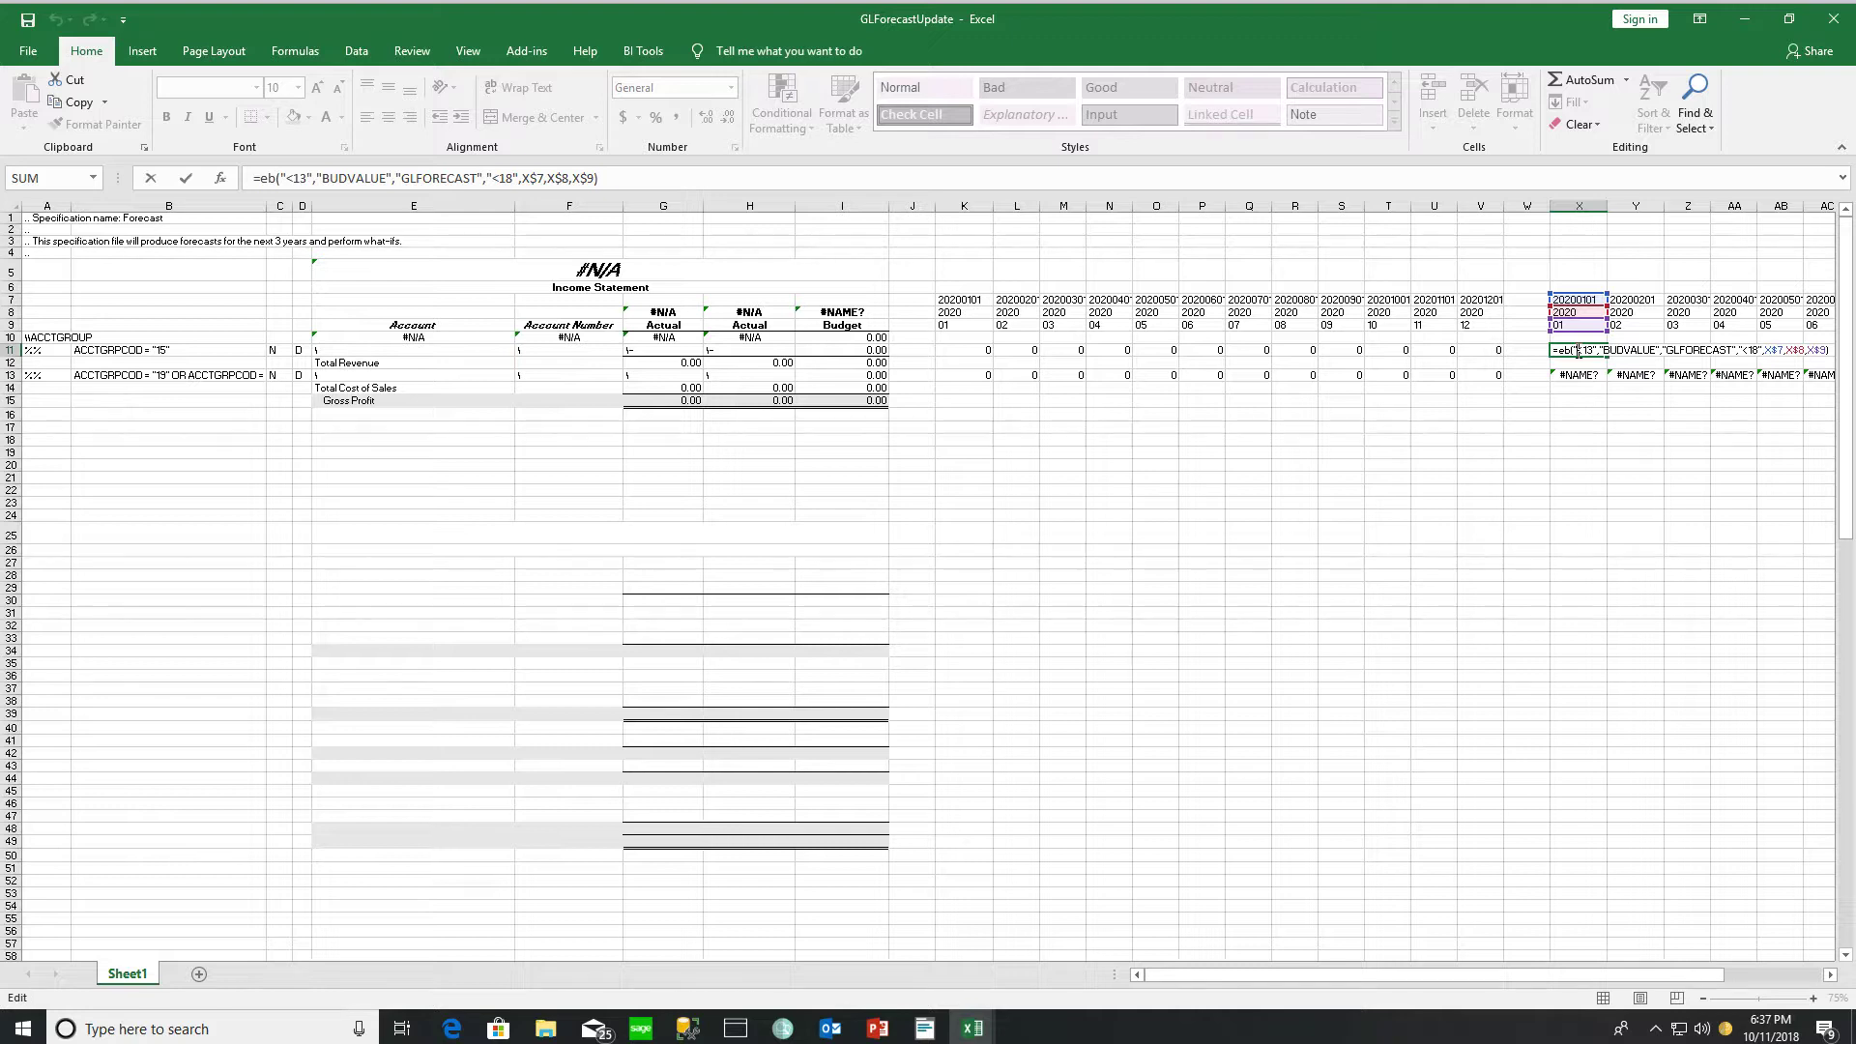
{"action": "key", "text": "Escape"}
Trace the <13 reference by moving 13 cells back from X11 to K11, and examine the remaining references in the X11 formula
{"action": "key", "text": "Left"}
{"action": "key", "text": "Left"}
{"action": "key", "text": "Left"}
{"action": "key", "text": "Left"}
{"action": "key", "text": "Left"}
{"action": "key", "text": "Left"}
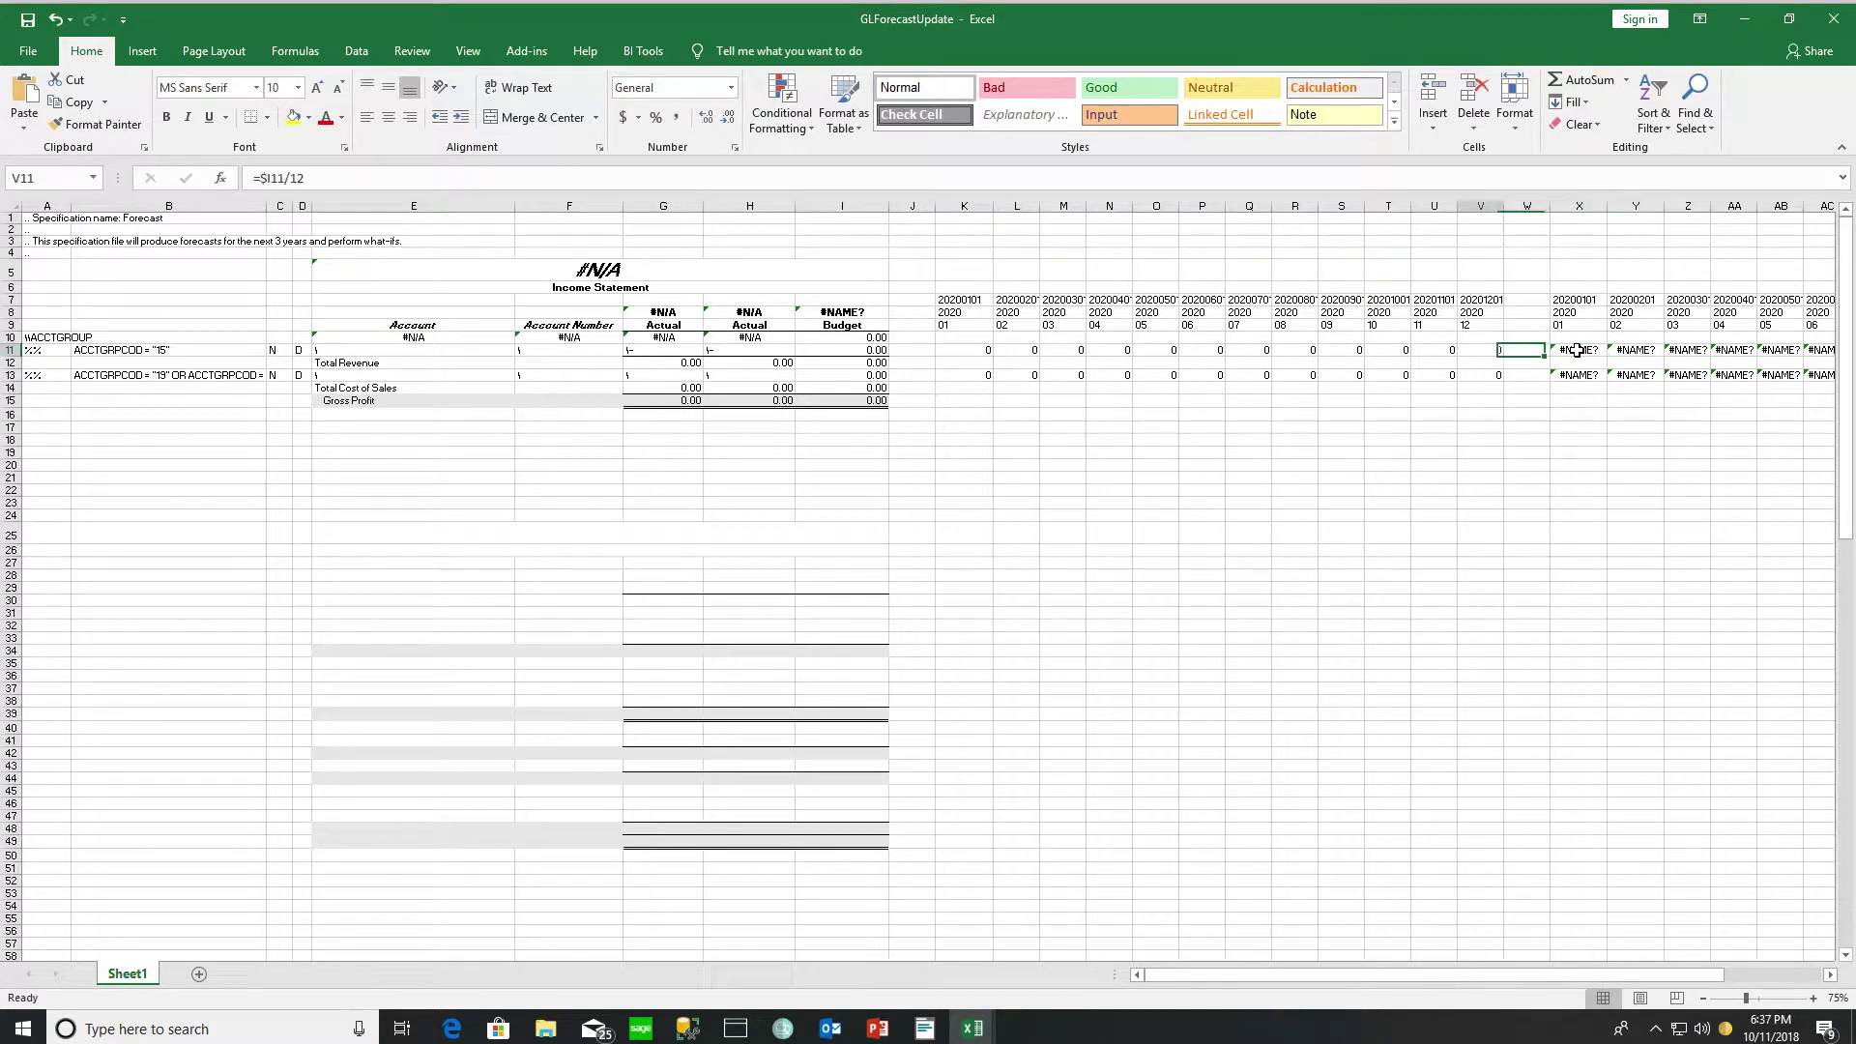
{"action": "key", "text": "Left"}
{"action": "key", "text": "Left"}
{"action": "key", "text": "Left"}
{"action": "key", "text": "Left"}
{"action": "key", "text": "Left"}
{"action": "key", "text": "Left"}
{"action": "key", "text": "Left"}
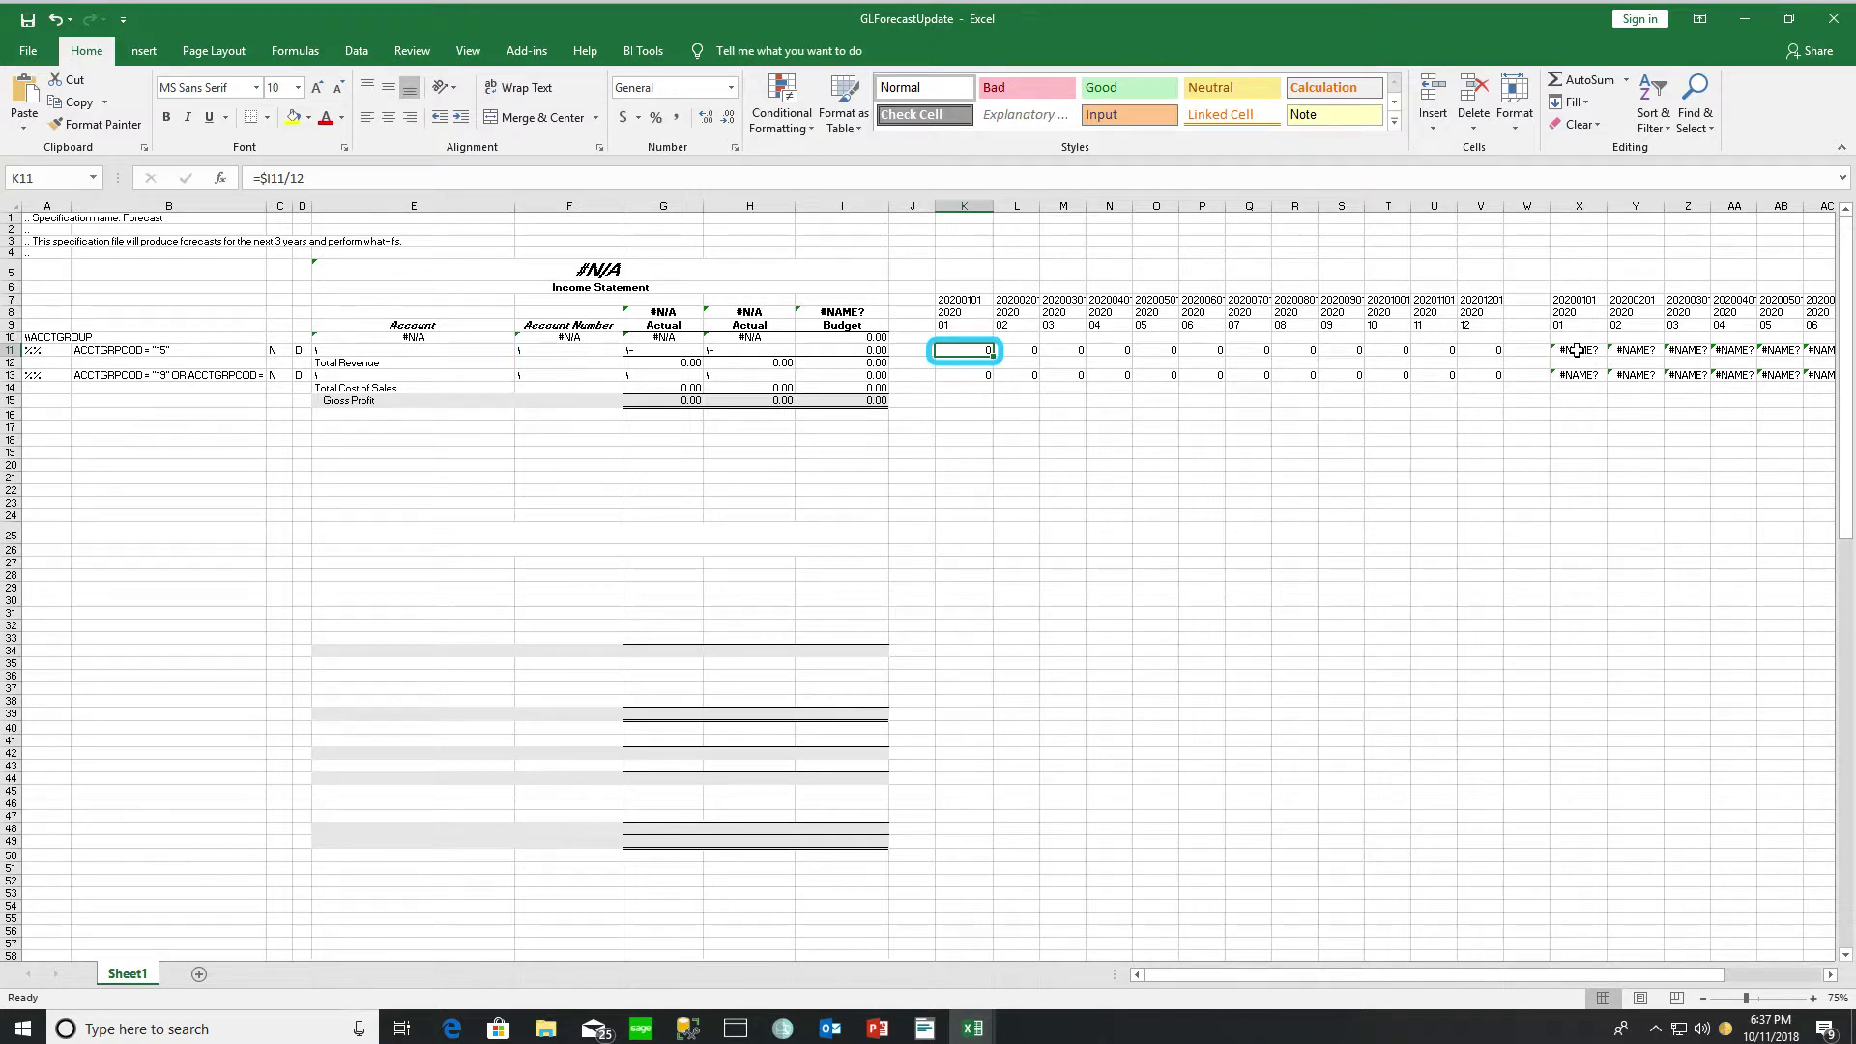
{"action": "left_click", "coordinate": [1578, 349]}
{"action": "left_click", "coordinate": [677, 176]}
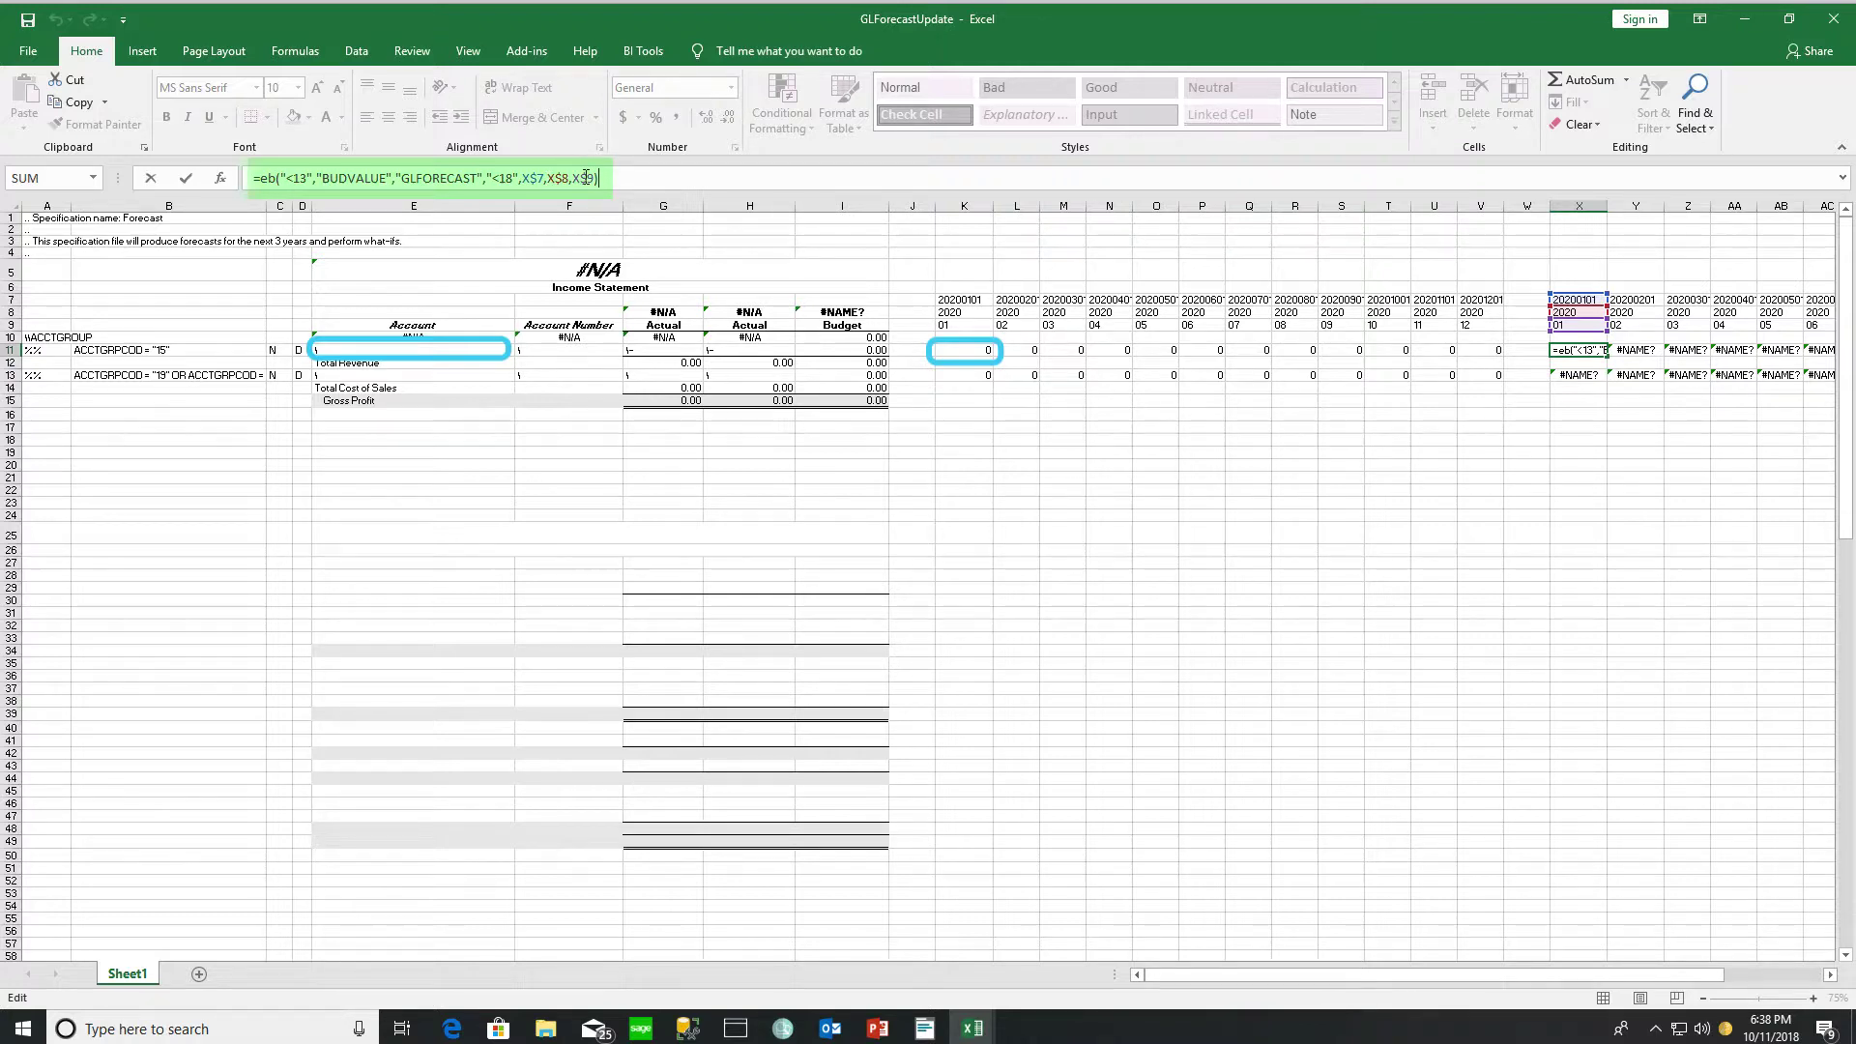
Generate the Income Statement from the Forecast specification with FR View, including formulas in the report
{"action": "left_click", "coordinate": [835, 247]}
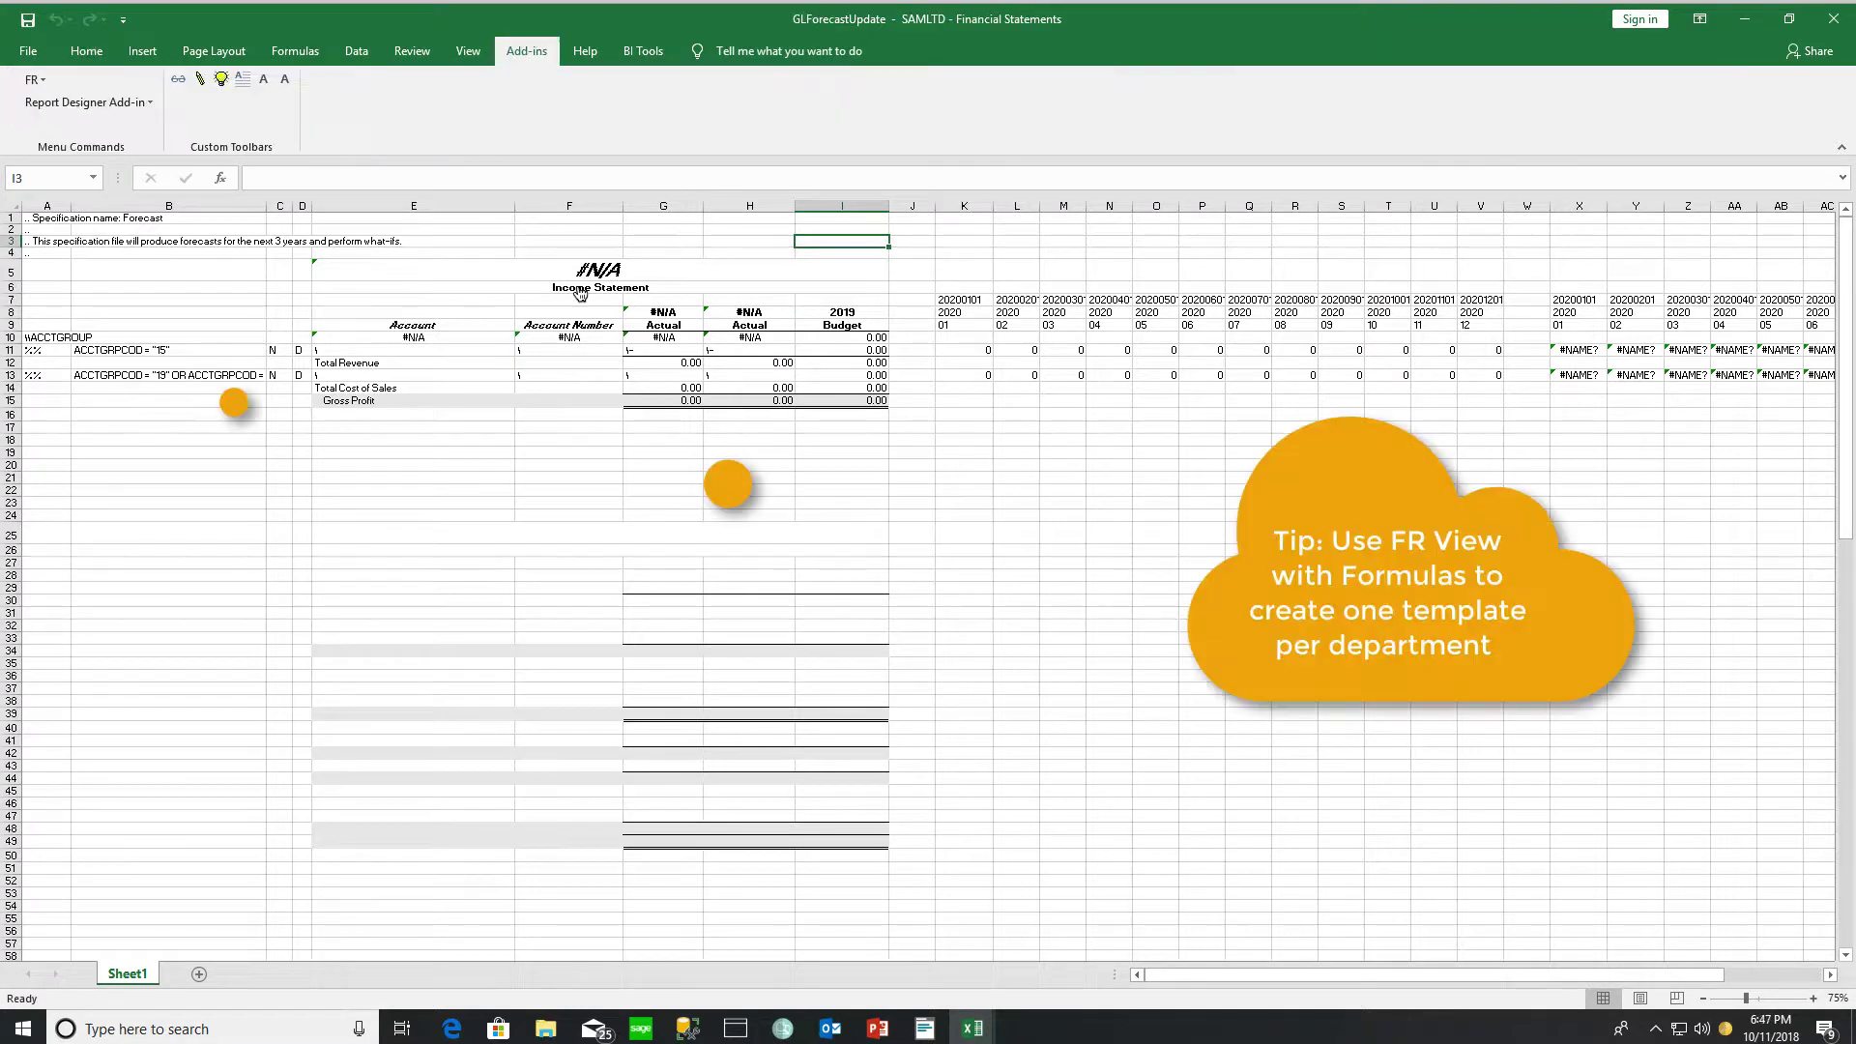
{"action": "left_click", "coordinate": [35, 79]}
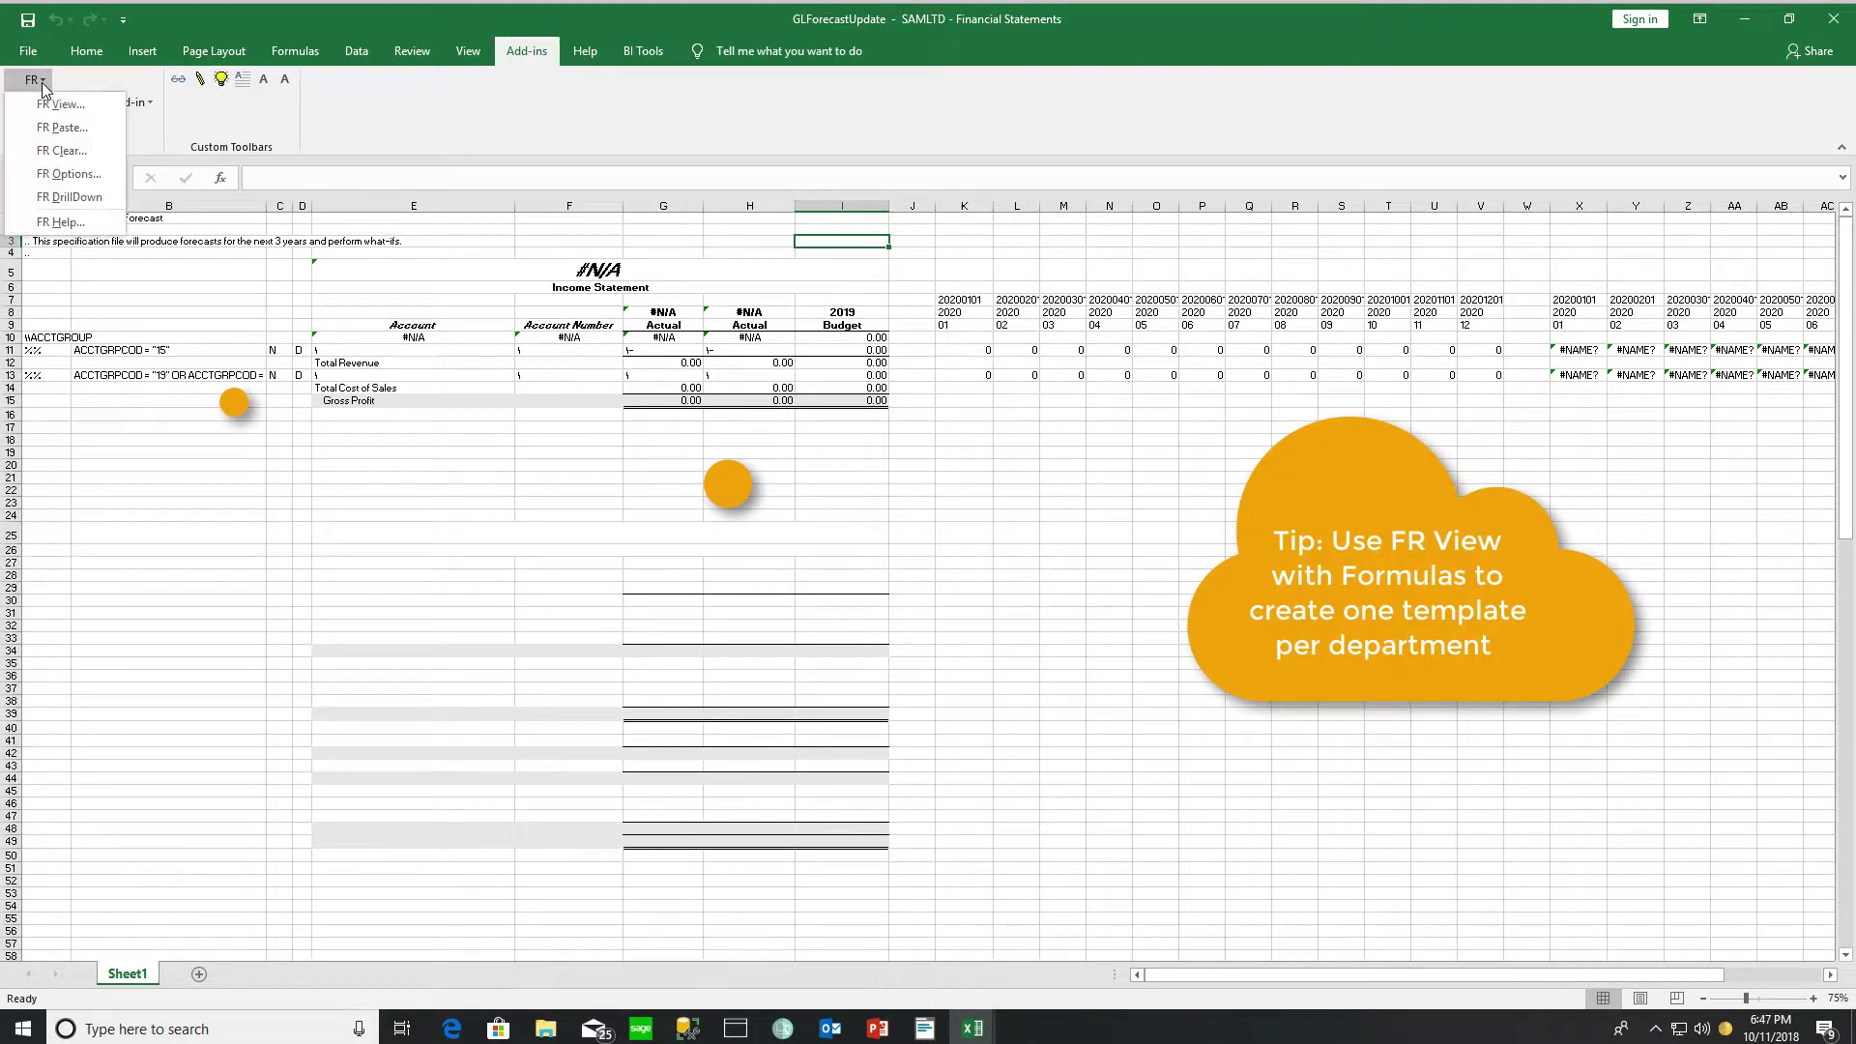
{"action": "left_click", "coordinate": [58, 105]}
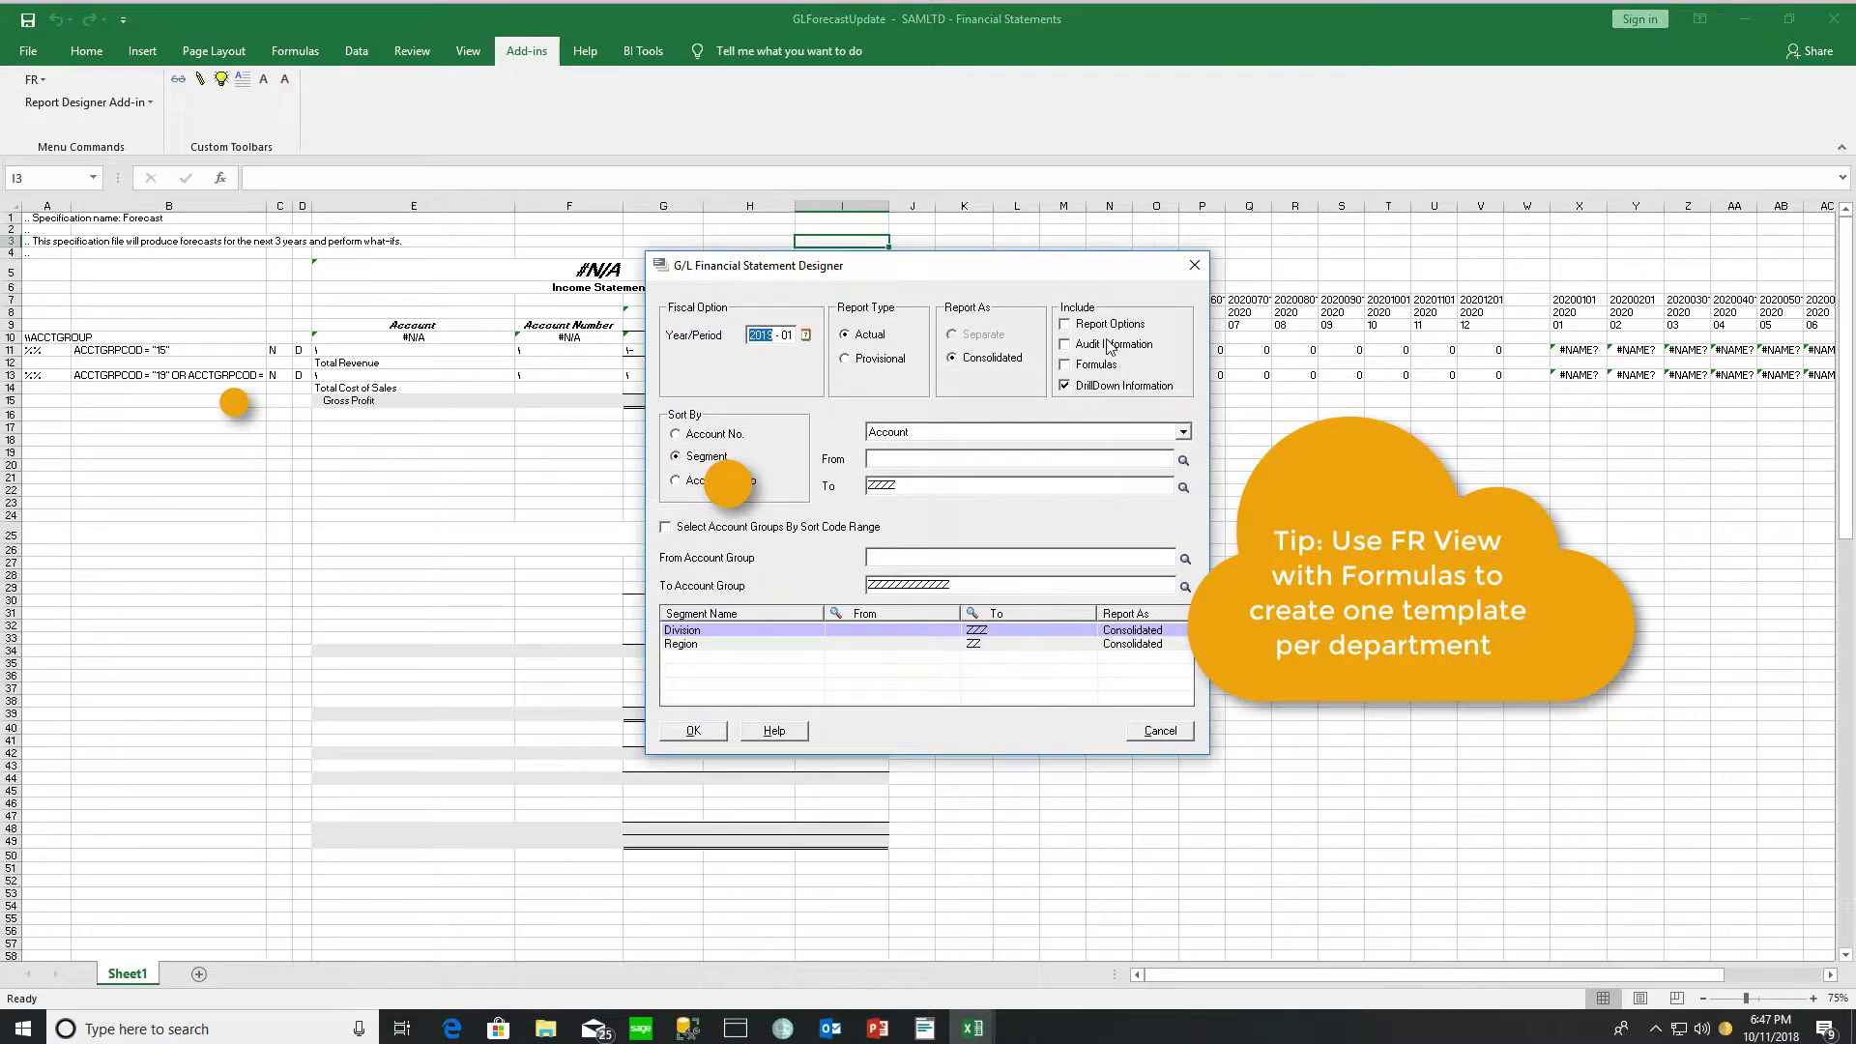
{"action": "left_click", "coordinate": [1065, 365]}
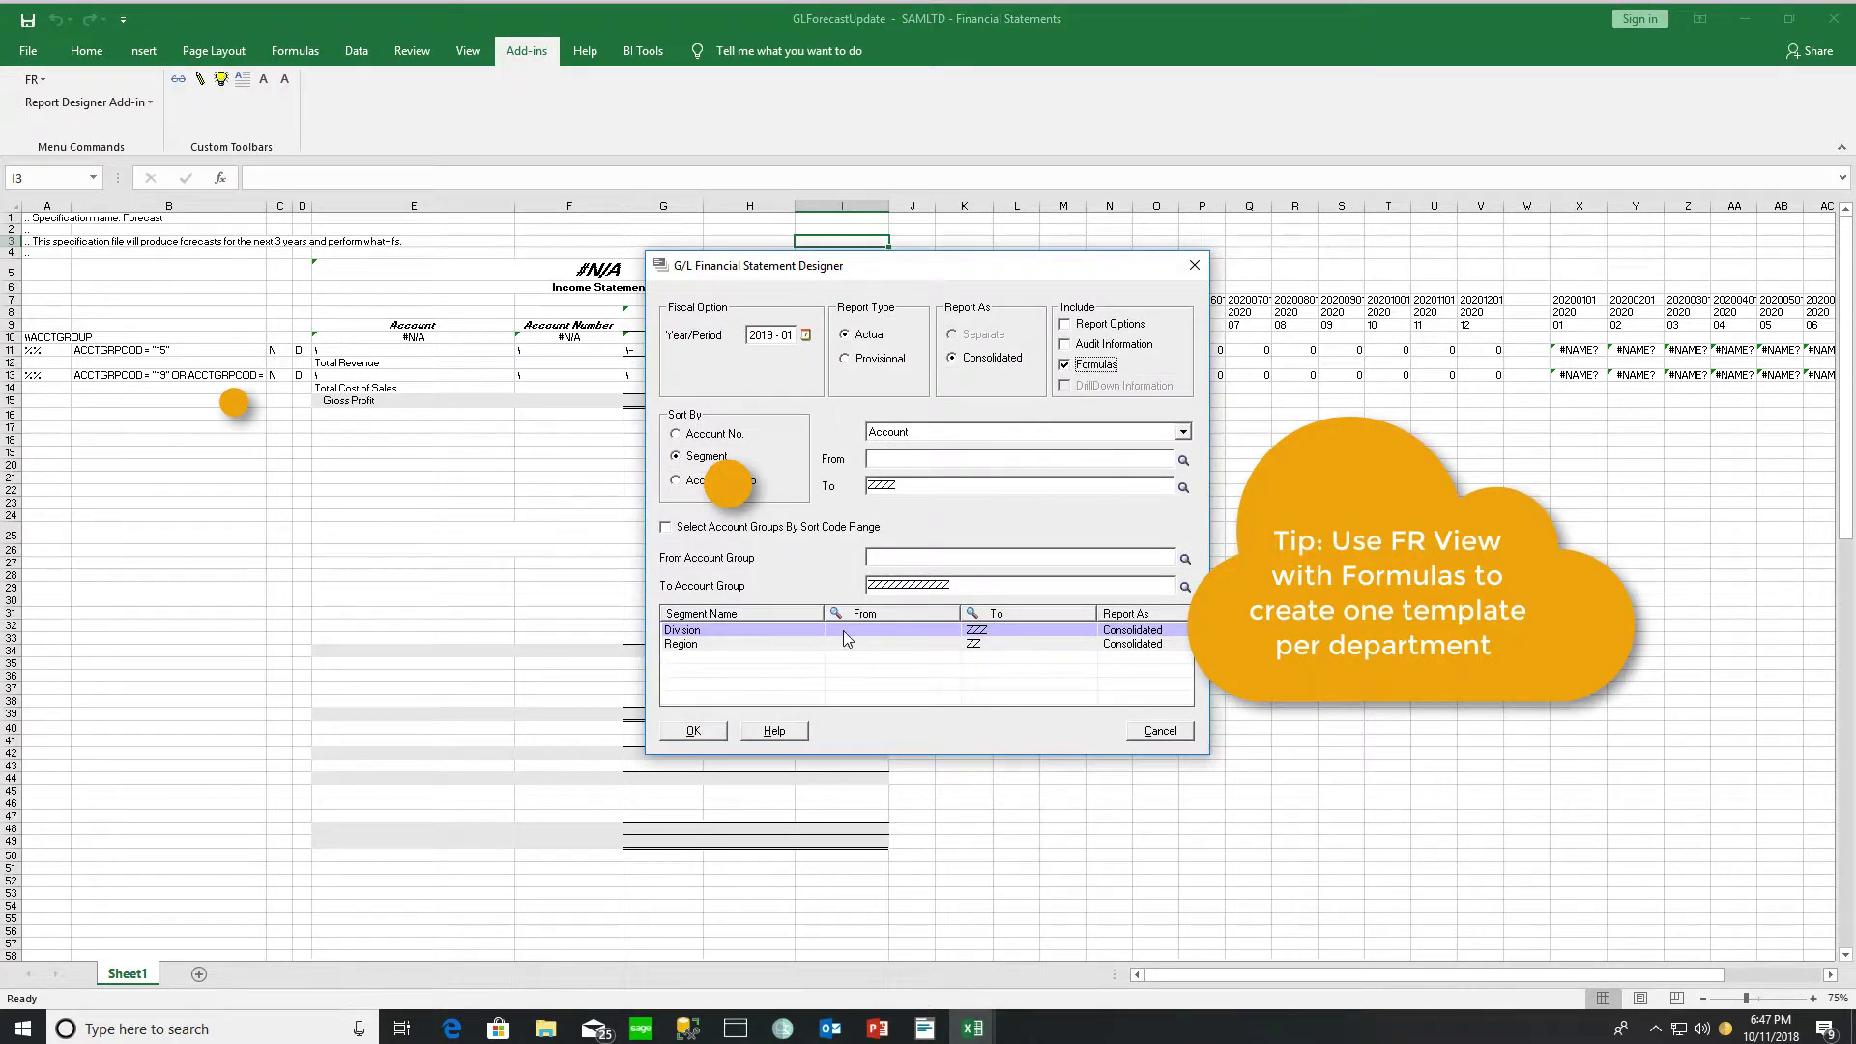
{"action": "left_click", "coordinate": [693, 731]}
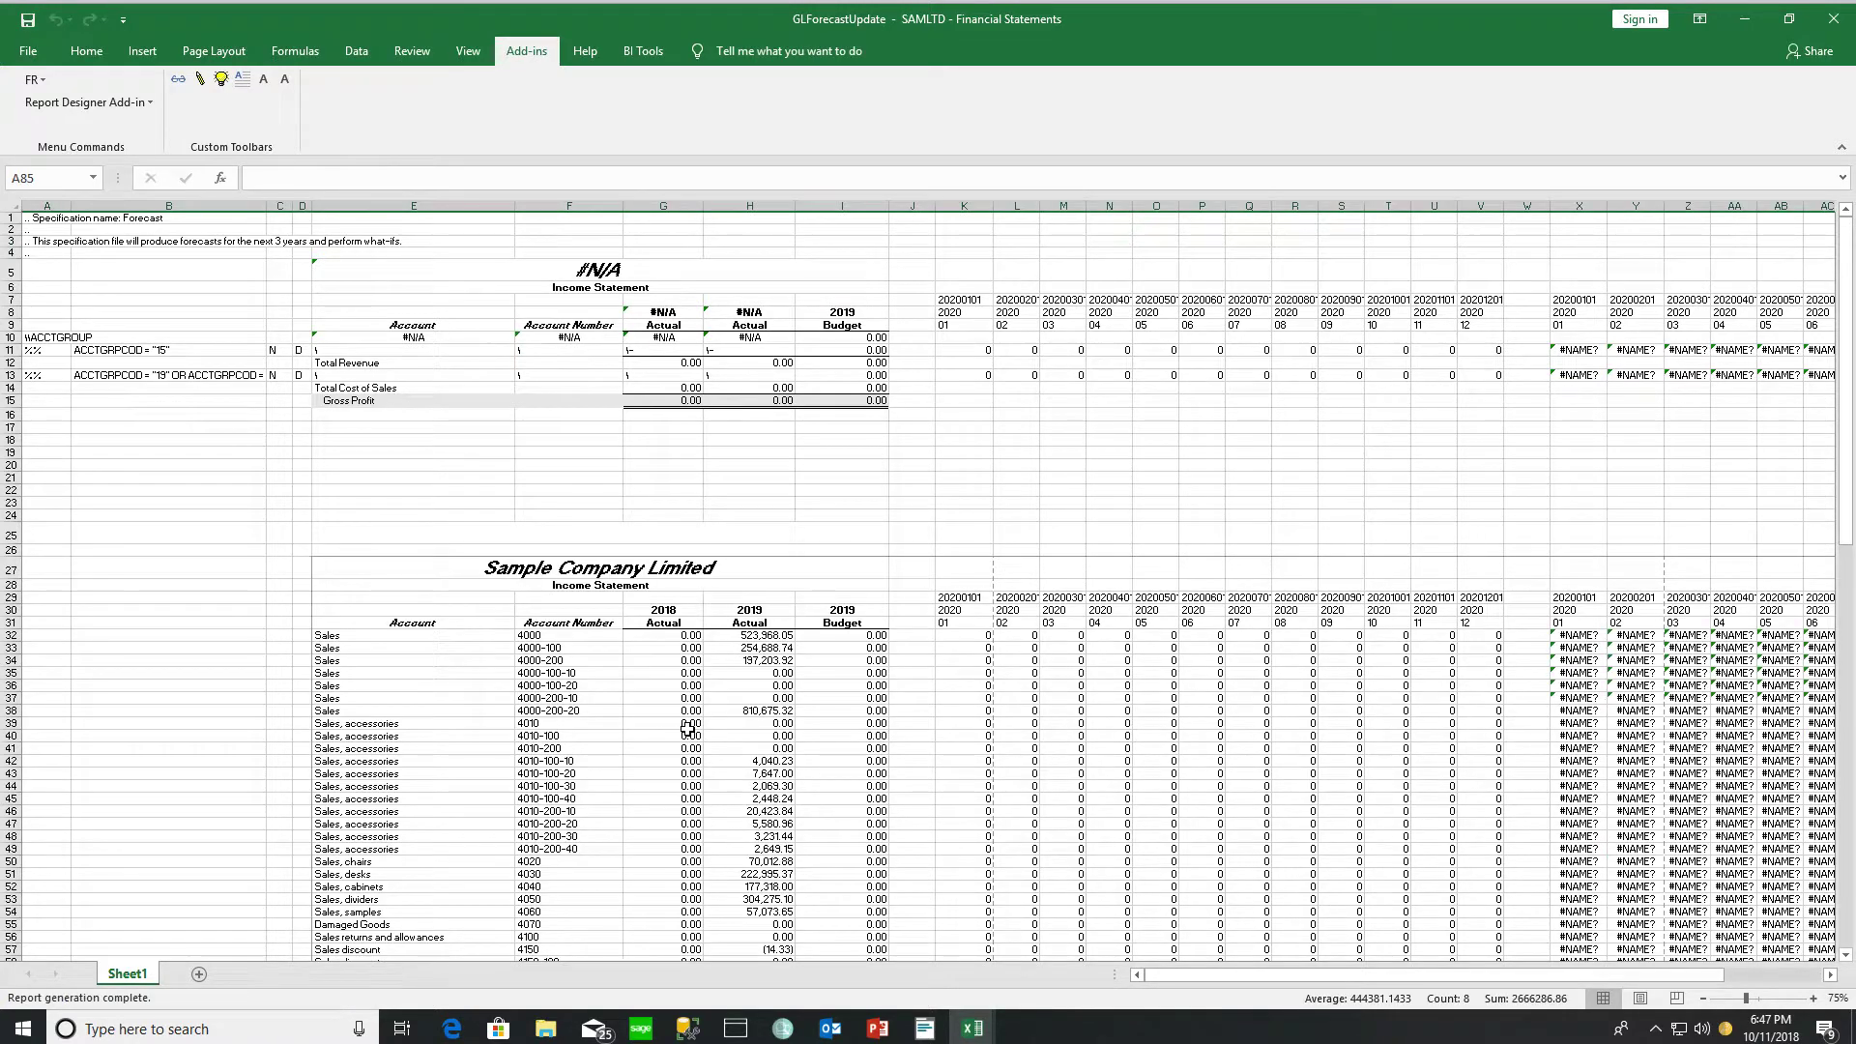
Enter annual budgets of 3000, 4000 and 5000 in I32 to I34 for the first three Sales accounts and write the budget info
{"action": "left_click", "coordinate": [962, 633]}
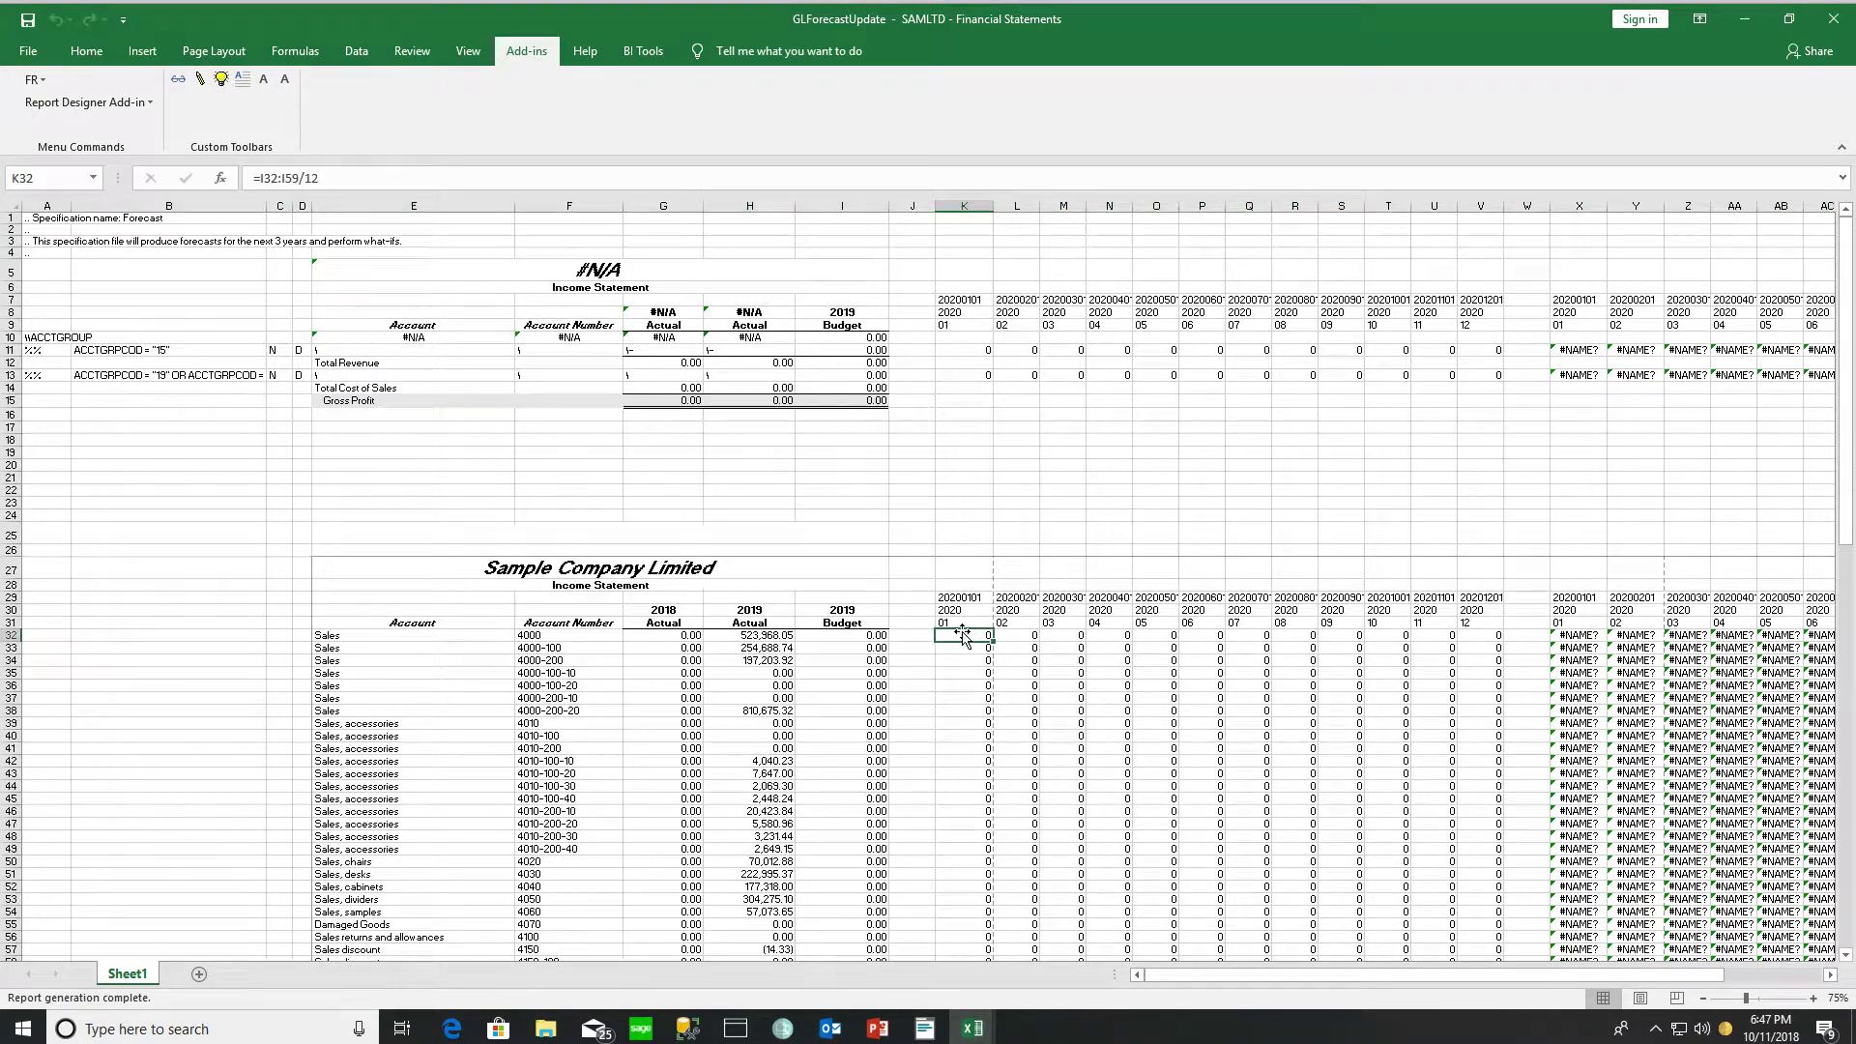
{"action": "left_click", "coordinate": [869, 635]}
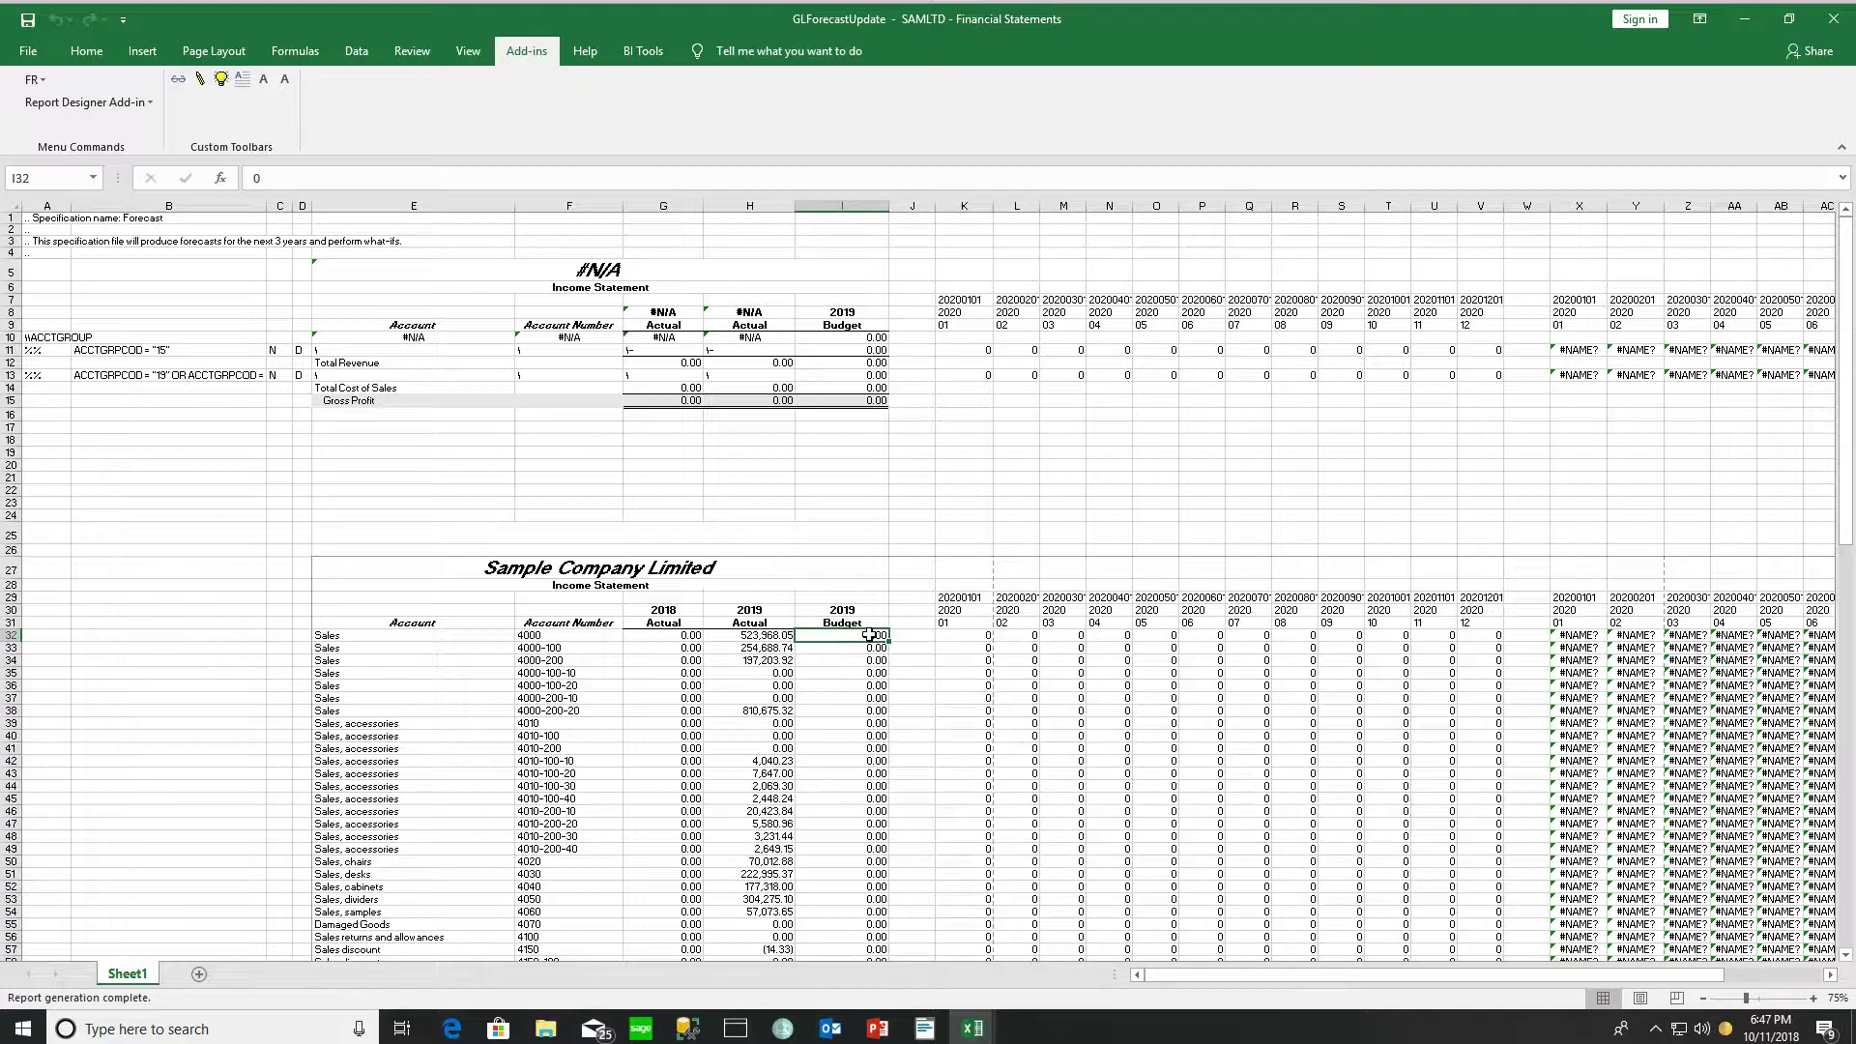
{"action": "type", "text": "3000"}
{"action": "key", "text": "Return"}
{"action": "type", "text": "4,000"}
{"action": "key", "text": "Return"}
{"action": "type", "text": "5000"}
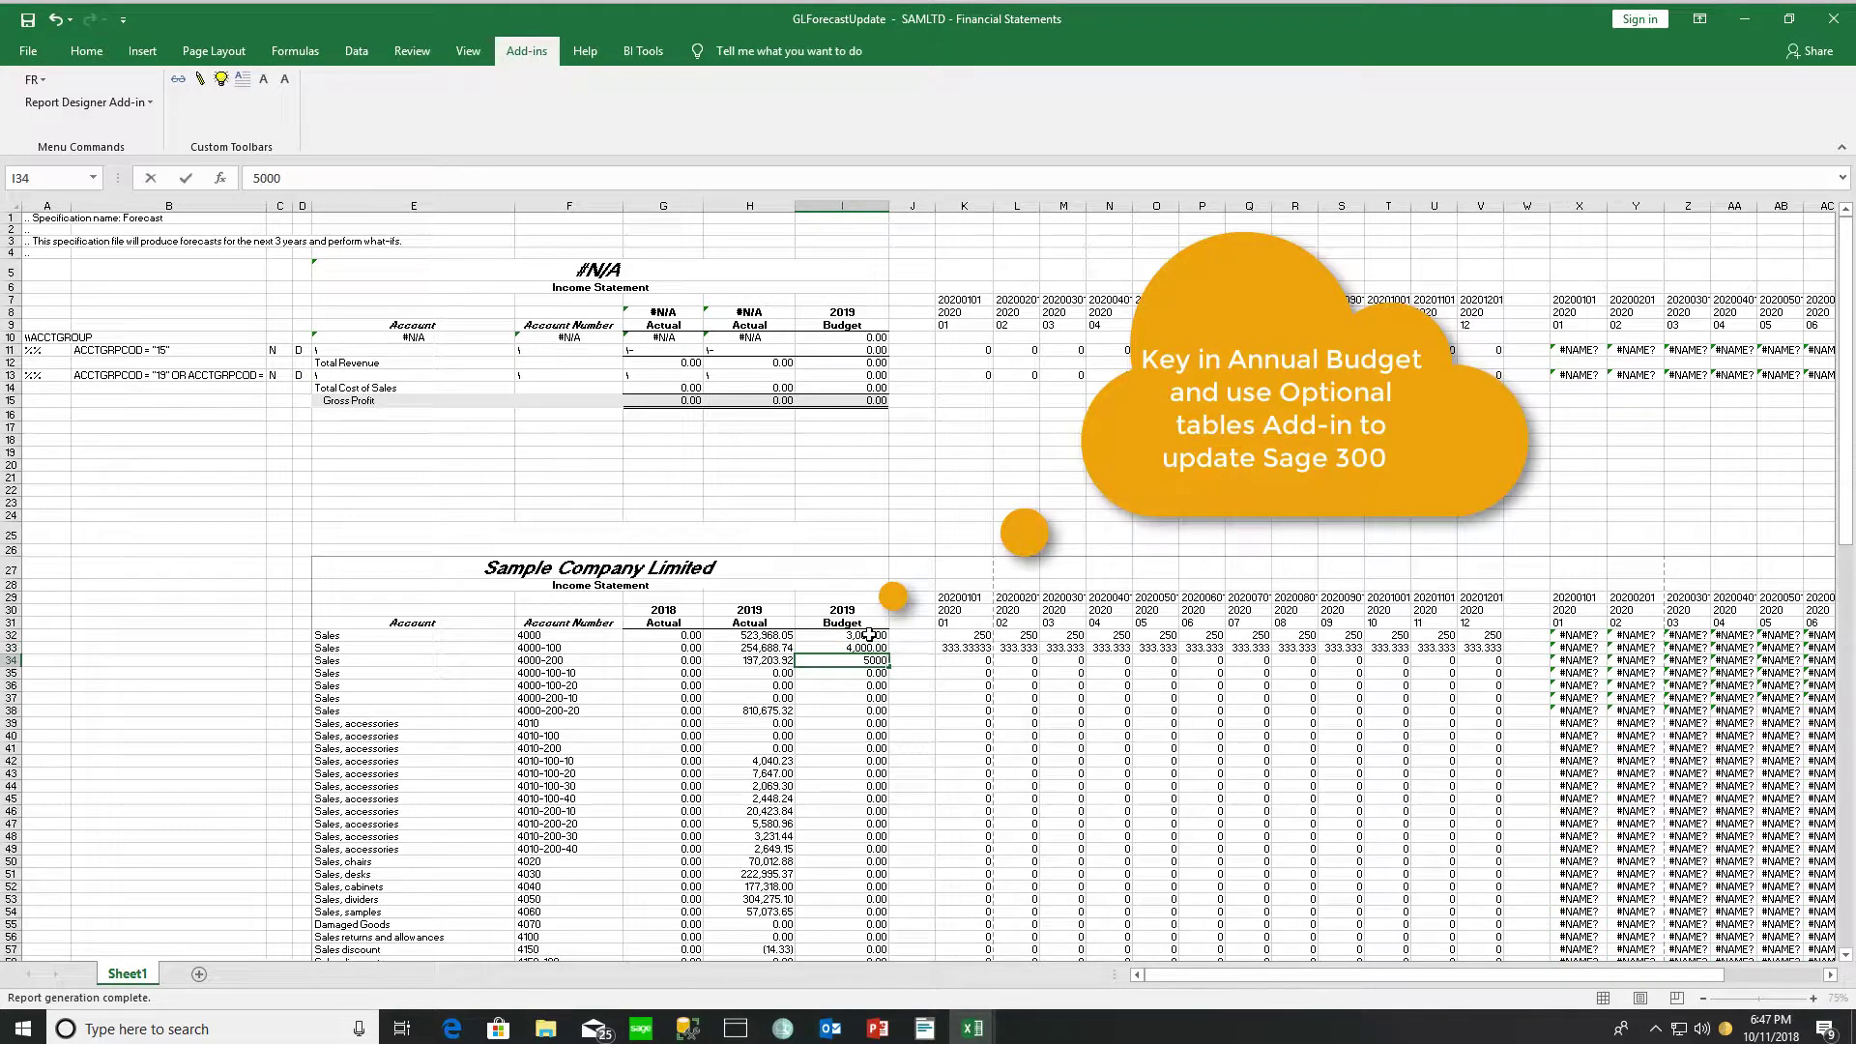
{"action": "key", "text": "Return"}
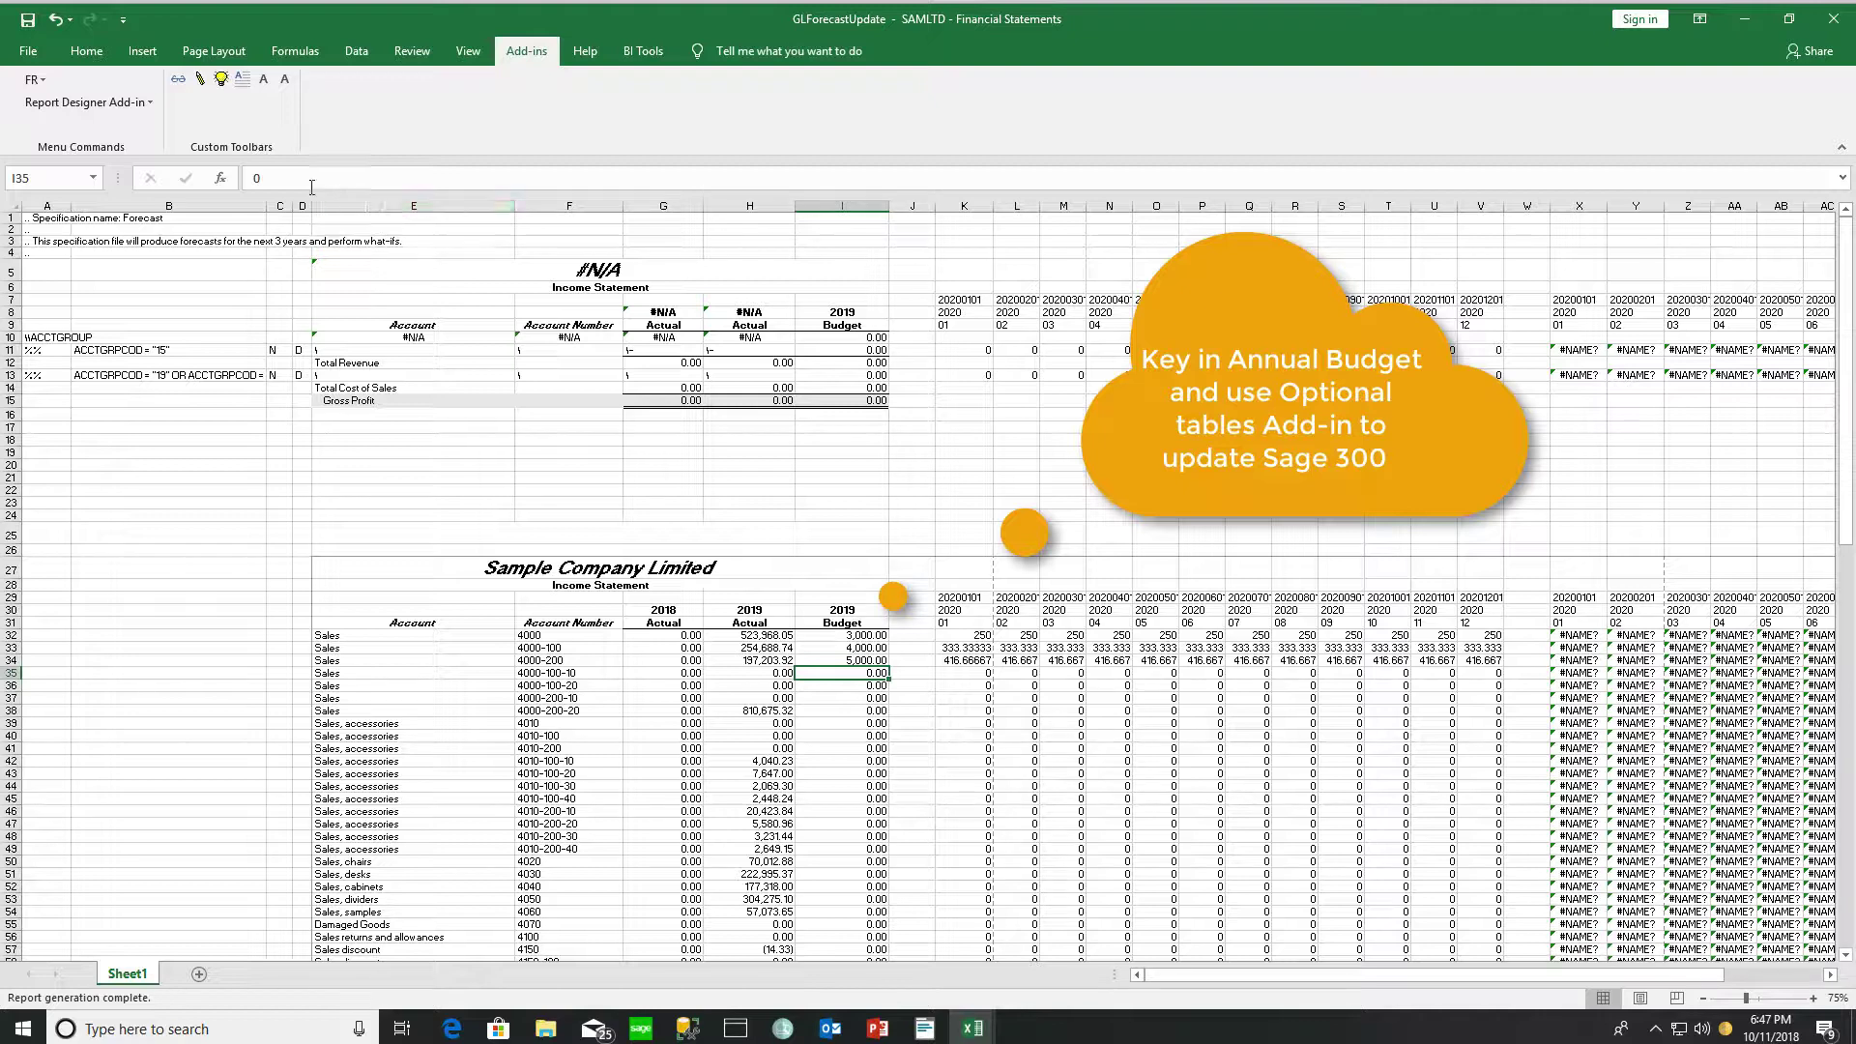
{"action": "left_click", "coordinate": [200, 81]}
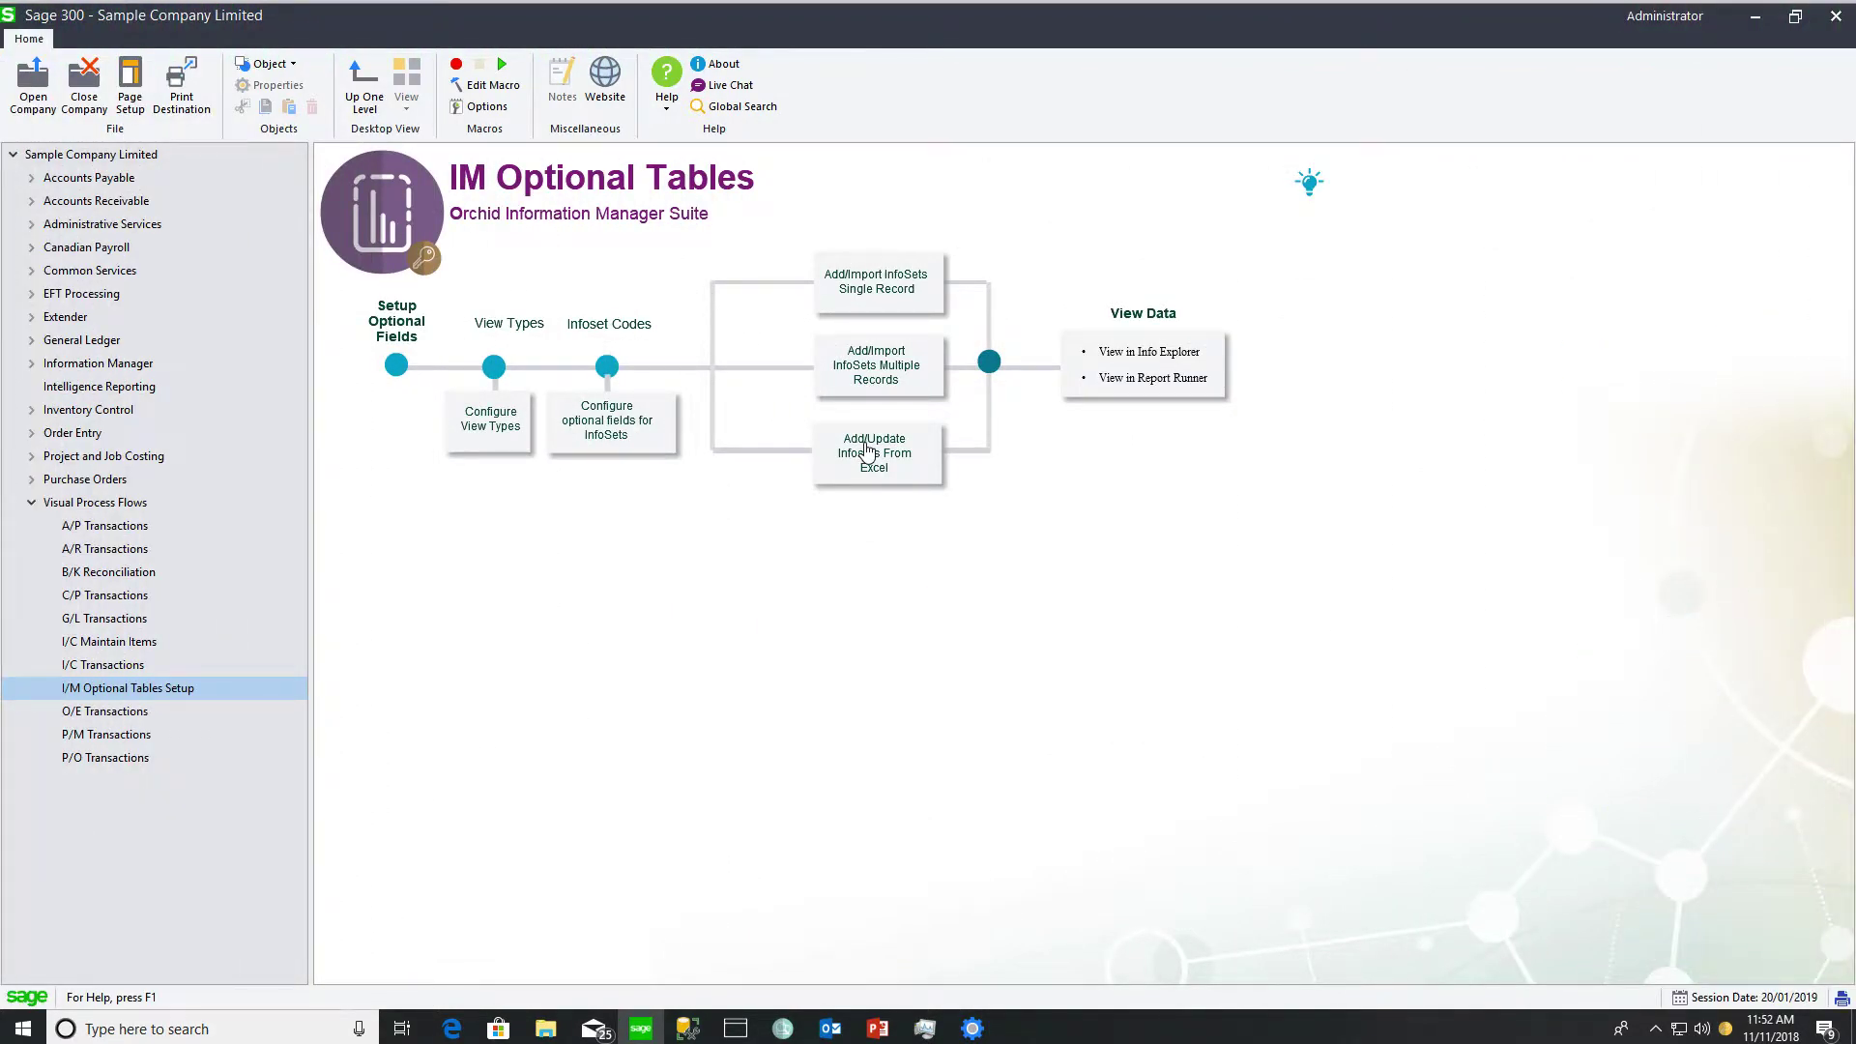
Switch to Sage 300, start the Add/Update Infosets From Excel macro and open the GLForecastUpdate workbook maximized
{"action": "left_click", "coordinate": [867, 447]}
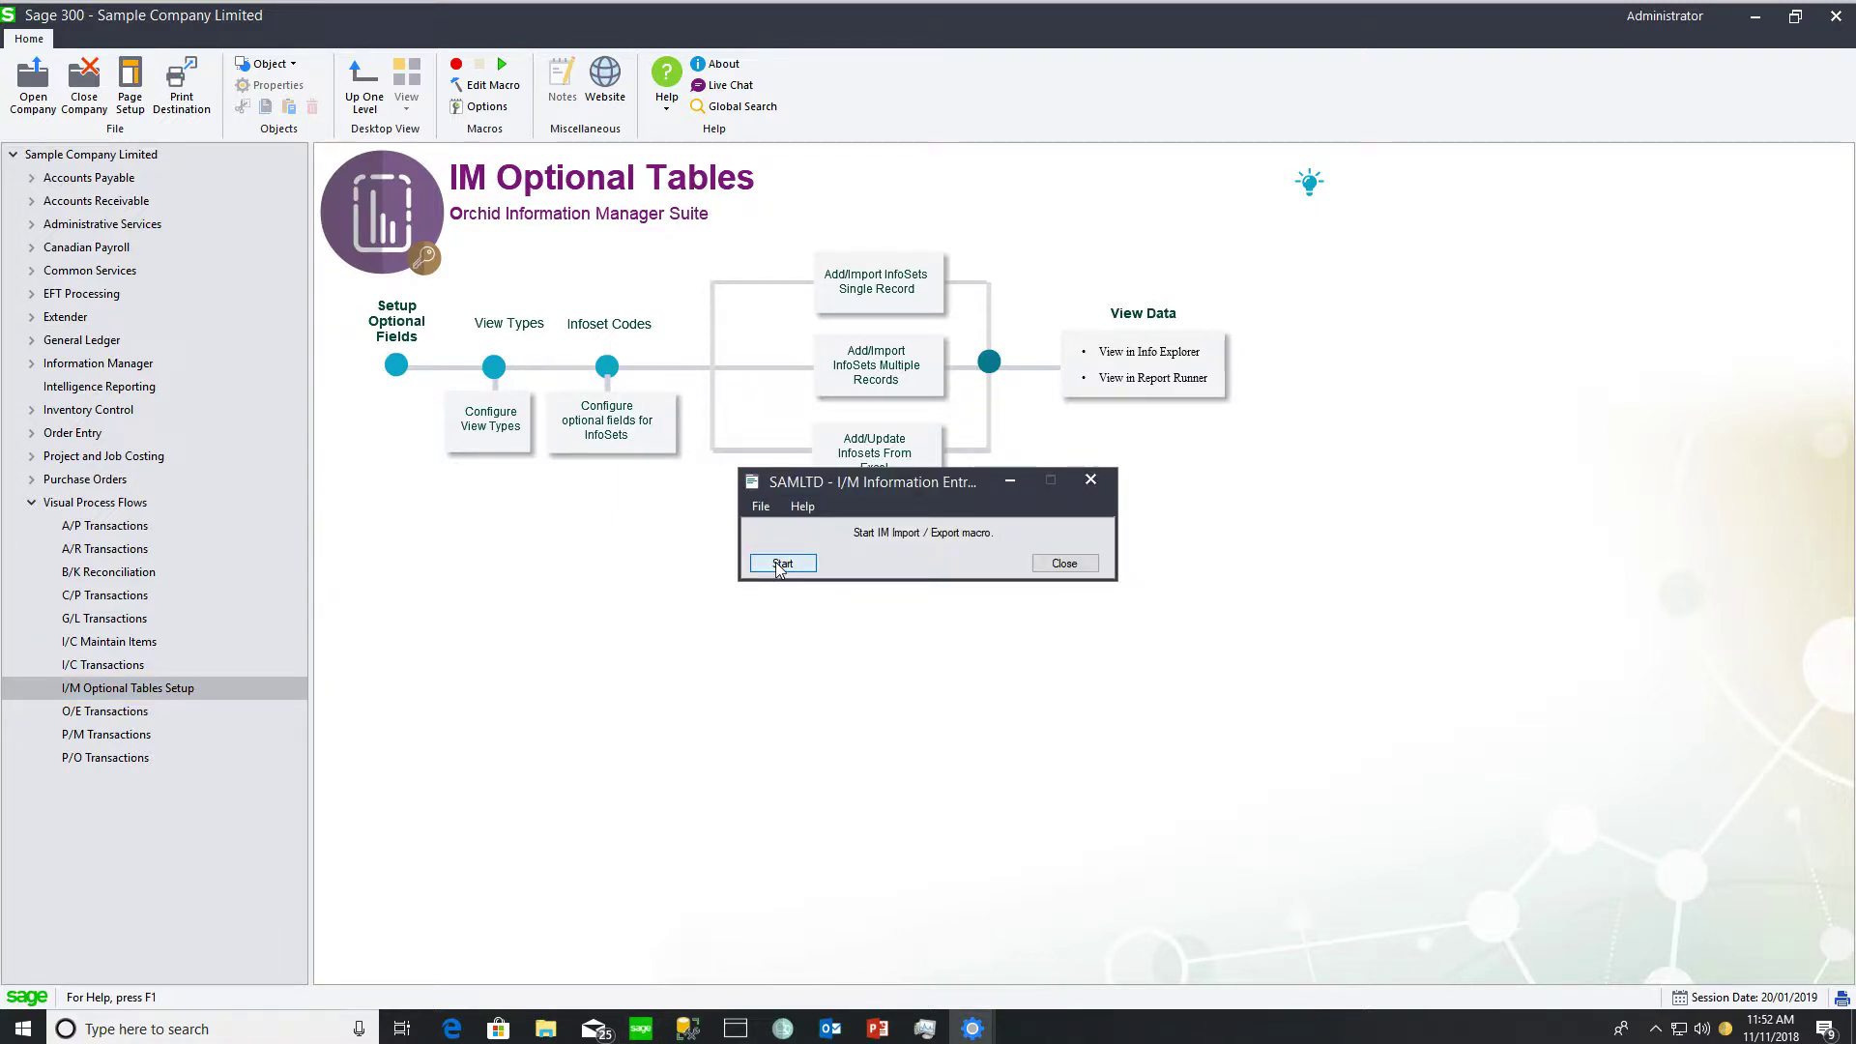
{"action": "left_click", "coordinate": [781, 564]}
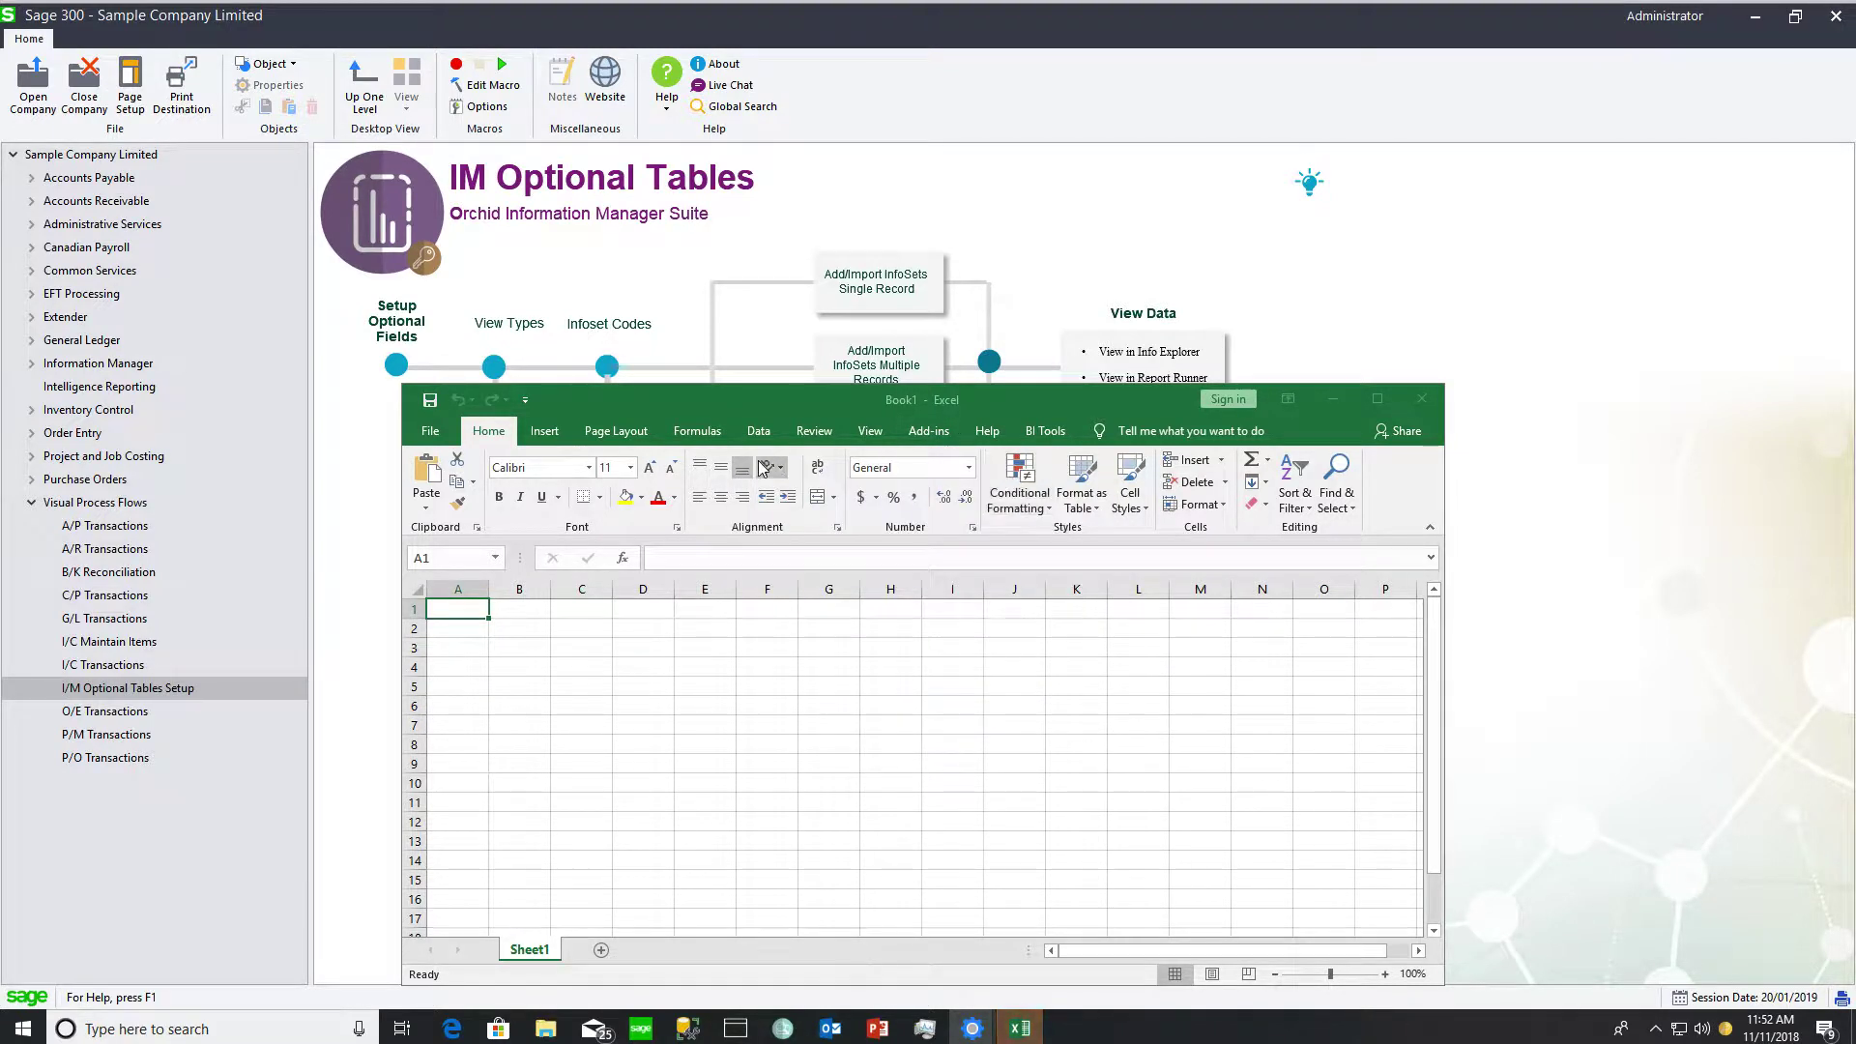
{"action": "left_click", "coordinate": [432, 432]}
{"action": "left_click", "coordinate": [989, 674]}
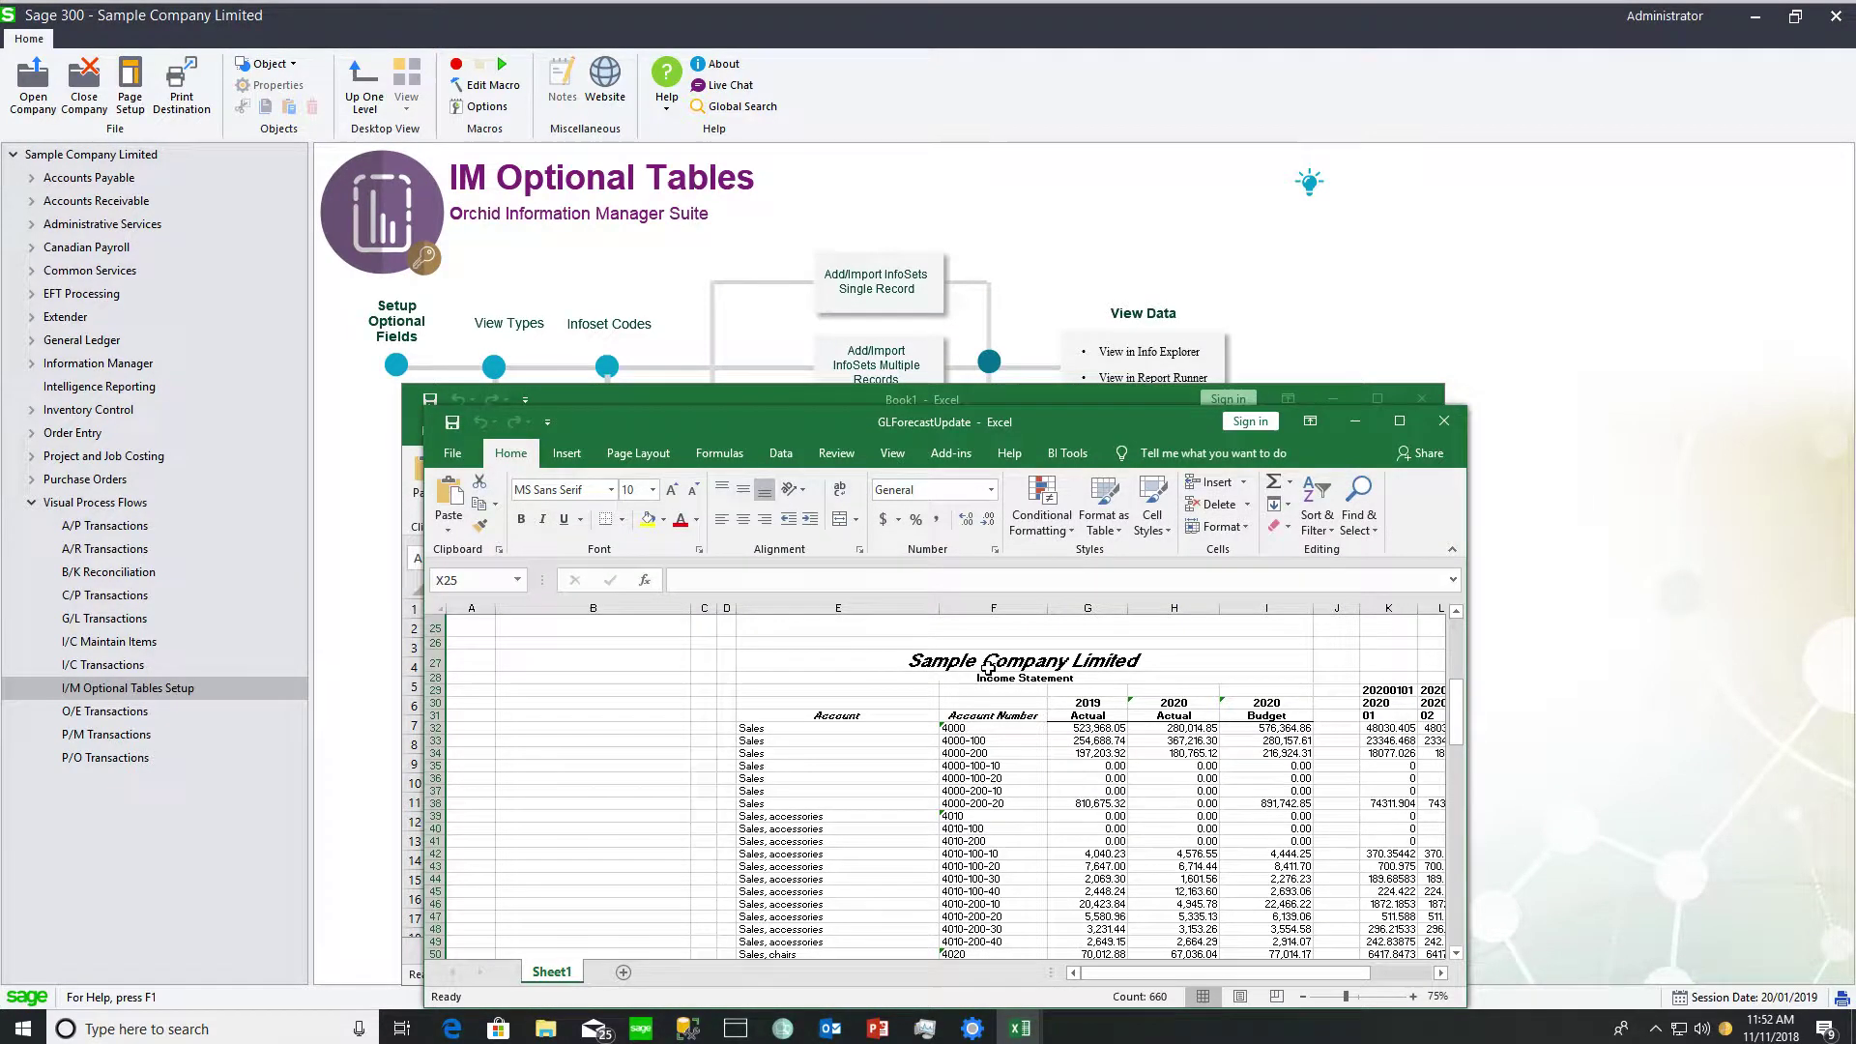
{"action": "left_click", "coordinate": [1399, 423]}
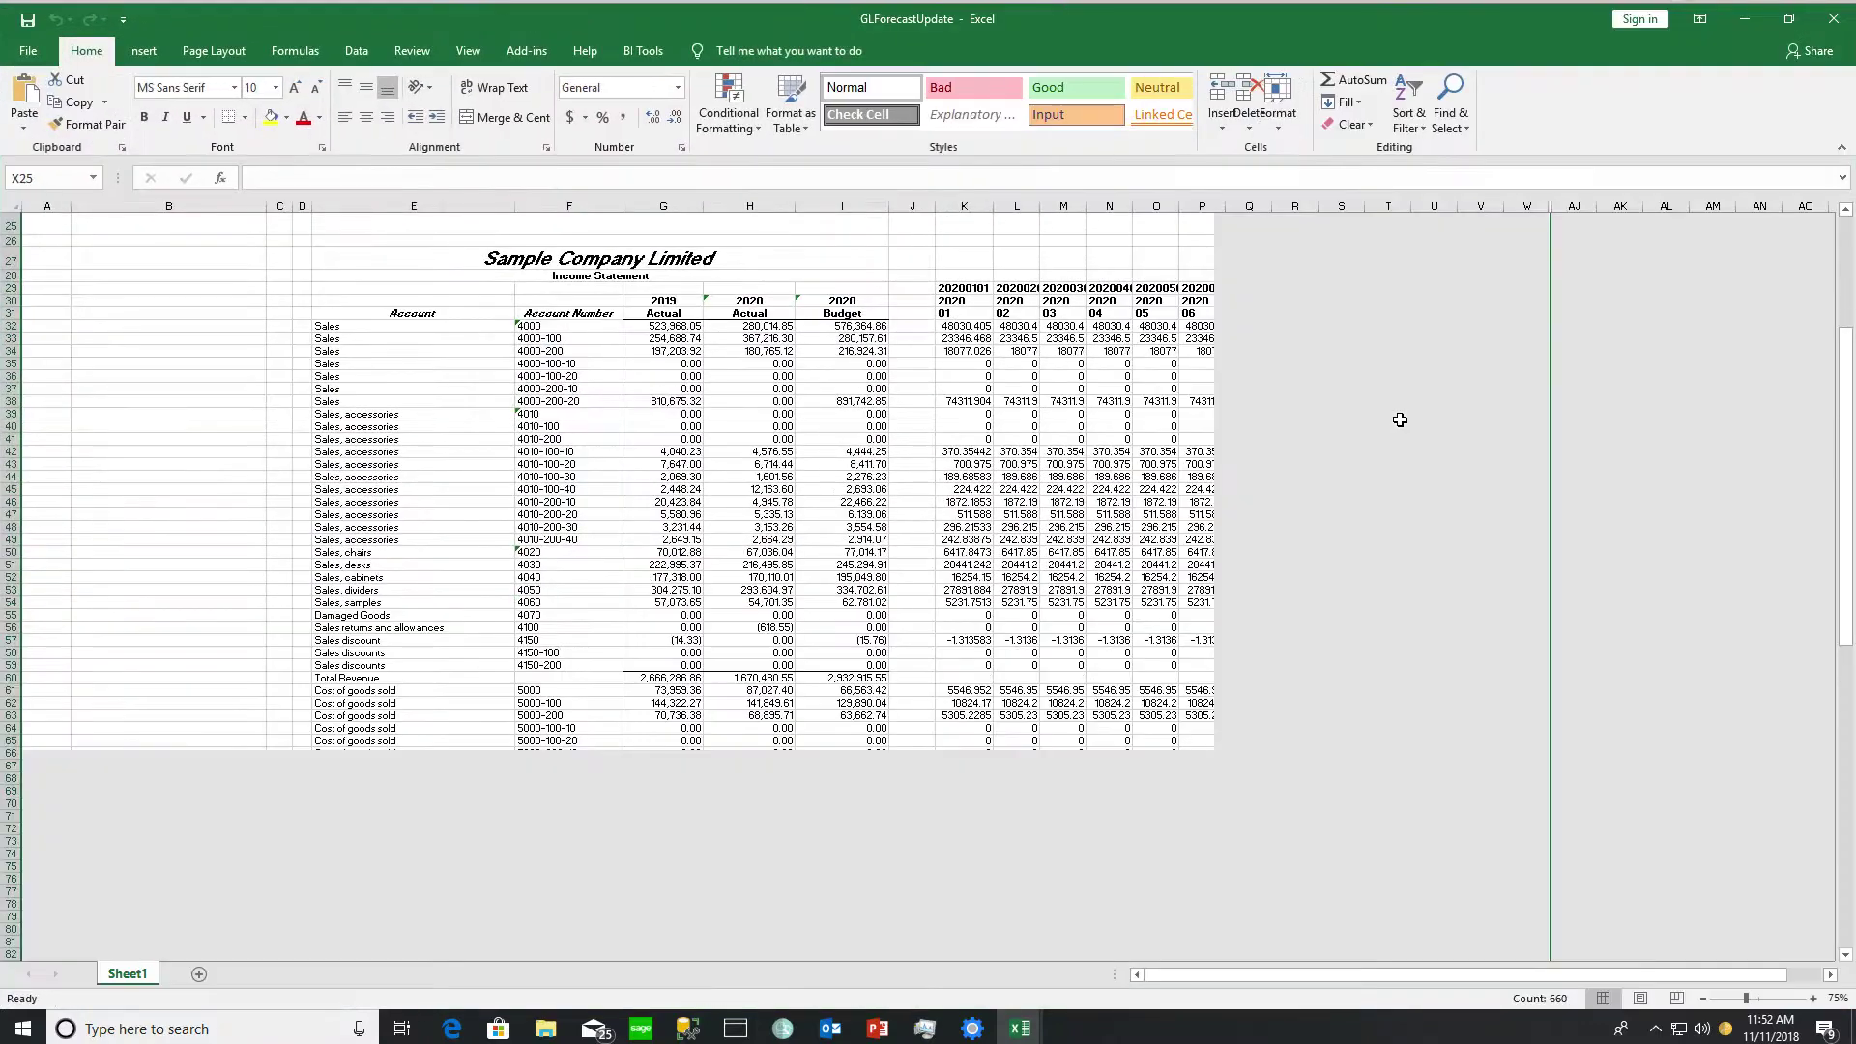
Unhide the add-in formula columns between W and AJ and select the GLFORECAST update formula in X32
{"action": "left_click_drag", "start_coordinate": [873, 329], "coordinate": [875, 544]}
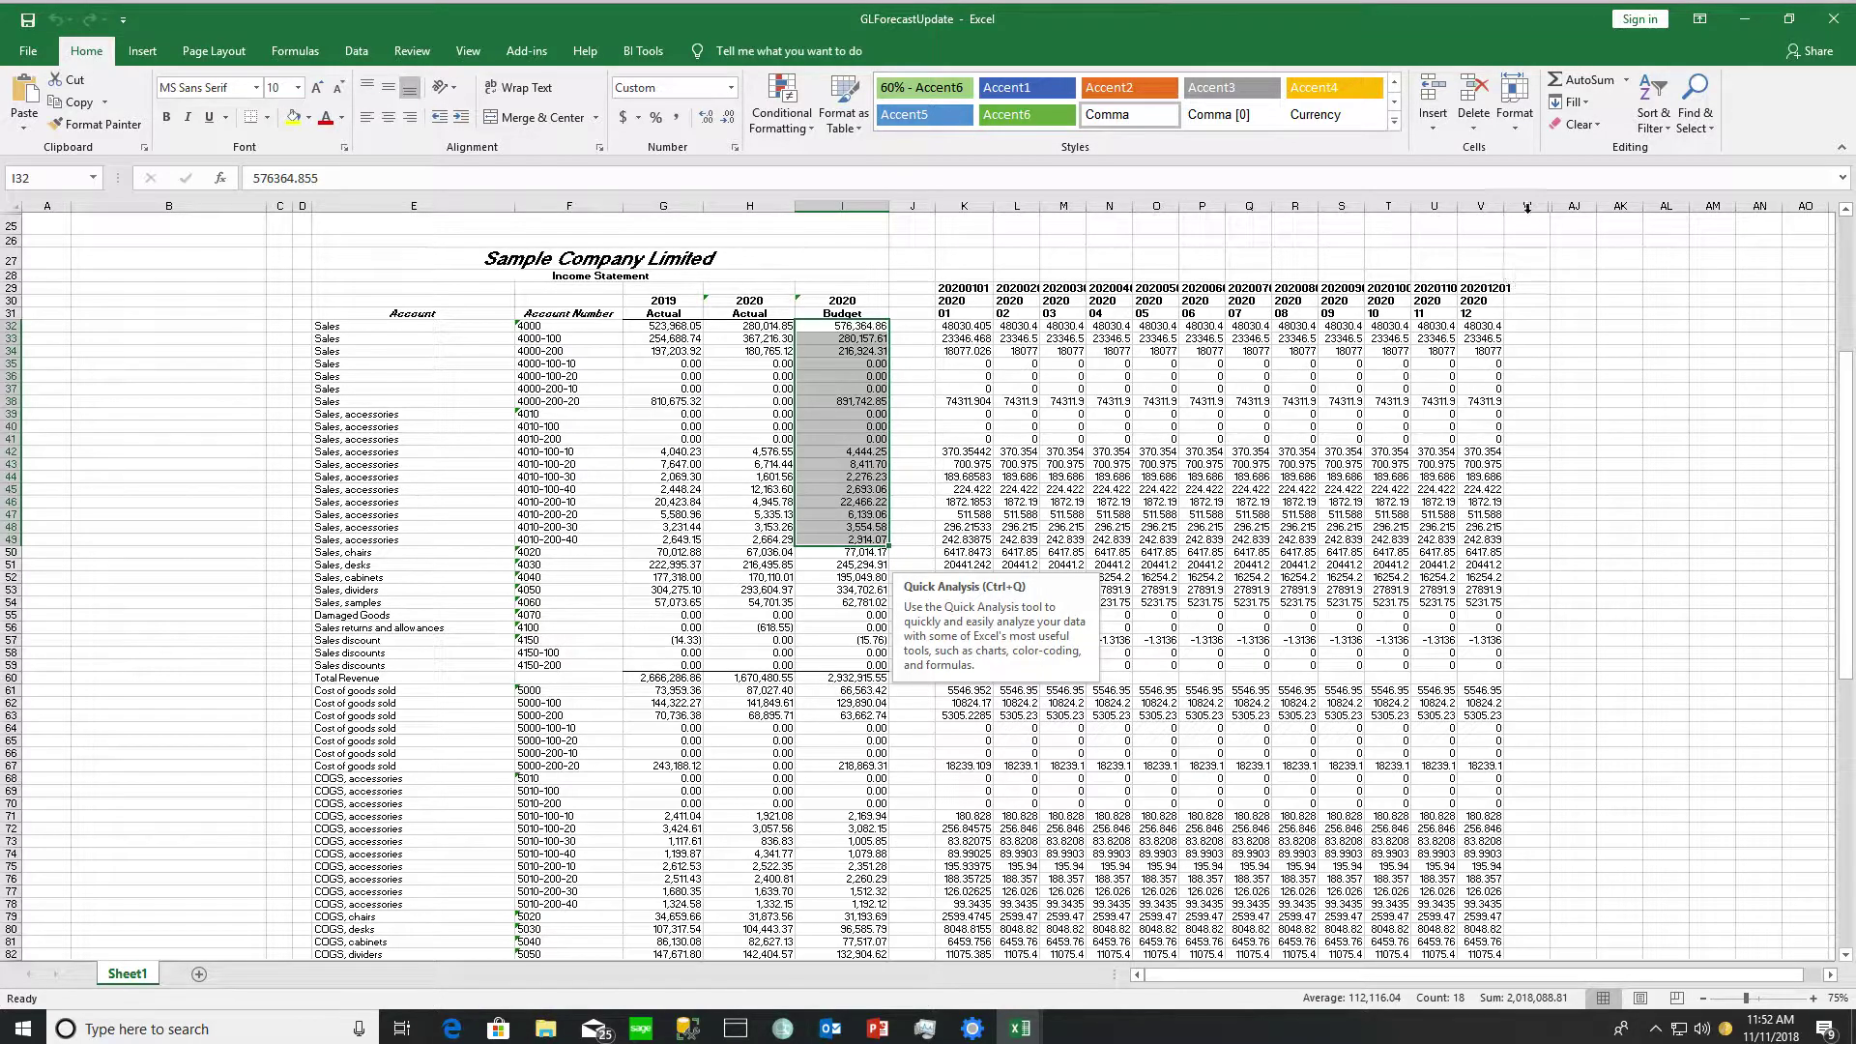
{"action": "left_click_drag", "start_coordinate": [1528, 207], "coordinate": [1588, 206]}
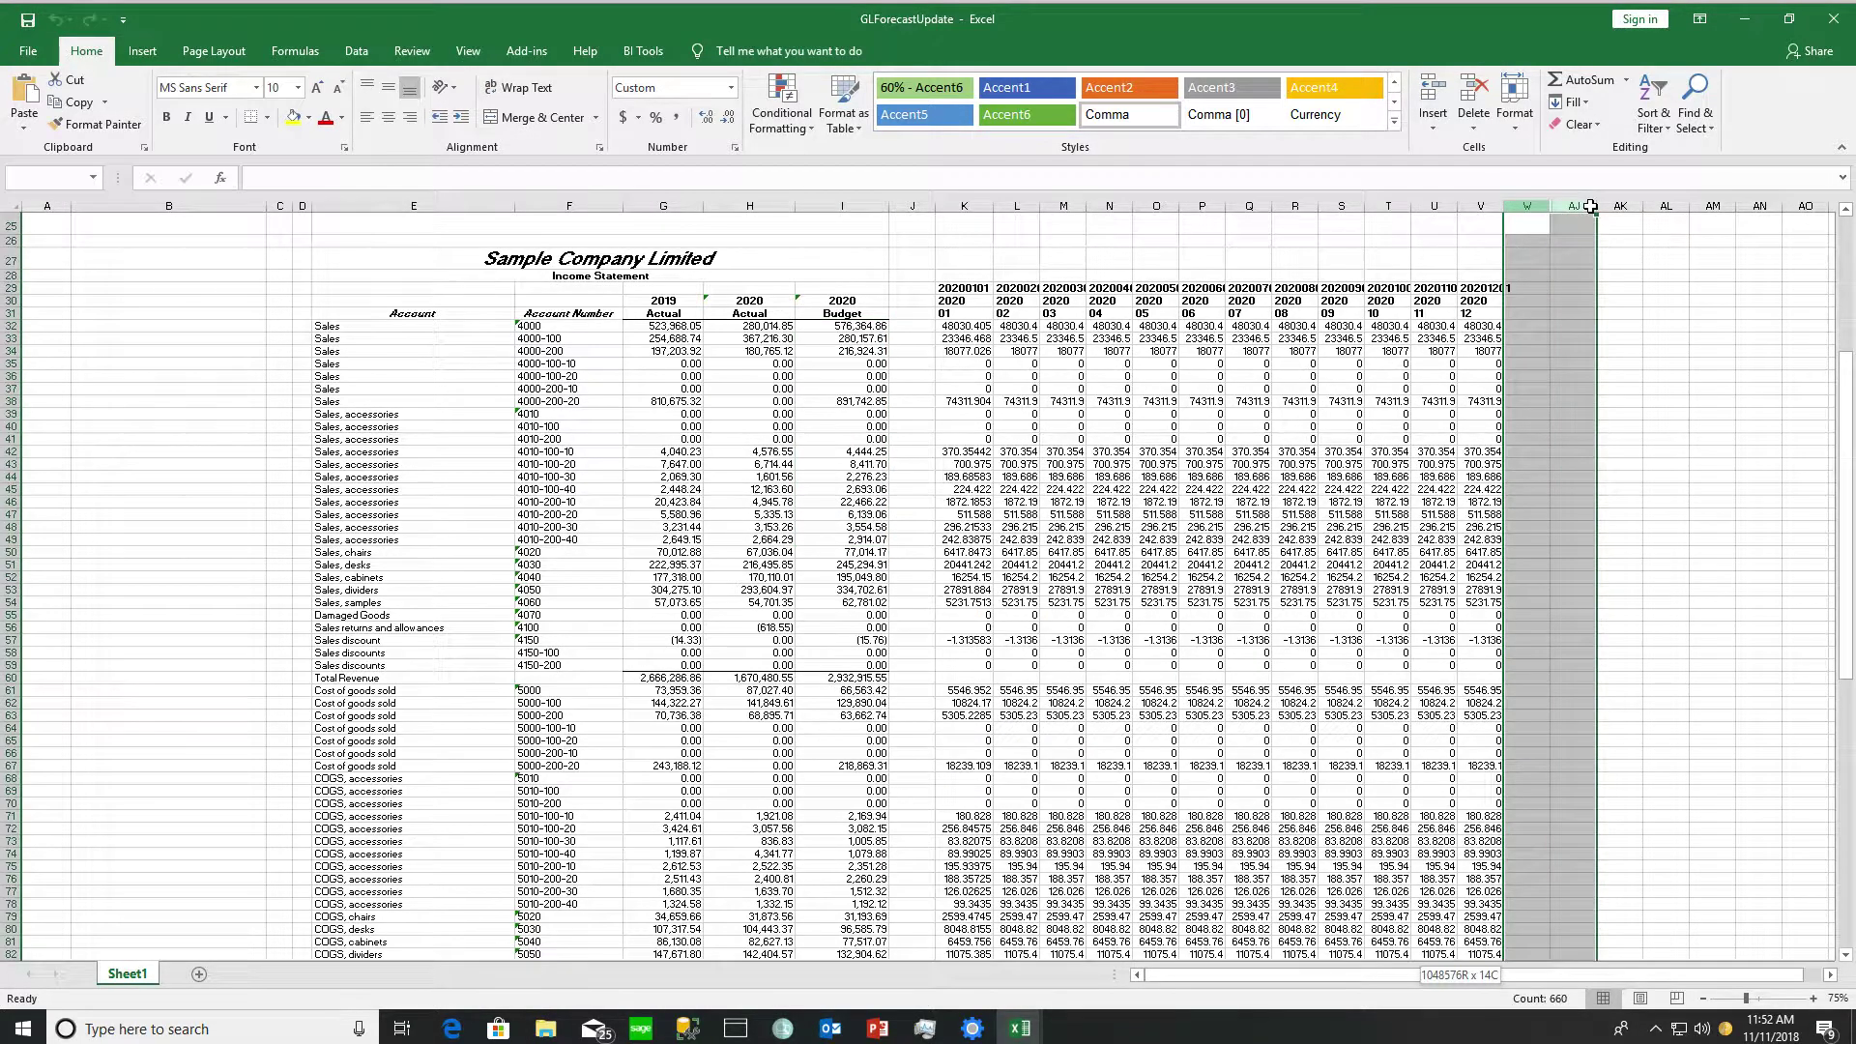
{"action": "right_click", "coordinate": [1576, 265]}
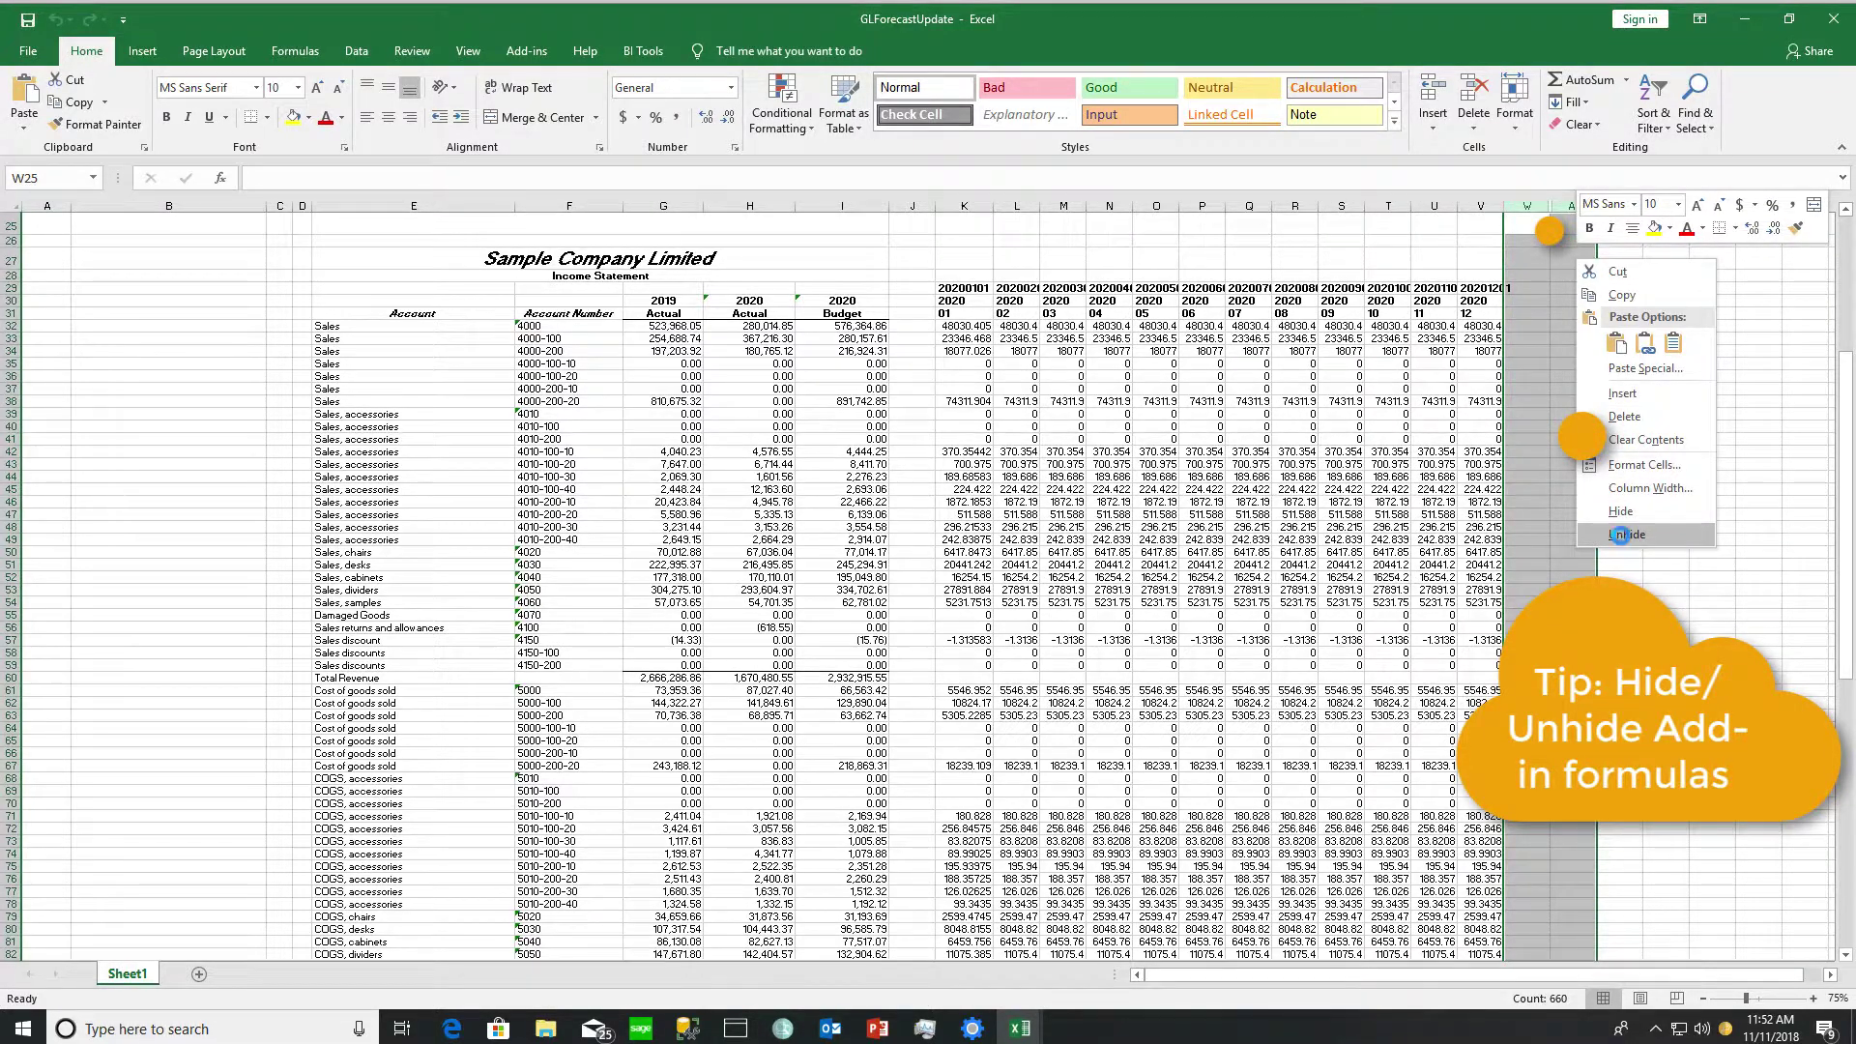
{"action": "left_click", "coordinate": [1627, 534]}
{"action": "left_click", "coordinate": [1578, 326]}
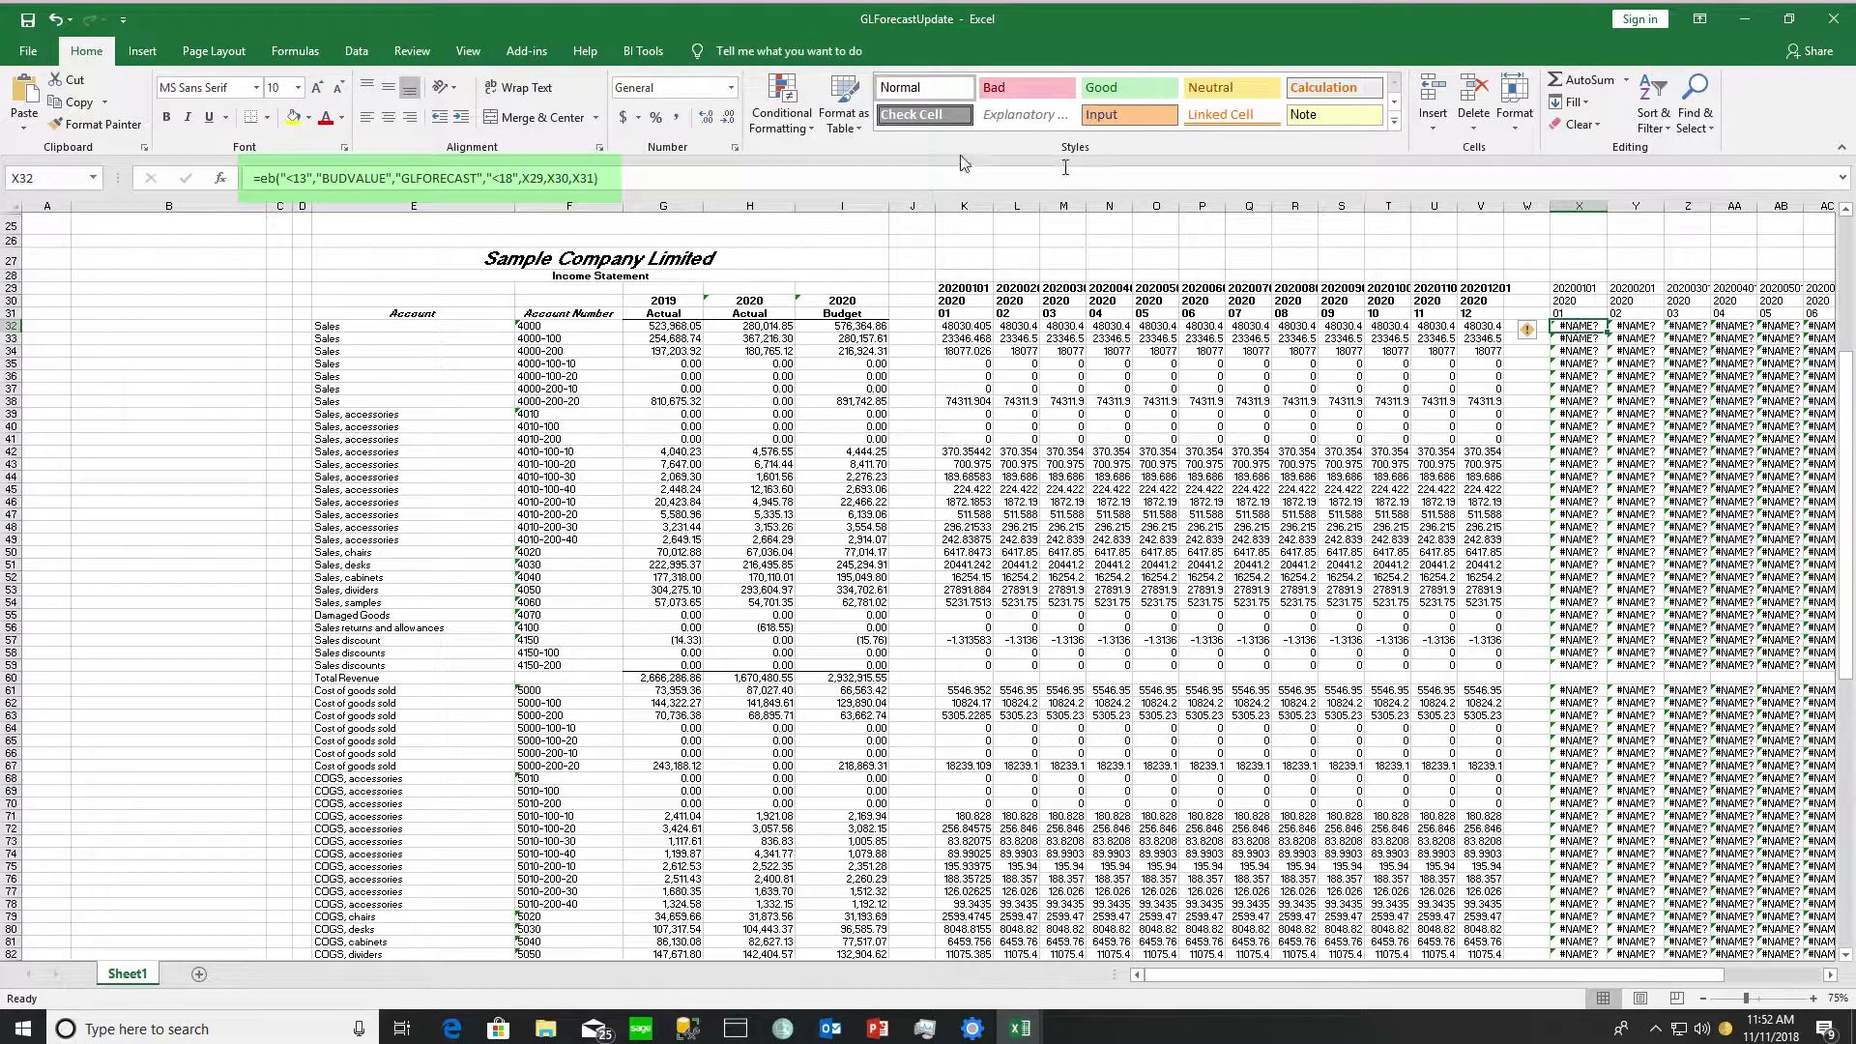
Write the GLForecastUpdate budget figures to Sage 300 and confirm the update
{"action": "left_click", "coordinate": [528, 54]}
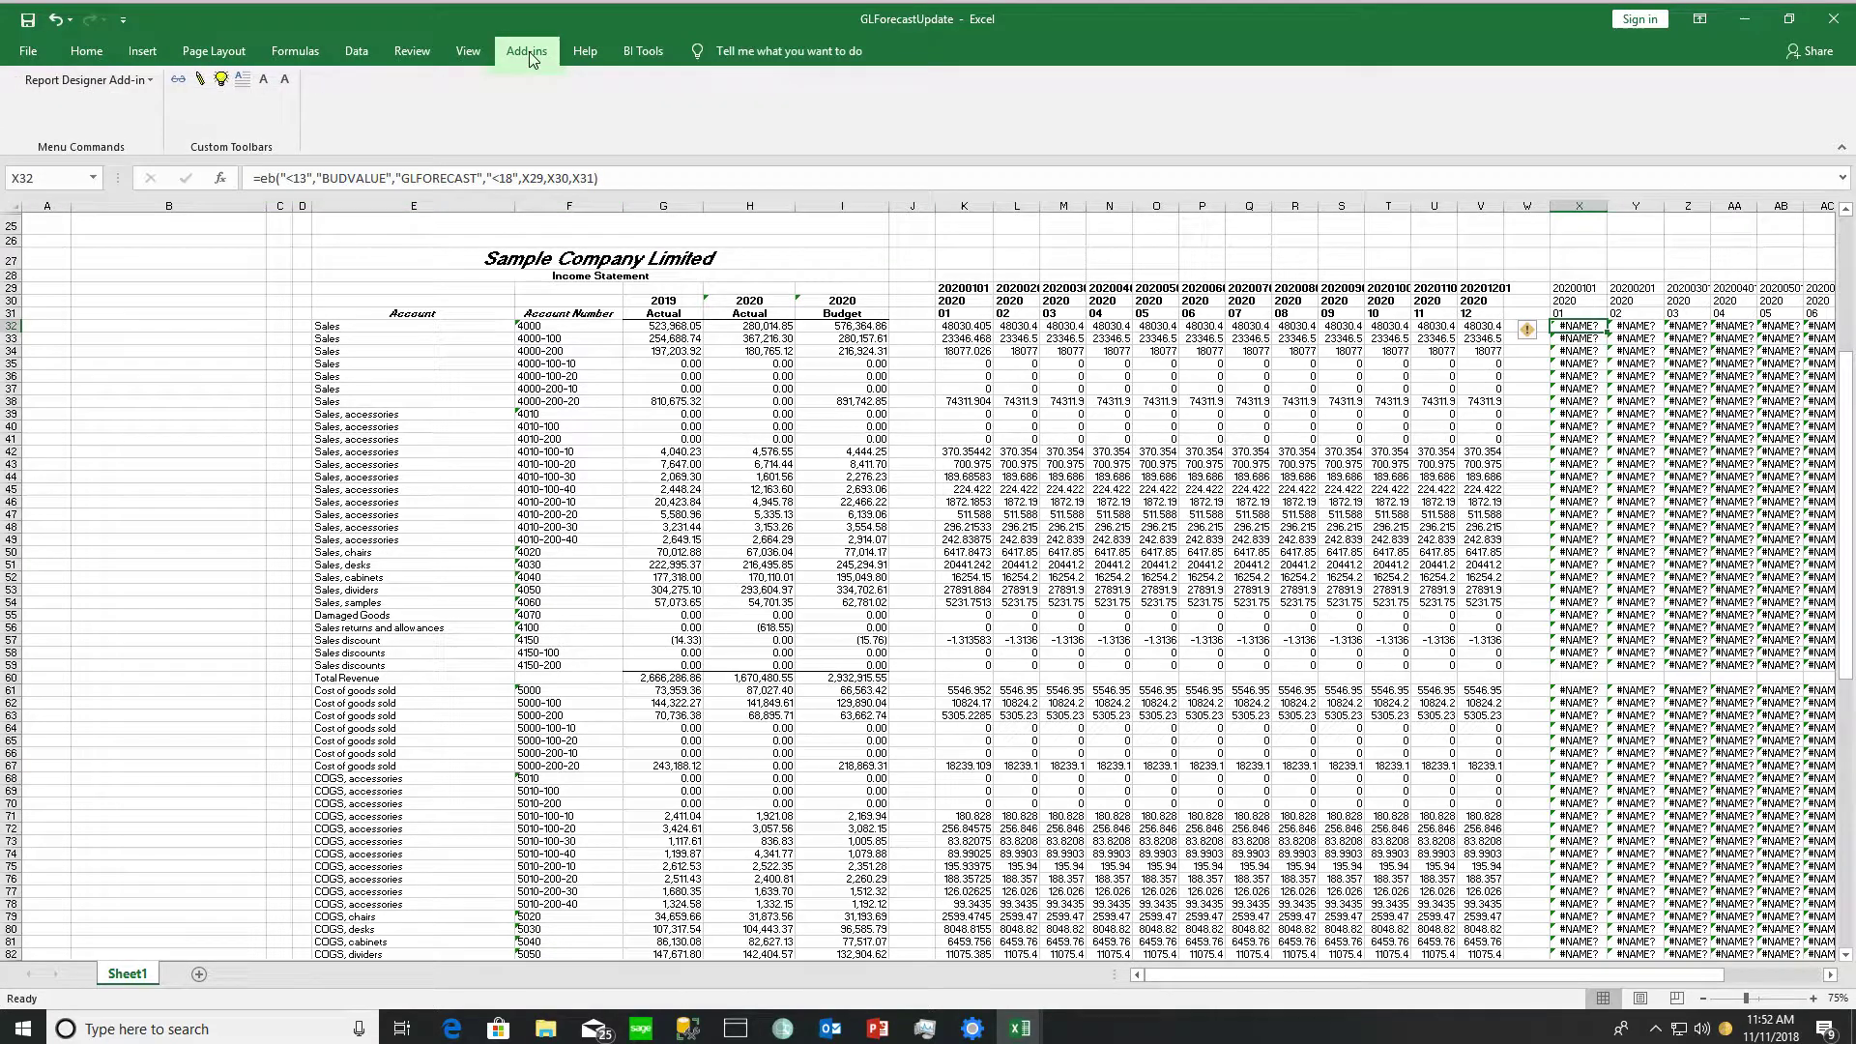
{"action": "left_click", "coordinate": [200, 81]}
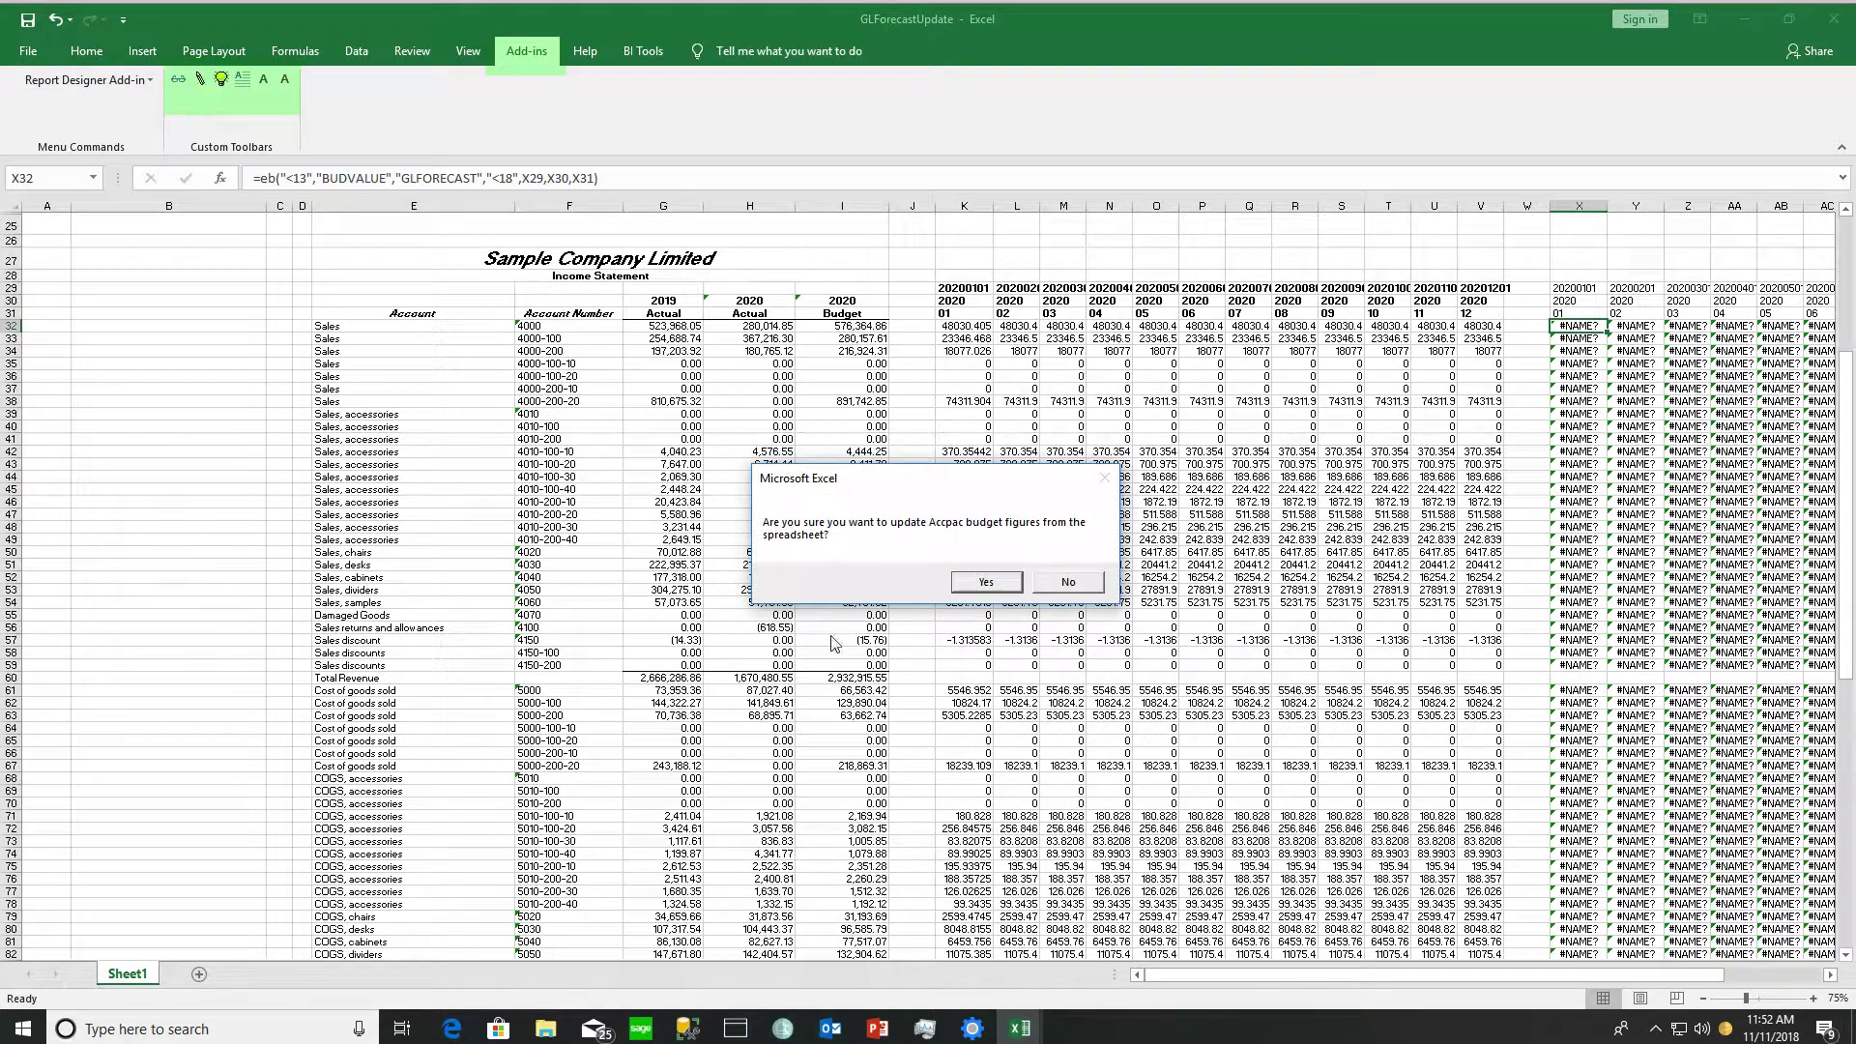
{"action": "left_click", "coordinate": [964, 581]}
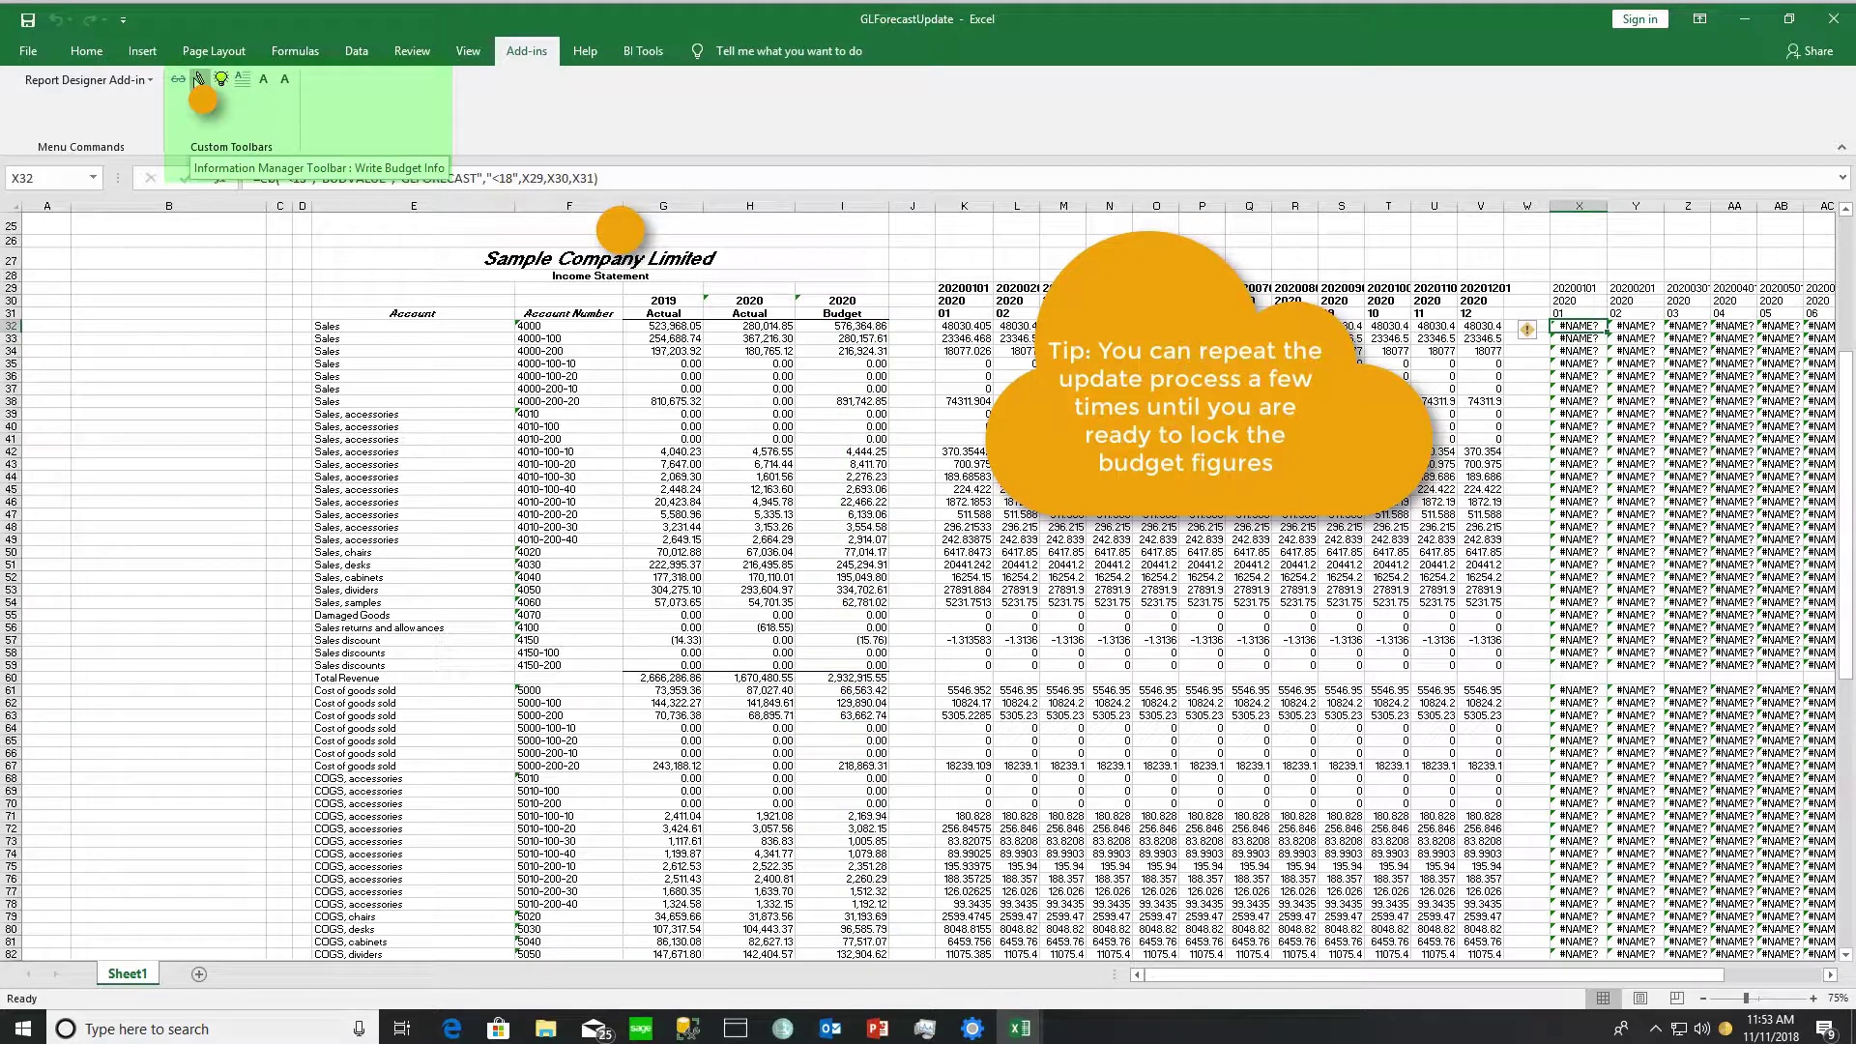
{"action": "left_click", "coordinate": [200, 82]}
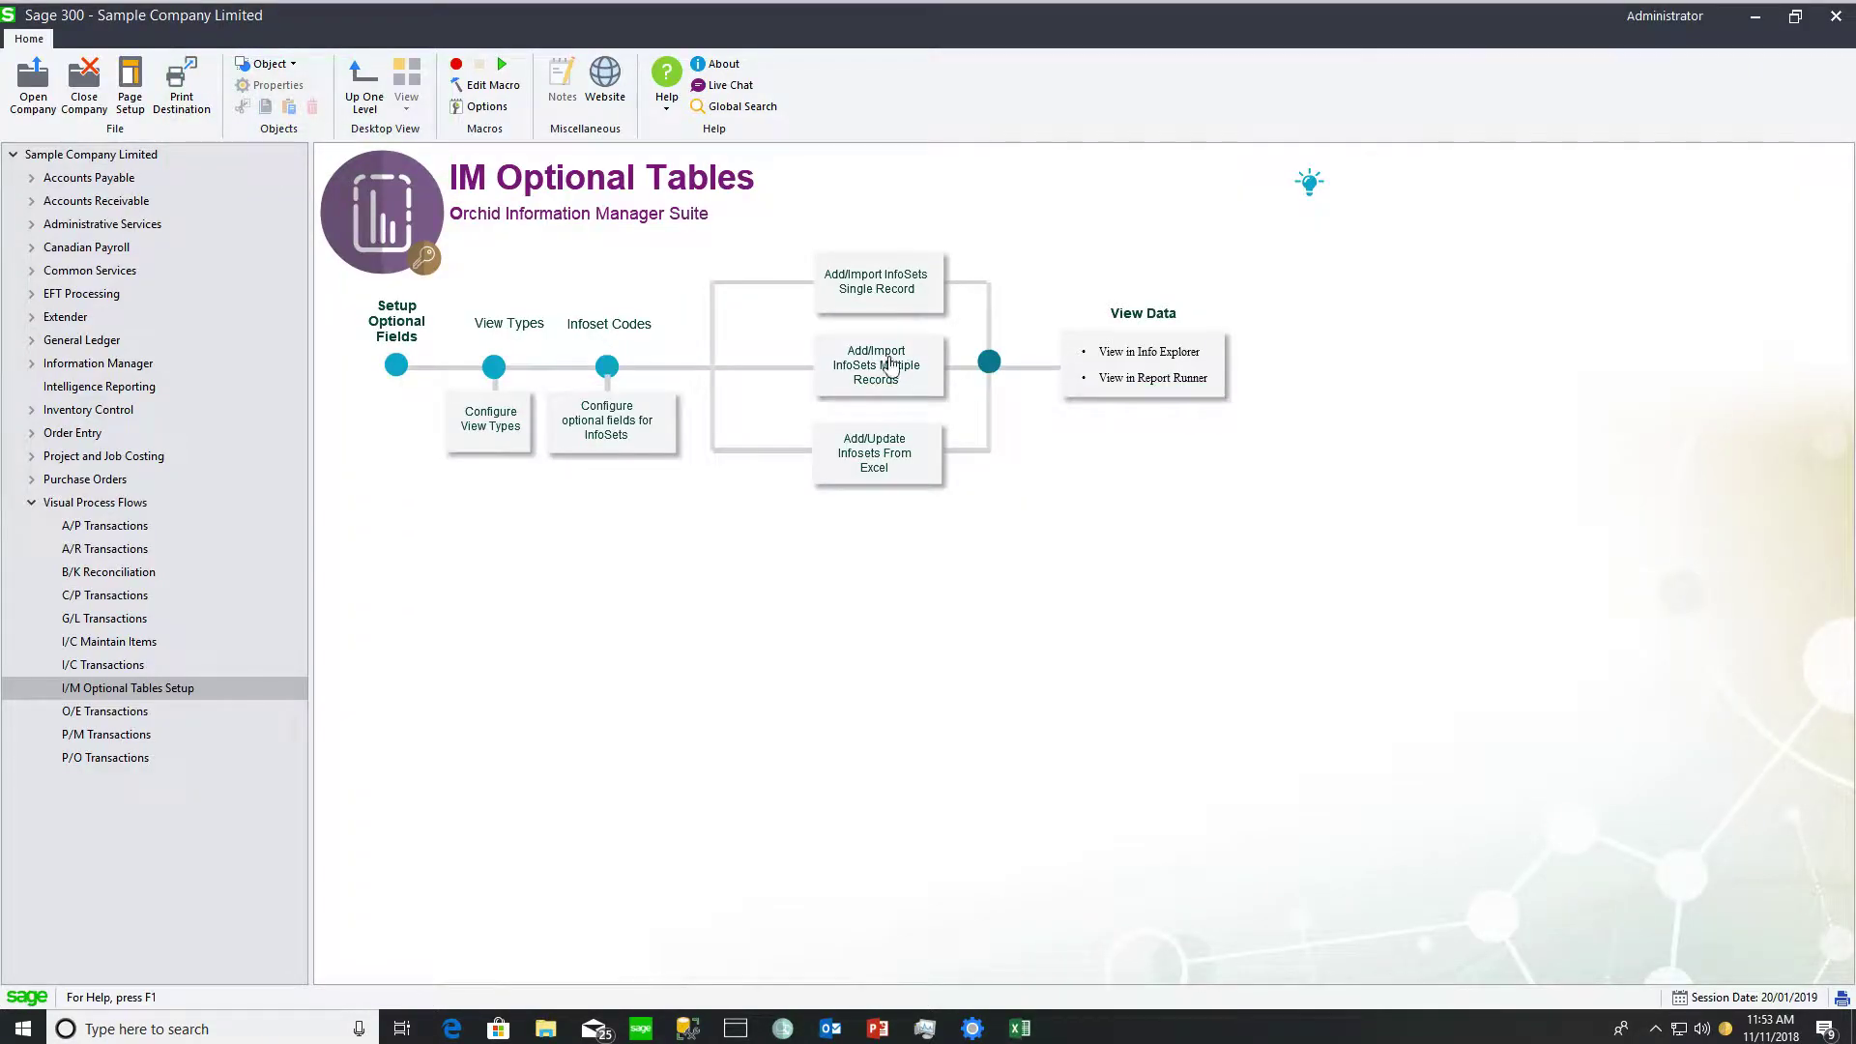
Open Add/Import InfoSets Multiple Records in Sage 300 and display the GLFORECAST records for account 4000
{"action": "left_click", "coordinate": [878, 365]}
{"action": "type", "text": "GLFORE"}
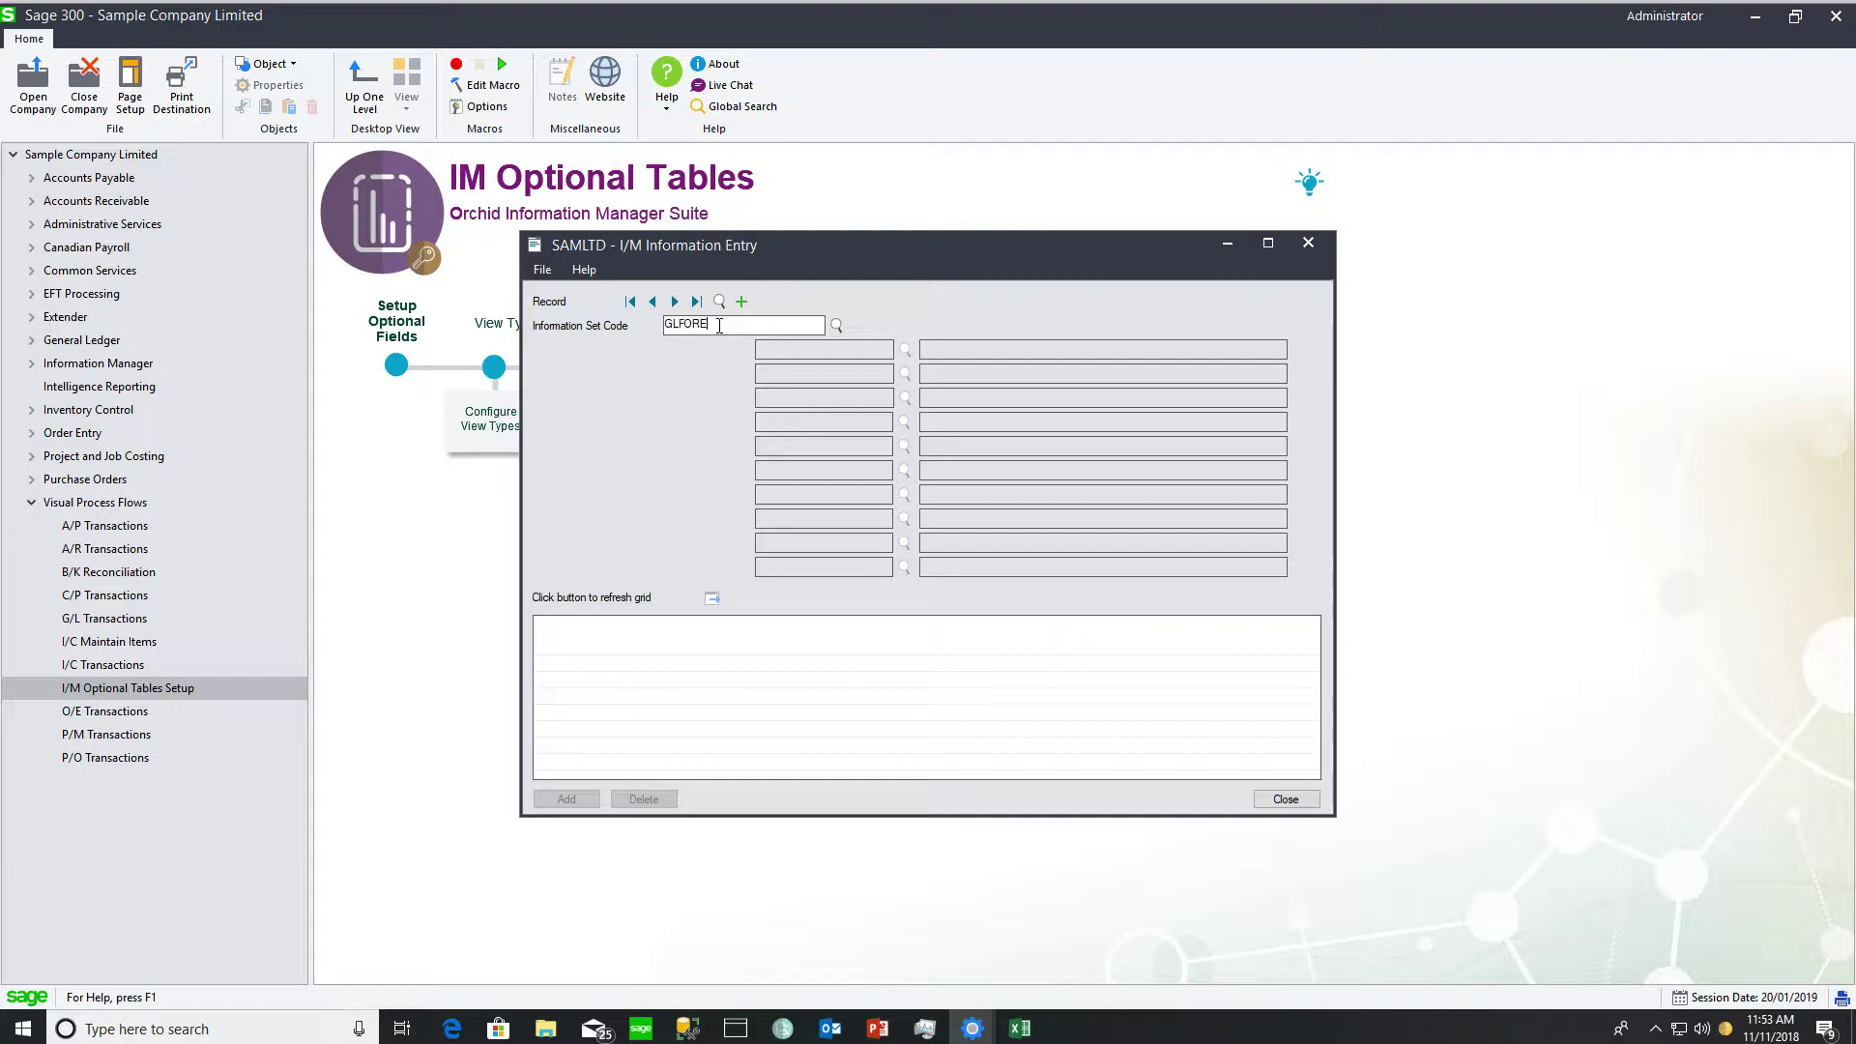
{"action": "type", "text": "CAST"}
{"action": "key", "text": "Tab"}
{"action": "left_click", "coordinate": [780, 352]}
{"action": "type", "text": "4000"}
{"action": "left_click", "coordinate": [713, 373]}
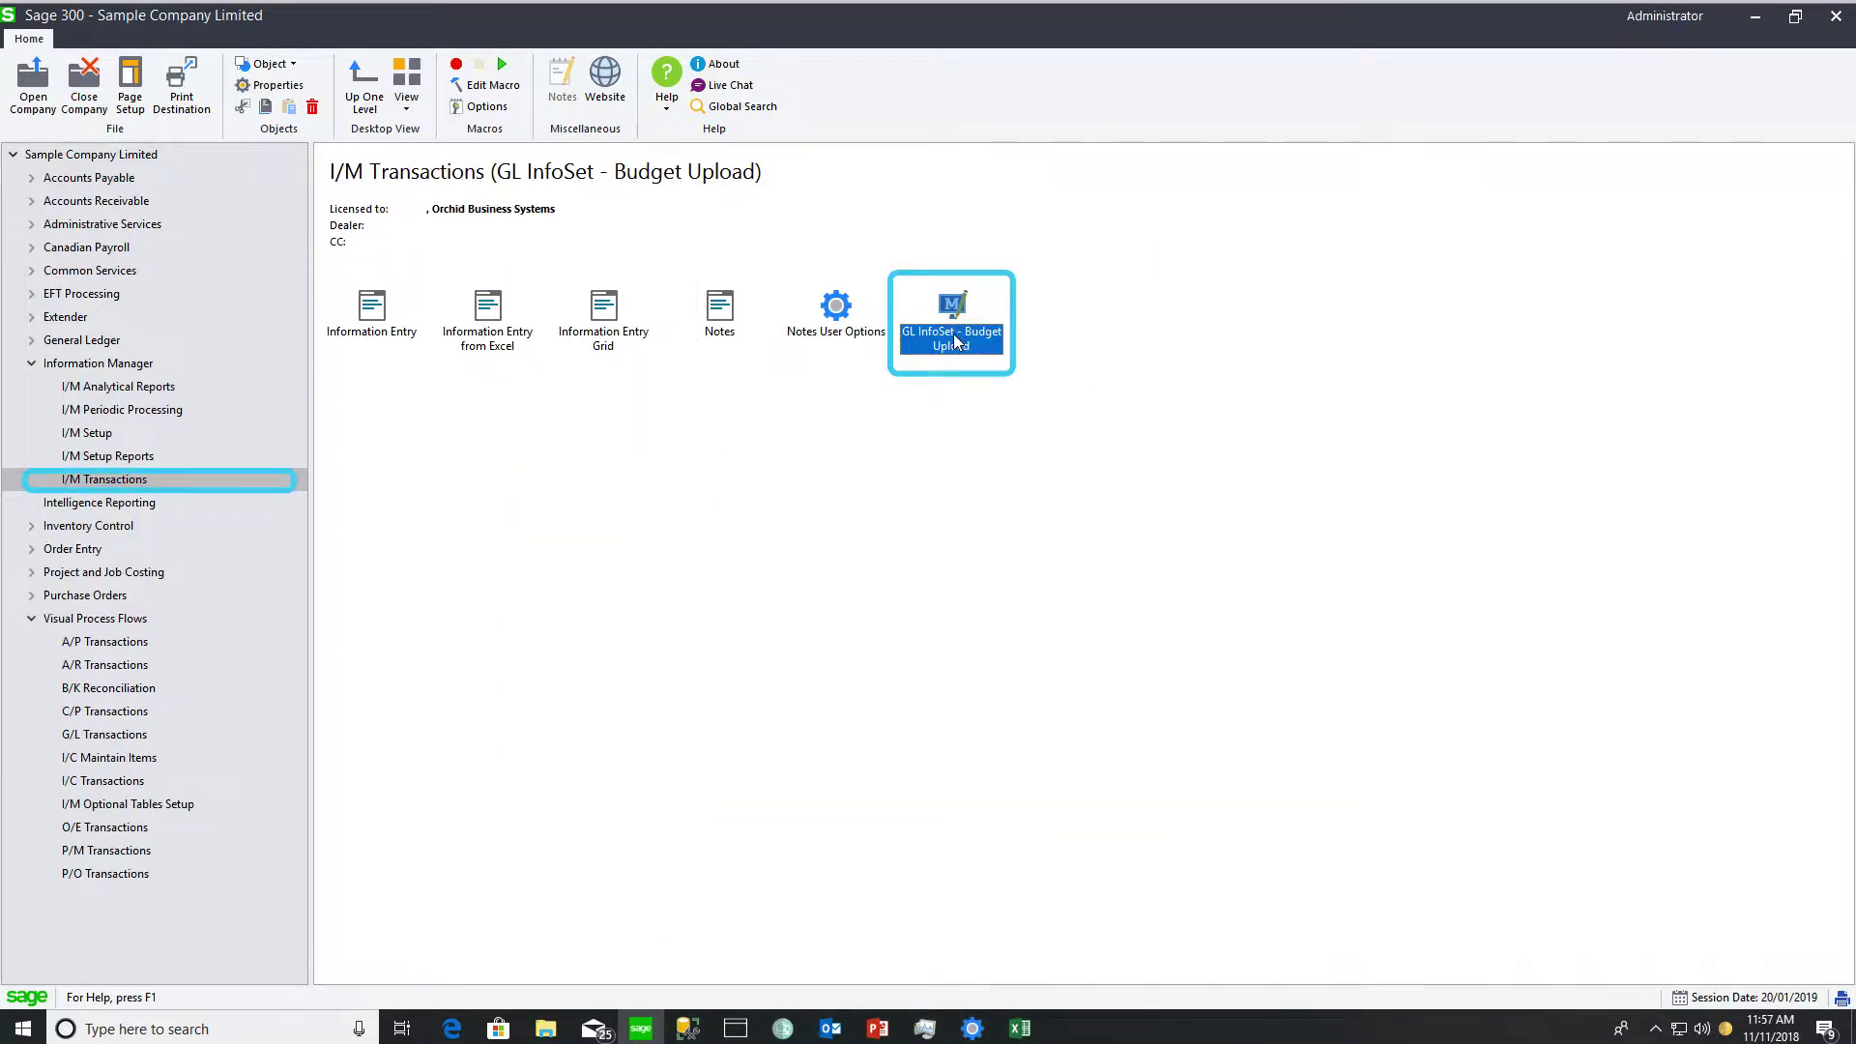
Examine the general and macro file properties of GL InfoSet - Budget Upload in I/M Transactions, leaving them unsaved
{"action": "right_click", "coordinate": [952, 338]}
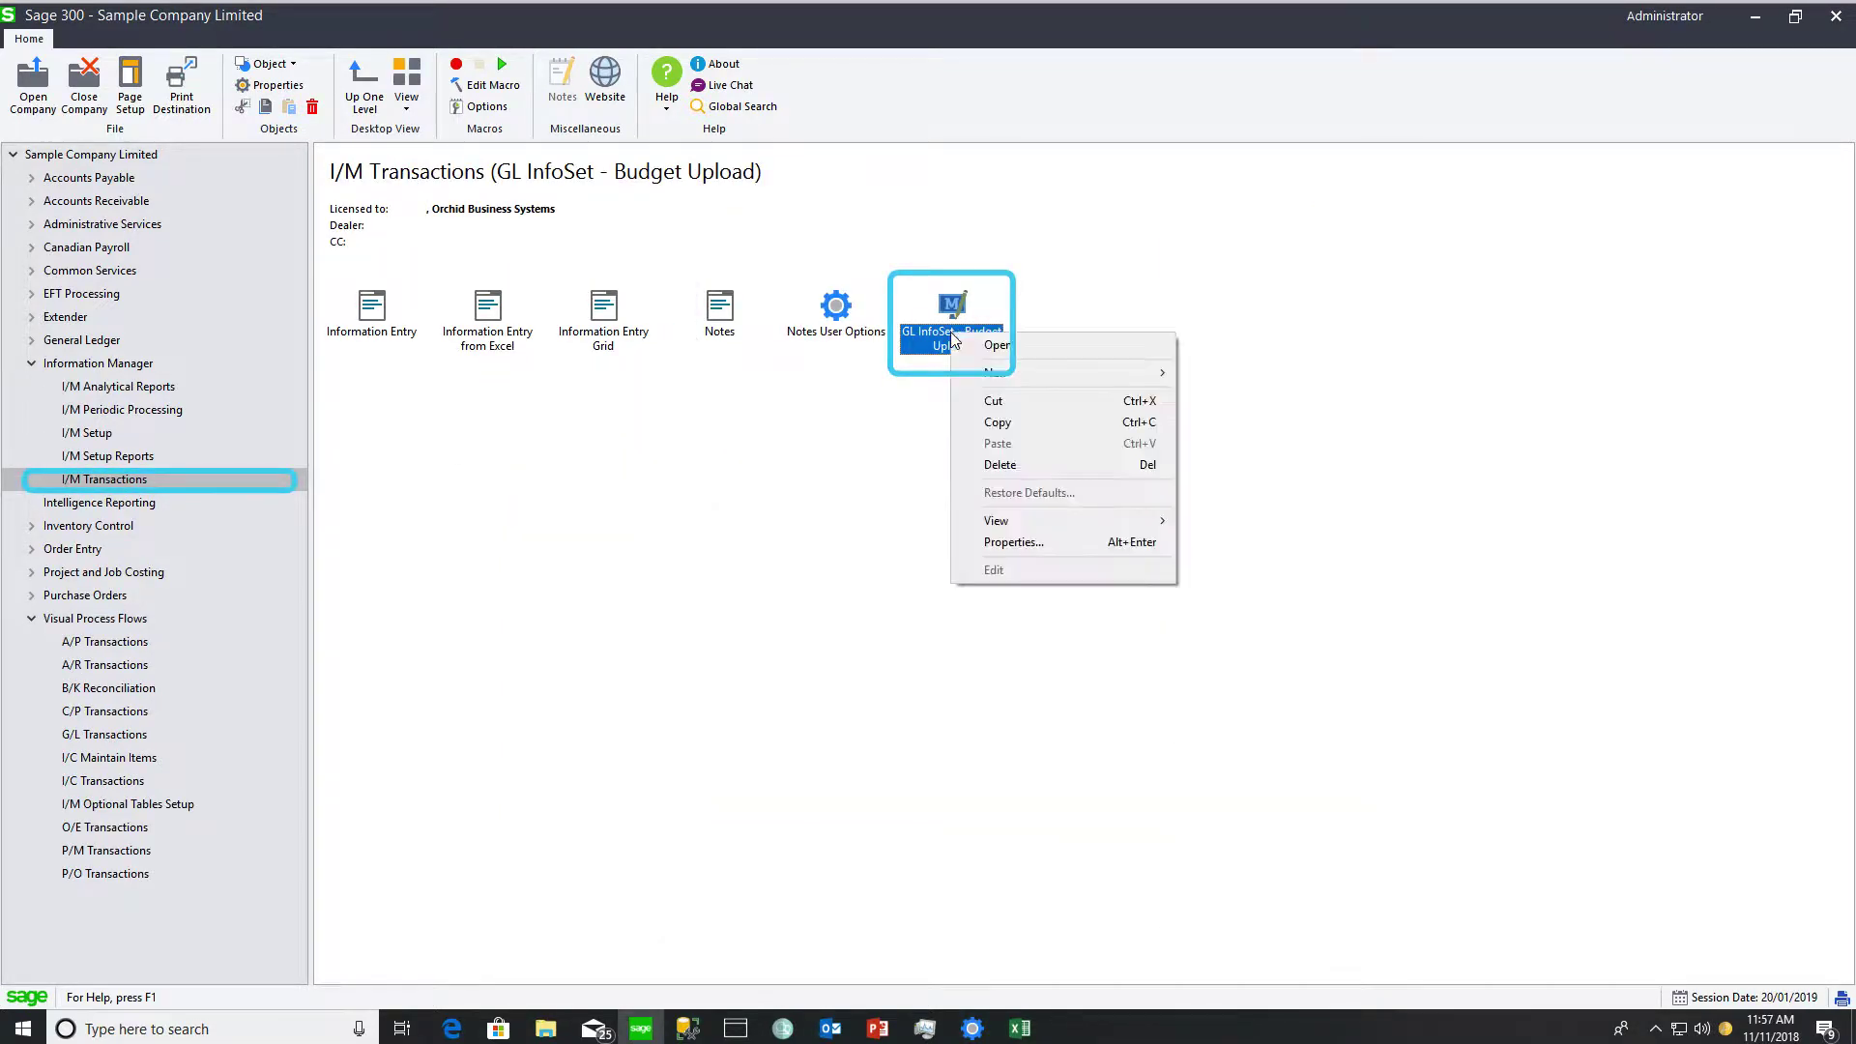
{"action": "left_click", "coordinate": [986, 554]}
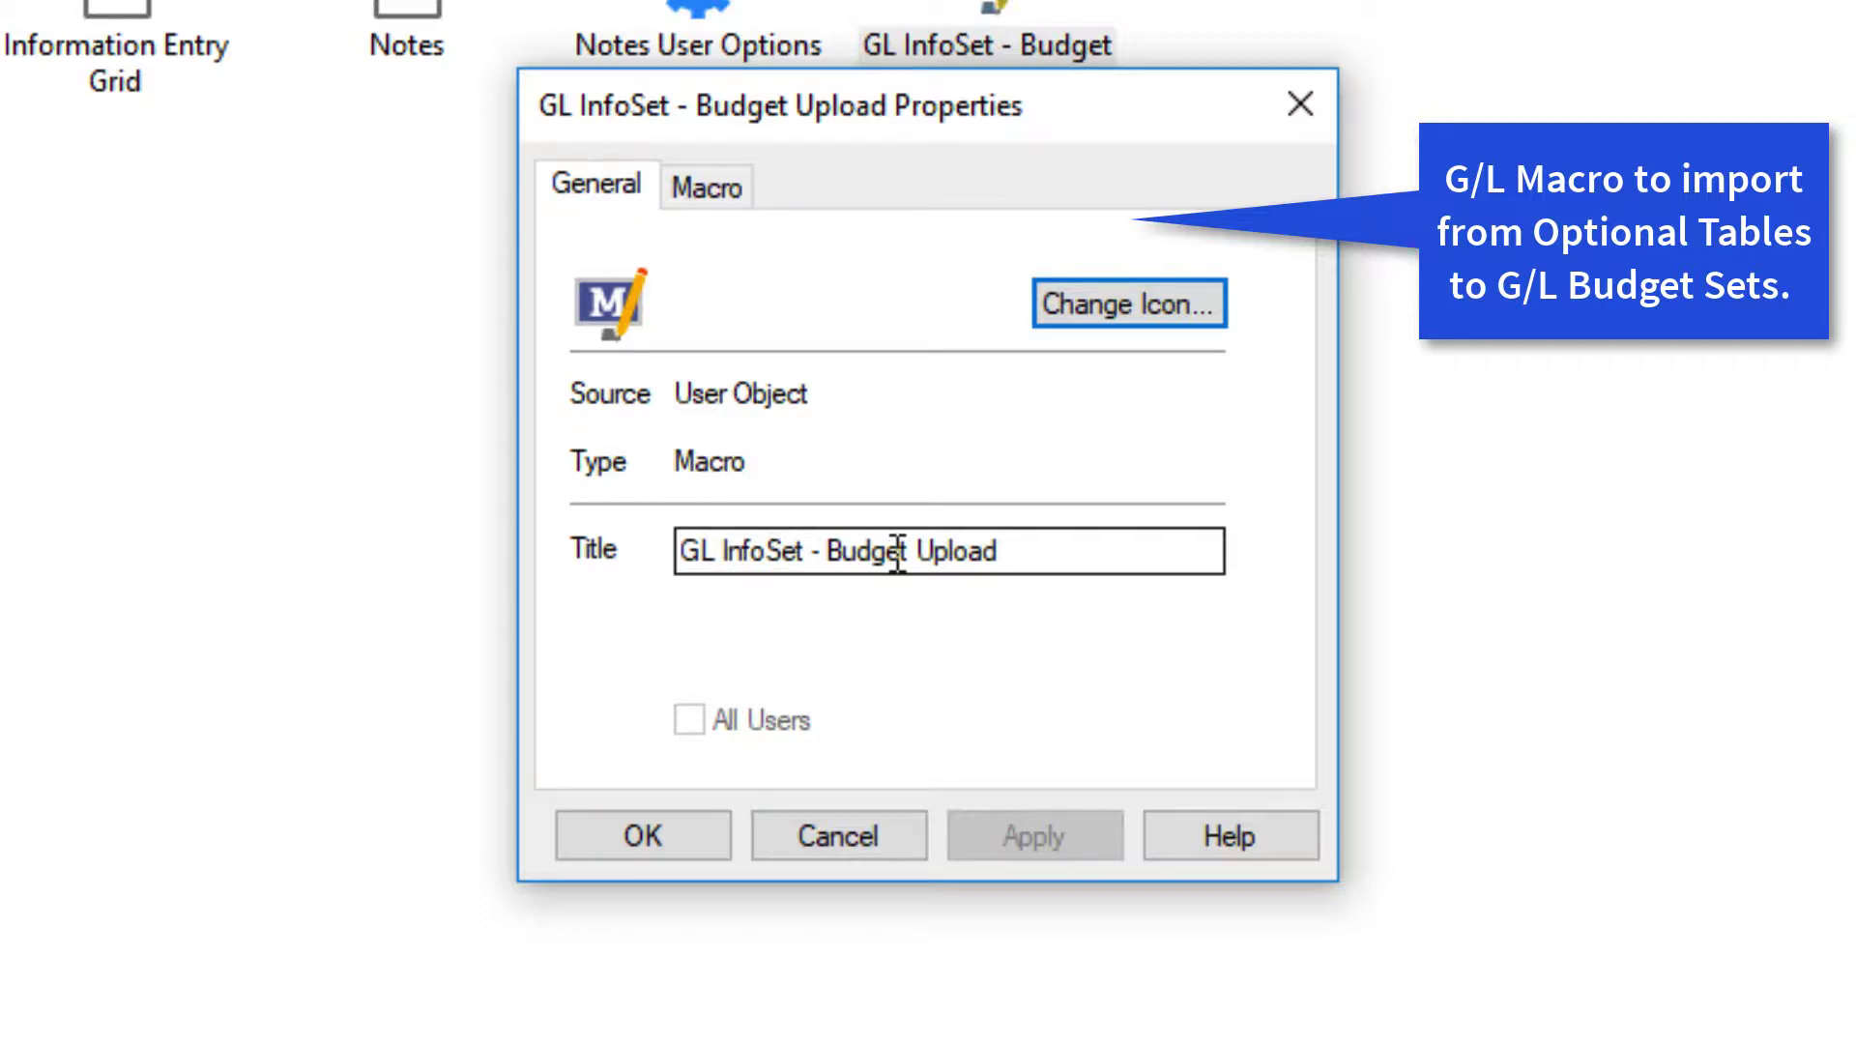
{"action": "left_click", "coordinate": [727, 203]}
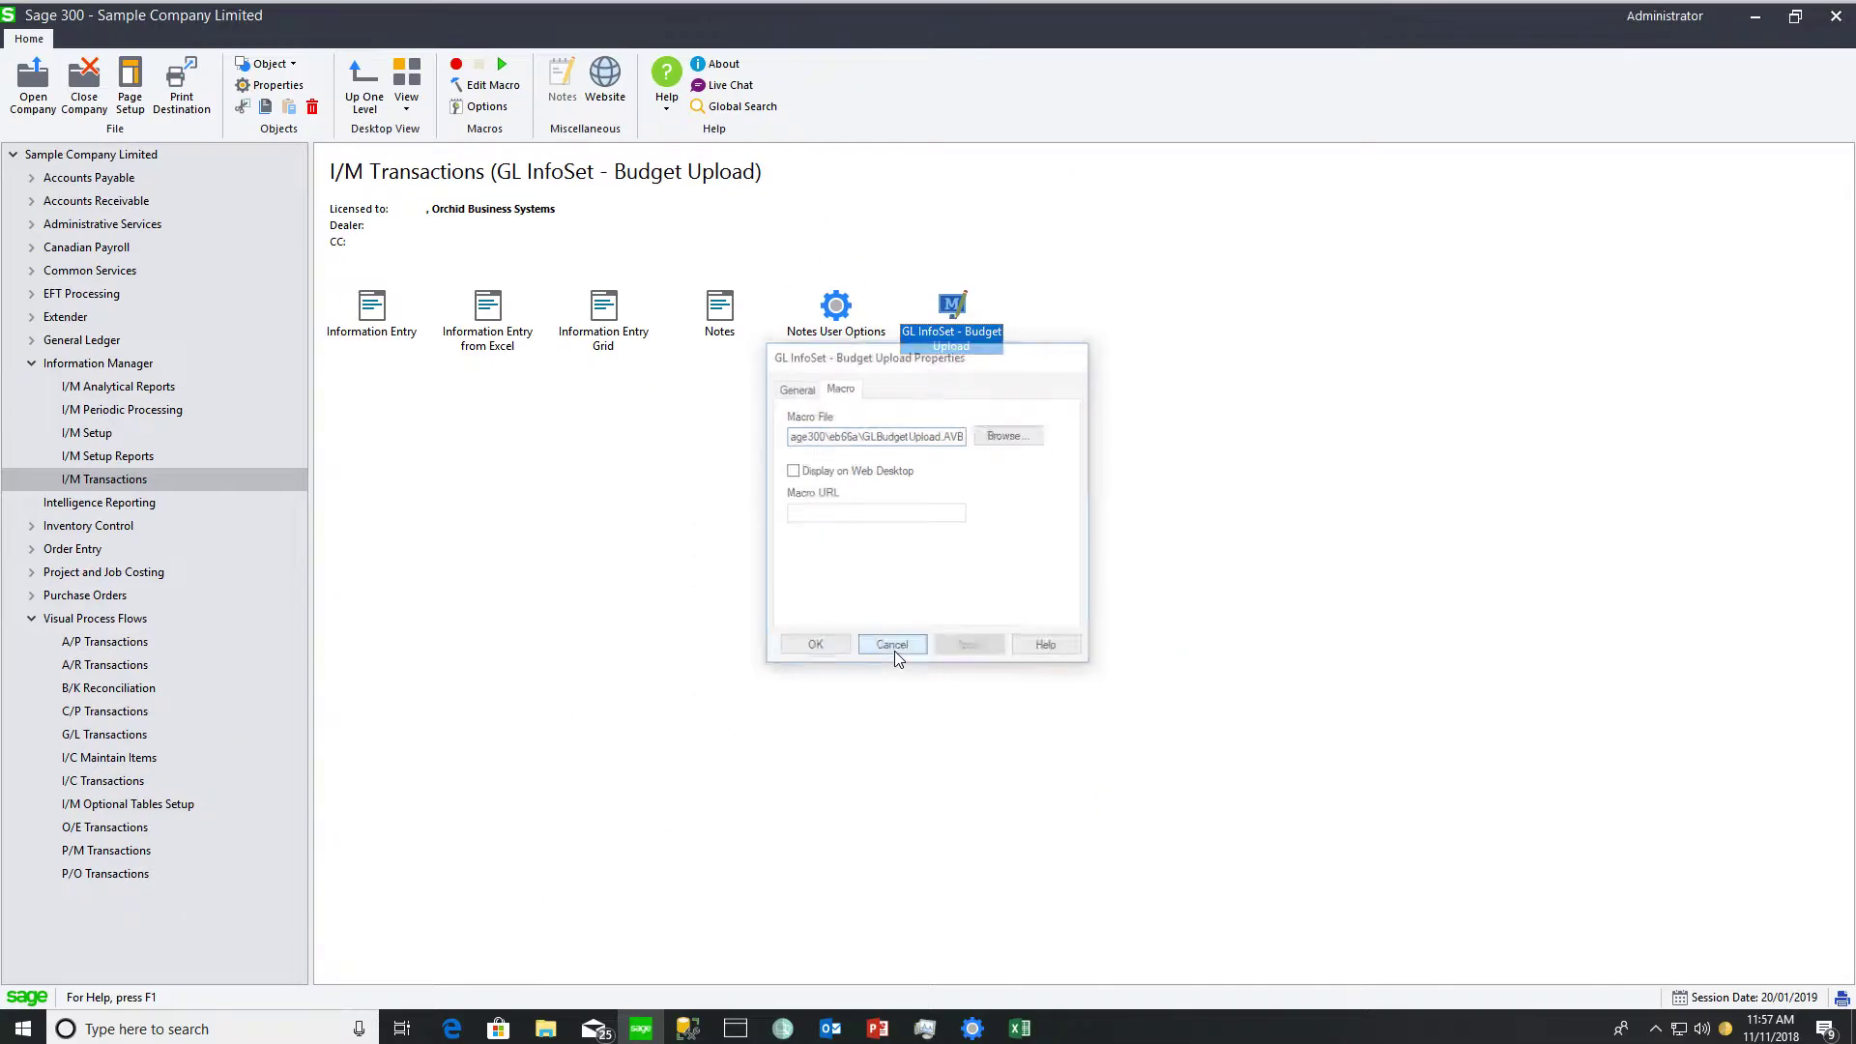
{"action": "left_click", "coordinate": [839, 835]}
Run the GL InfoSet - Budget Upload macro and set E/B Budget Code to GLFORECAST and Optional Field to BUDVALUE
{"action": "double_click", "coordinate": [950, 347]}
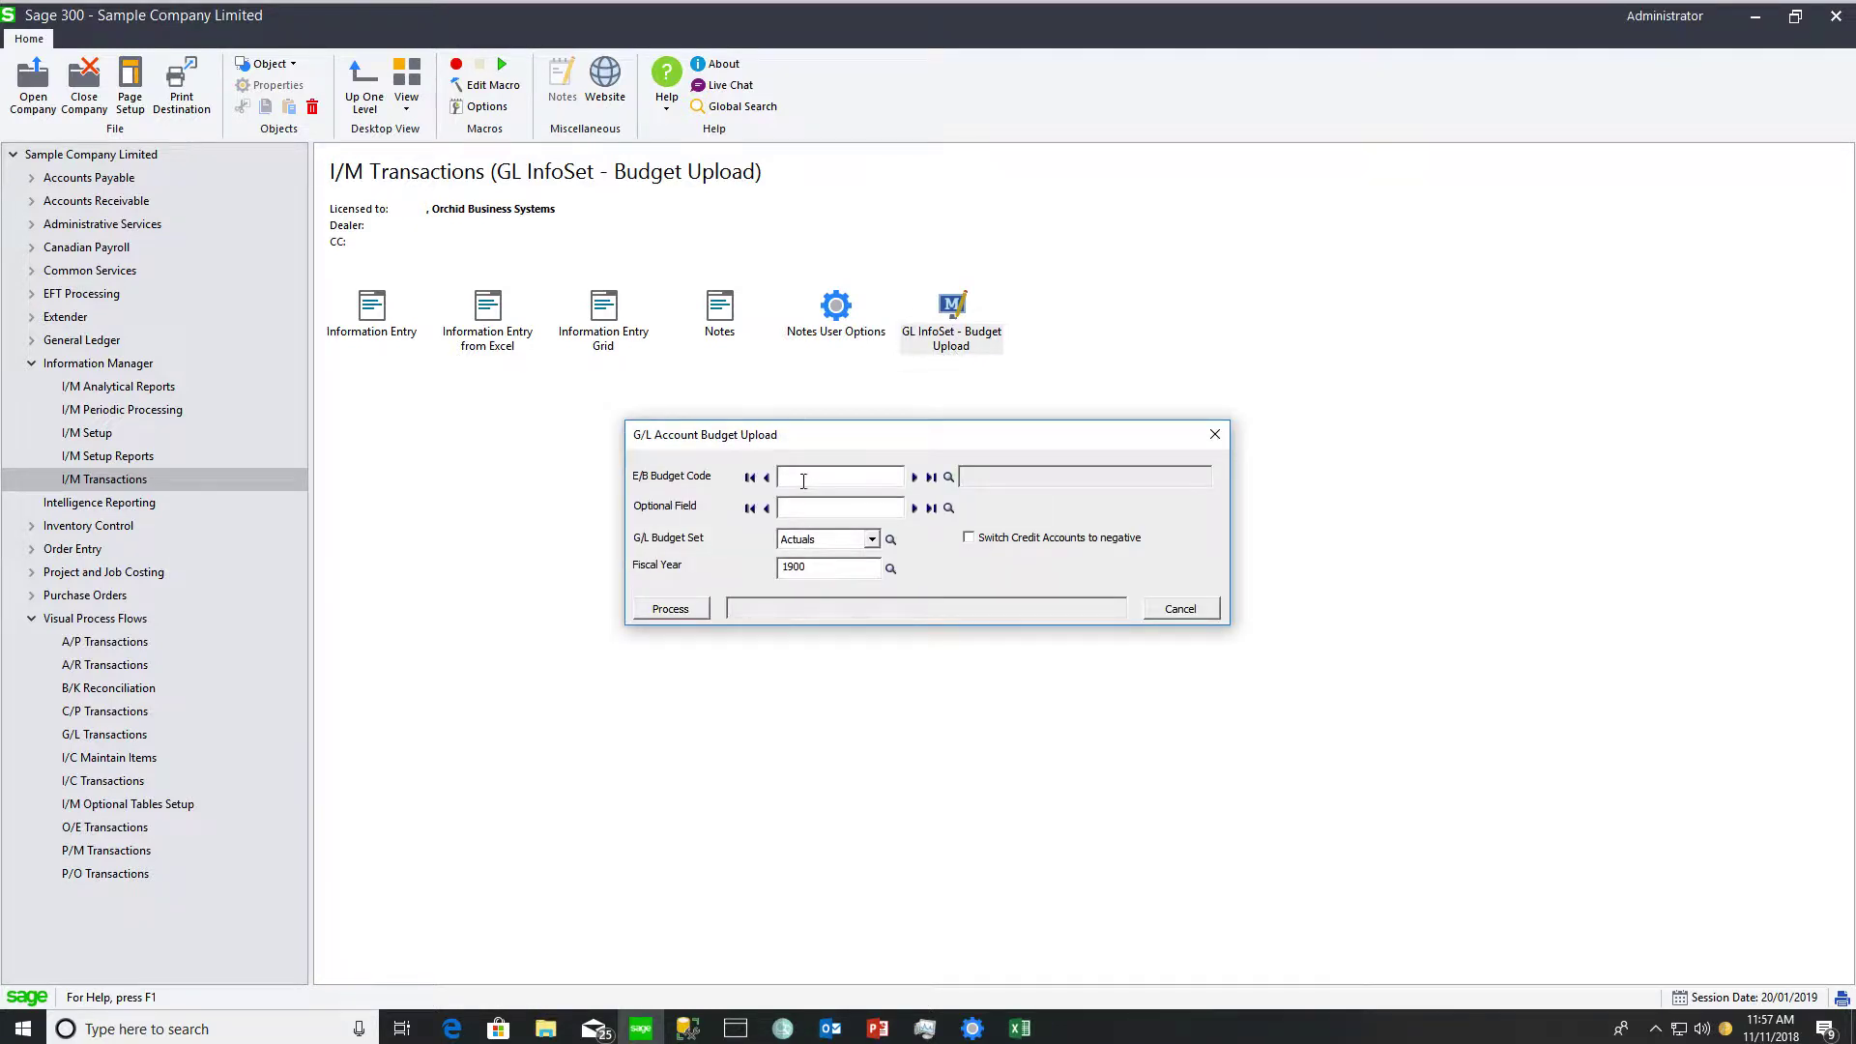
{"action": "type", "text": "GLFORECAST"}
{"action": "key", "text": "Tab"}
{"action": "left_click", "coordinate": [948, 508]}
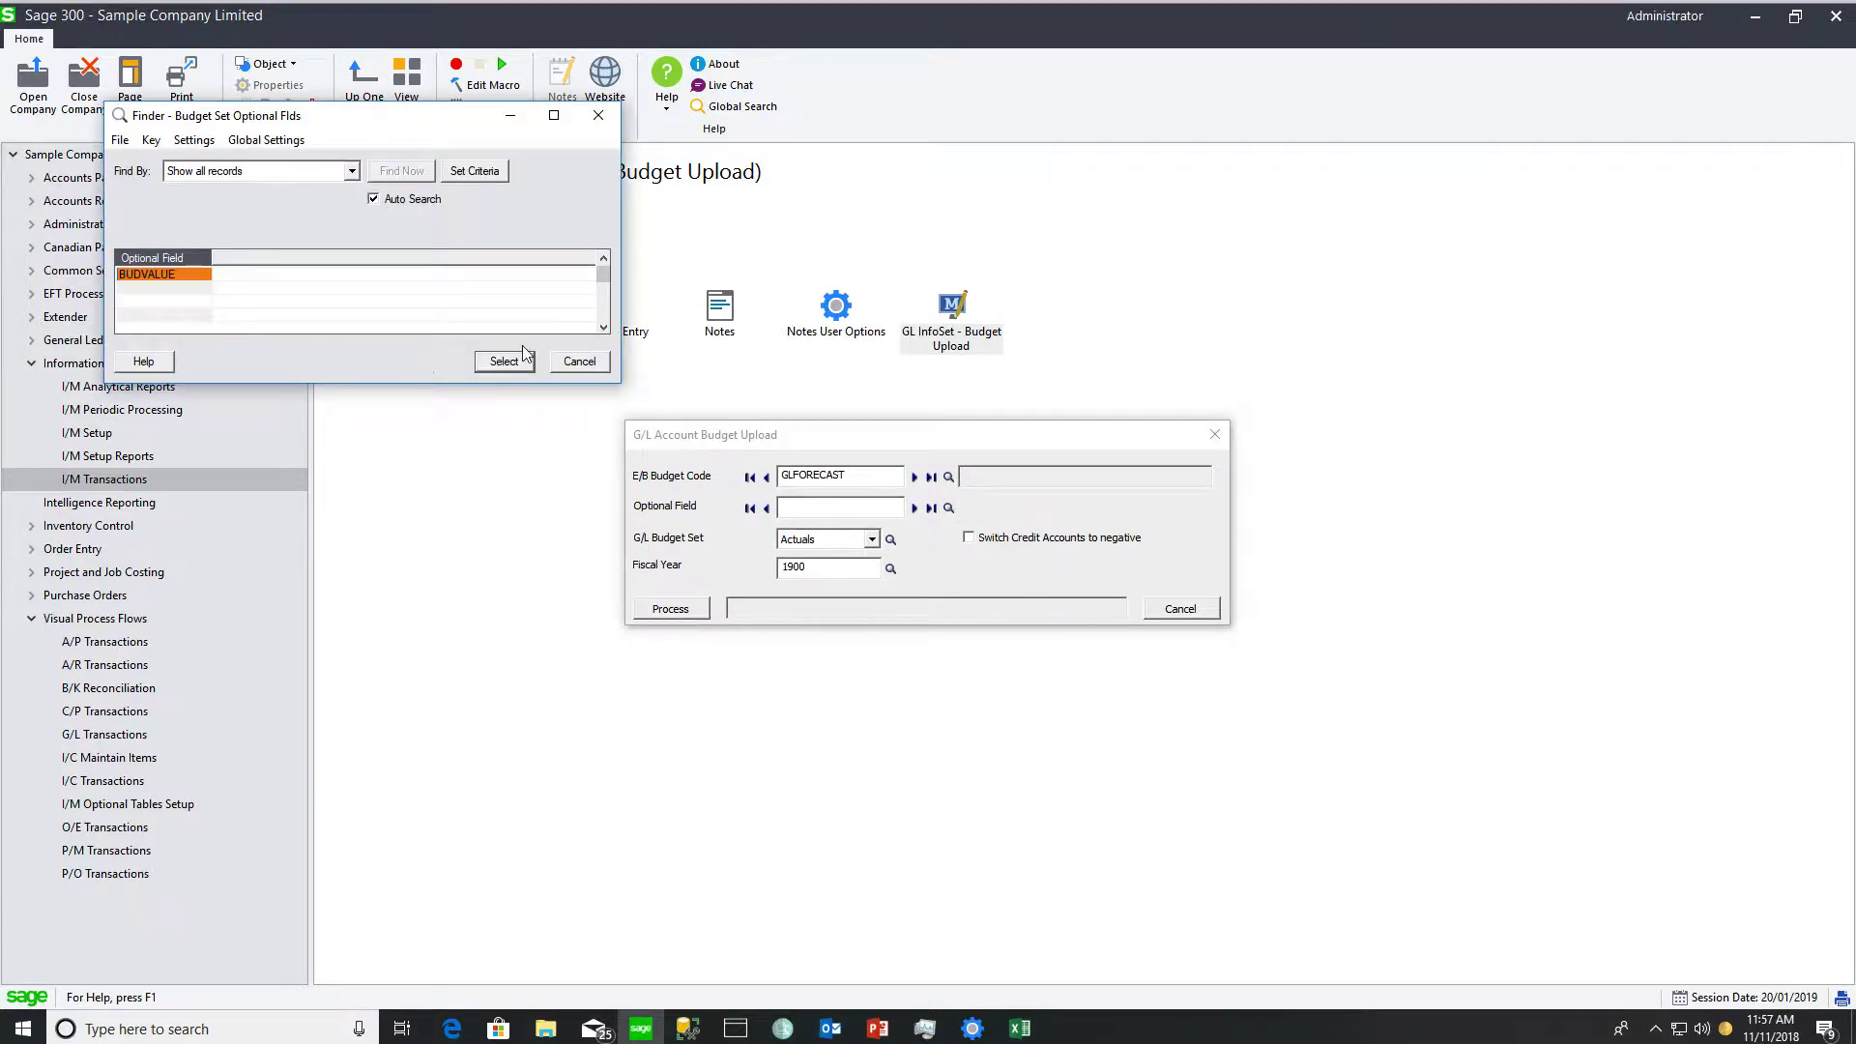
{"action": "left_click", "coordinate": [506, 362]}
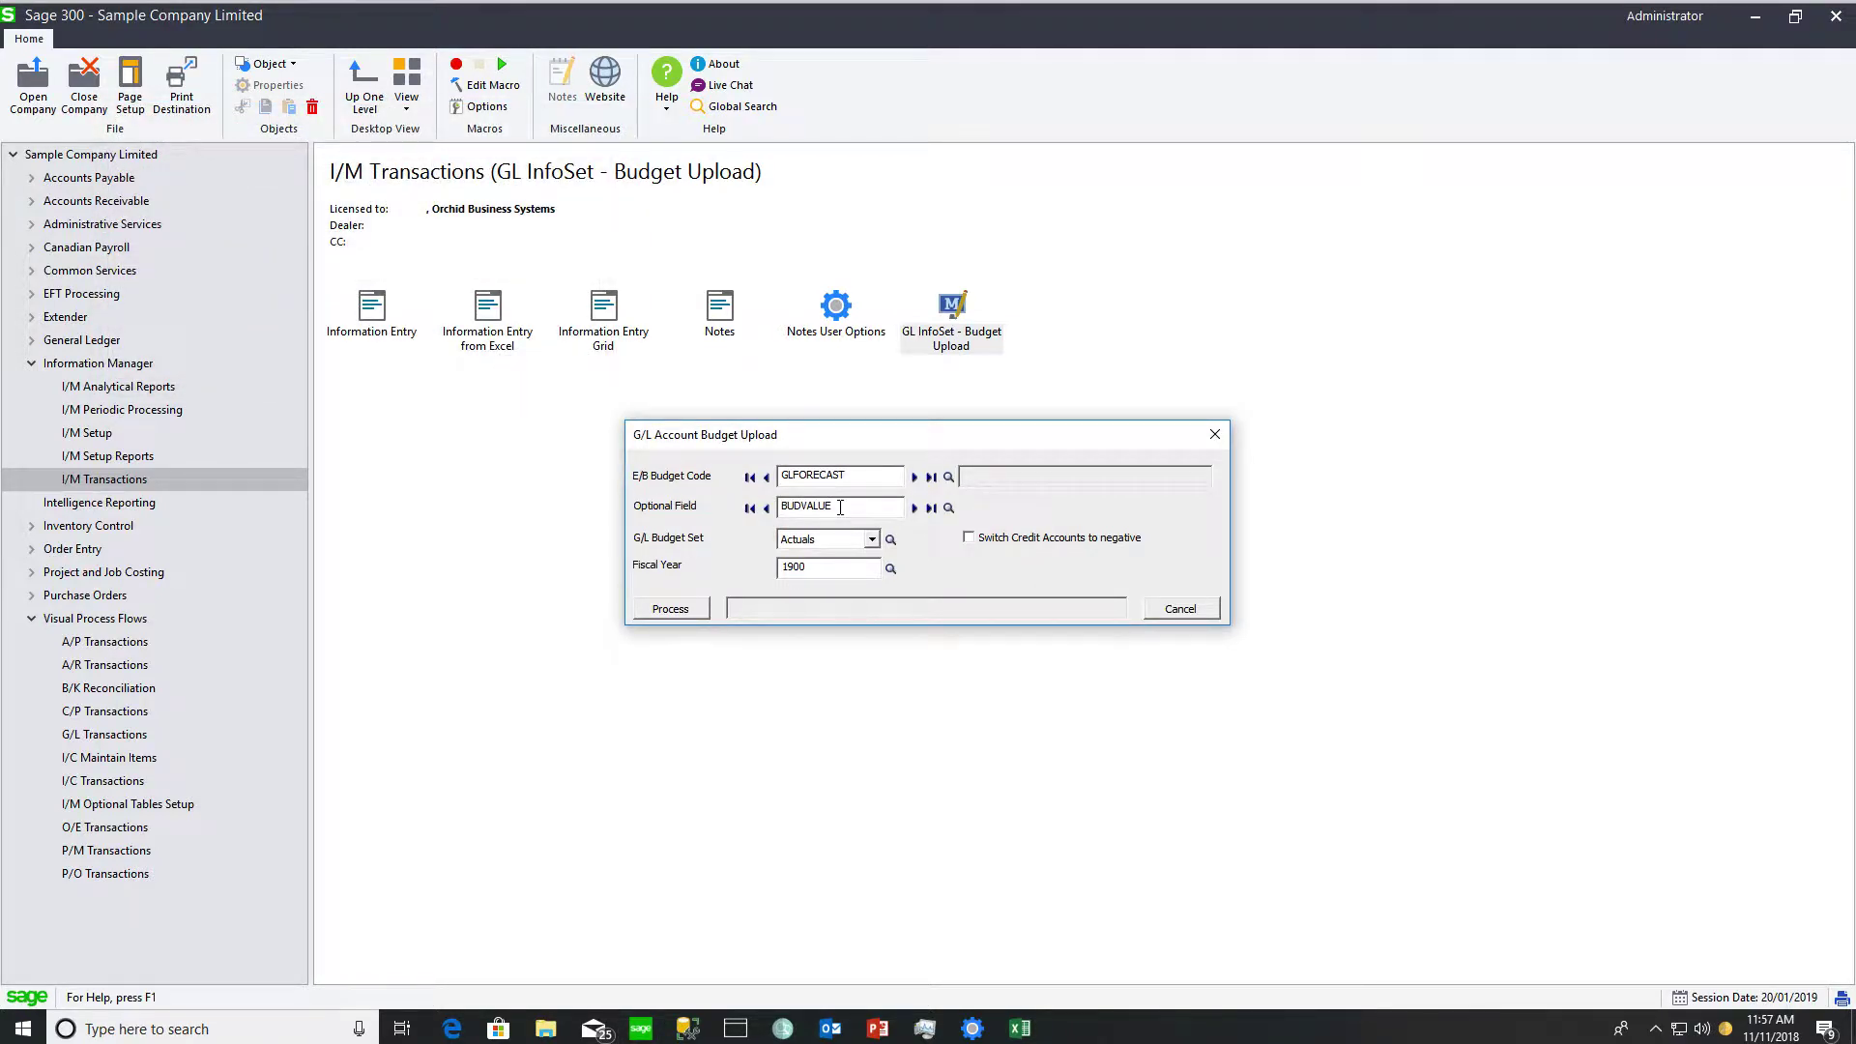
Set the G/L Budget Set to Budget 1 and Fiscal Year to 2020, switch credit accounts to negative, and process the upload
{"action": "left_click", "coordinate": [872, 539]}
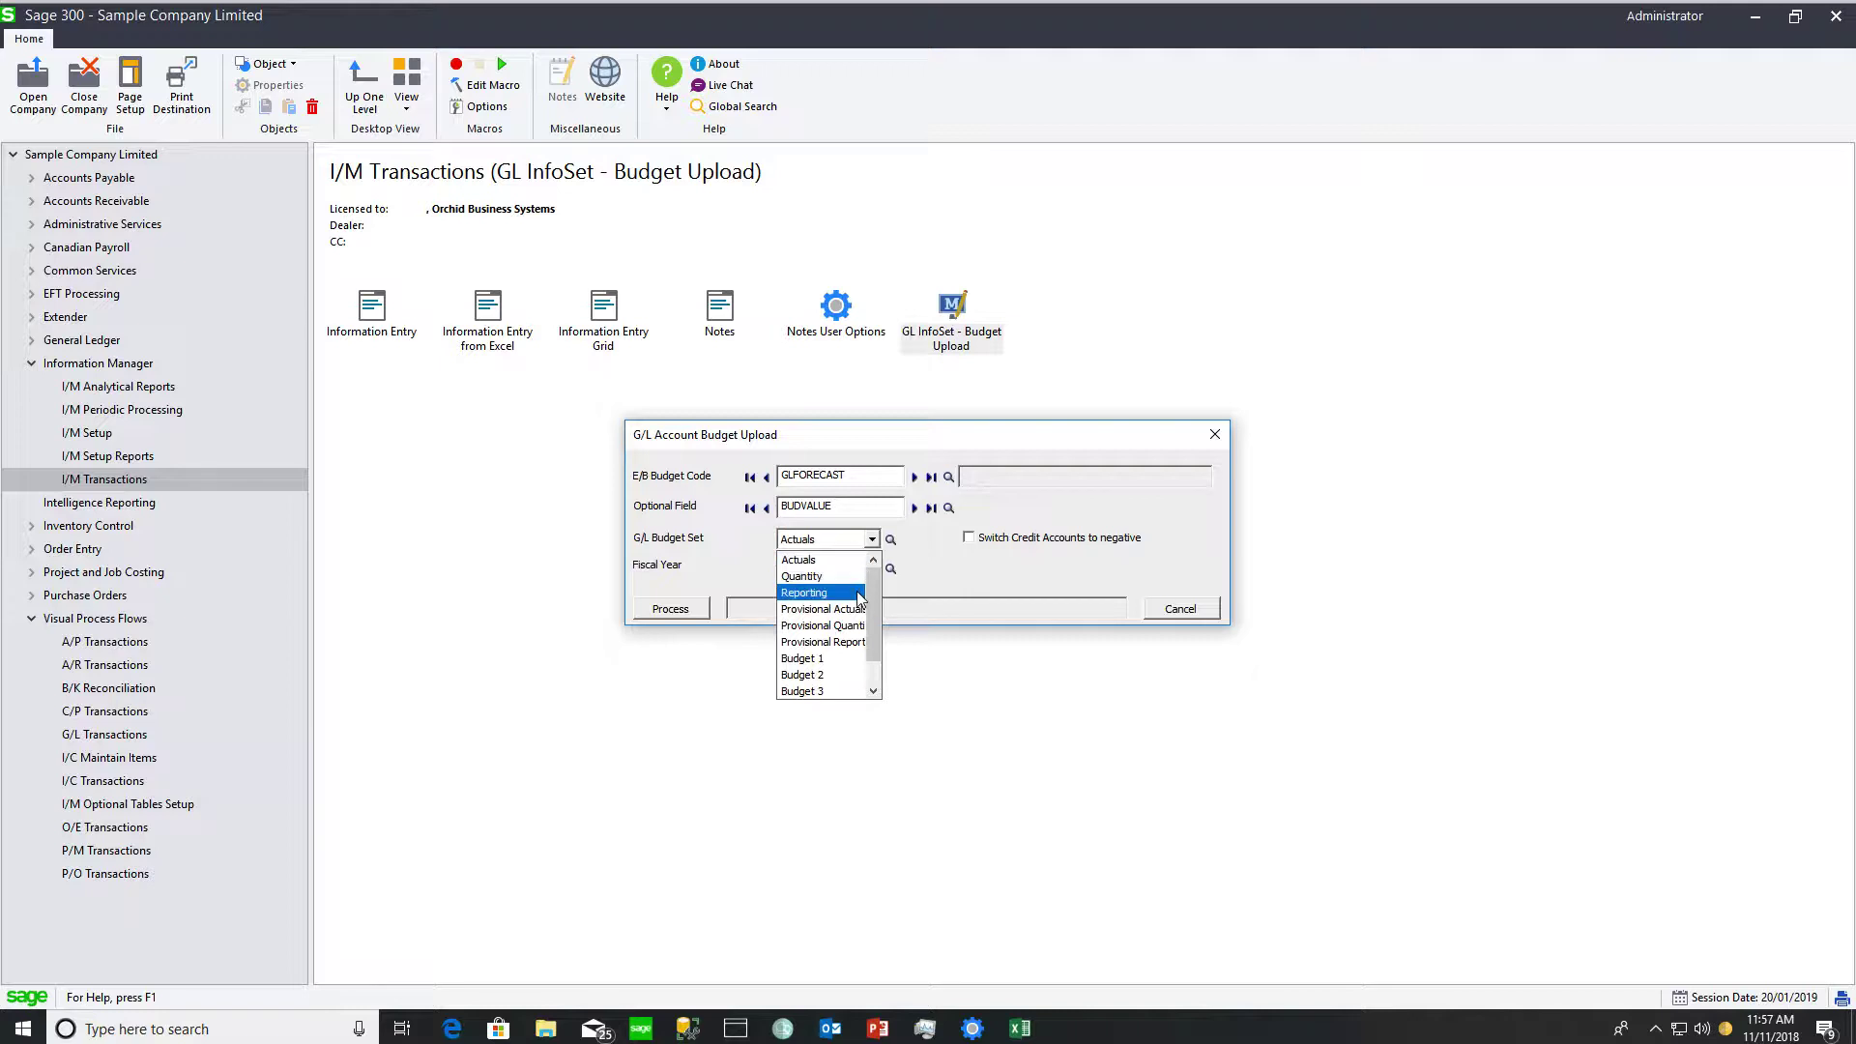
{"action": "left_click", "coordinate": [827, 661]}
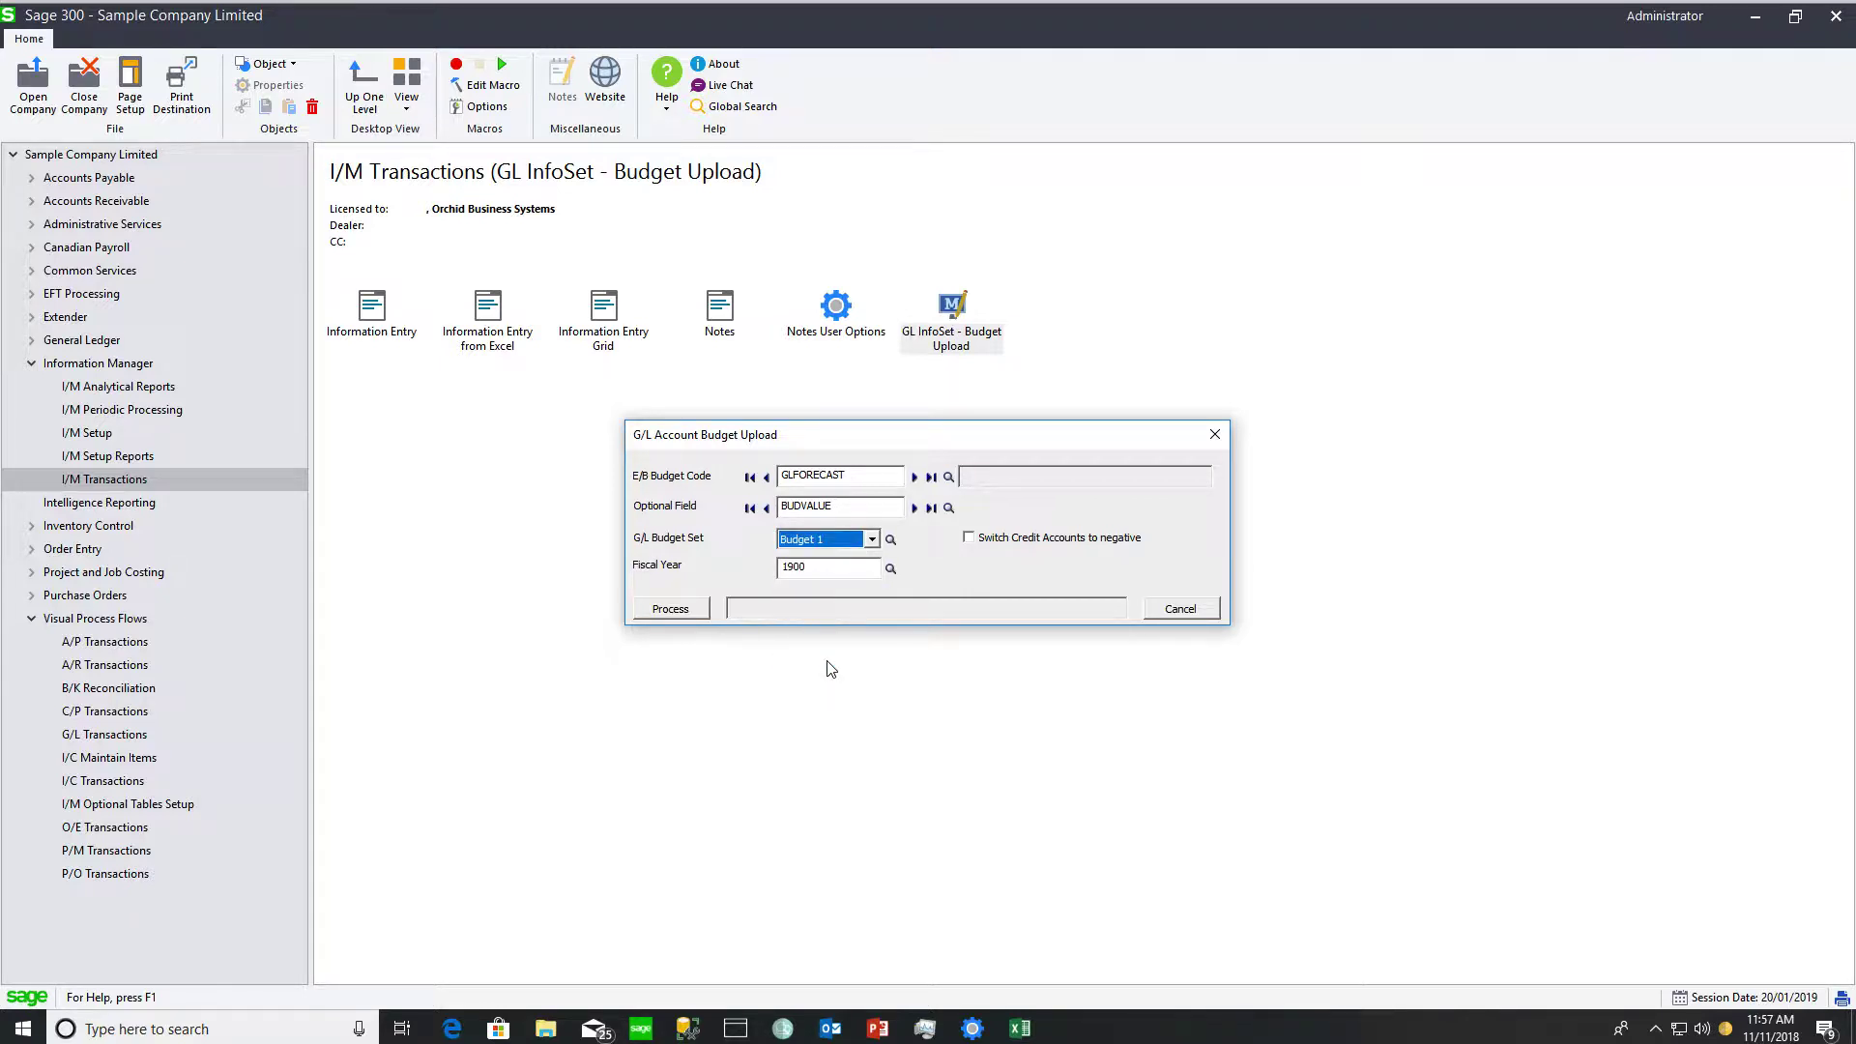
{"action": "left_click", "coordinate": [822, 570]}
{"action": "type", "text": "2020"}
{"action": "key", "text": "Tab"}
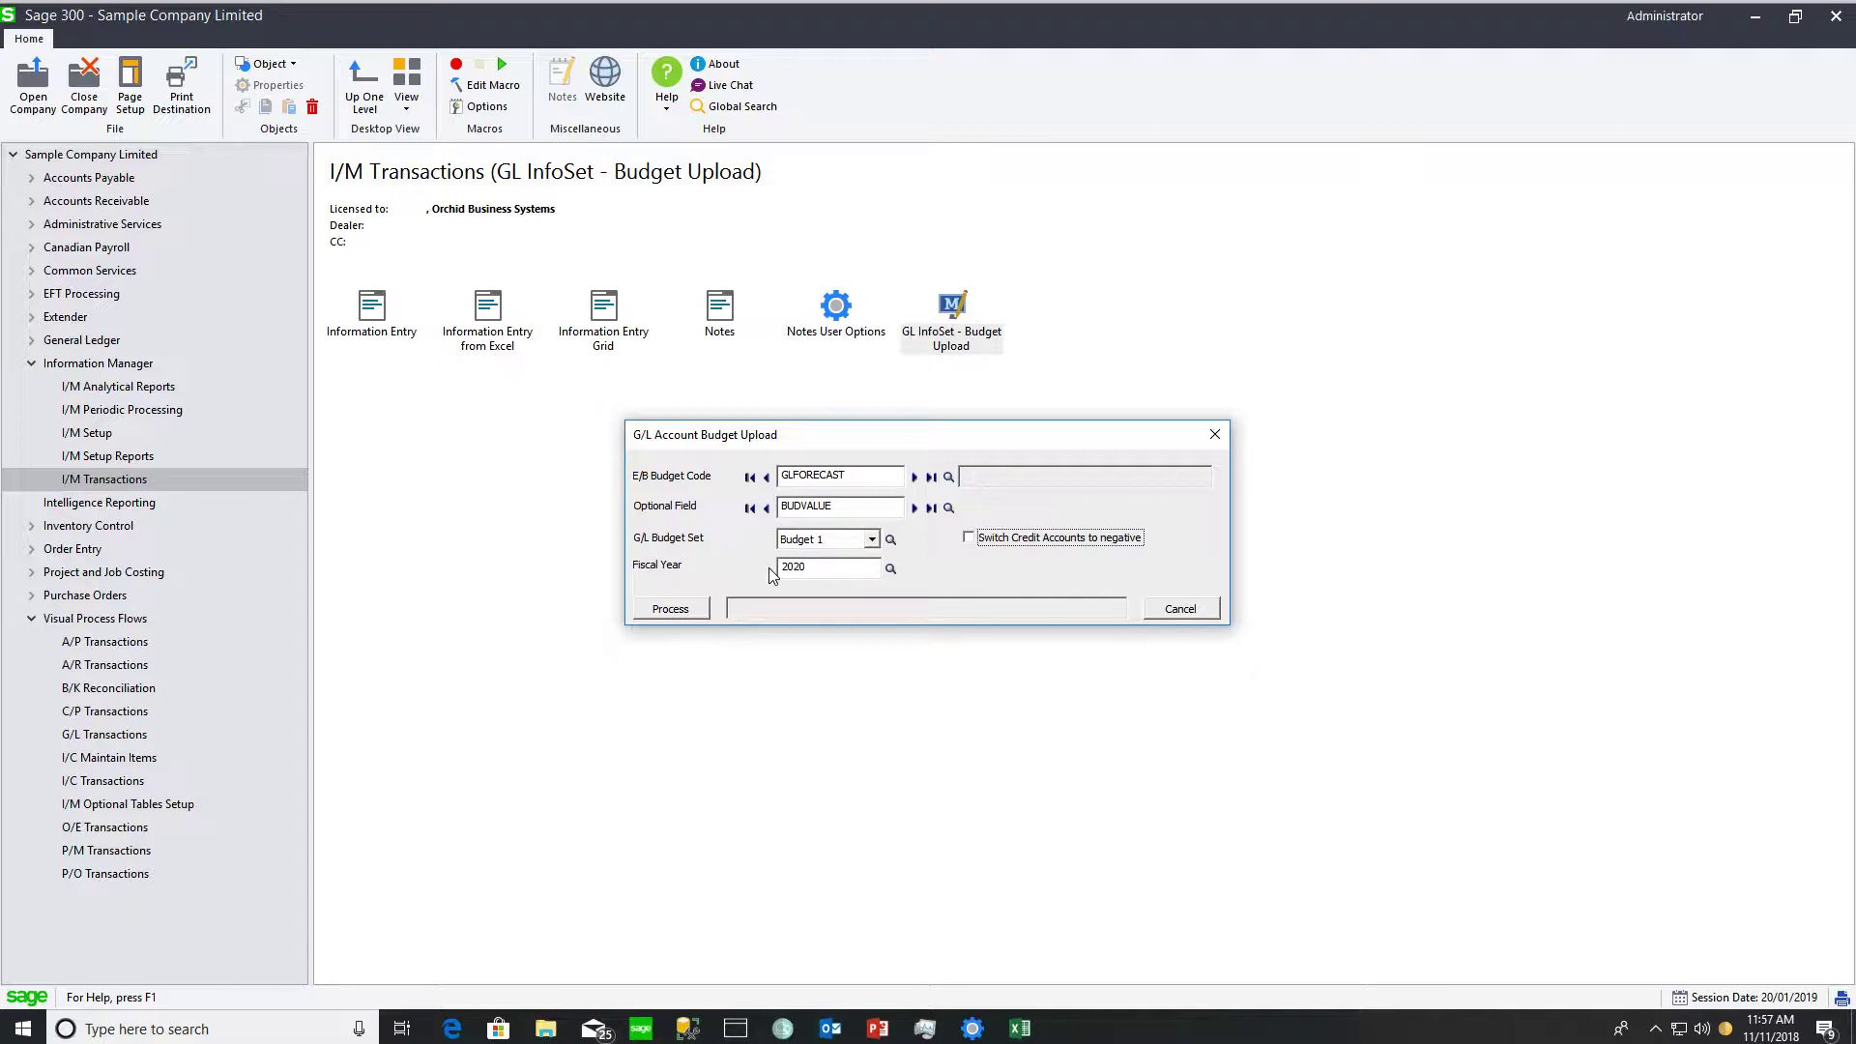
{"action": "left_click", "coordinate": [970, 539]}
{"action": "left_click", "coordinate": [675, 610]}
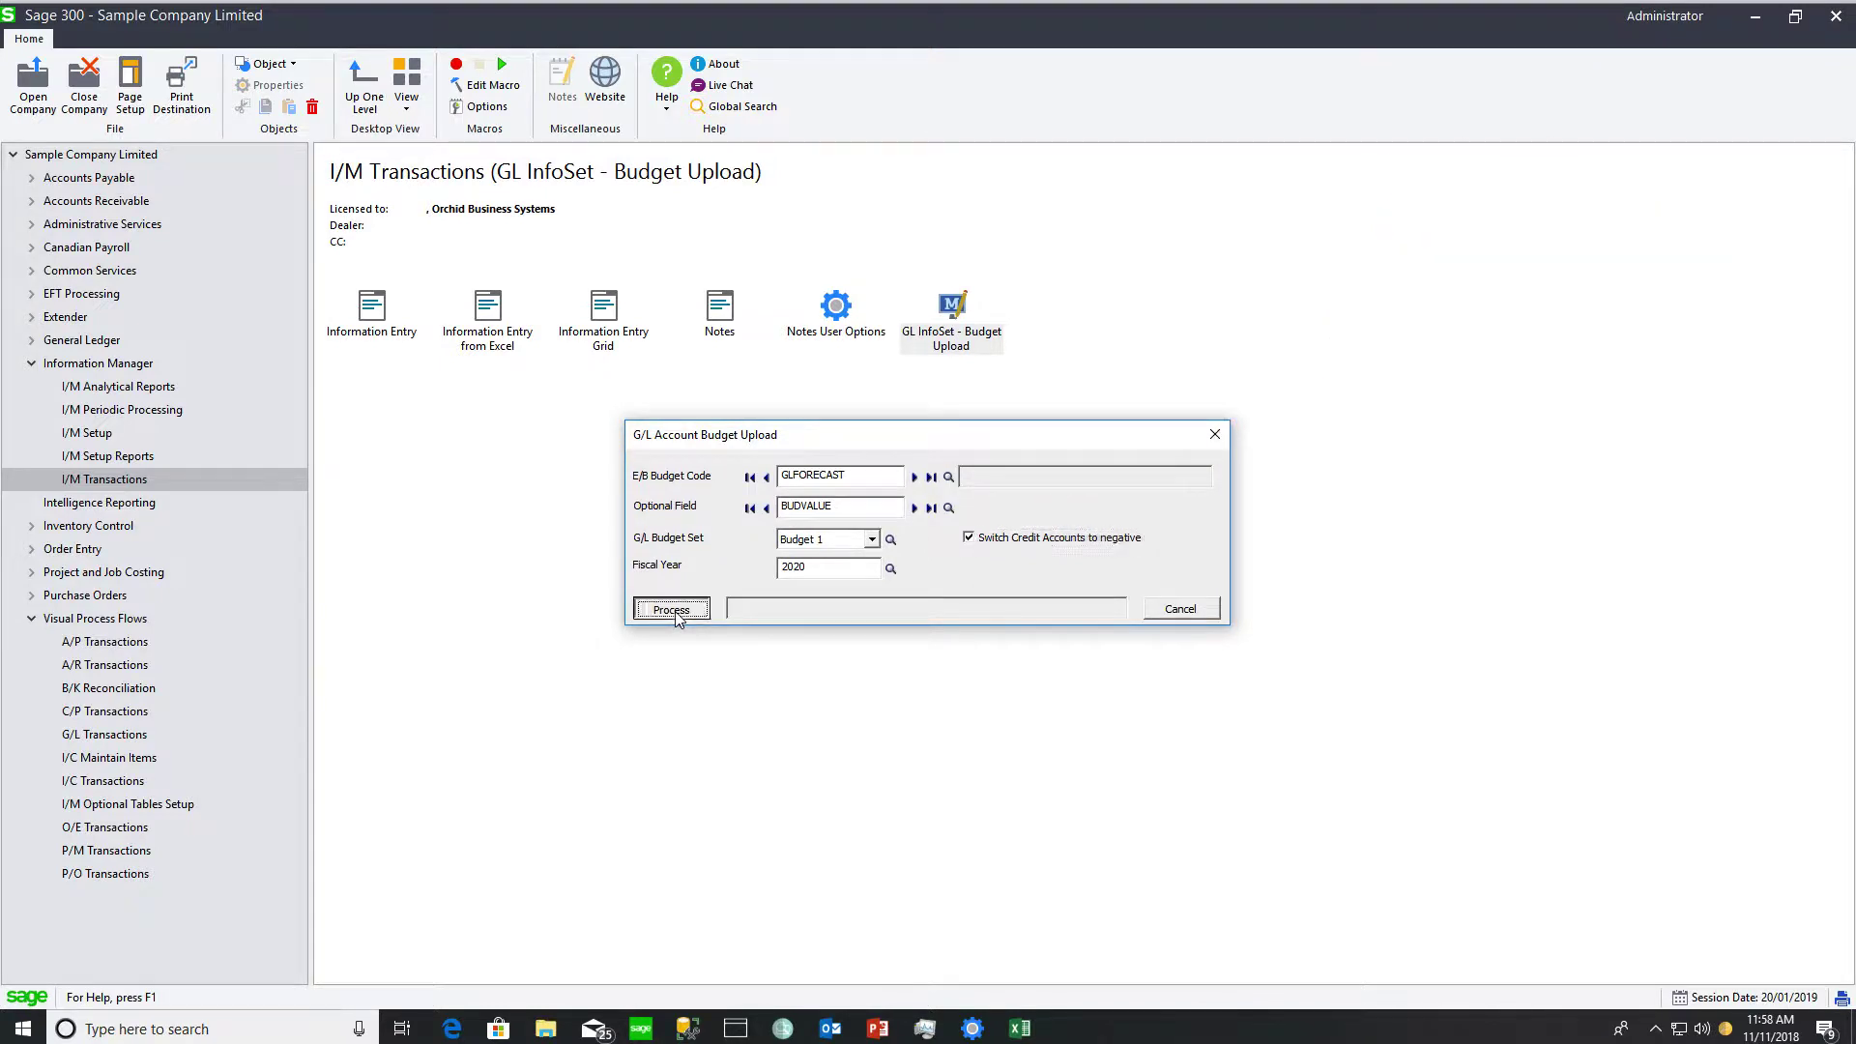
{"action": "left_click", "coordinate": [1067, 590]}
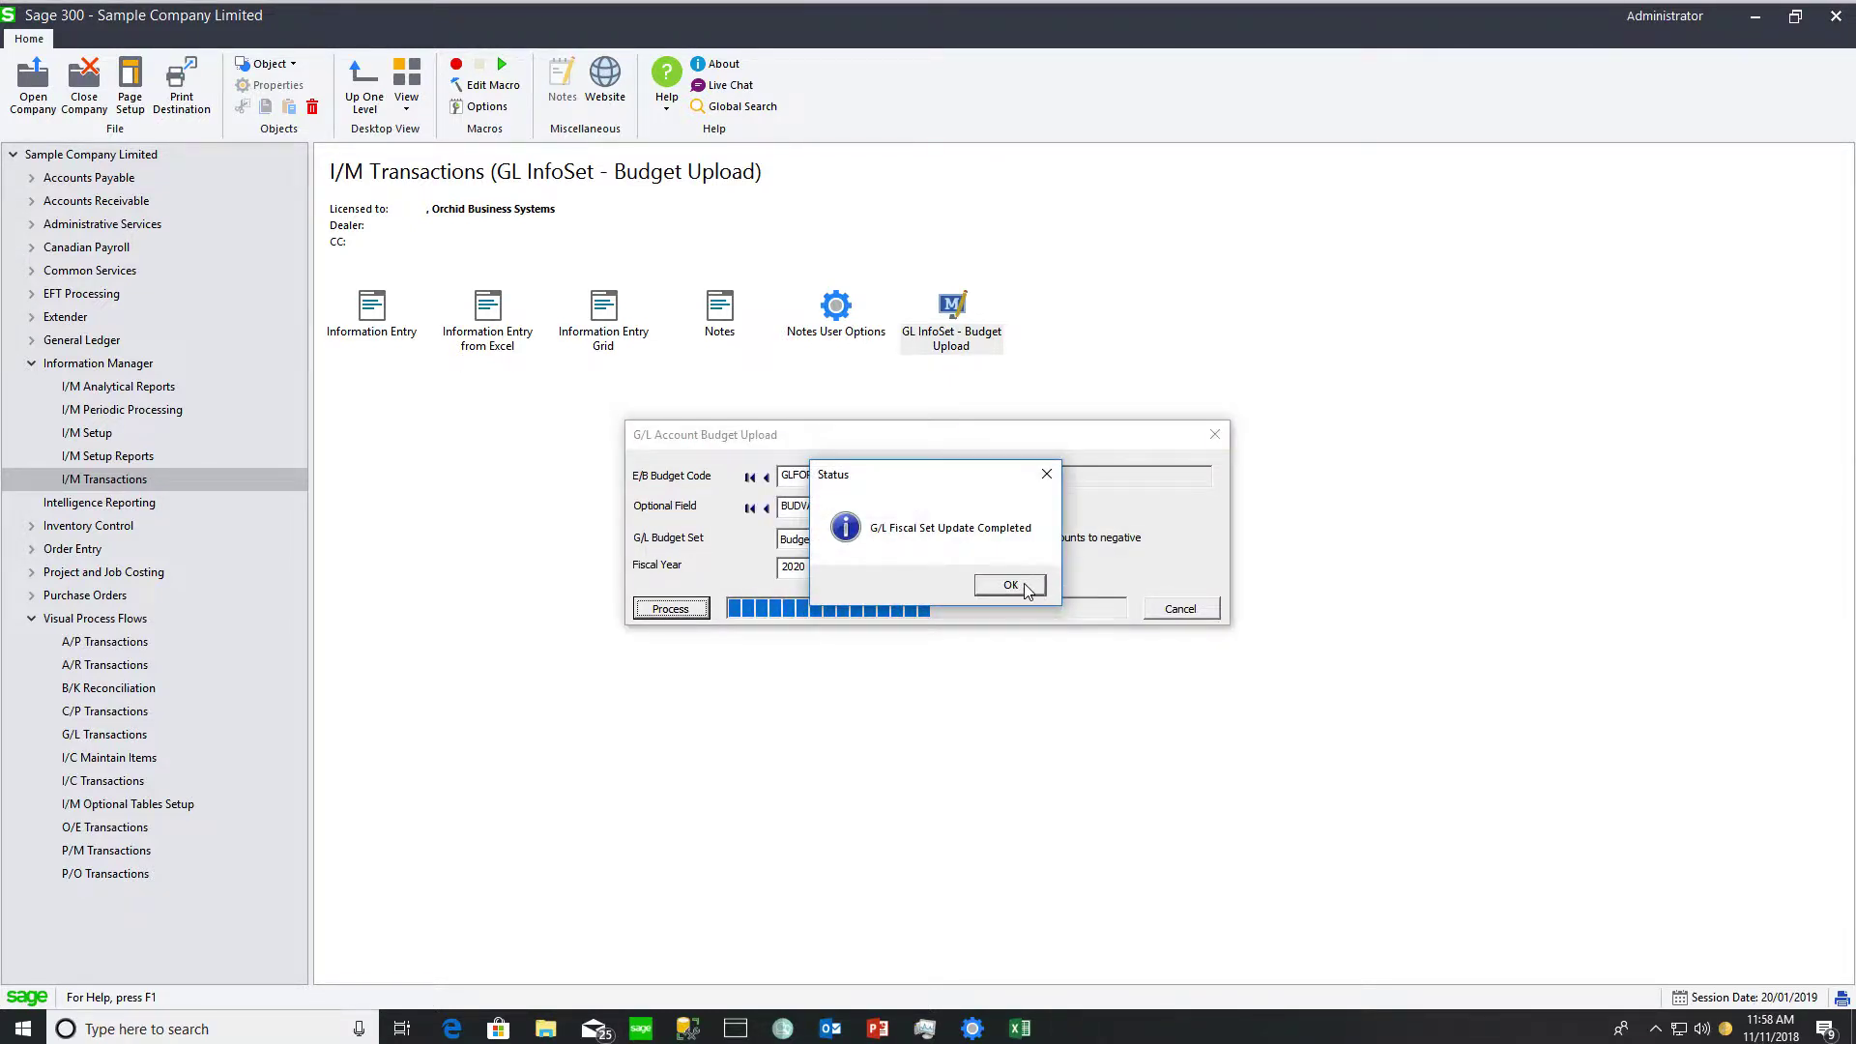
Dismiss the completed budget upload and its dialog, and open Budget Maintenance in the General Ledger's G/L Accounts
{"action": "left_click", "coordinate": [1112, 585]}
{"action": "left_click", "coordinate": [1215, 434]}
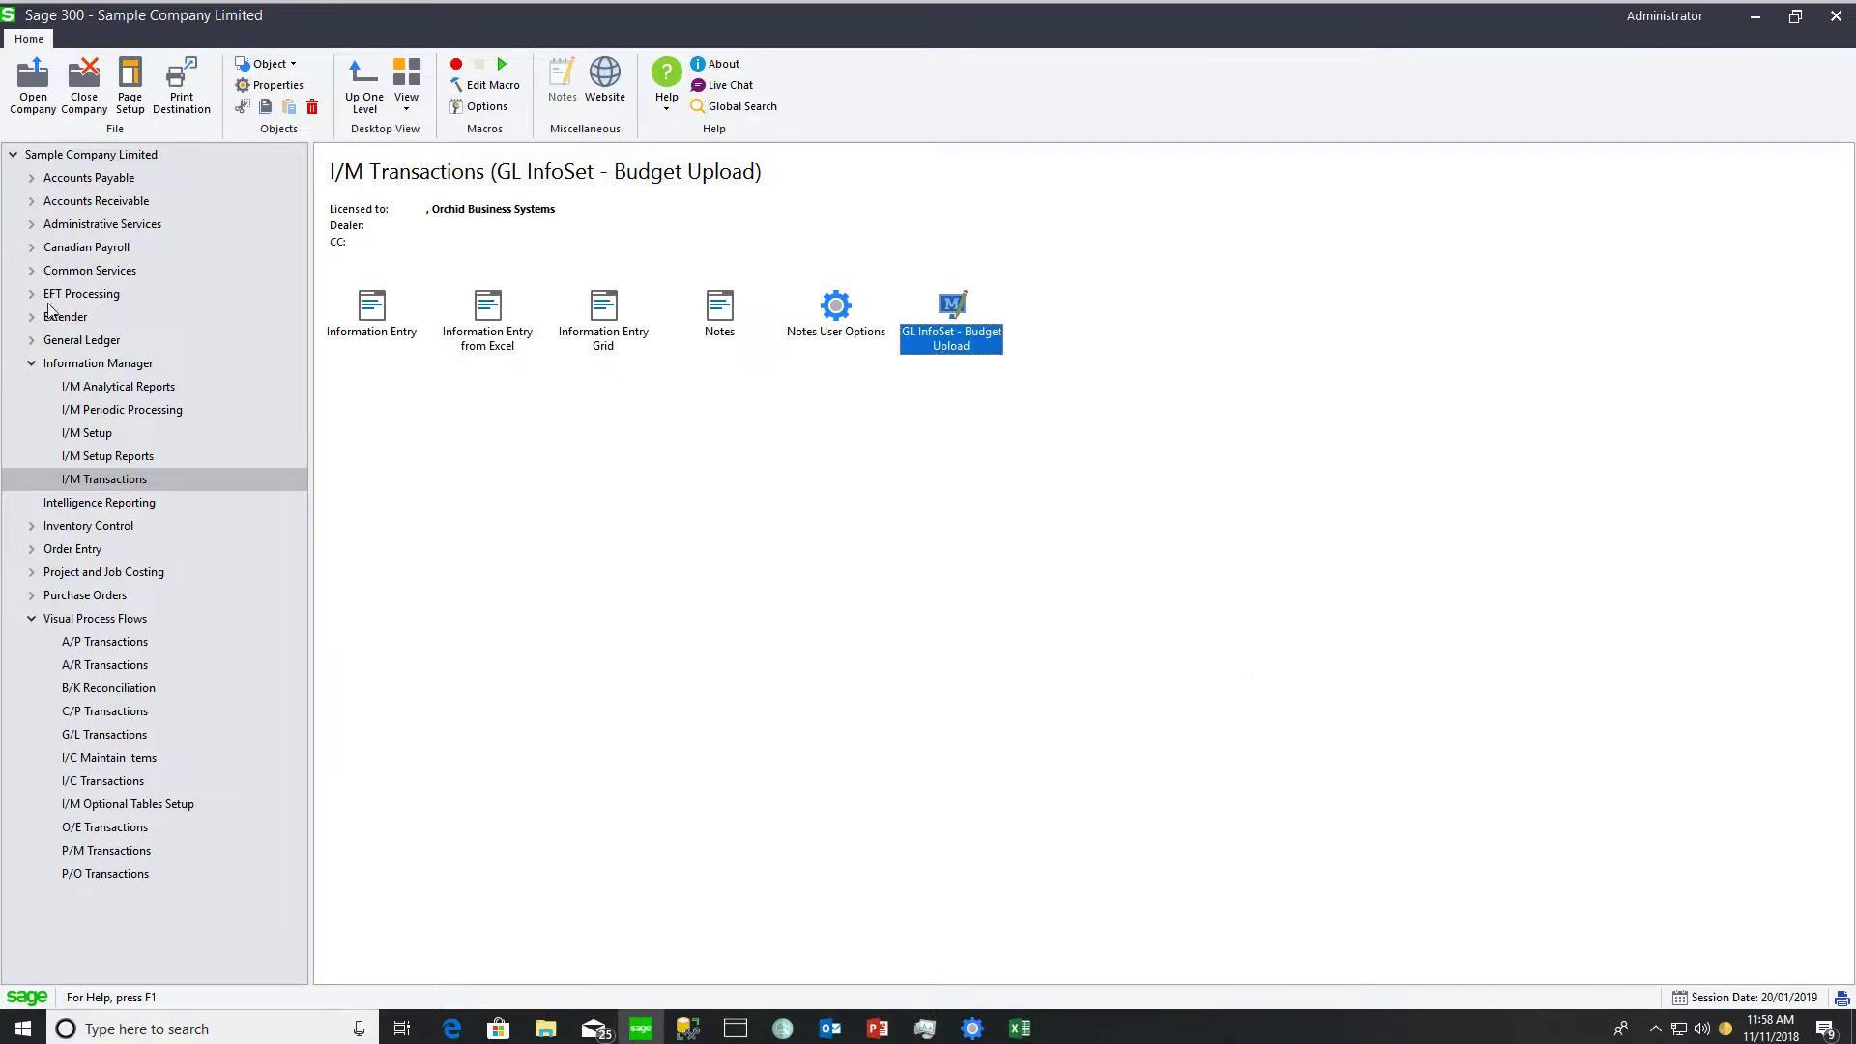
{"action": "left_click", "coordinate": [32, 340]}
{"action": "left_click", "coordinate": [113, 391]}
{"action": "left_click", "coordinate": [727, 309]}
{"action": "double_click", "coordinate": [729, 308]}
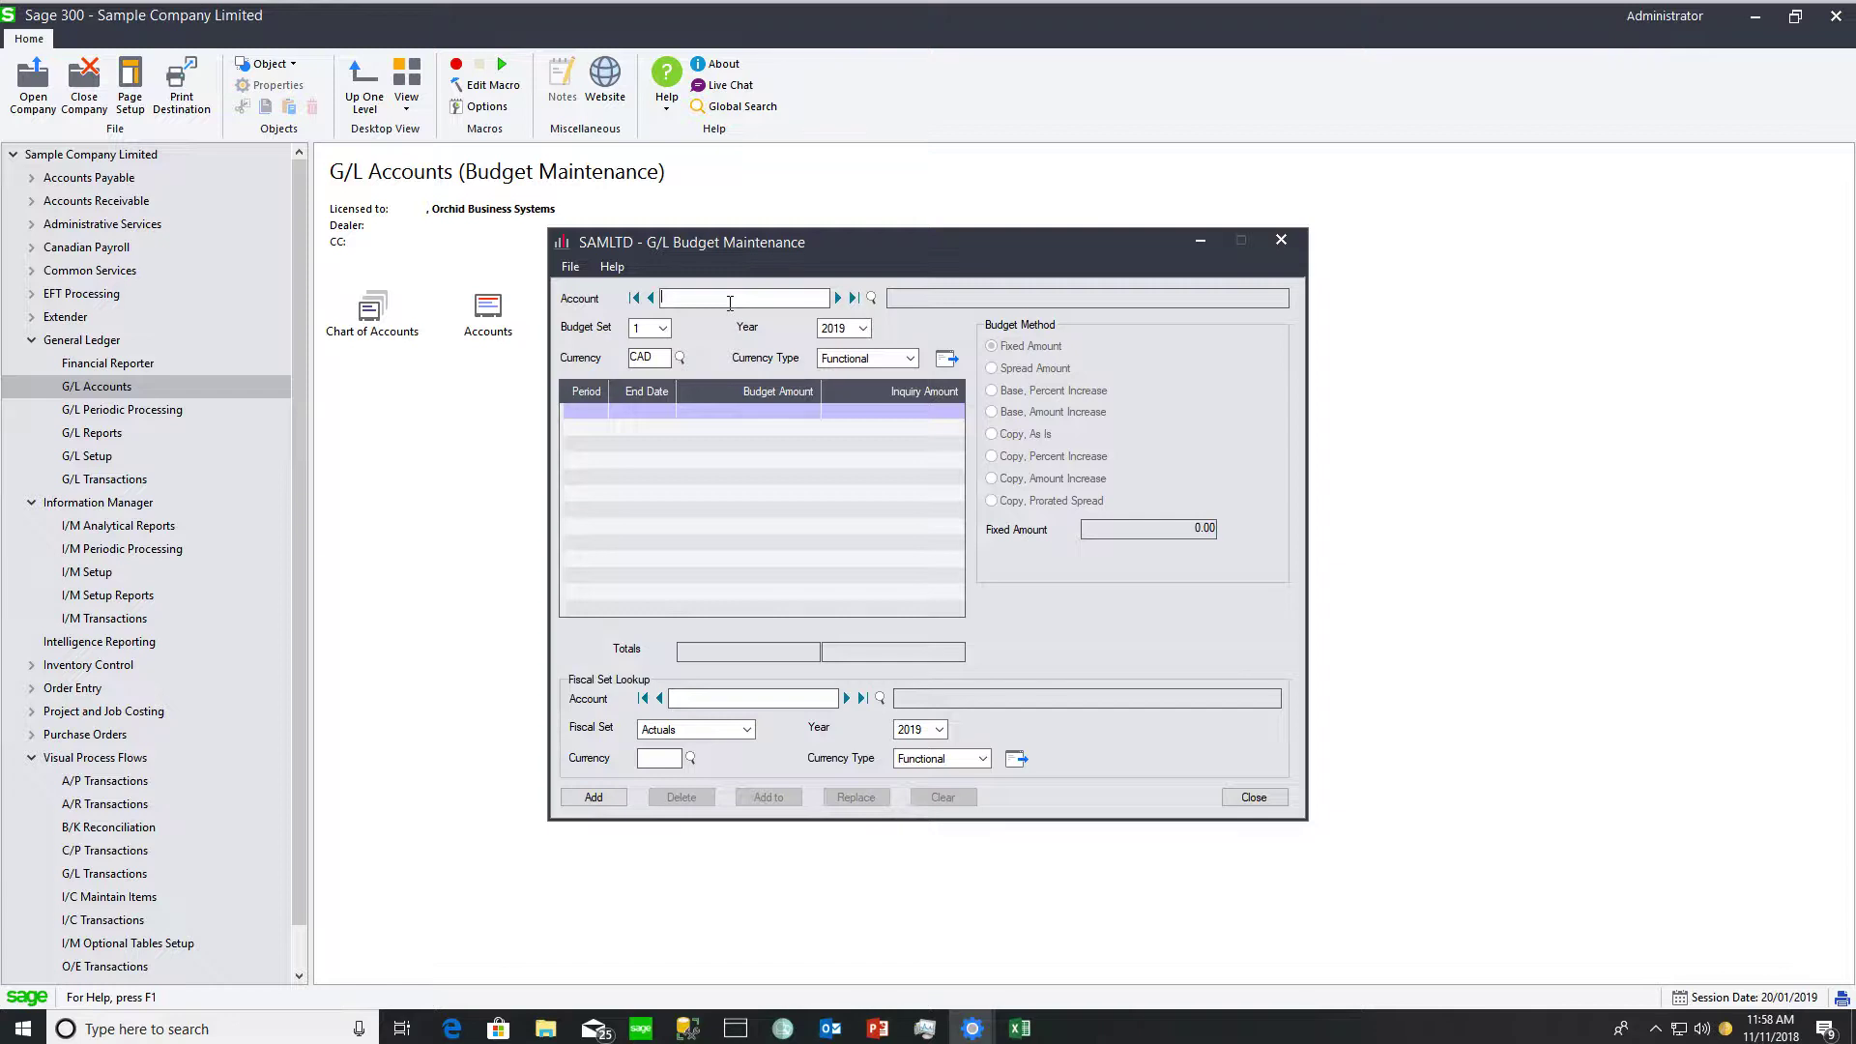
Display account 4000's budget set 1 amounts for year 2020, review them, and close G/L Budget Maintenance
{"action": "type", "text": "4000"}
{"action": "key", "text": "Tab"}
{"action": "left_click", "coordinate": [849, 330]}
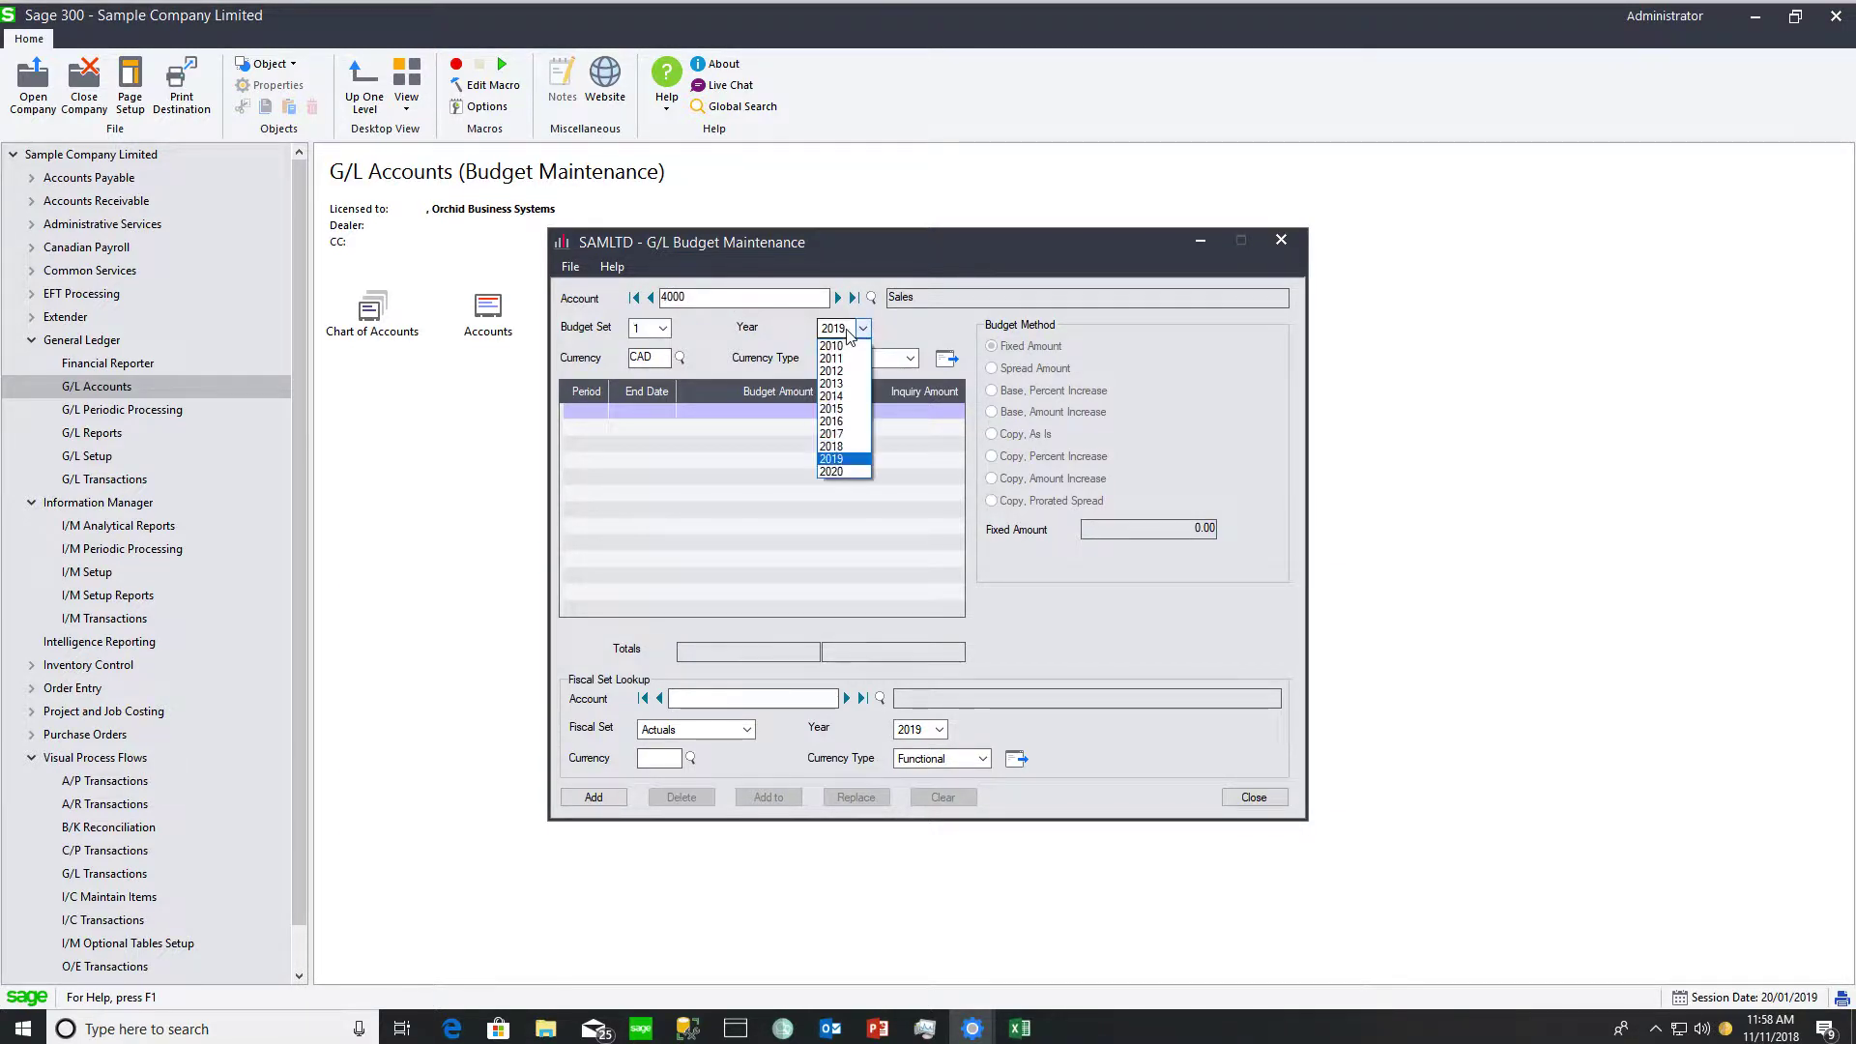
{"action": "left_click", "coordinate": [831, 471]}
{"action": "left_click", "coordinate": [947, 360]}
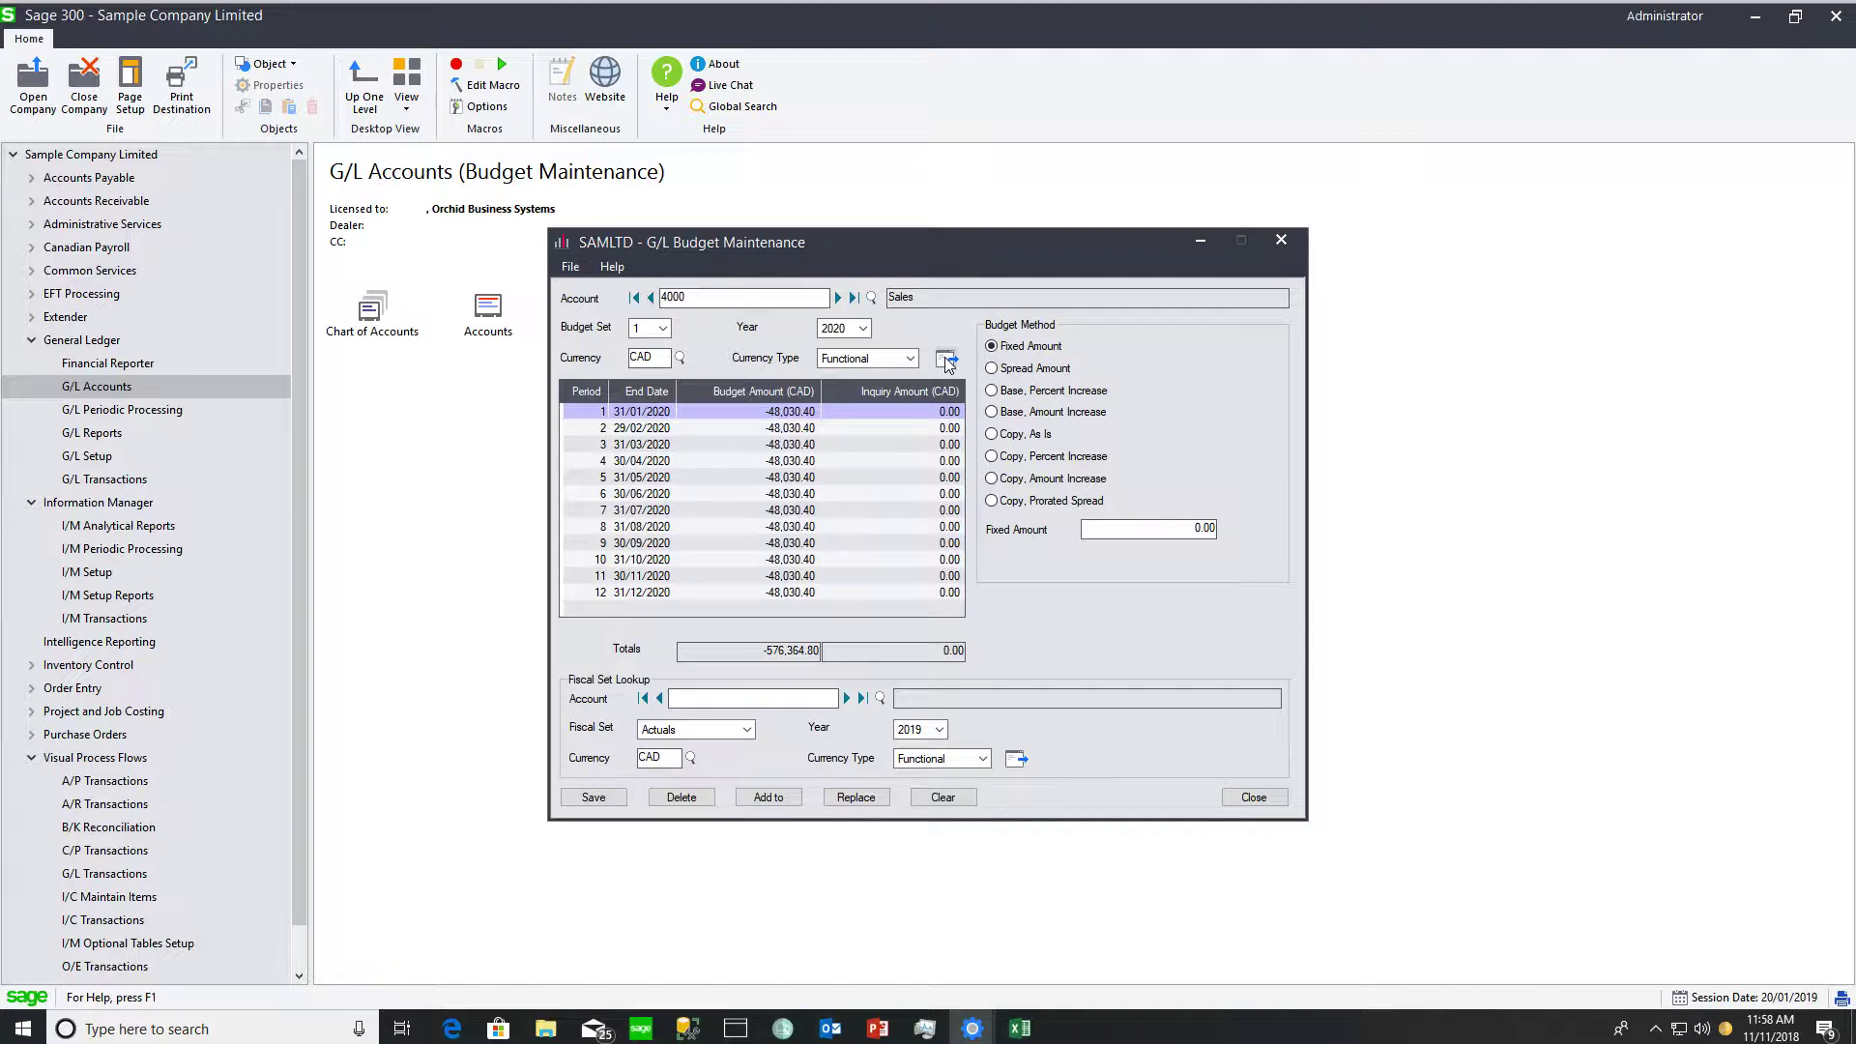
{"action": "left_click", "coordinate": [1254, 797]}
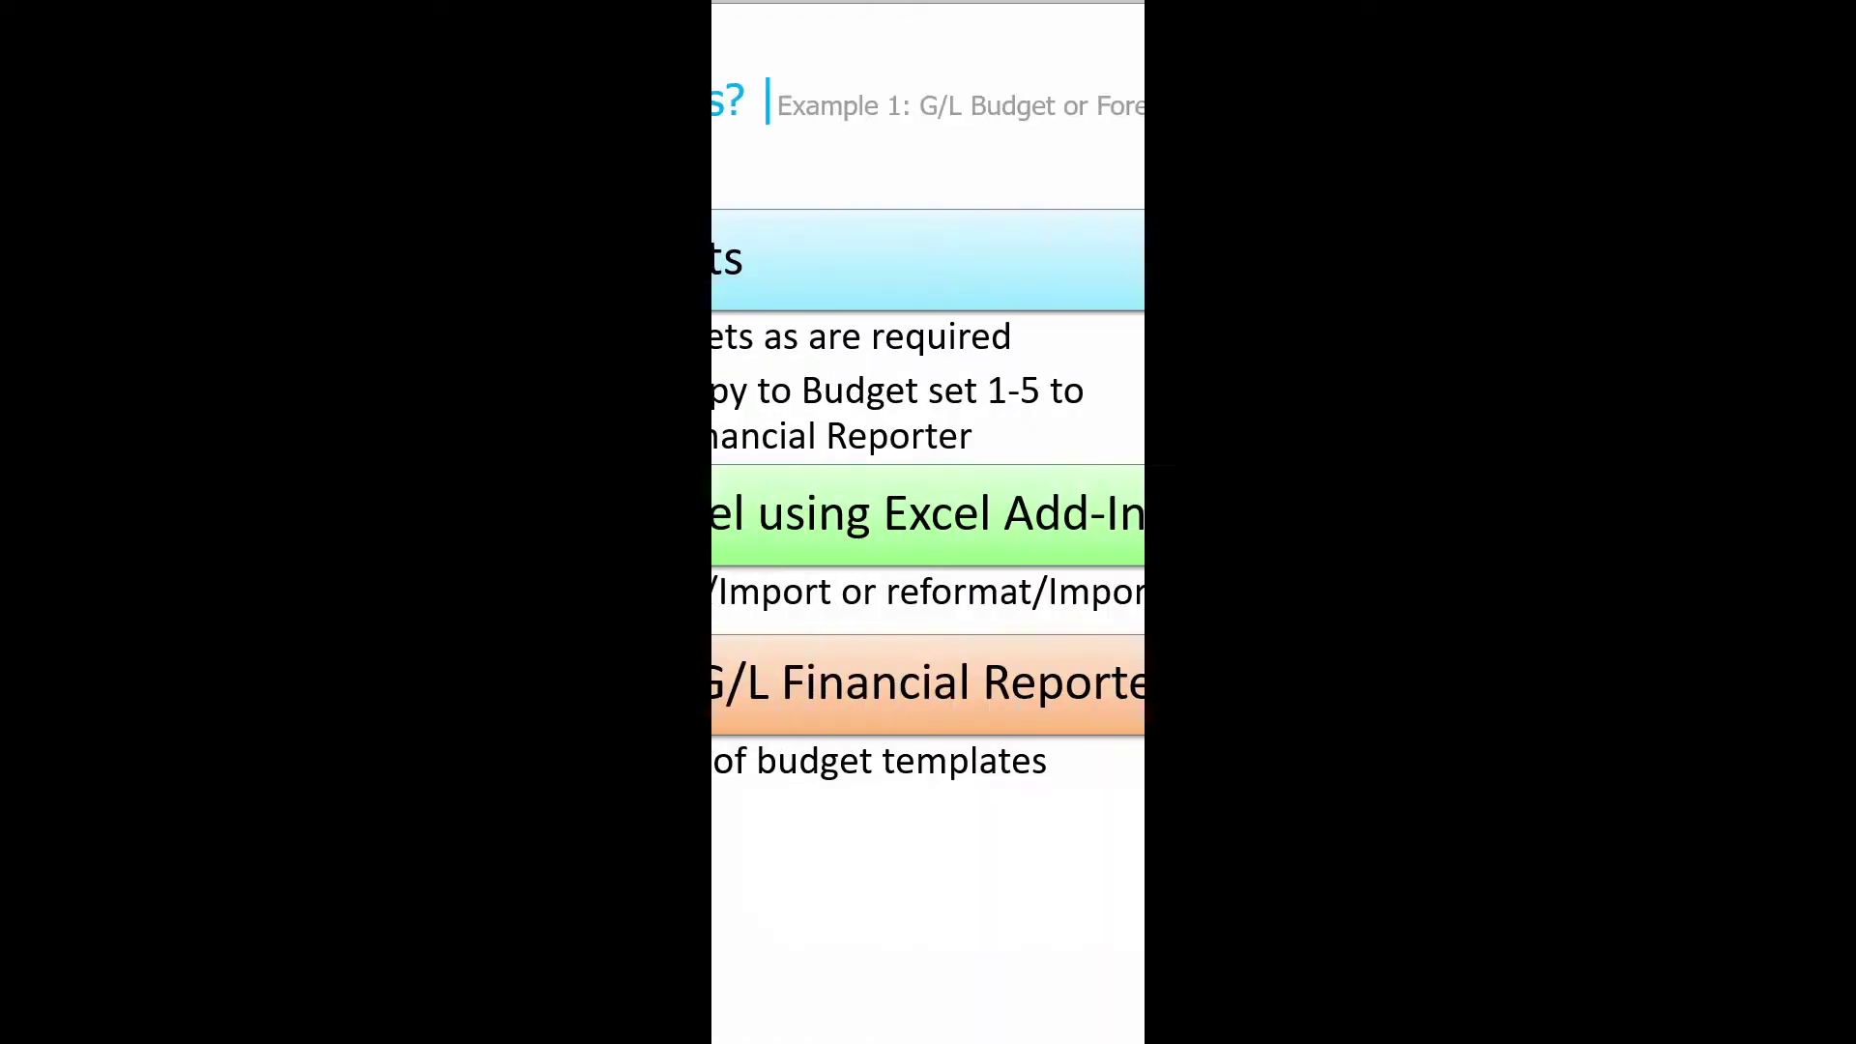
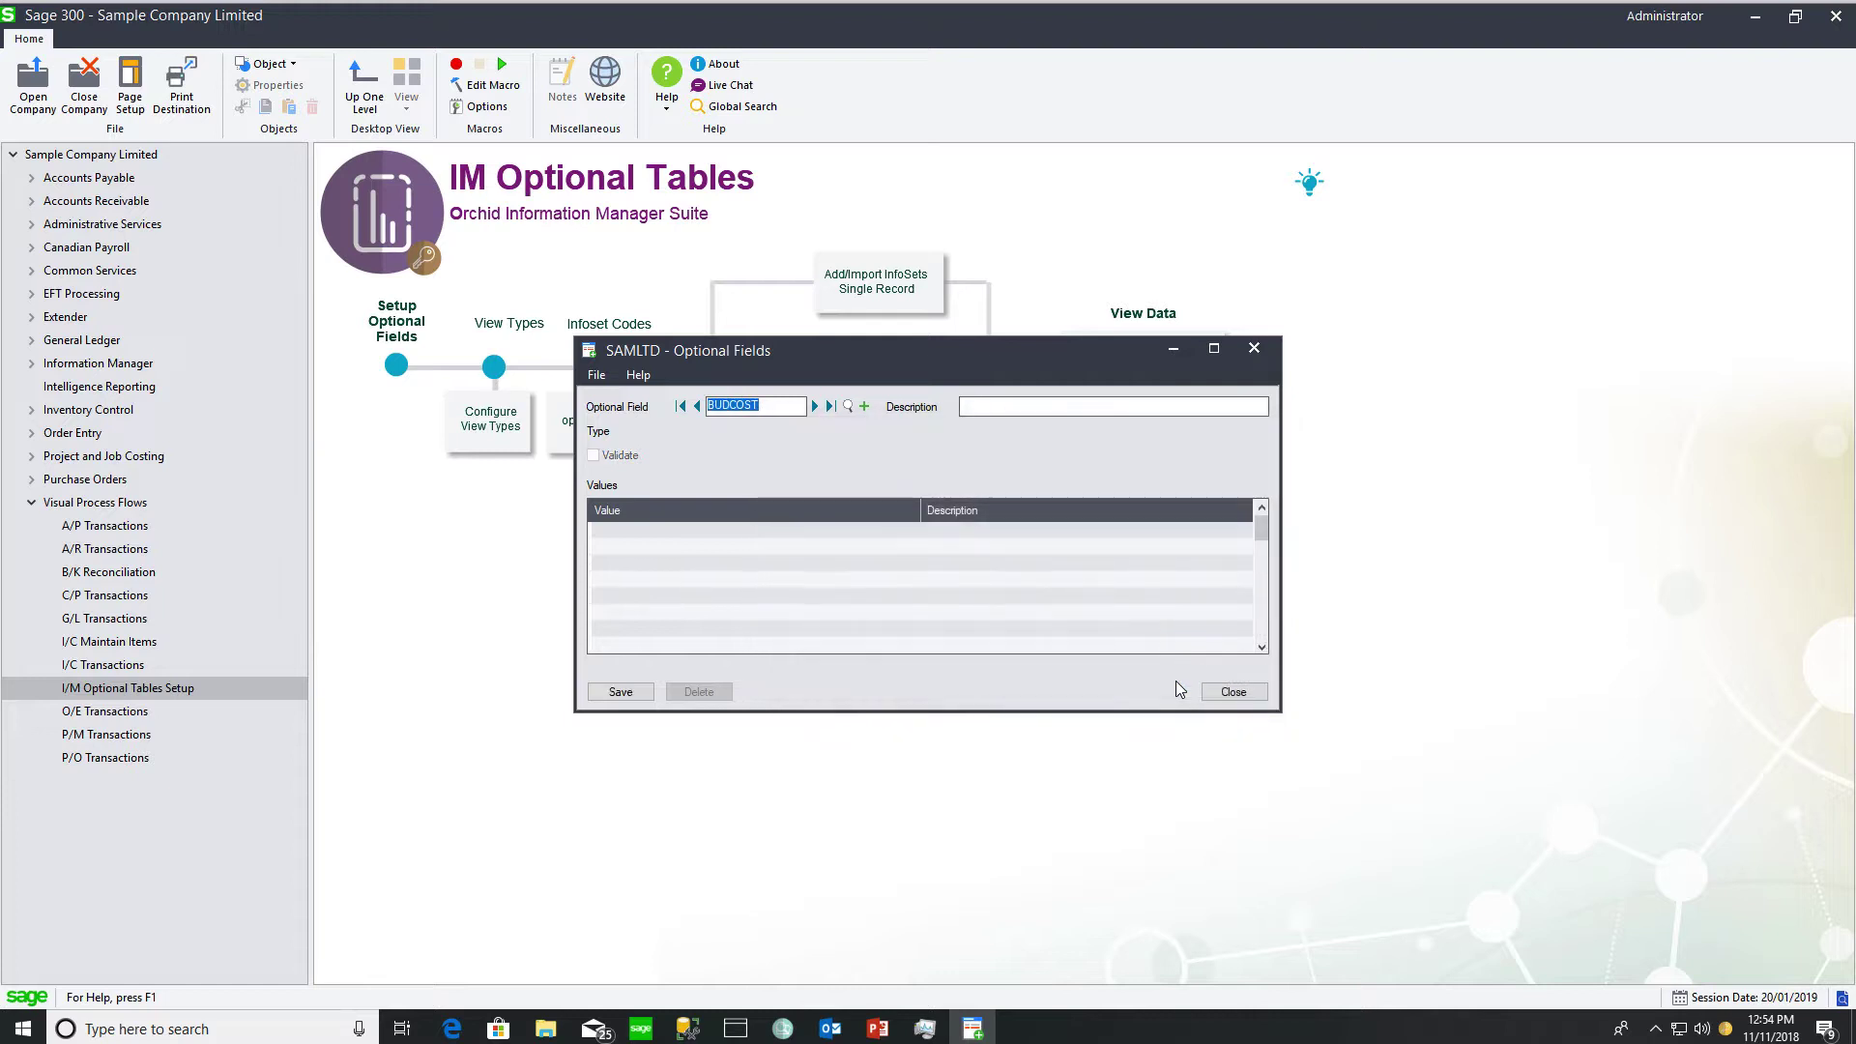
Review the BUDQTY optional field and the one following it, and close Optional Fields
{"action": "left_click", "coordinate": [814, 407]}
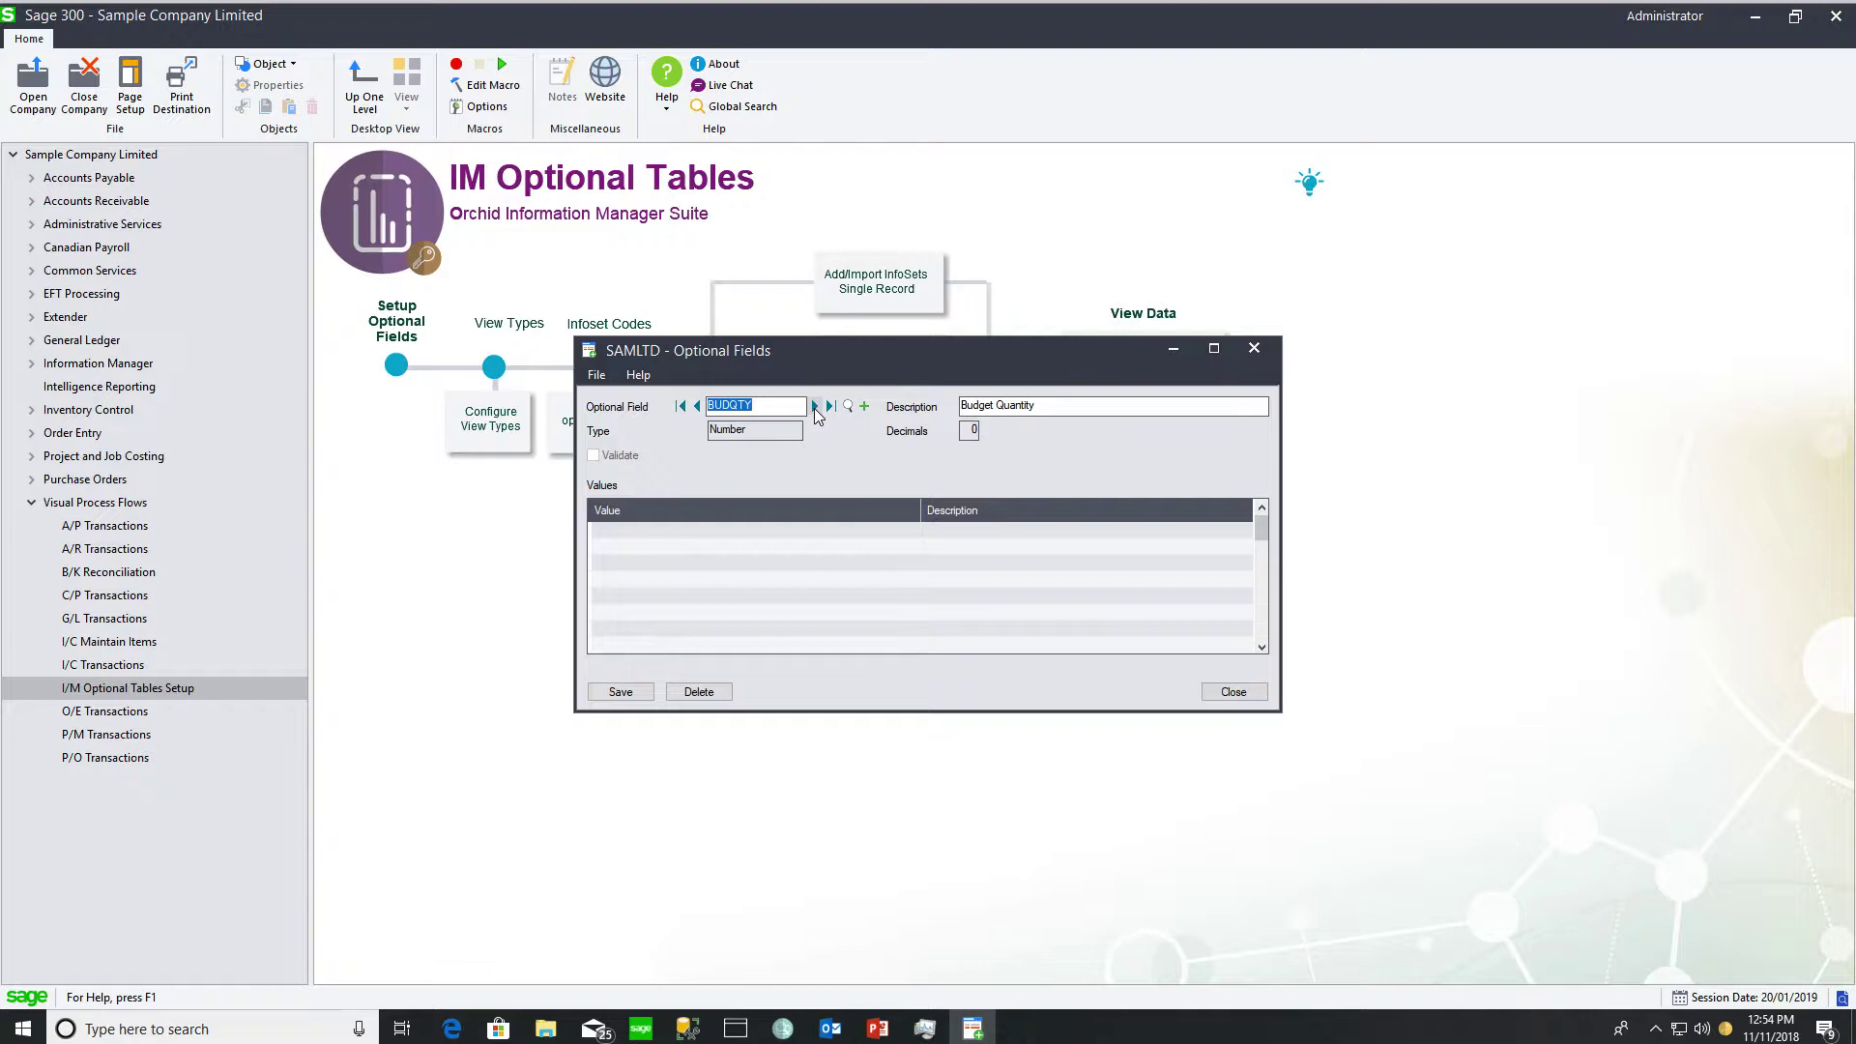
{"action": "left_click", "coordinate": [814, 407]}
{"action": "left_click", "coordinate": [1253, 350]}
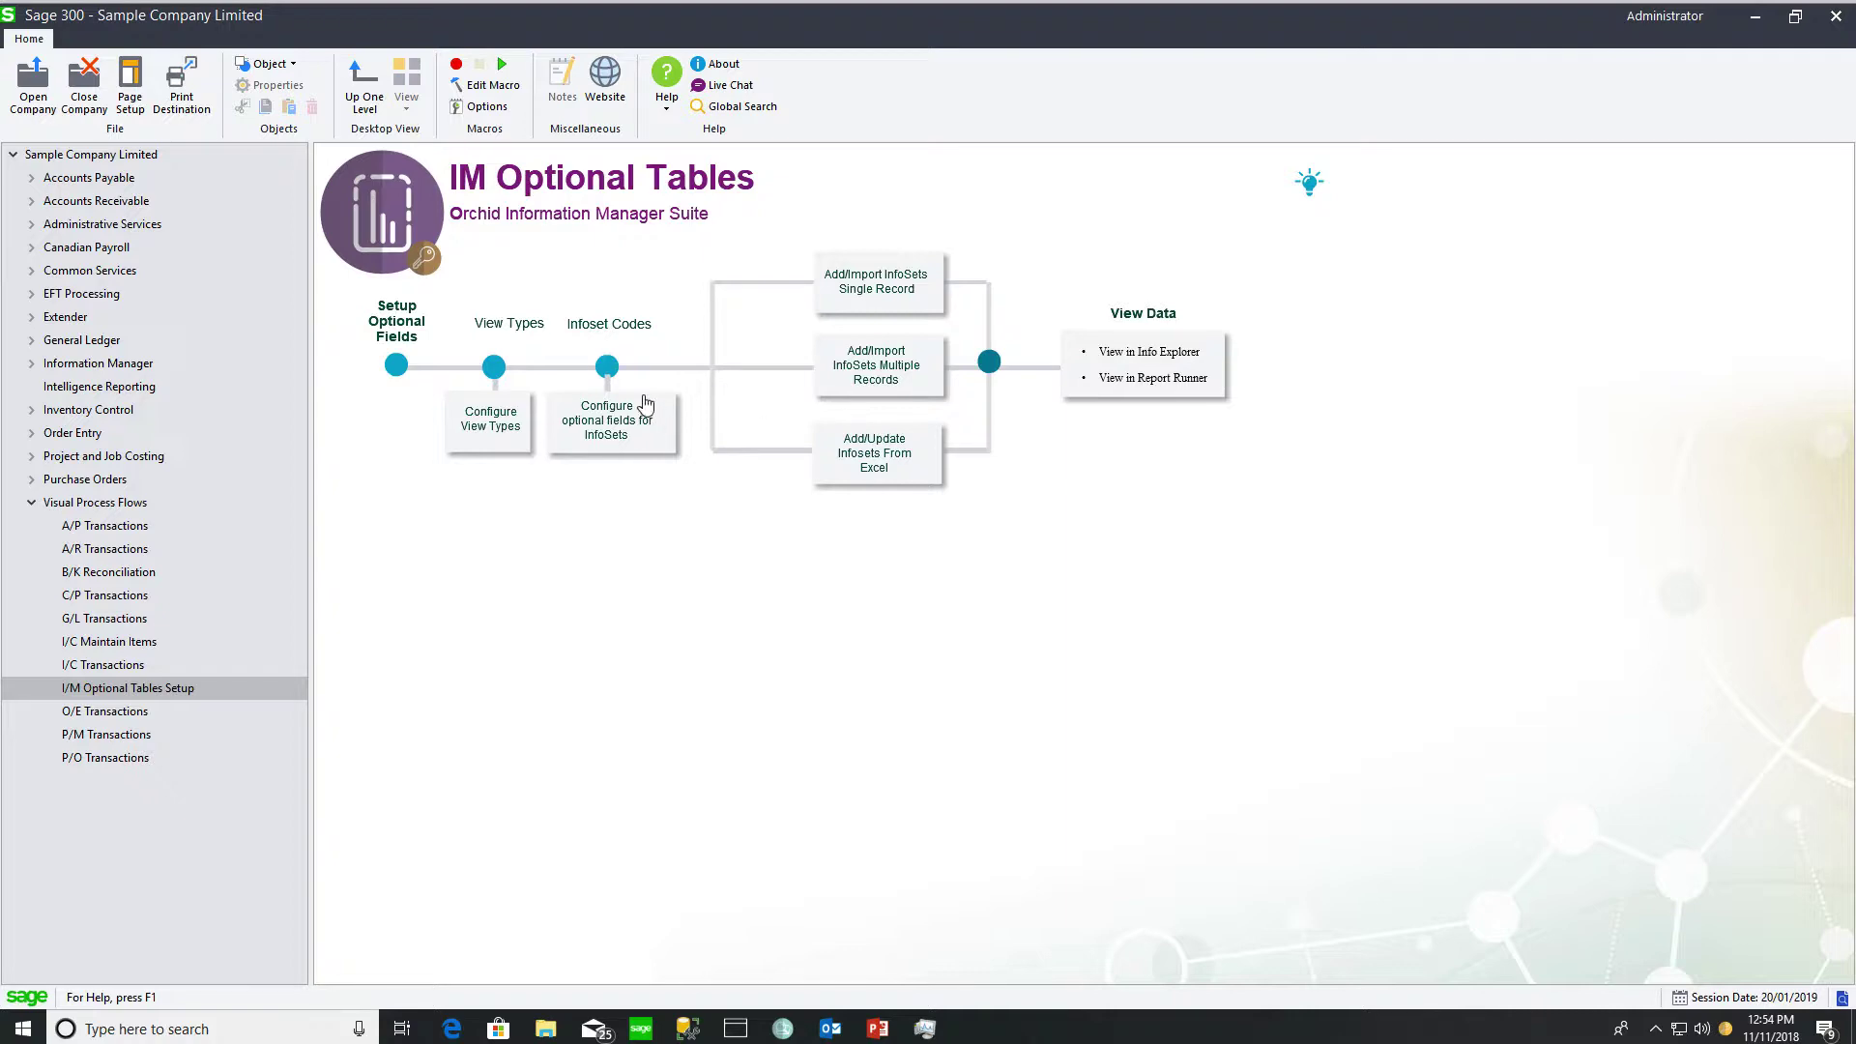
Open the BUDGET information set in I/M Codes, review its view types and optional fields, and close it
{"action": "left_click", "coordinate": [607, 370]}
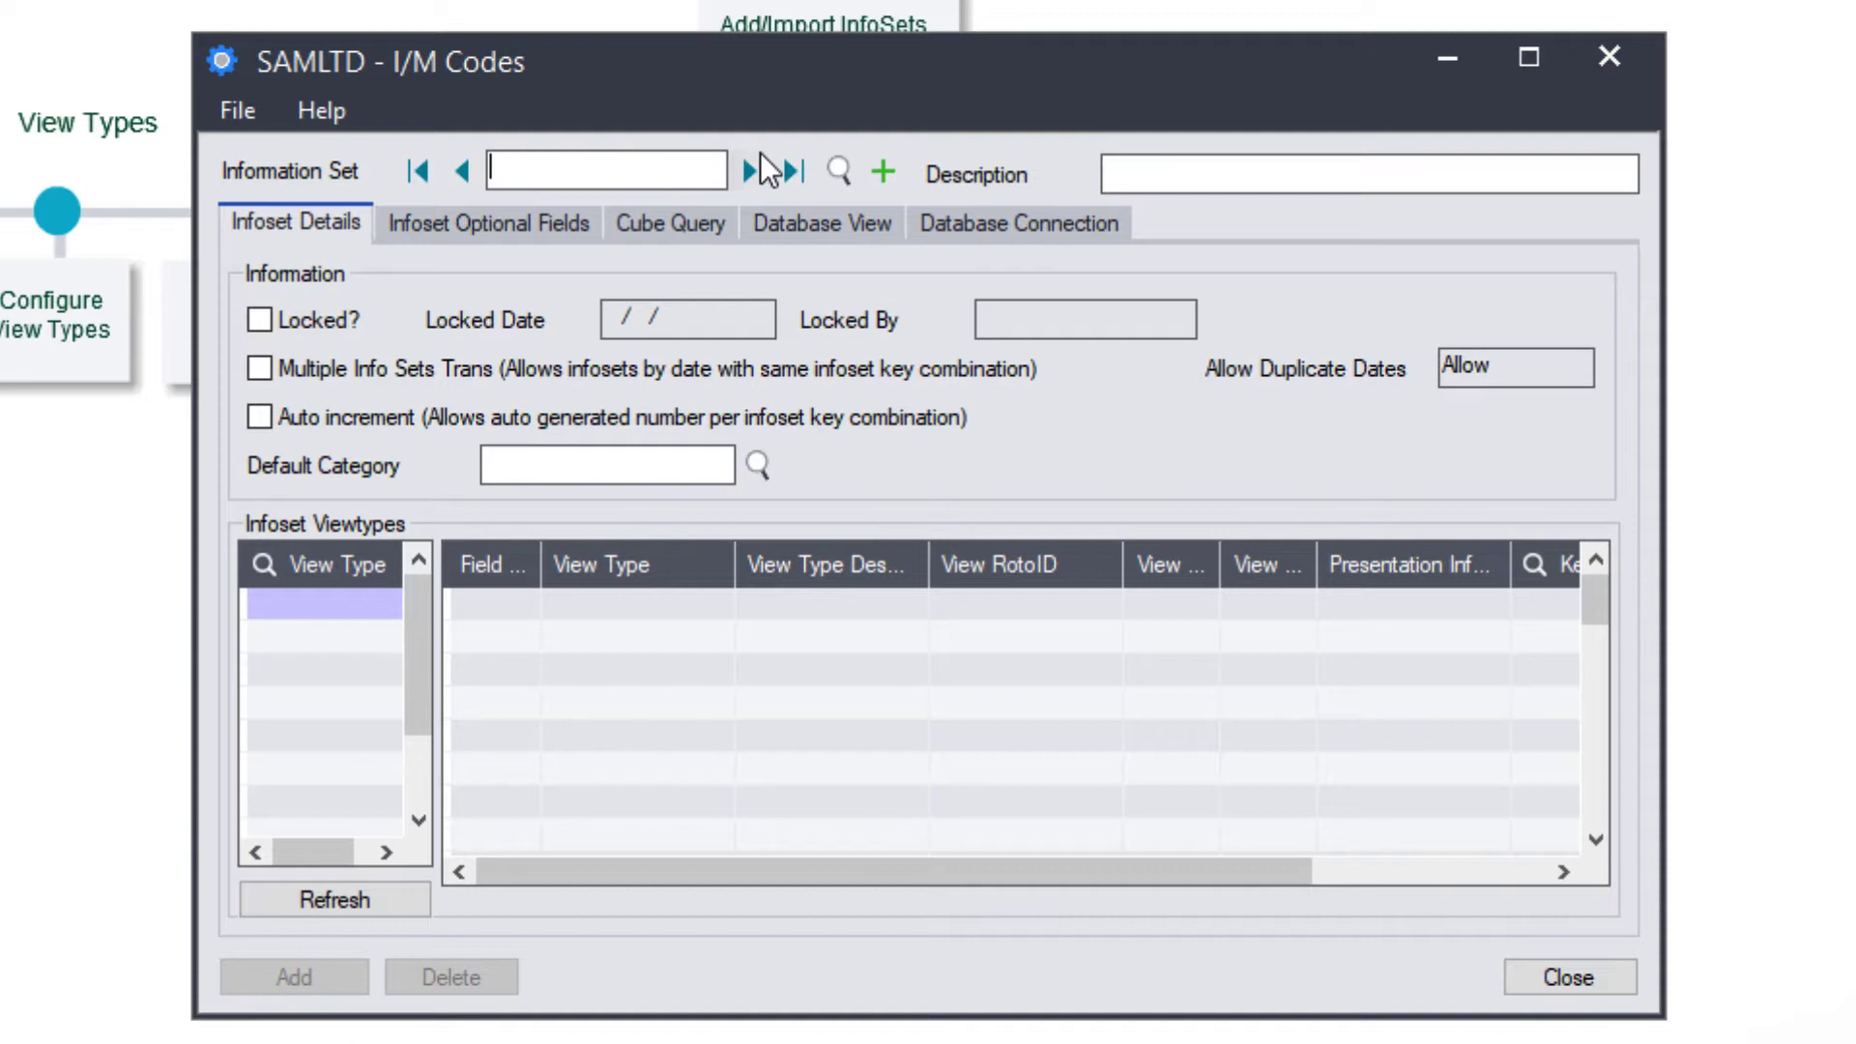
{"action": "left_click", "coordinate": [759, 172]}
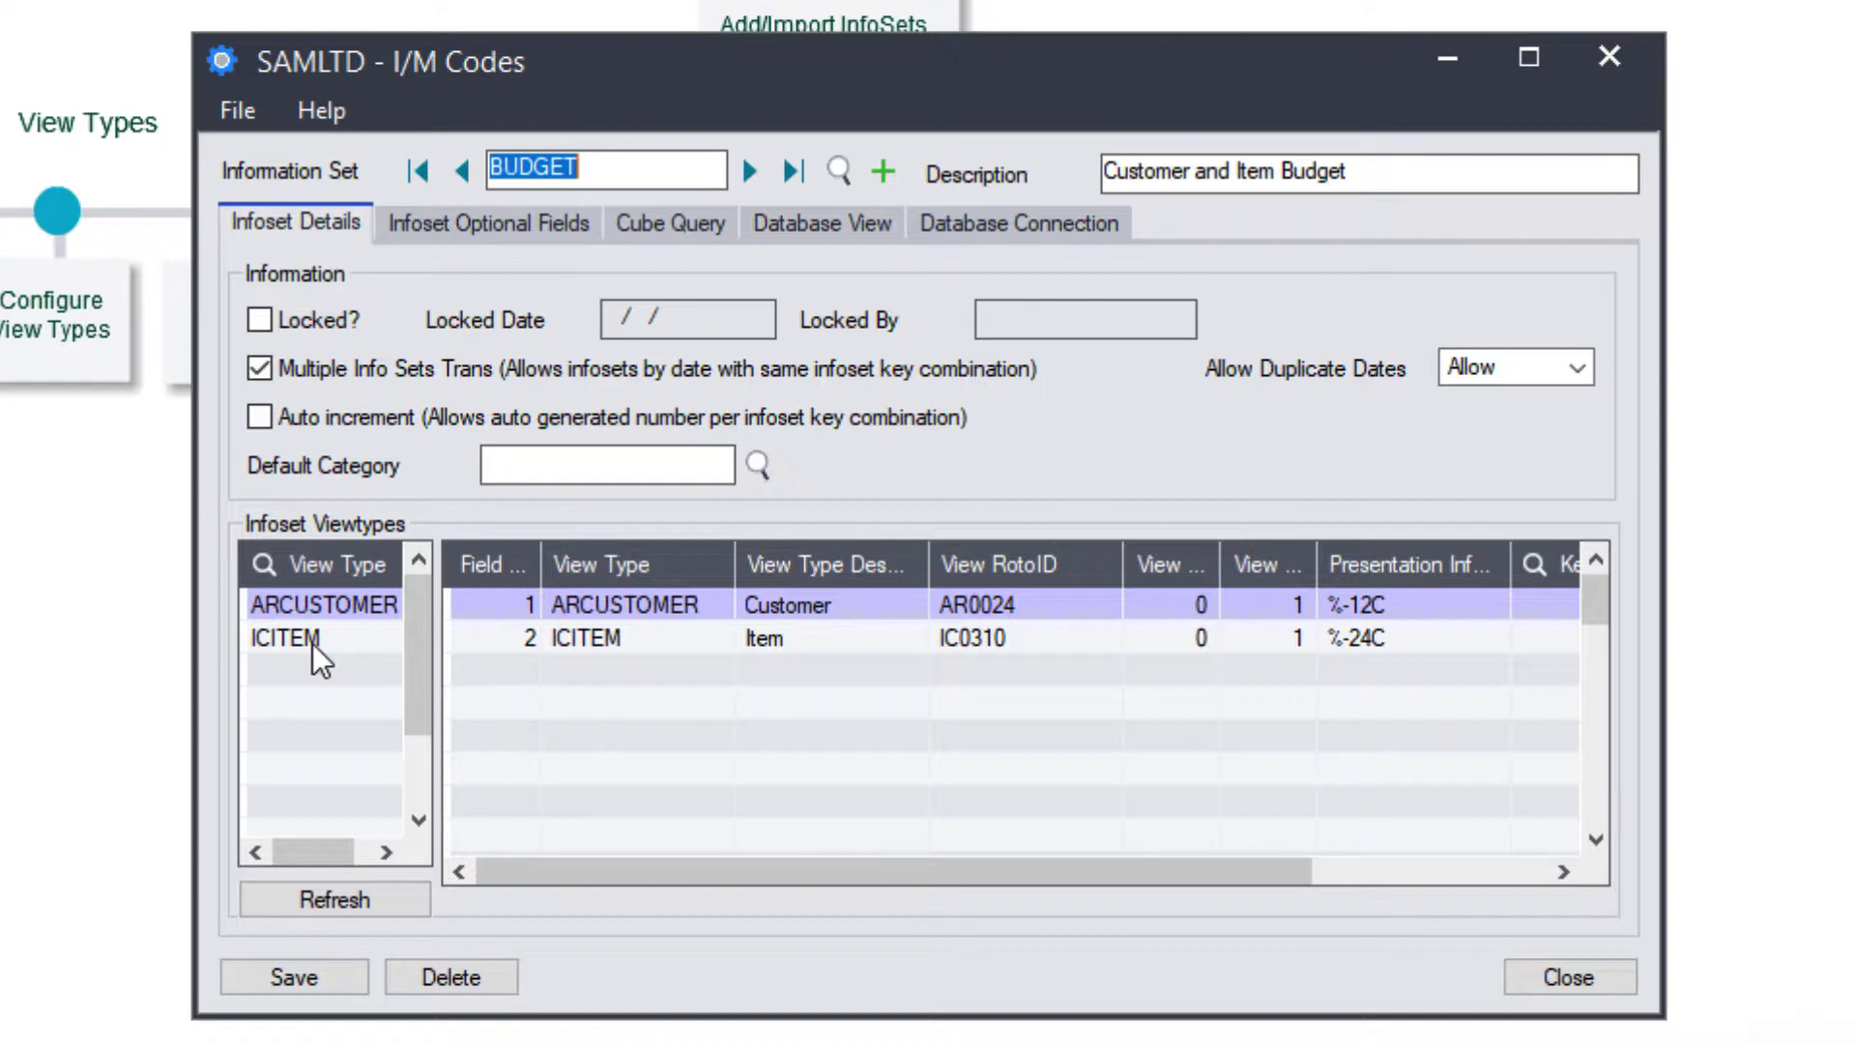
{"action": "left_click", "coordinate": [479, 223]}
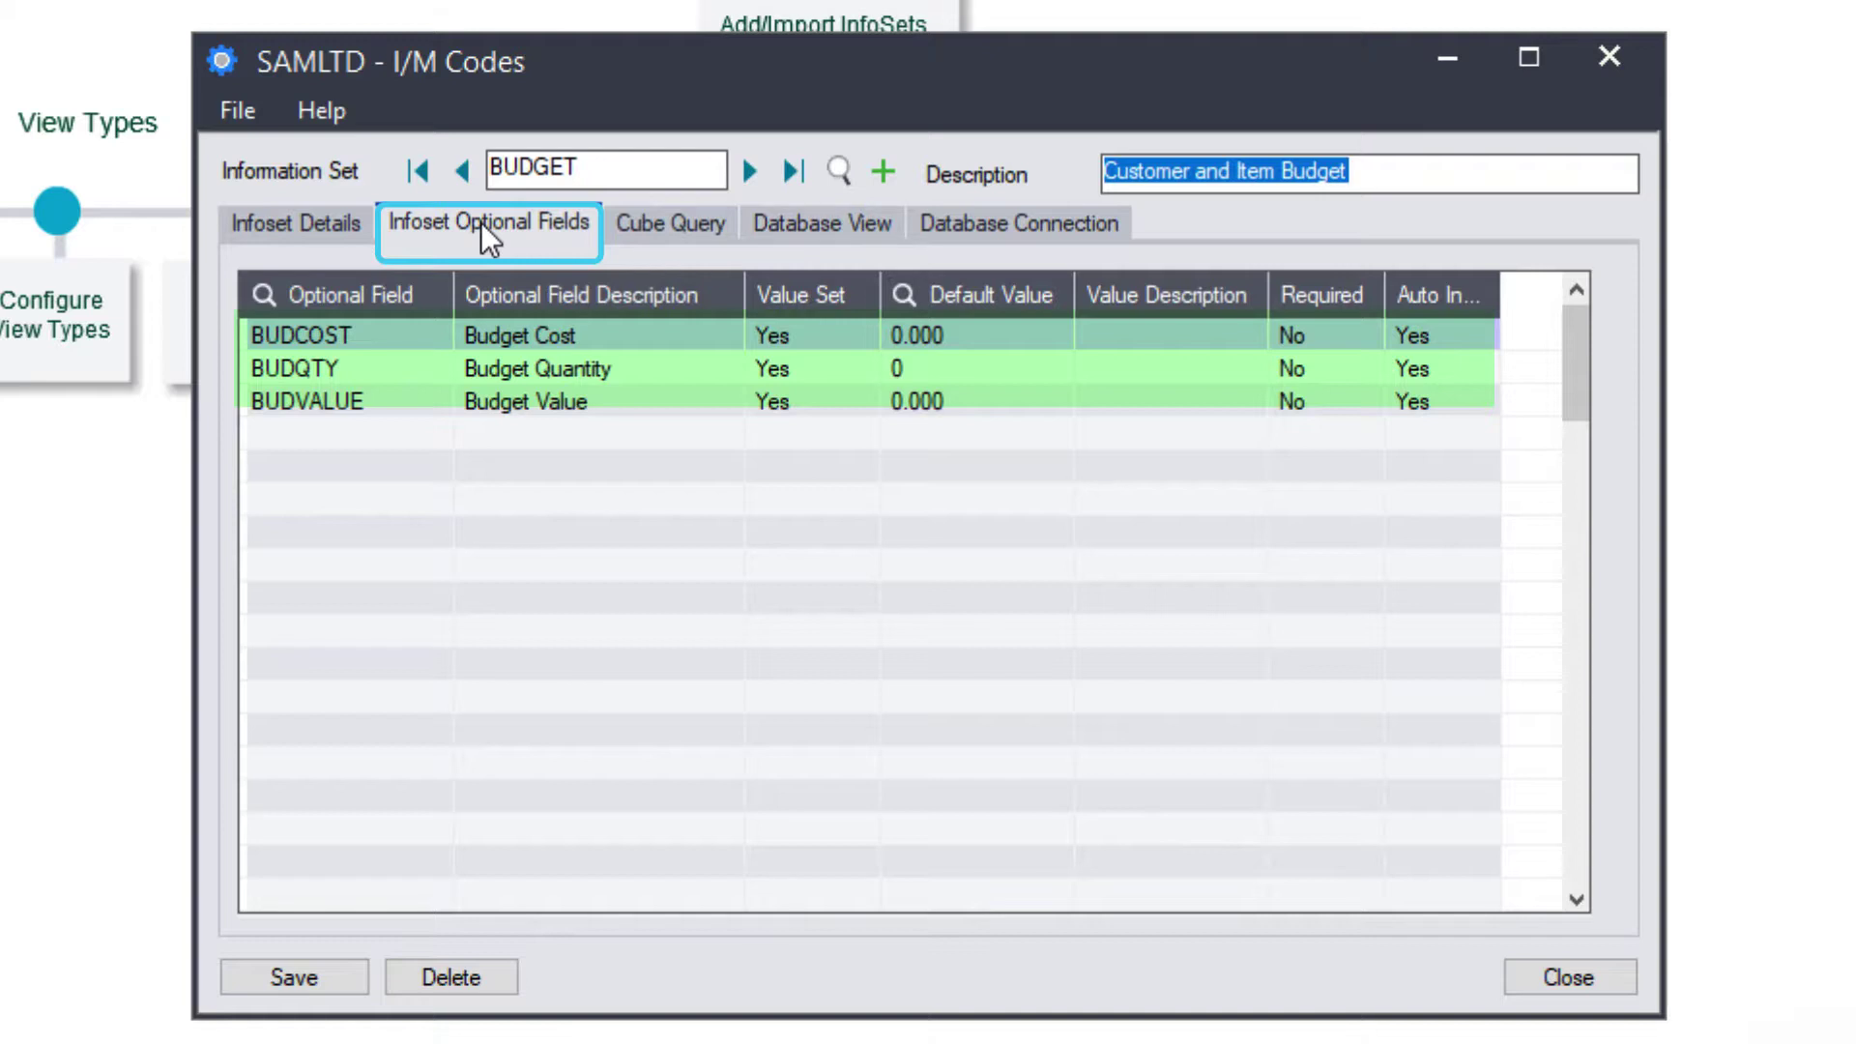
{"action": "left_click", "coordinate": [292, 225]}
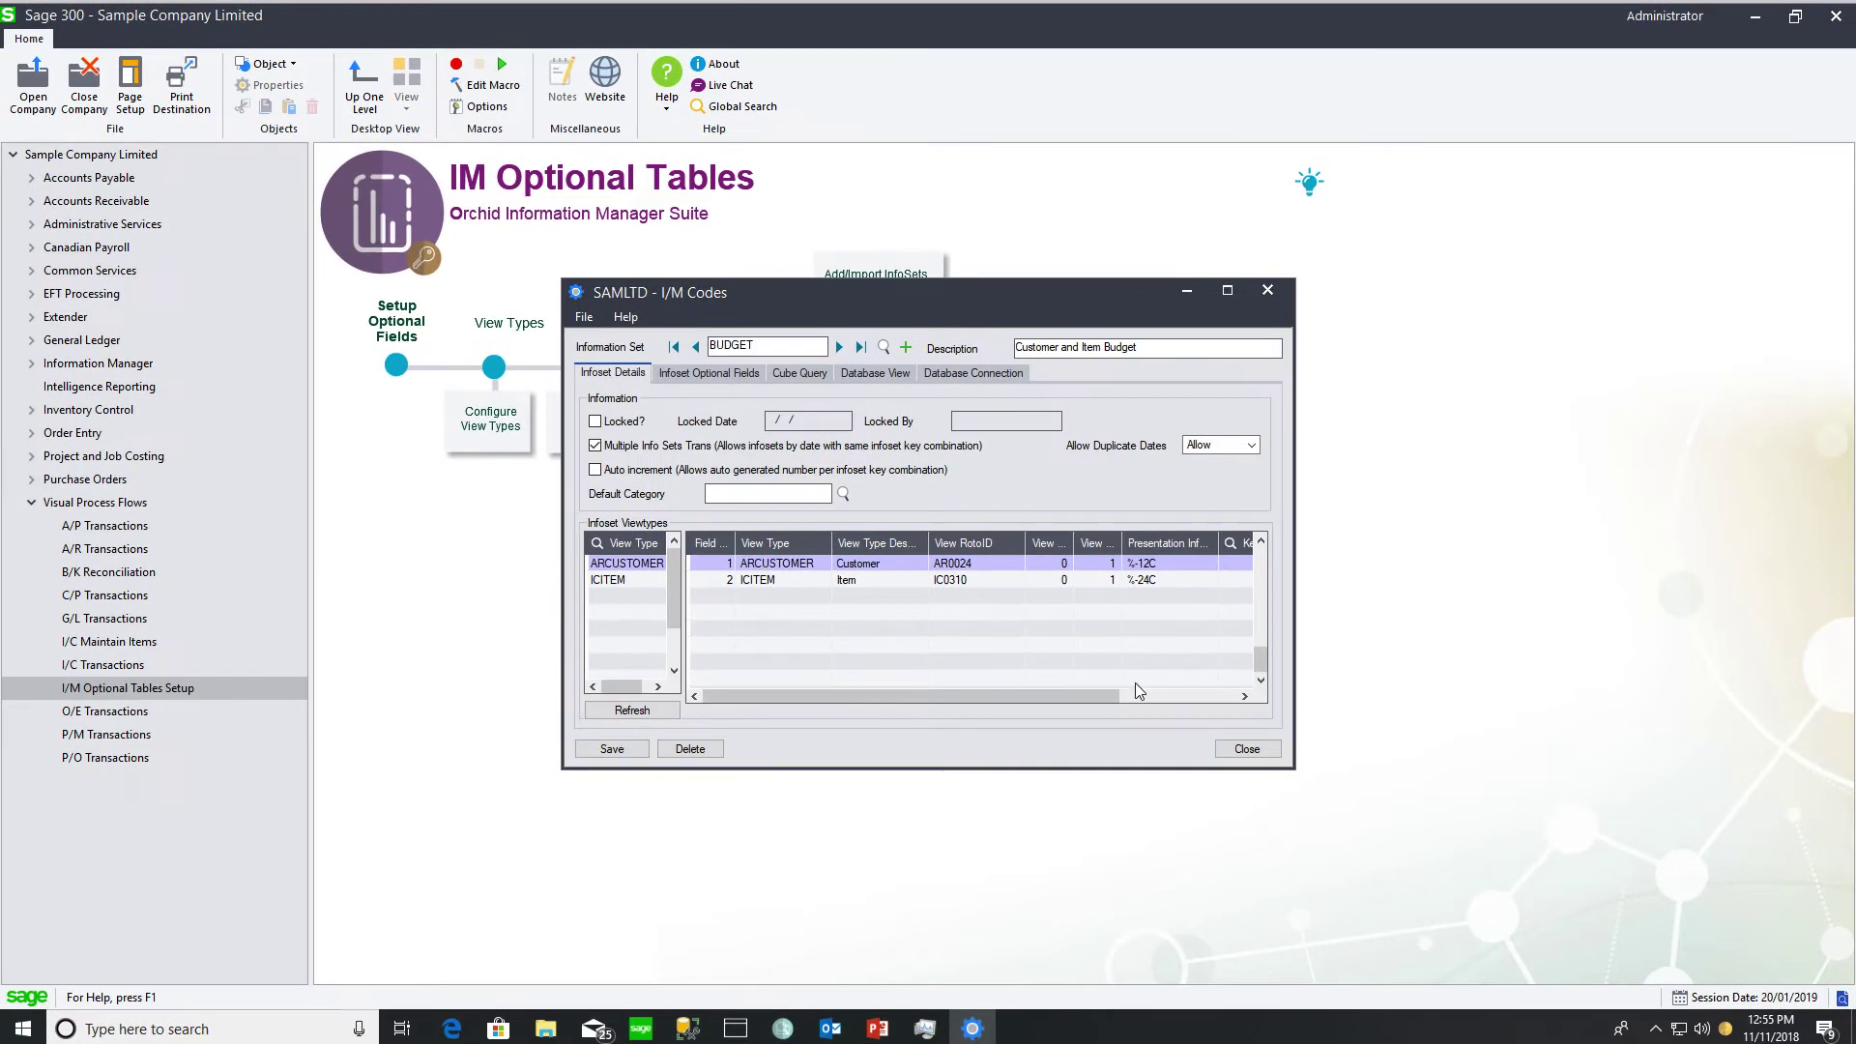
{"action": "left_click", "coordinate": [1595, 985]}
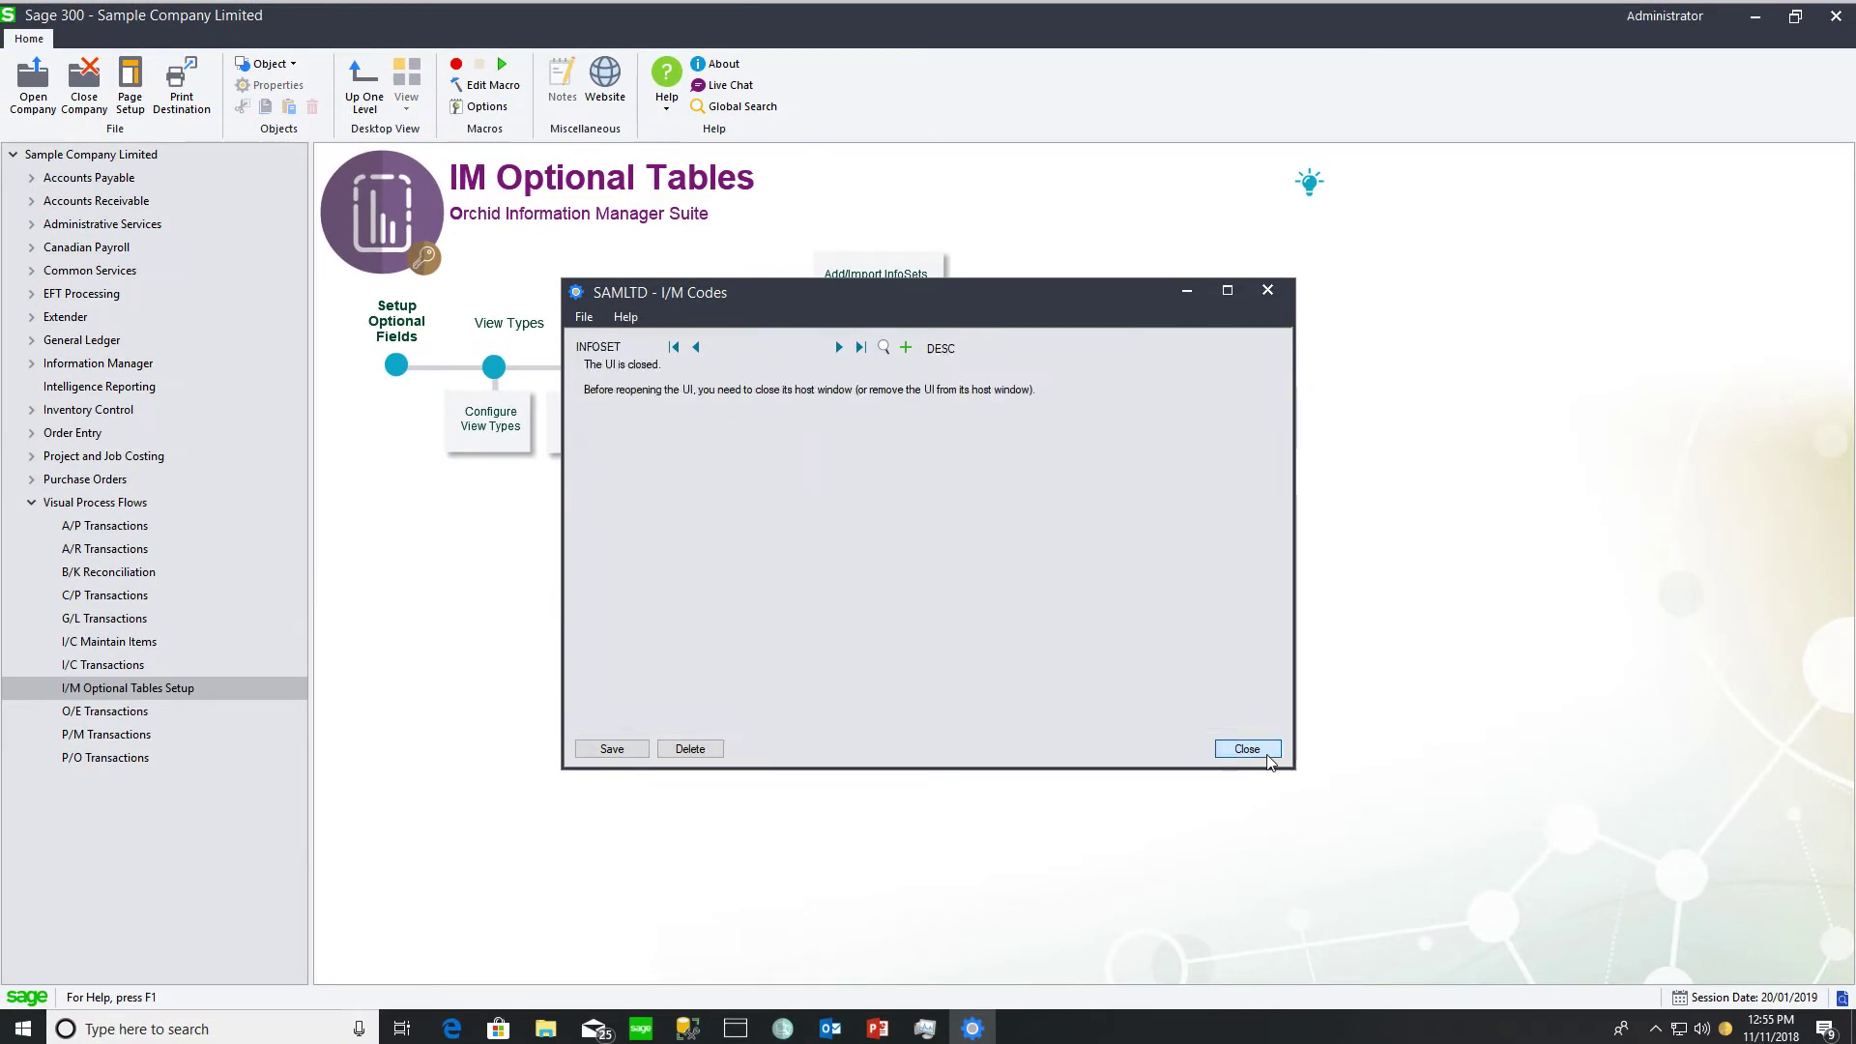
{"action": "left_click", "coordinate": [1268, 757]}
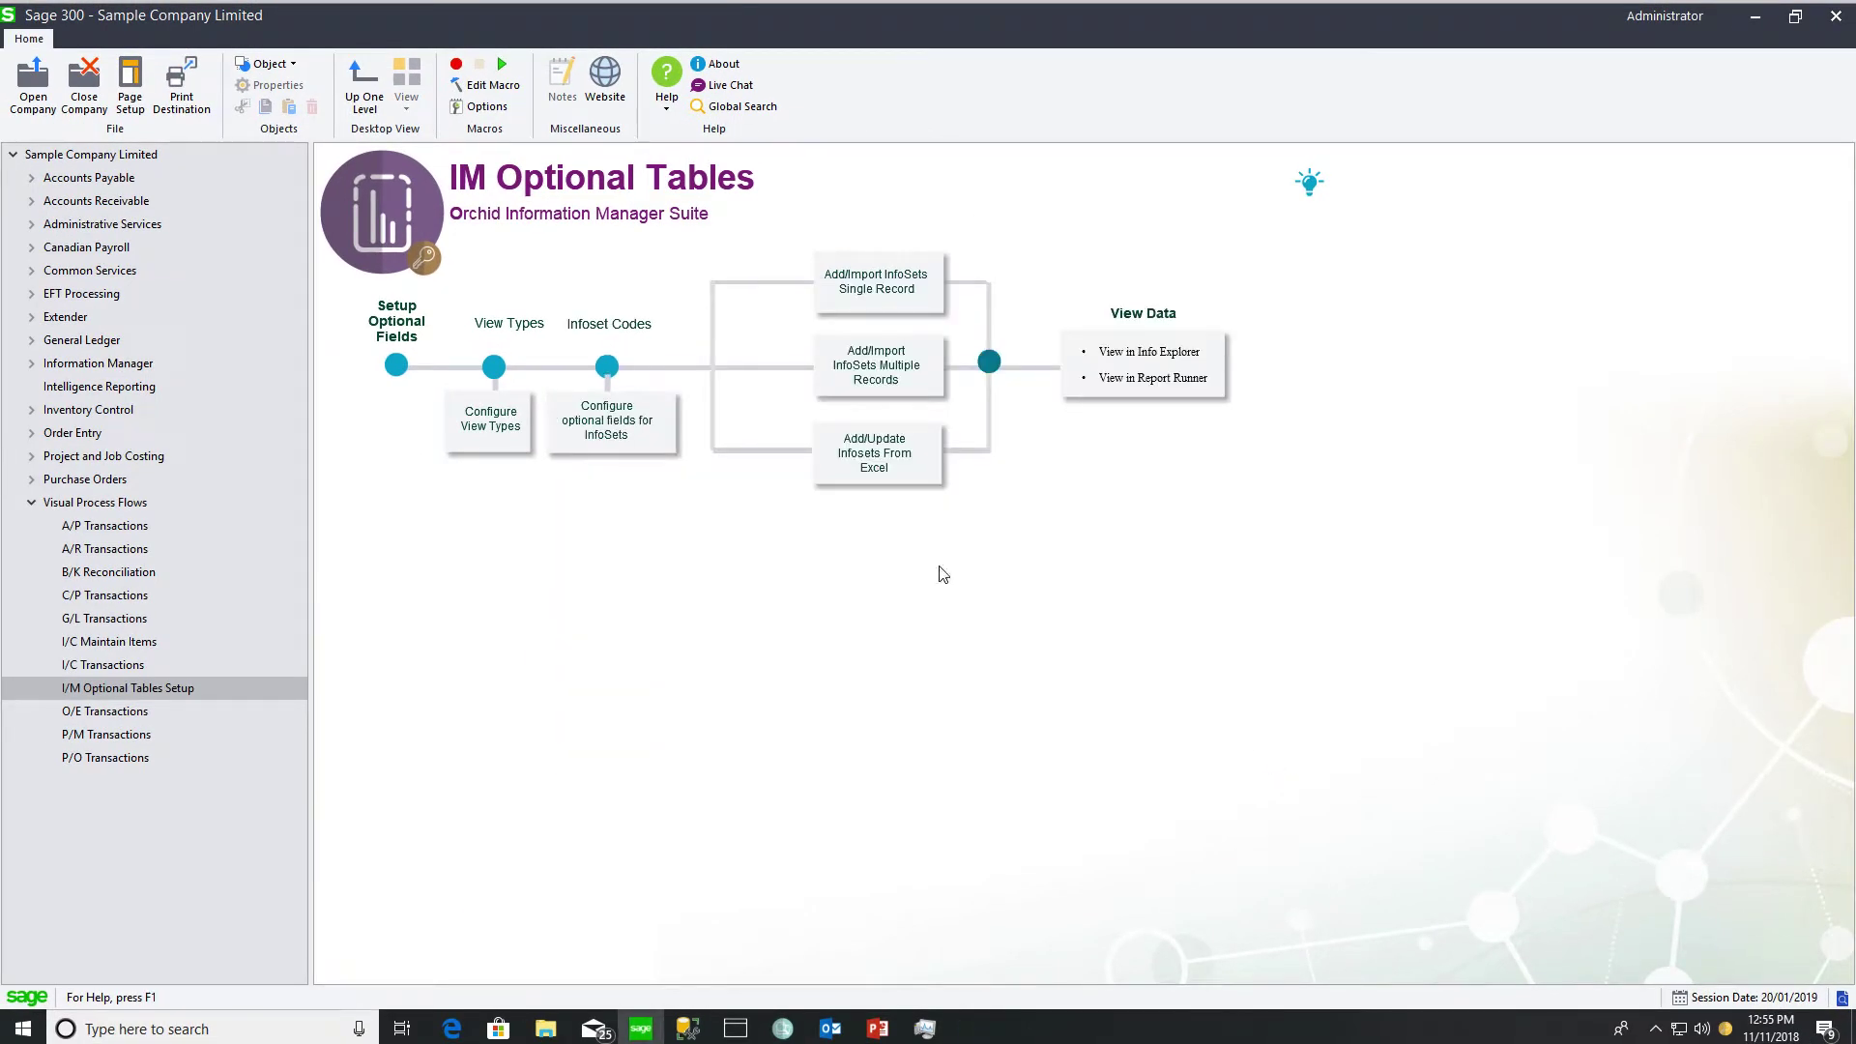
Open the multiple-record infoset entry for BUDGET and load the grid for customer Bargain Mart - San Diego and item A11030
{"action": "left_click", "coordinate": [874, 376]}
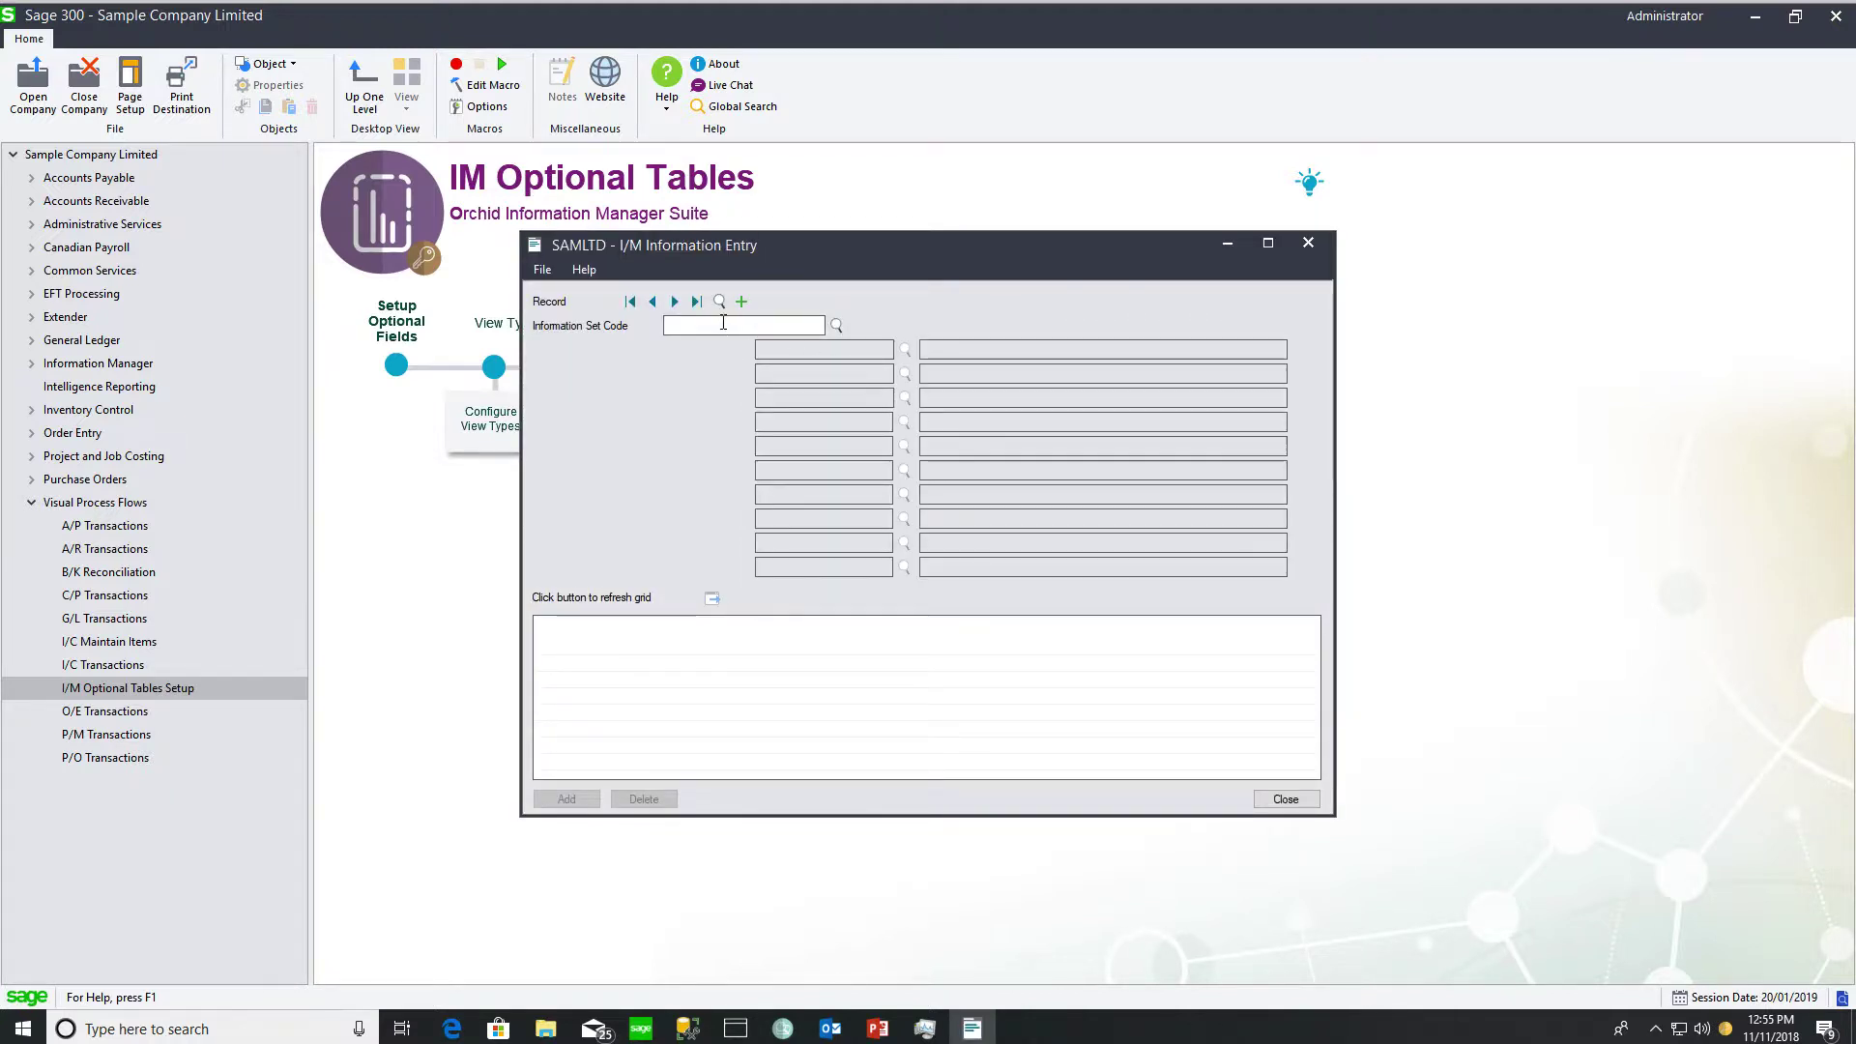
{"action": "type", "text": "BUDGET"}
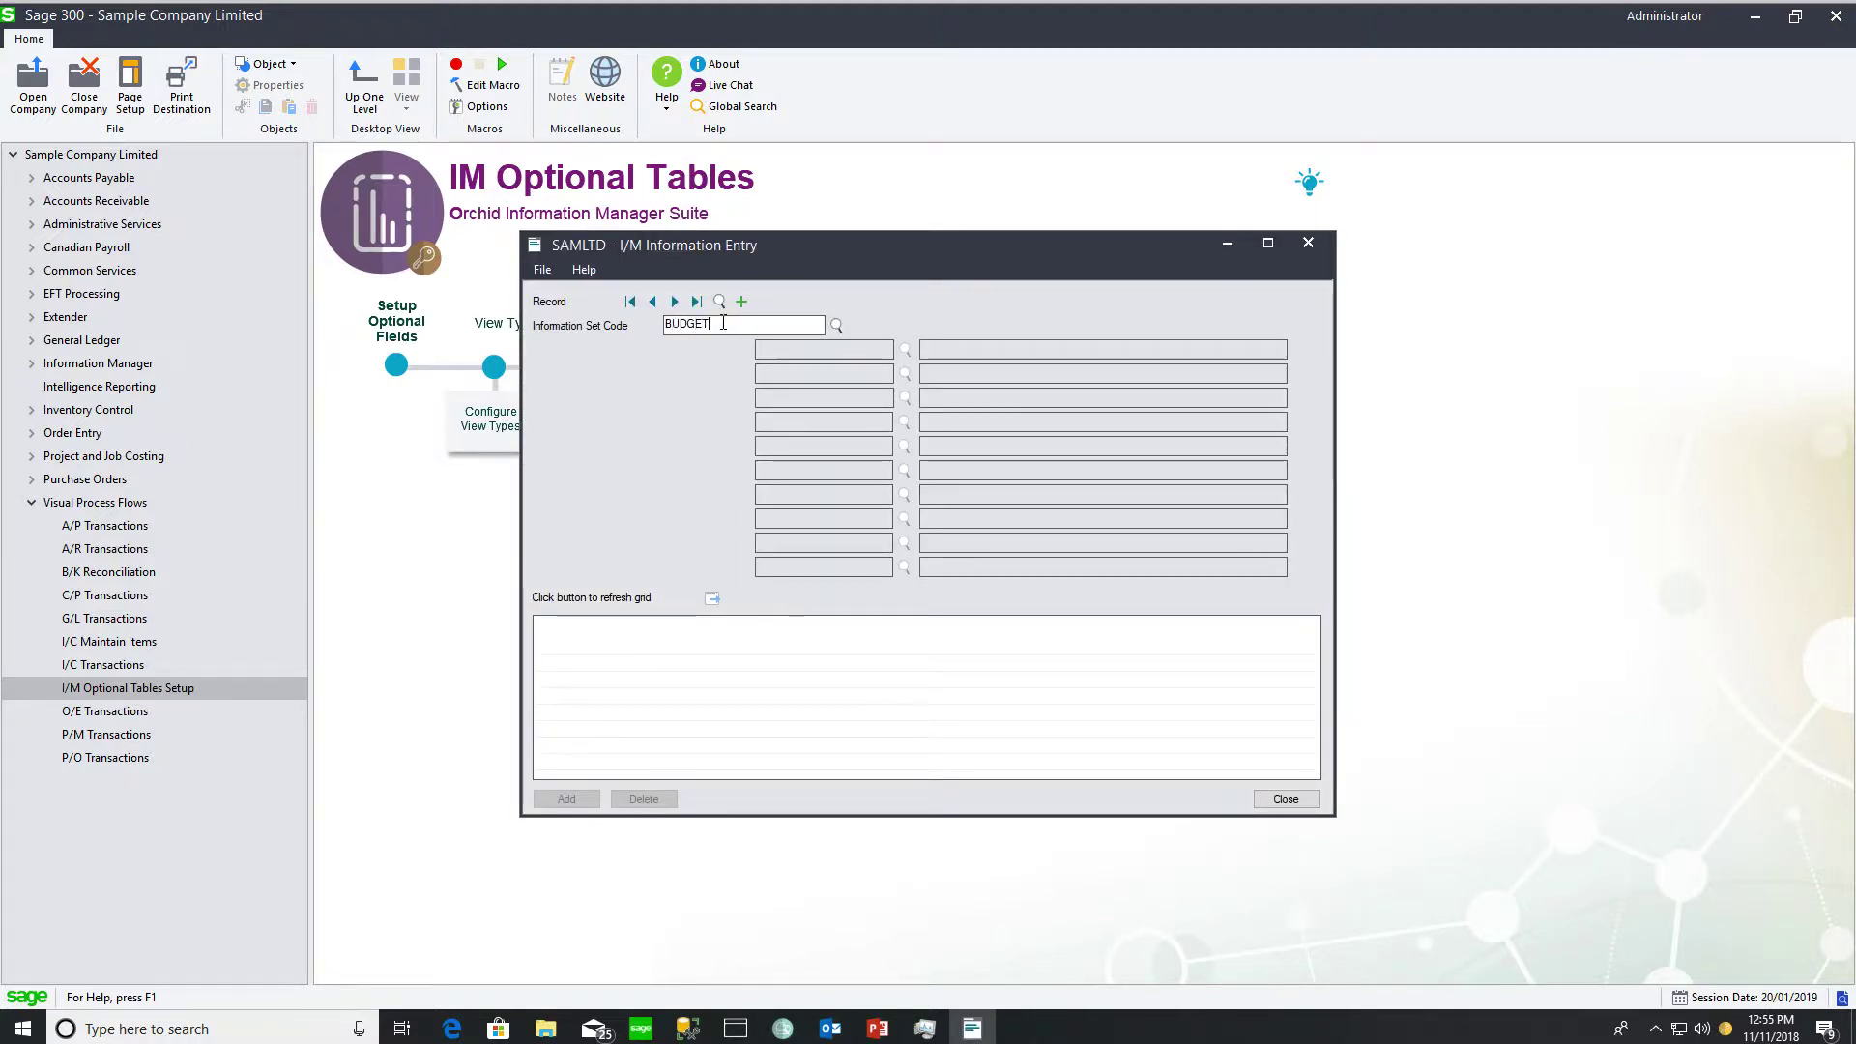
{"action": "key", "text": "Tab"}
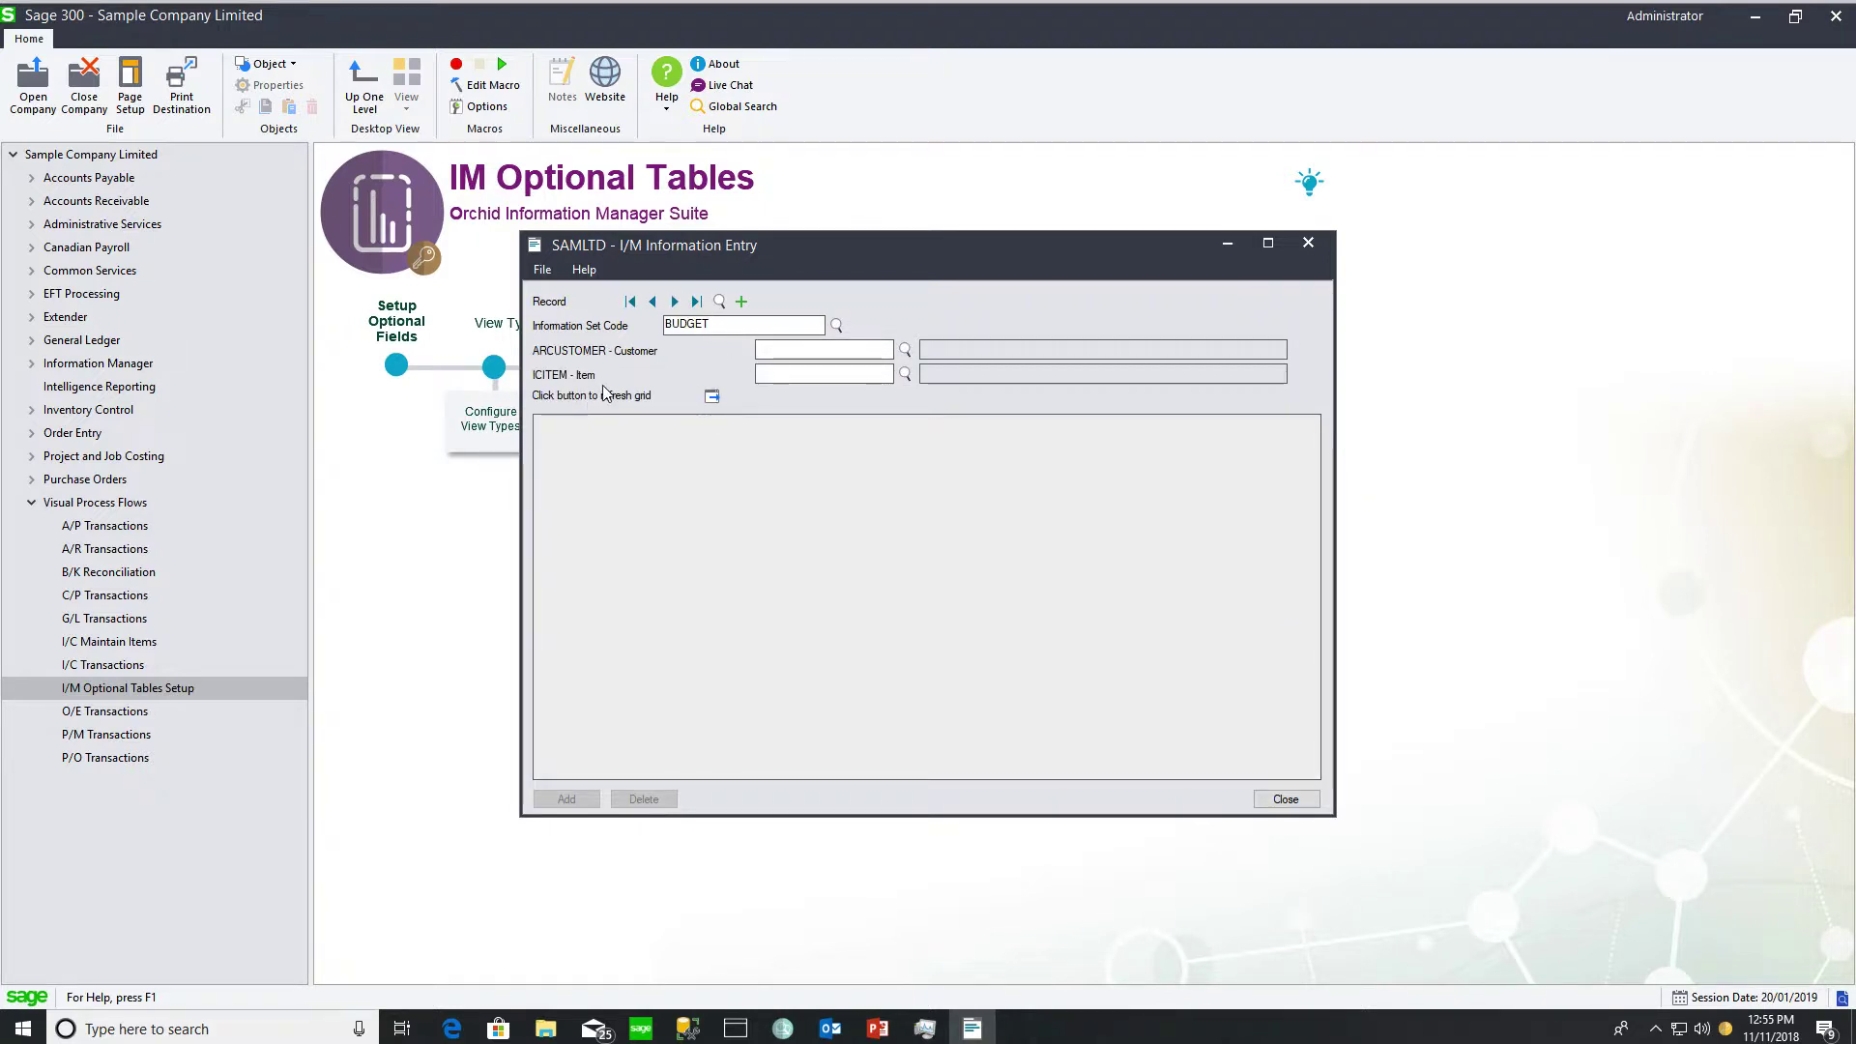
{"action": "left_click", "coordinate": [906, 351]}
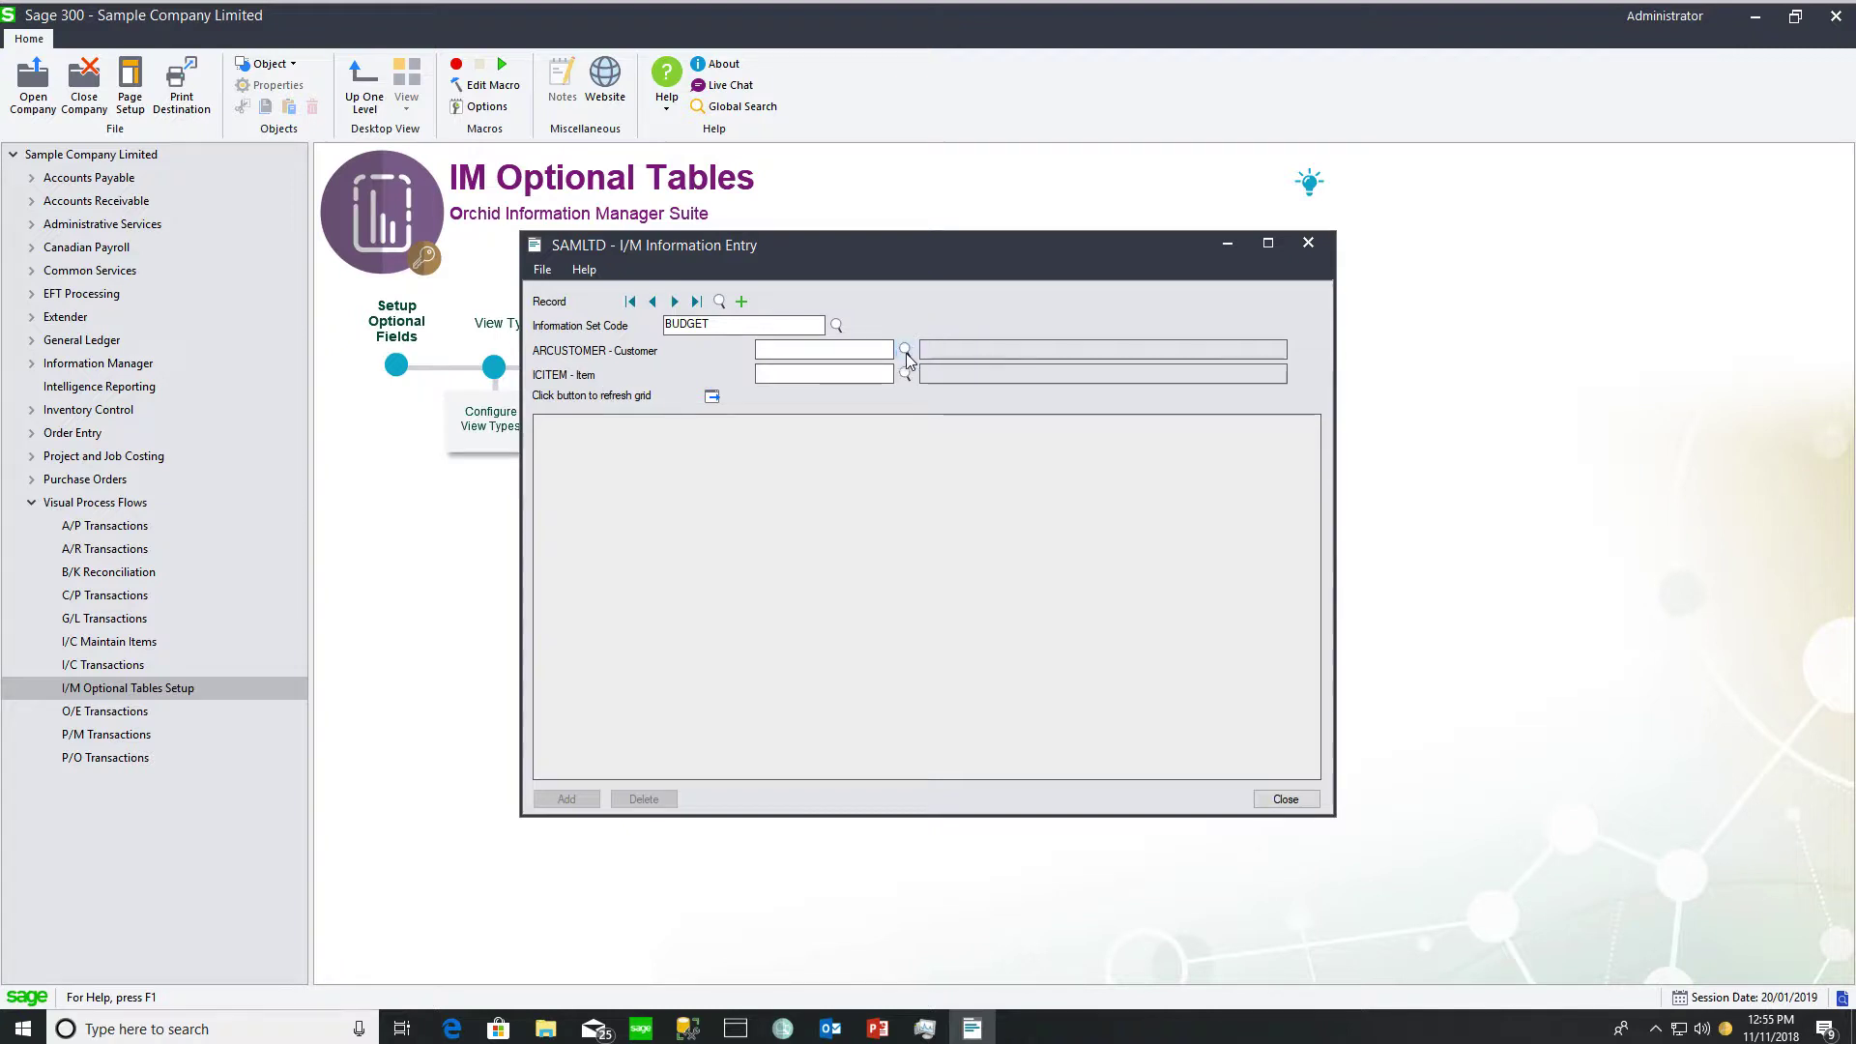
{"action": "left_click", "coordinate": [1186, 627]}
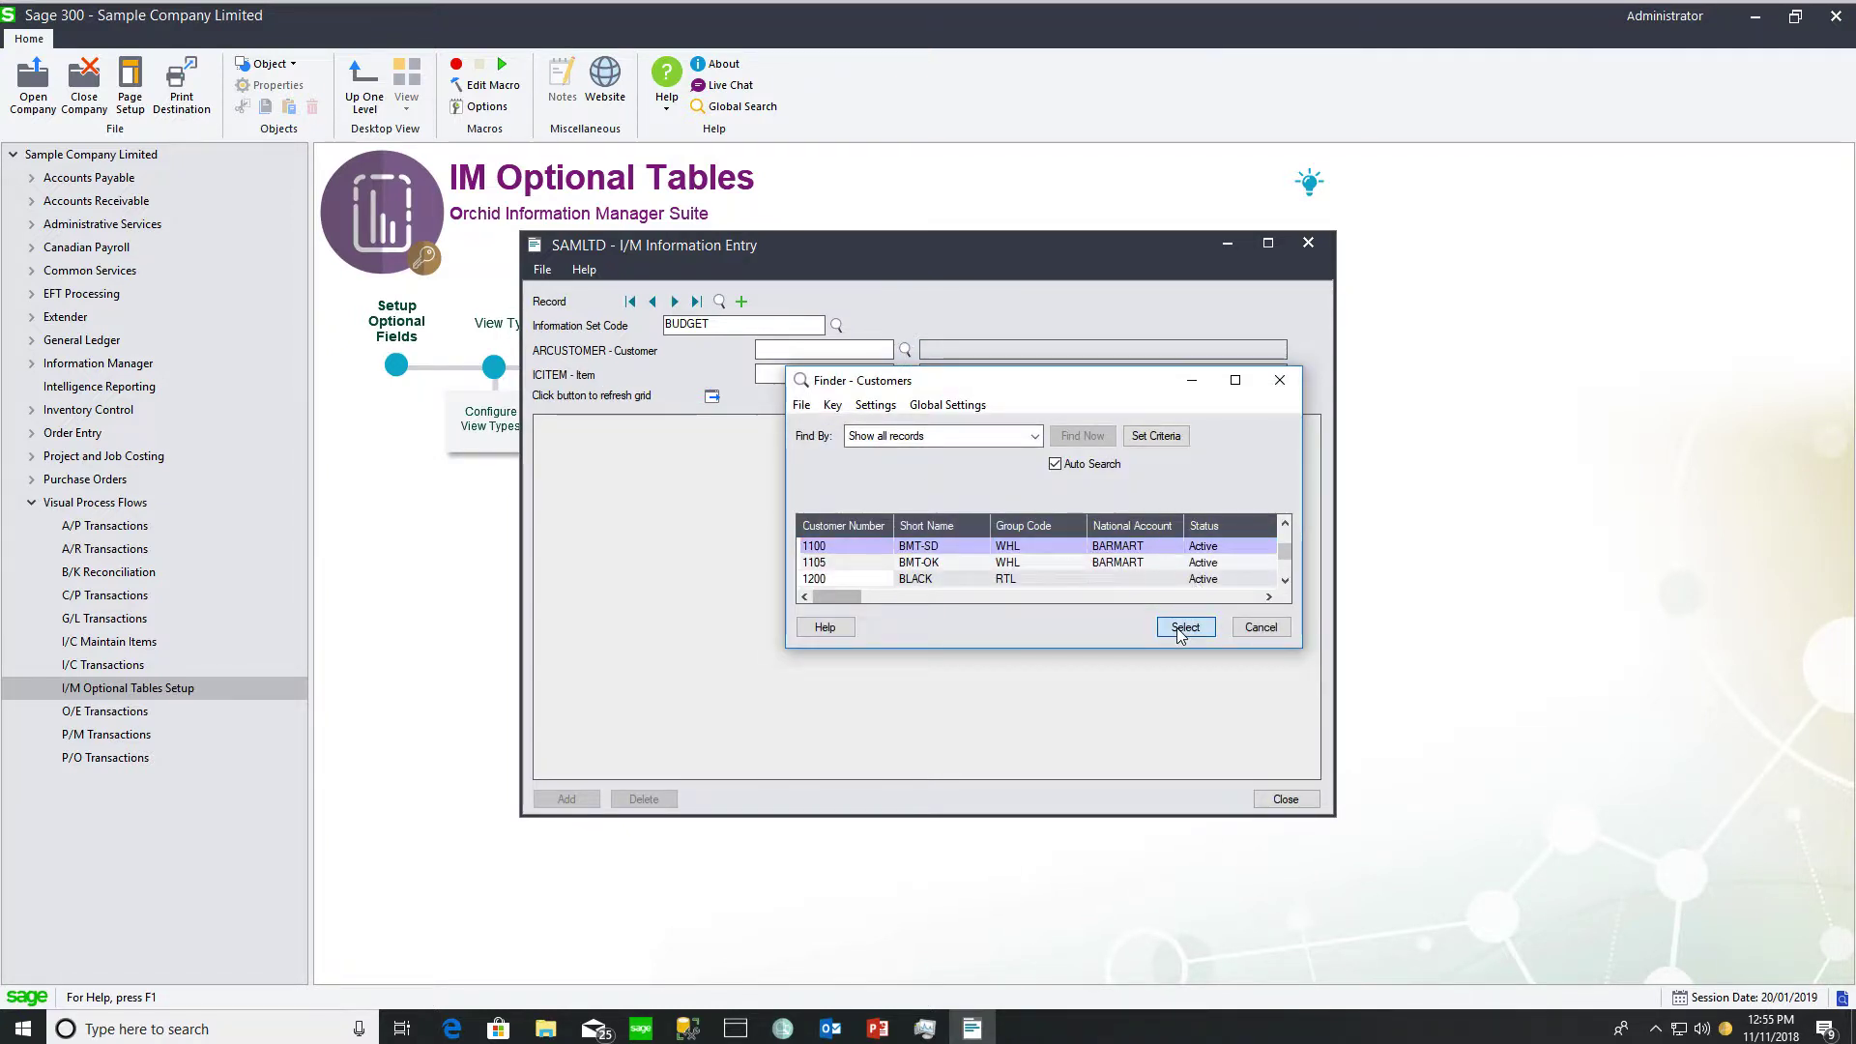
{"action": "left_click", "coordinate": [905, 375]}
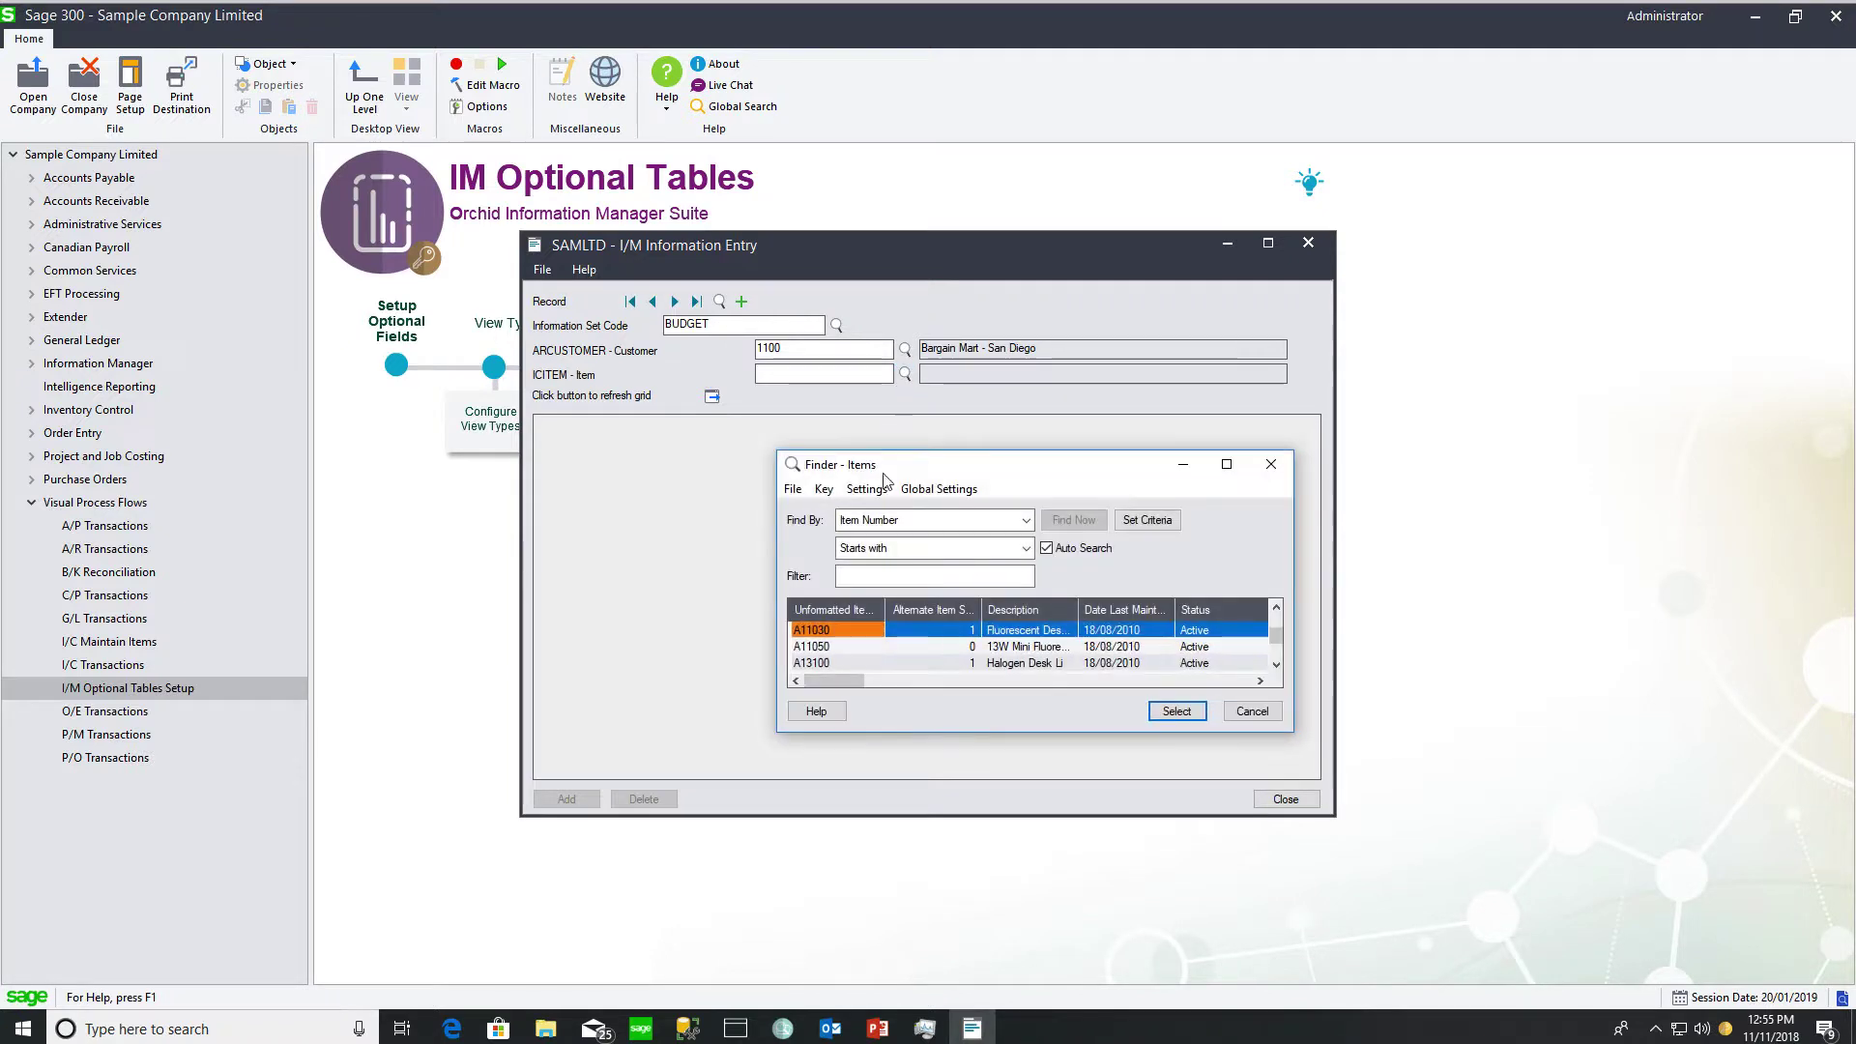
{"action": "left_click", "coordinate": [1178, 711]}
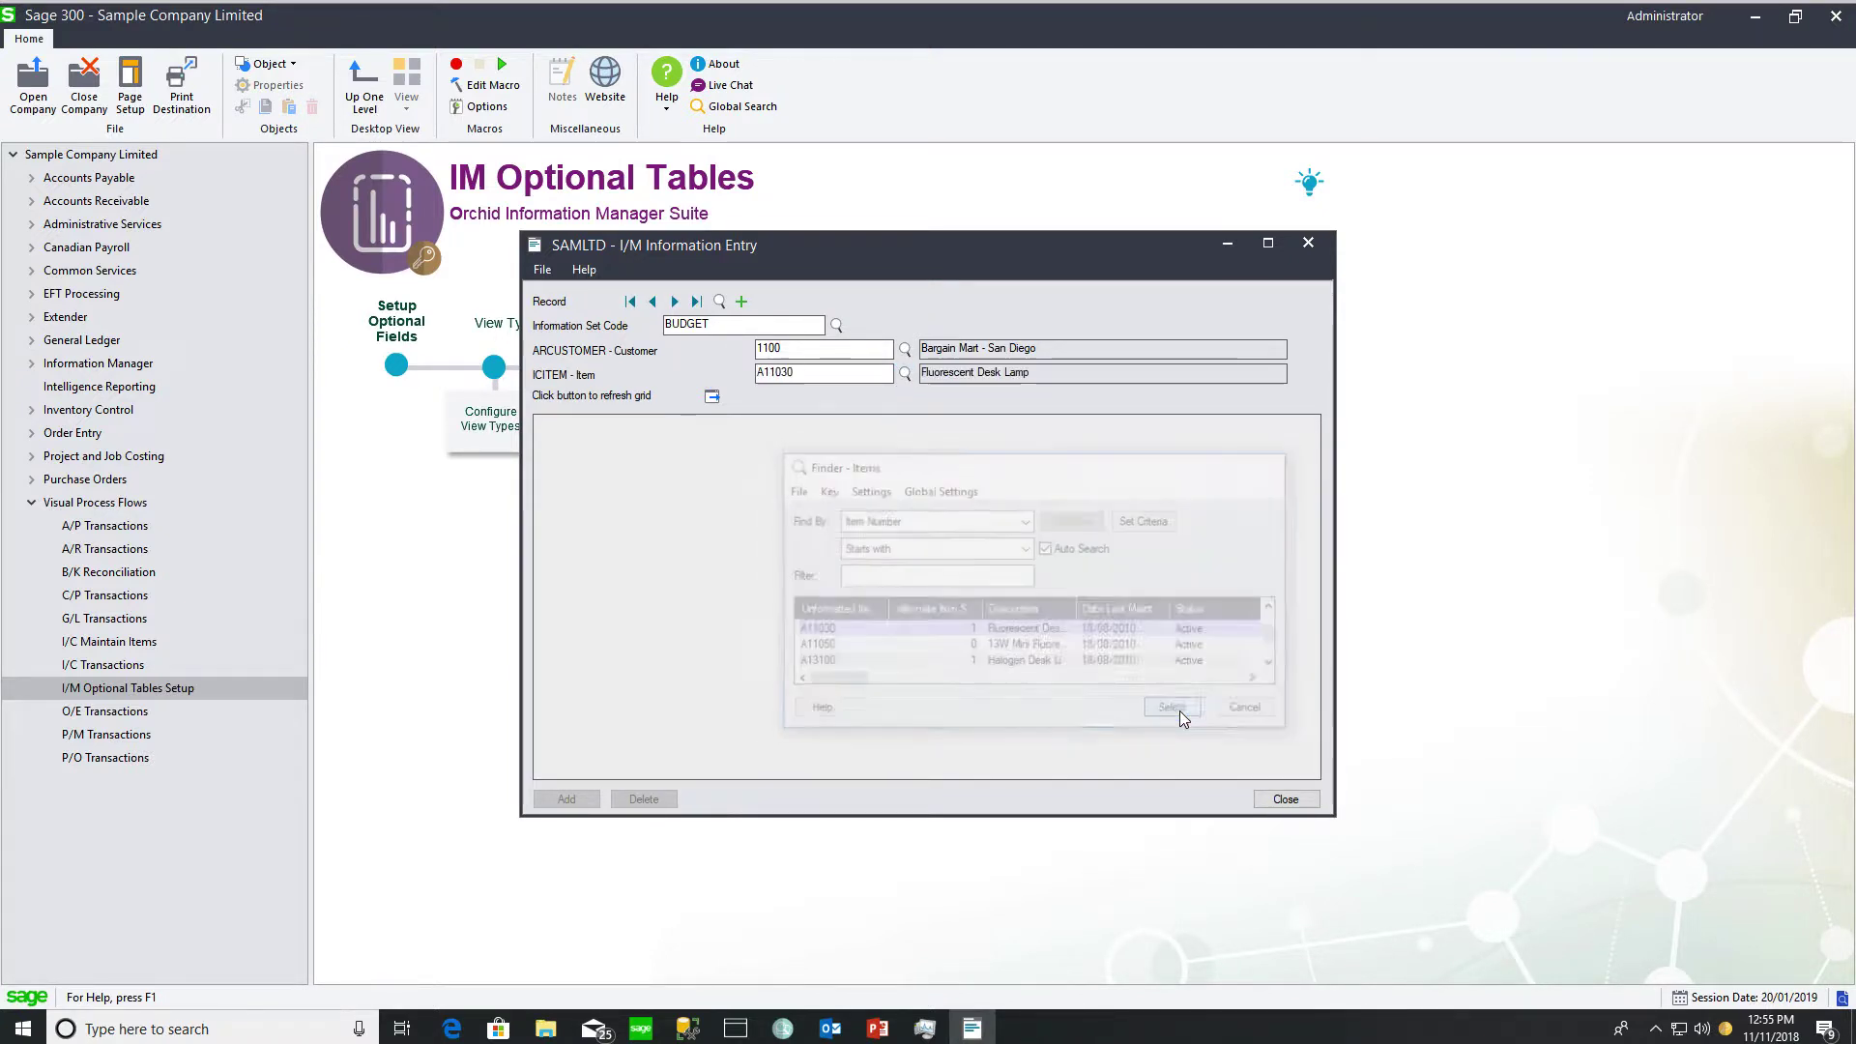
{"action": "left_click", "coordinate": [711, 397]}
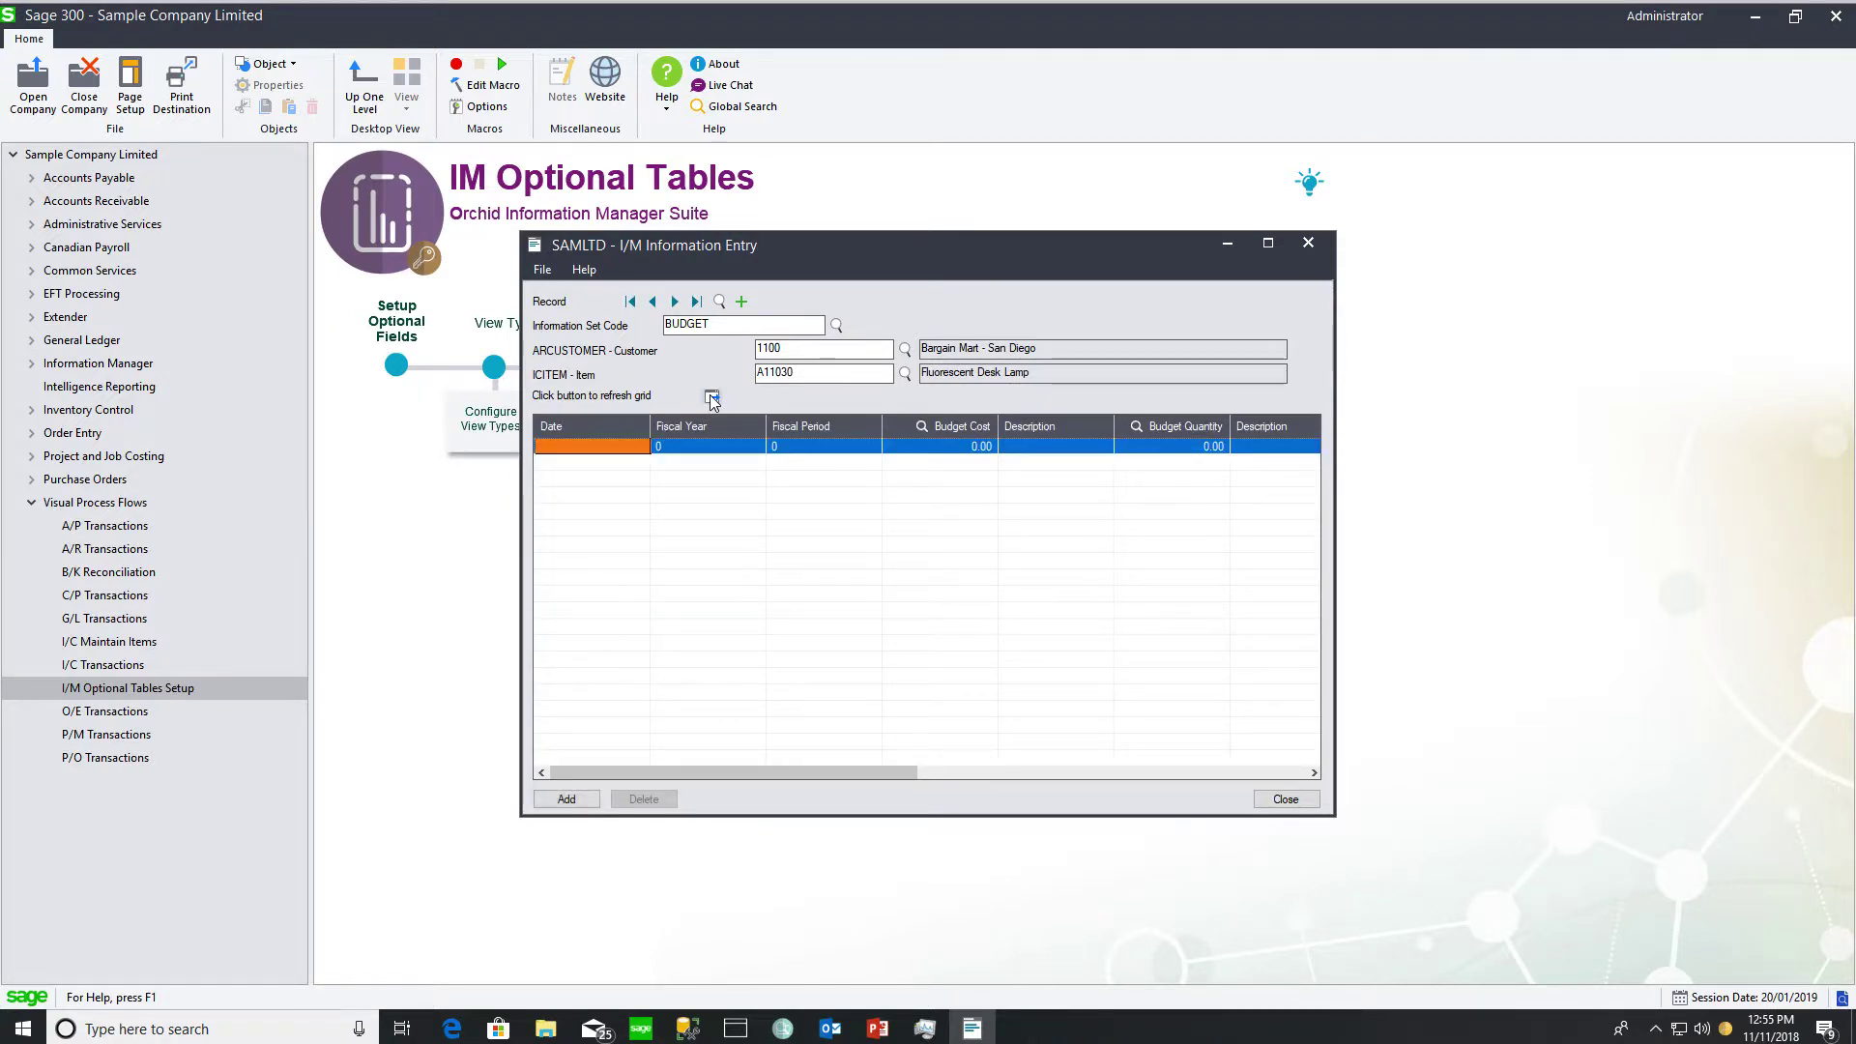
Date the first budget line 01/01/2020 and accept its fiscal year and period
{"action": "type", "text": "01/01/"}
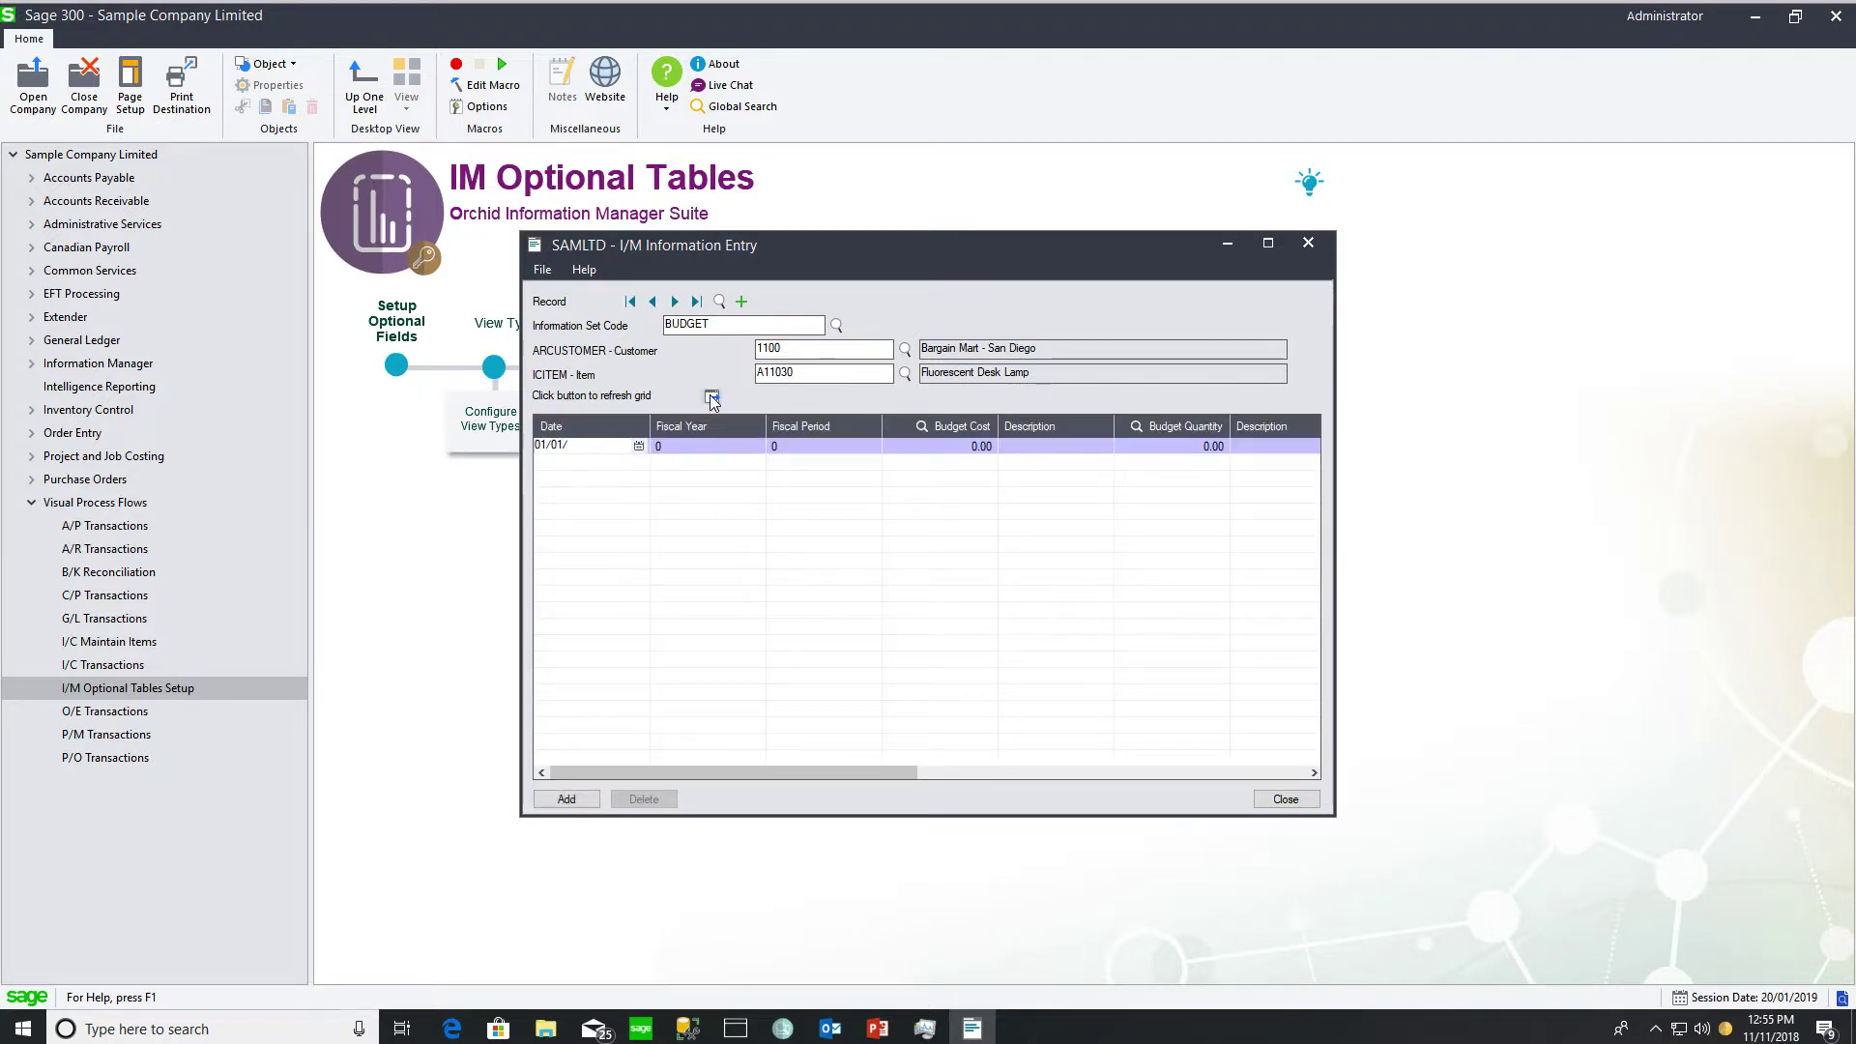
{"action": "type", "text": "2020"}
{"action": "key", "text": "Tab"}
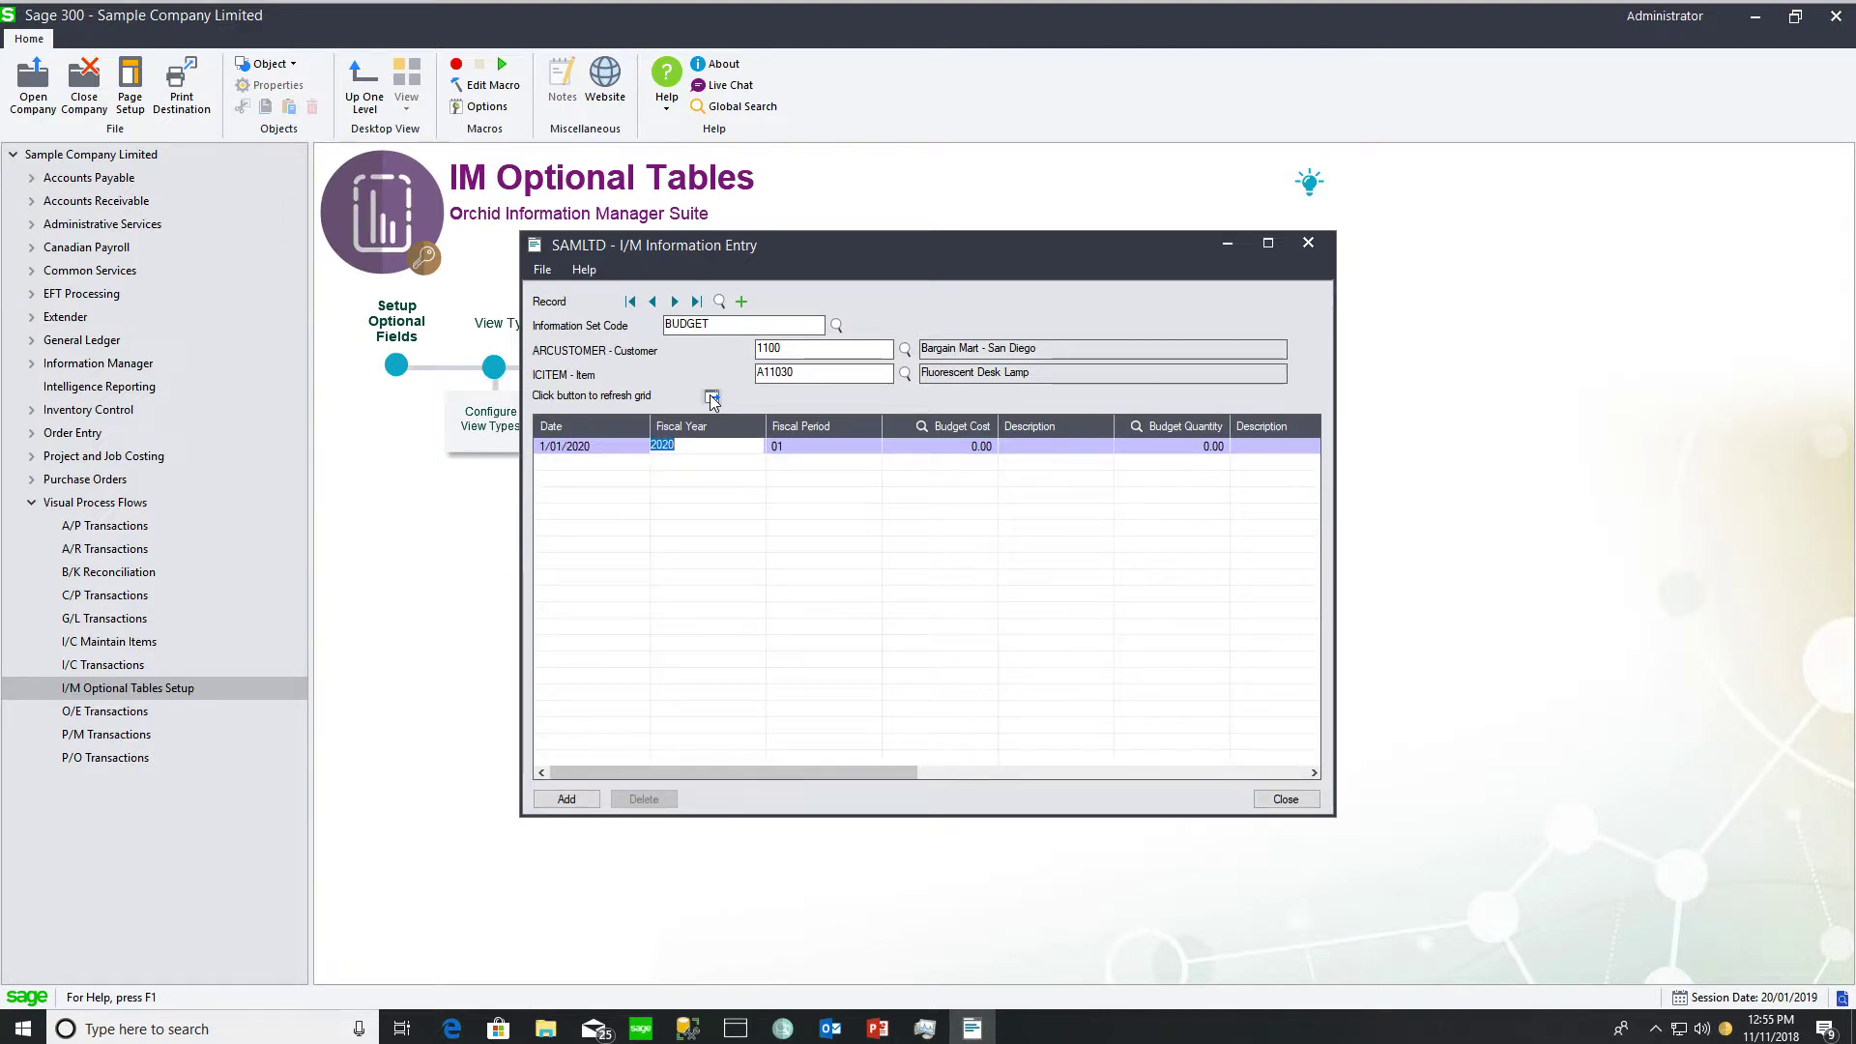
{"action": "key", "text": "Tab"}
{"action": "key", "text": "Tab"}
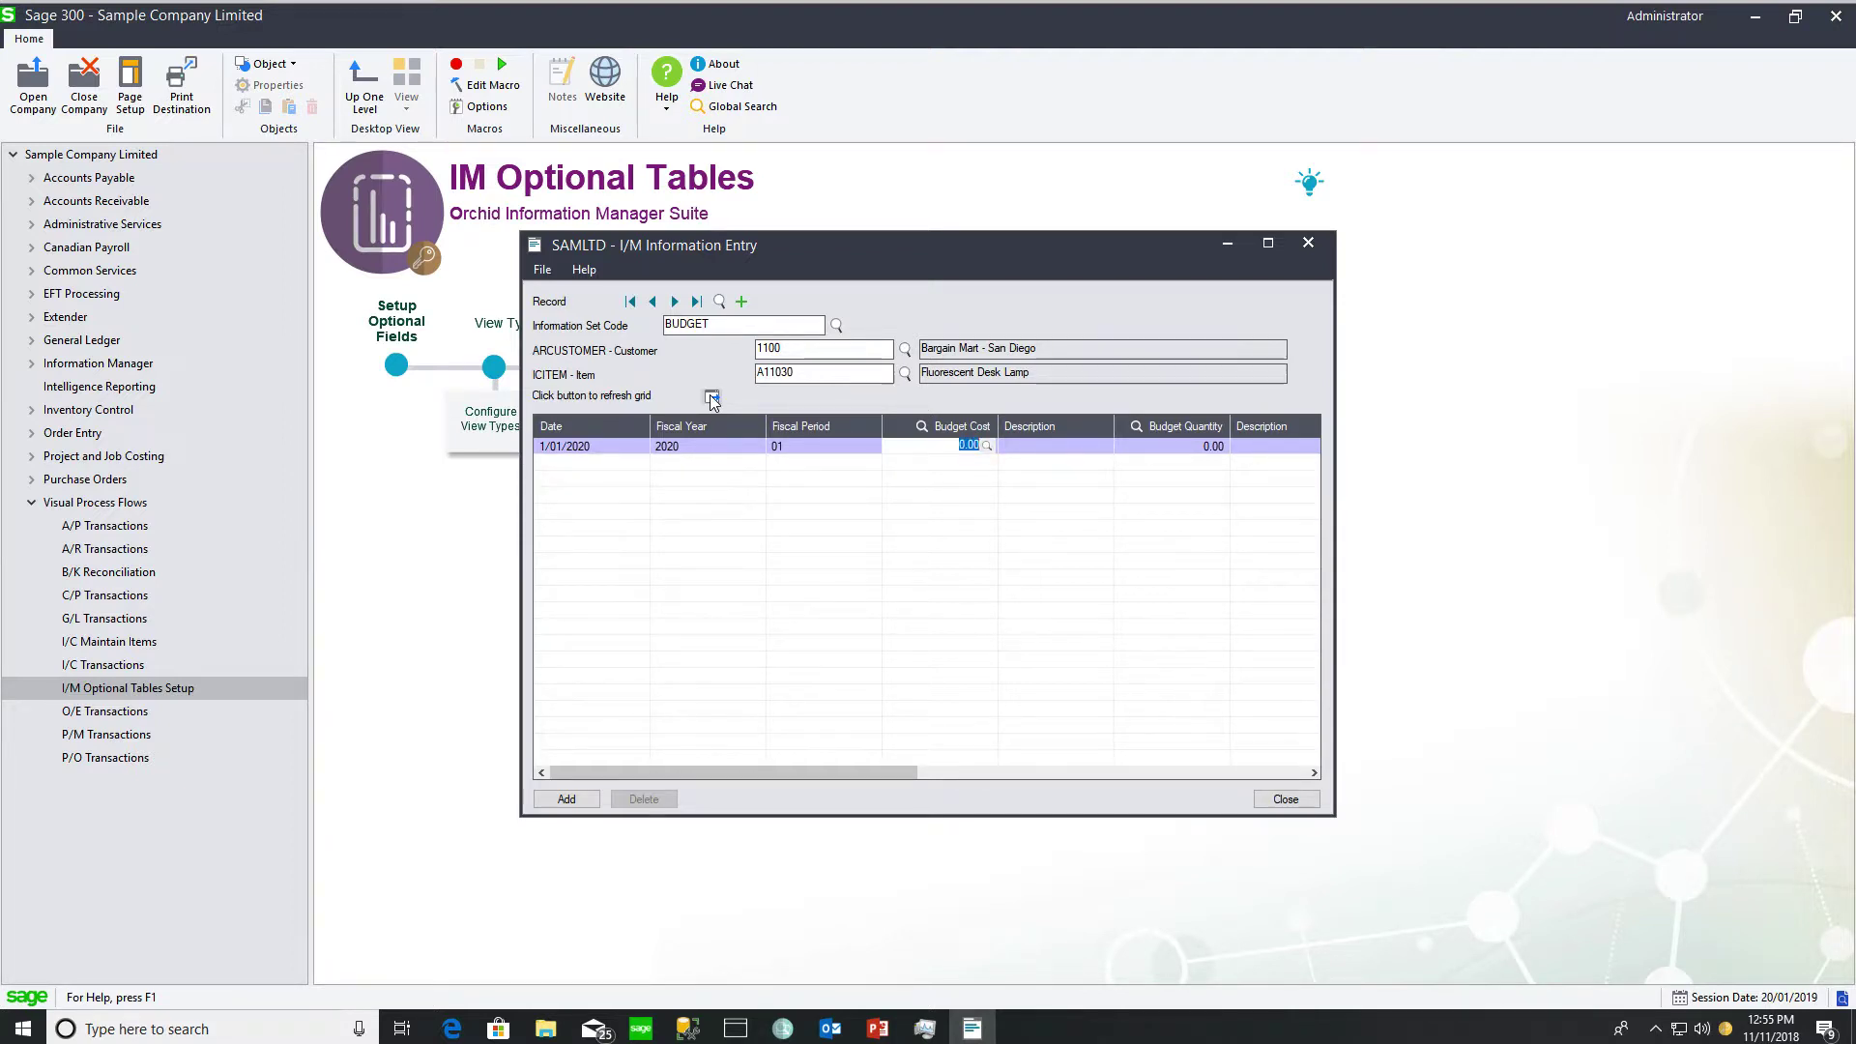
Enter a Budget Cost of 1,000, Budget Quantity of 500 and Budget Value of 2,000 on the budget line
{"action": "type", "text": "100"}
{"action": "key", "text": "Tab"}
{"action": "key", "text": "Tab"}
{"action": "type", "text": "5"}
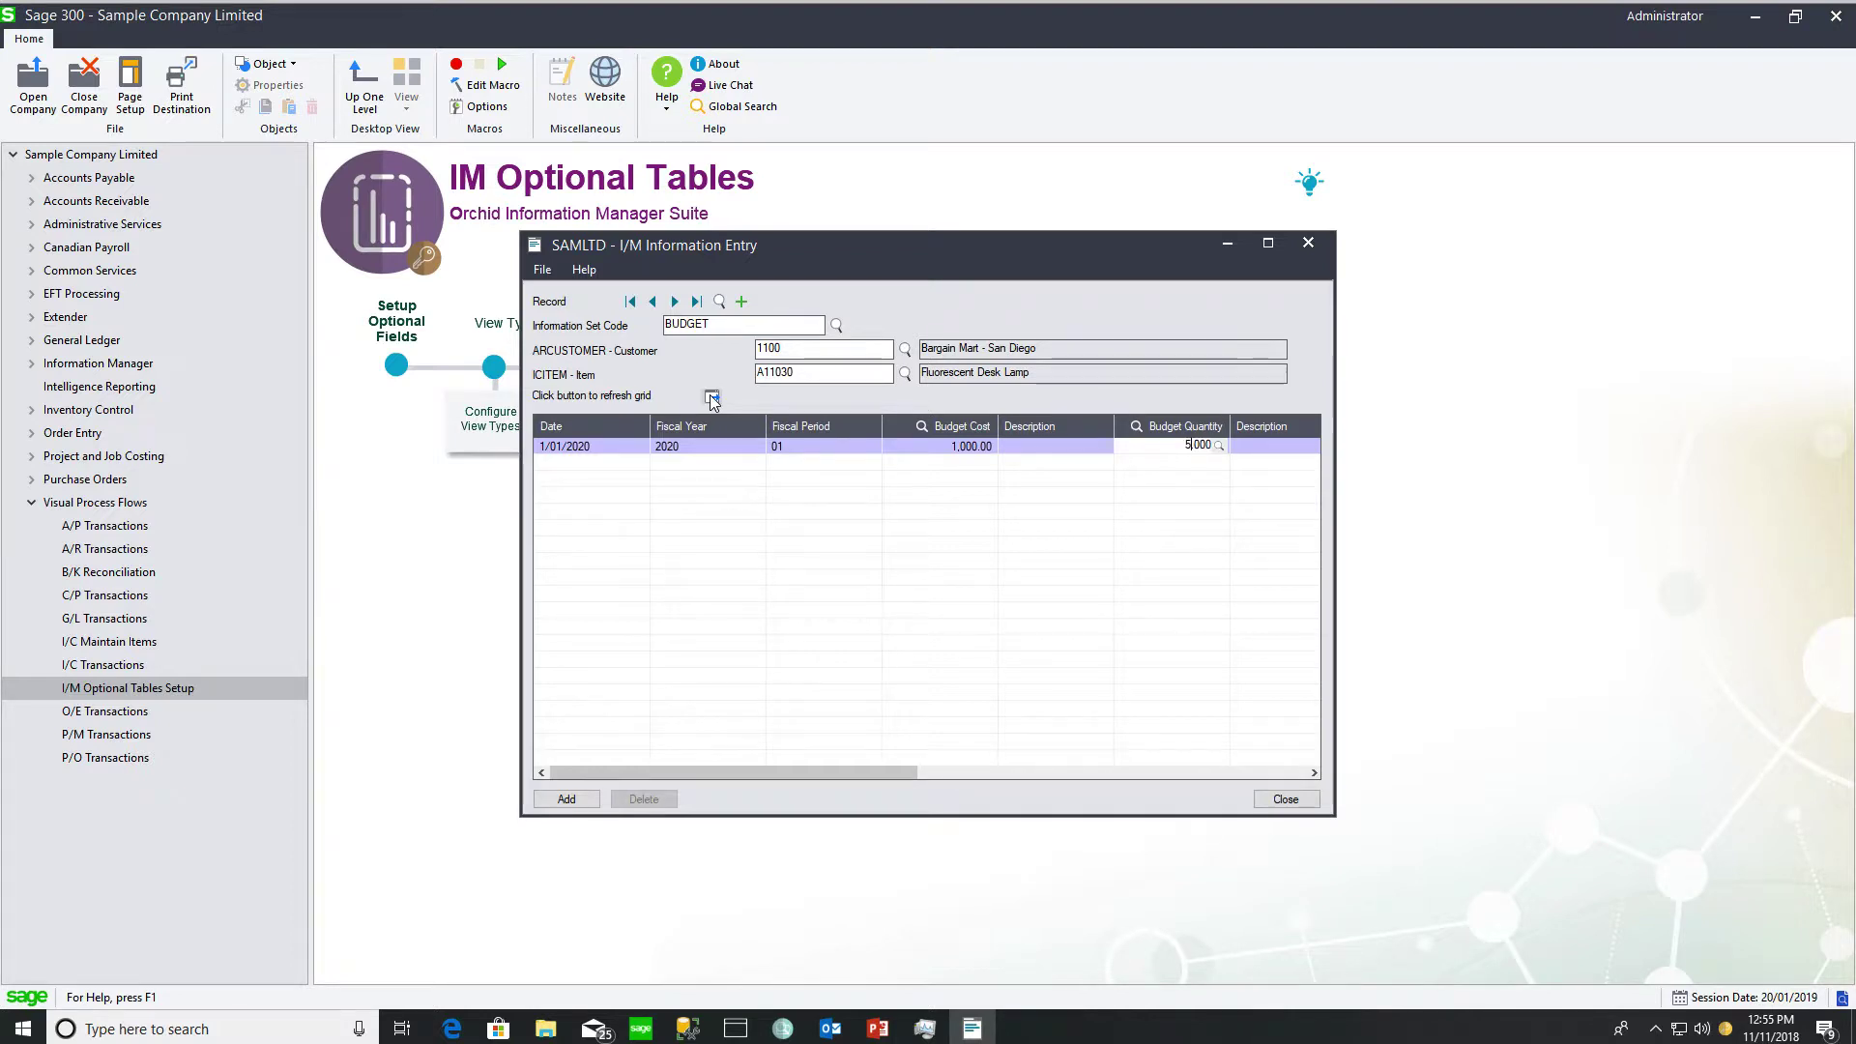
{"action": "type", "text": "00"}
{"action": "key", "text": "Tab"}
{"action": "key", "text": "Tab"}
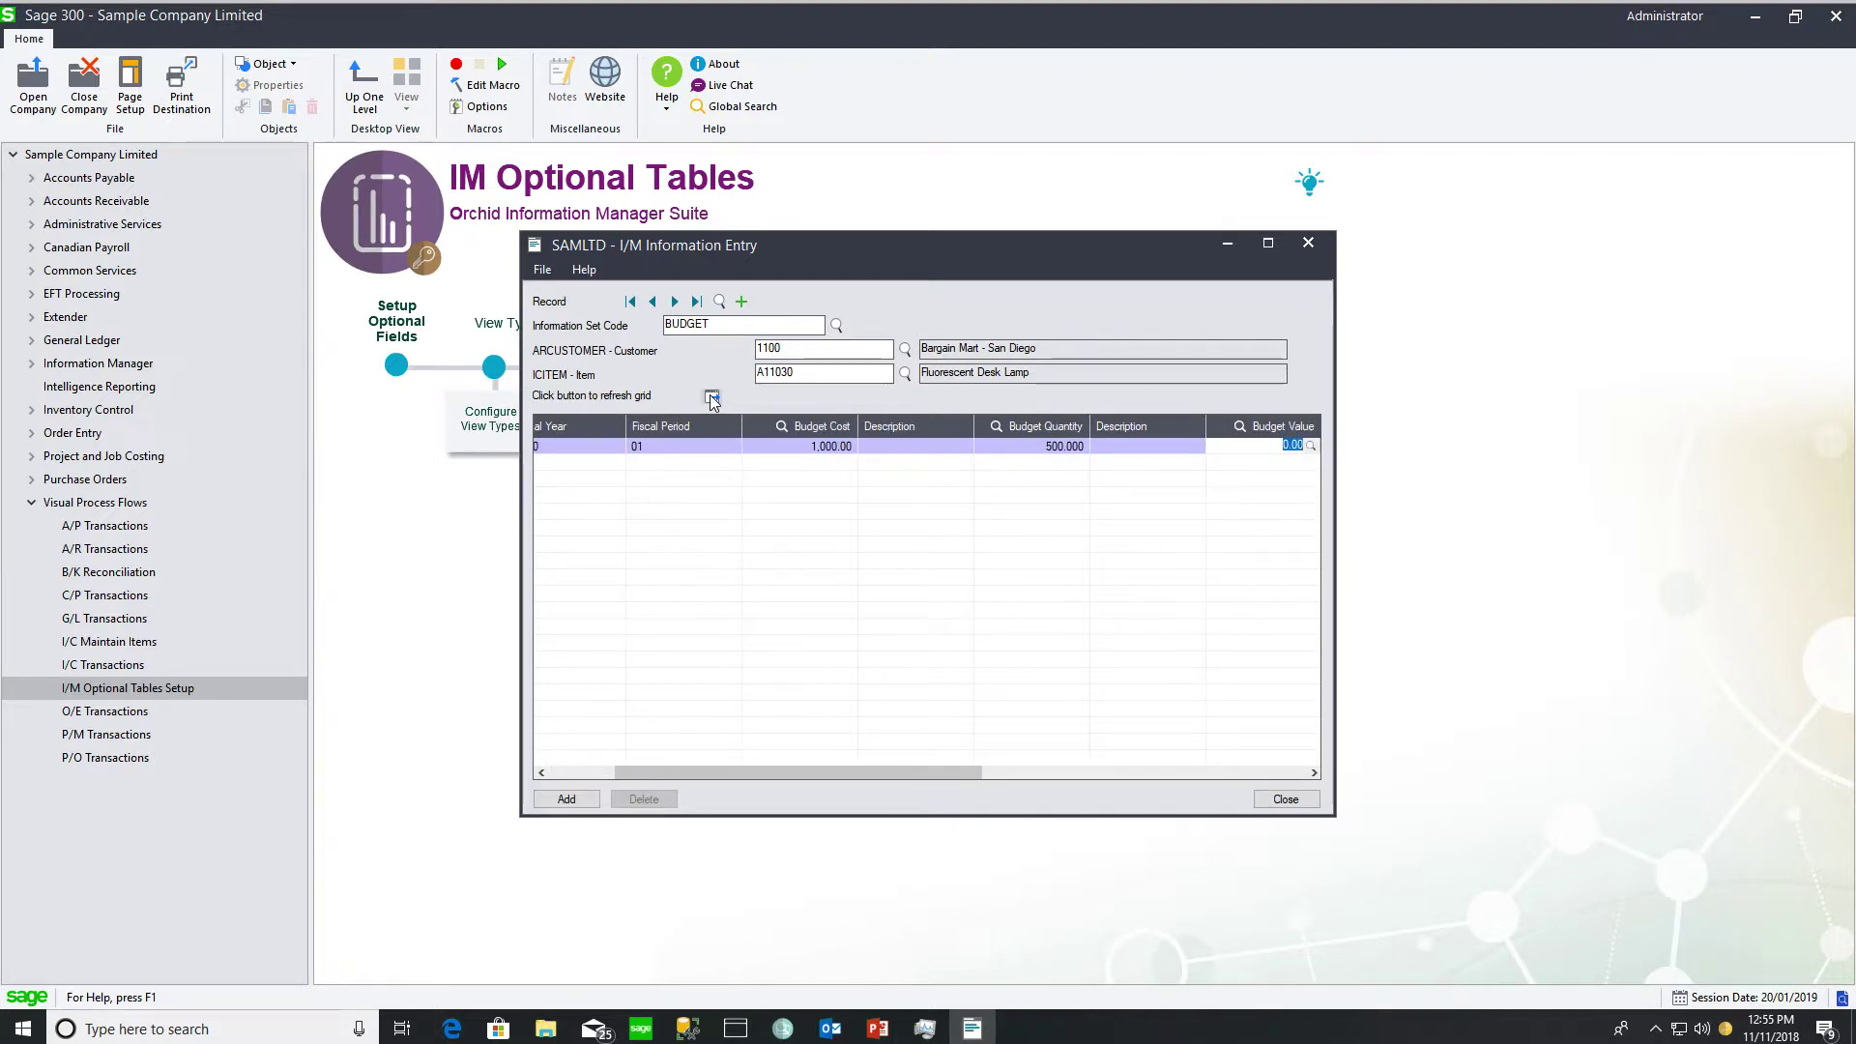
{"action": "type", "text": "2000"}
{"action": "key", "text": "Tab"}
{"action": "key", "text": "Tab"}
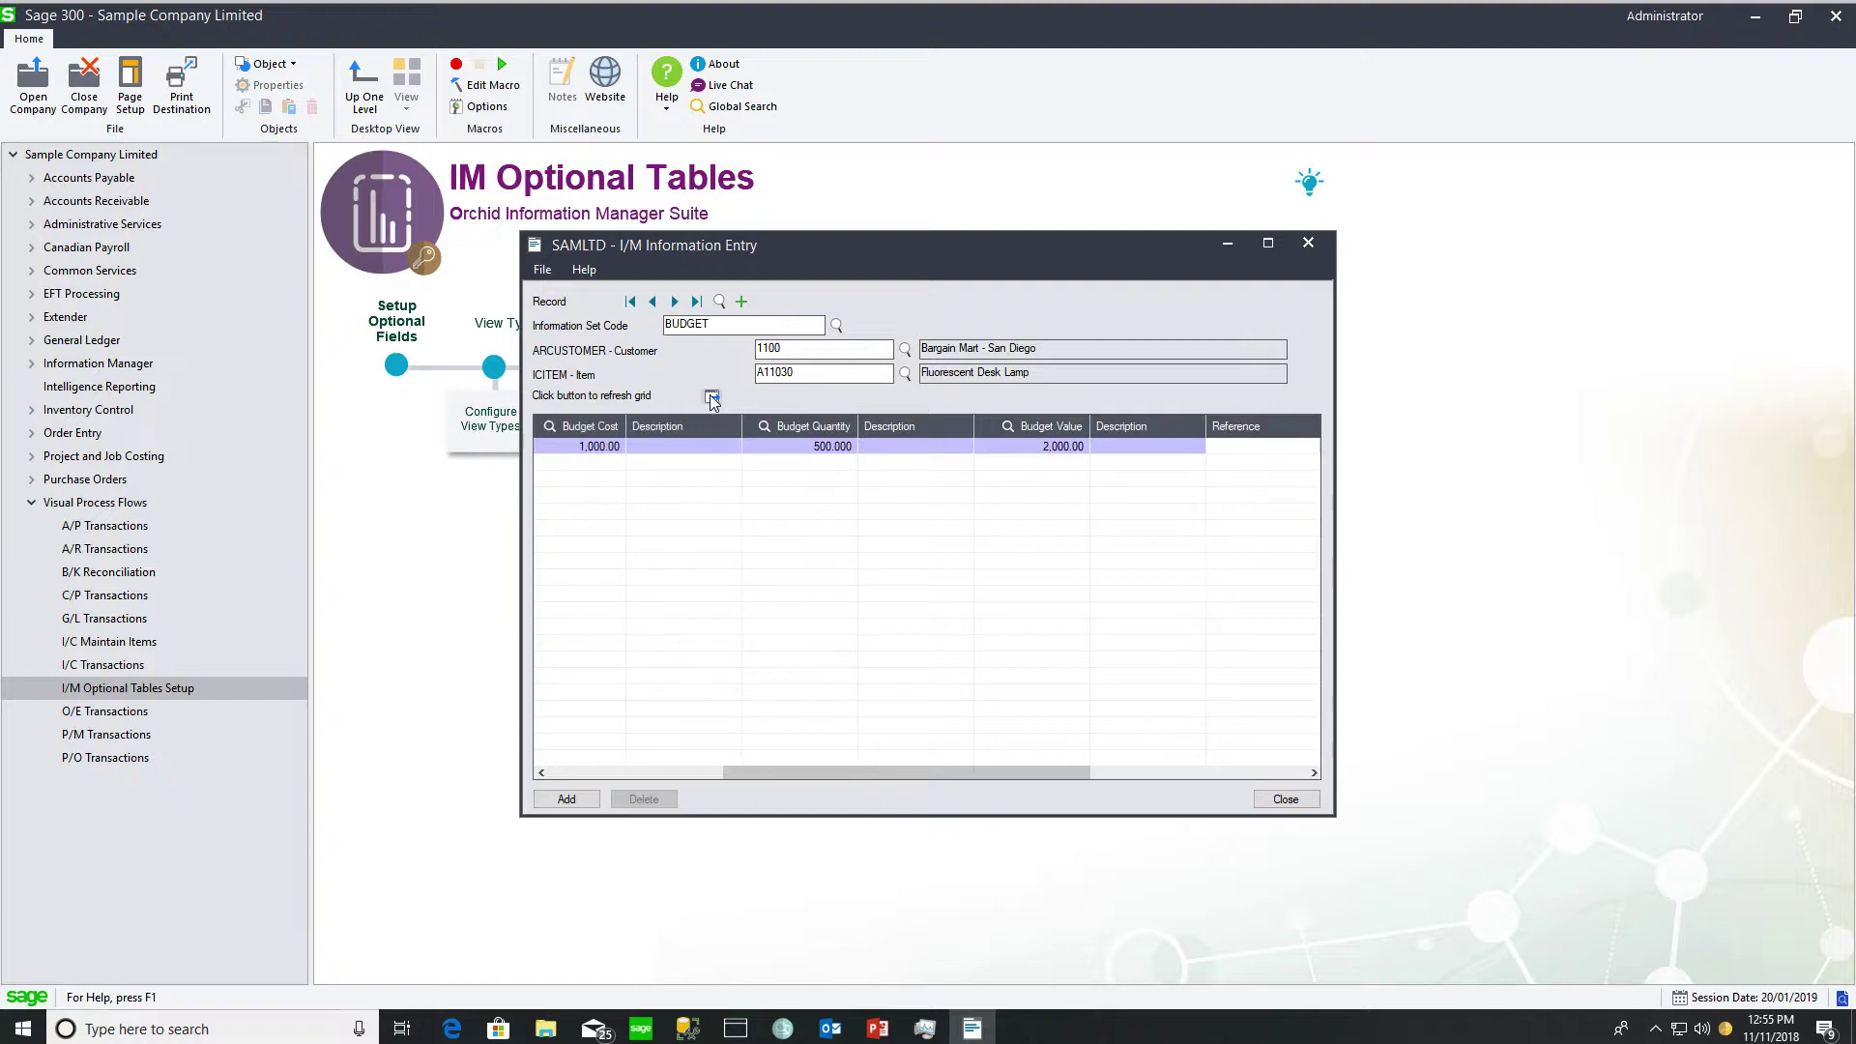
Leave the budget line's reference, description, attachment and comment blank, add the record, and close I/M Information Entry
{"action": "key", "text": "Tab"}
{"action": "key", "text": "Tab"}
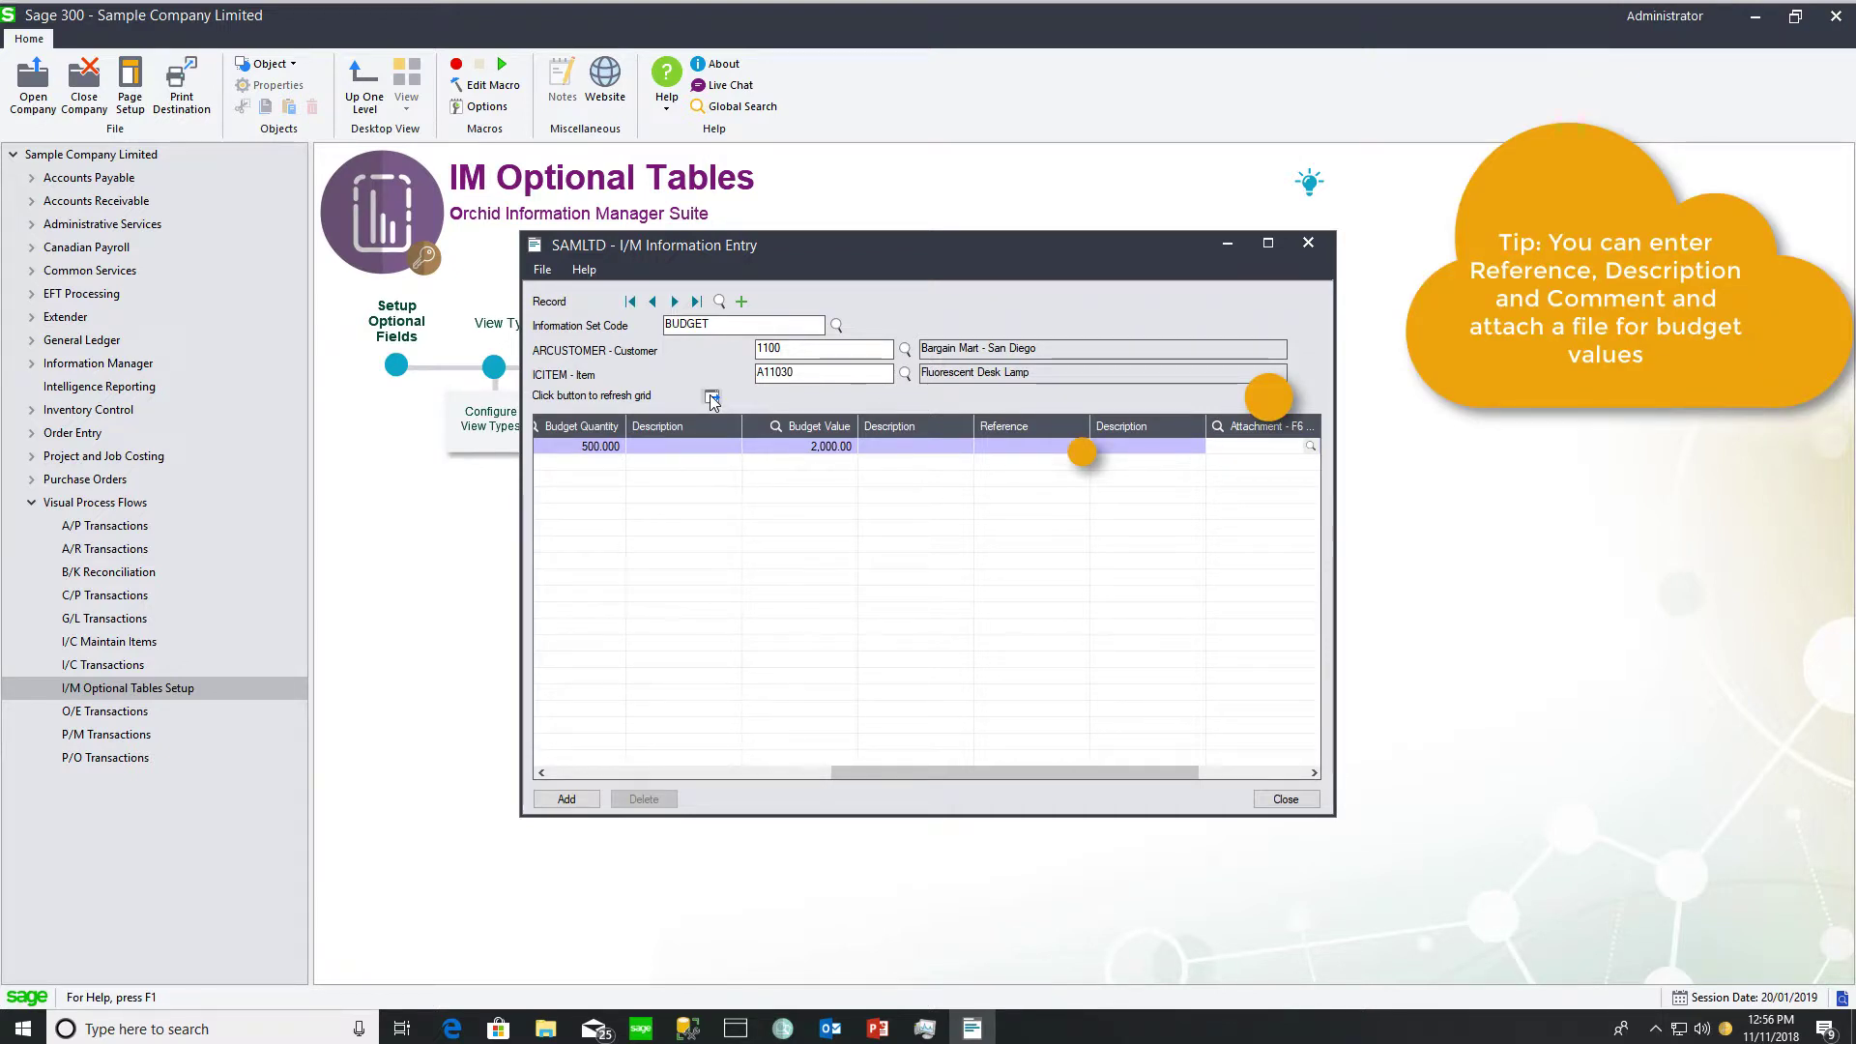
{"action": "key", "text": "Tab"}
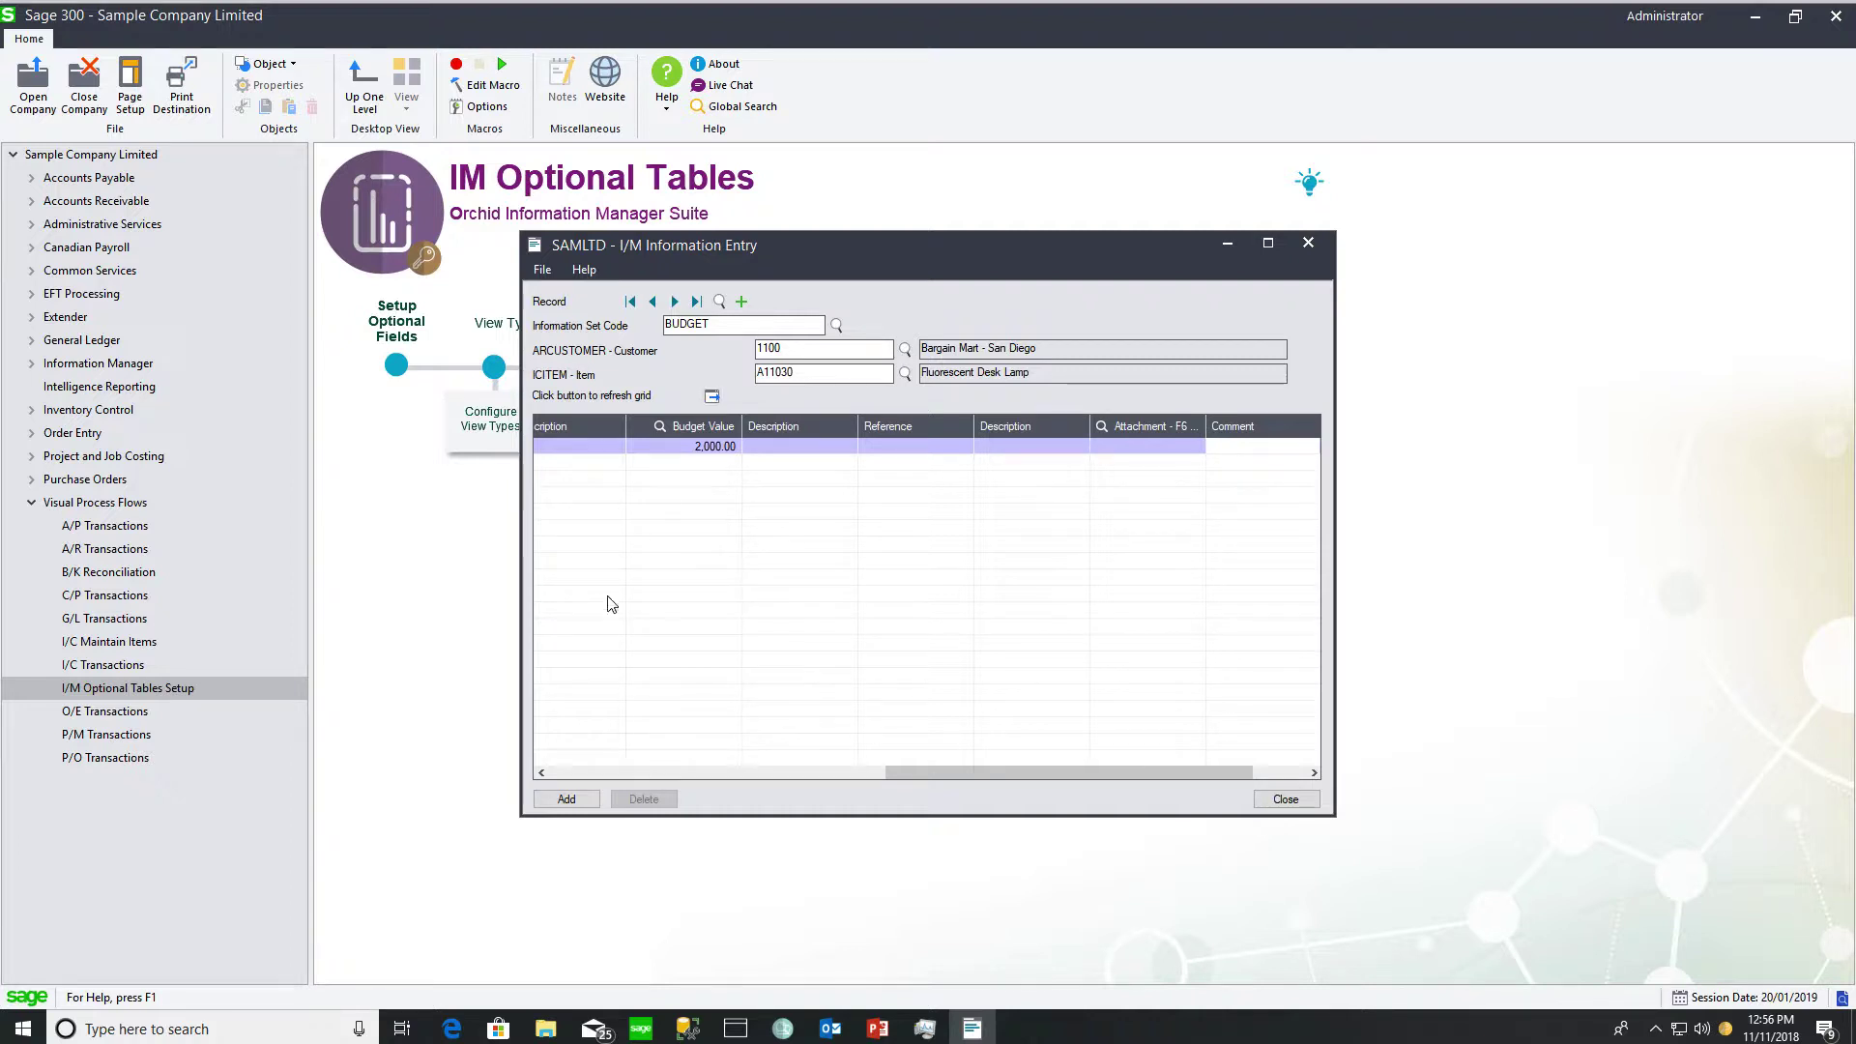
{"action": "left_click", "coordinate": [562, 802]}
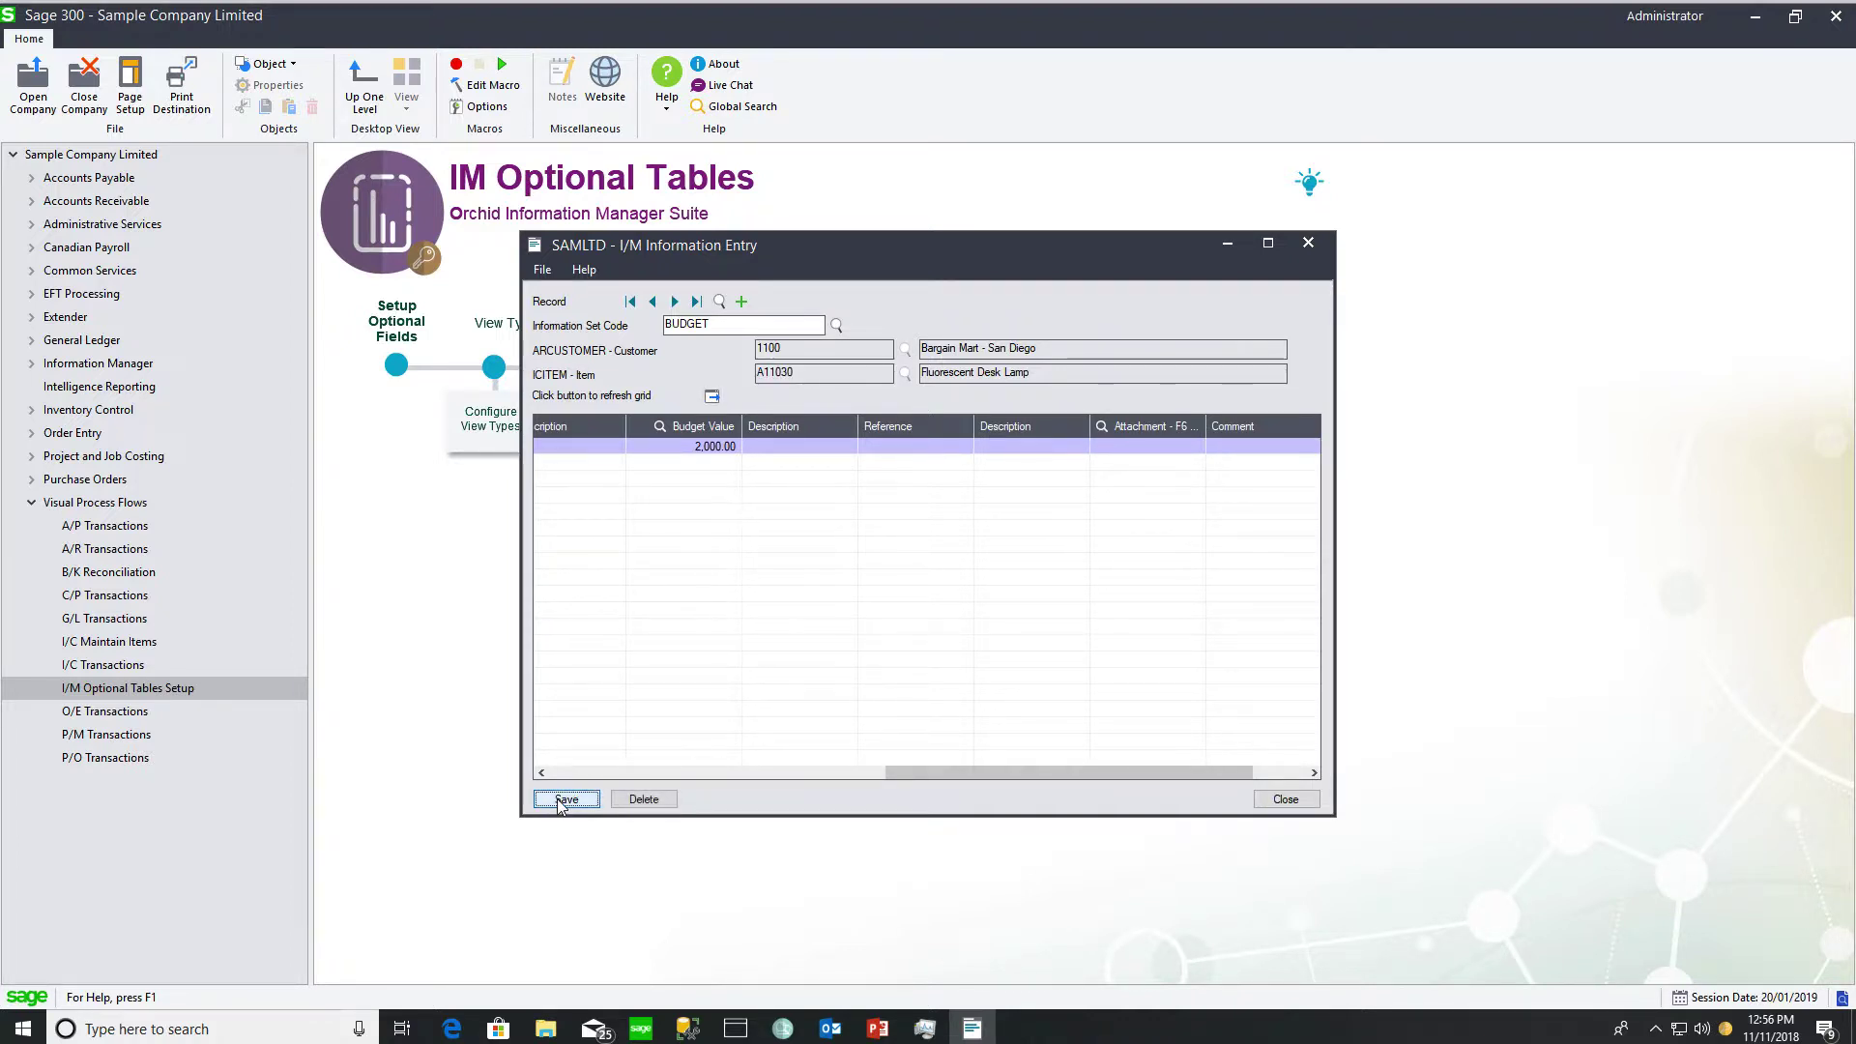
{"action": "left_click", "coordinate": [1286, 799]}
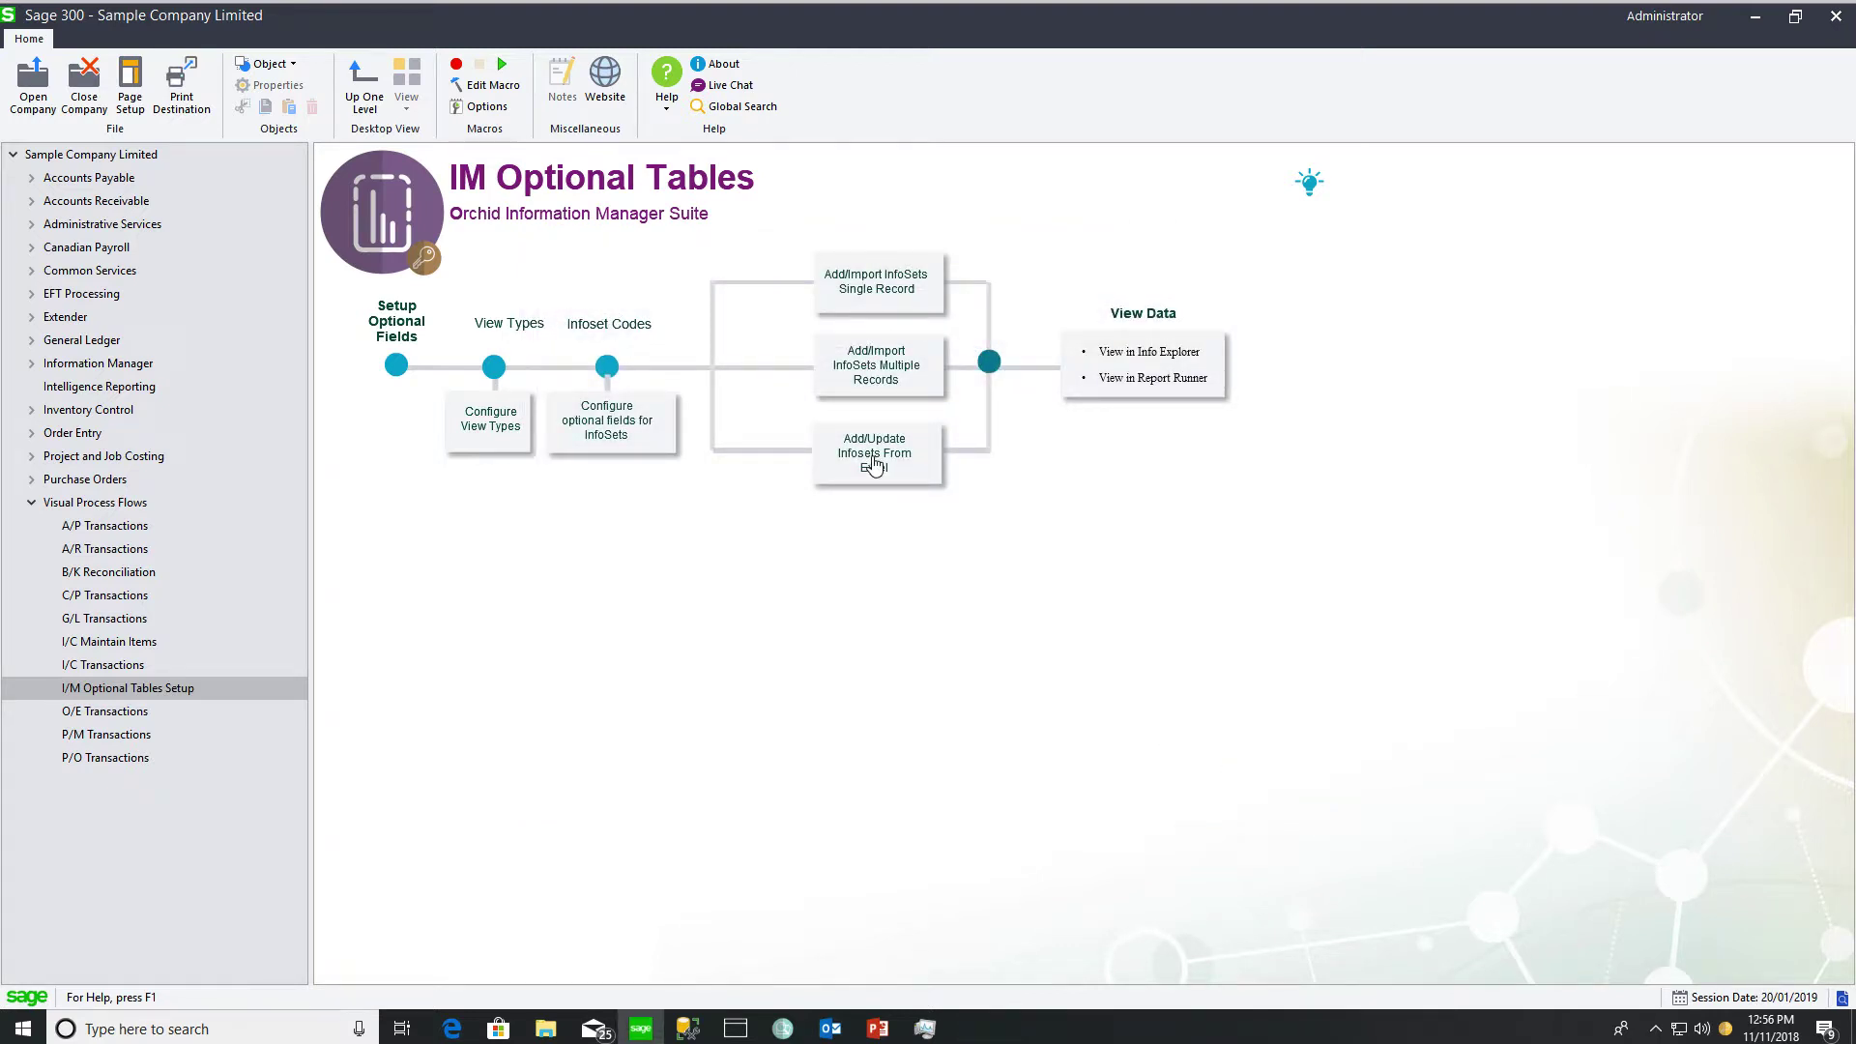
Start adding infosets from Excel, minimize the import/export macro window, and open the Budget Example workbook maximized
{"action": "left_click", "coordinate": [875, 466]}
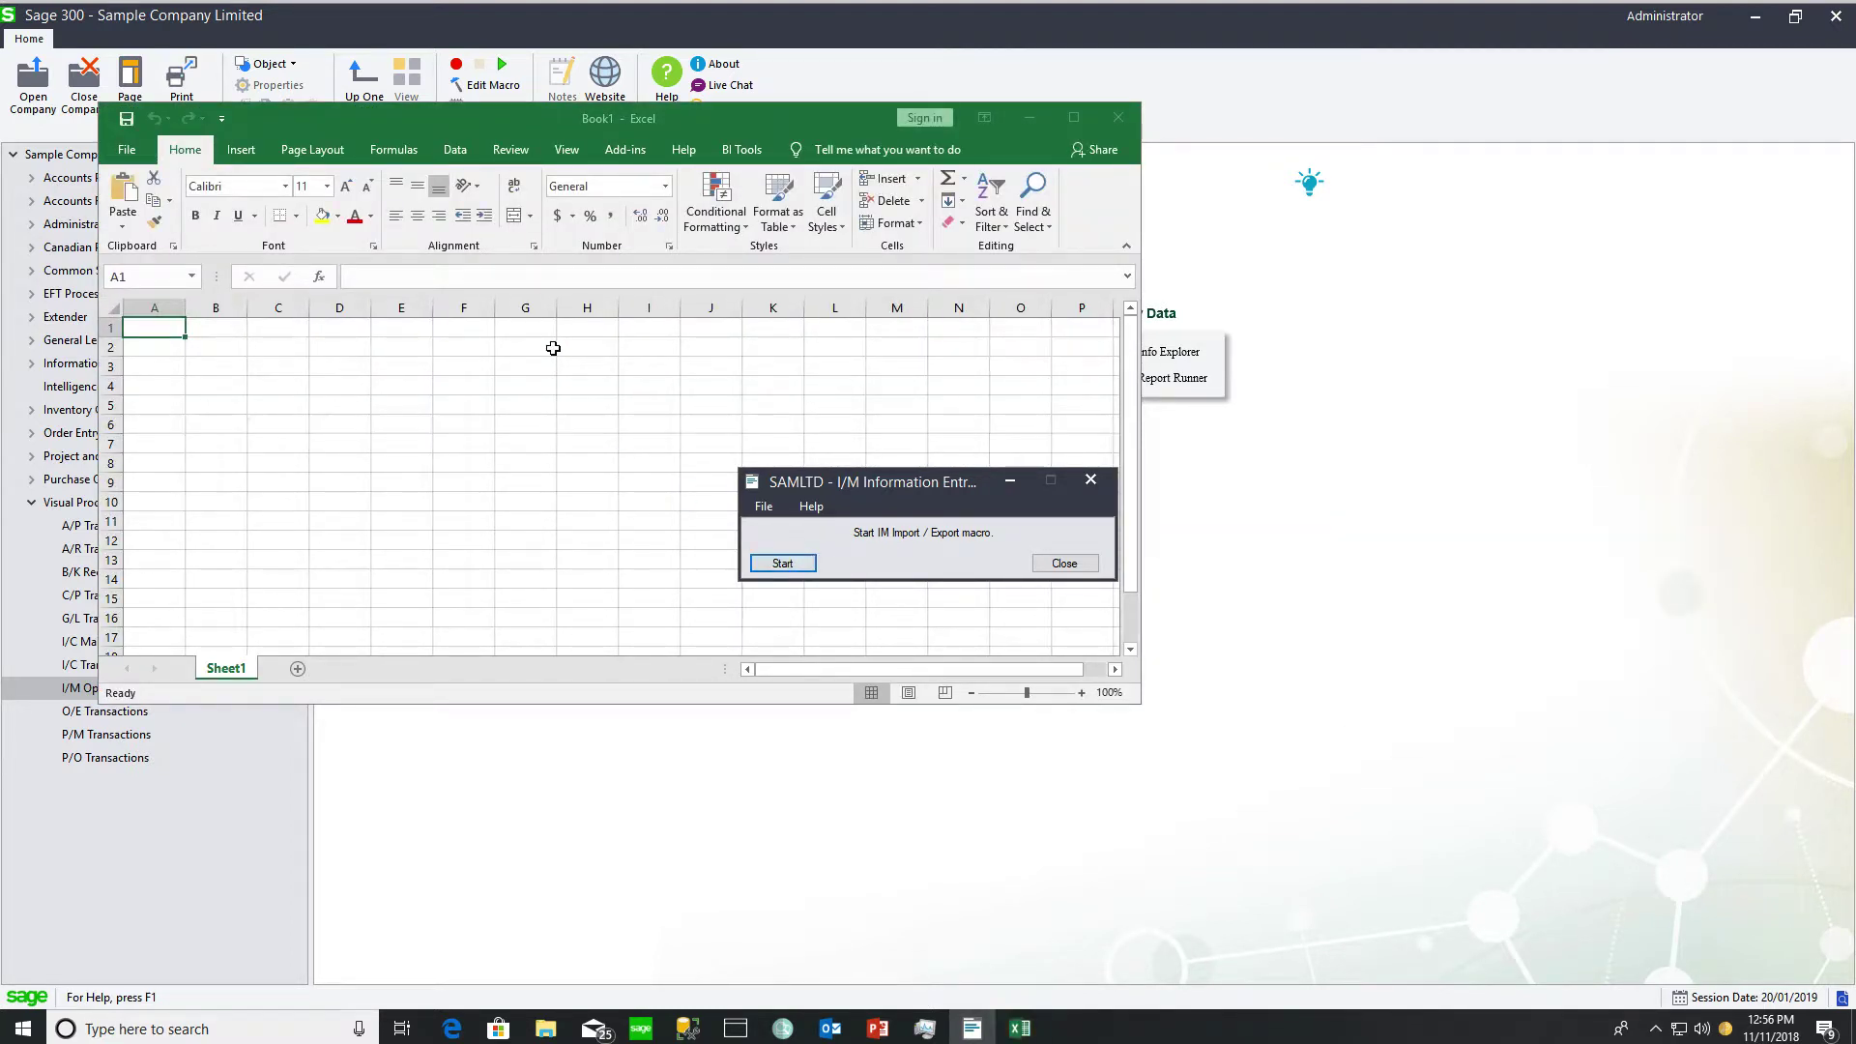
{"action": "left_click", "coordinate": [1013, 479]}
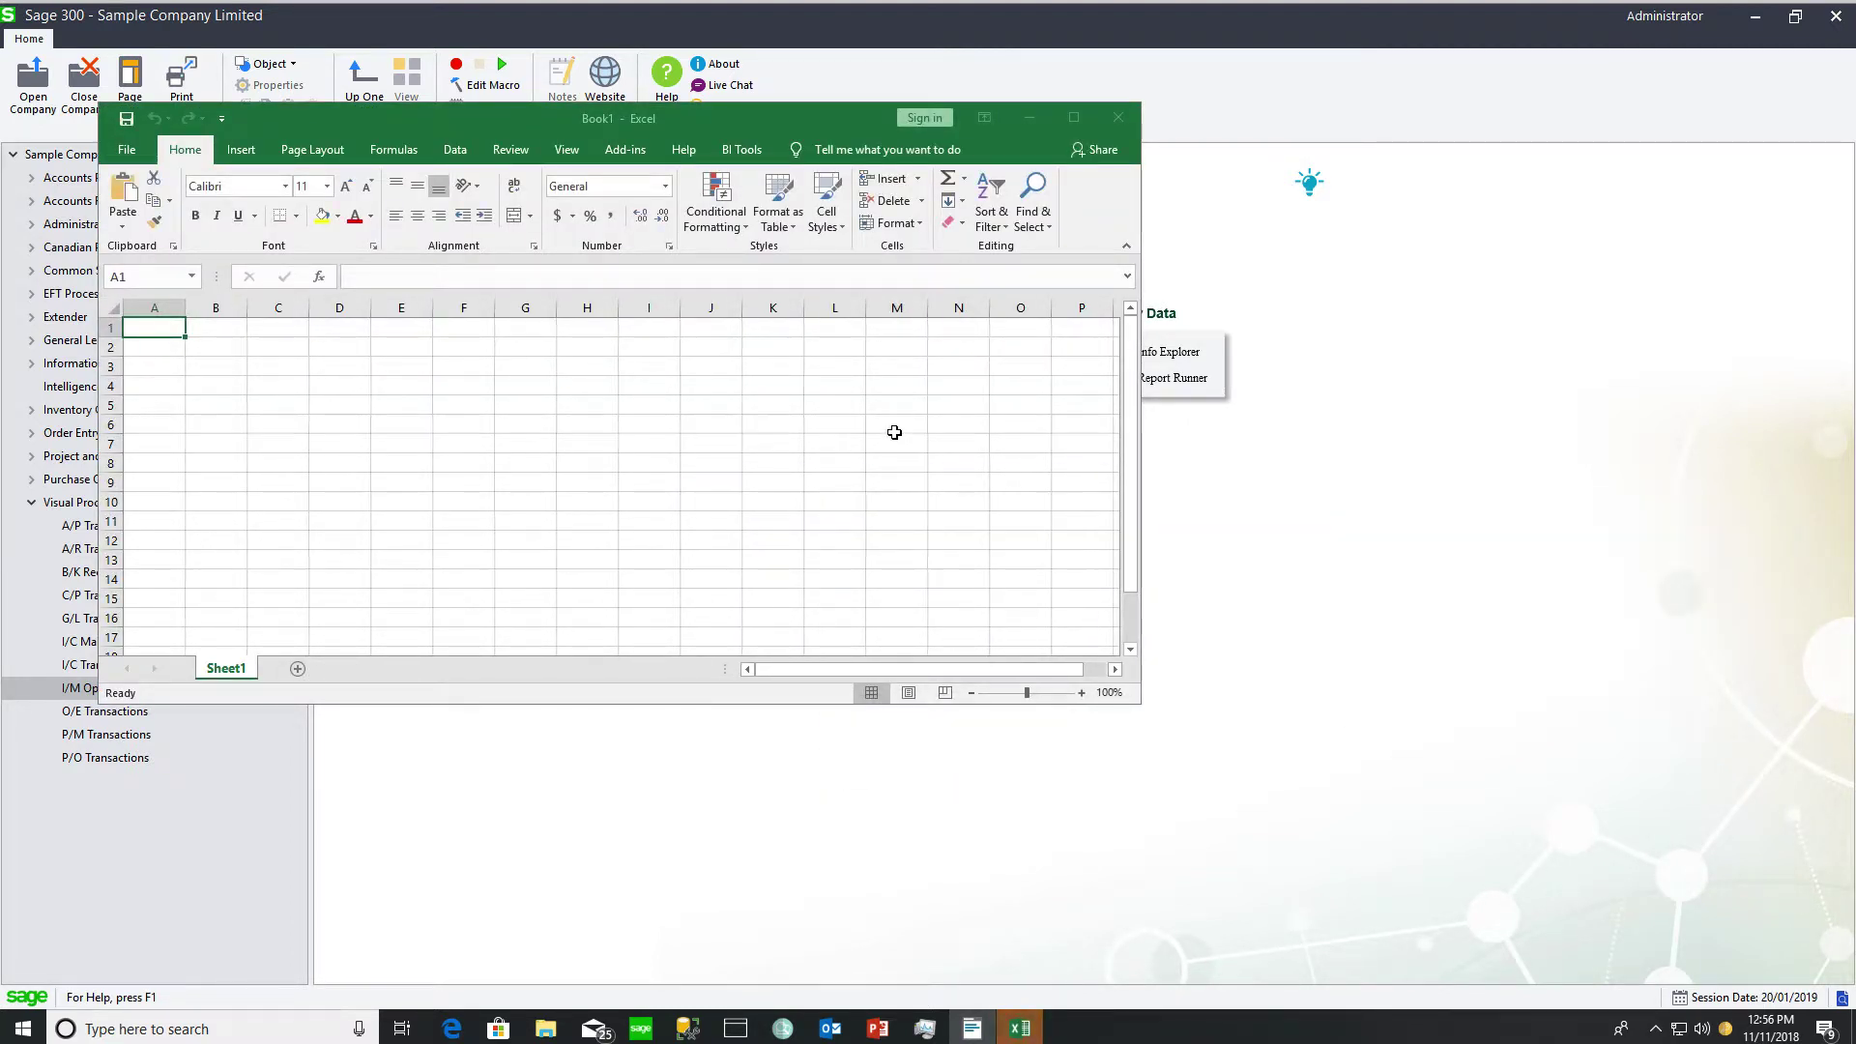
{"action": "left_click", "coordinate": [126, 152]}
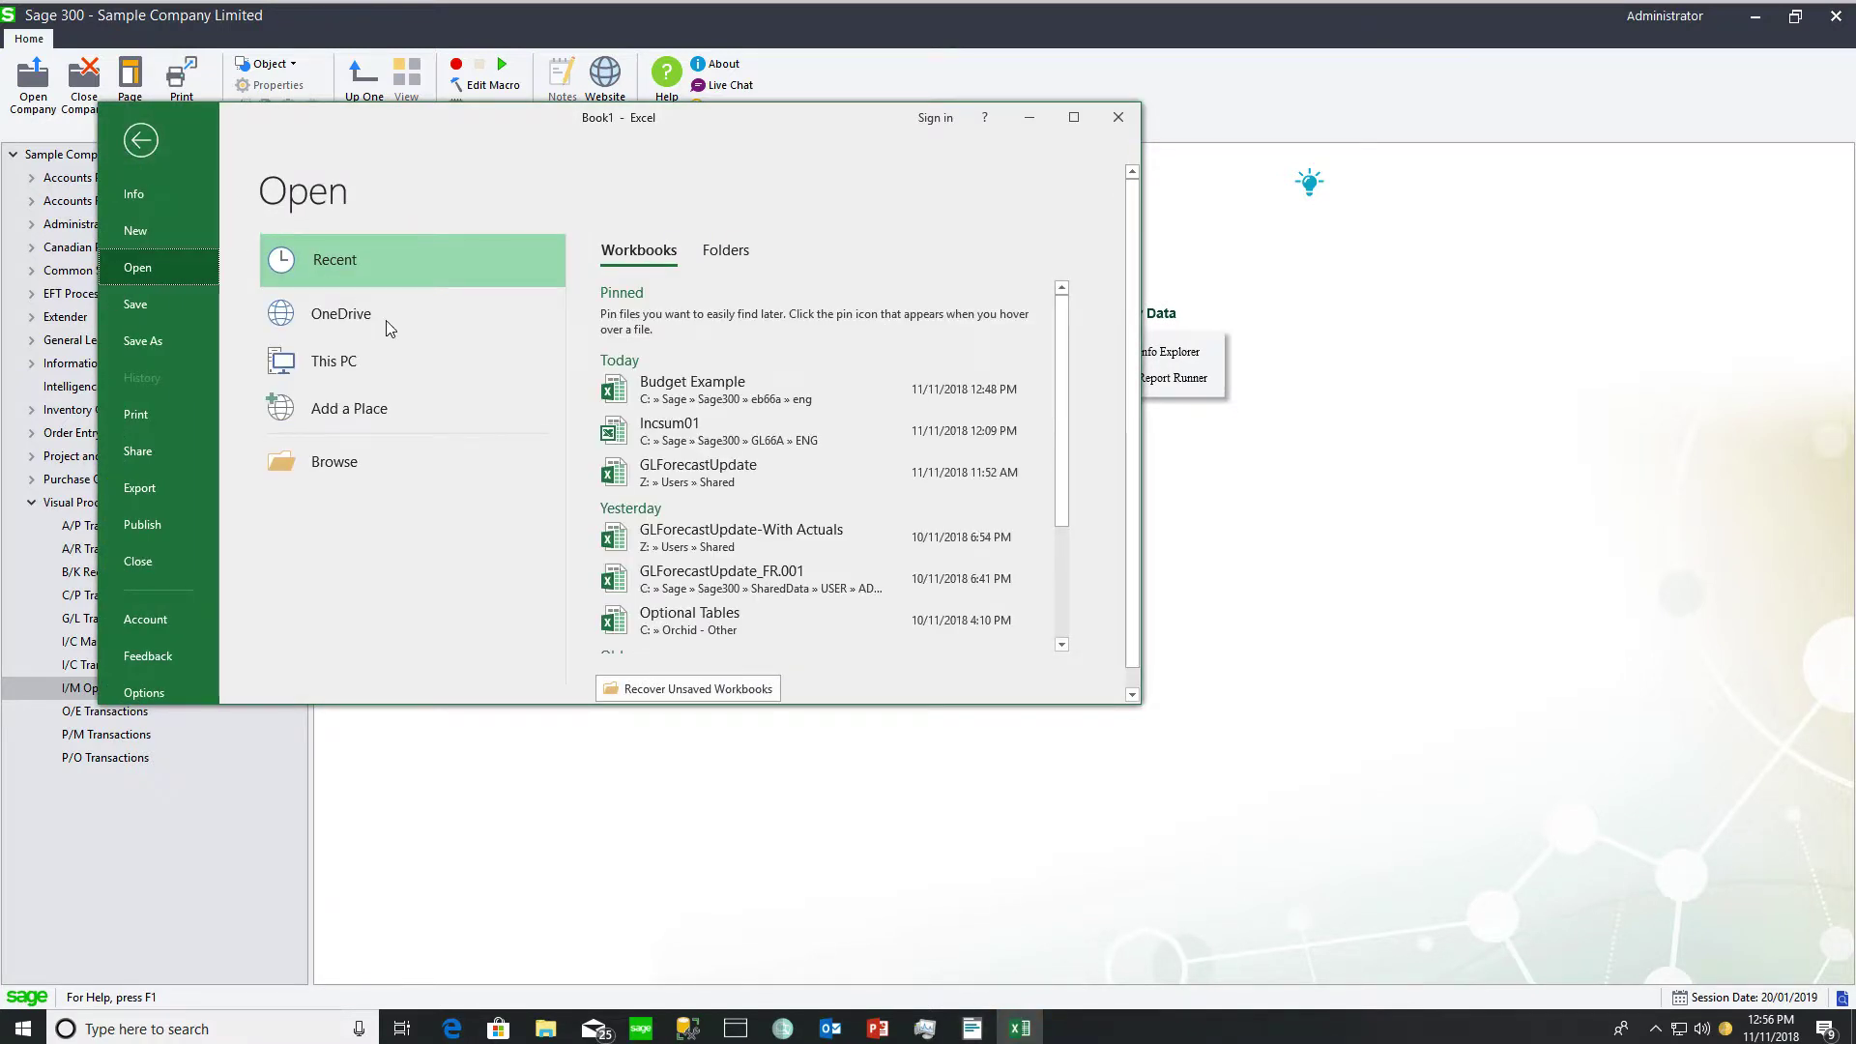
{"action": "left_click", "coordinate": [679, 395]}
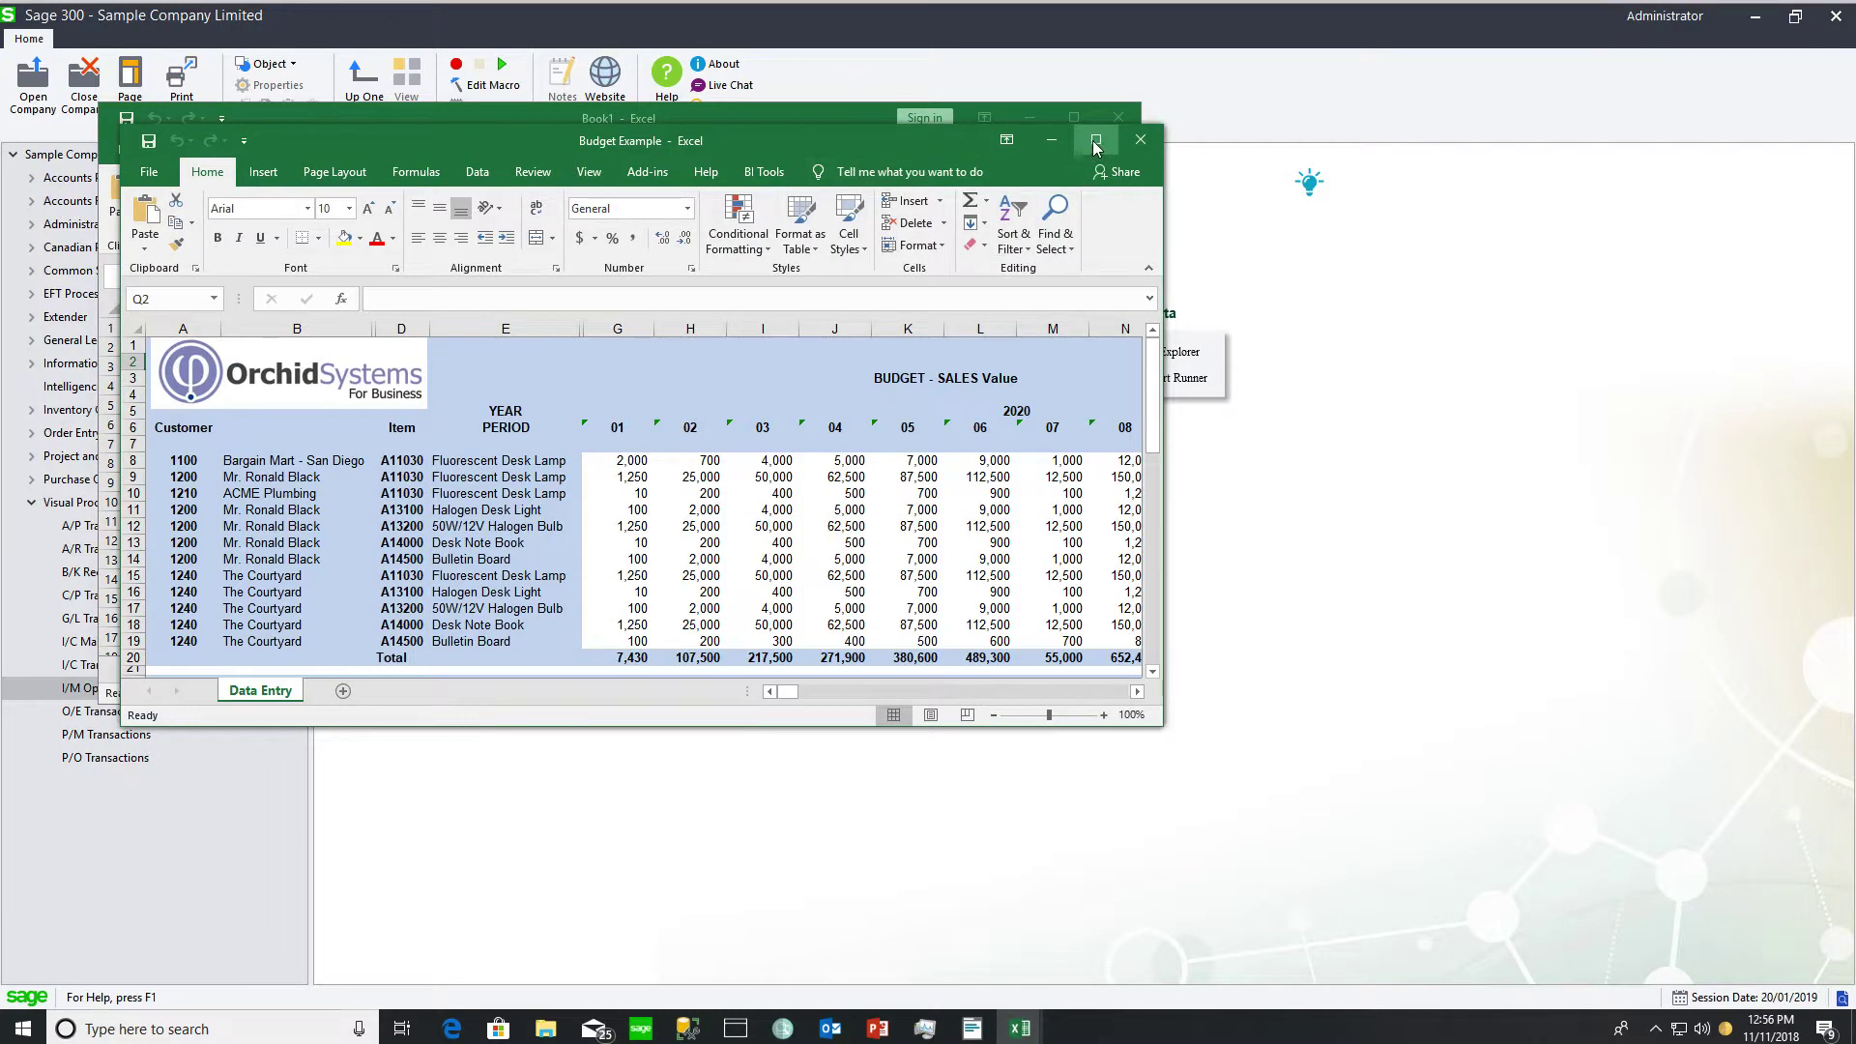
{"action": "left_click", "coordinate": [1095, 142]}
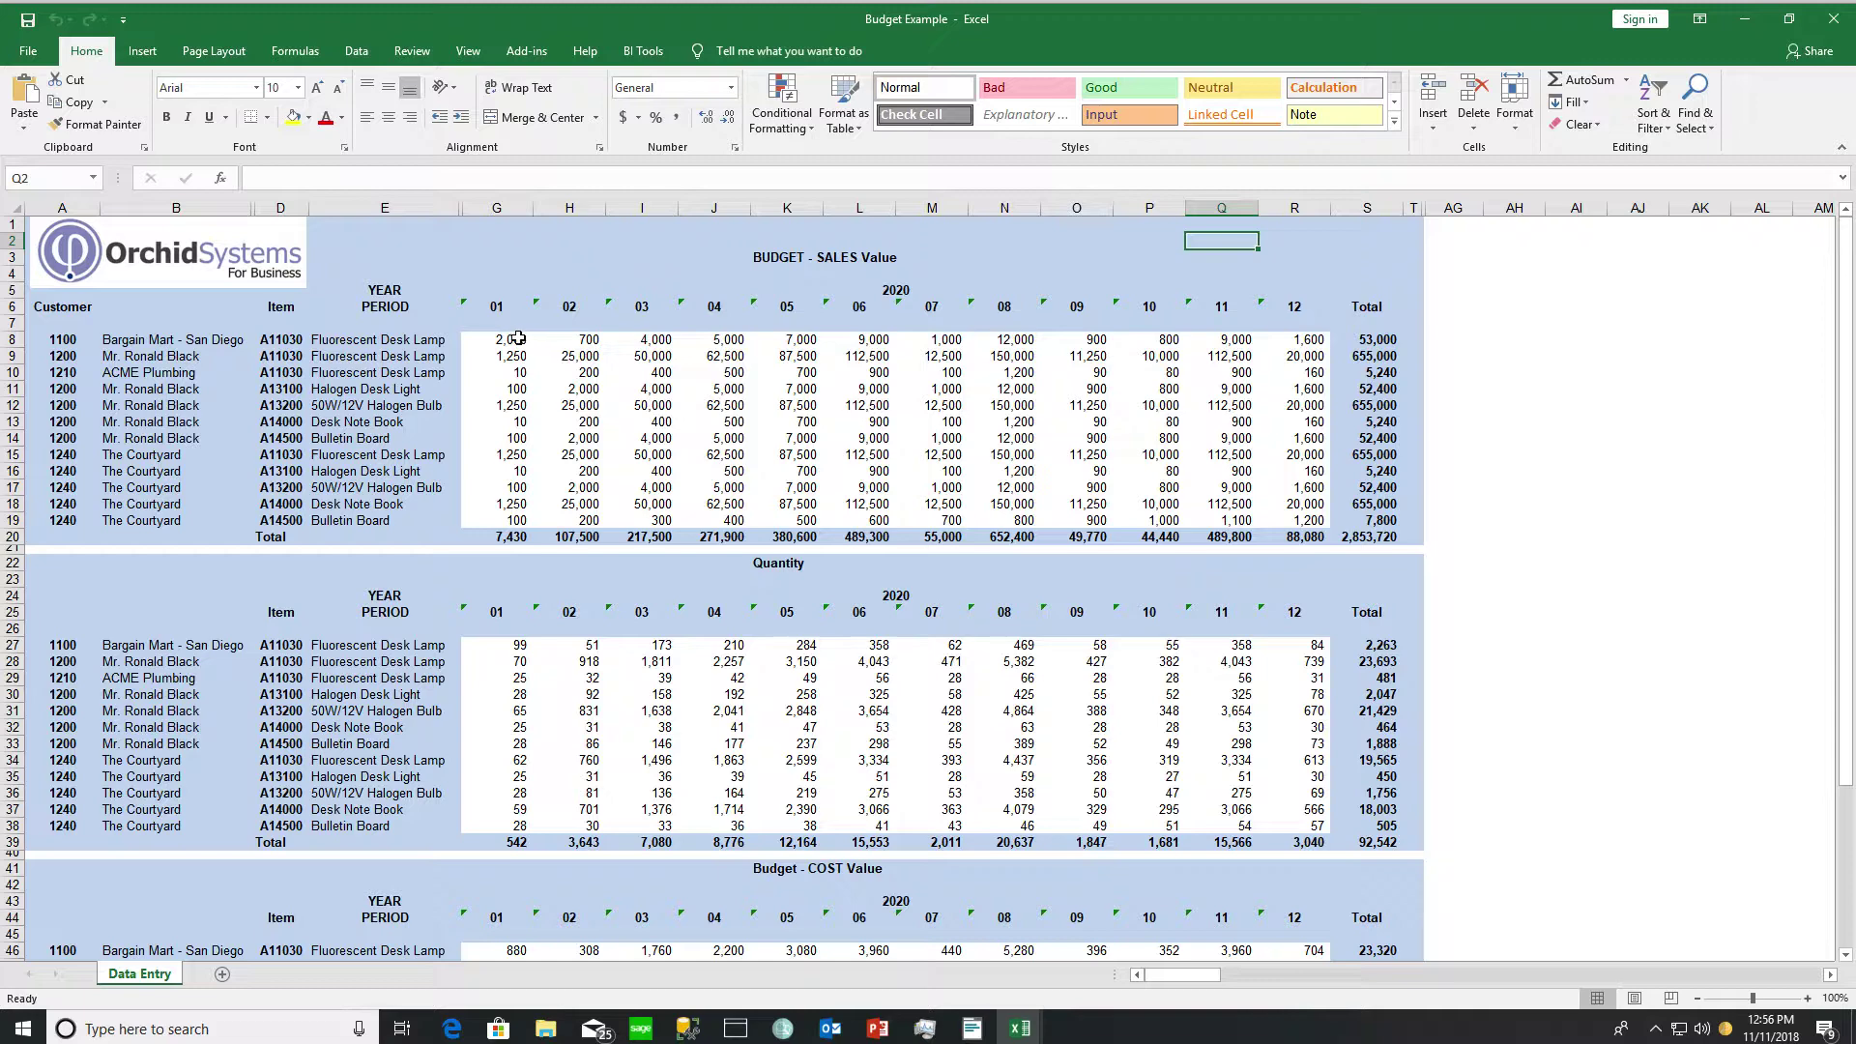
Review the 2020 monthly figures in the template's Sales Value, Quantity and Cost sections
{"action": "left_click_drag", "start_coordinate": [512, 339], "coordinate": [1294, 518]}
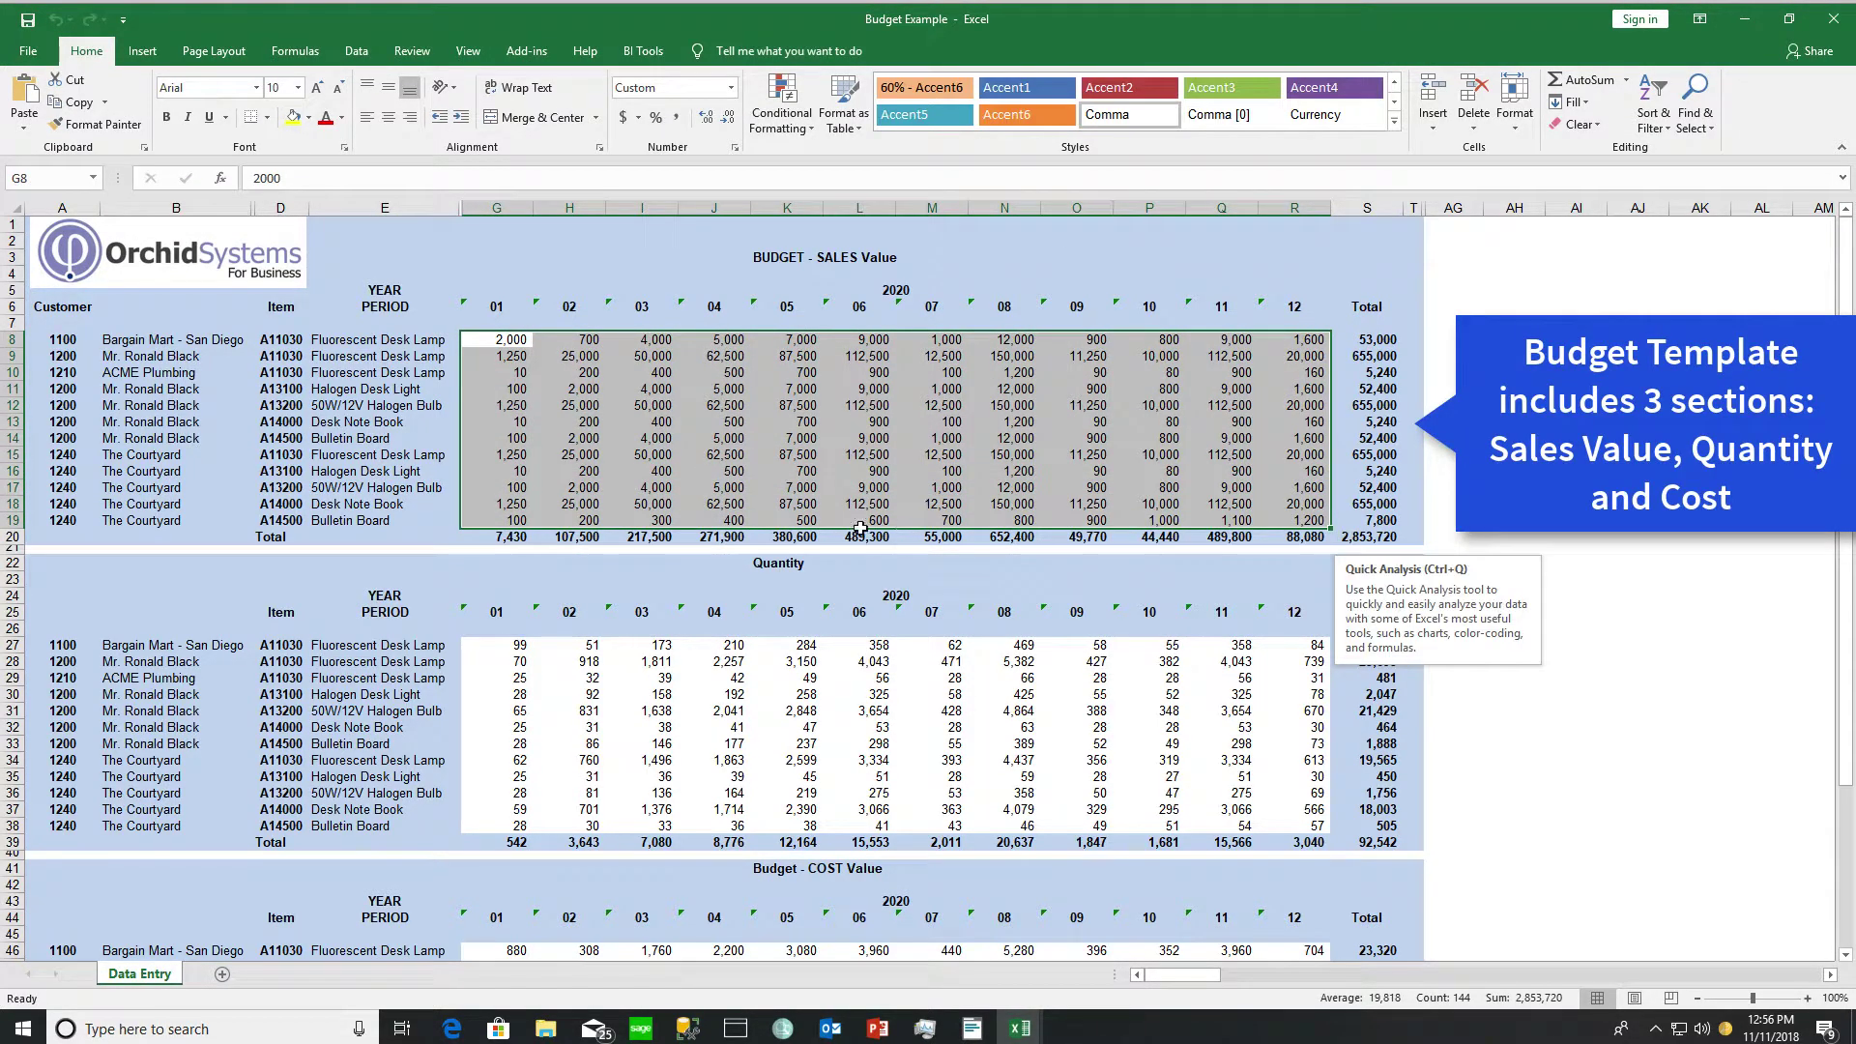
{"action": "left_click_drag", "start_coordinate": [506, 650], "coordinate": [1304, 825]}
{"action": "scroll", "coordinate": [1304, 825], "scroll_direction": "down", "scroll_amount": 2}
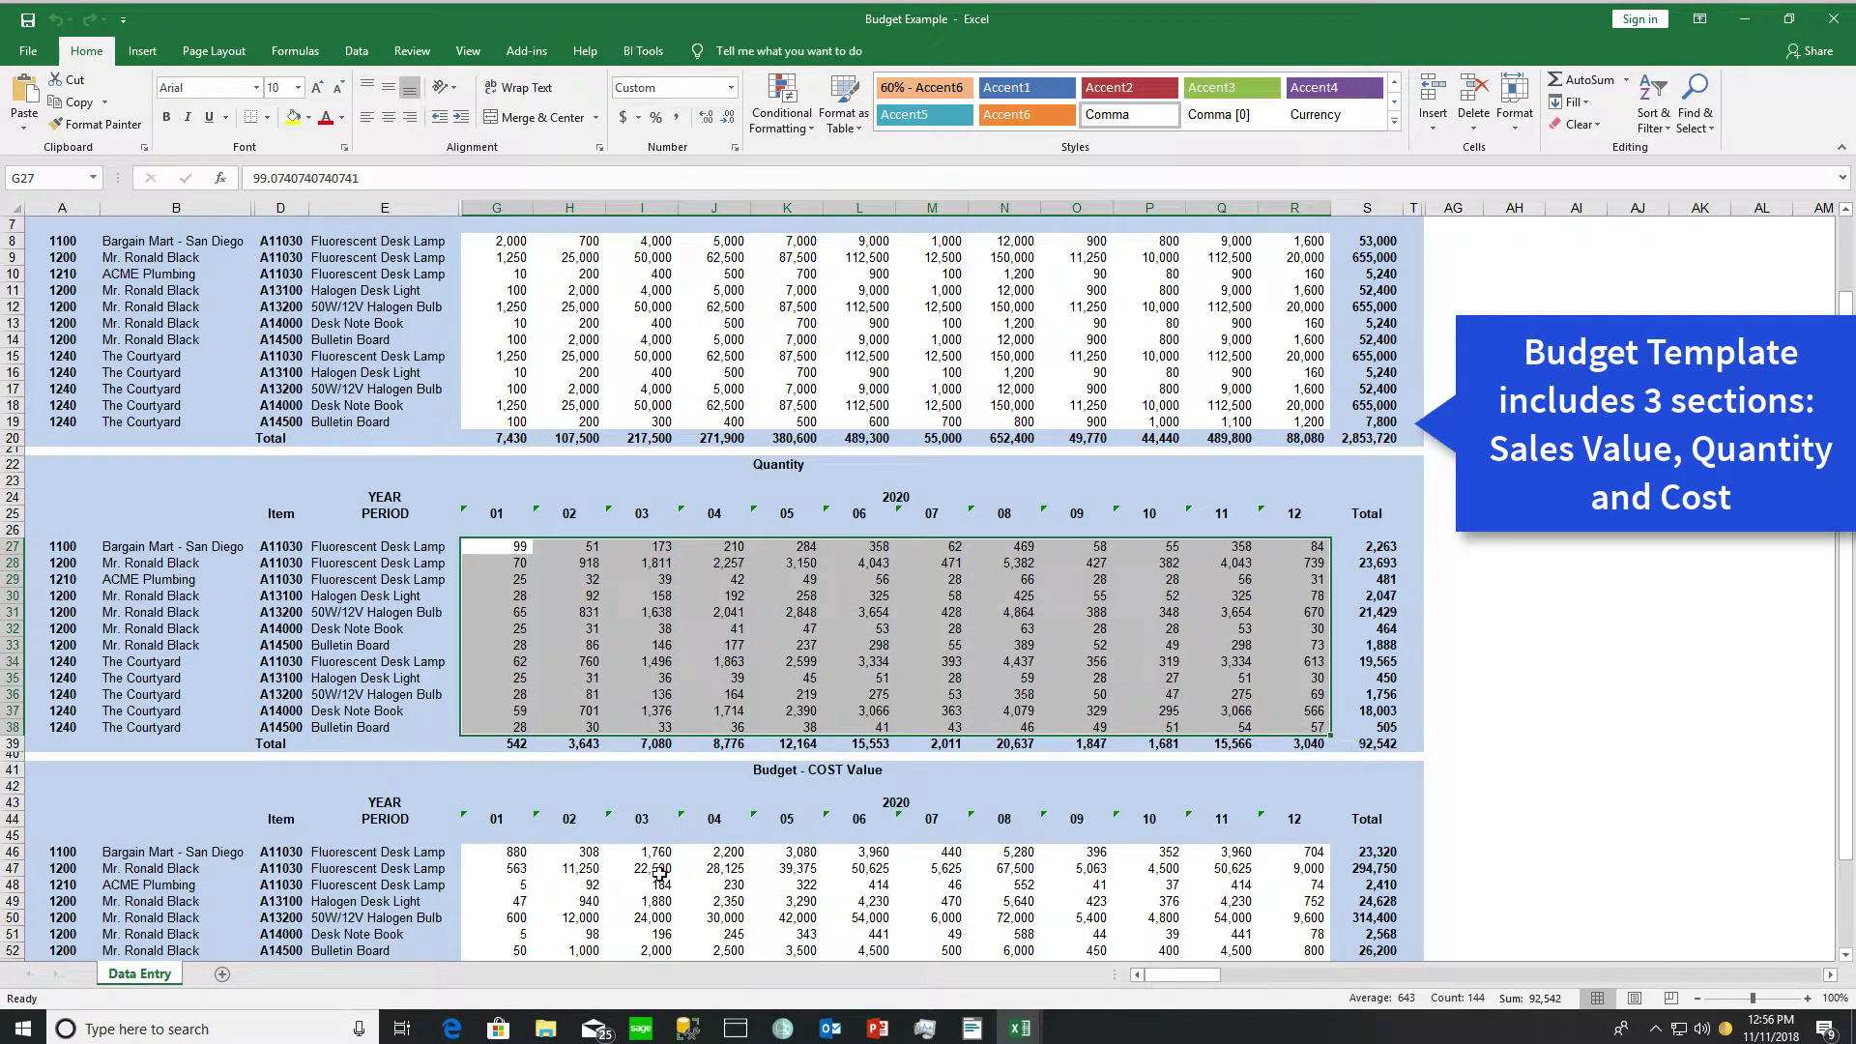
{"action": "left_click_drag", "start_coordinate": [485, 855], "coordinate": [1287, 945]}
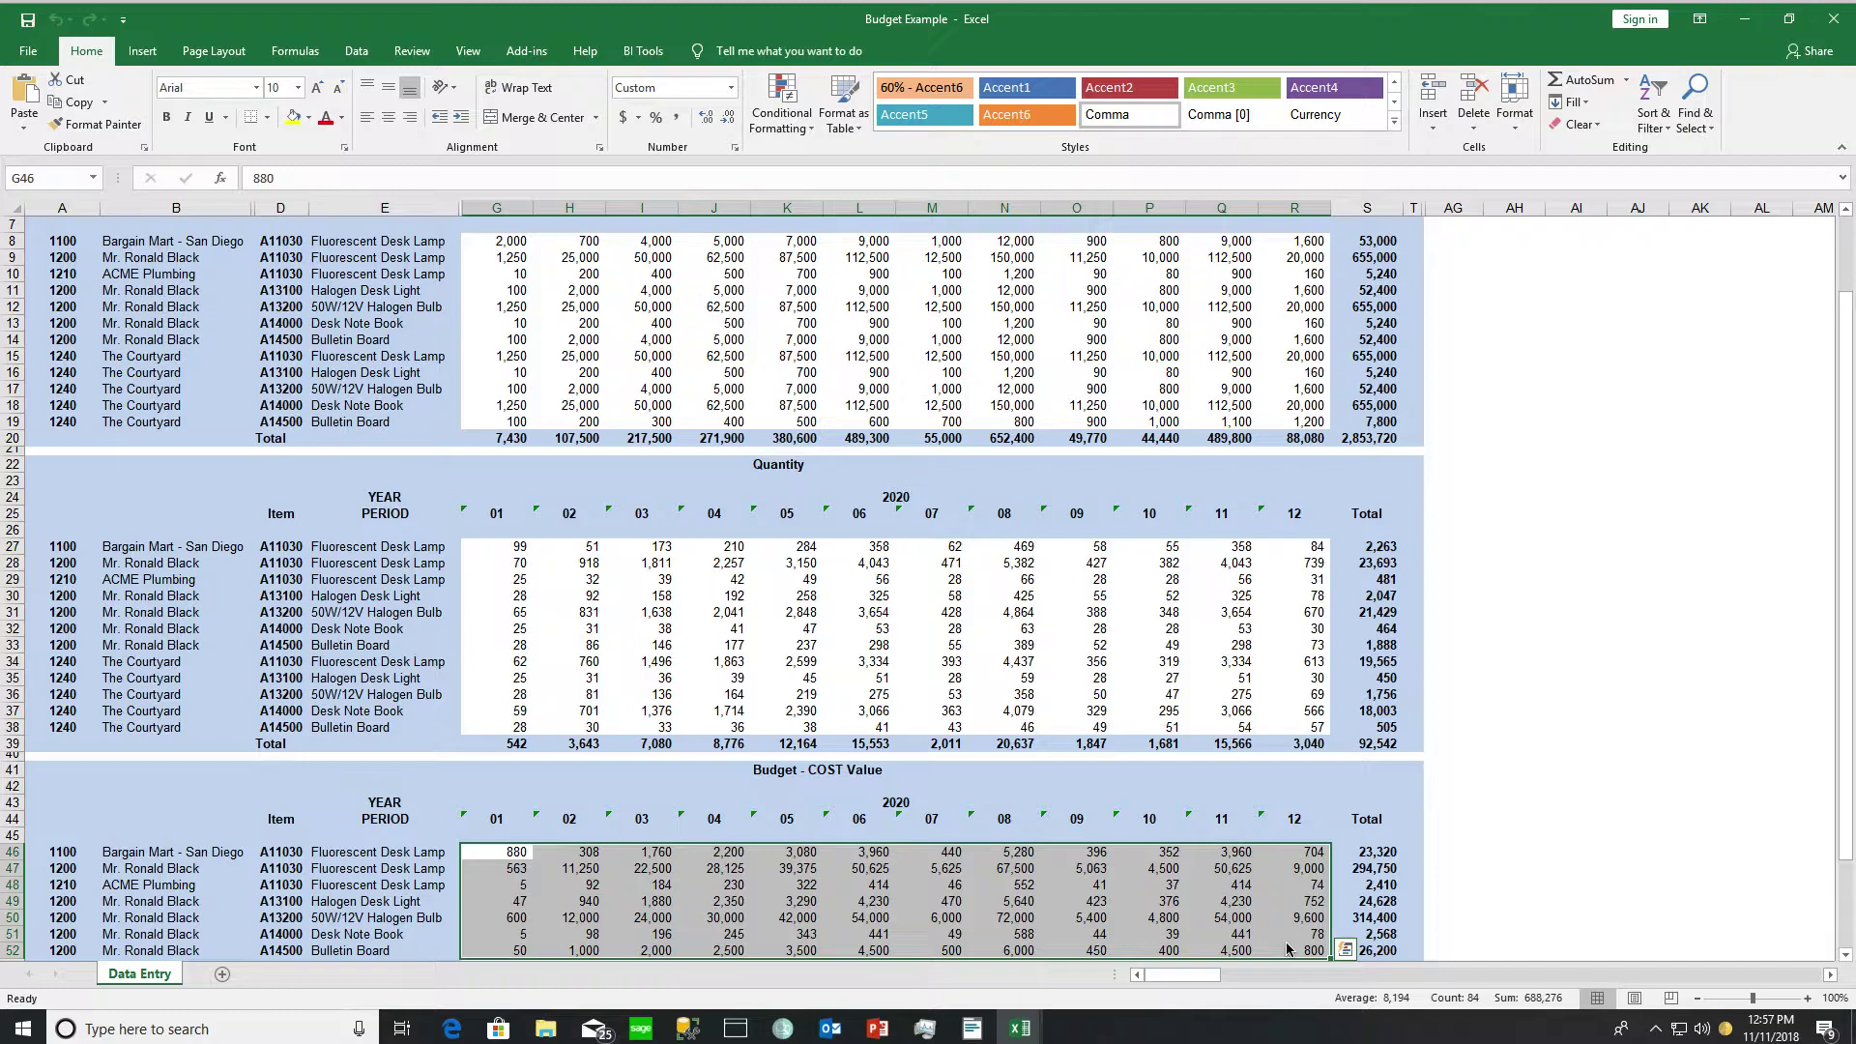
{"action": "scroll", "coordinate": [1287, 949], "scroll_direction": "up", "scroll_amount": 2}
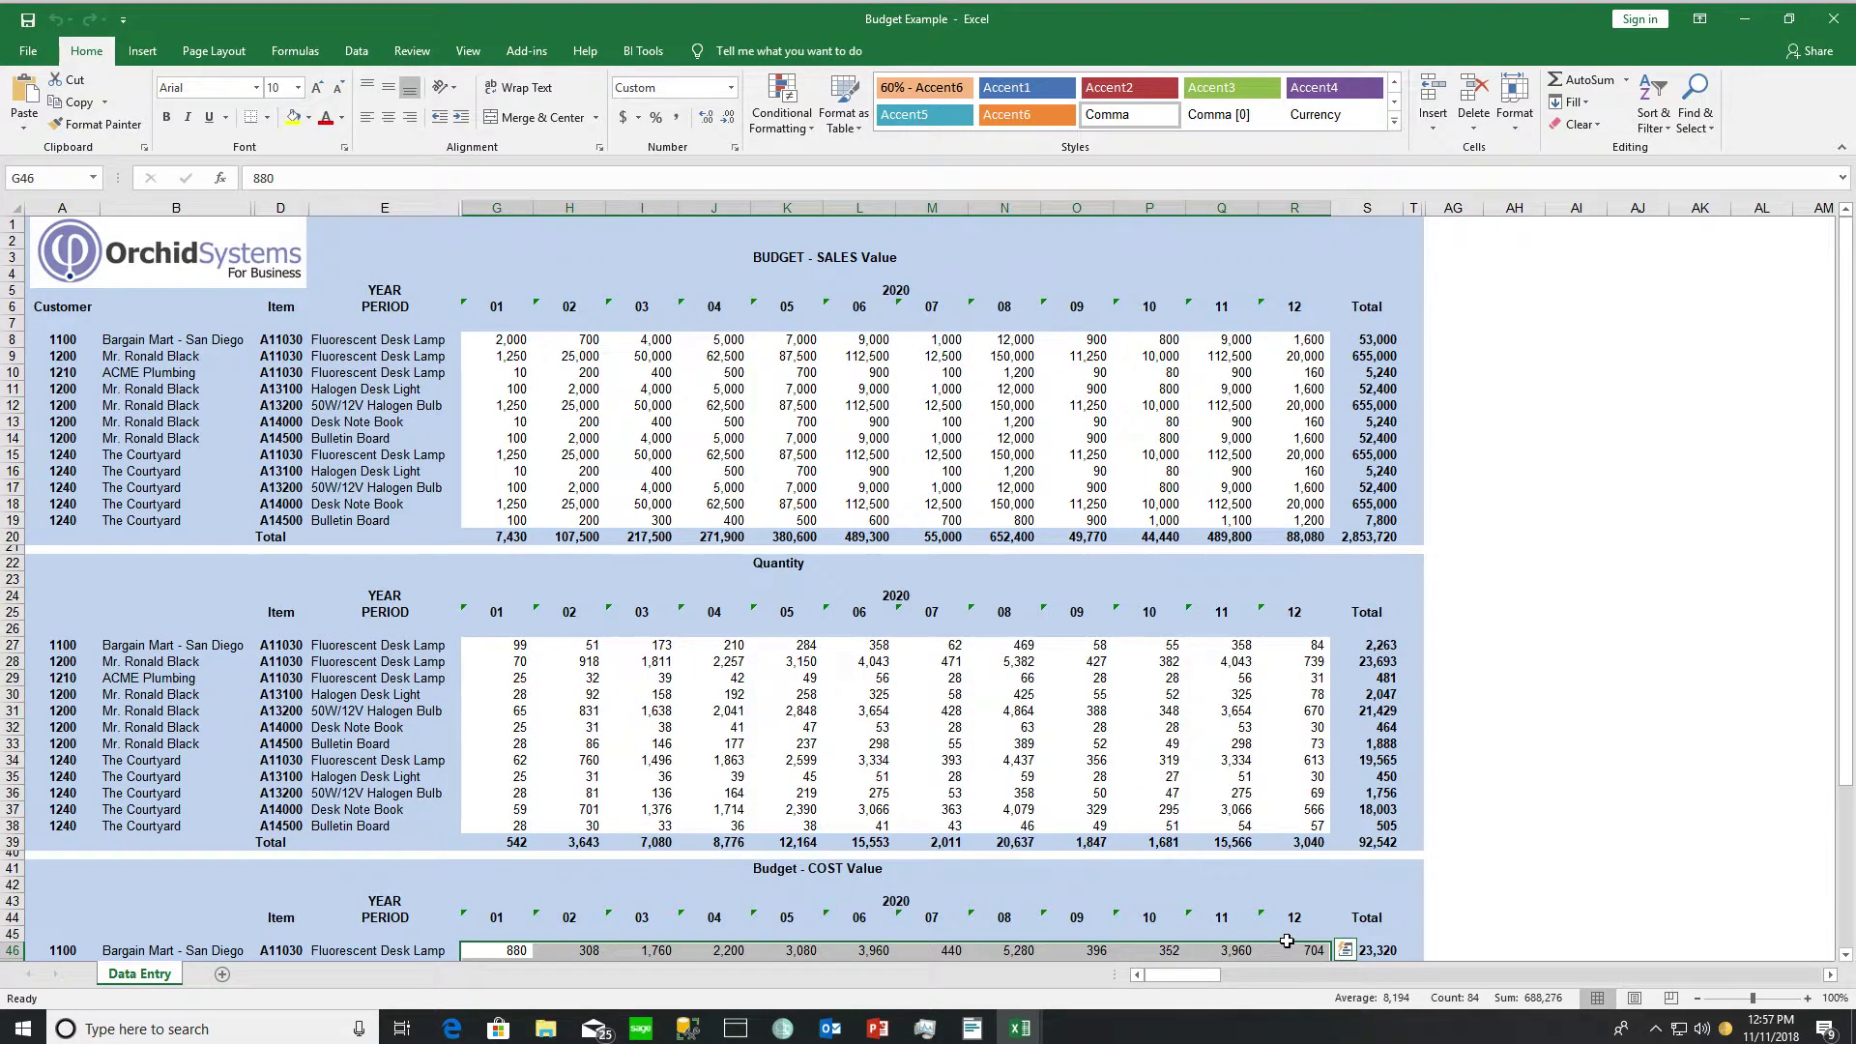
Unhide the columns between T and AG on the Data Entry sheet
{"action": "left_click_drag", "start_coordinate": [1414, 208], "coordinate": [1453, 208]}
{"action": "right_click", "coordinate": [1453, 207]}
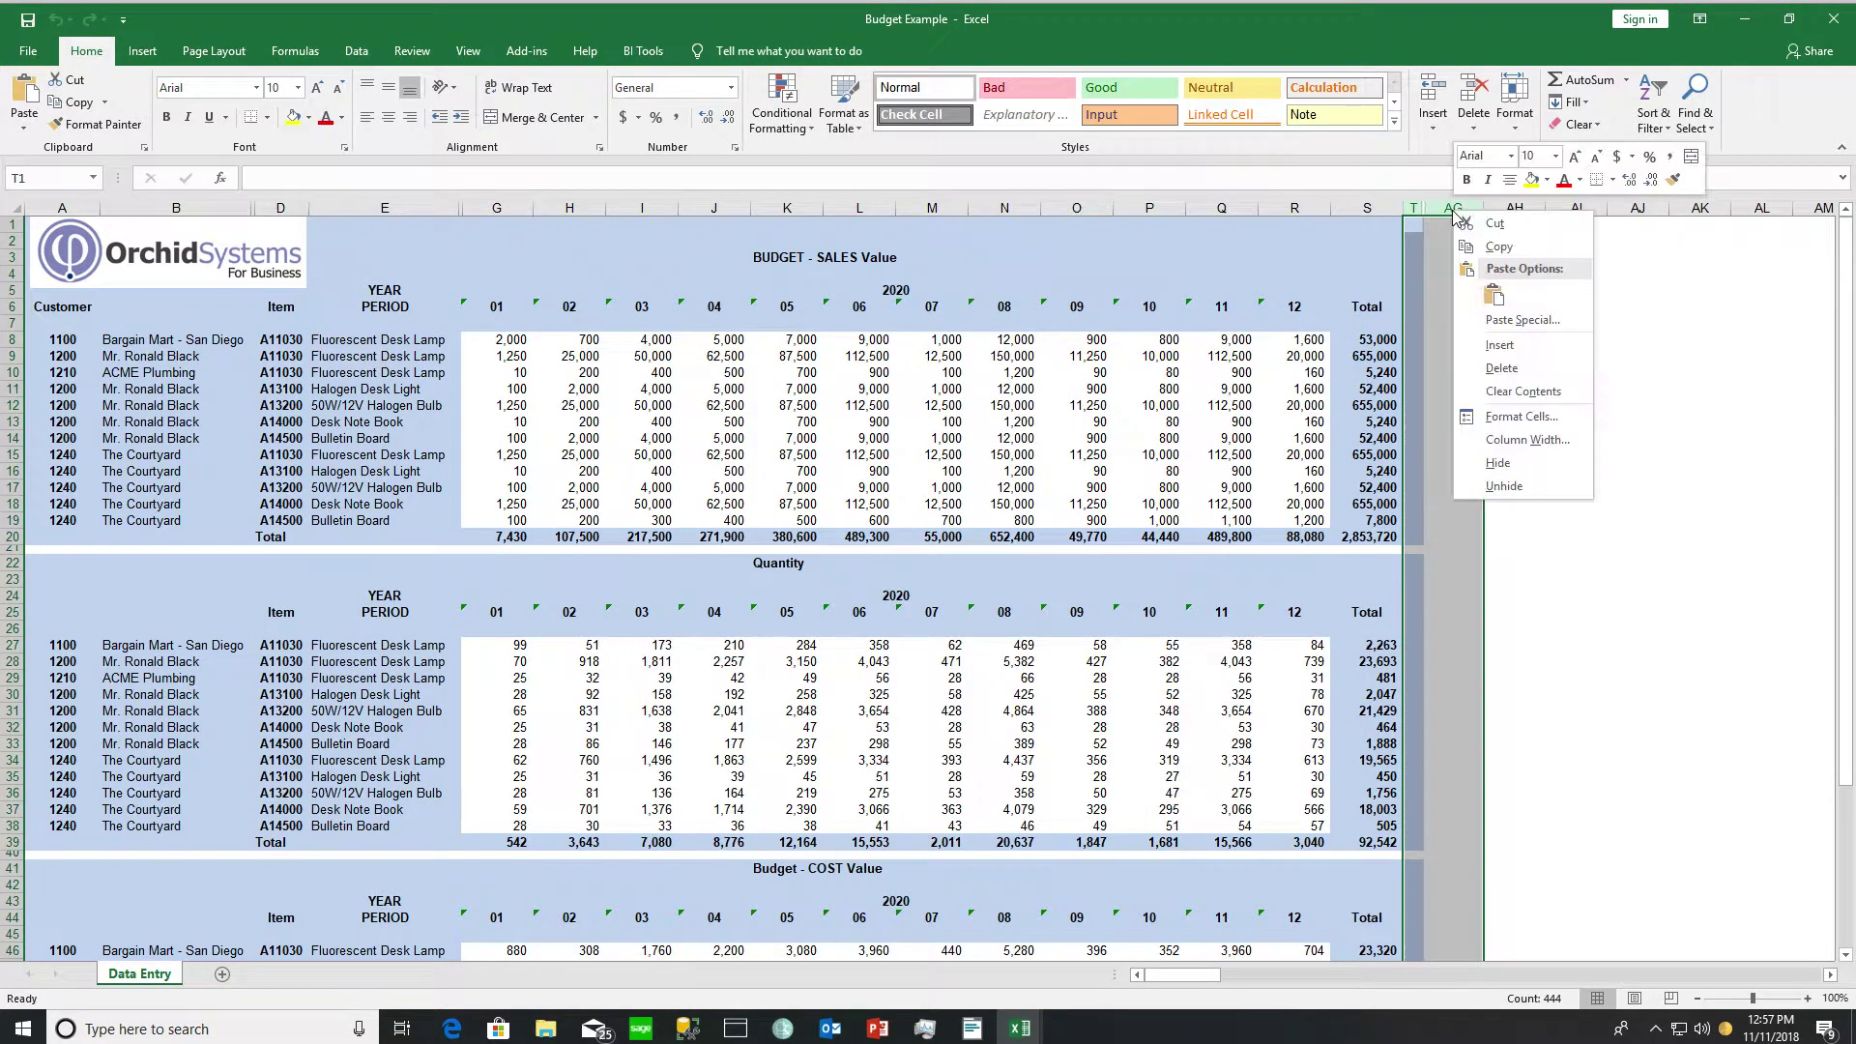
{"action": "left_click", "coordinate": [1505, 487]}
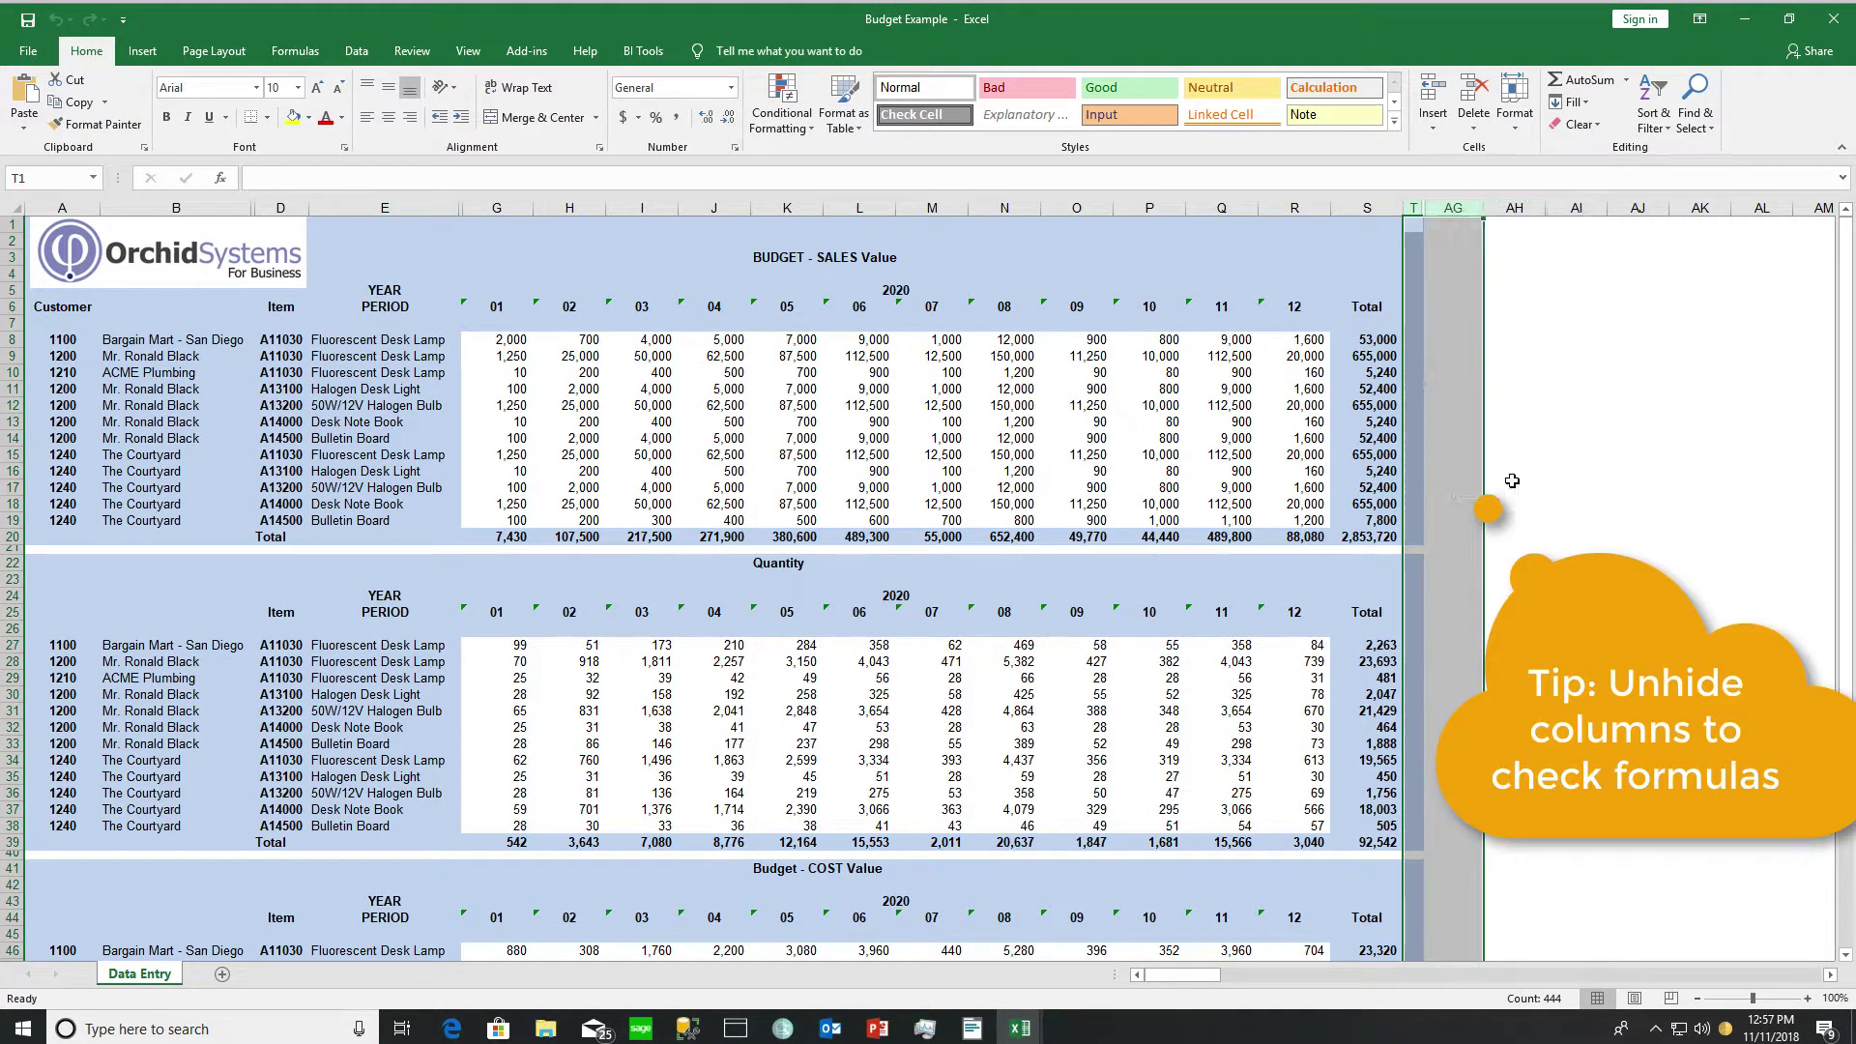
Examine the eb formulas in U8, U27 and U46 and the cells they reference for budget value, quantity and cost
{"action": "left_click", "coordinate": [1474, 339]}
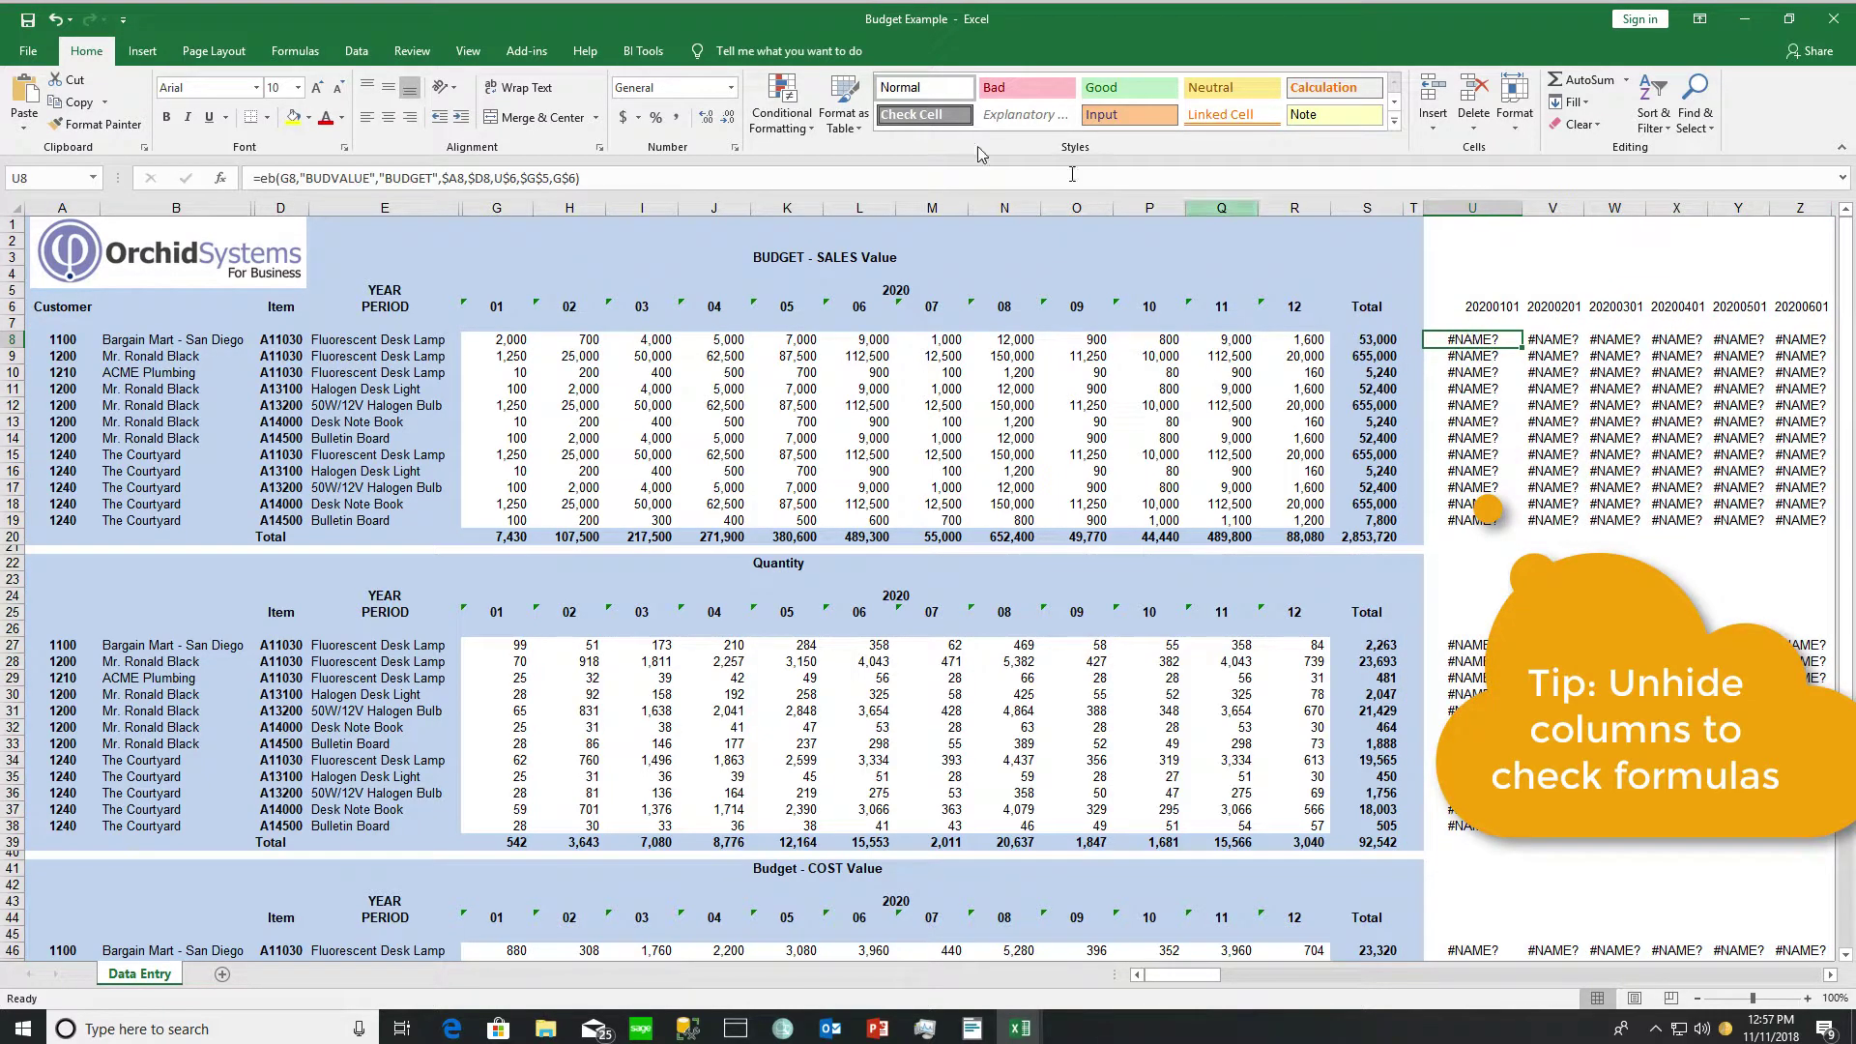
{"action": "left_click", "coordinate": [593, 177]}
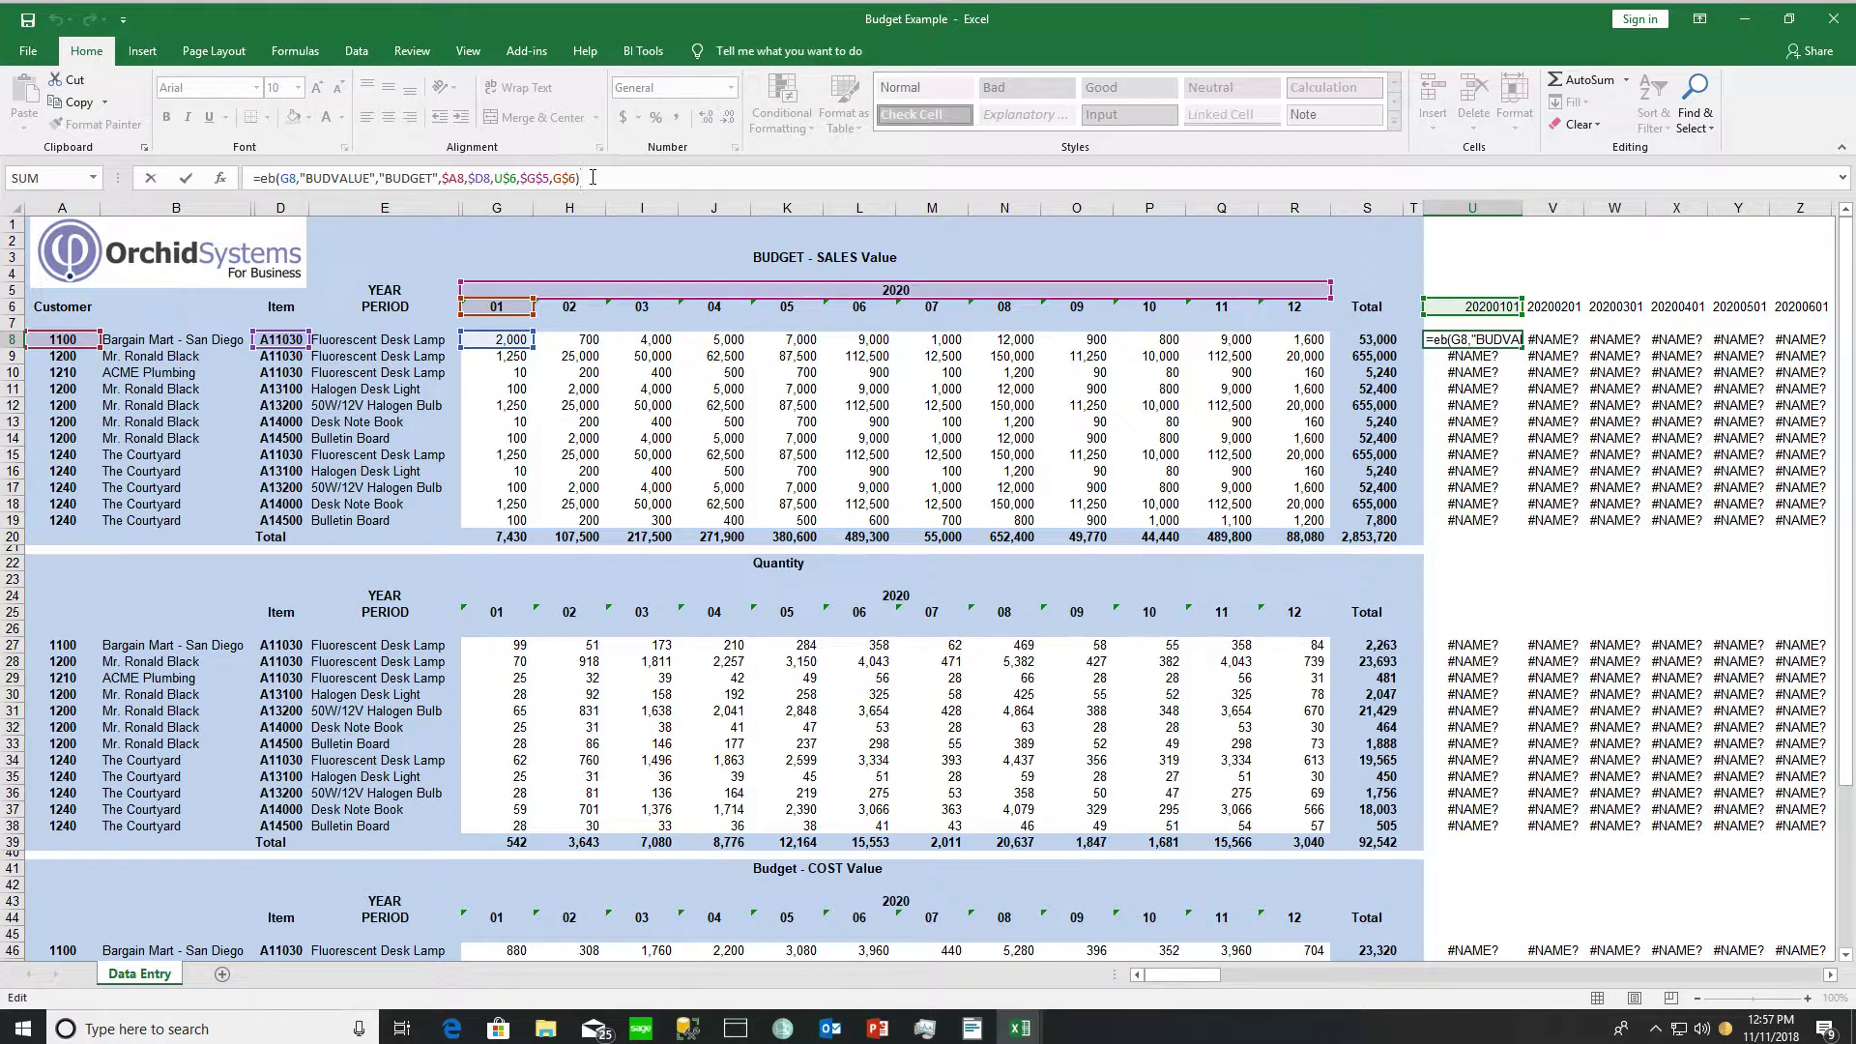
{"action": "key", "text": "Return"}
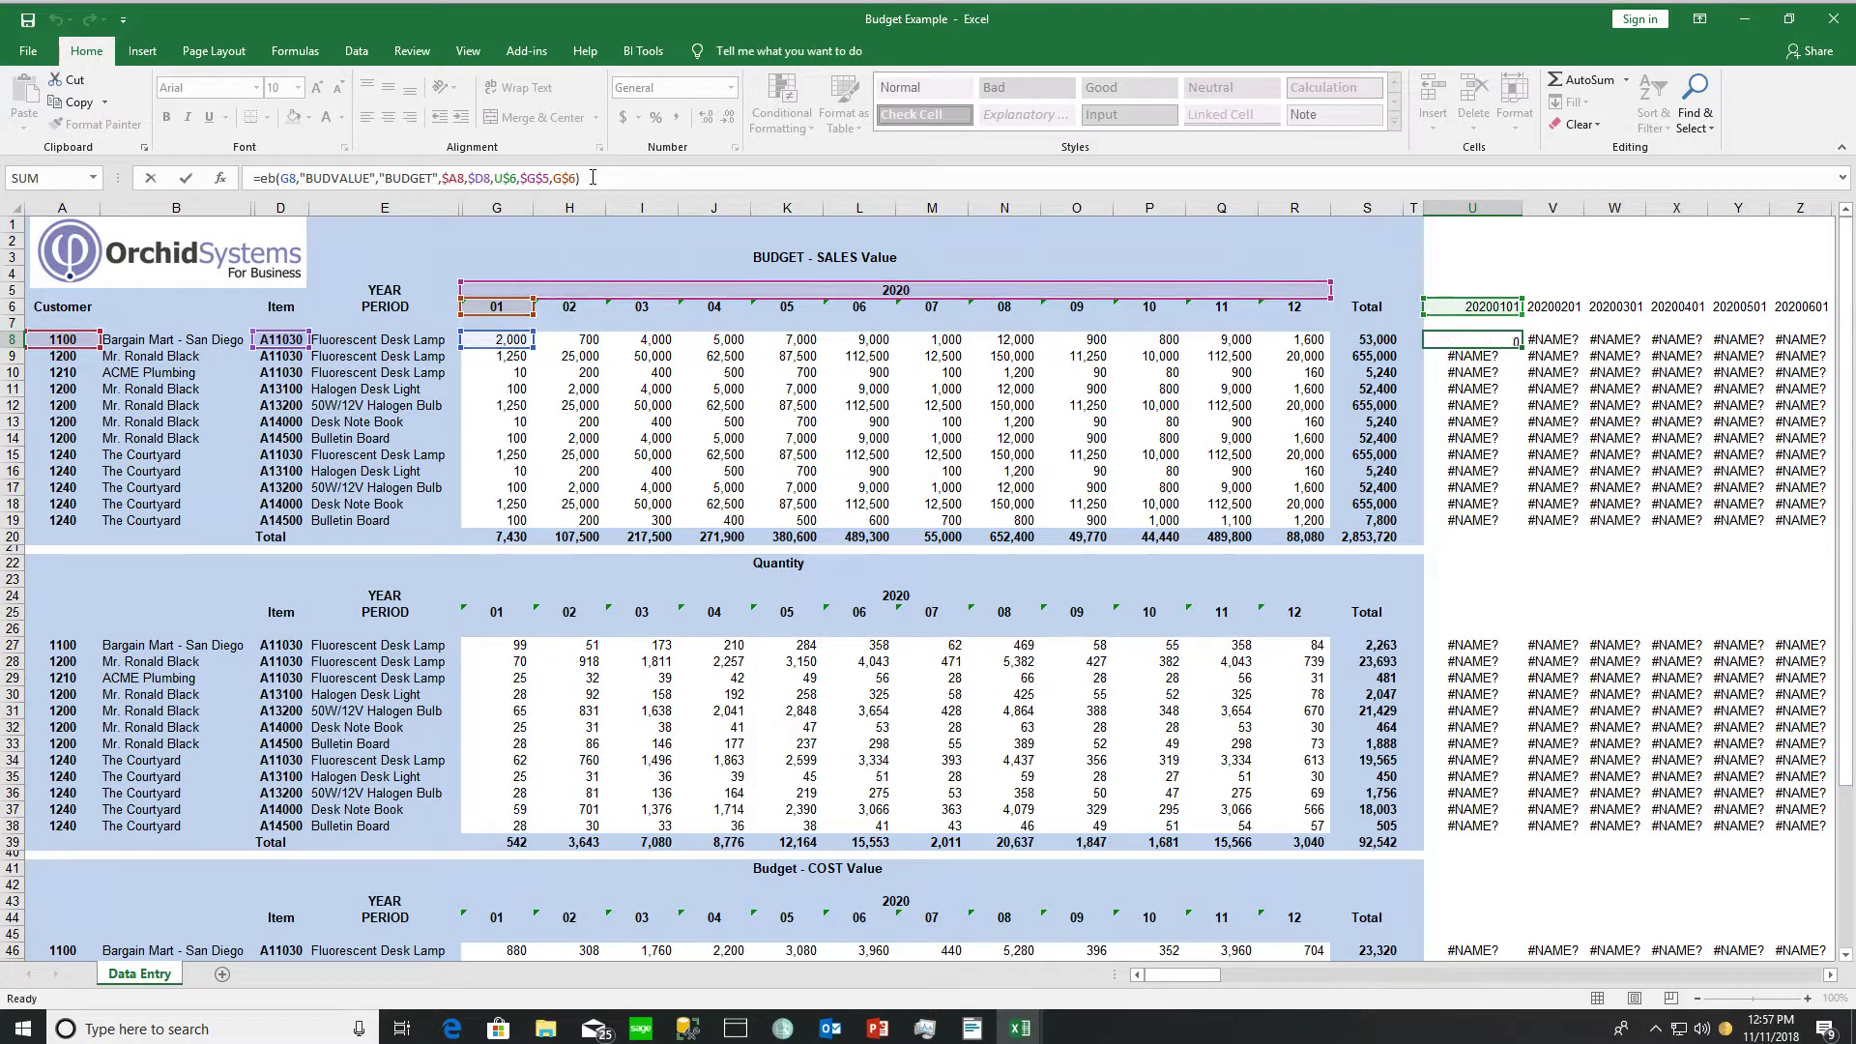
{"action": "left_click", "coordinate": [1480, 640]}
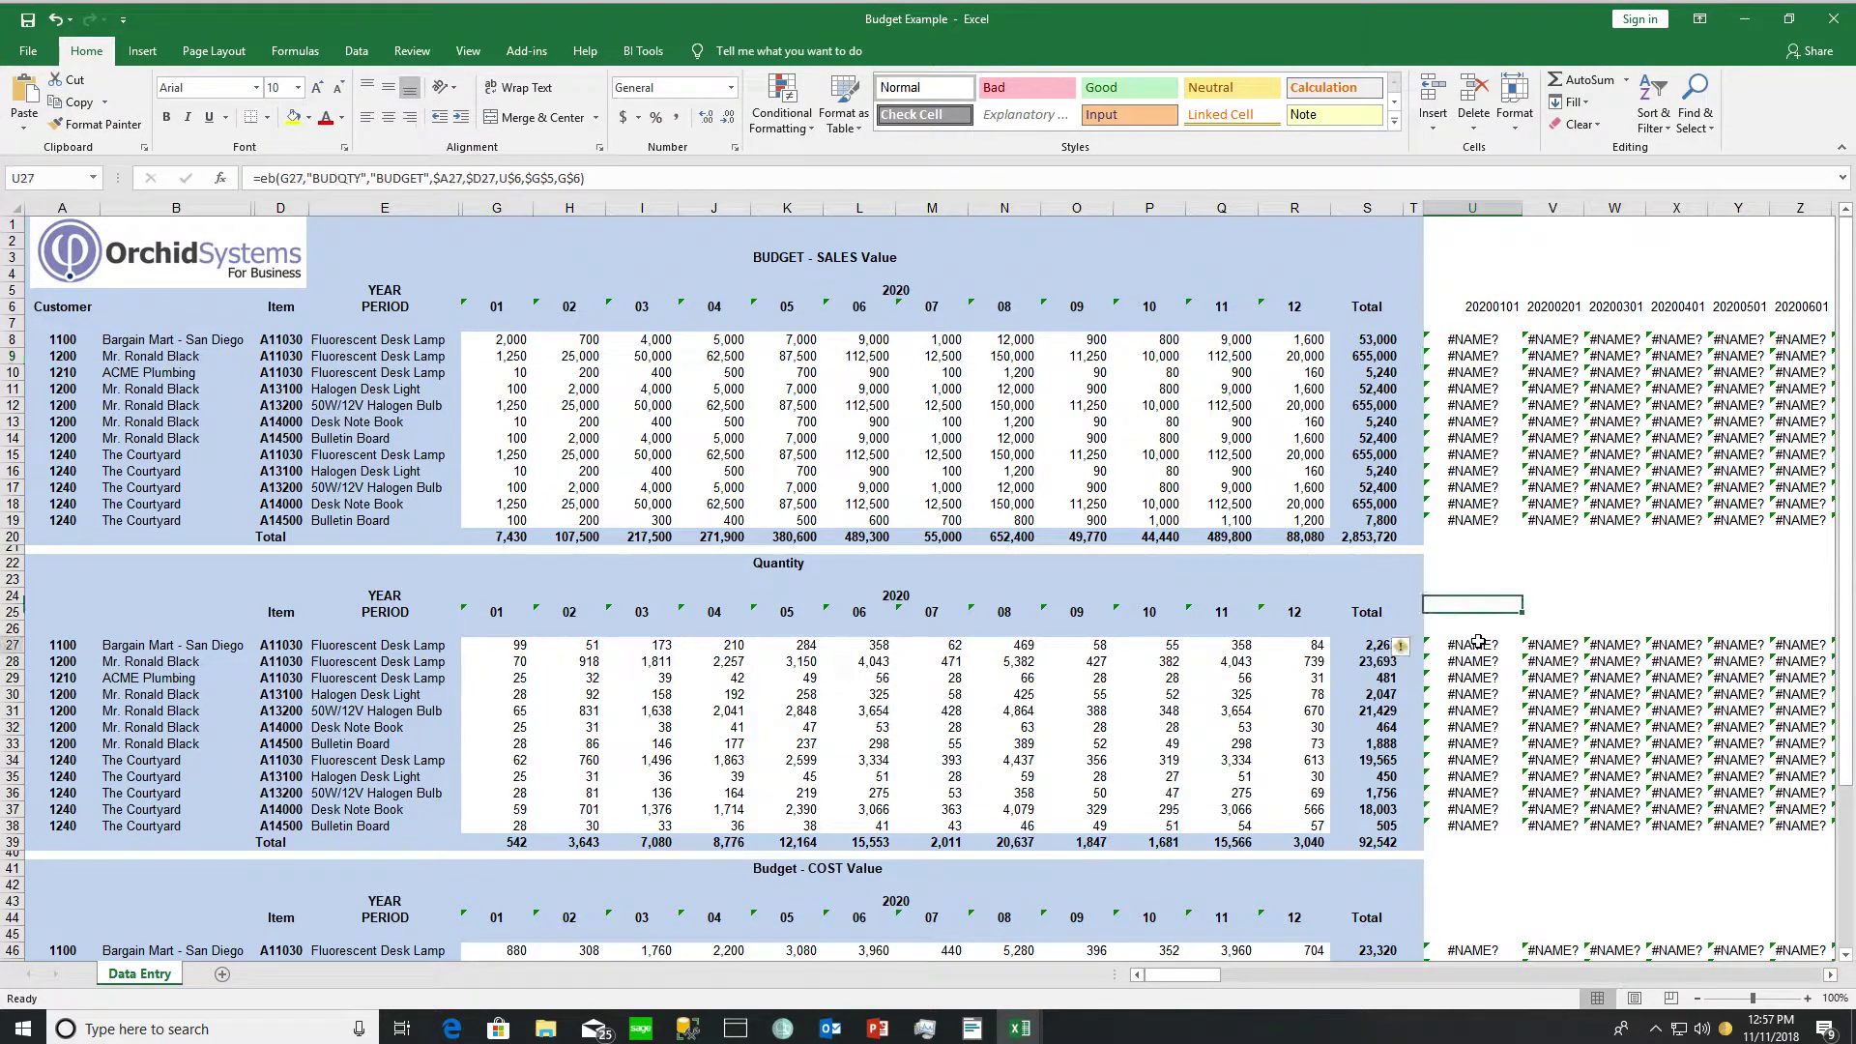
{"action": "left_click", "coordinate": [932, 208]}
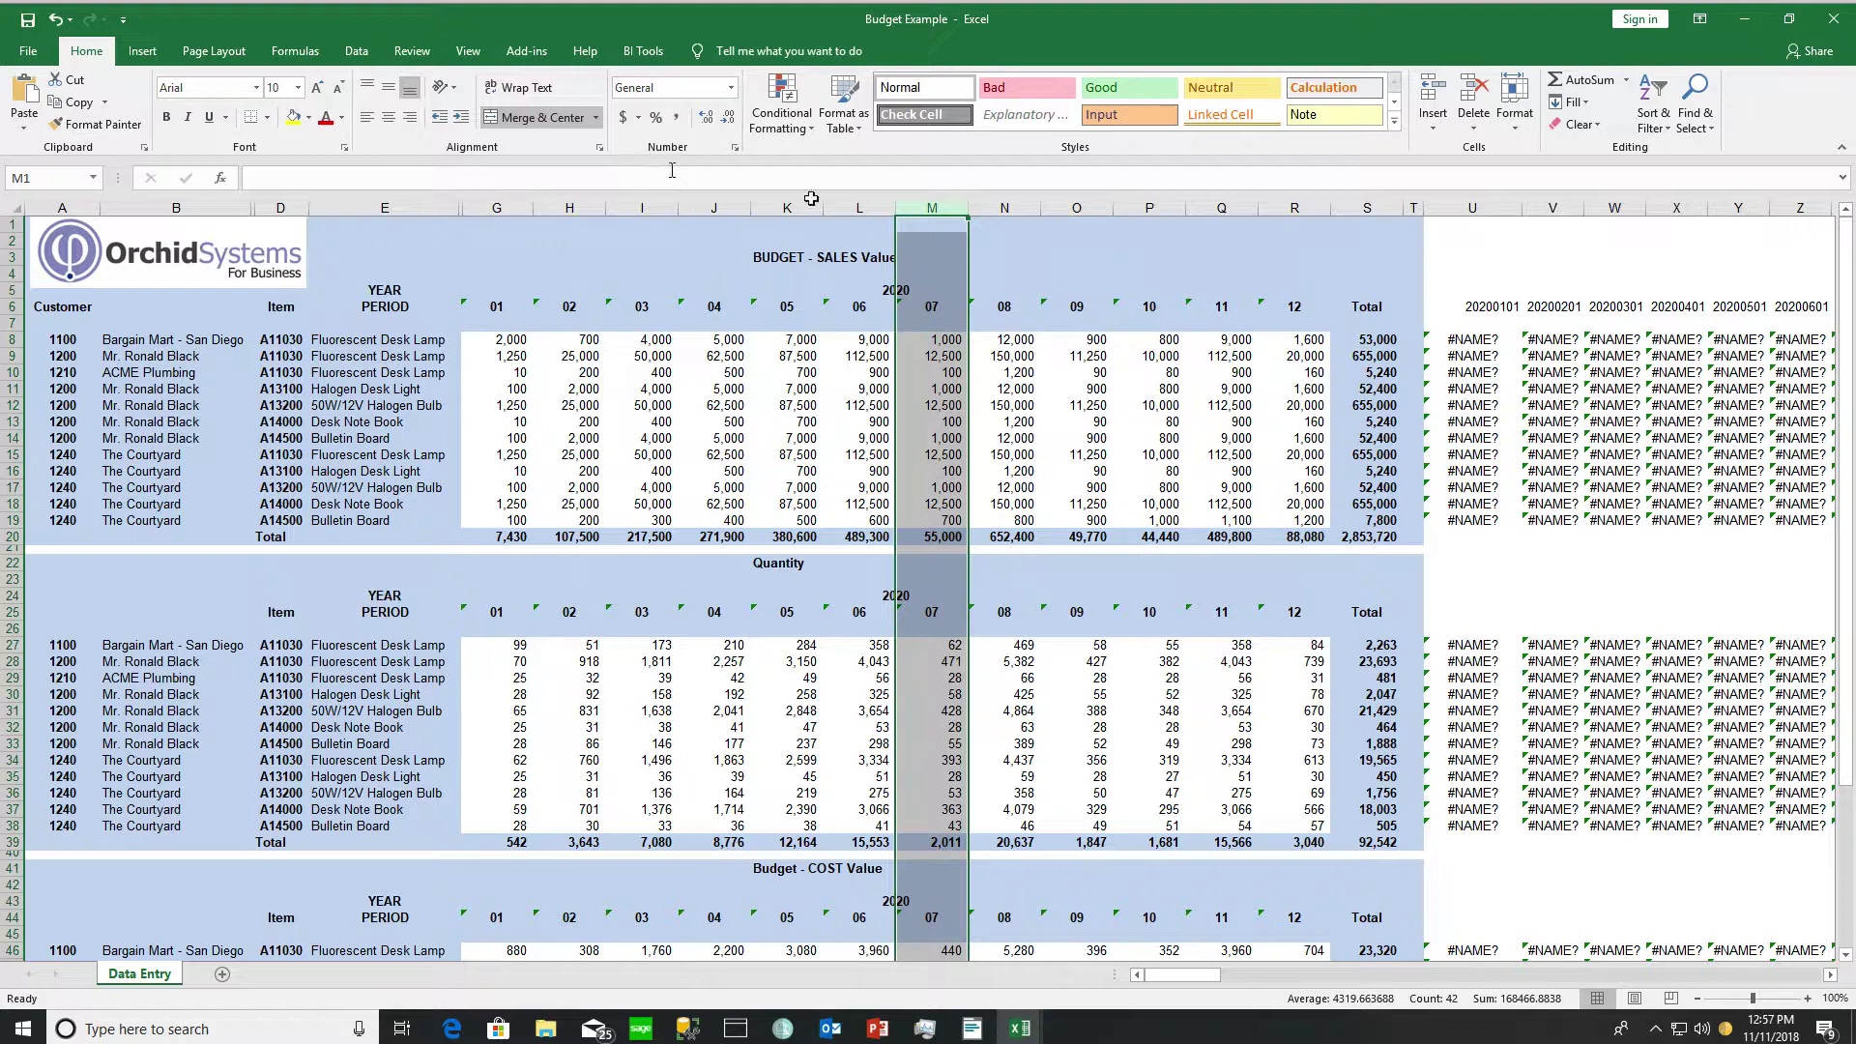
{"action": "left_click", "coordinate": [1480, 645]}
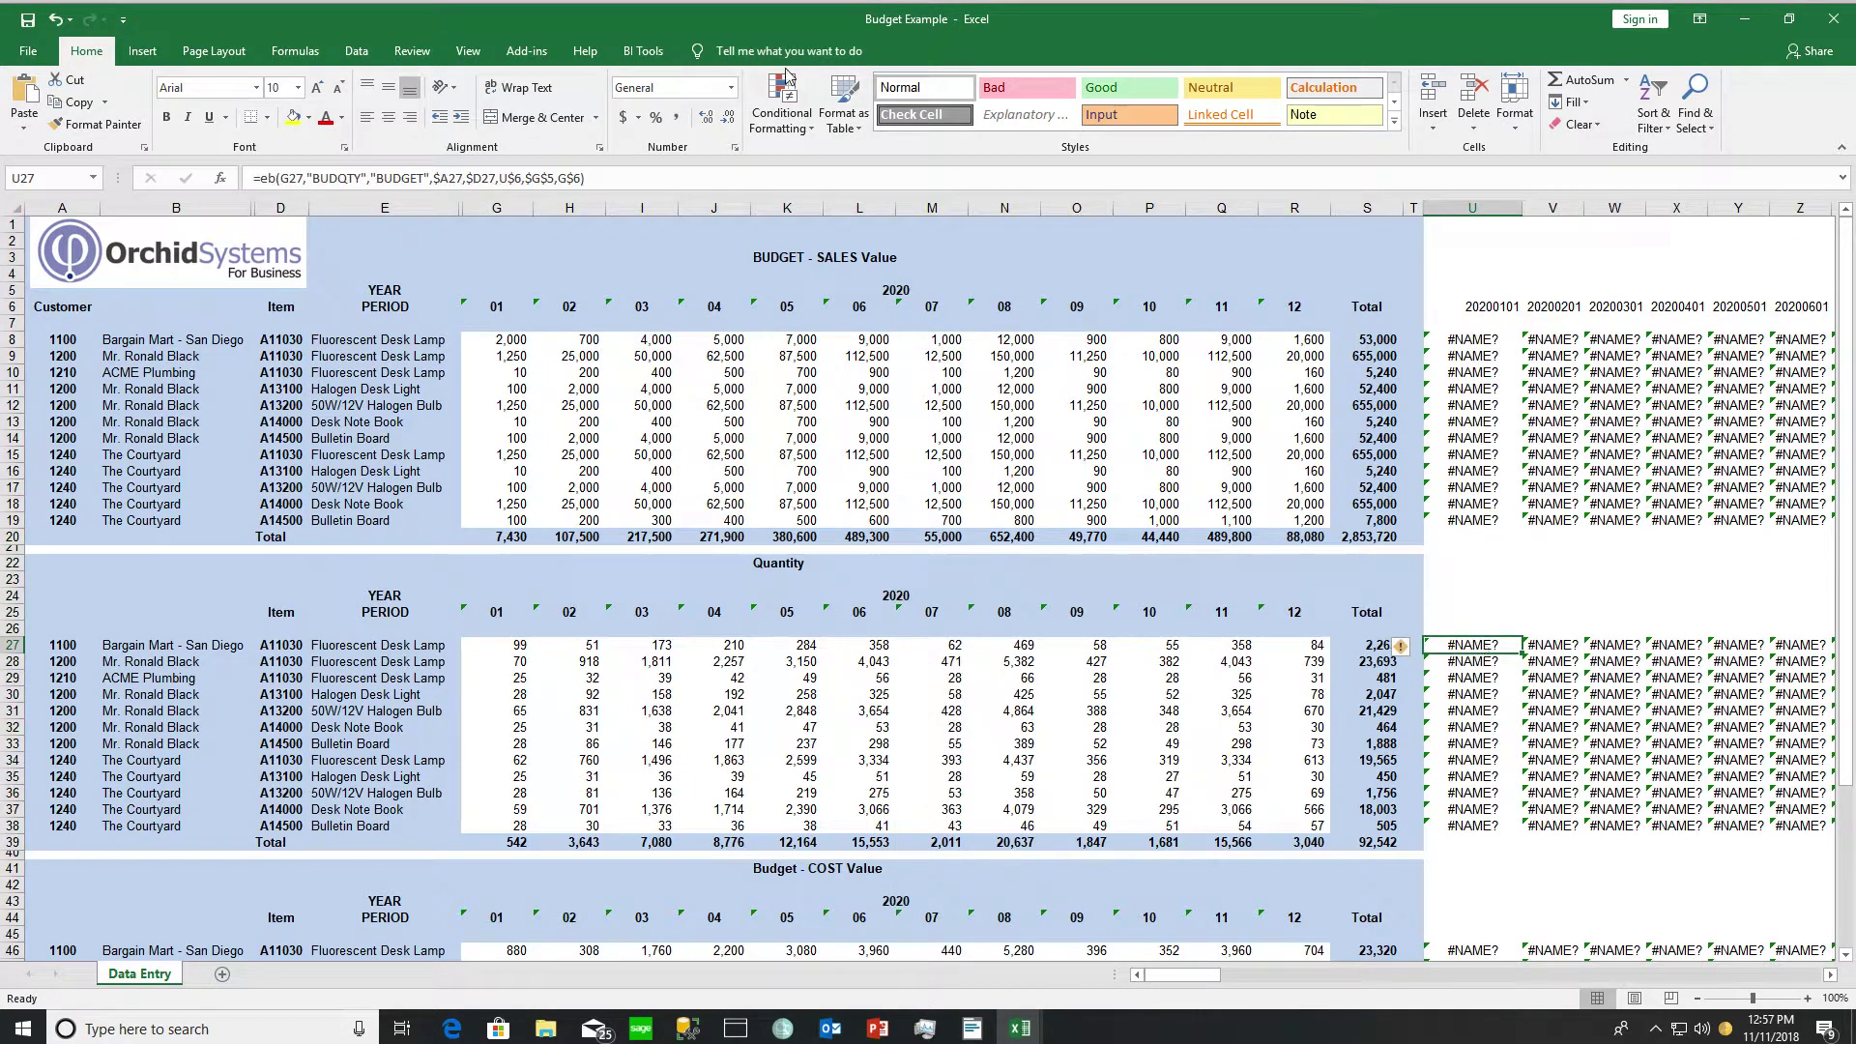
{"action": "left_click", "coordinate": [614, 177]}
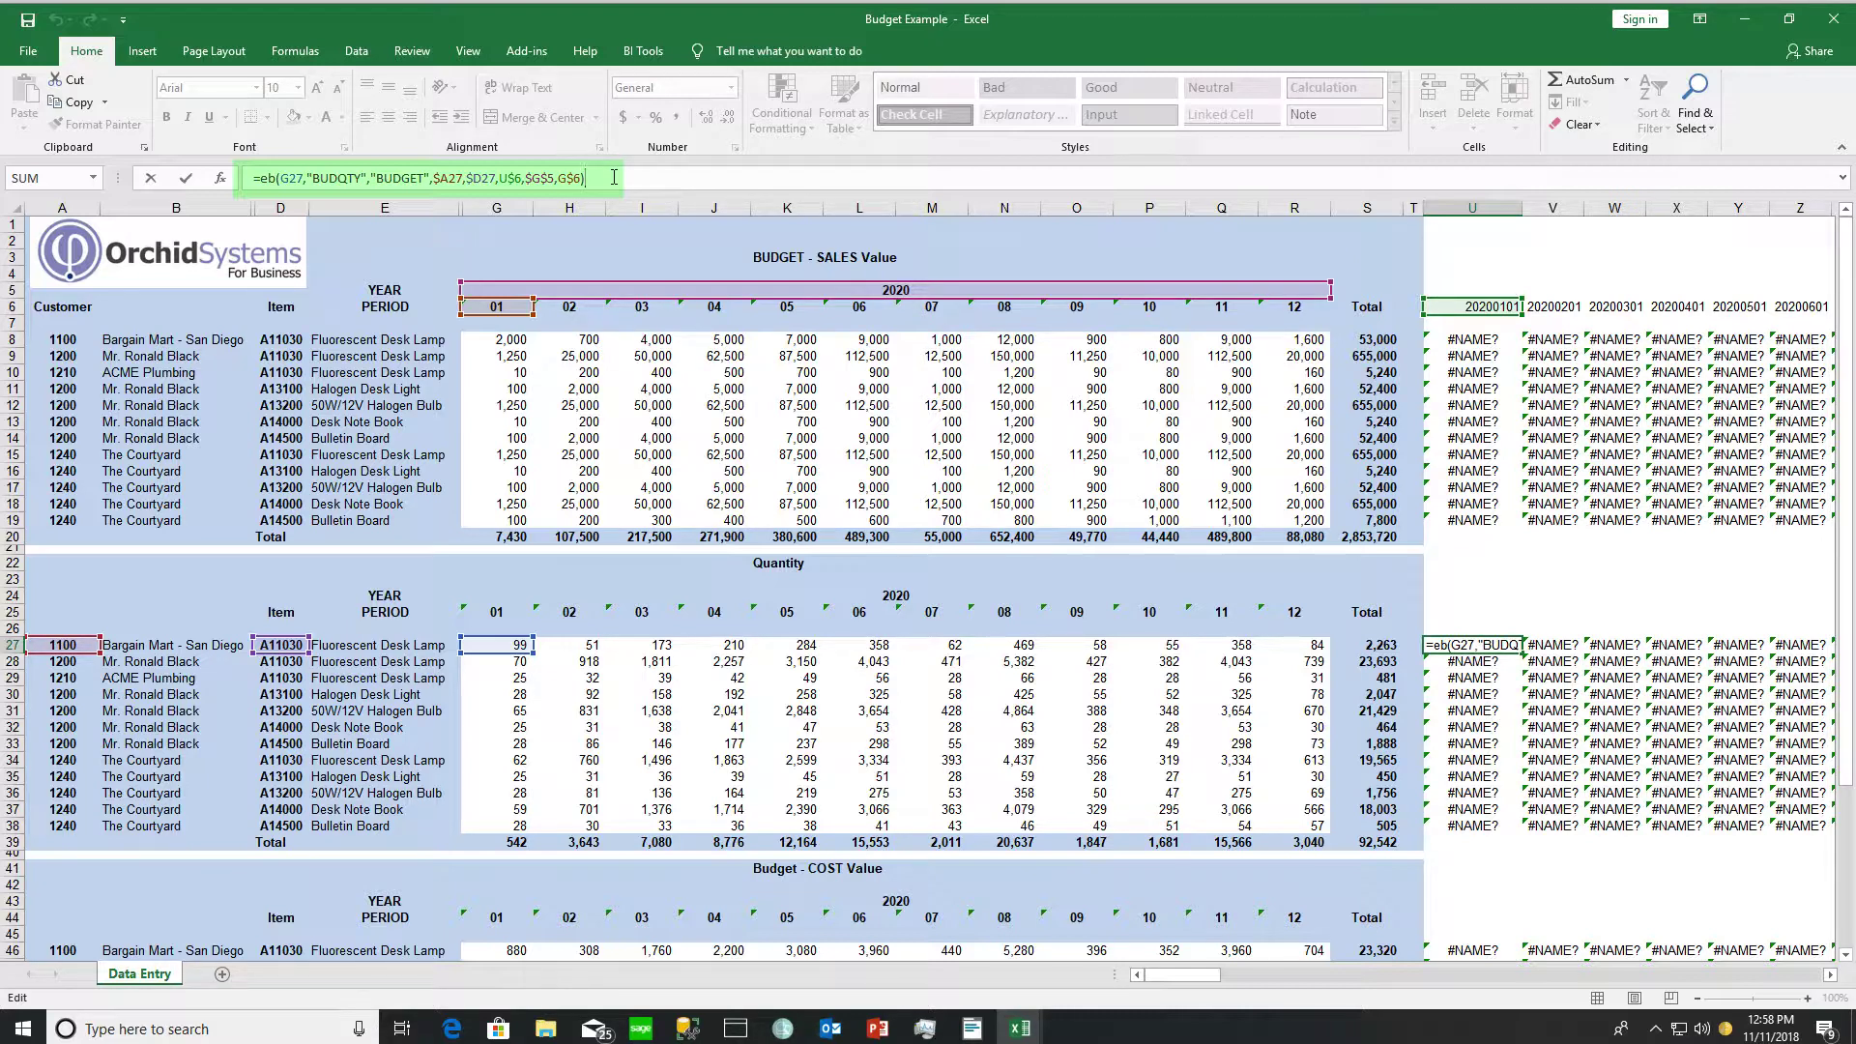
{"action": "left_click", "coordinate": [1457, 952]}
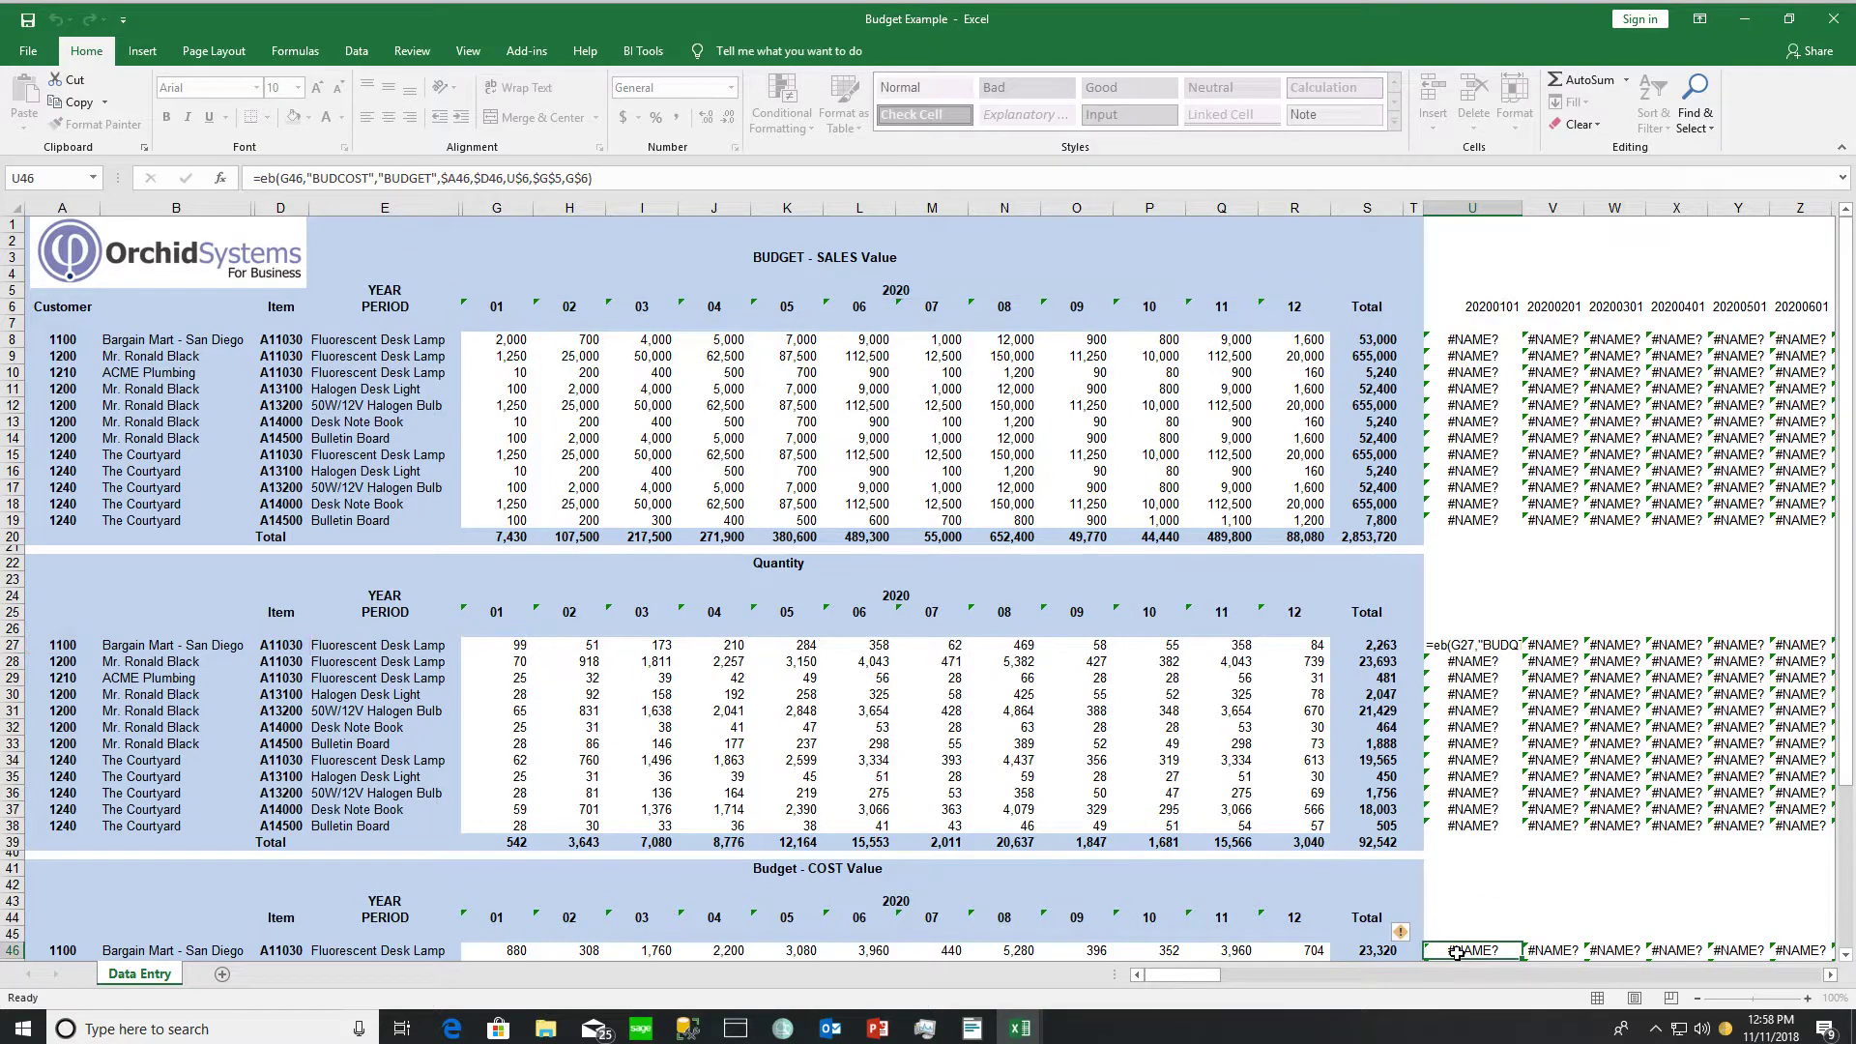
{"action": "left_click", "coordinate": [619, 179]}
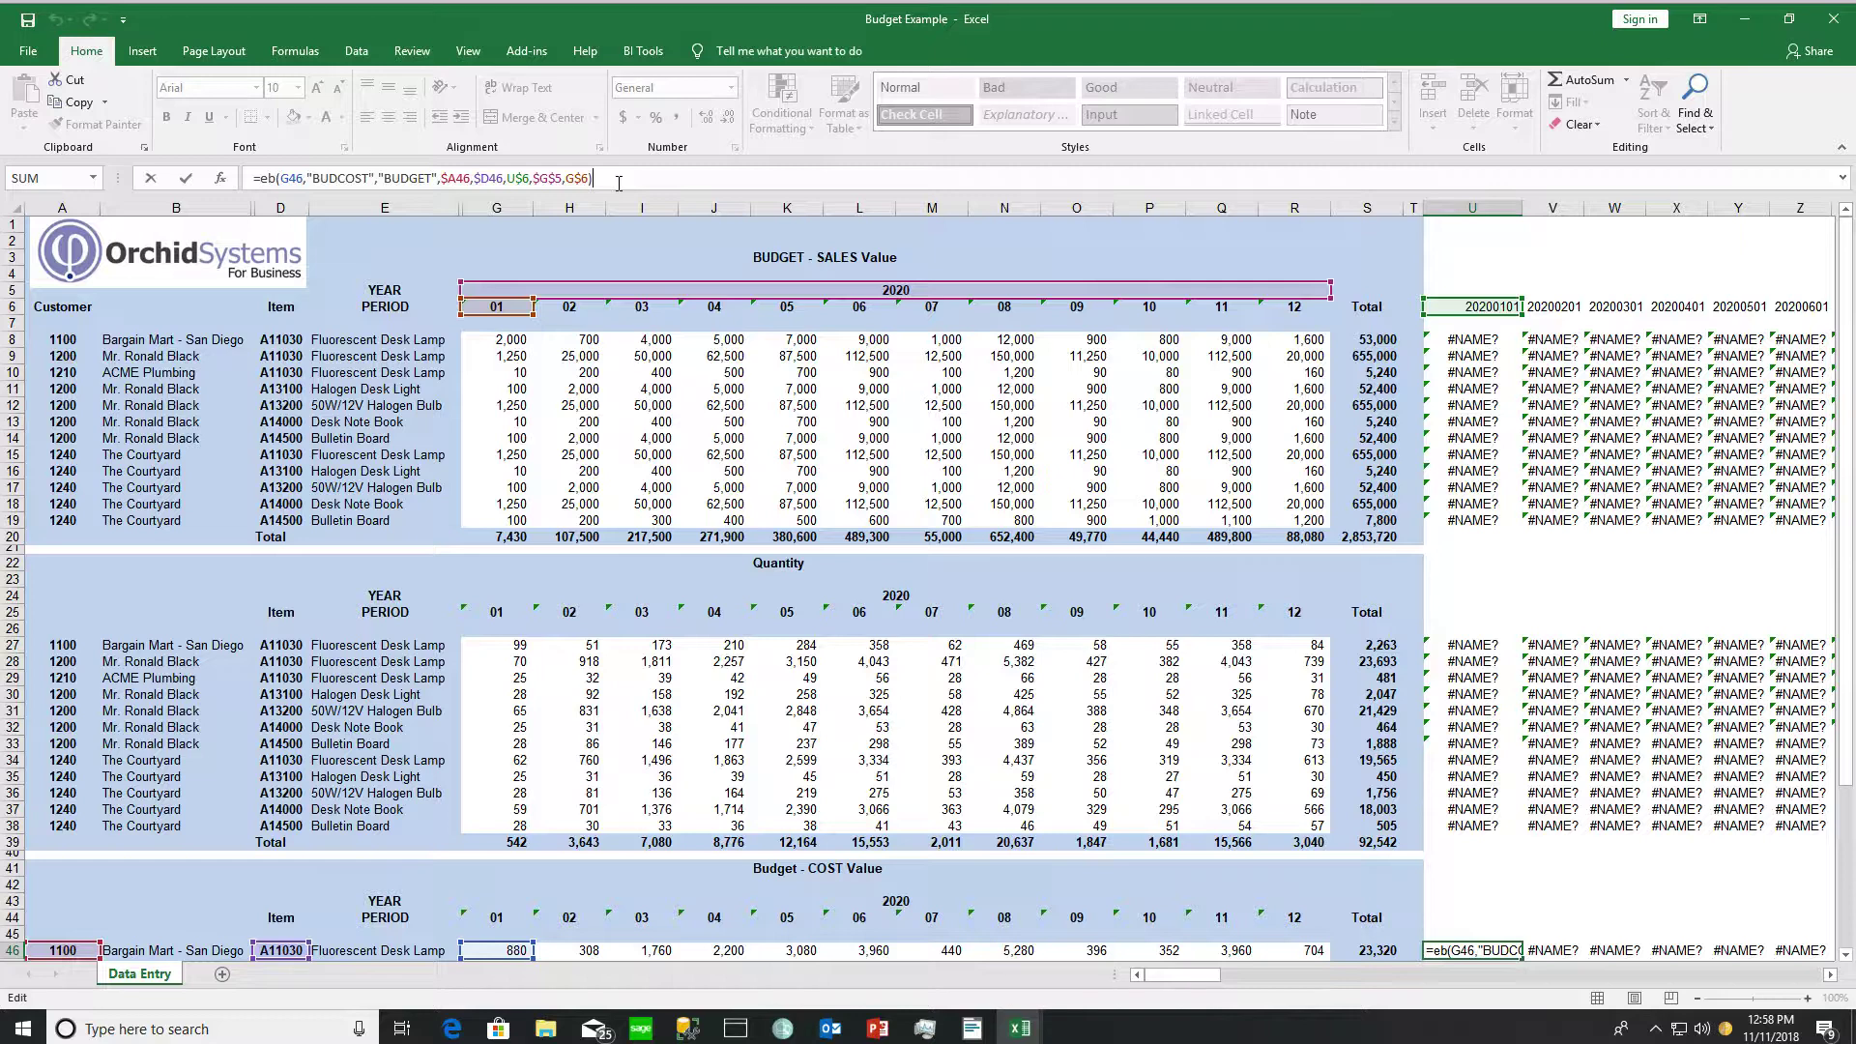
{"action": "key", "text": "Return"}
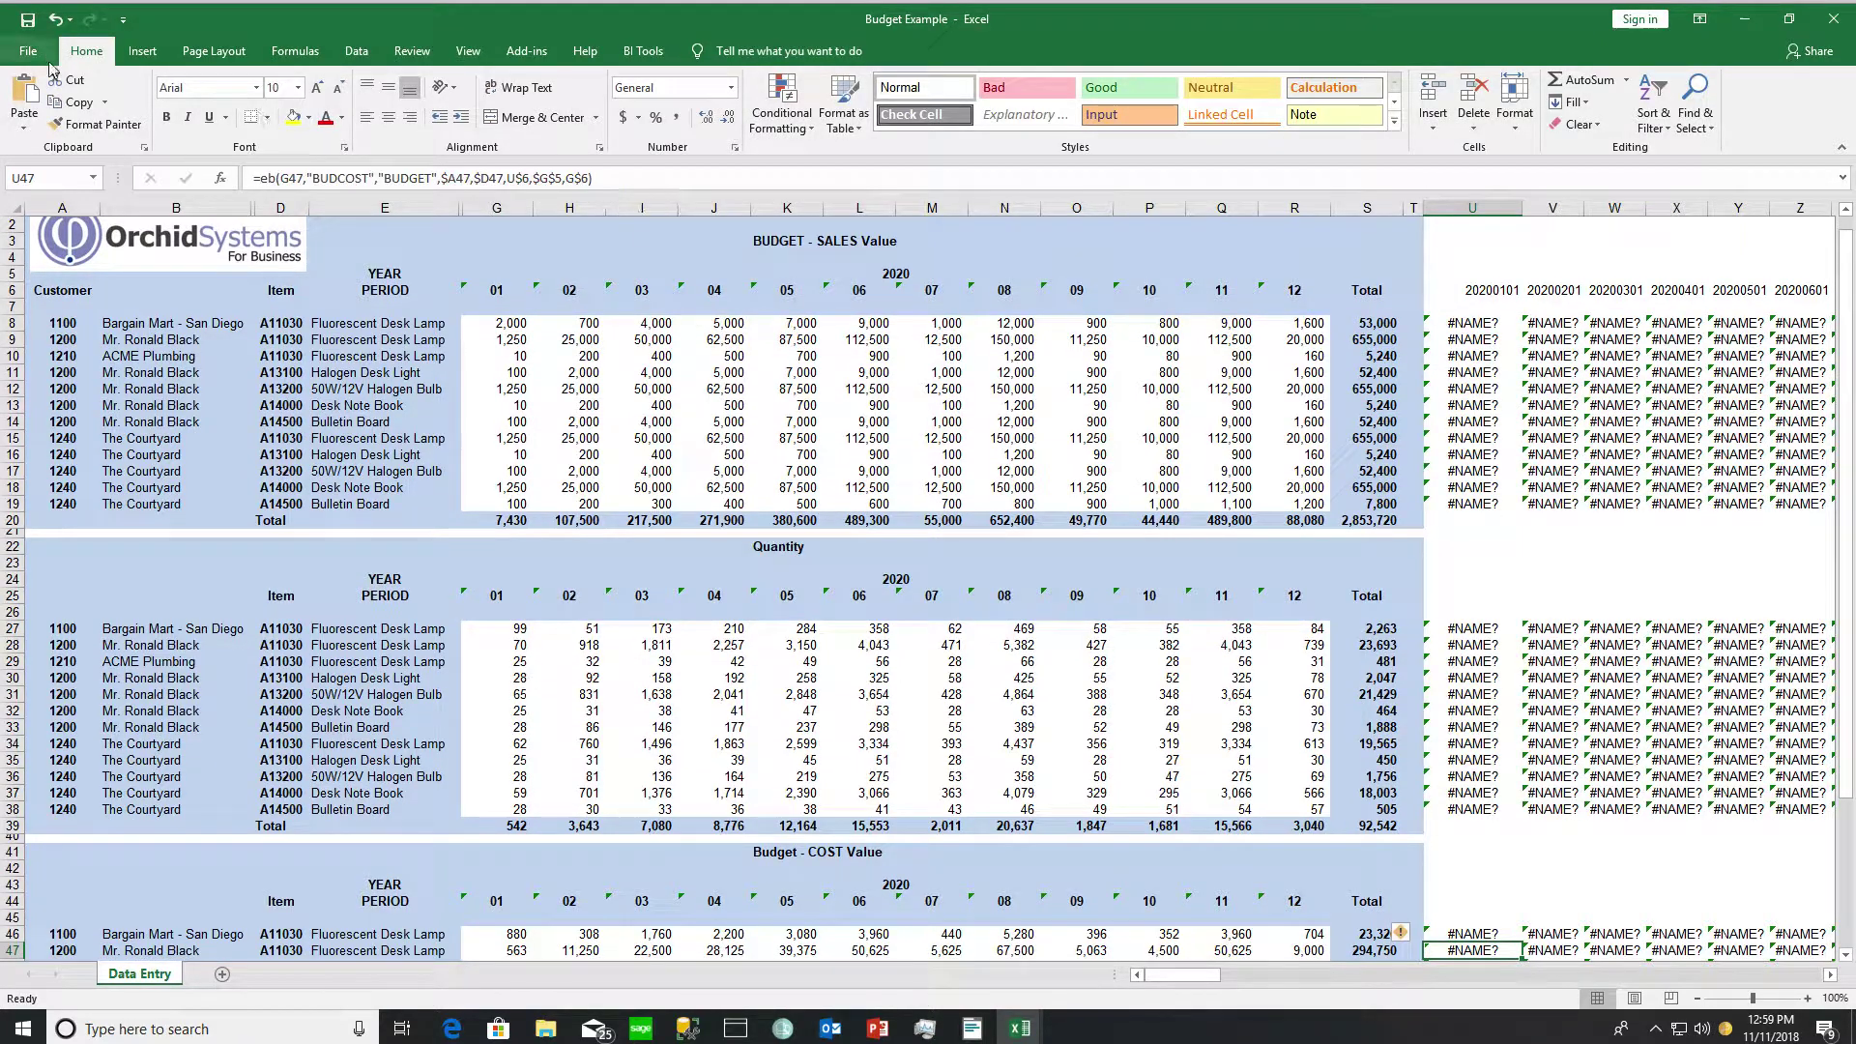
Update the Accpac budget figures from the spreadsheet with the add-in and confirm the update
{"action": "scroll", "coordinate": [224, 248], "scroll_direction": "up", "scroll_amount": 1}
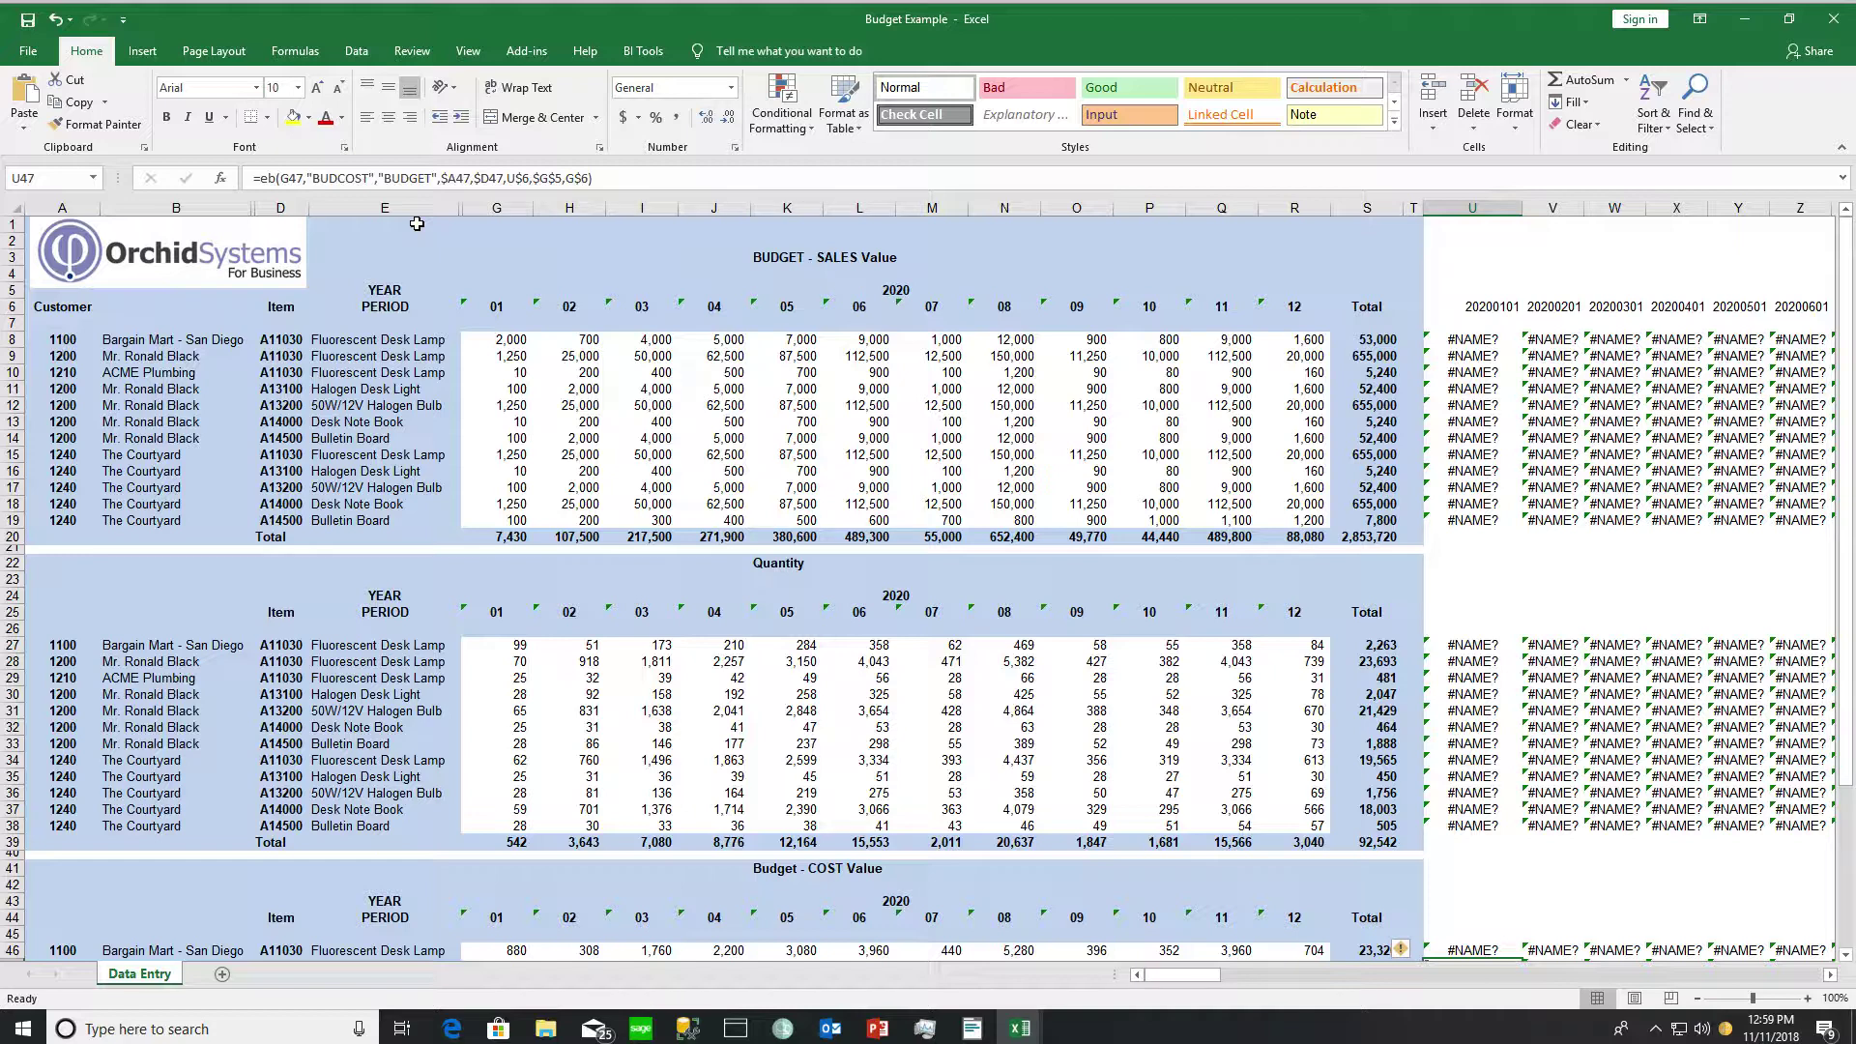
{"action": "left_click", "coordinate": [525, 51]}
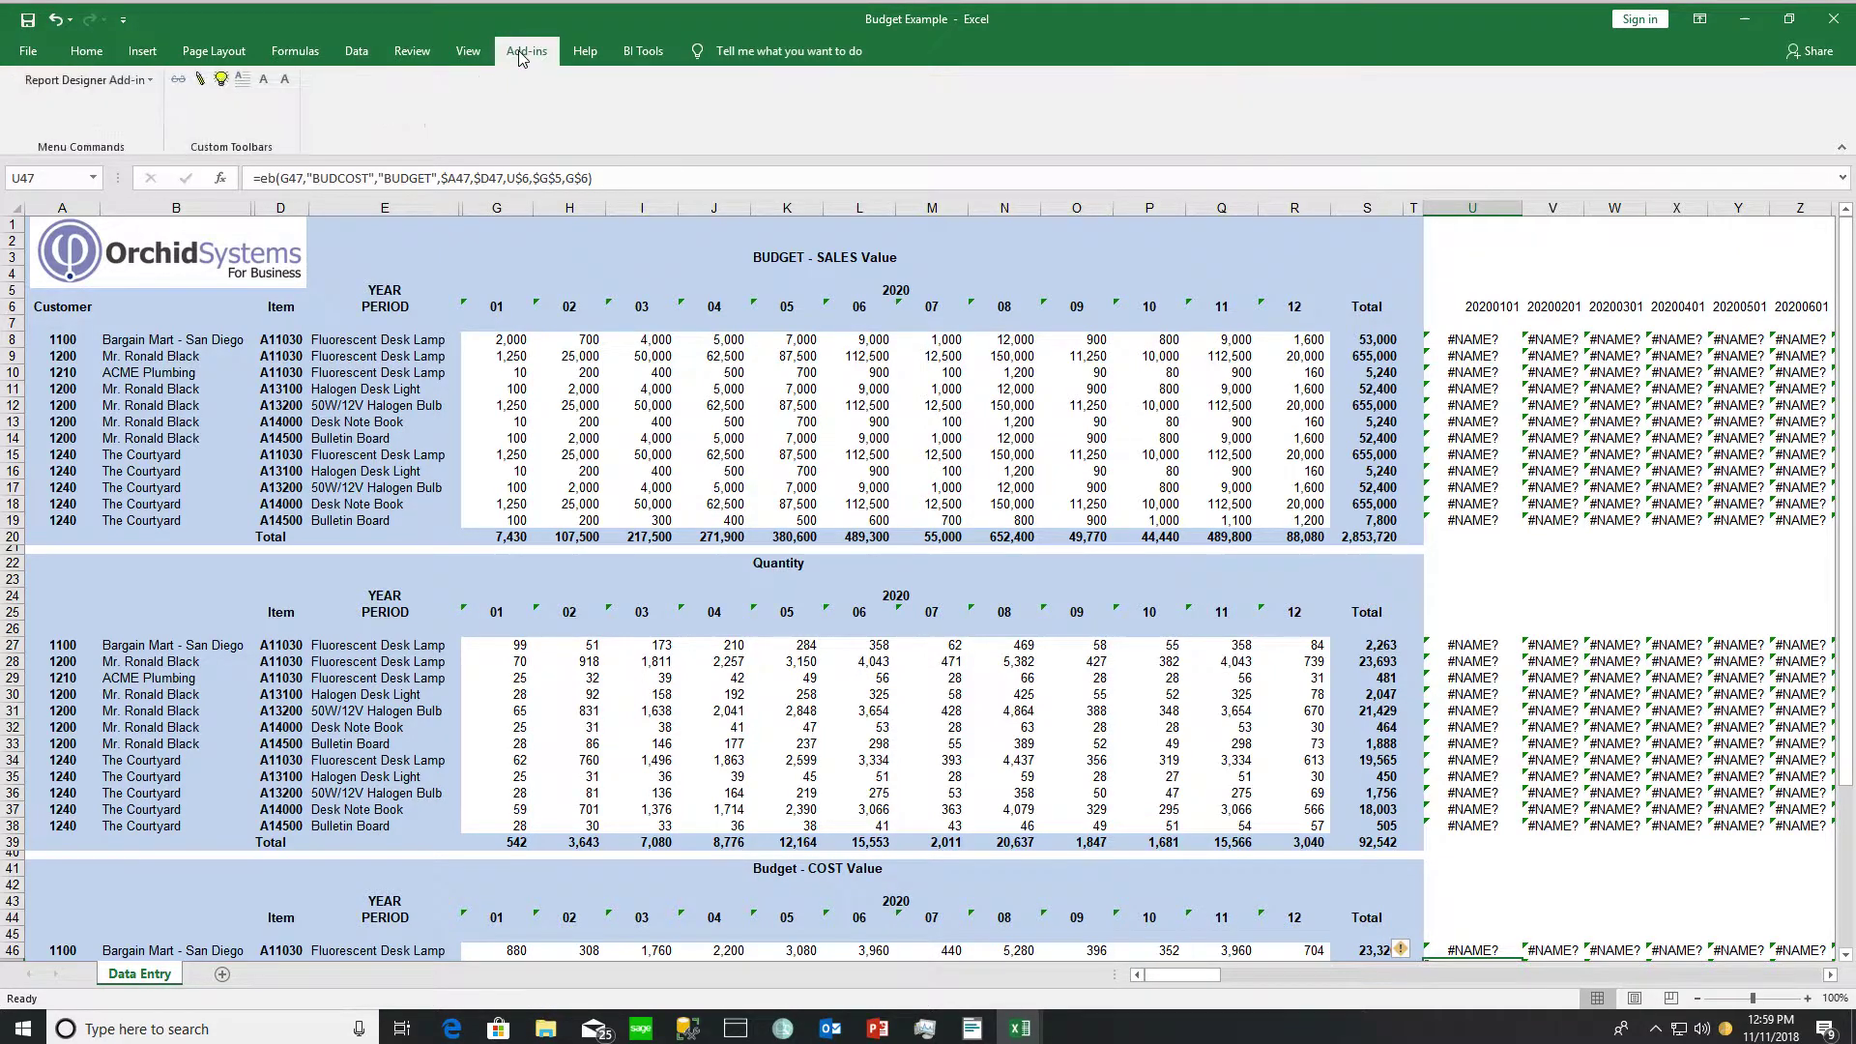
{"action": "left_click", "coordinate": [201, 85]}
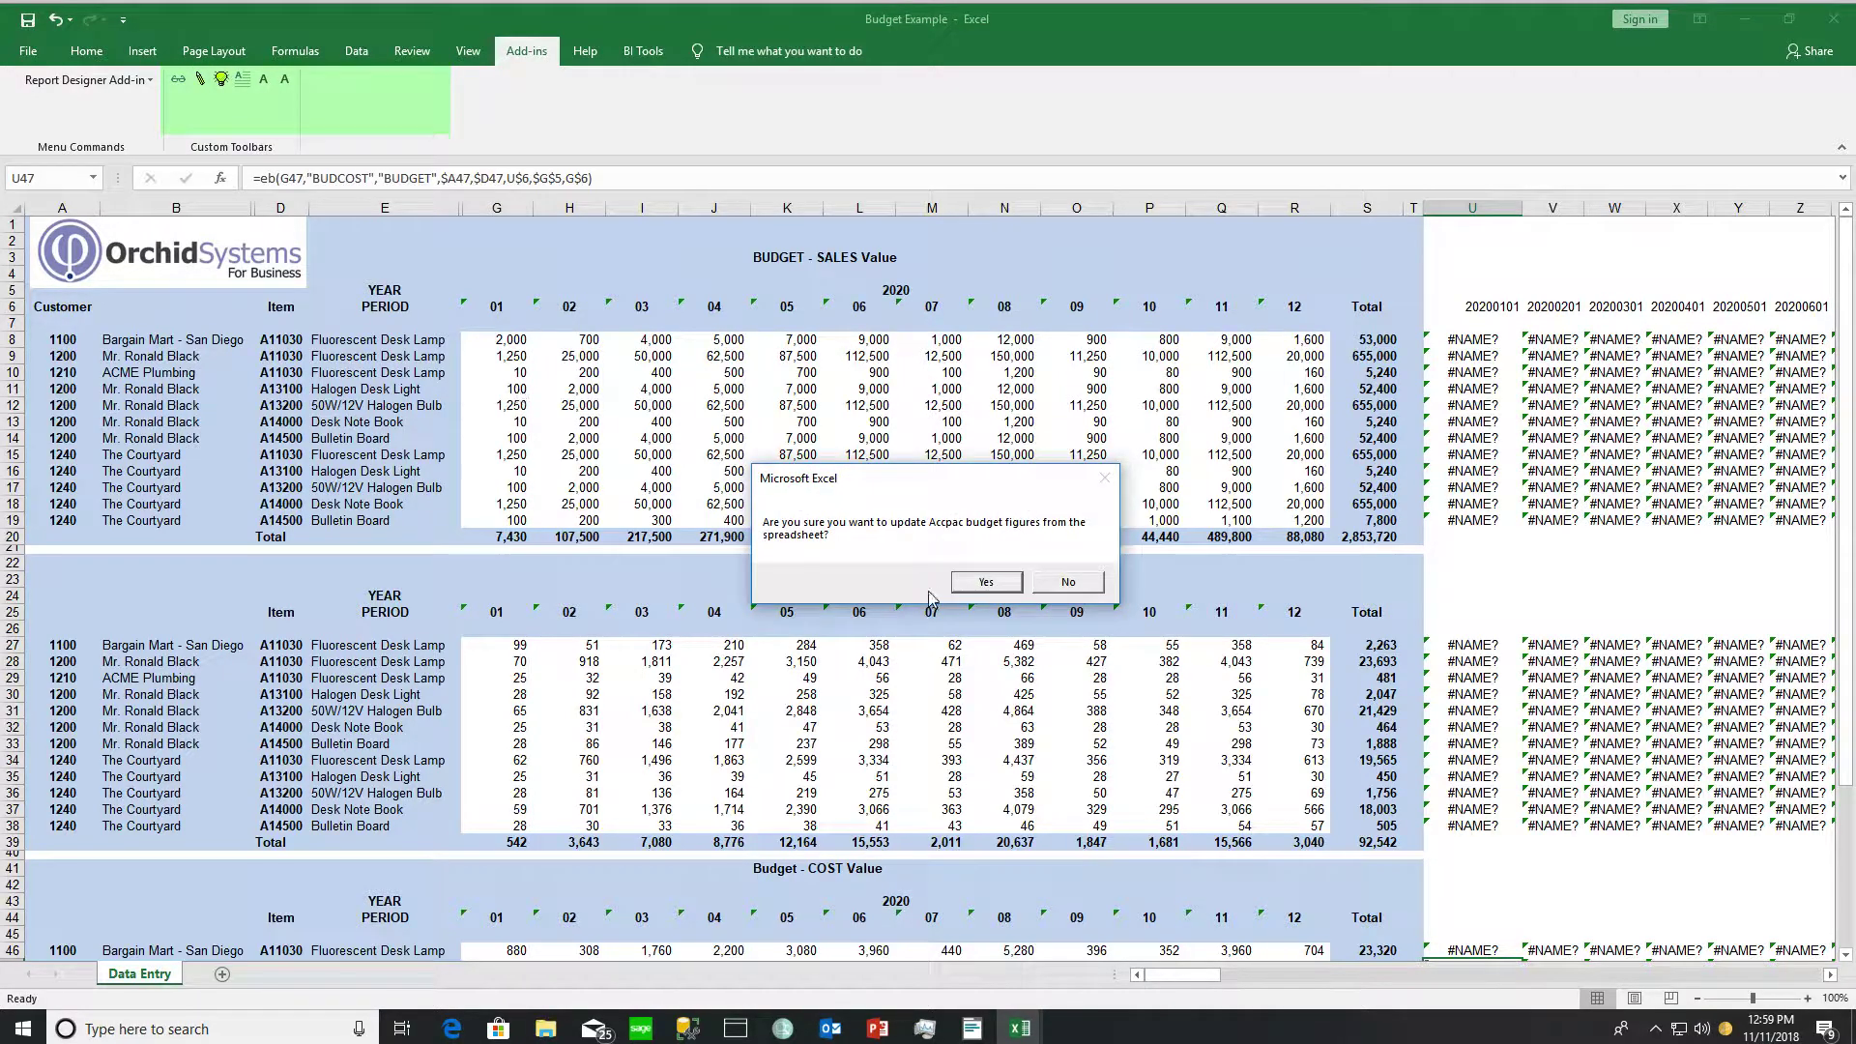
{"action": "left_click", "coordinate": [976, 584]}
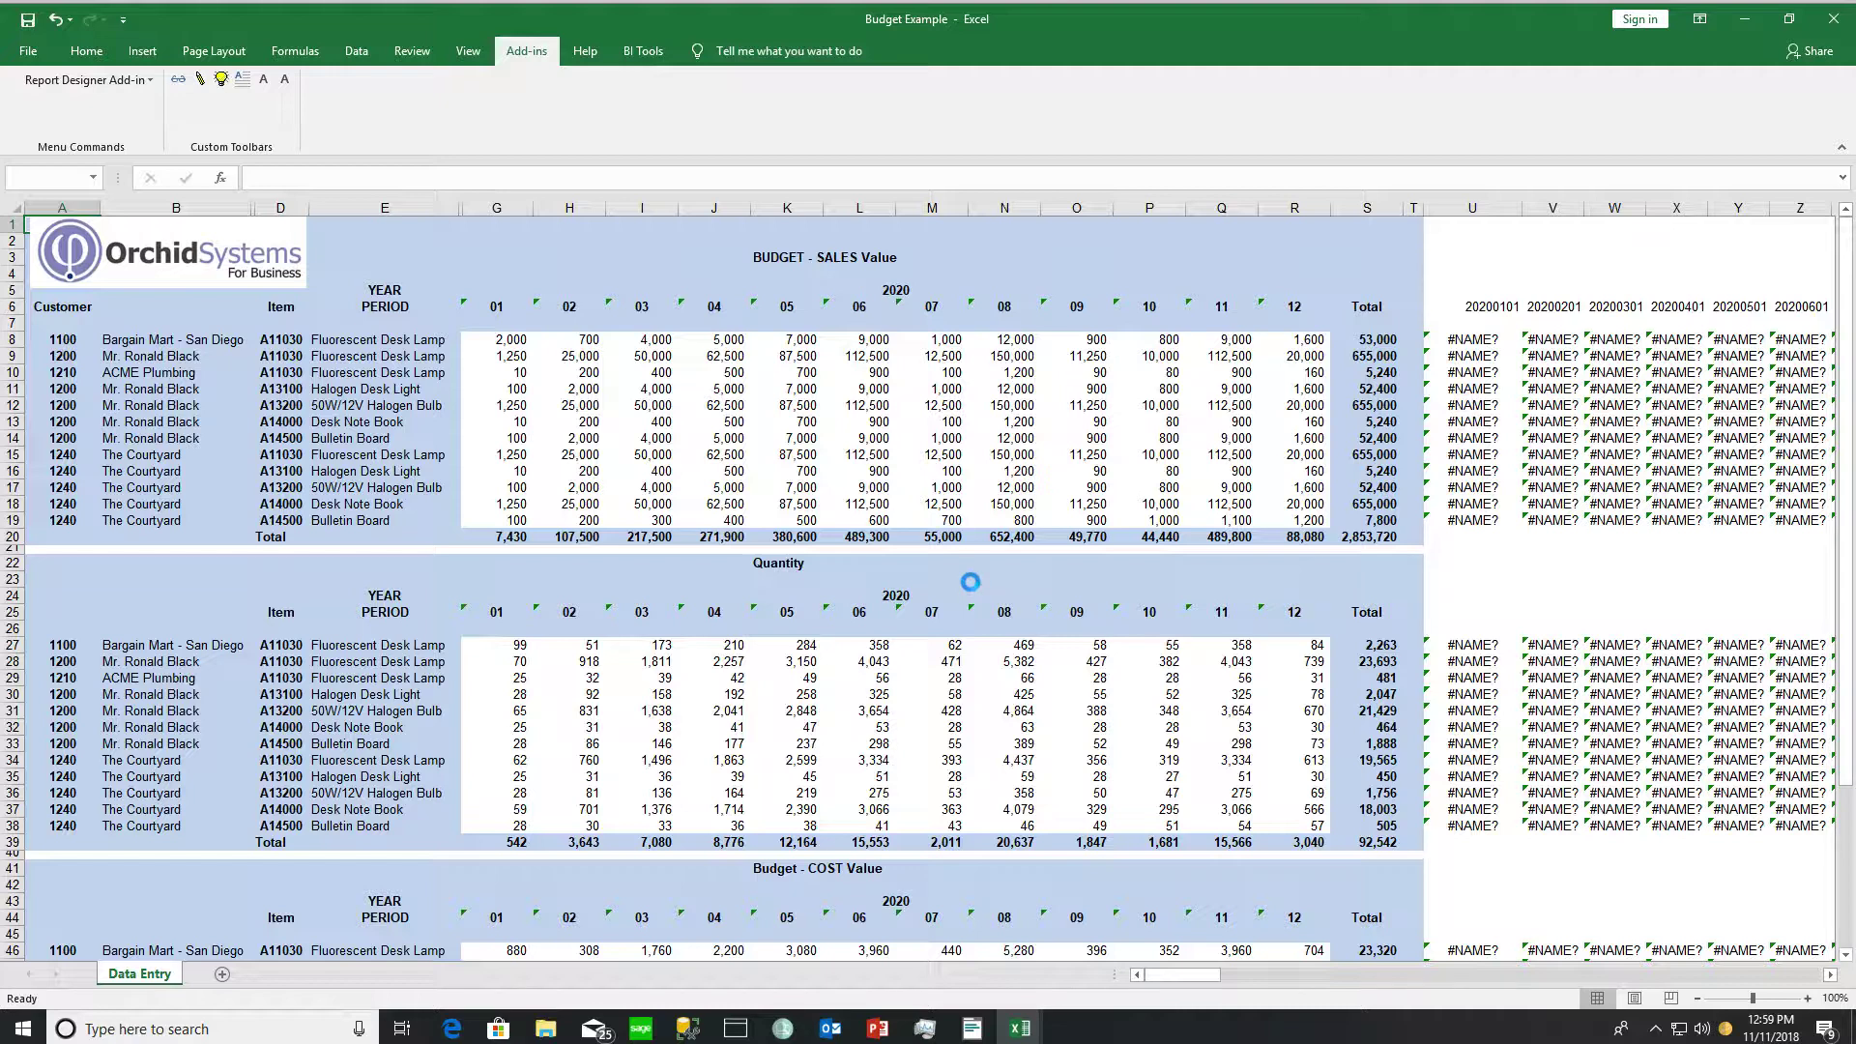
Clear the period 01 to 12 figures for all customer and item rows in the Sales Value and Quantity sections
{"action": "left_click_drag", "start_coordinate": [497, 340], "coordinate": [1296, 520]}
{"action": "right_click", "coordinate": [1295, 522]}
{"action": "left_click", "coordinate": [1364, 726]}
{"action": "left_click_drag", "start_coordinate": [497, 645], "coordinate": [1292, 822]}
{"action": "right_click", "coordinate": [1292, 819]}
{"action": "left_click", "coordinate": [1343, 610]}
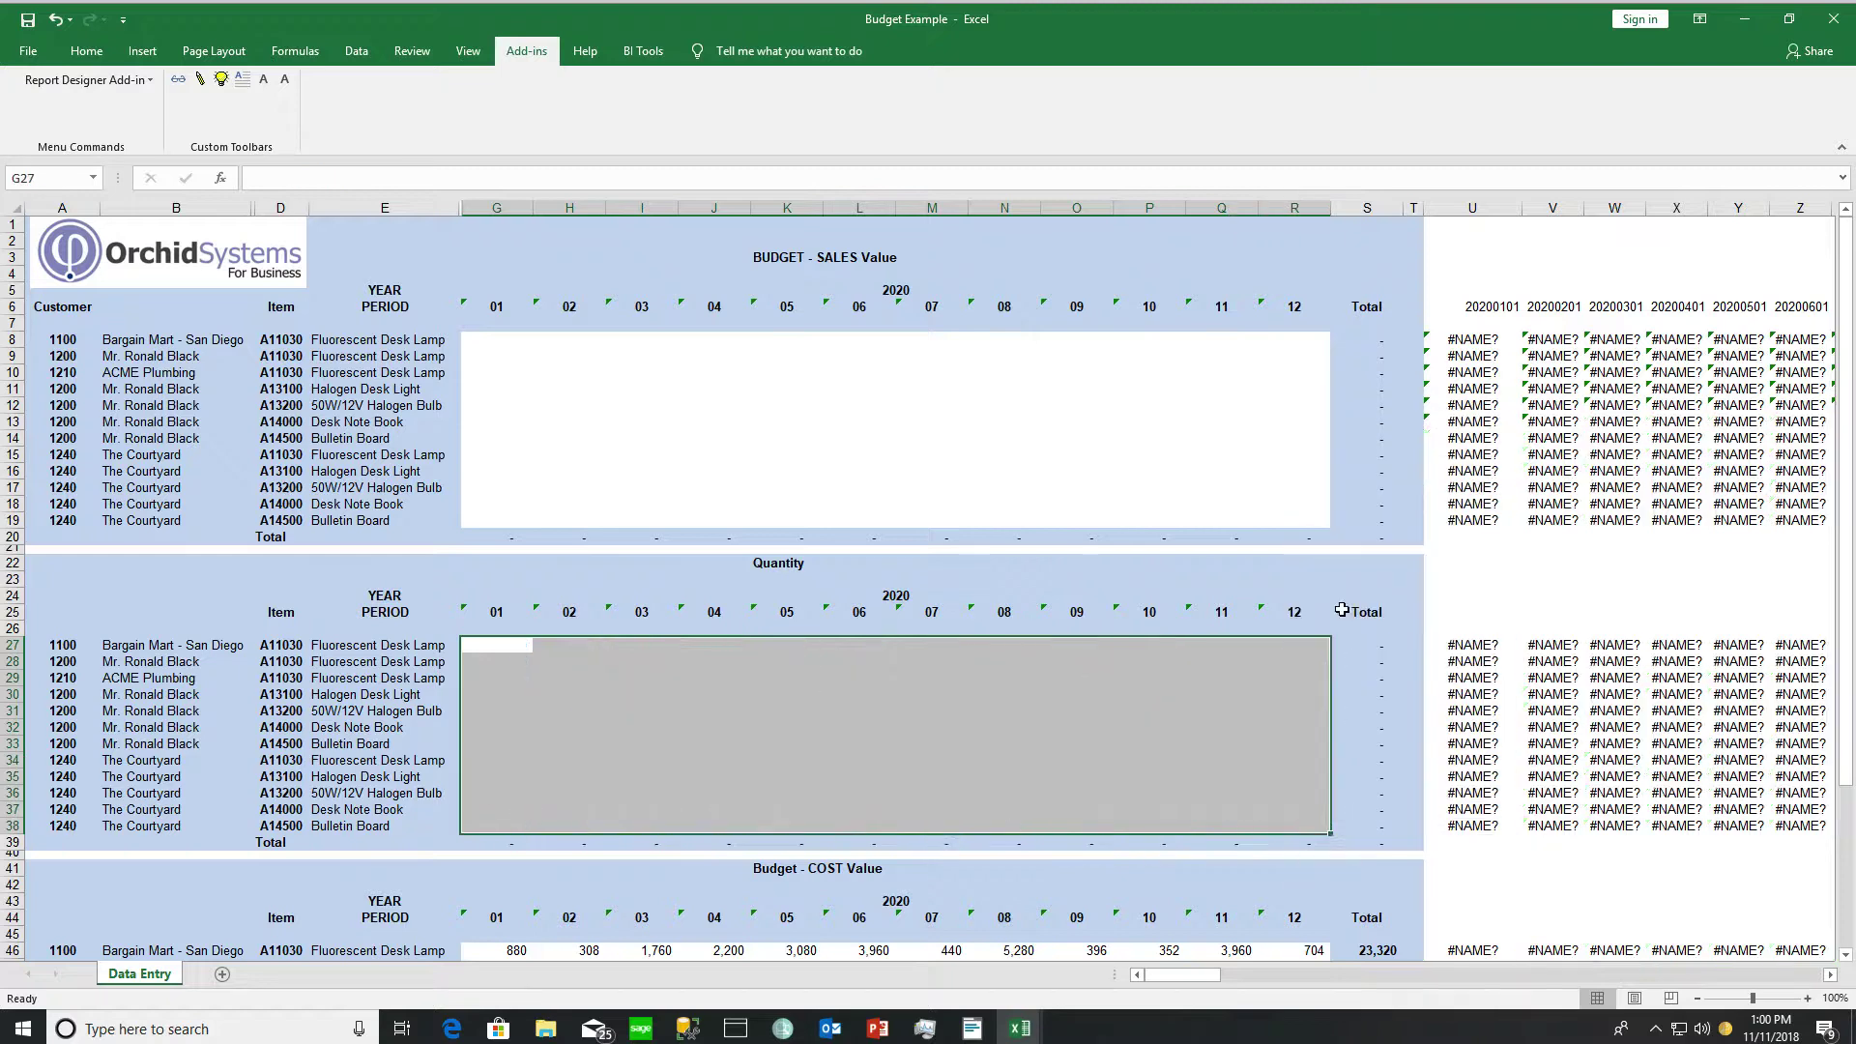
Clear the Cost section's monthly figures and reload the spreadsheet's budget figures from Accpac
{"action": "scroll", "coordinate": [1343, 610], "scroll_direction": "down", "scroll_amount": 5}
{"action": "left_click_drag", "start_coordinate": [497, 704], "coordinate": [1294, 882]}
{"action": "right_click", "coordinate": [1294, 881]}
{"action": "left_click", "coordinate": [1347, 675]}
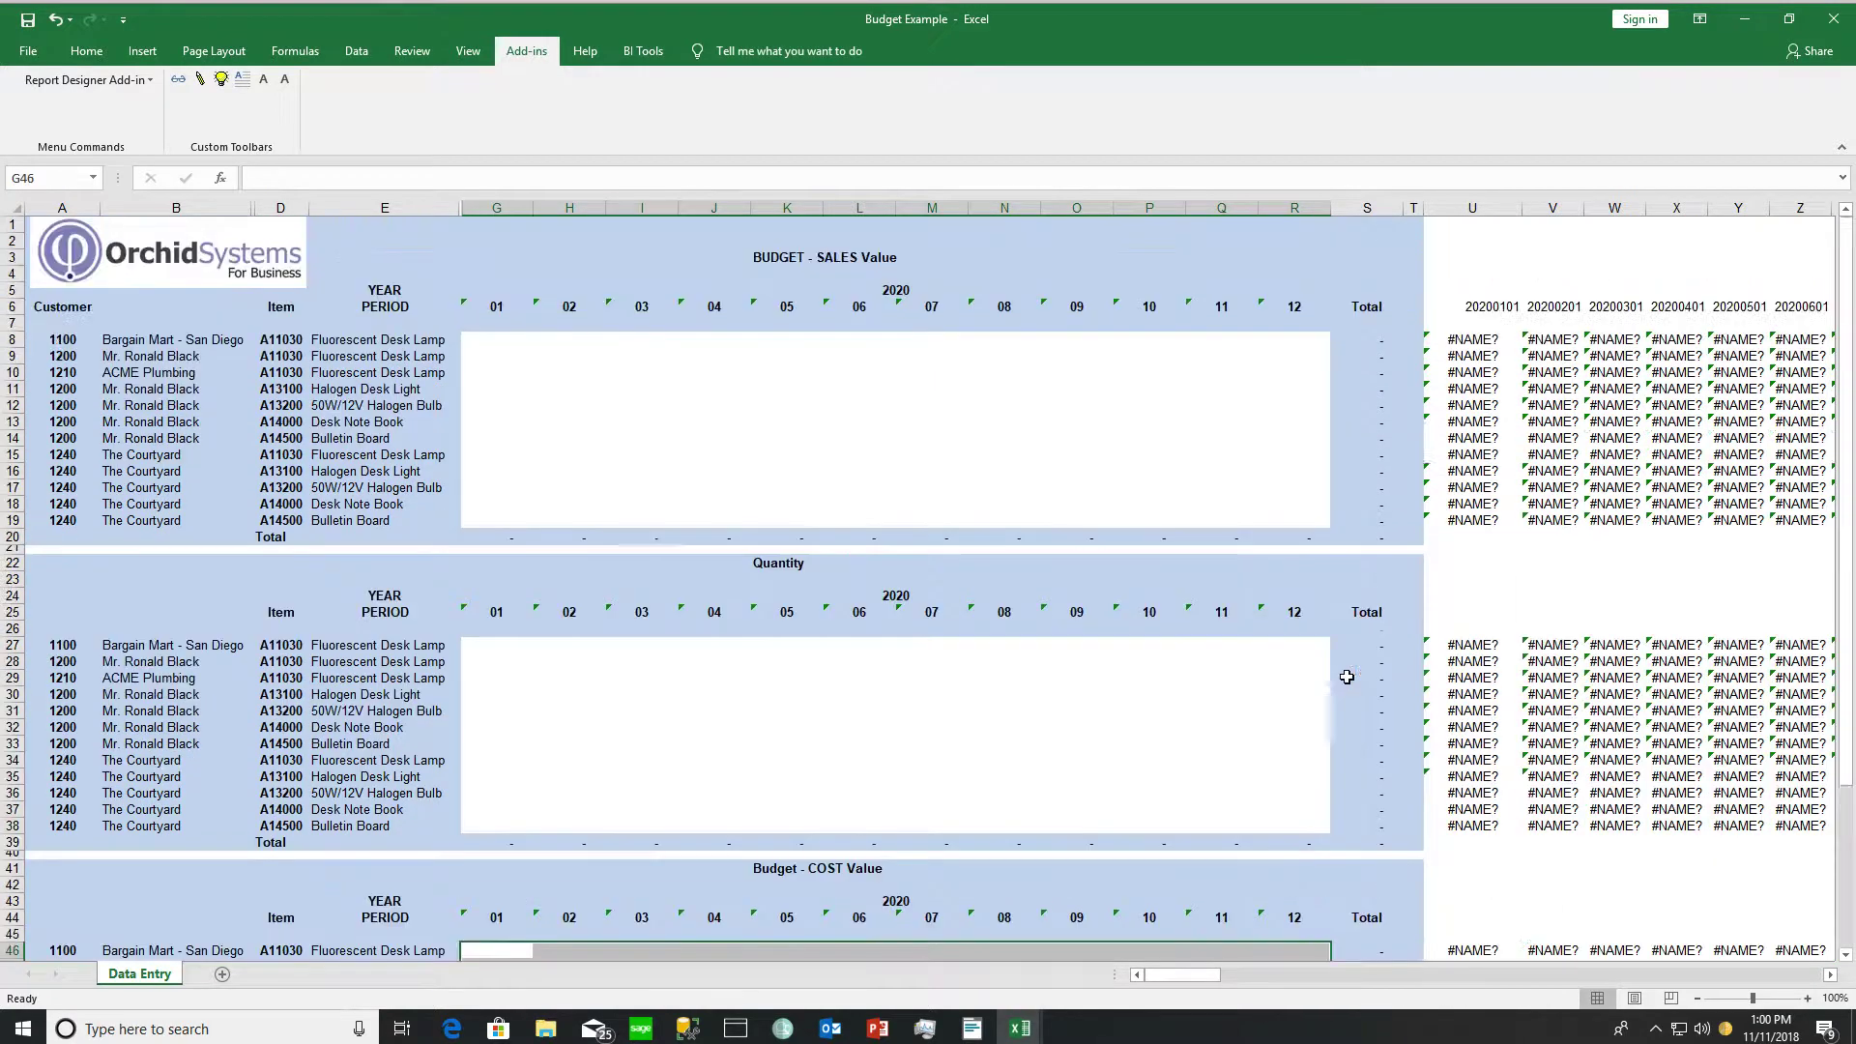
{"action": "left_click", "coordinate": [178, 83]}
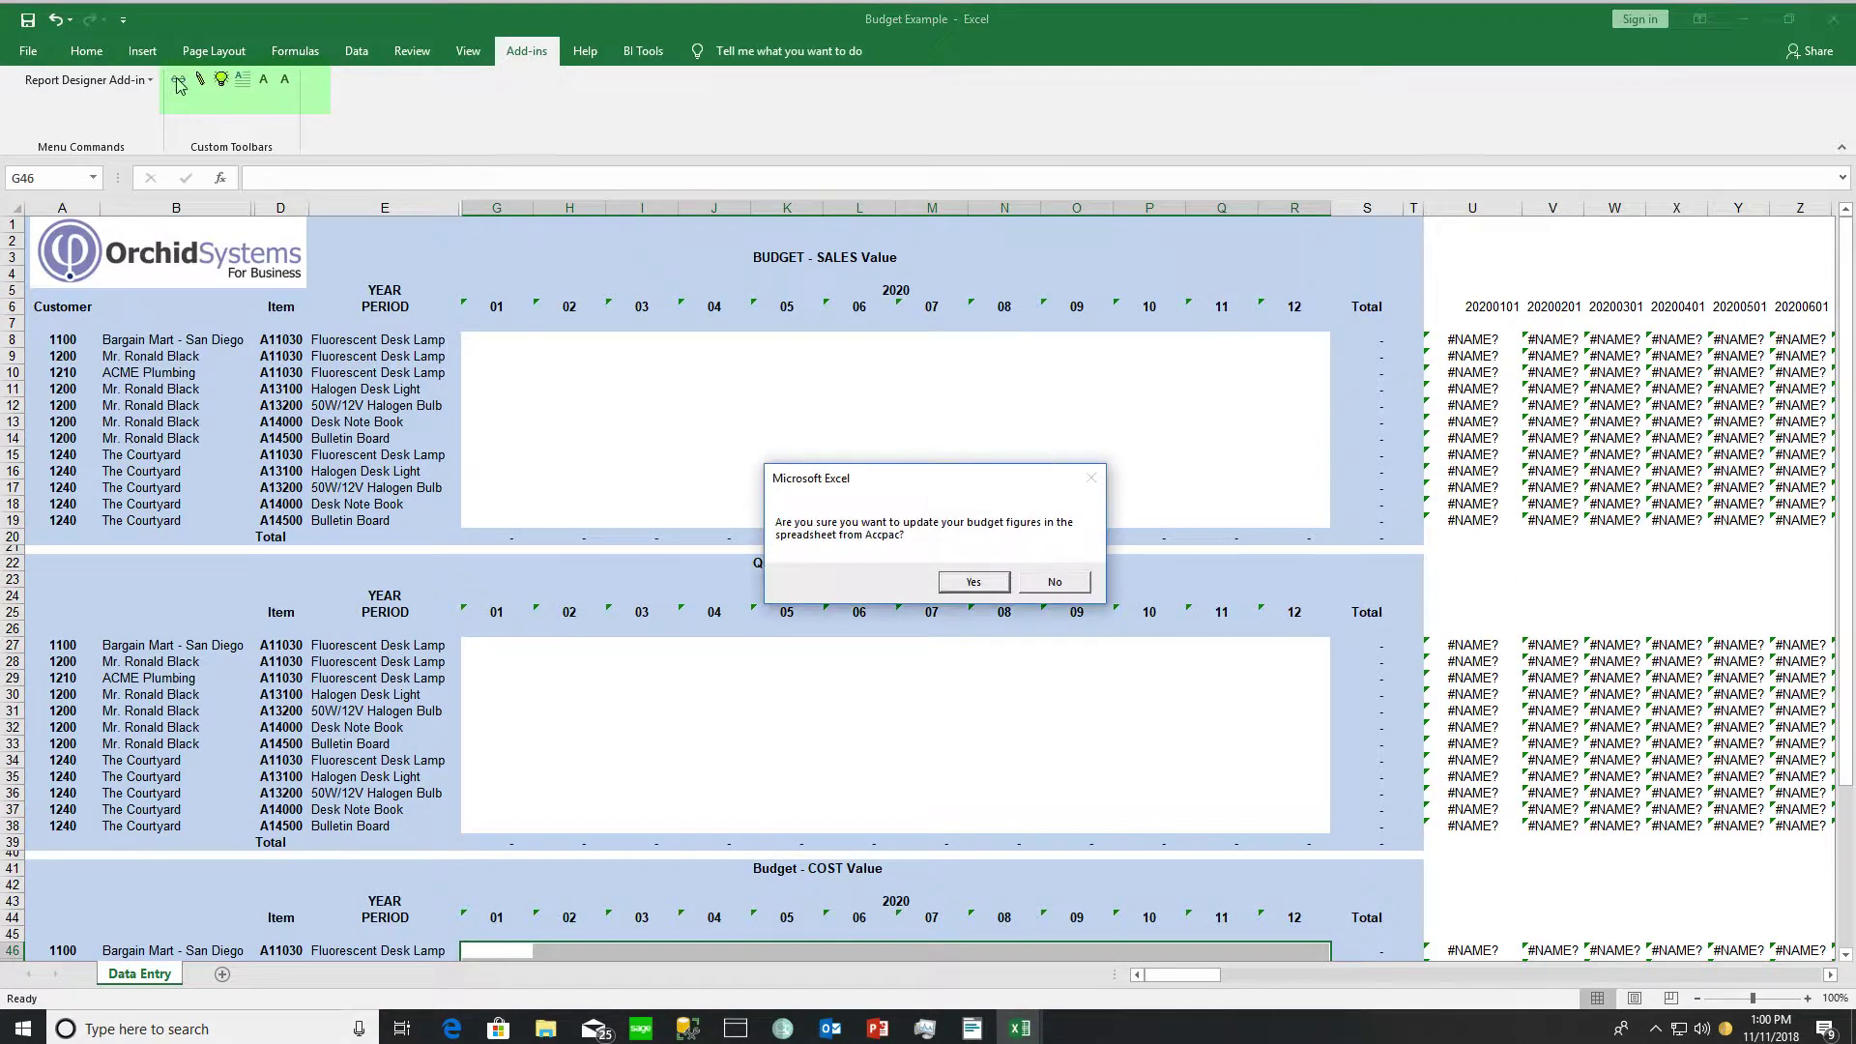
{"action": "left_click", "coordinate": [974, 581]}
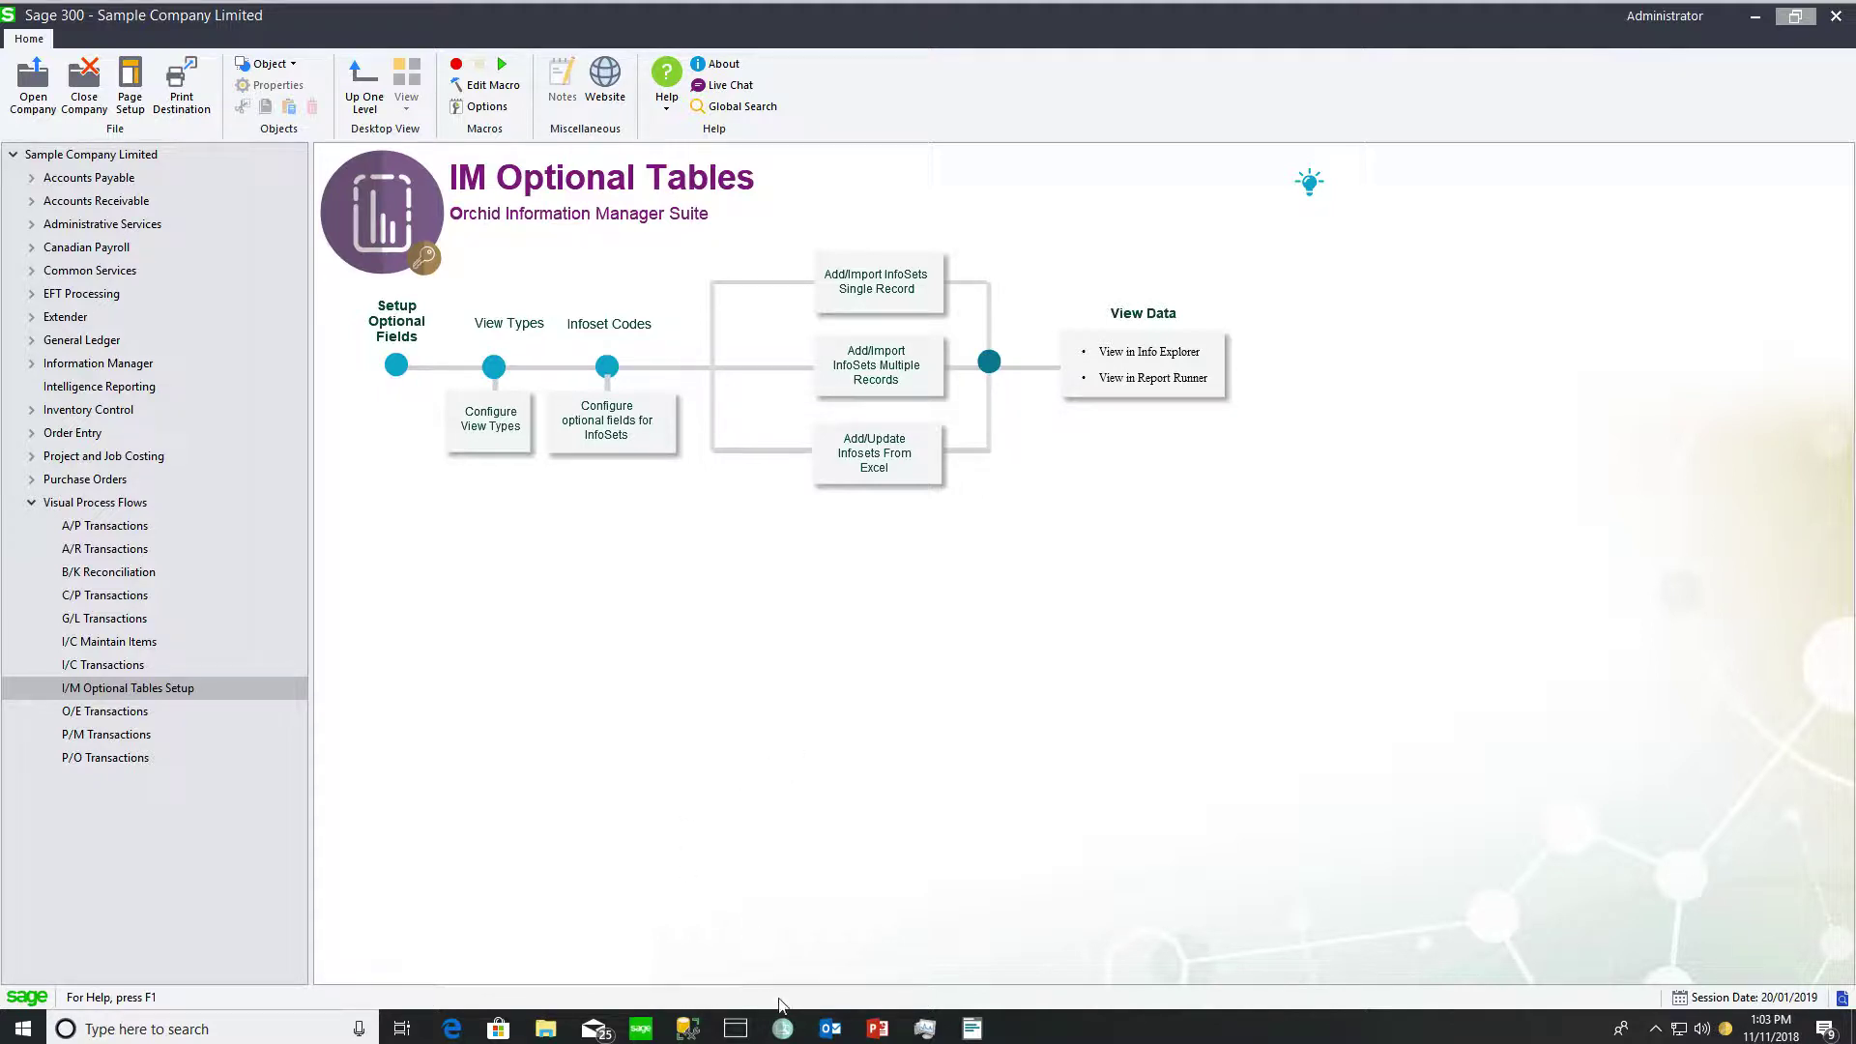
Switch to Info-Explorer and open the Writeback Customer and Item Budget cube from the downloadable writeback samples
{"action": "left_click", "coordinate": [783, 1031]}
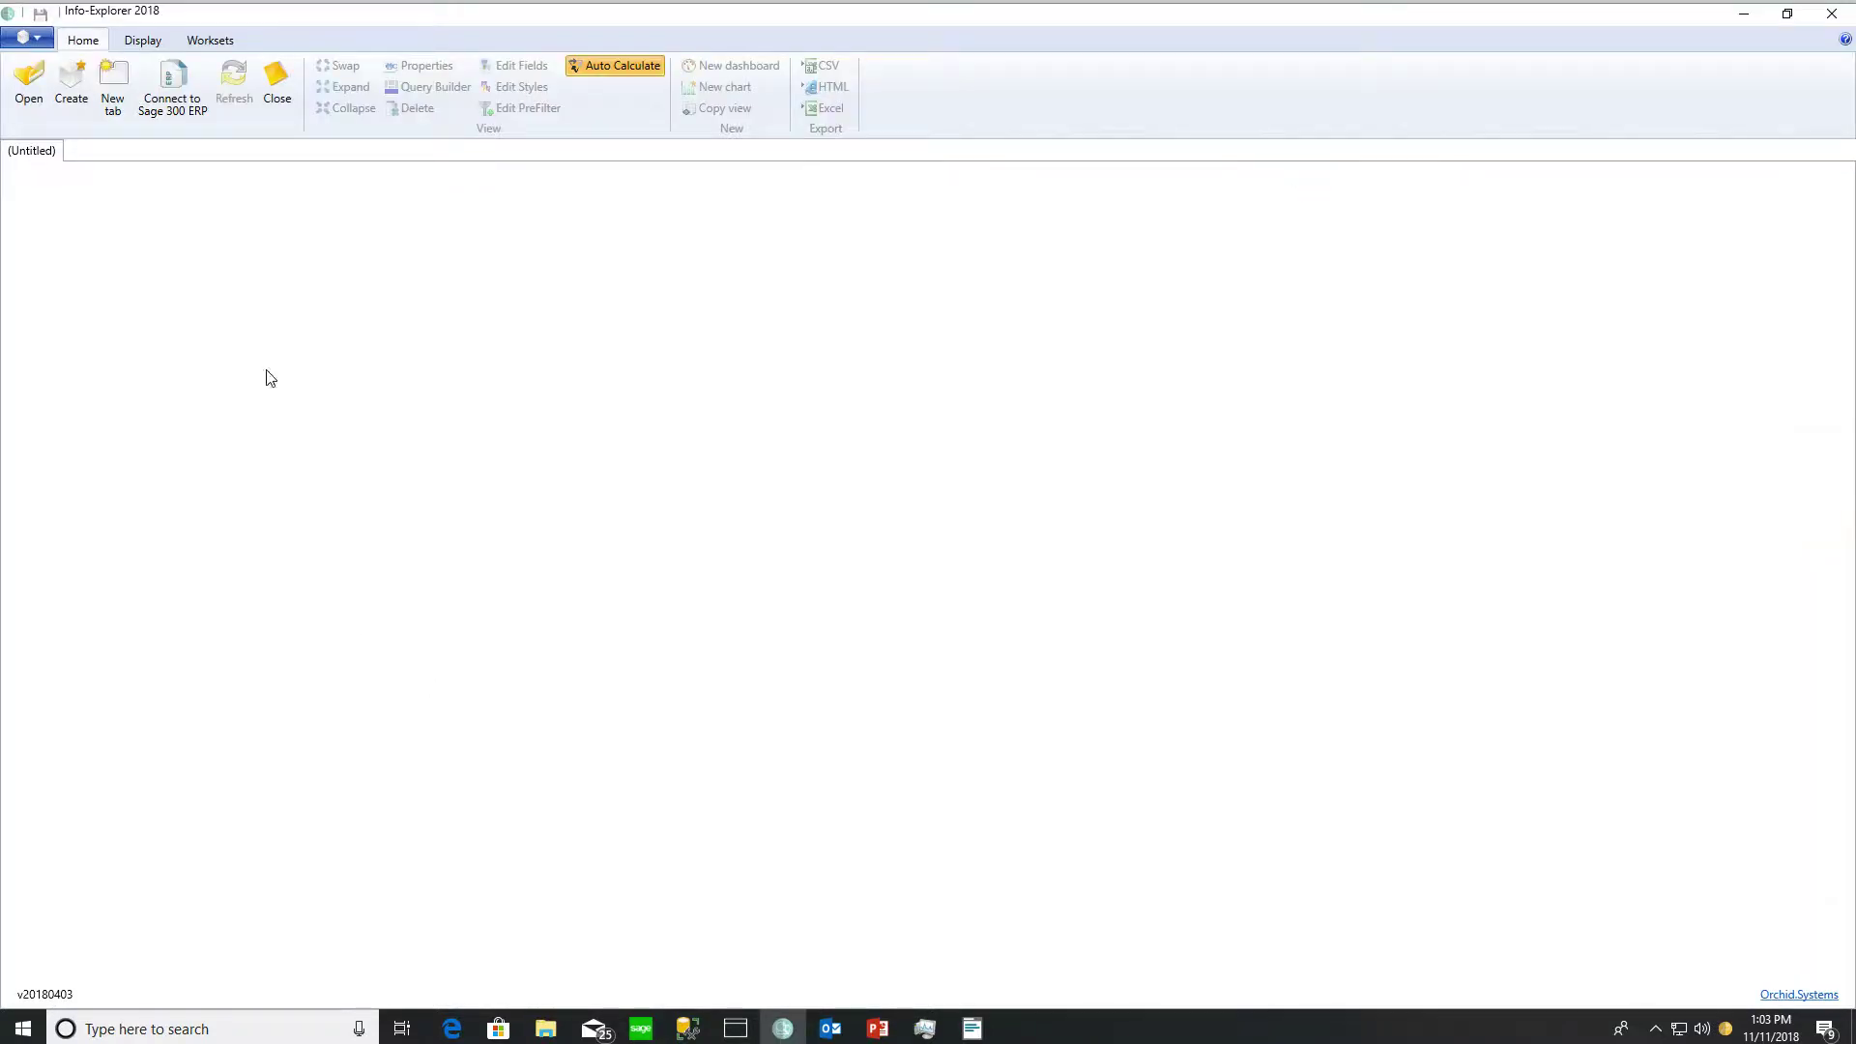
{"action": "left_click", "coordinate": [40, 42]}
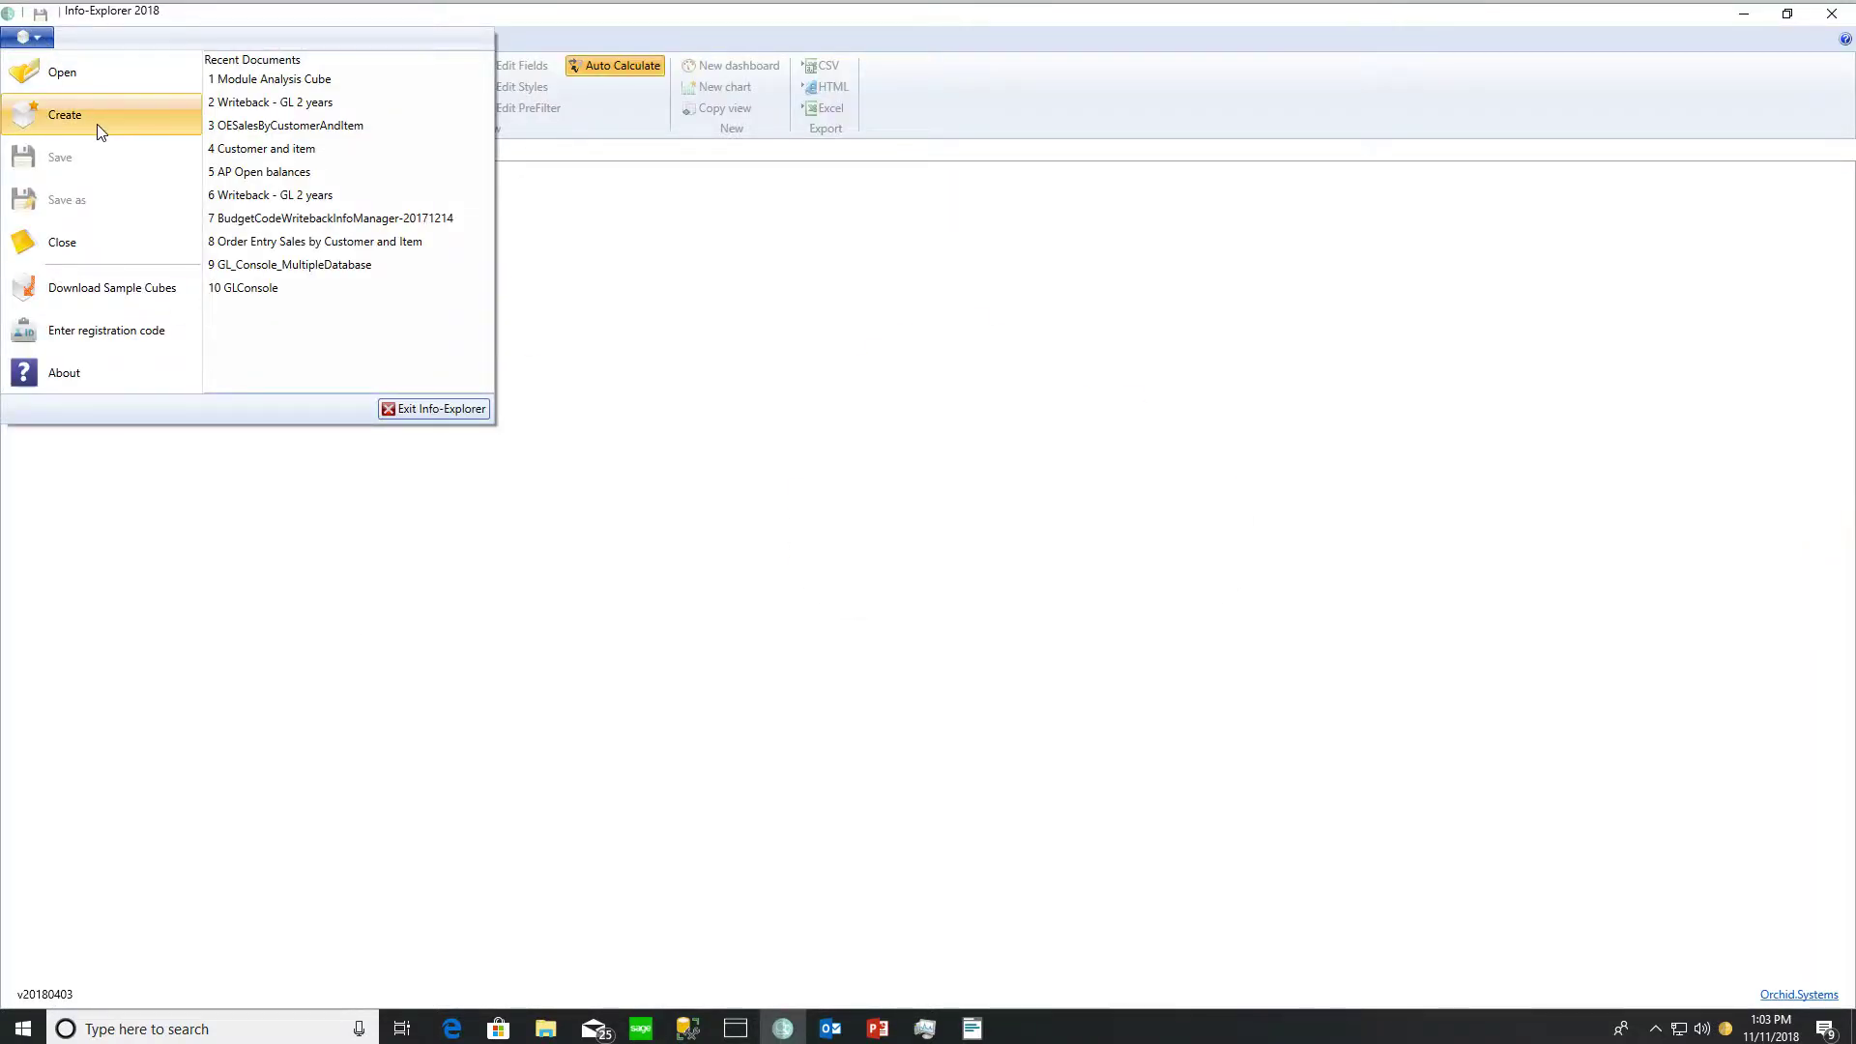
{"action": "left_click", "coordinate": [80, 292]}
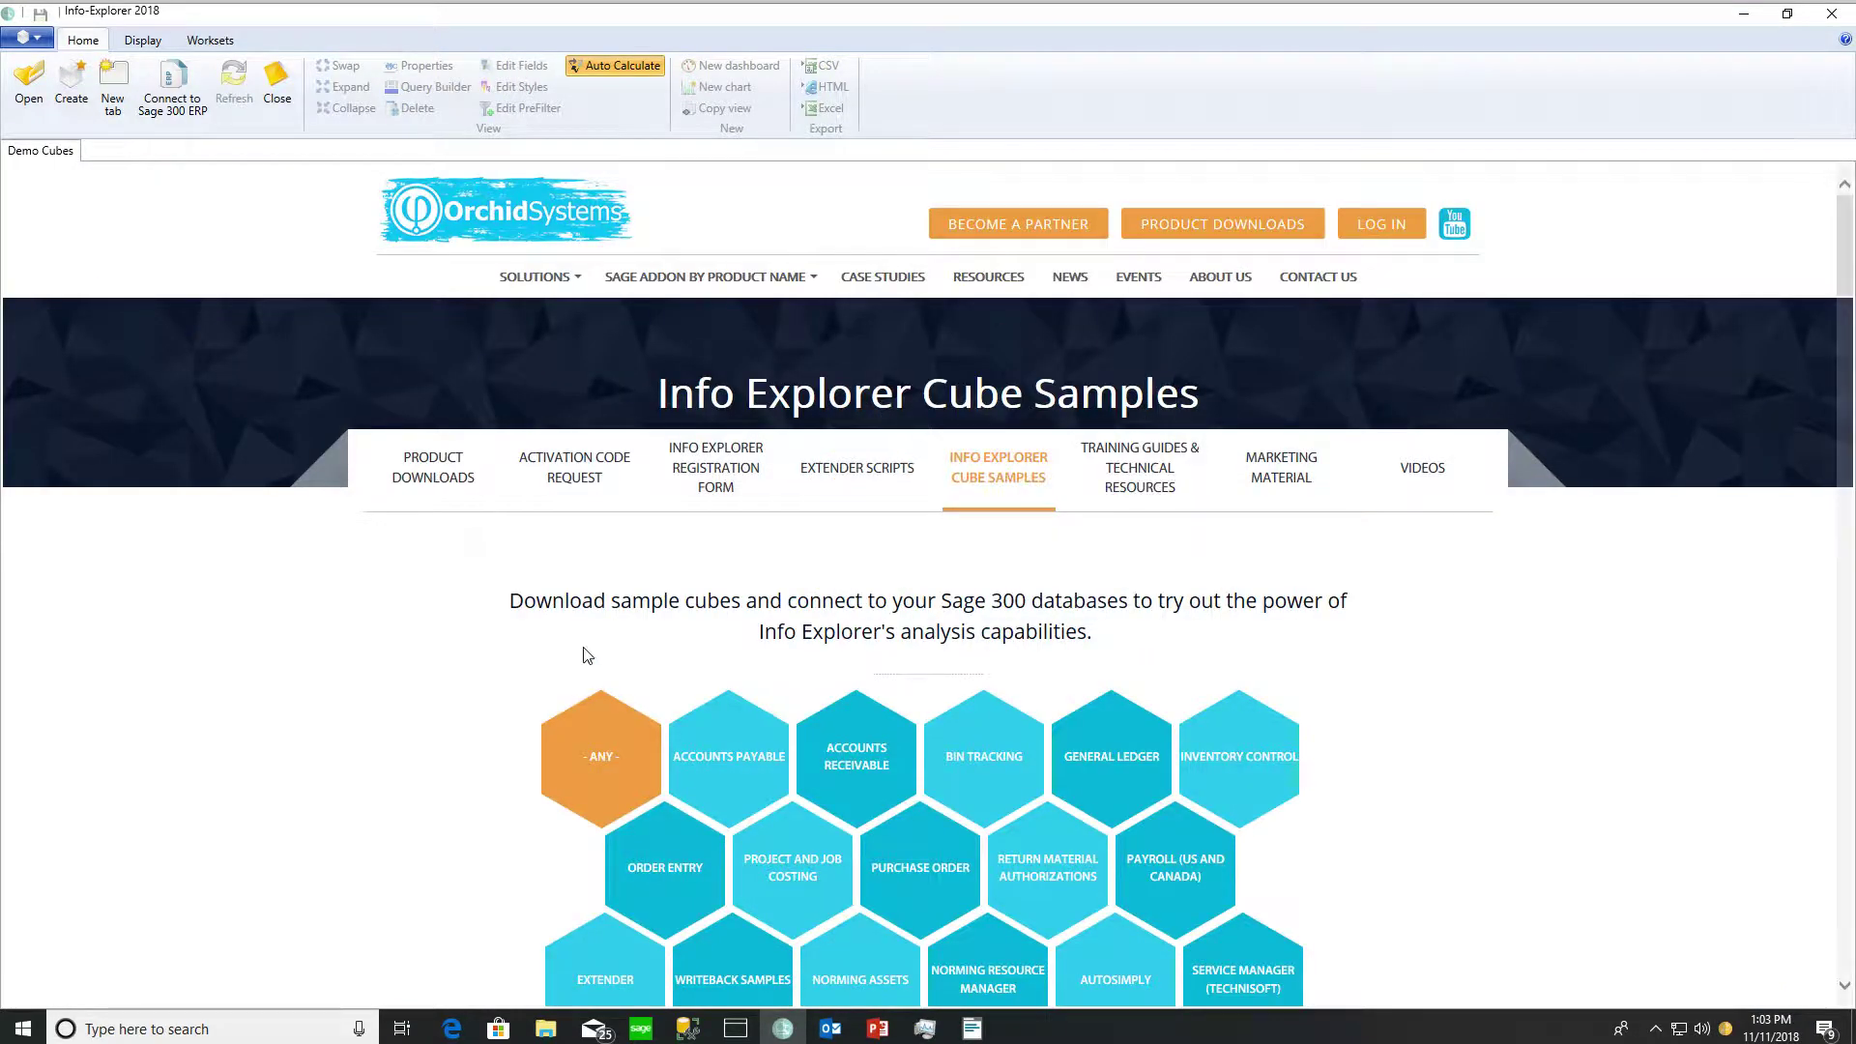
{"action": "left_click", "coordinate": [720, 968]}
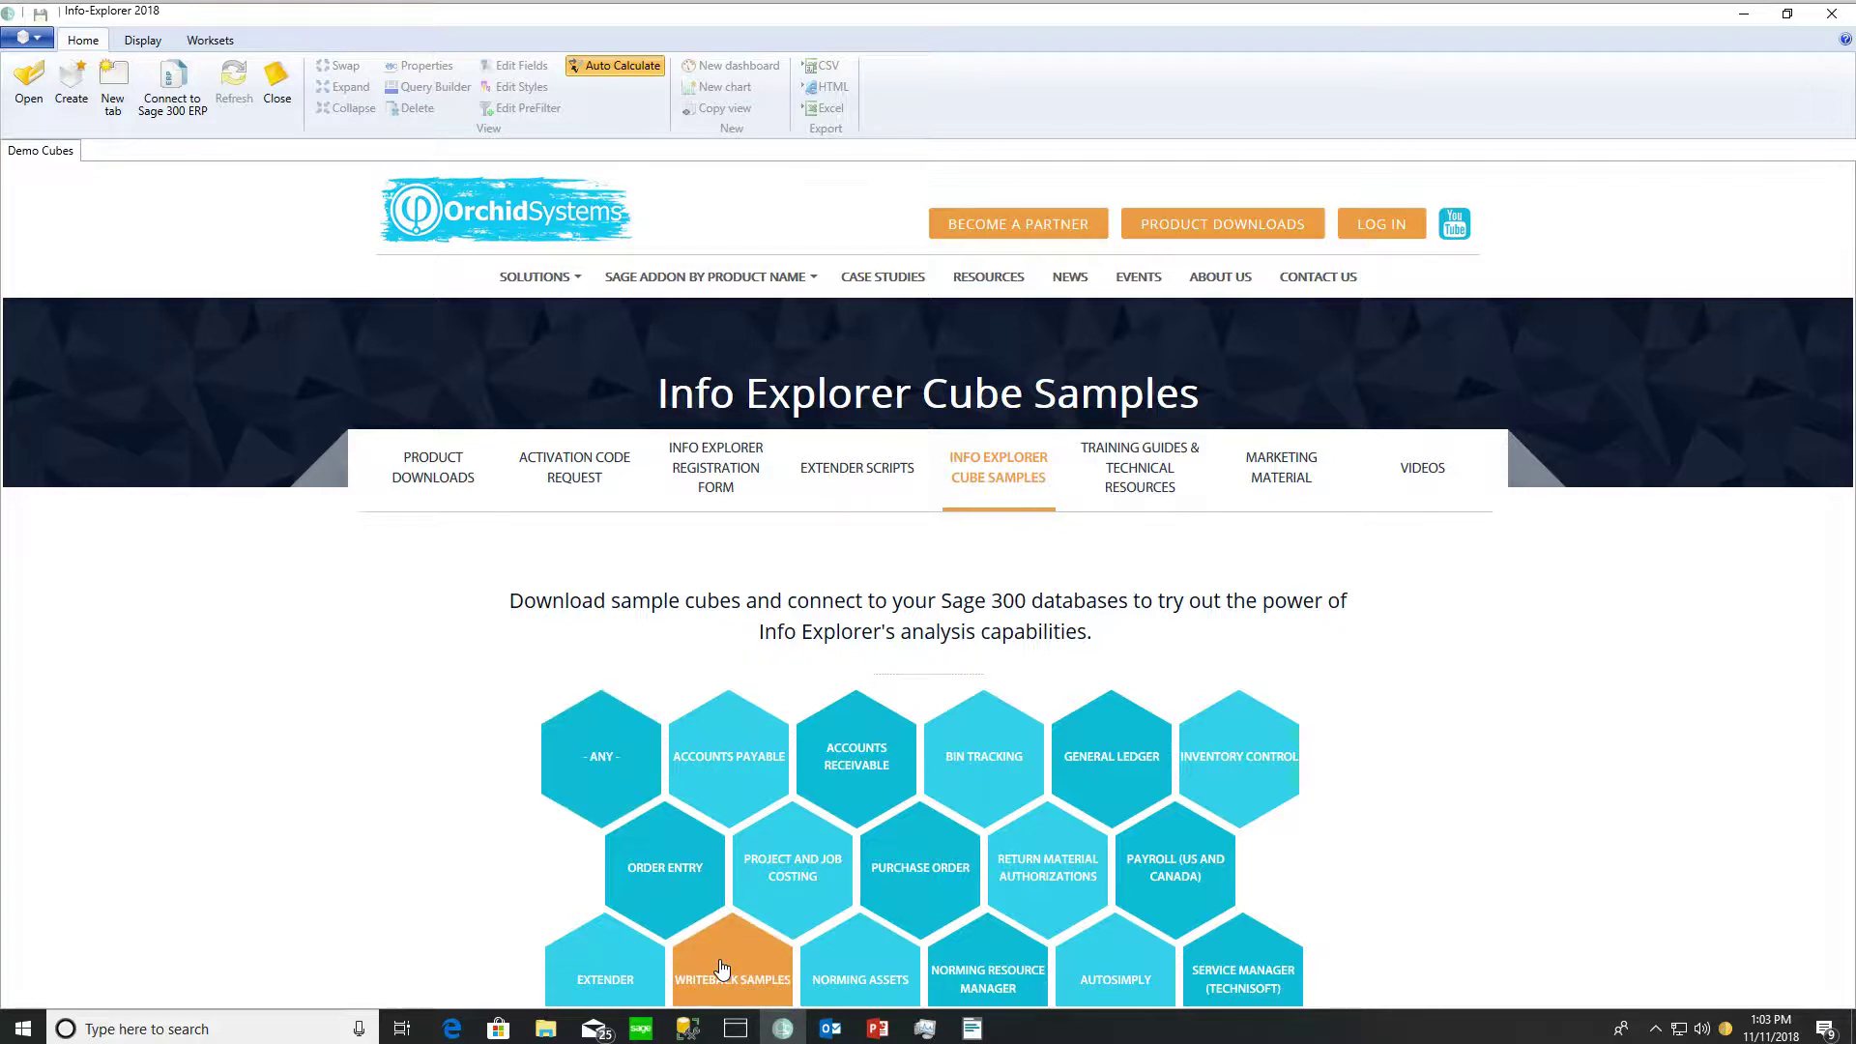
{"action": "scroll", "coordinate": [720, 968], "scroll_direction": "down", "scroll_amount": 5}
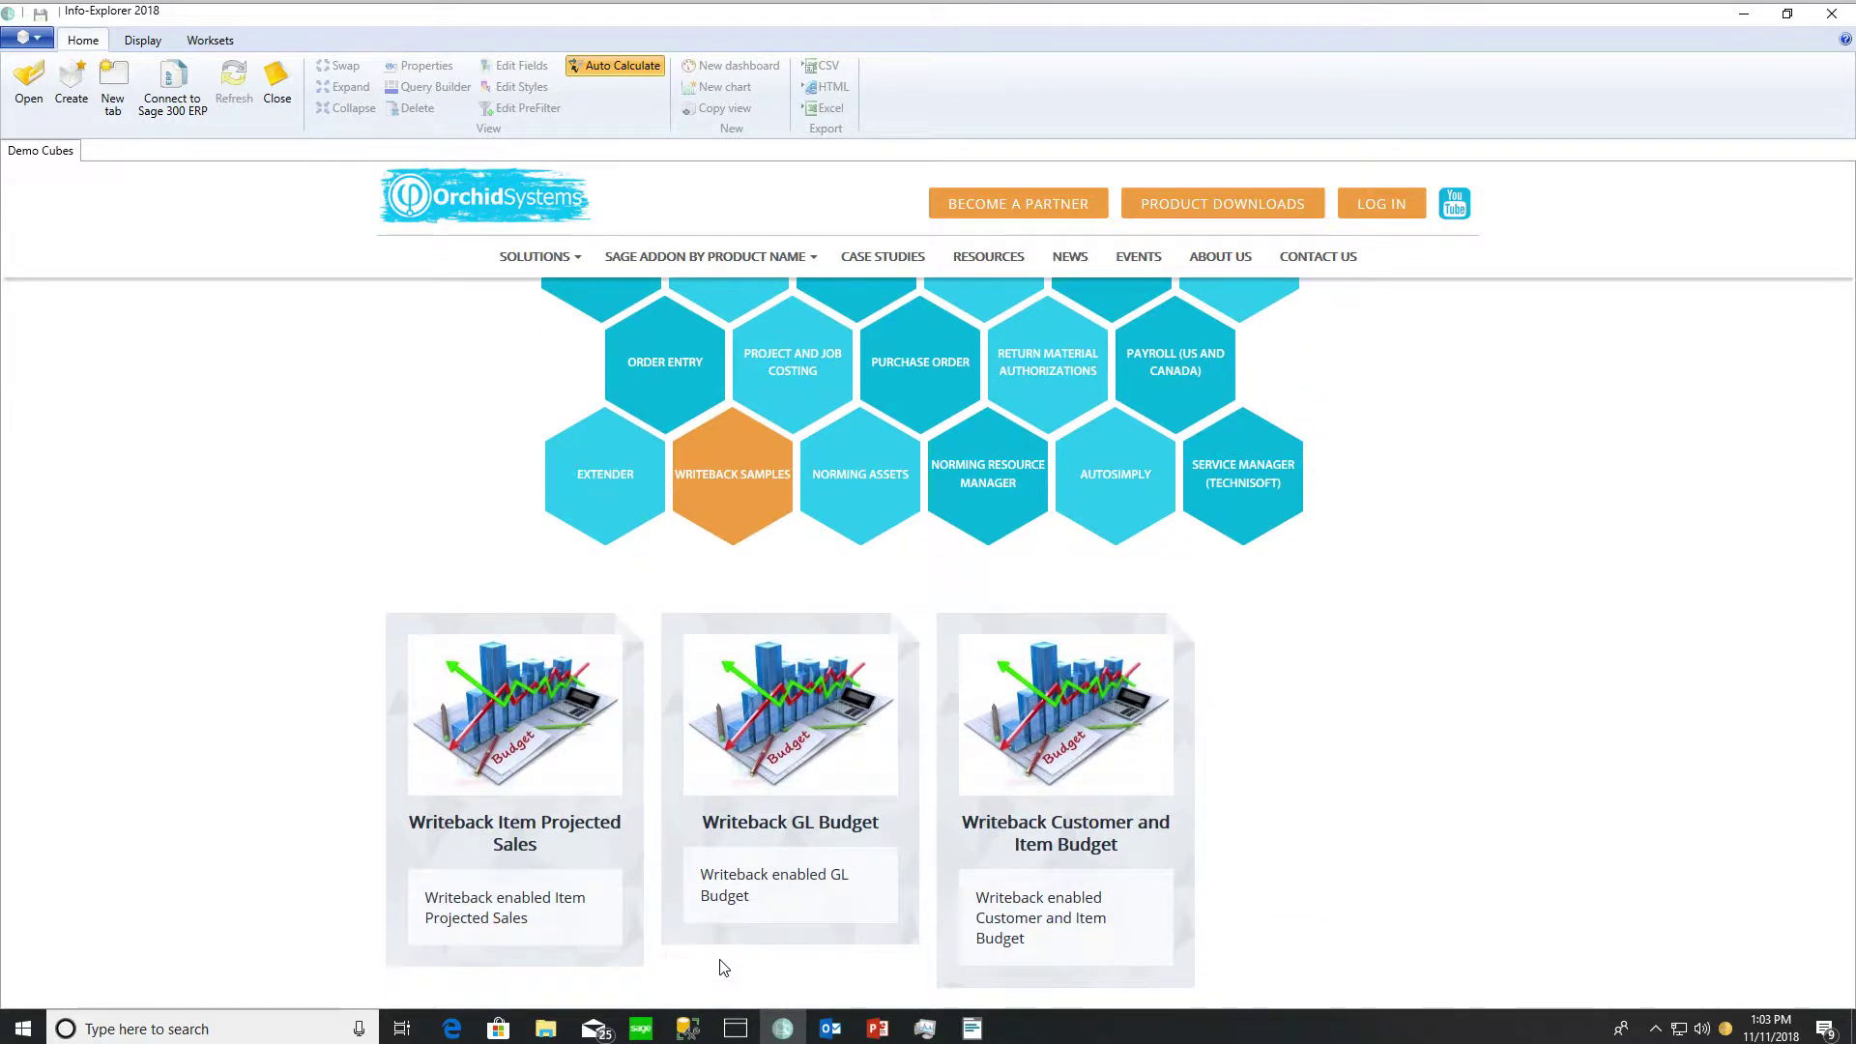
{"action": "left_click", "coordinate": [1032, 838]}
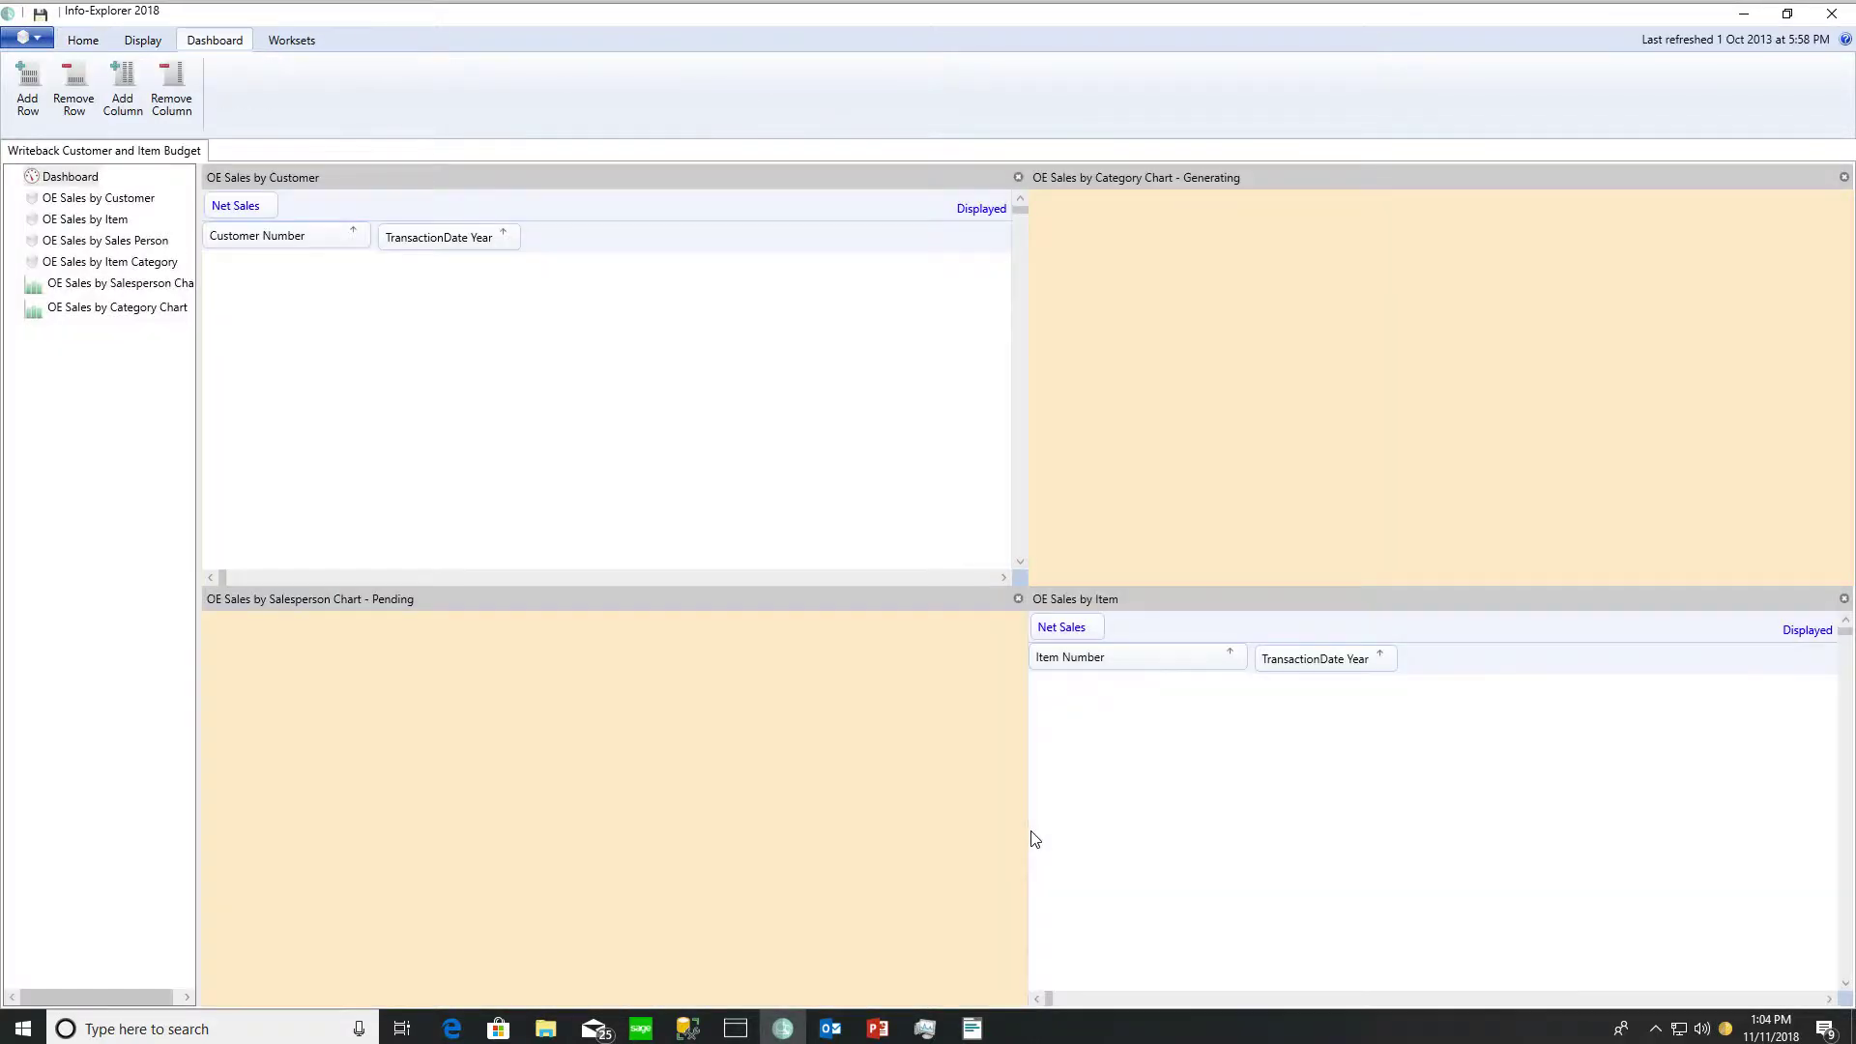
Open the Connection 1 settings in the sample budget cube's properties
{"action": "left_click", "coordinate": [84, 42]}
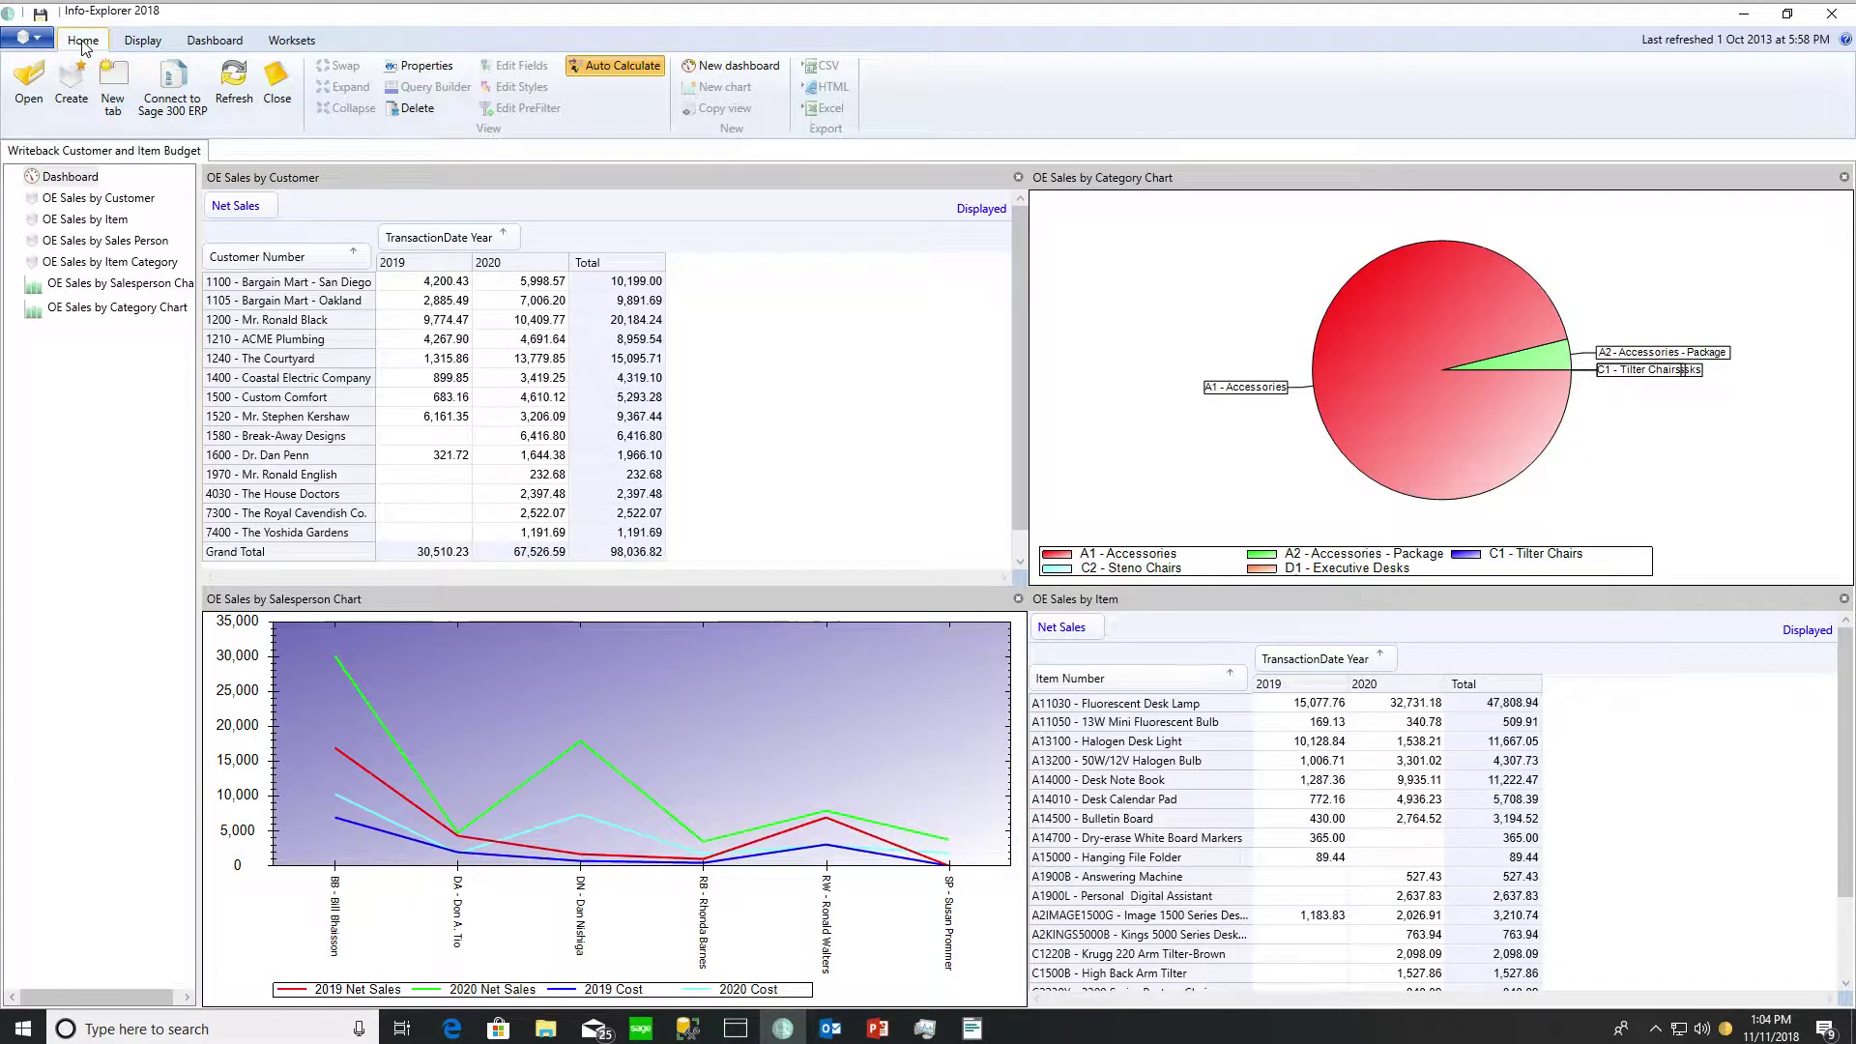
{"action": "left_click", "coordinate": [431, 67]}
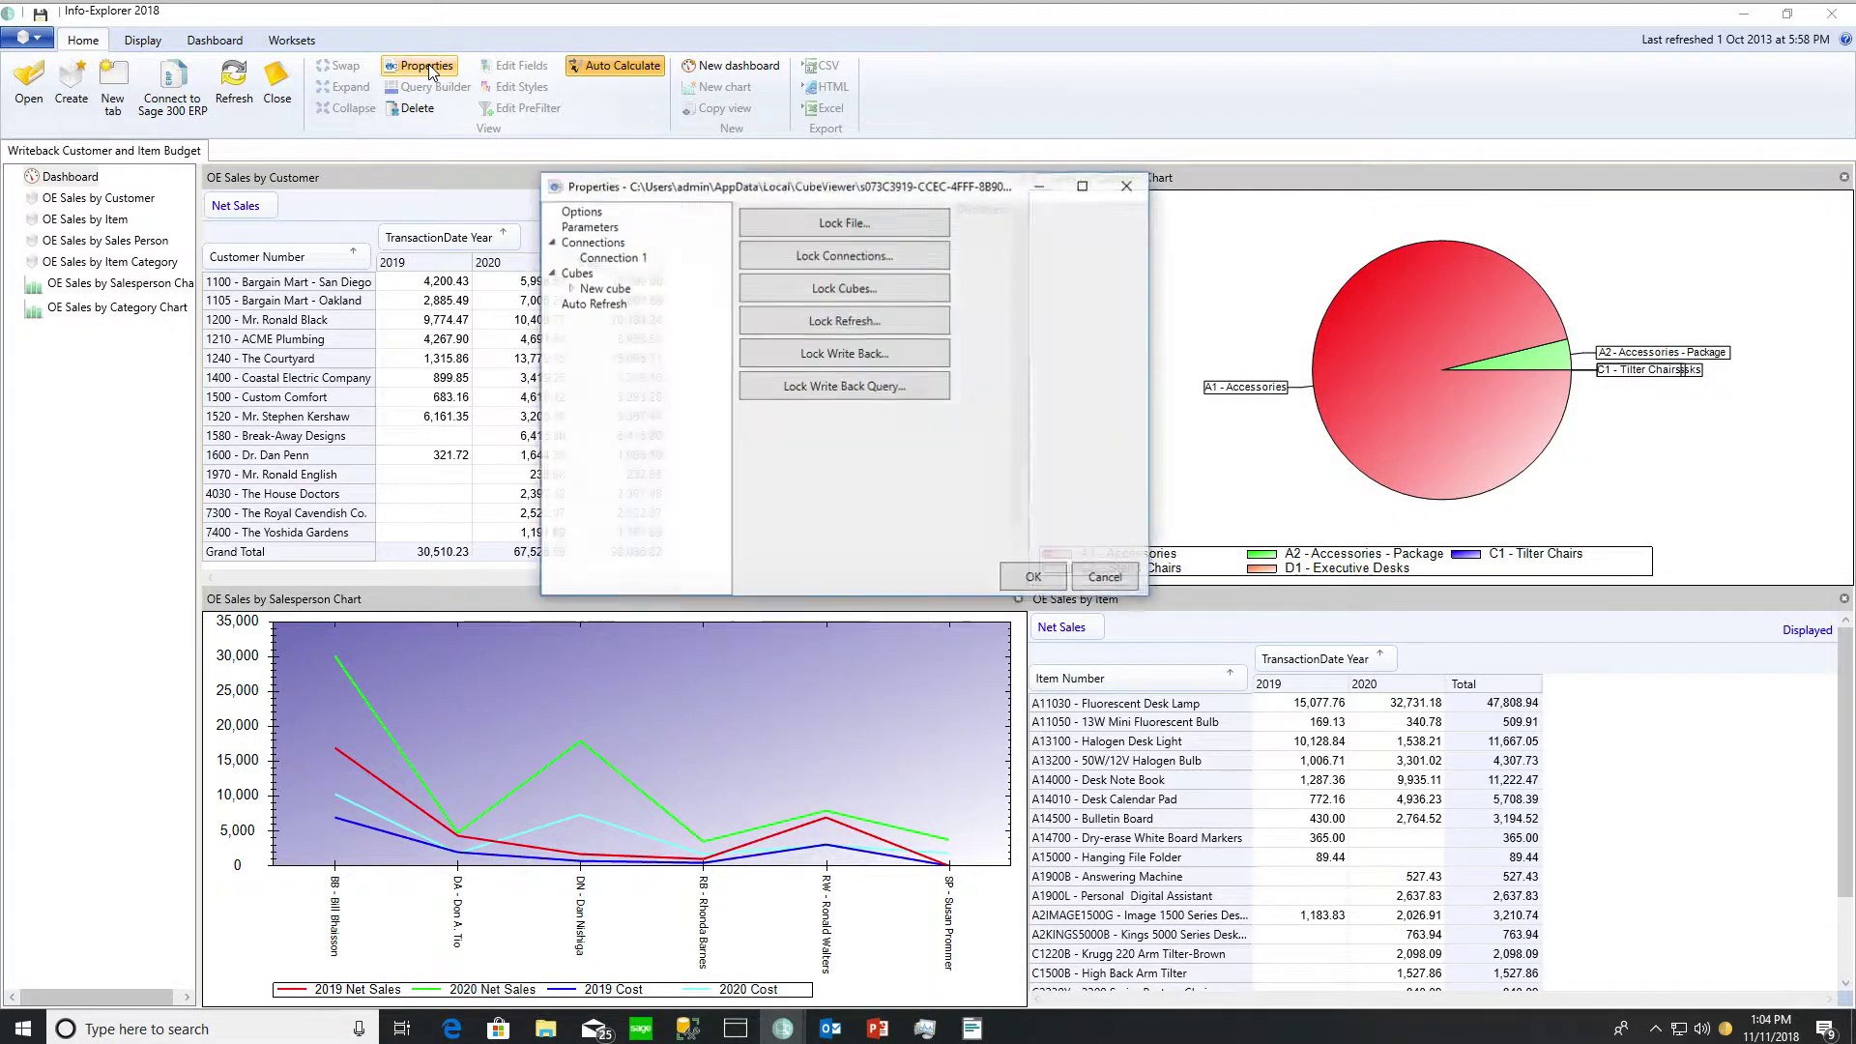
{"action": "left_click", "coordinate": [612, 256]}
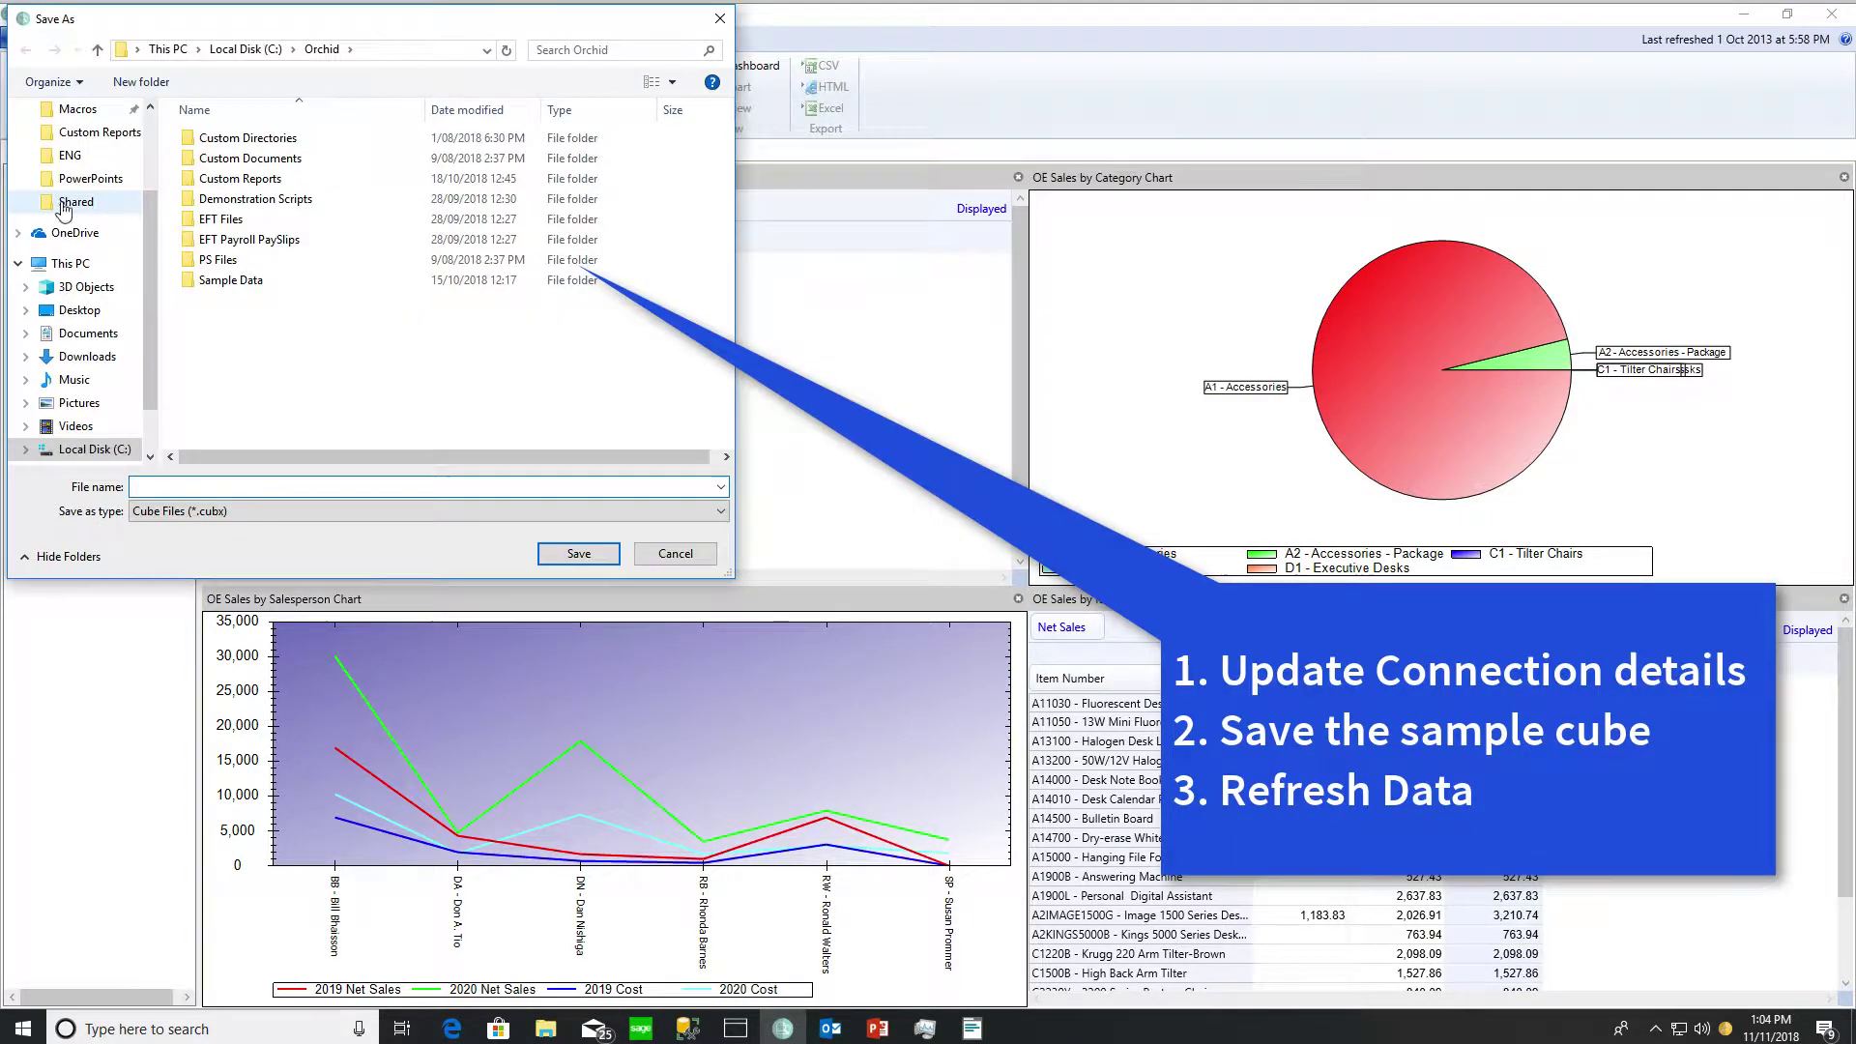
Save the sample cube as OECube in the admin user folder on the C: drive
{"action": "left_click", "coordinate": [97, 451]}
{"action": "type", "text": "OECube"}
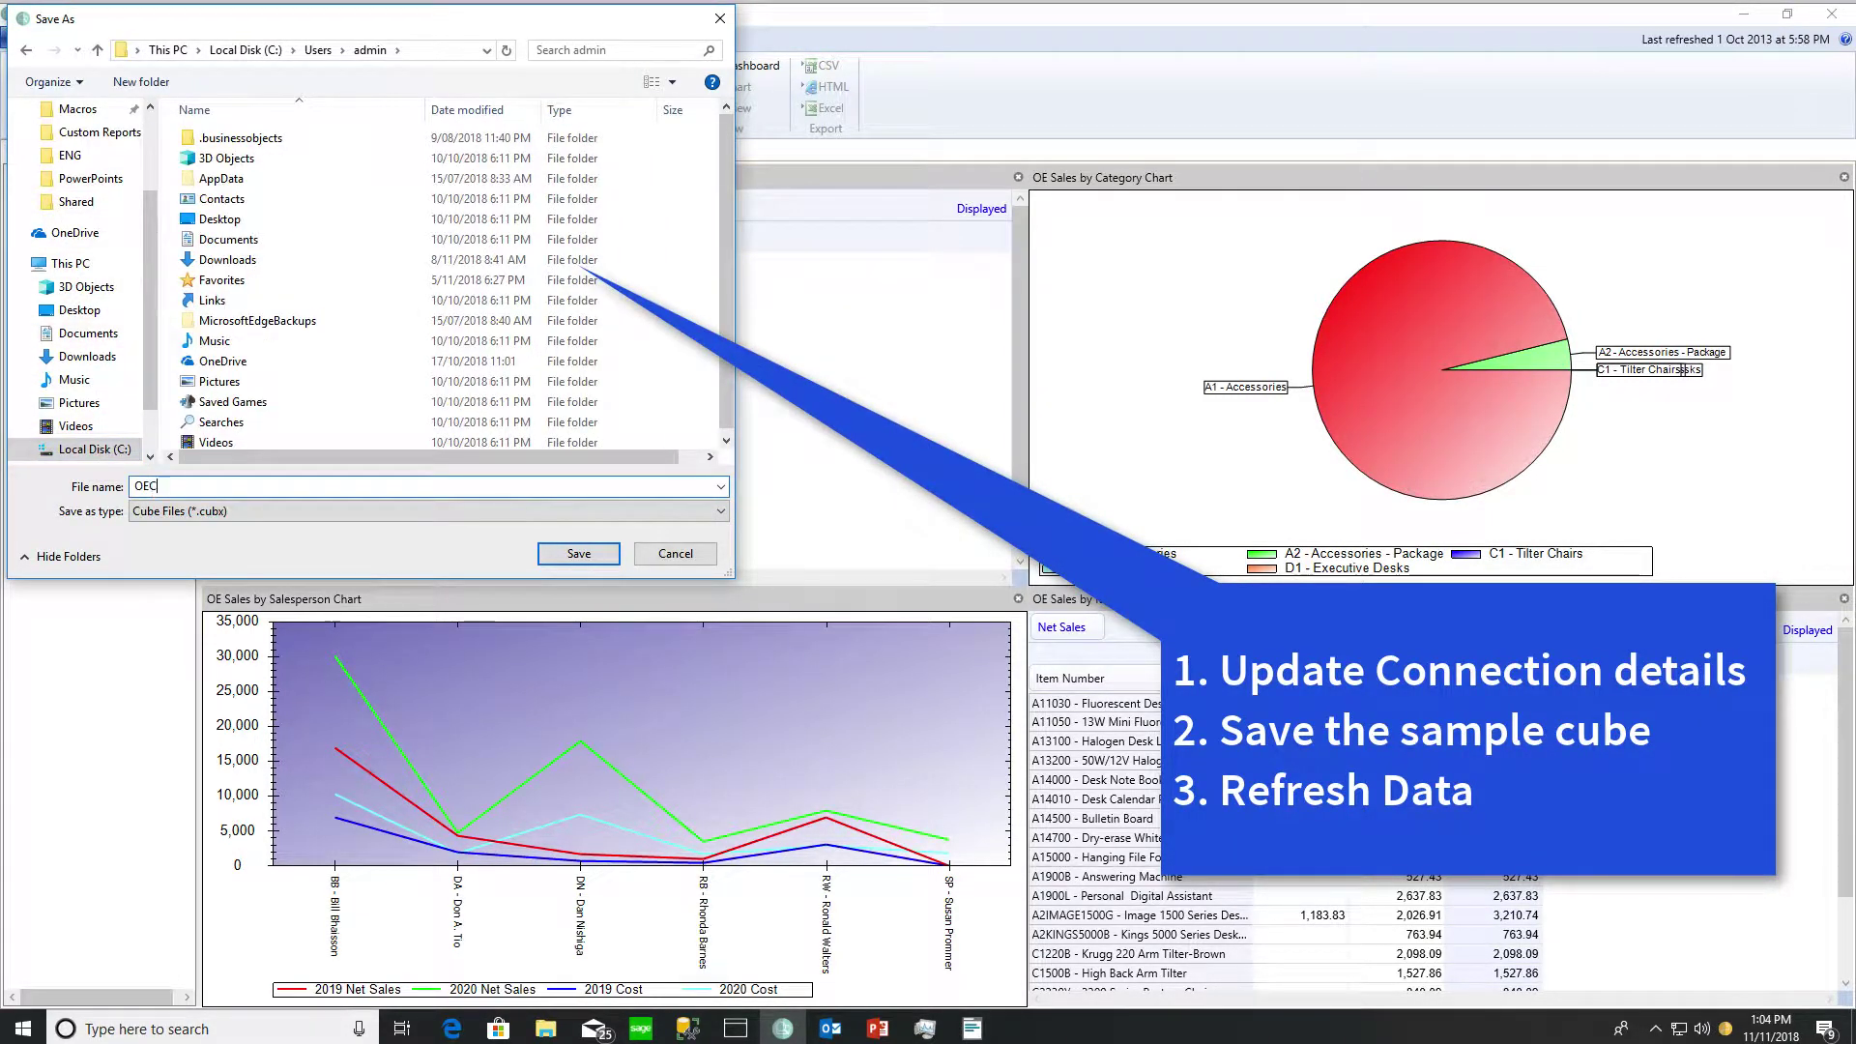
{"action": "key", "text": "Return"}
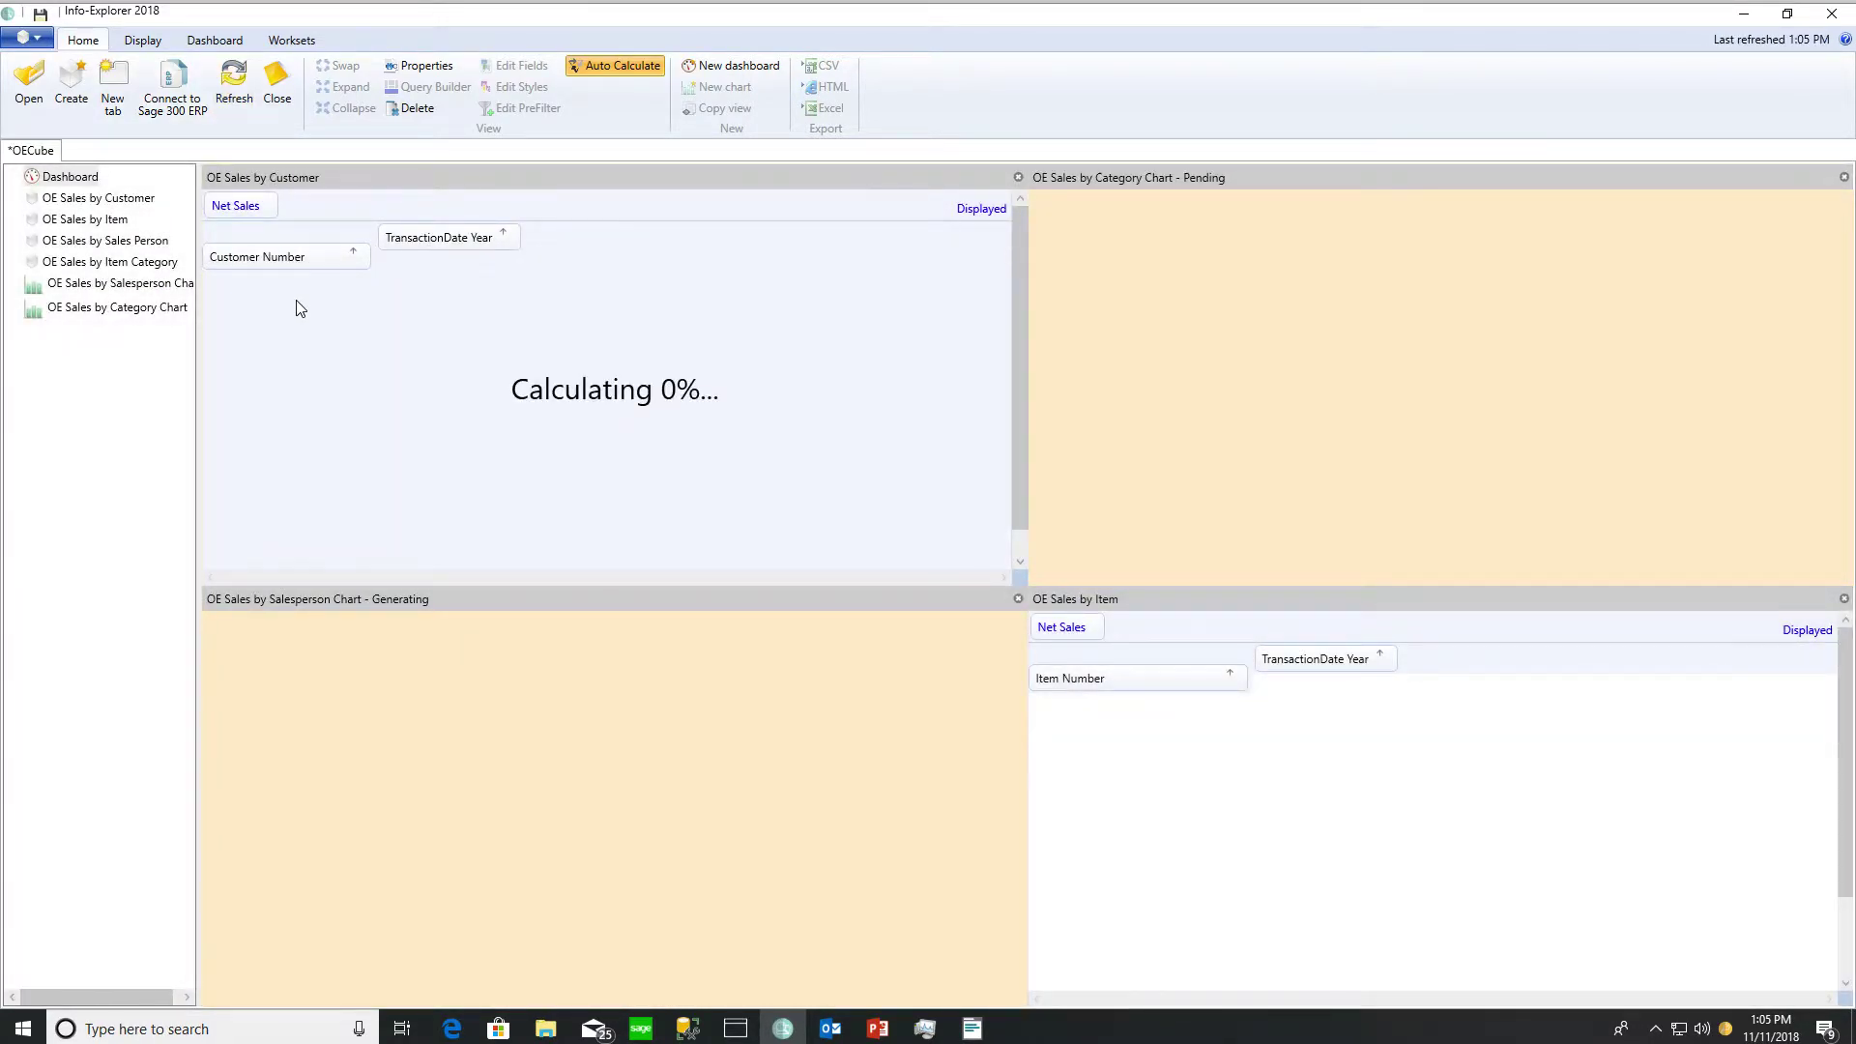
Open the OE Sales by Customer view and reduce its displayed fields to Budget Sales, broken down by transaction month
{"action": "left_click", "coordinate": [126, 200]}
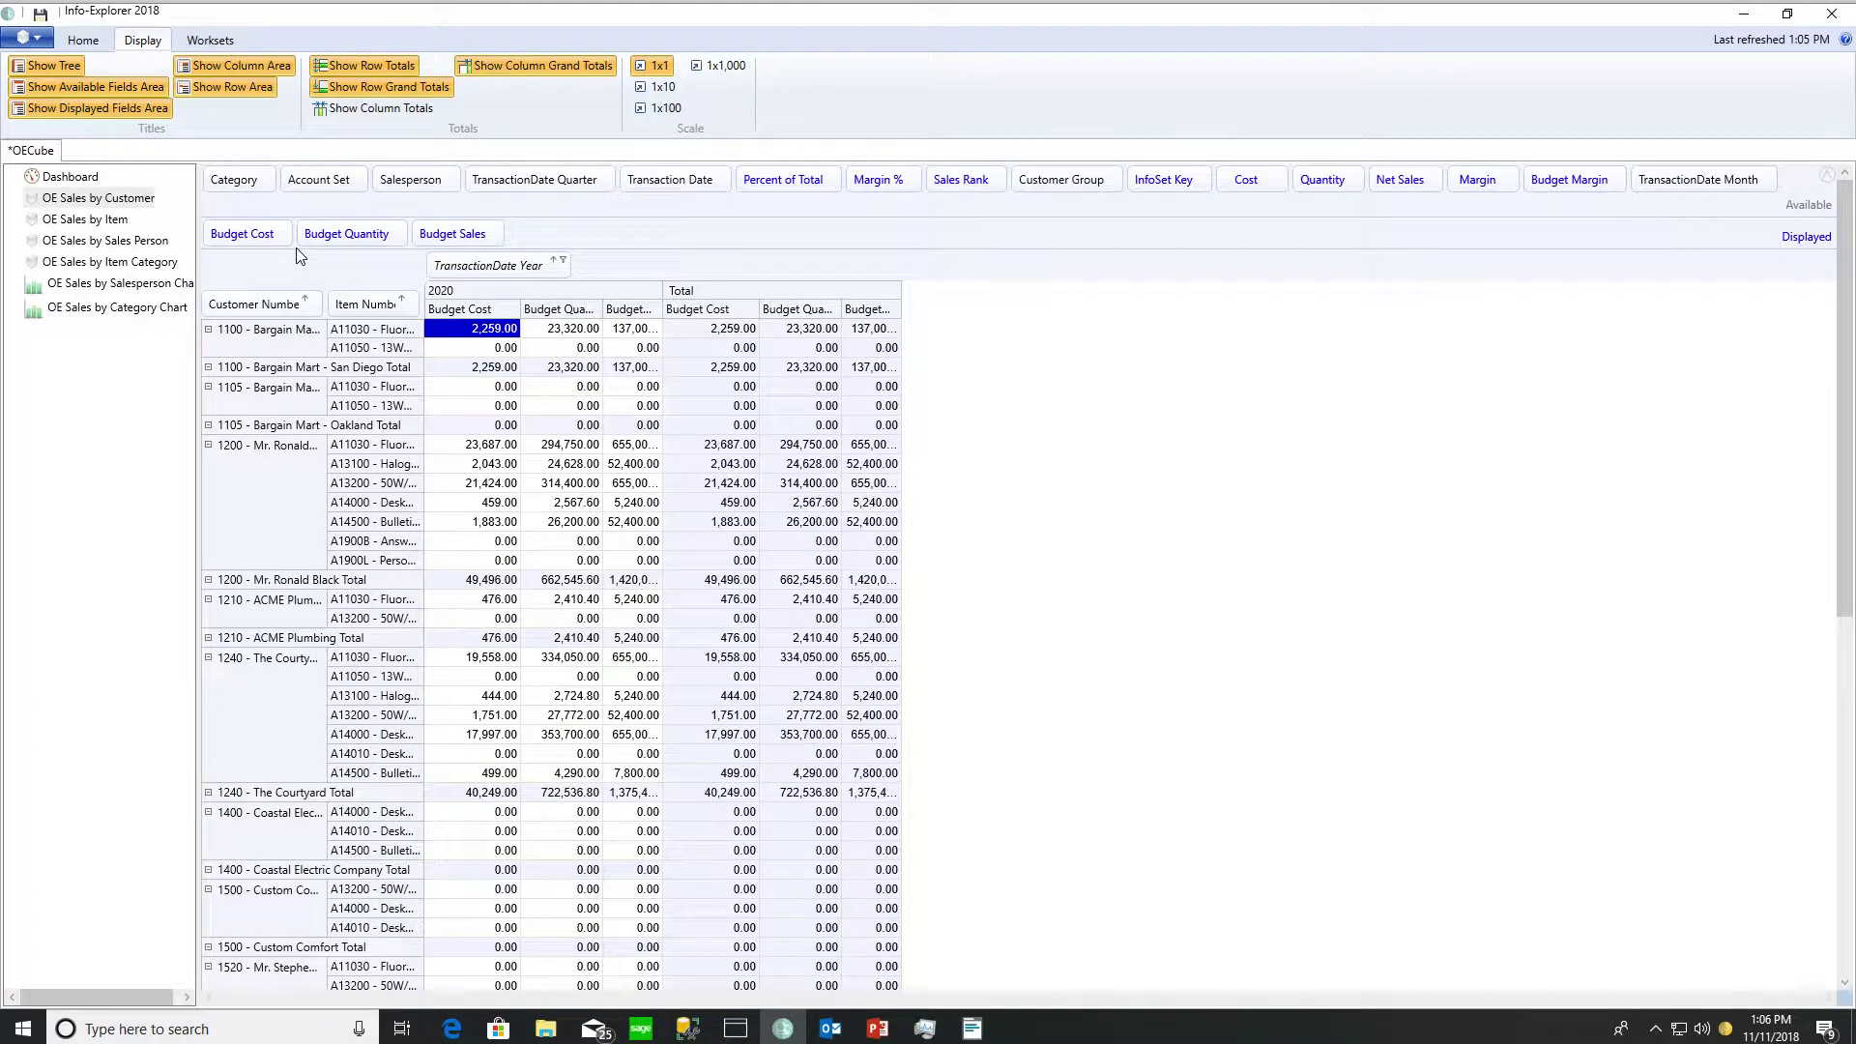
{"action": "left_click_drag", "start_coordinate": [263, 237], "coordinate": [262, 207]}
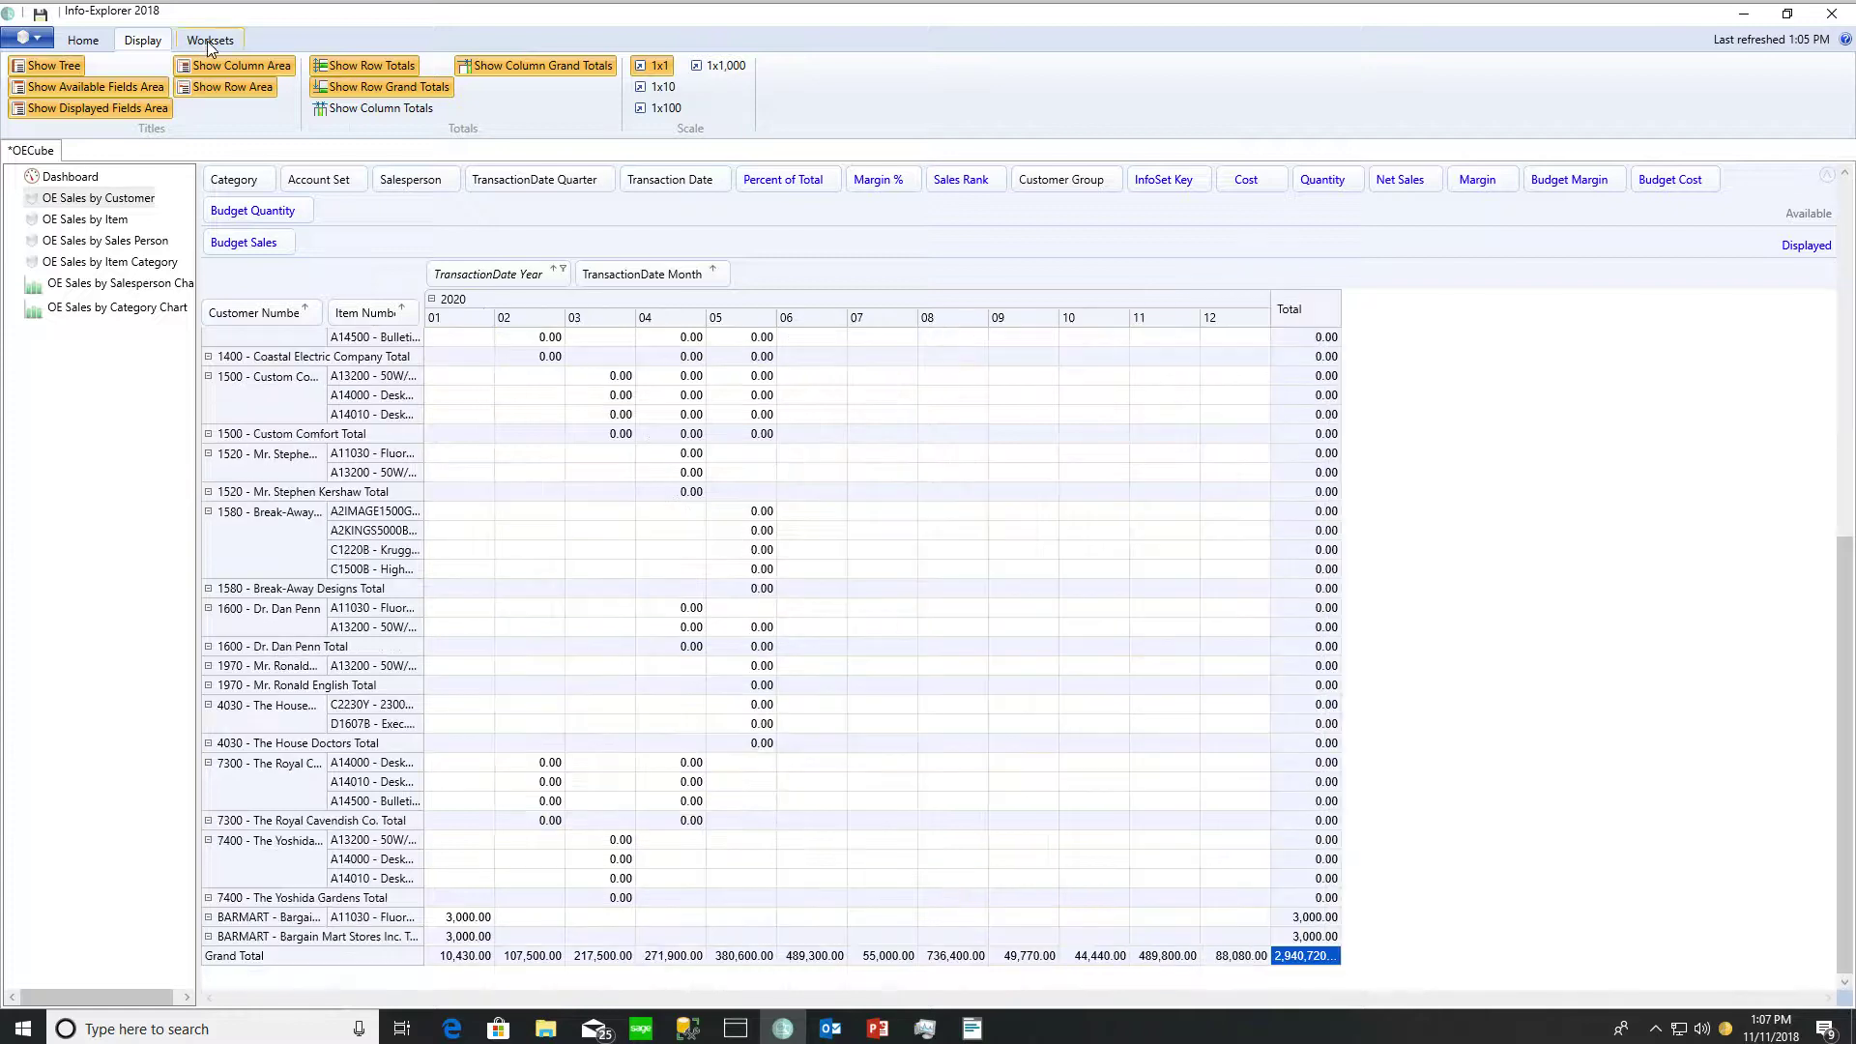
Set the worksets spread method to Proportionally and change the 2020 Budget Sales grand total to 4,000,000
{"action": "left_click", "coordinate": [209, 43]}
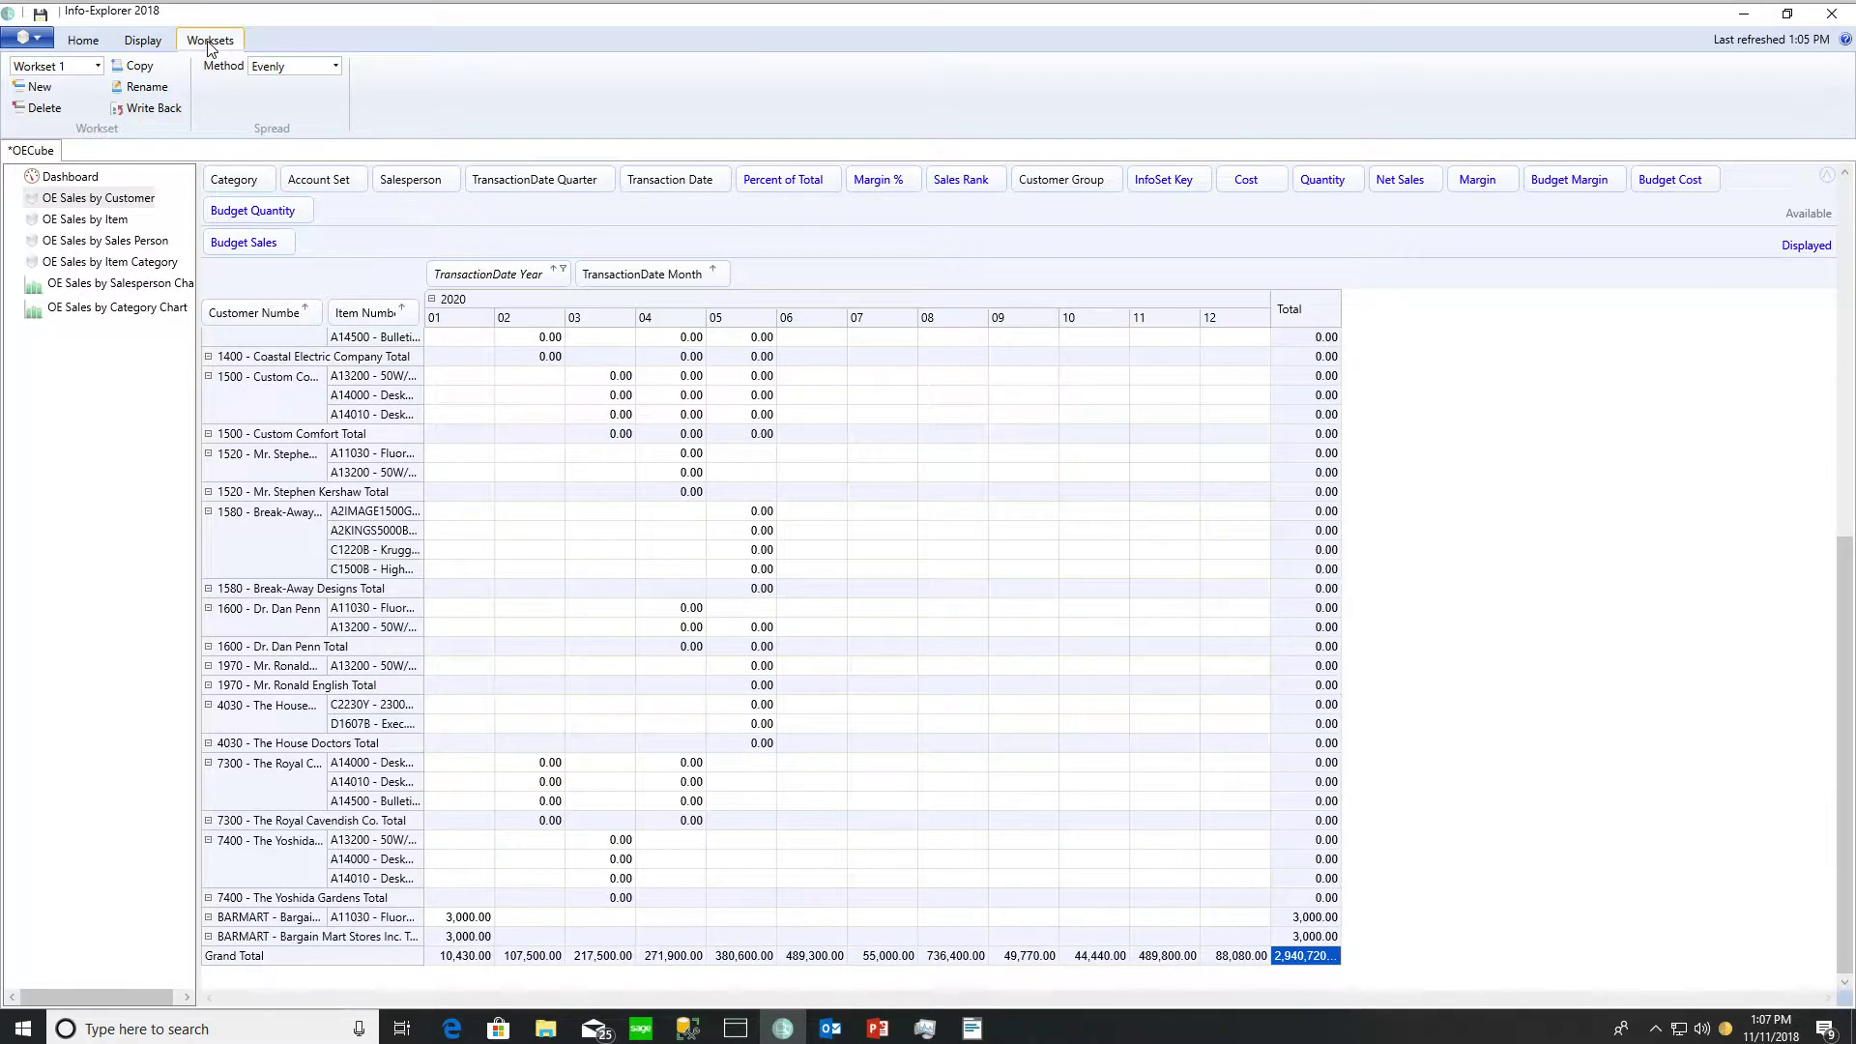
{"action": "left_click", "coordinate": [335, 67]}
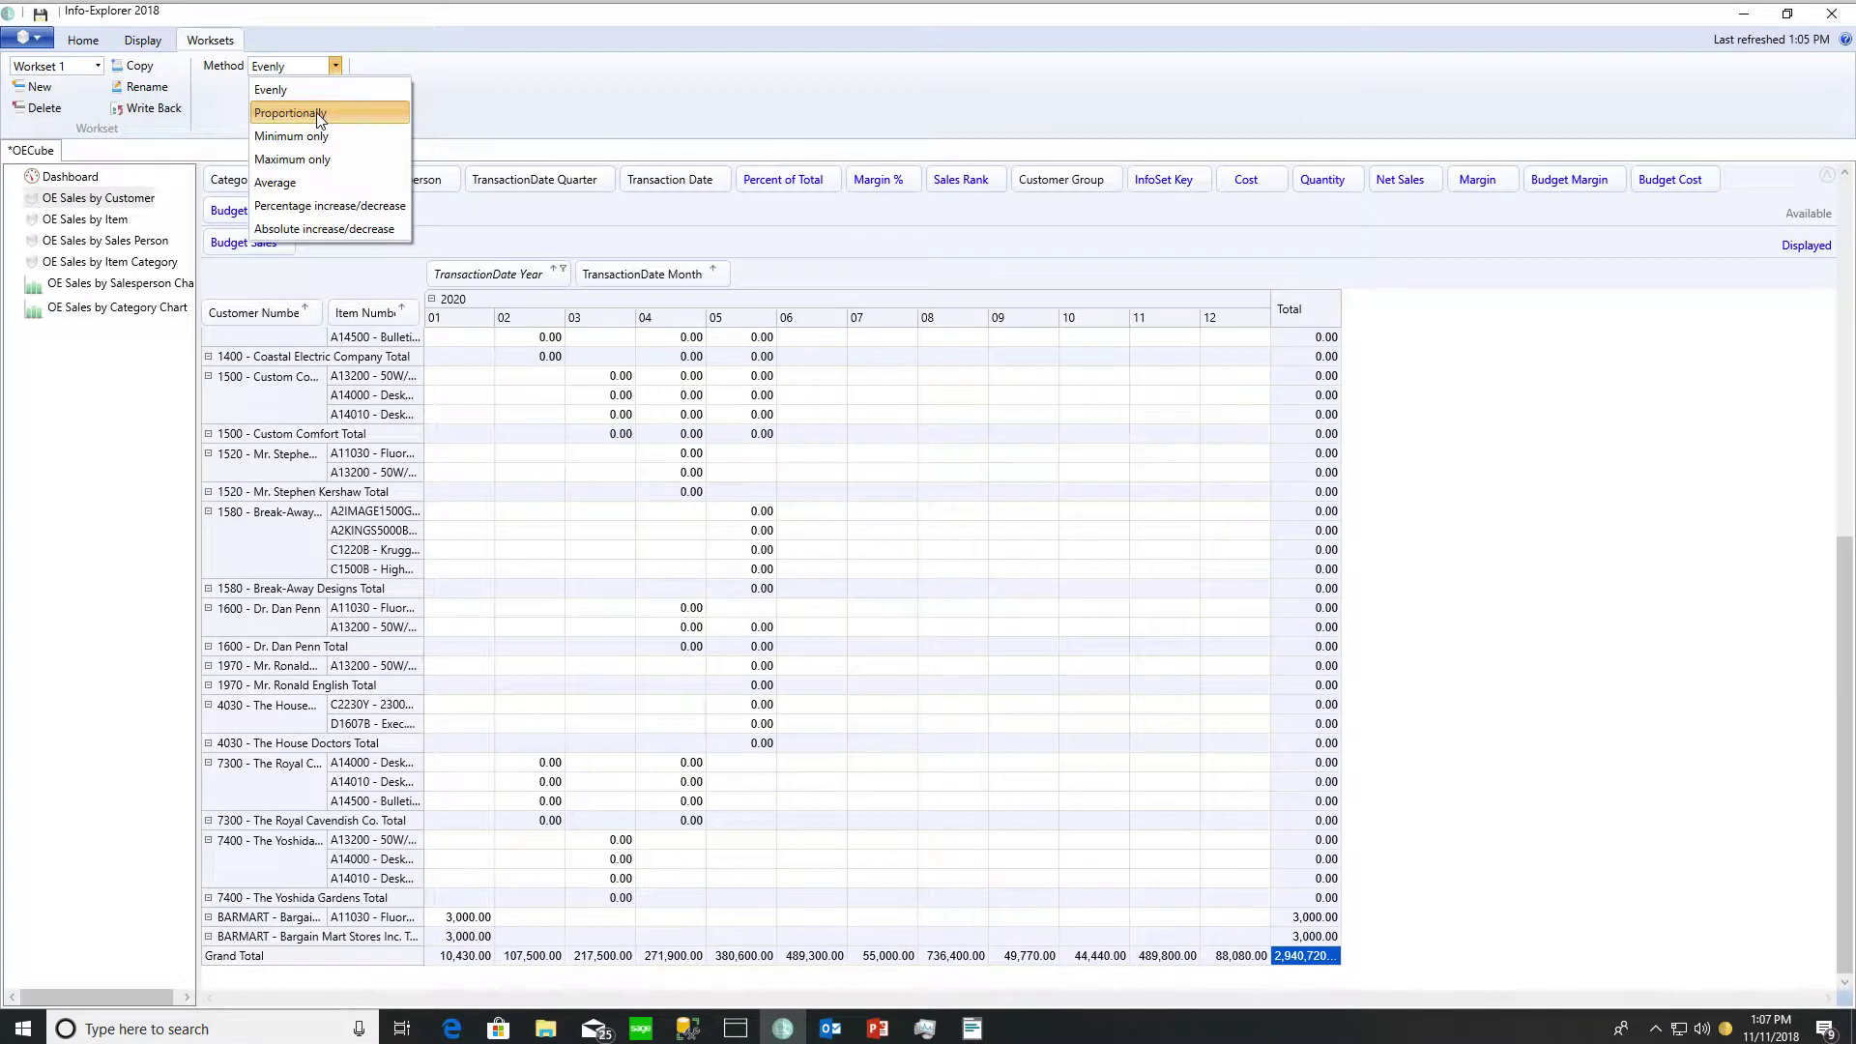
{"action": "left_click", "coordinate": [324, 109]}
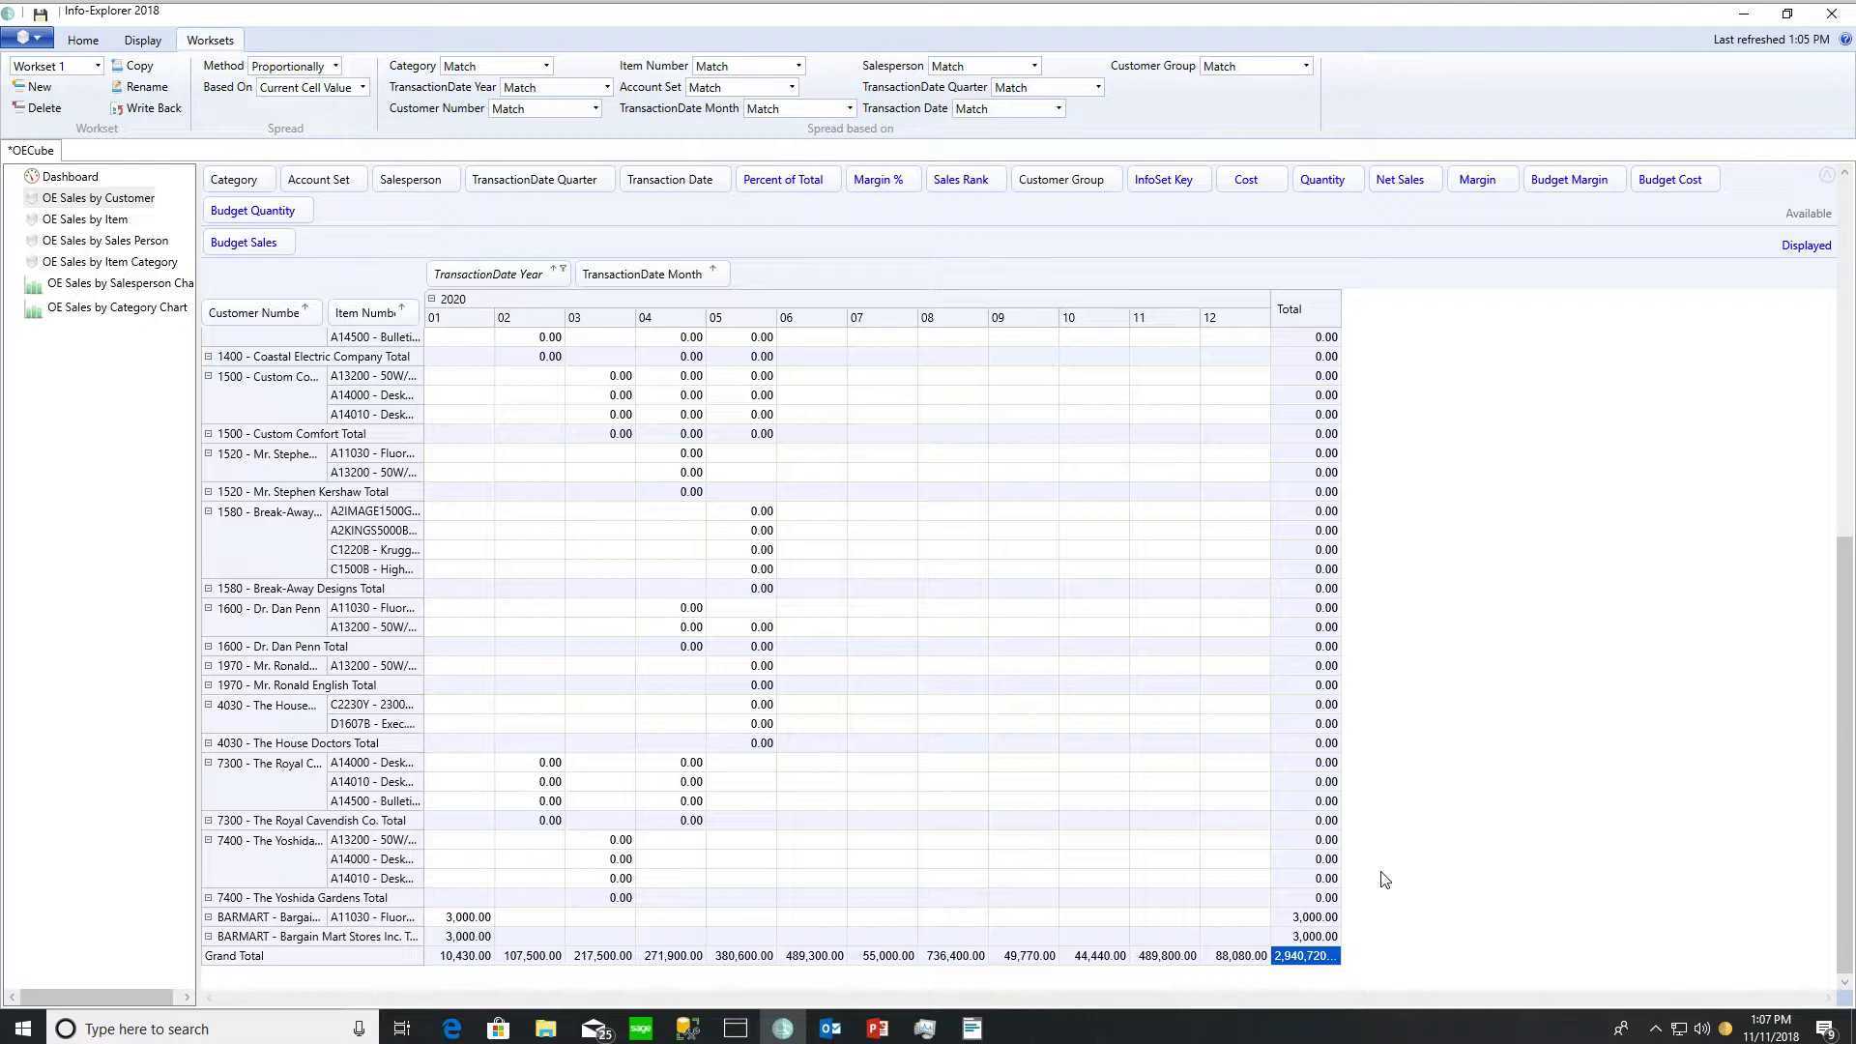
{"action": "double_click", "coordinate": [1311, 959]}
{"action": "type", "text": "4,000,"}
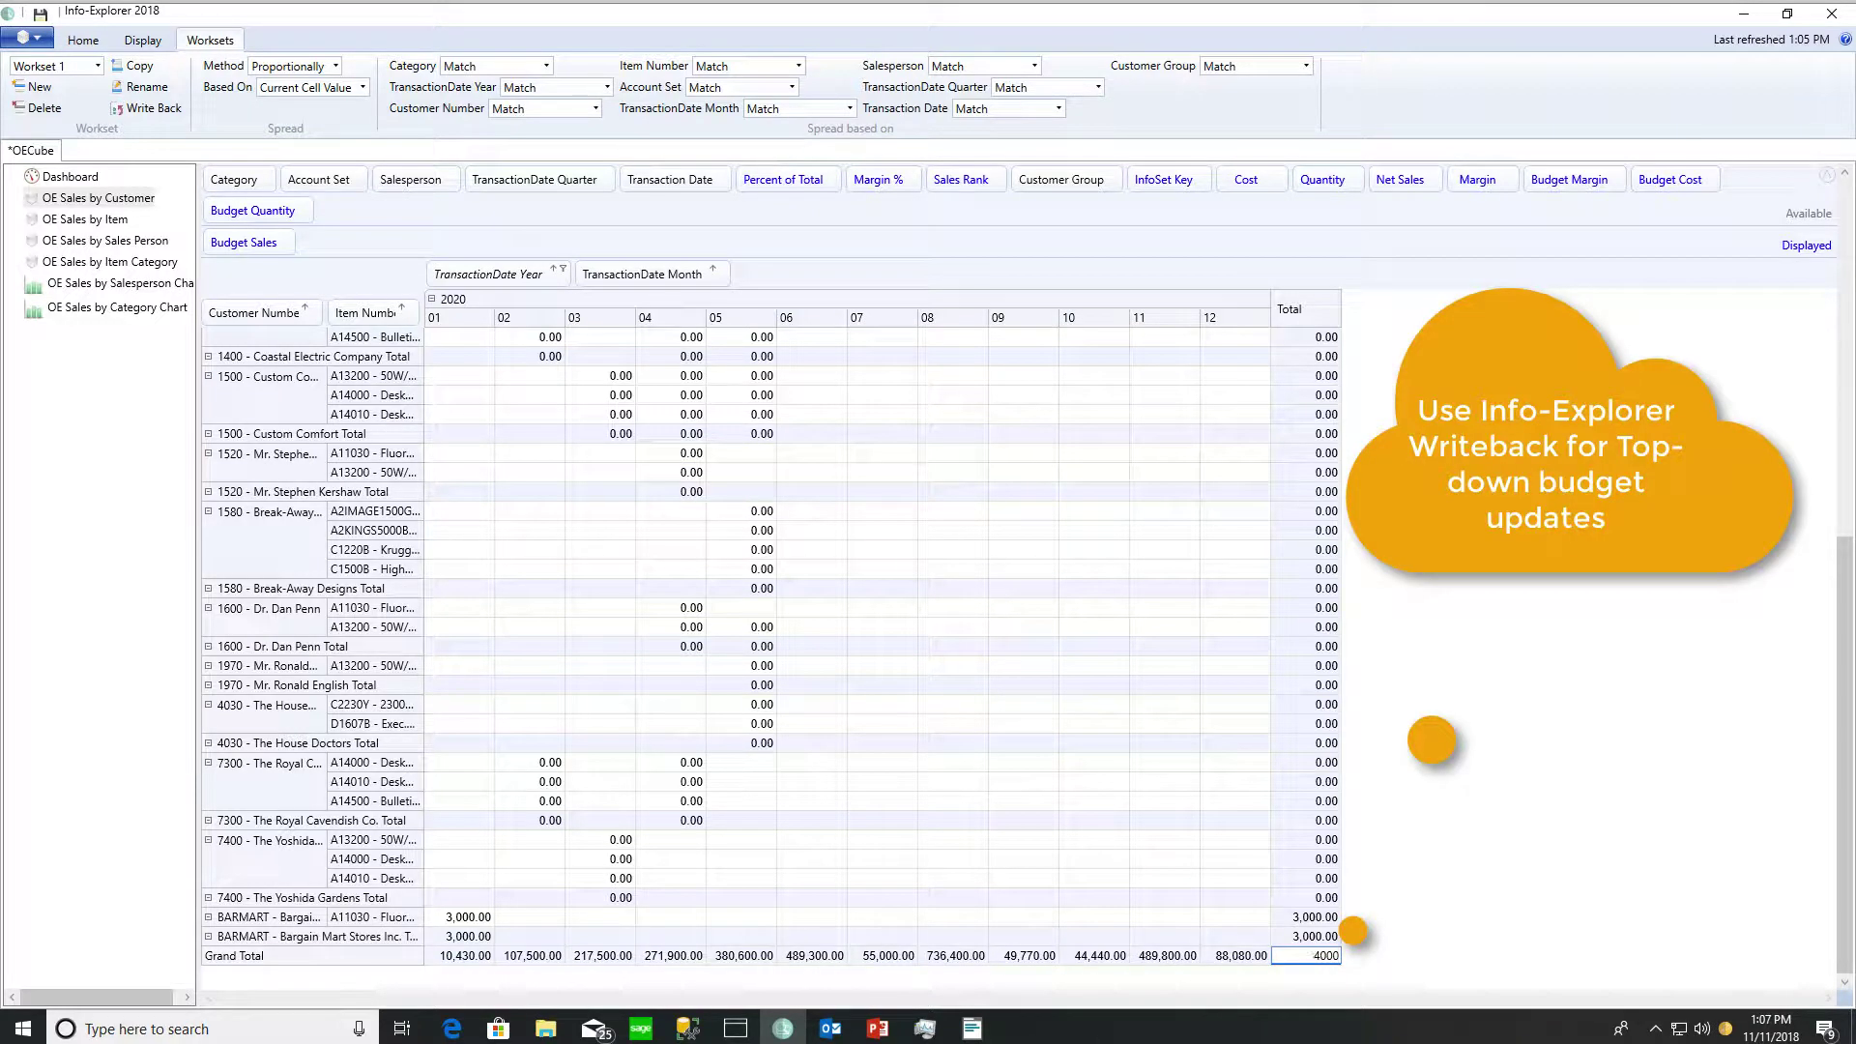
{"action": "type", "text": "000"}
{"action": "left_click", "coordinate": [1305, 938]}
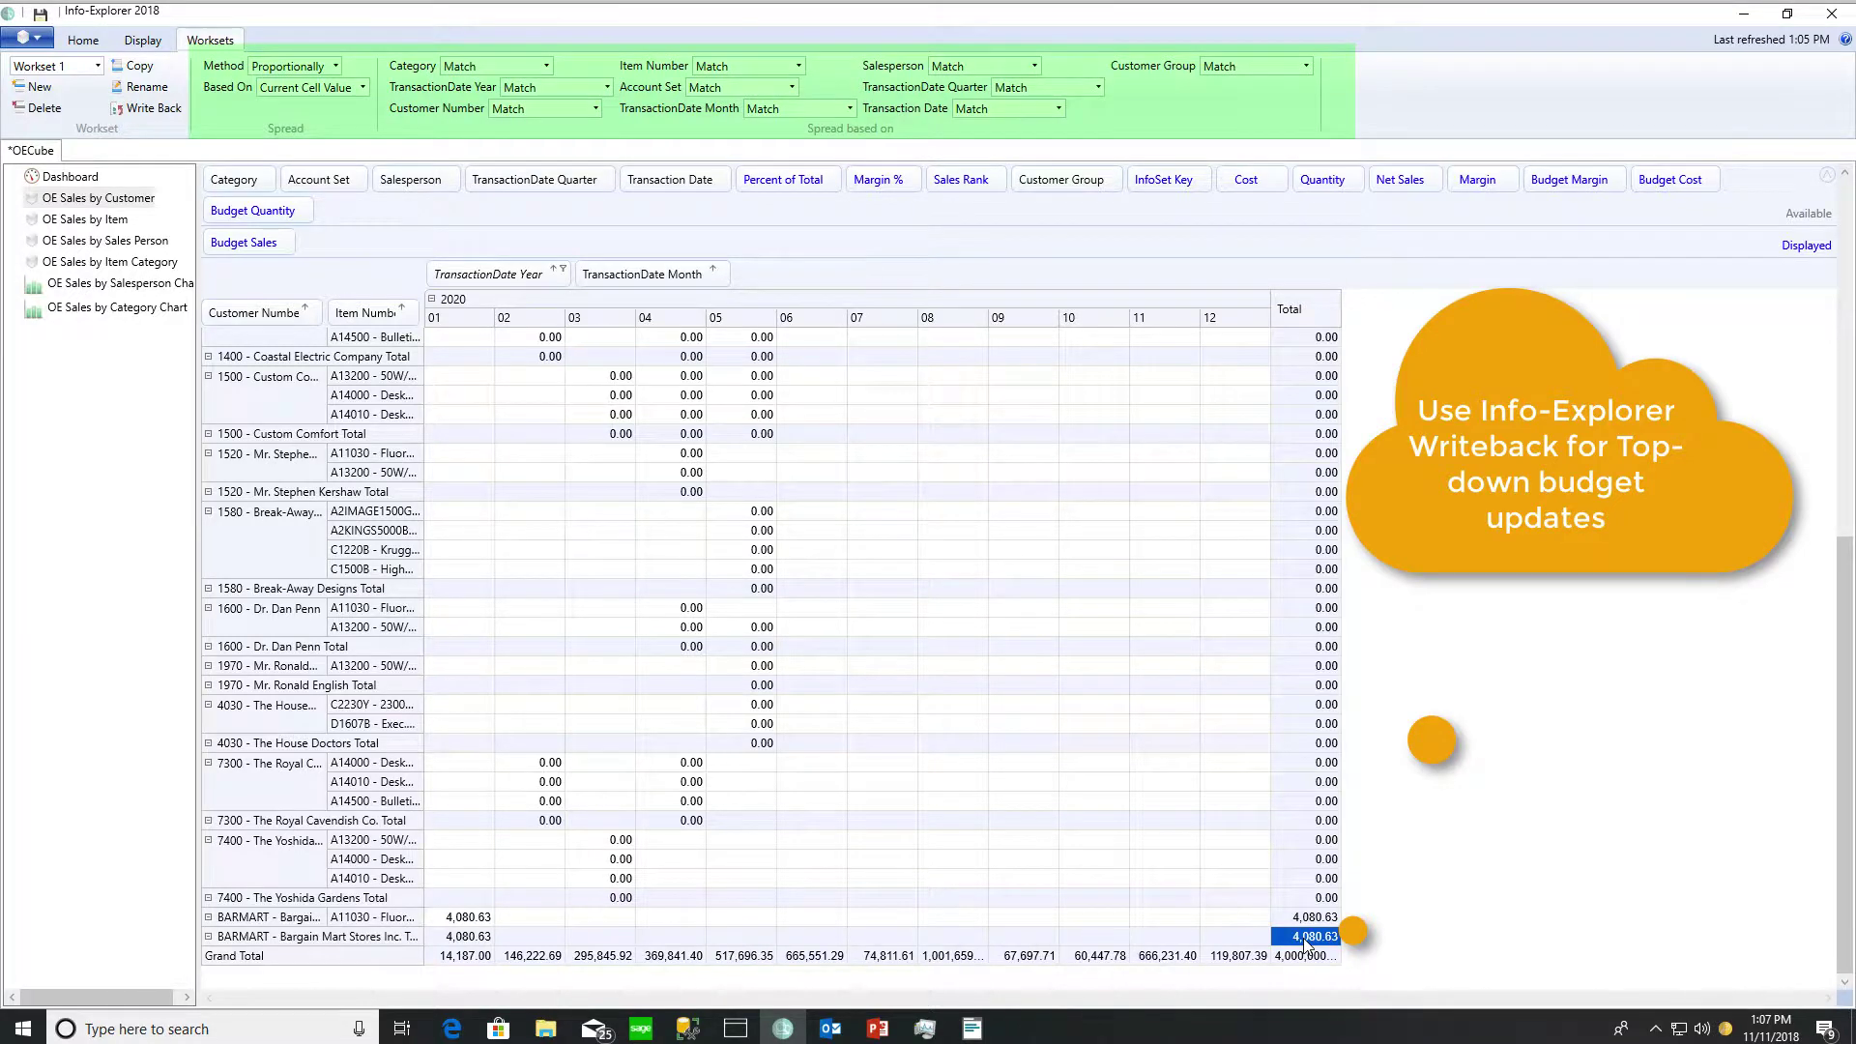
Review the spread customer budgets and compare net sales with budget sales for item A11030 in the OE Sales by Item view
{"action": "scroll", "coordinate": [1307, 946], "scroll_direction": "up", "scroll_amount": 9}
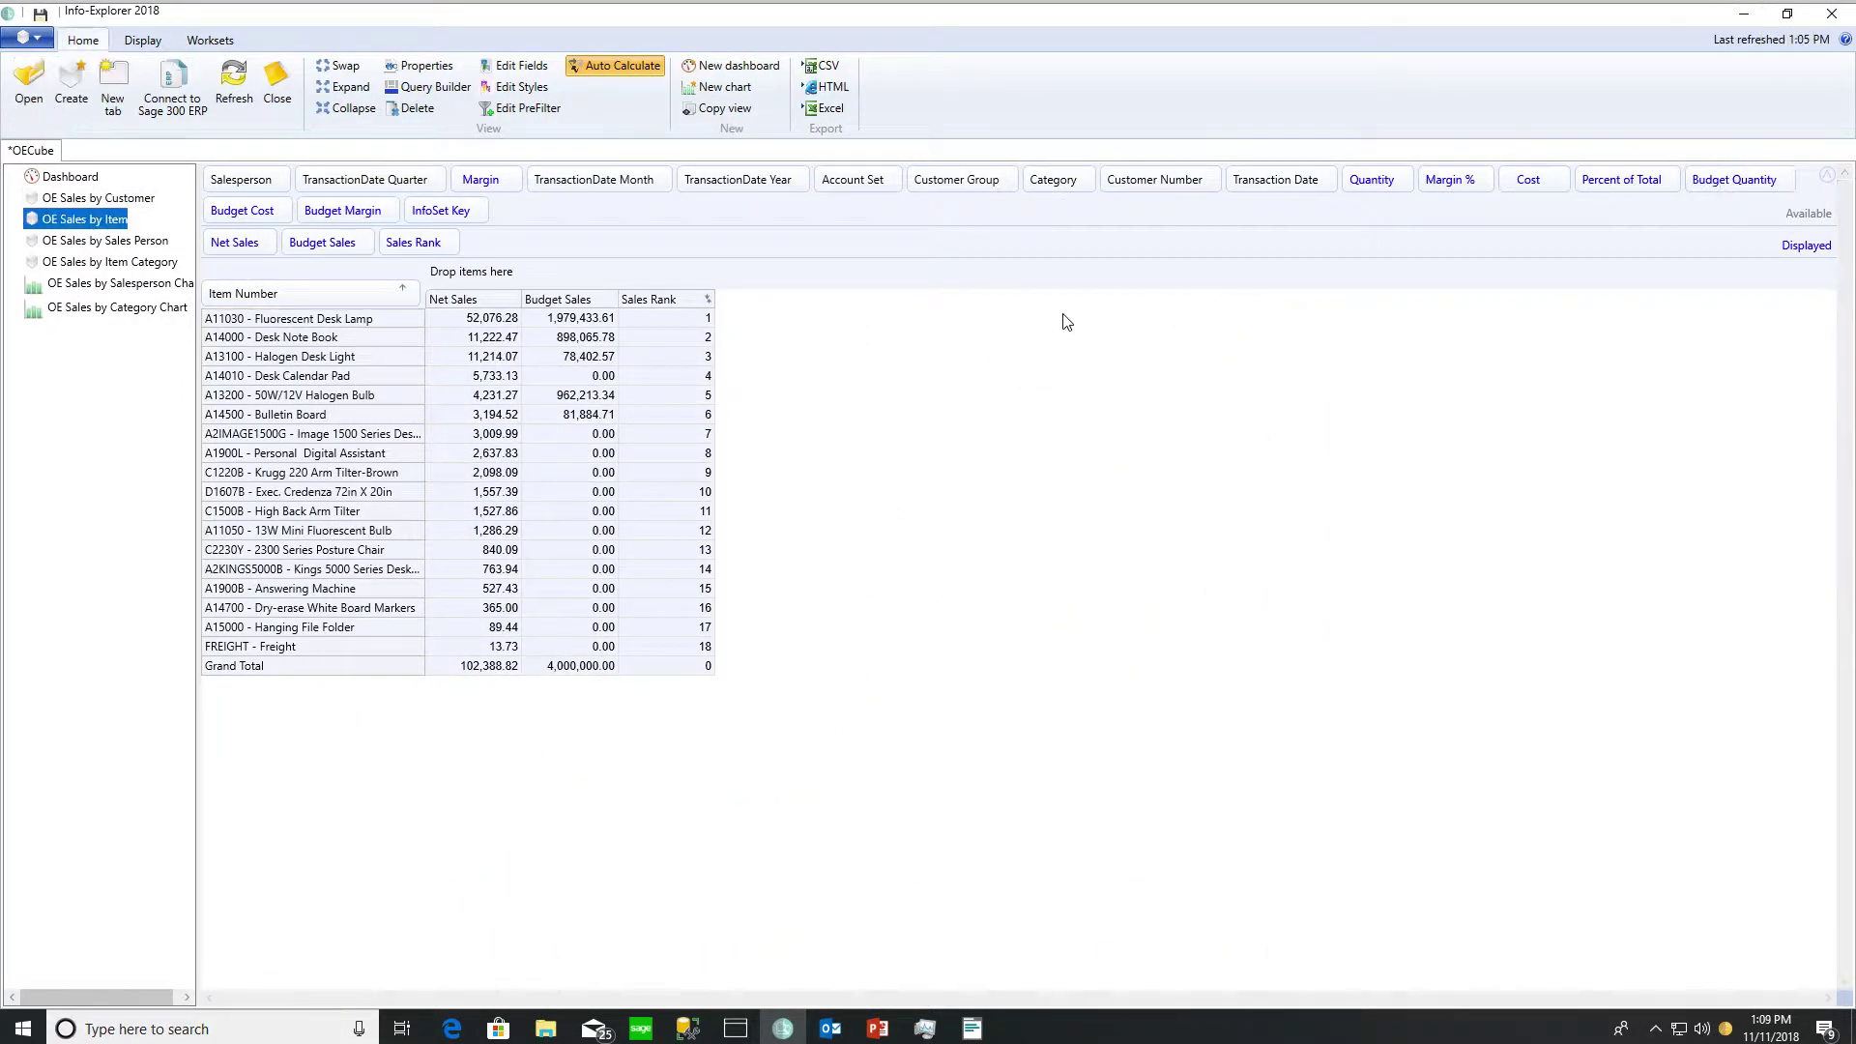
{"action": "left_click", "coordinate": [486, 325]}
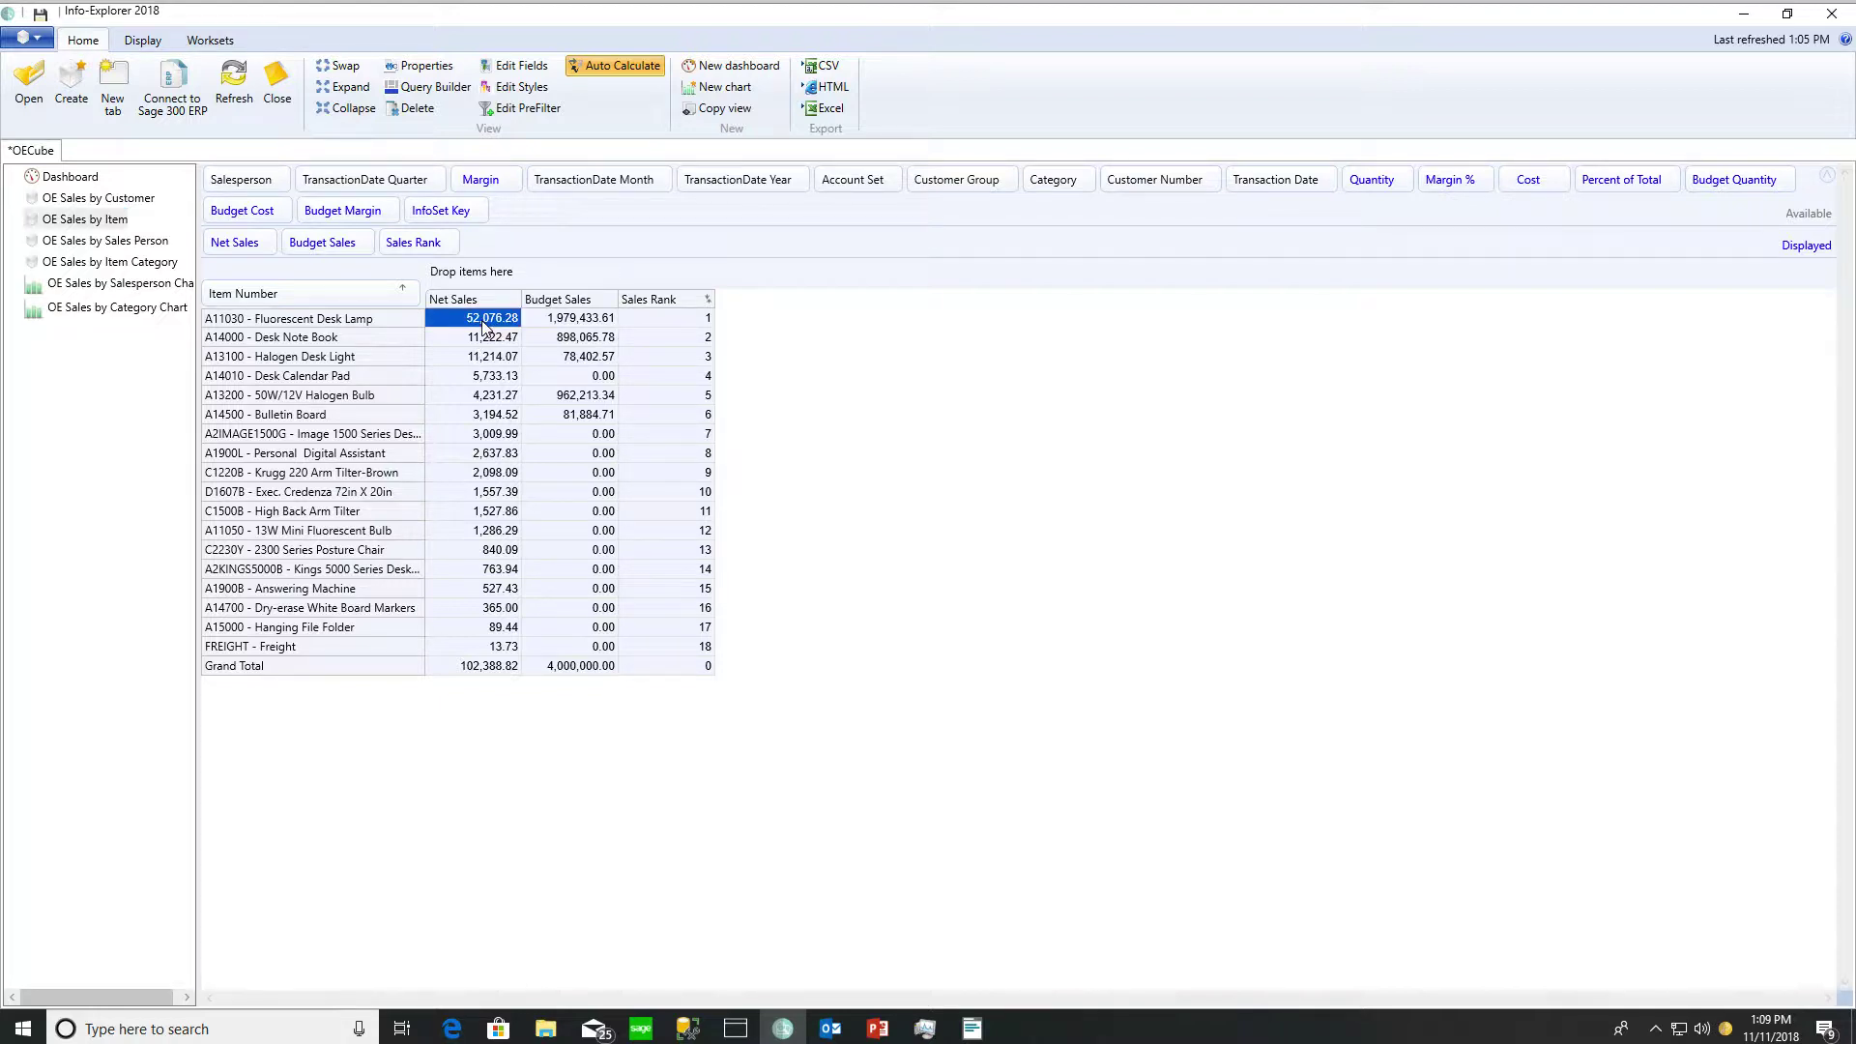
{"action": "left_click", "coordinate": [561, 330]}
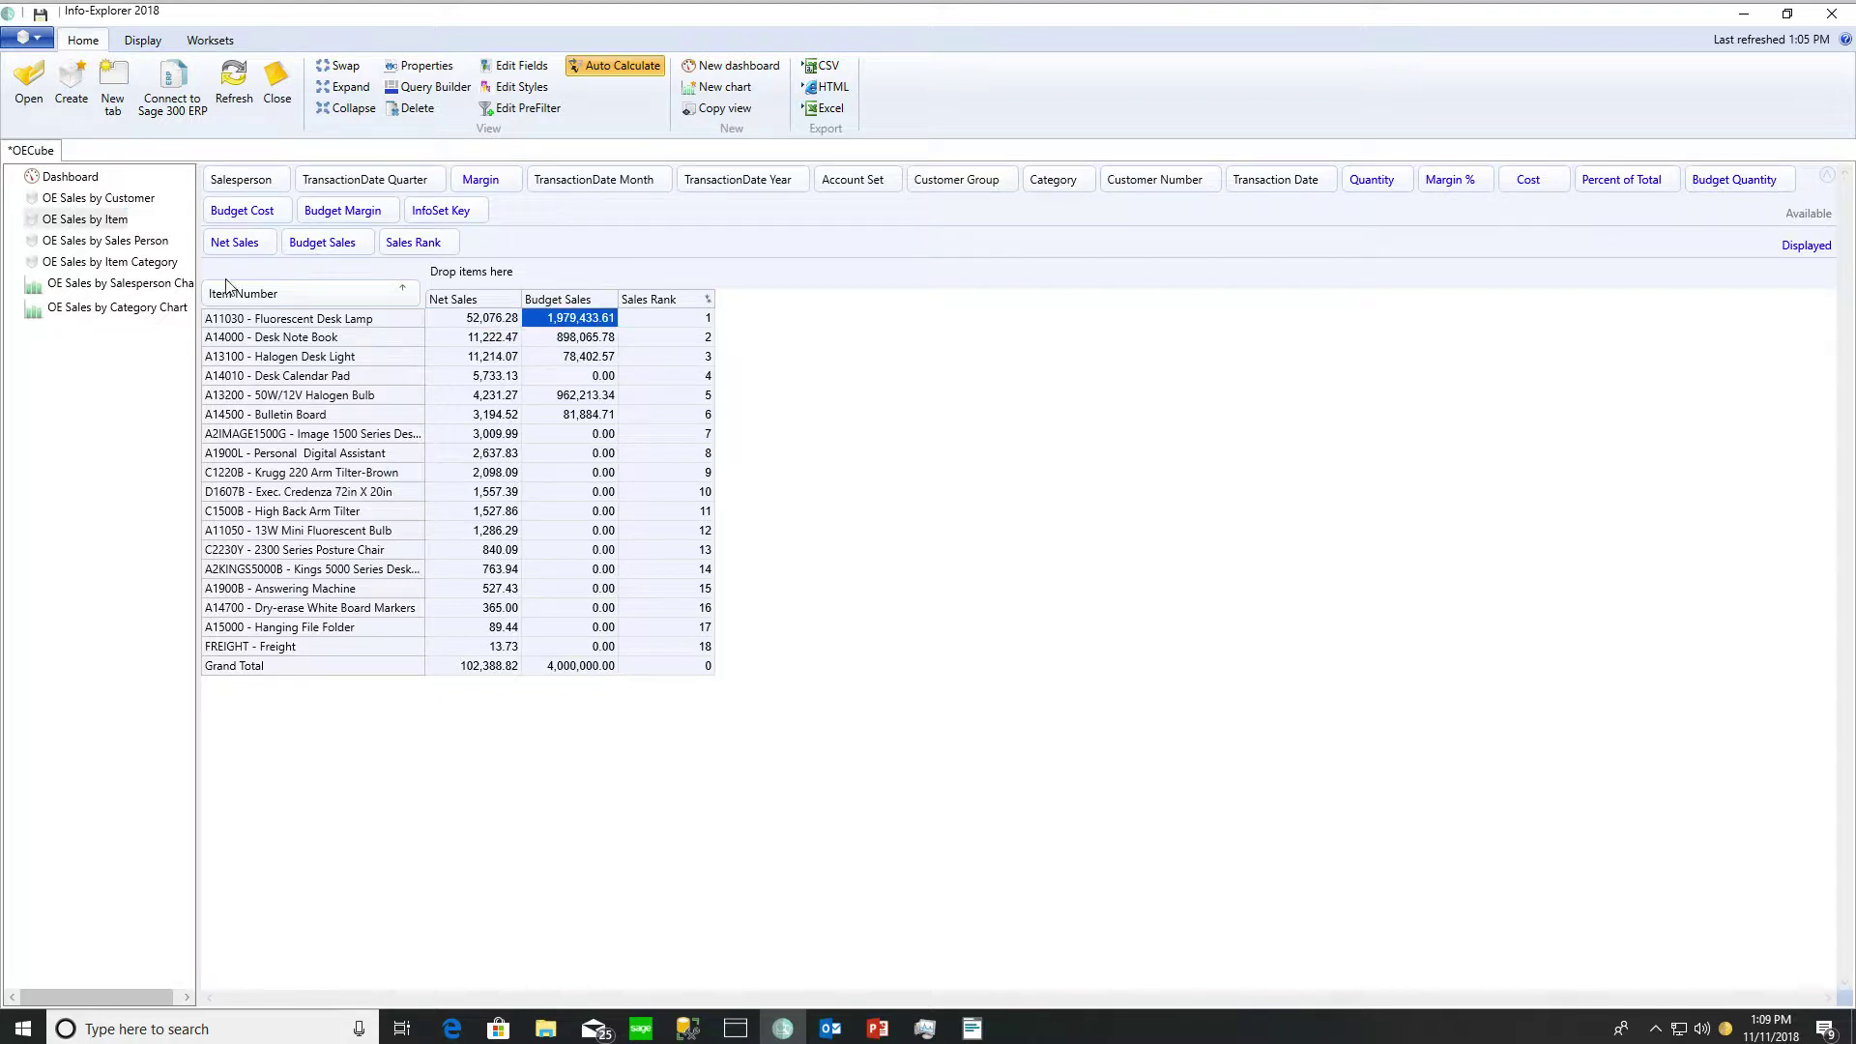